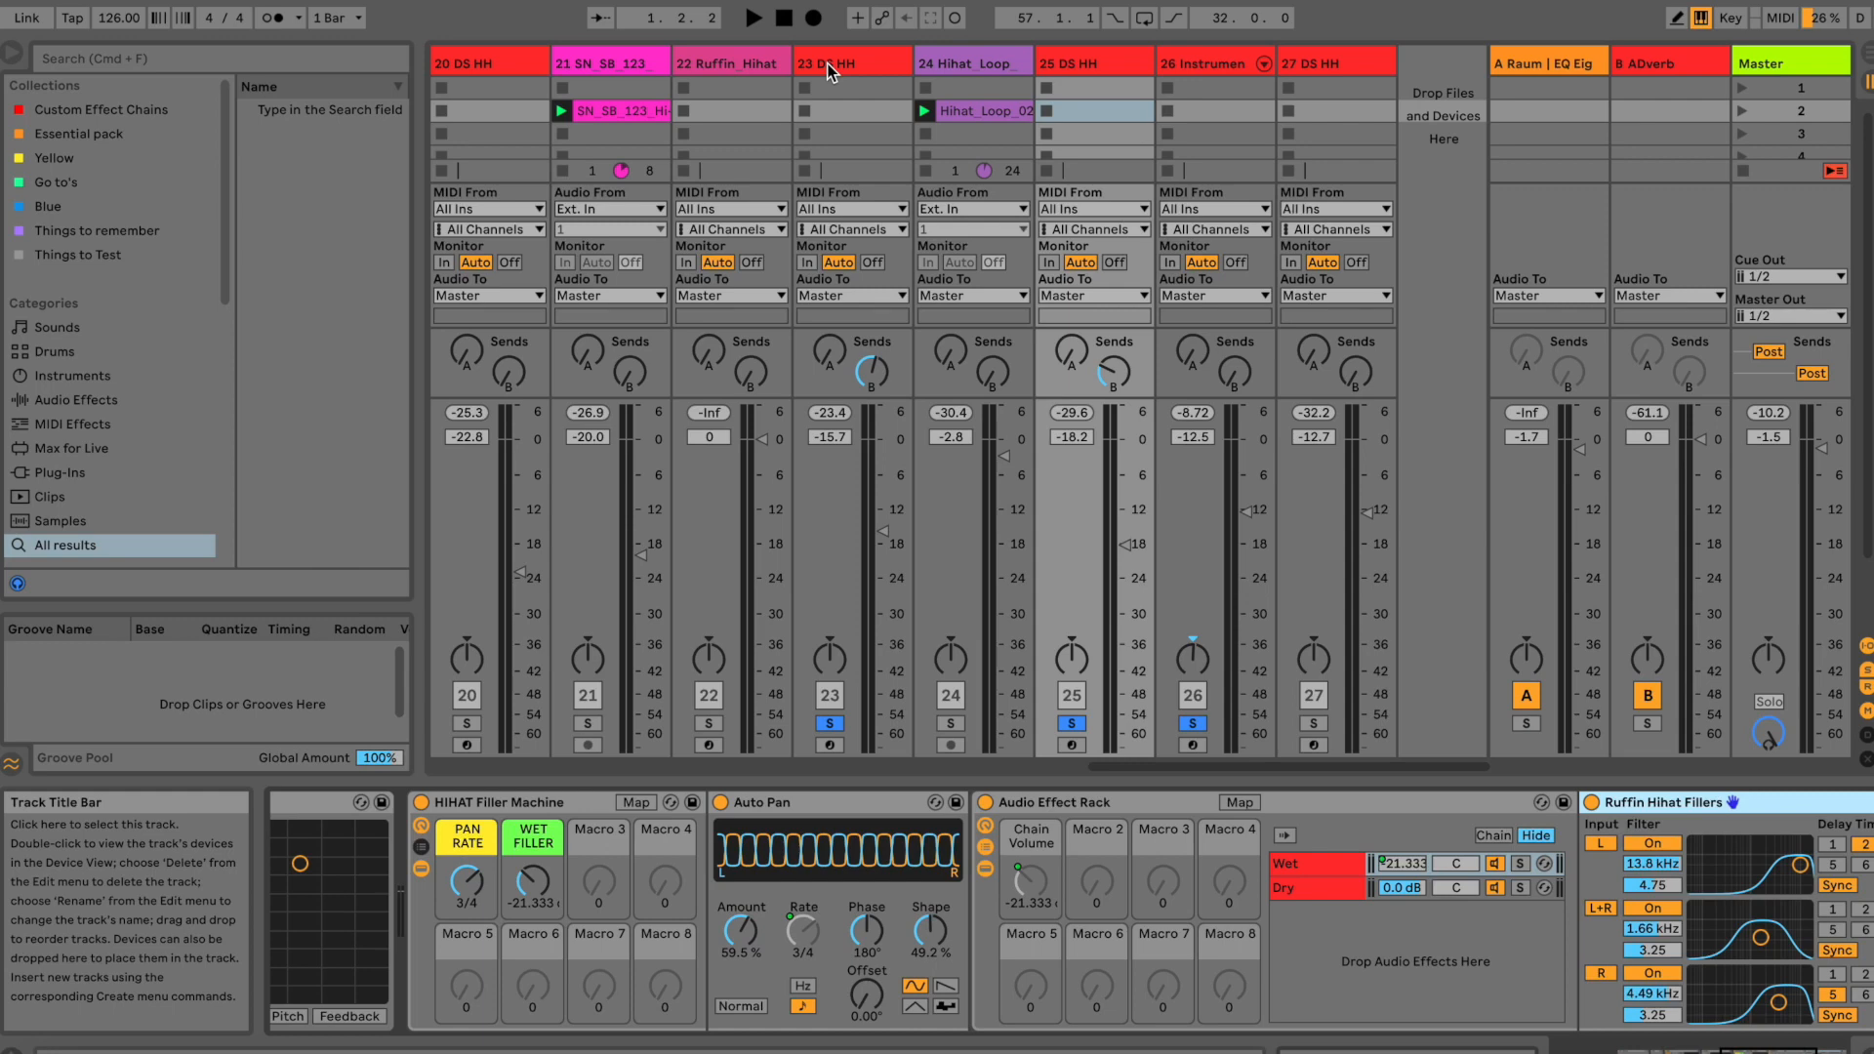
Step: Select the 23 DS HH track, clear all track solos, and play the full mix
left_click(828, 66)
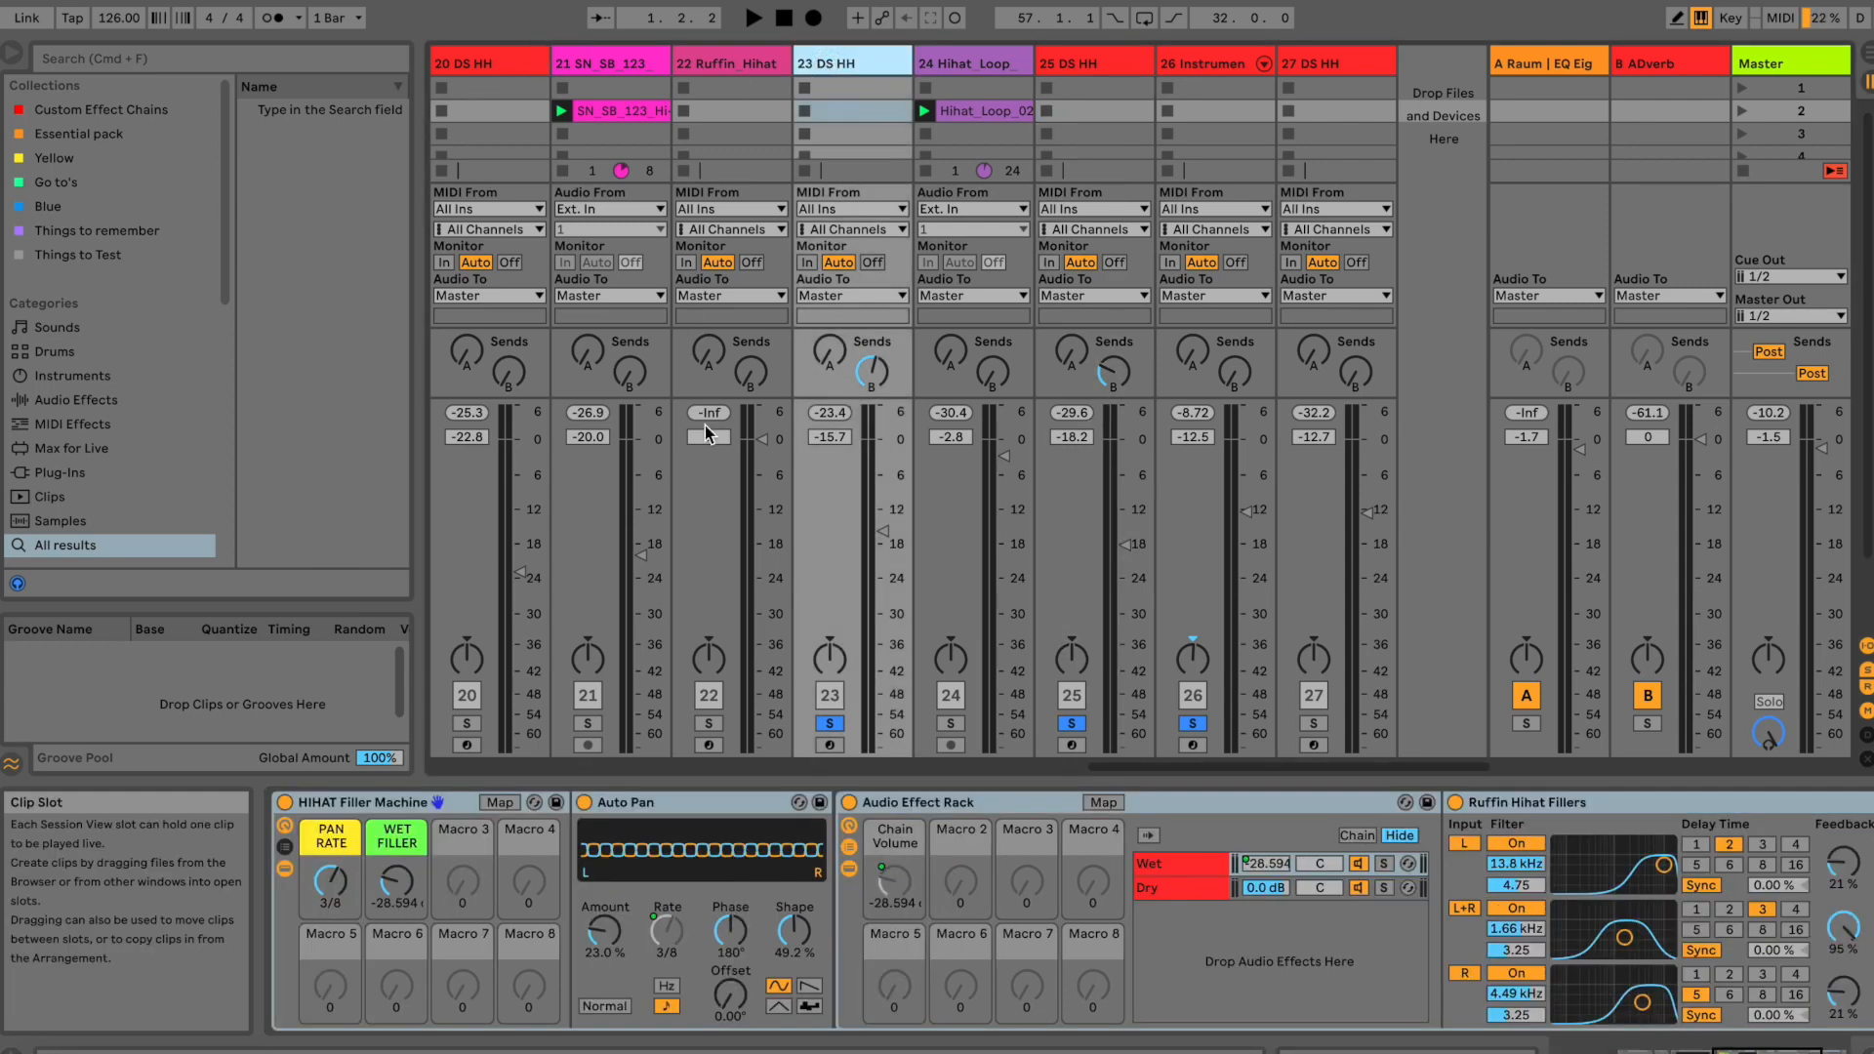
left_click(831, 724)
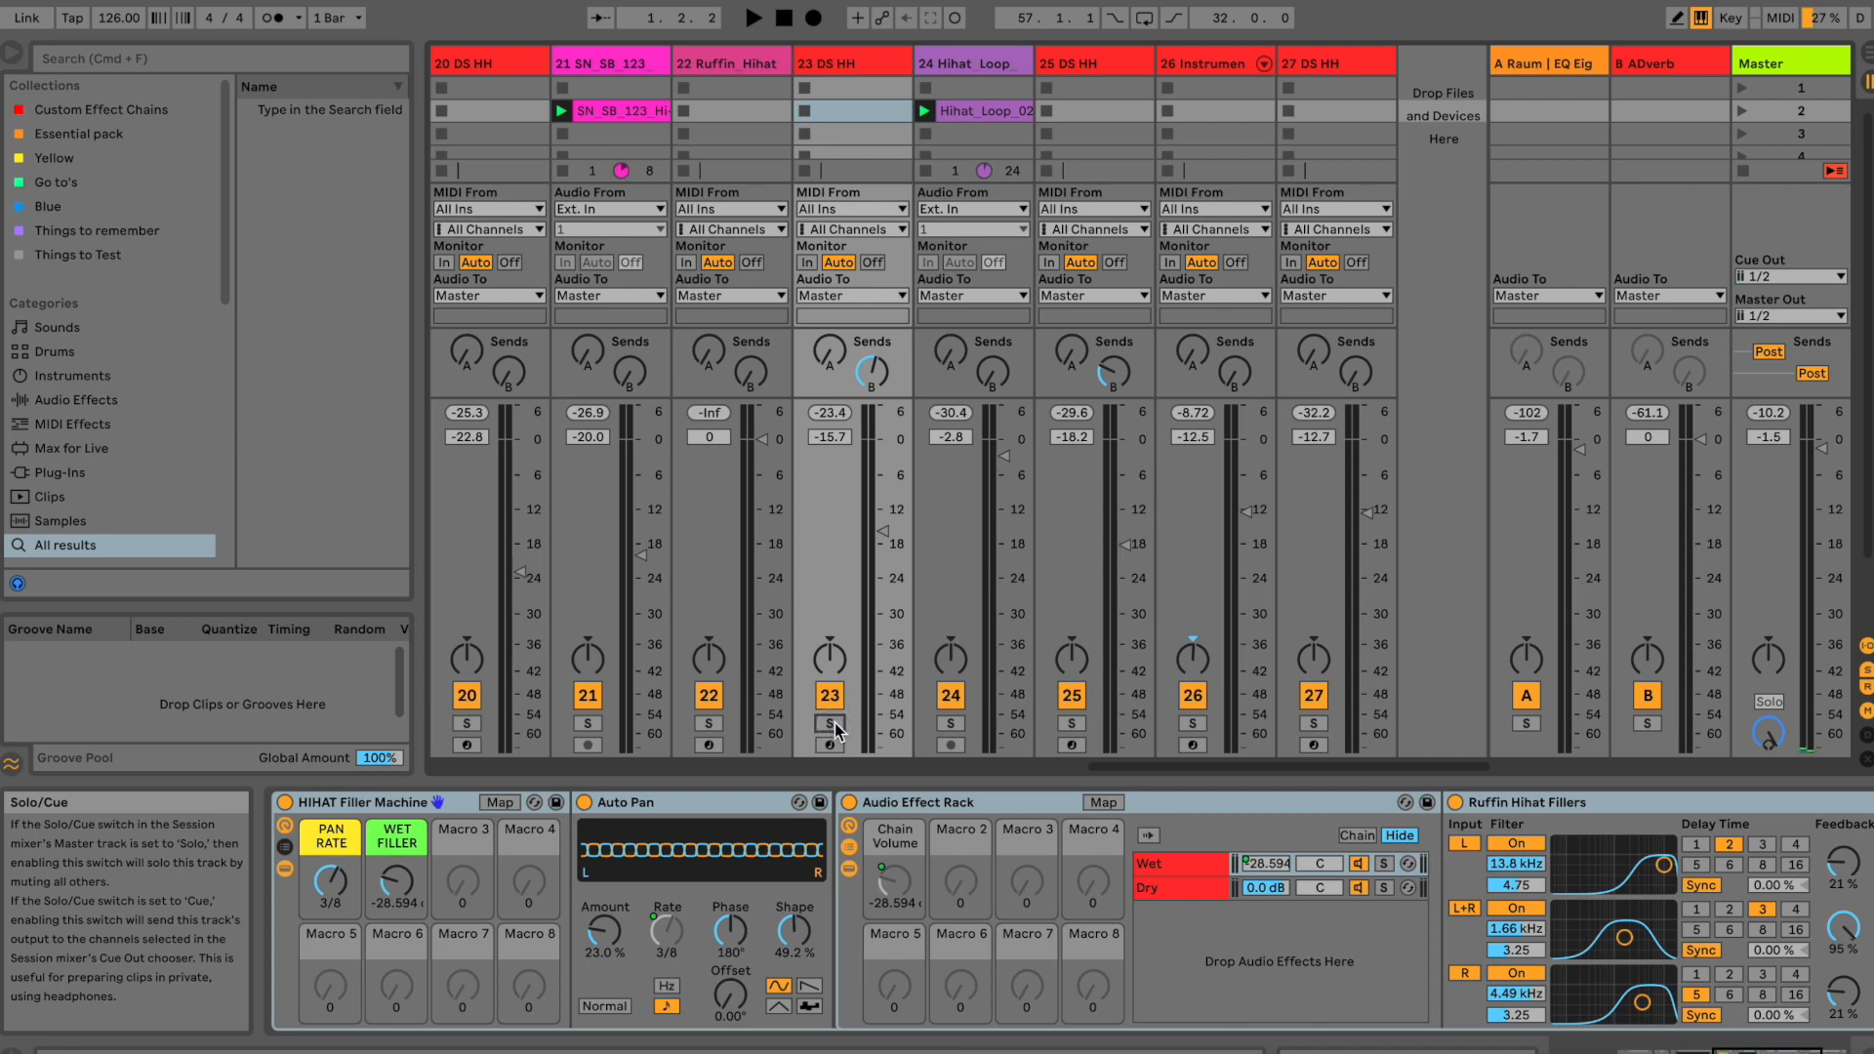
key("space")
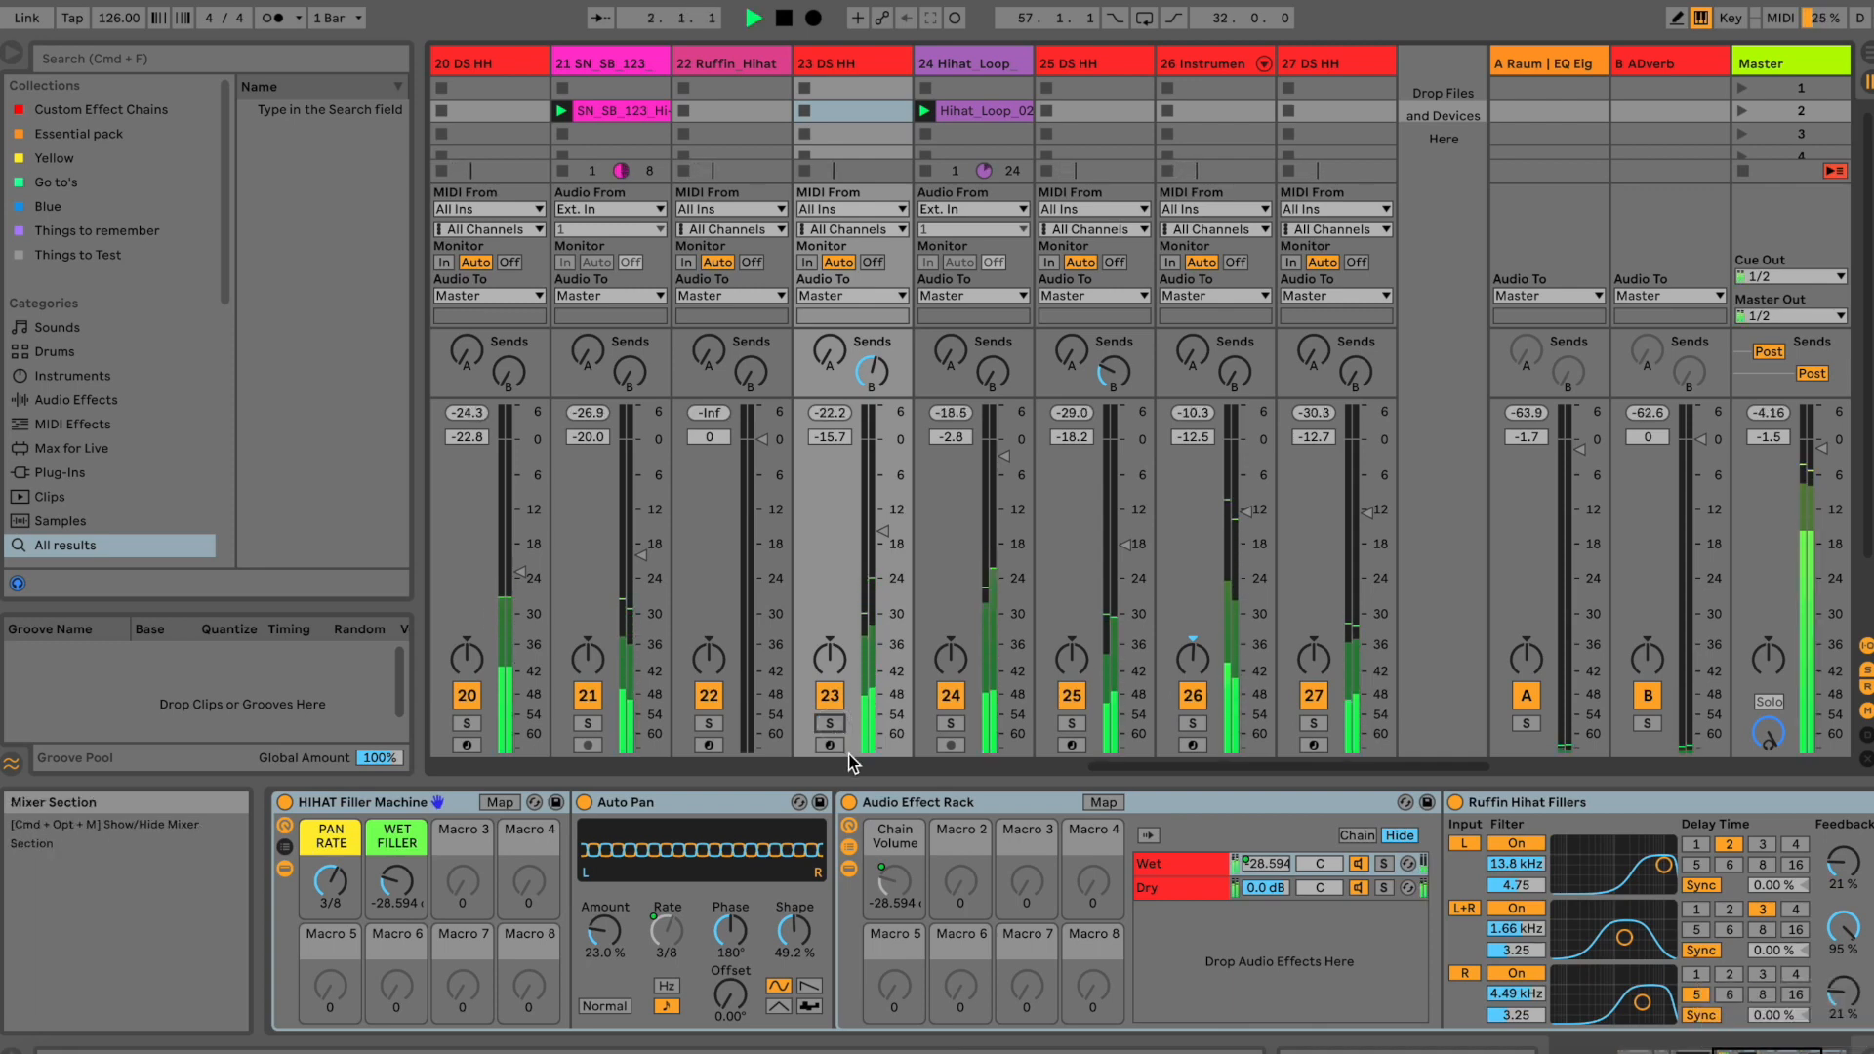
Step: Lower the 5 Group volume to -7.8 dB and the 9 Audio volume to -11.6 dB
left_click_drag(1181, 771, 552, 767)
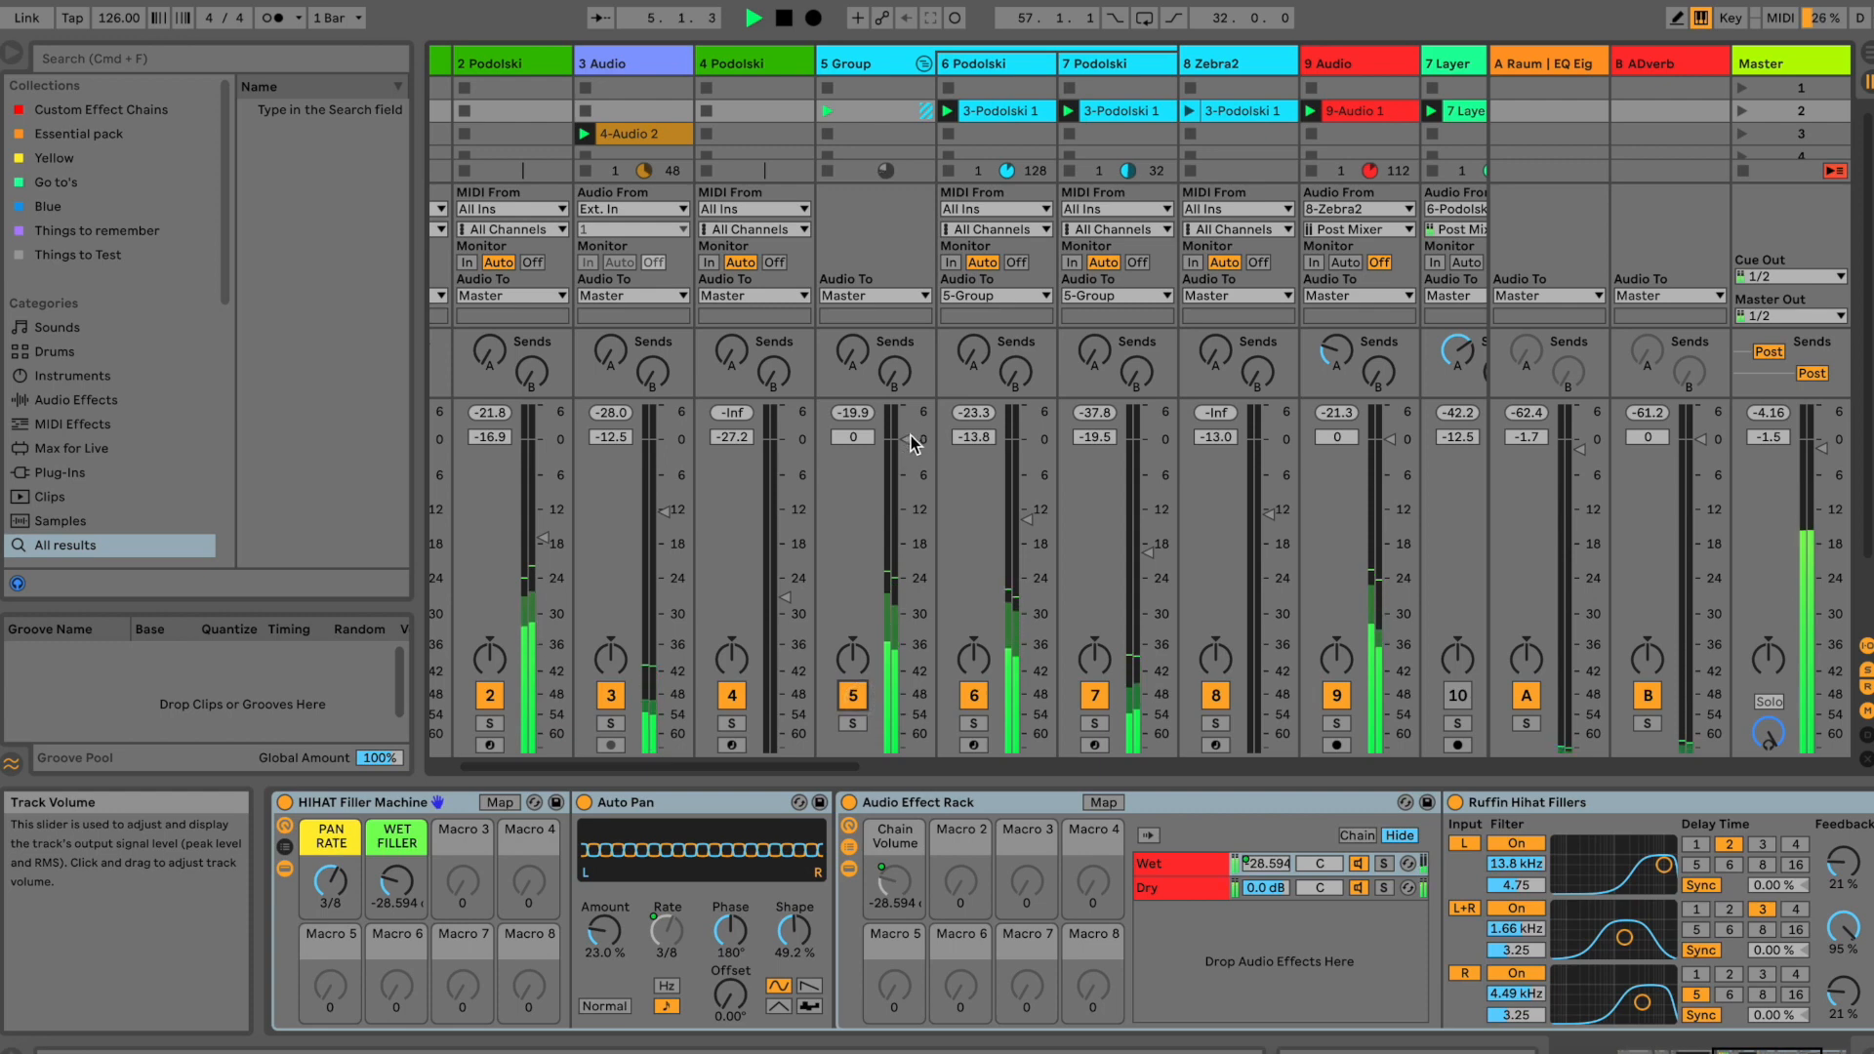
left_click_drag(915, 441, 899, 480)
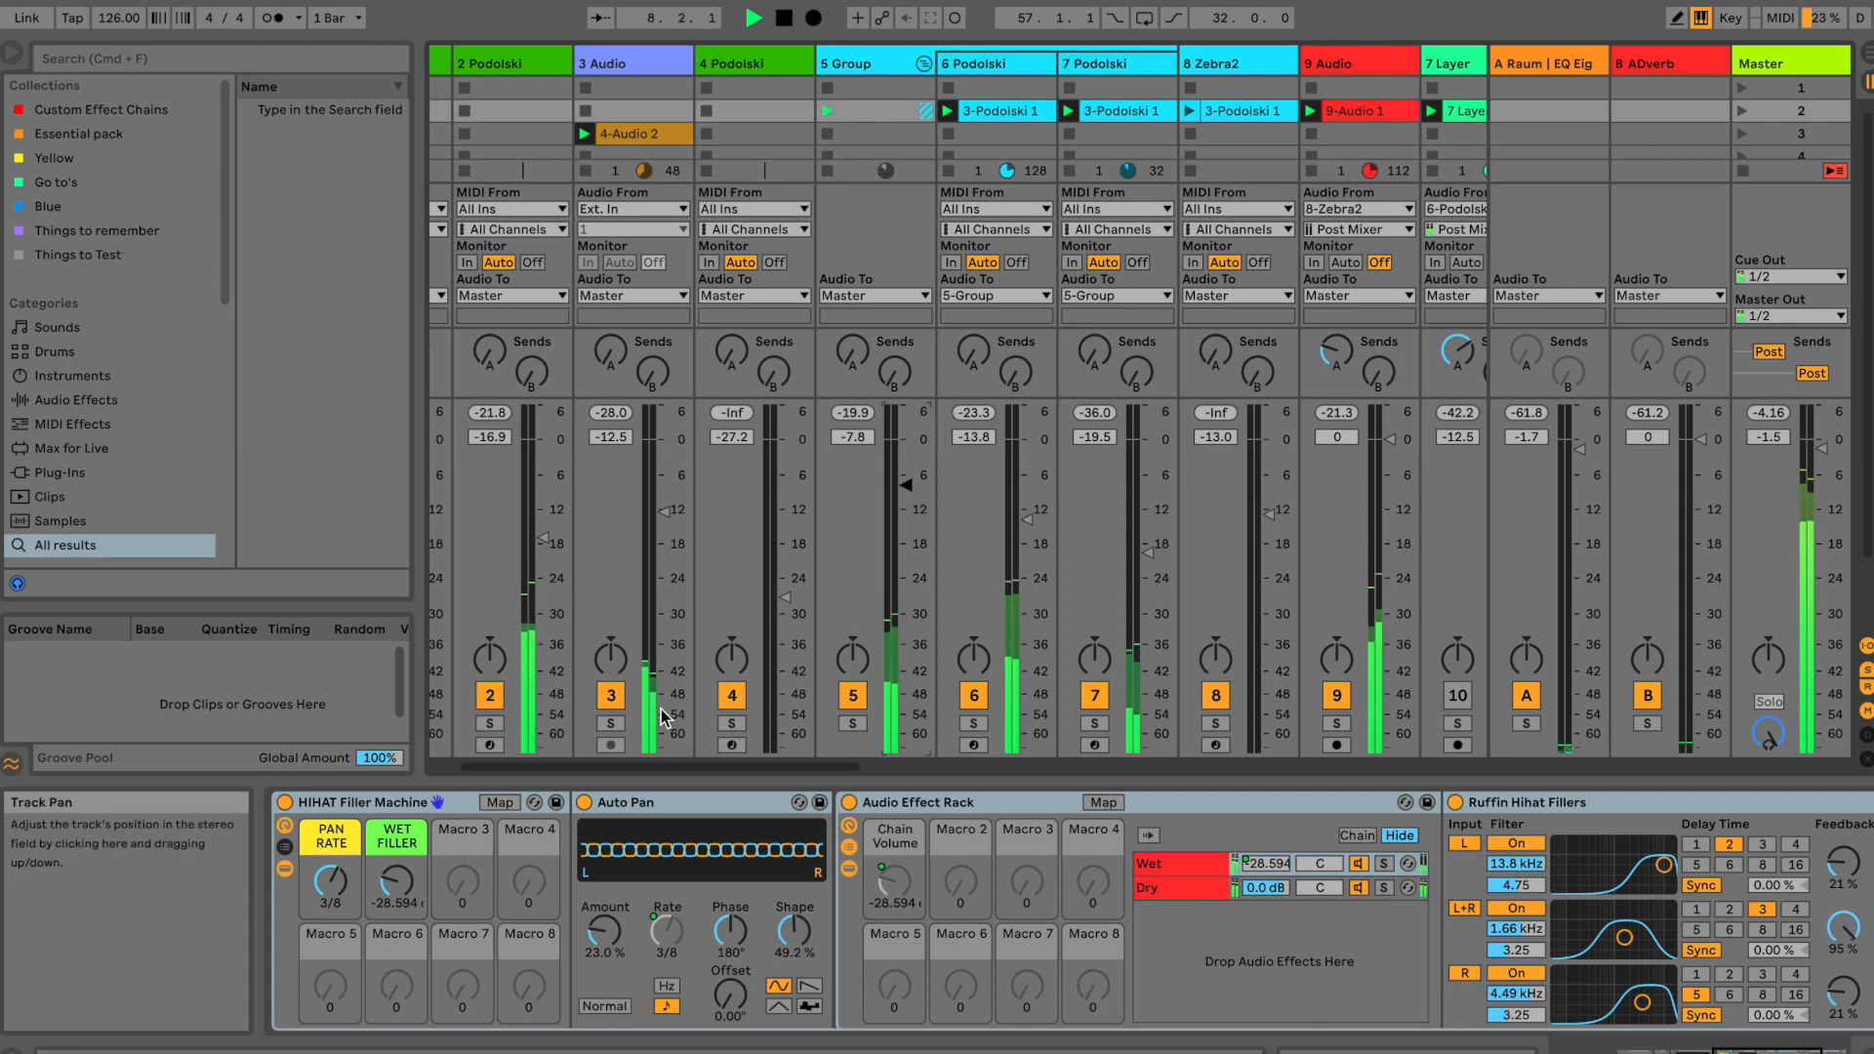
left_click_drag(657, 766, 853, 767)
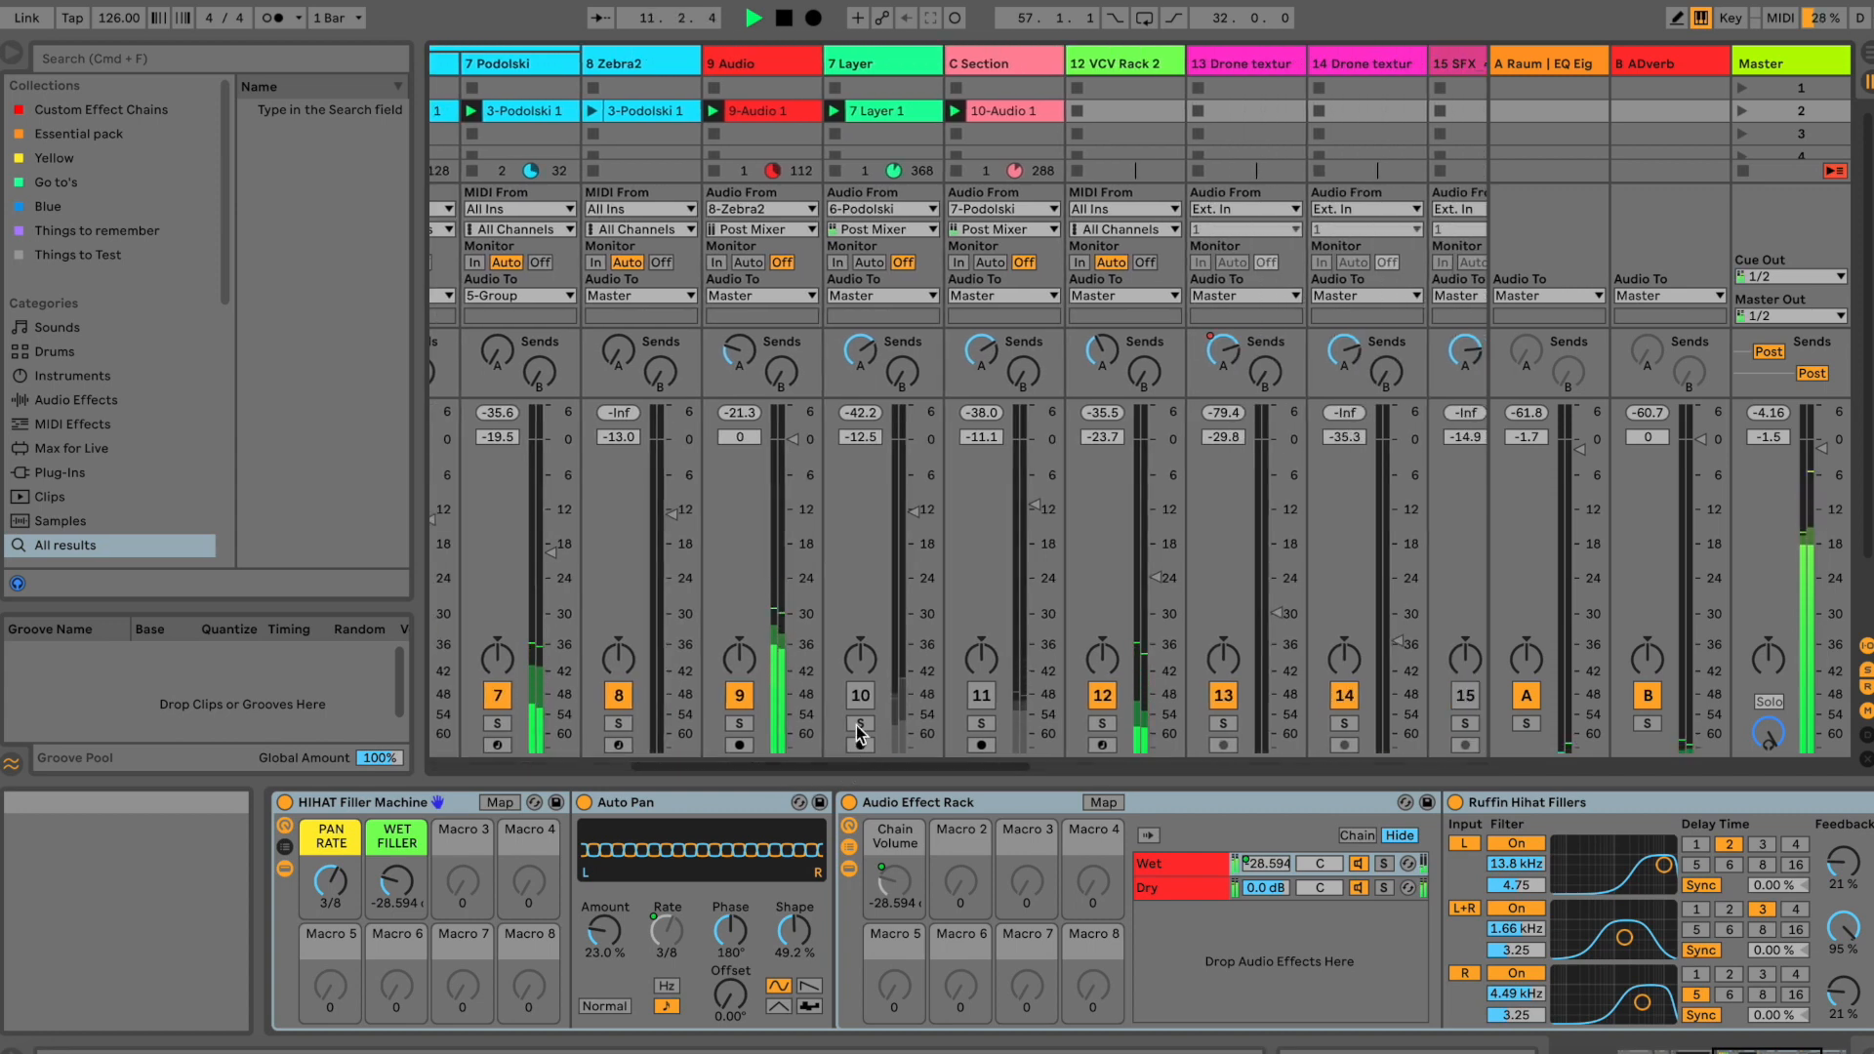
left_click(741, 723)
left_click(742, 723)
left_click_drag(793, 439, 792, 506)
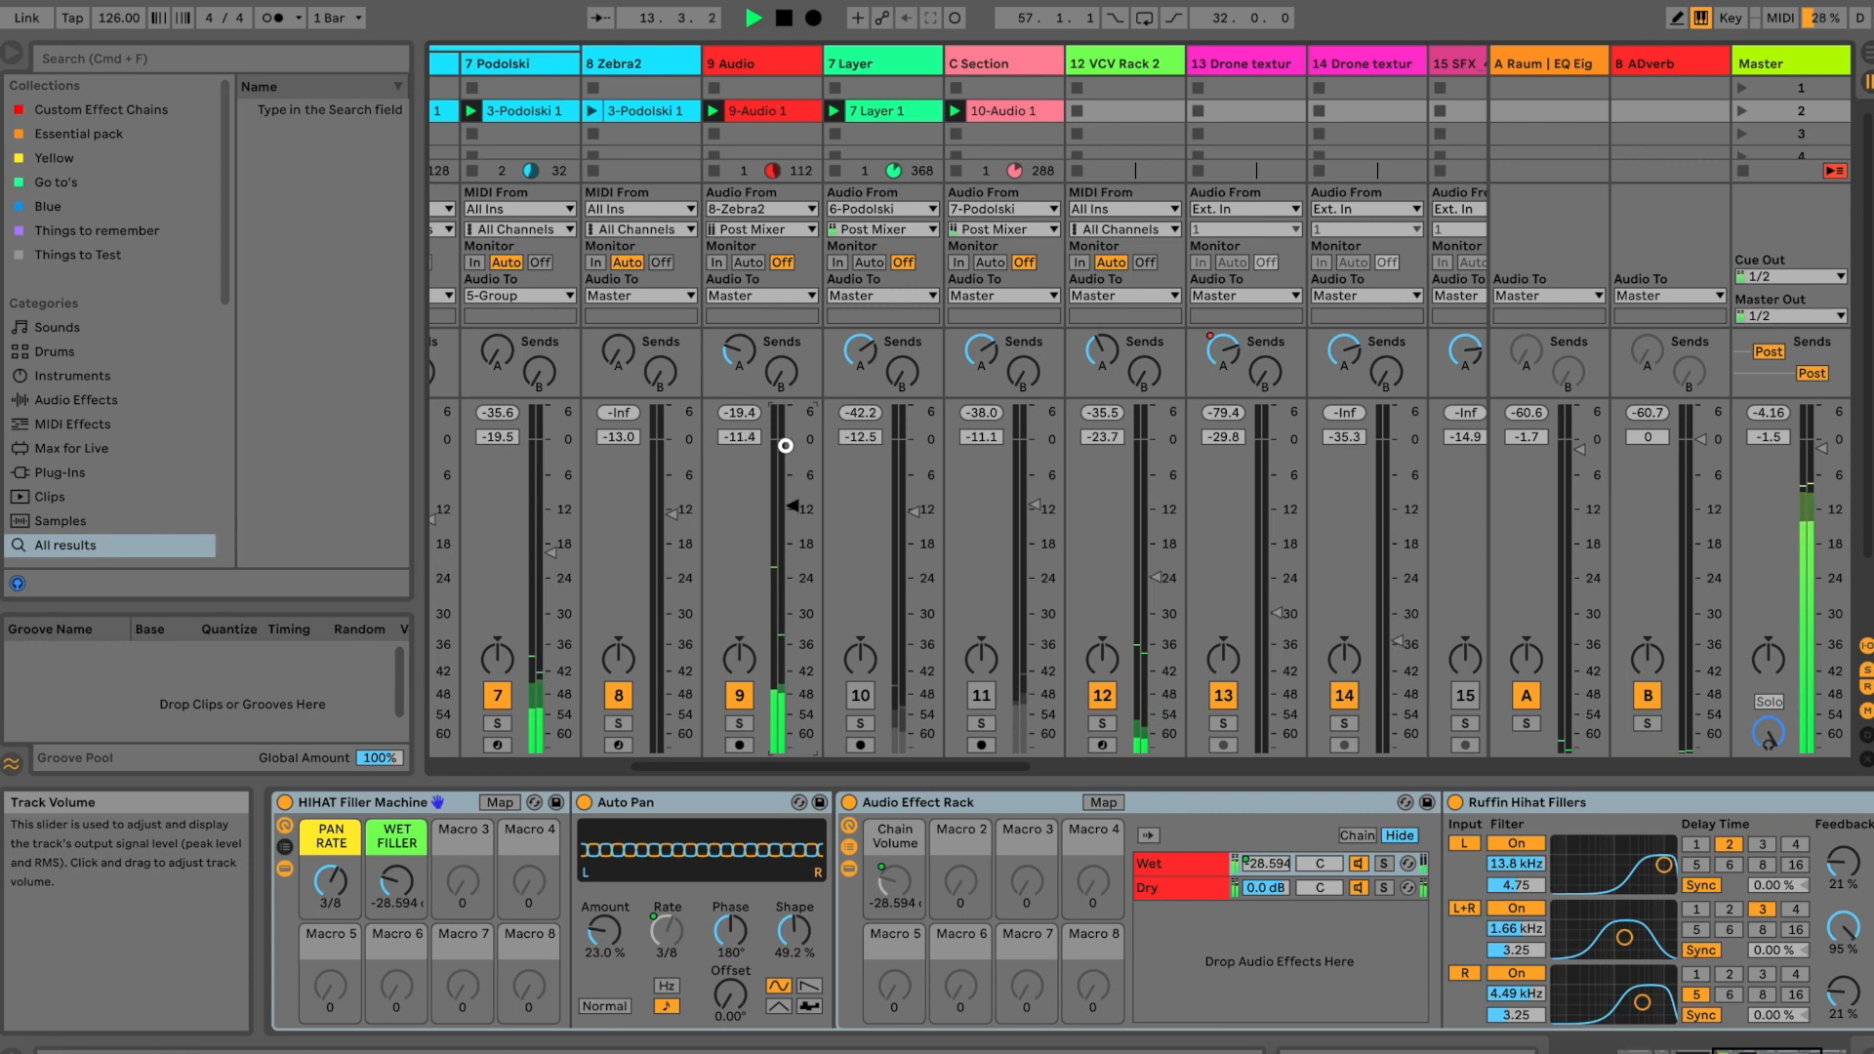
left_click_drag(784, 445, 785, 444)
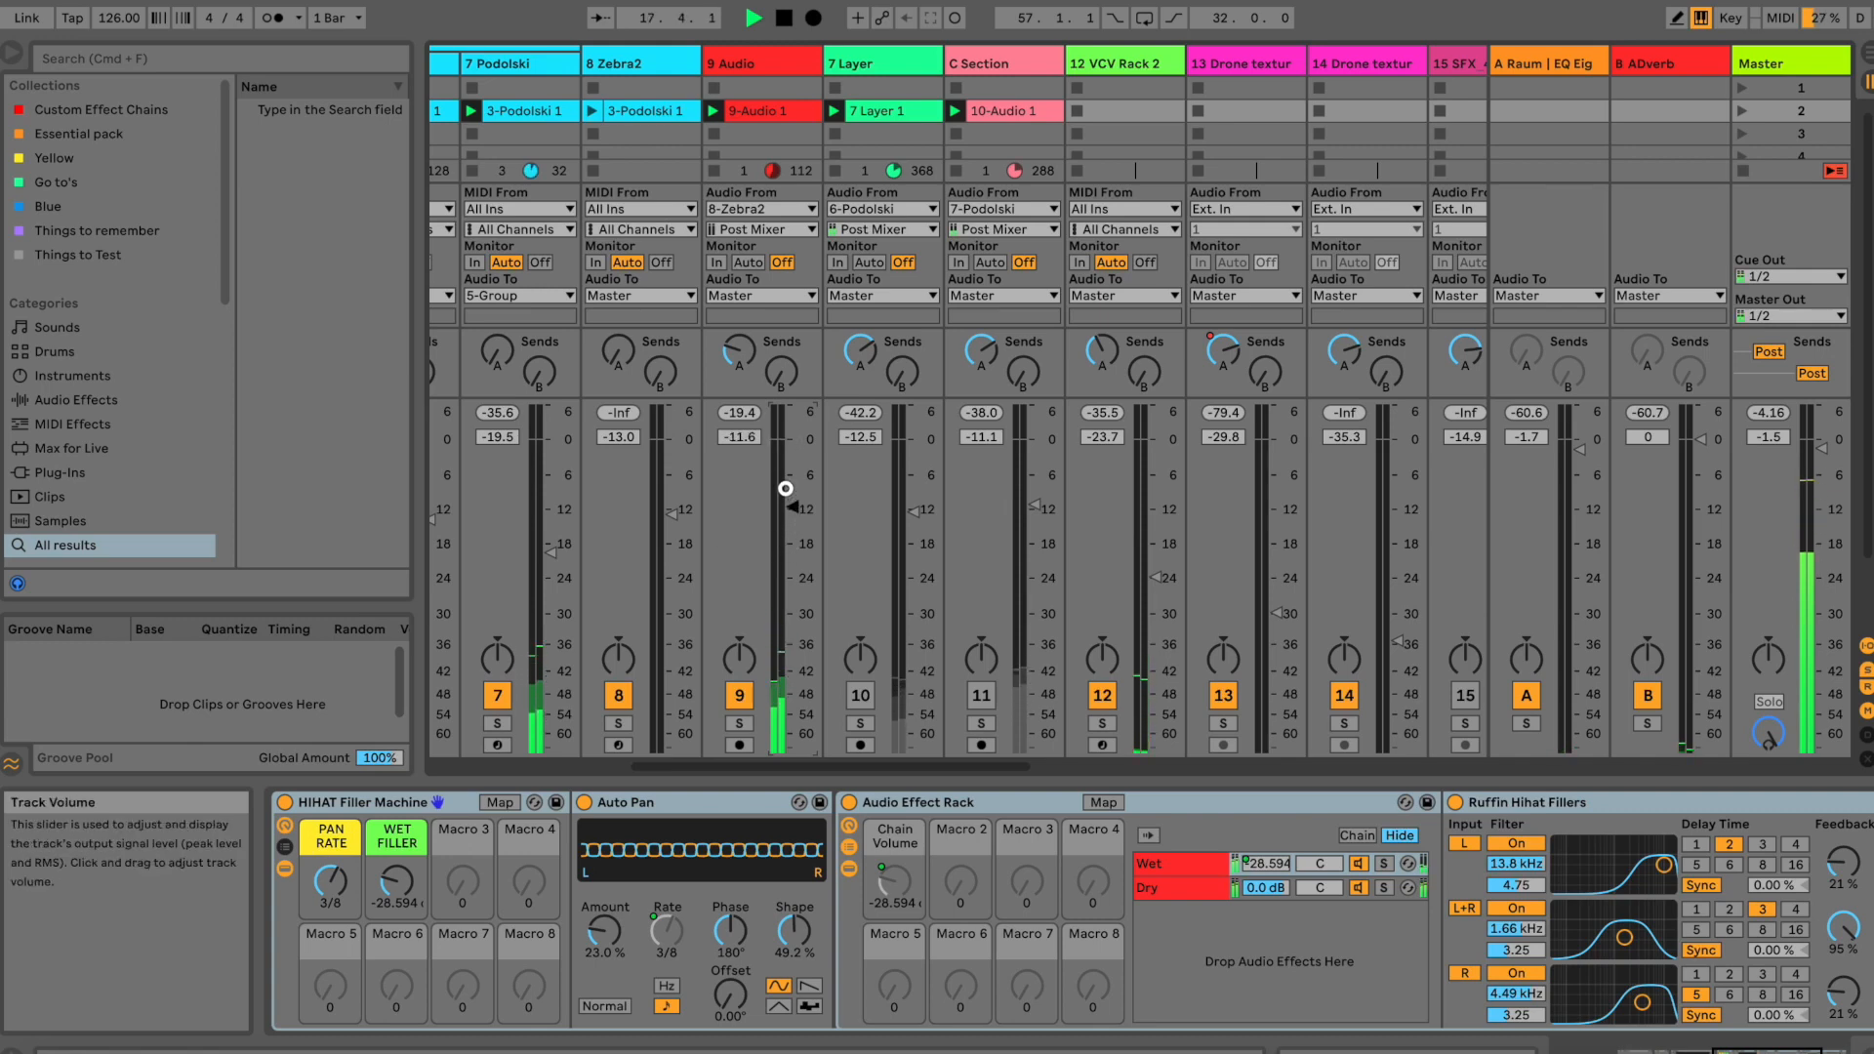
Step: Audition the 7 Layer track before muting it again, and unmute the C Section track with its volume at -9.4 dB
left_click(859, 695)
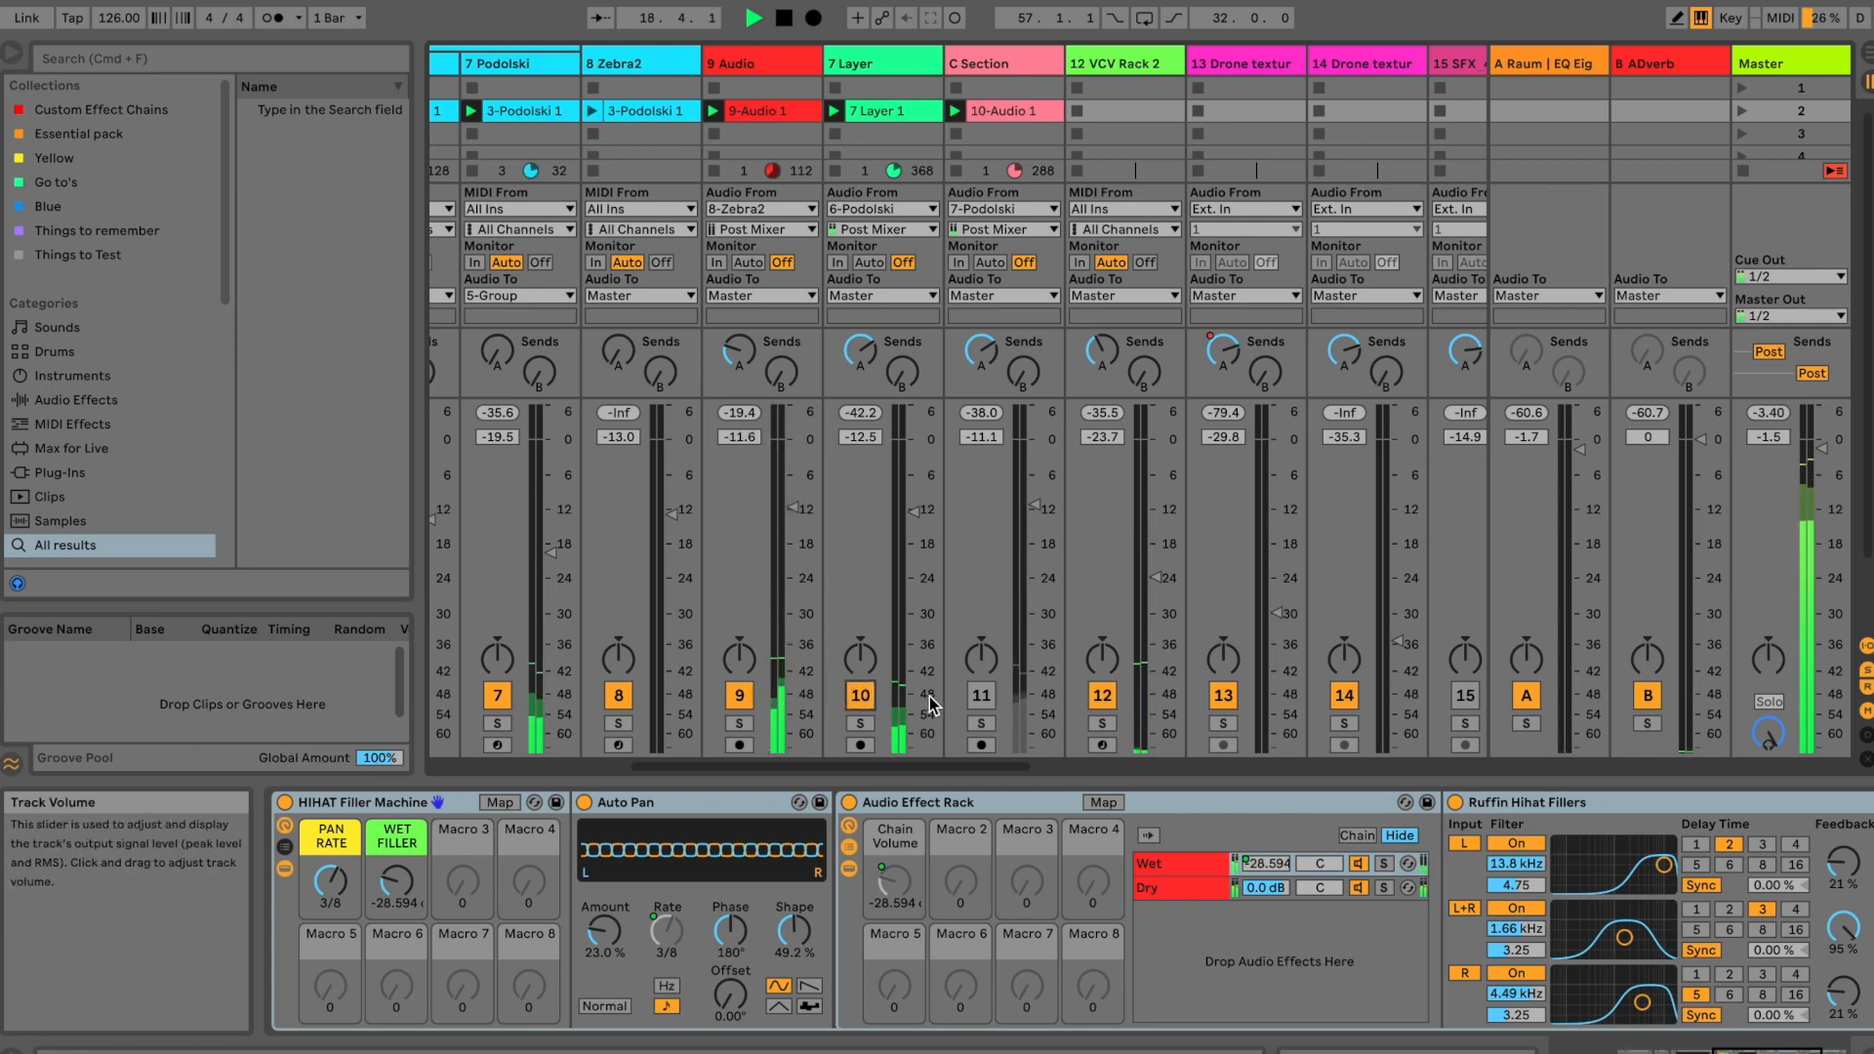
left_click(982, 695)
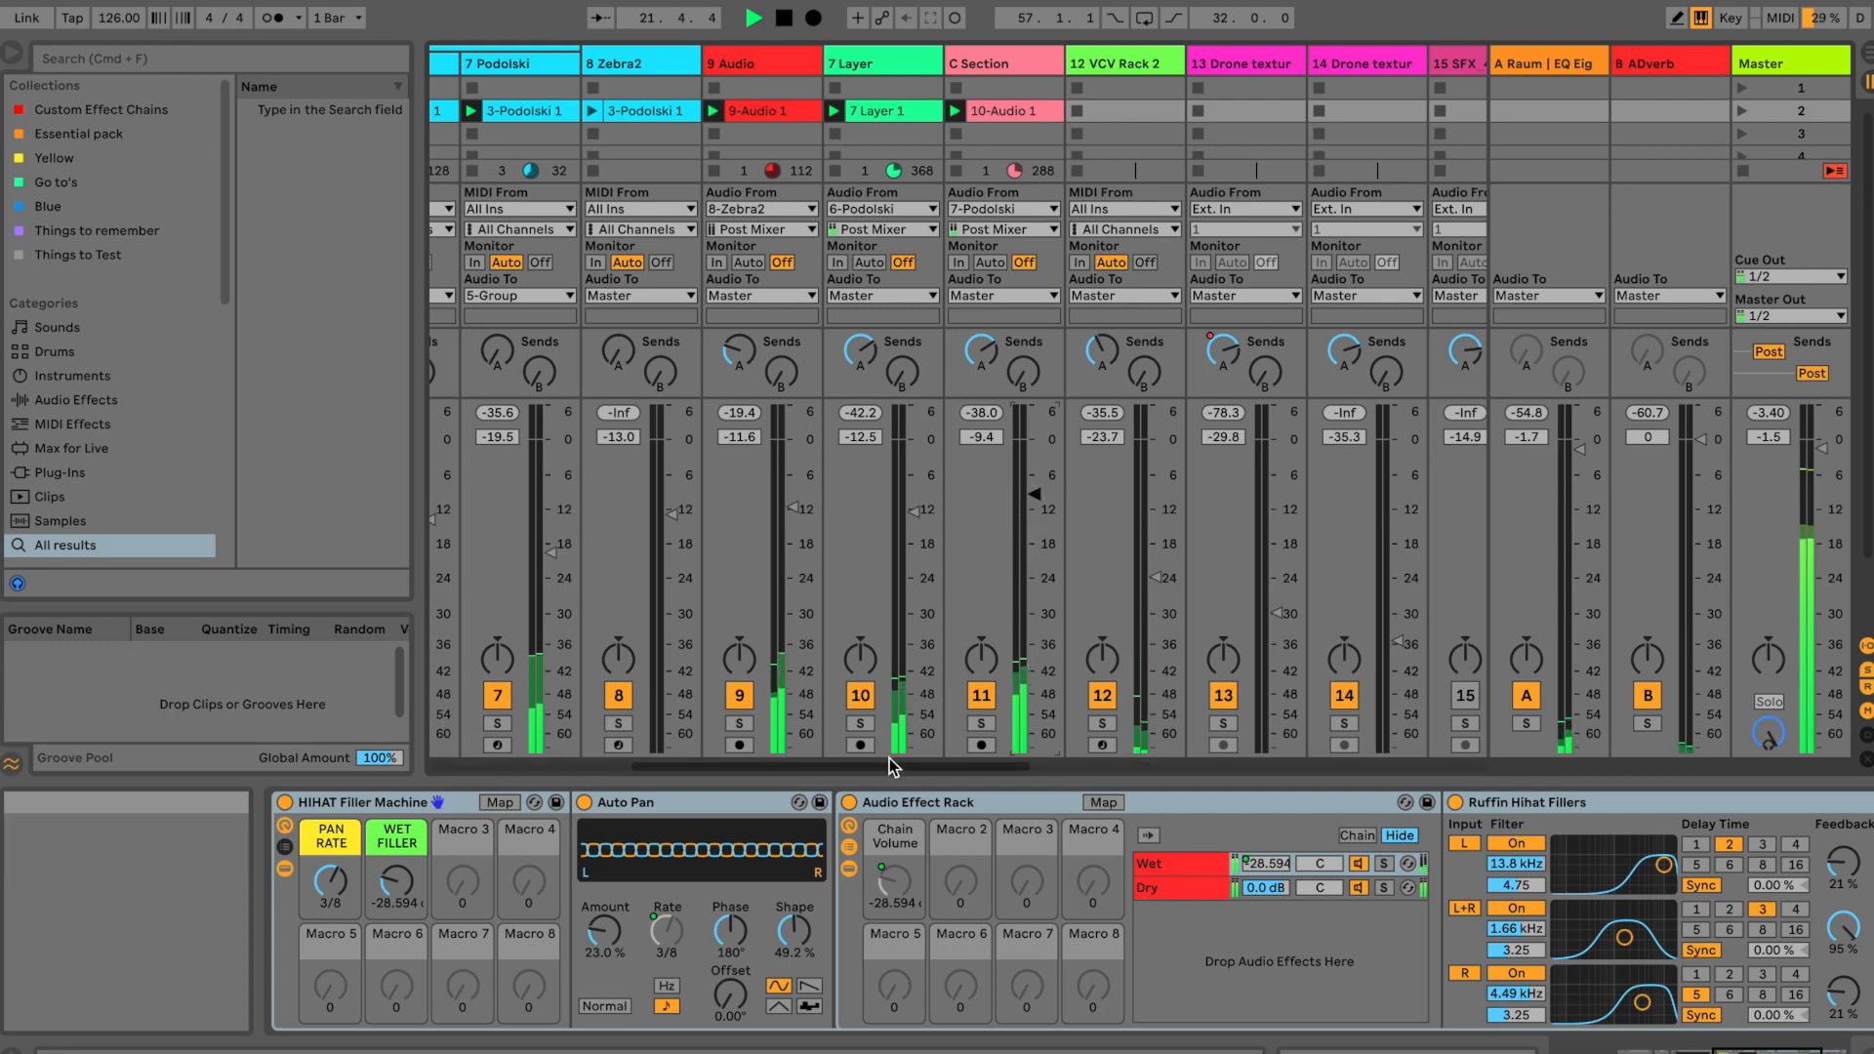
left_click(863, 701)
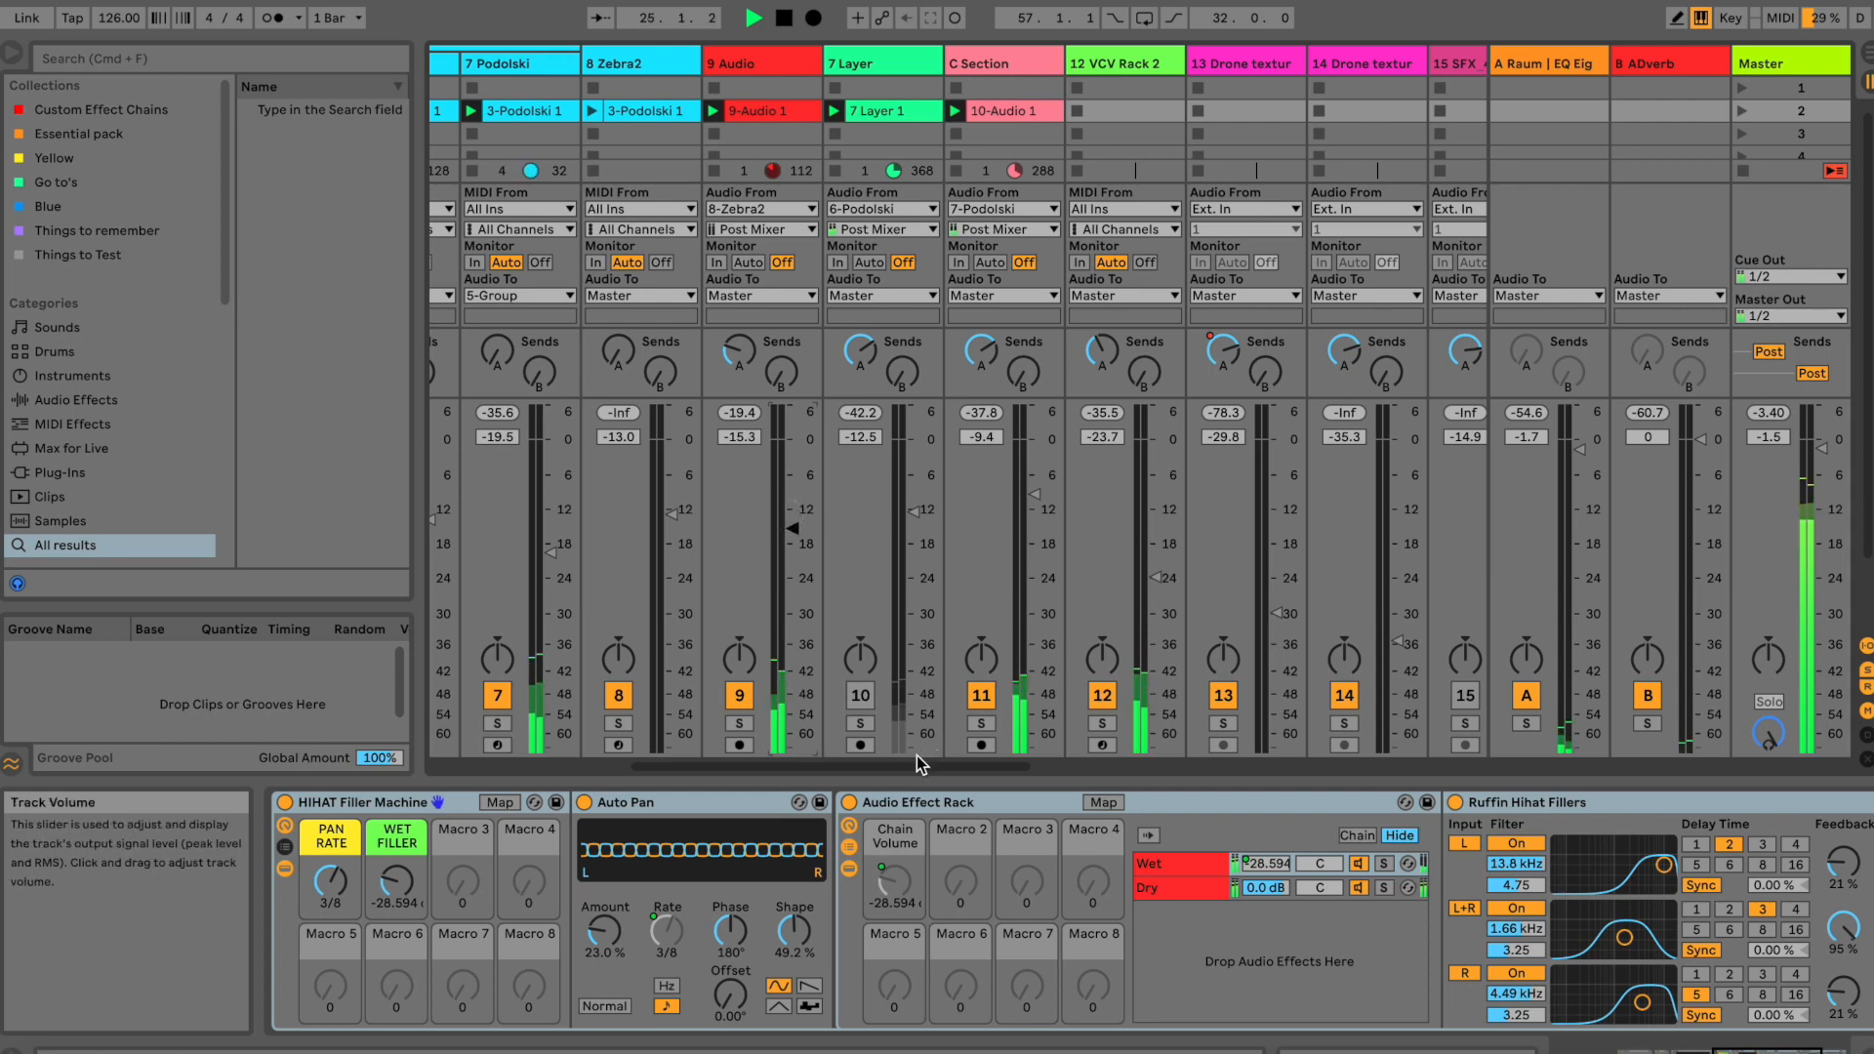
Step: Mute and reactivate the 19 DS Drum R track to compare the mix without it
left_click_drag(849, 765, 565, 752)
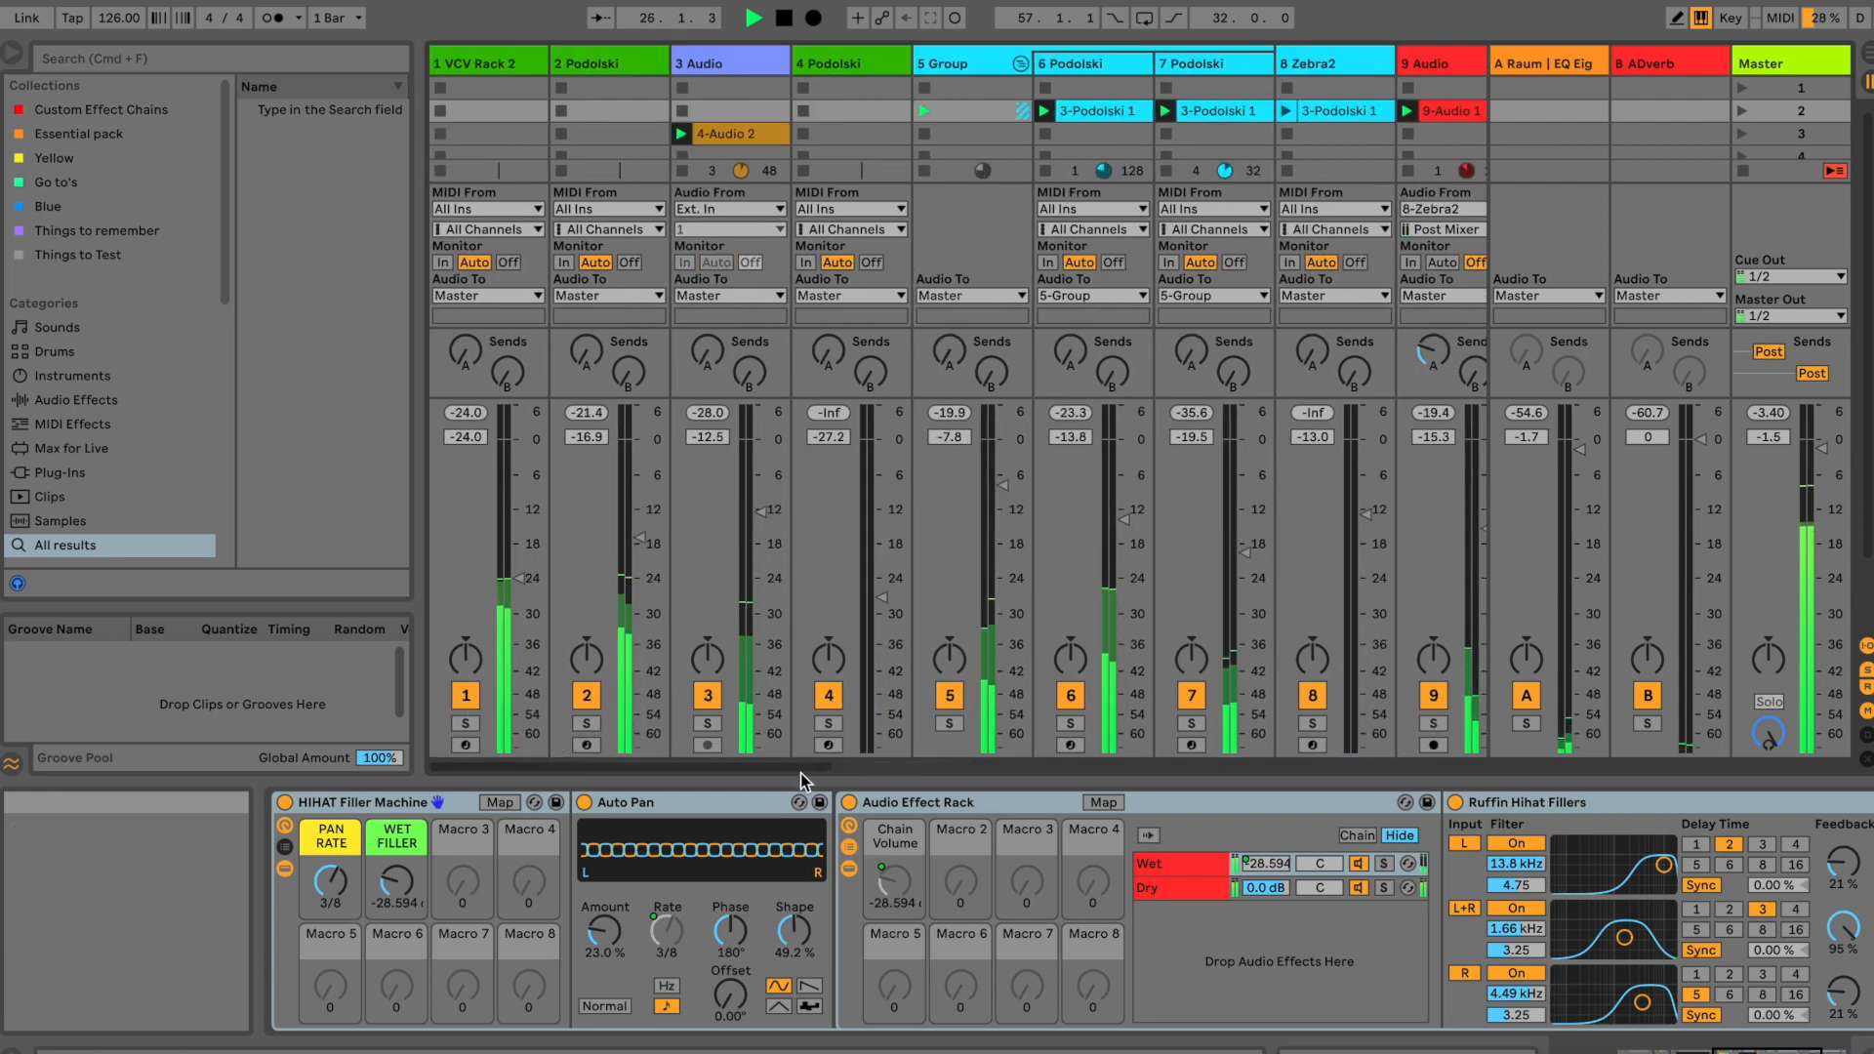
left_click_drag(840, 767, 1197, 752)
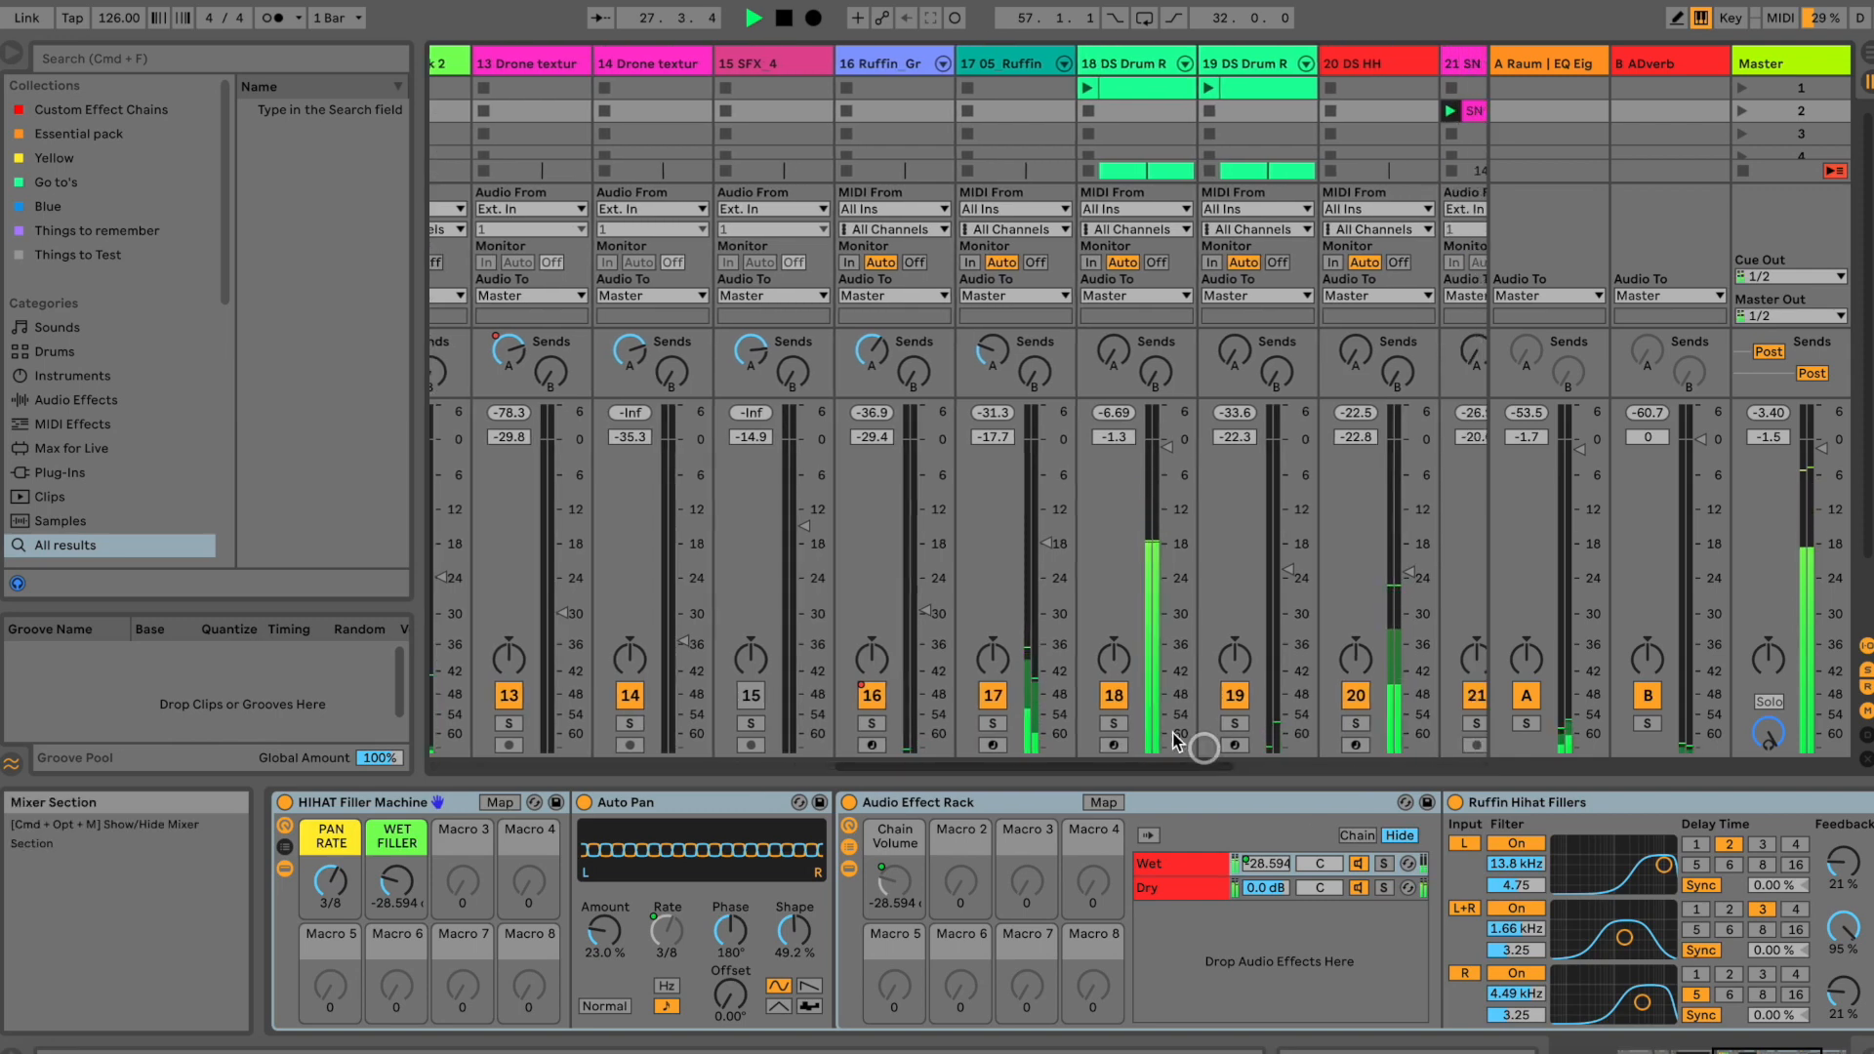
left_click(1235, 695)
left_click_drag(1106, 773, 1146, 767)
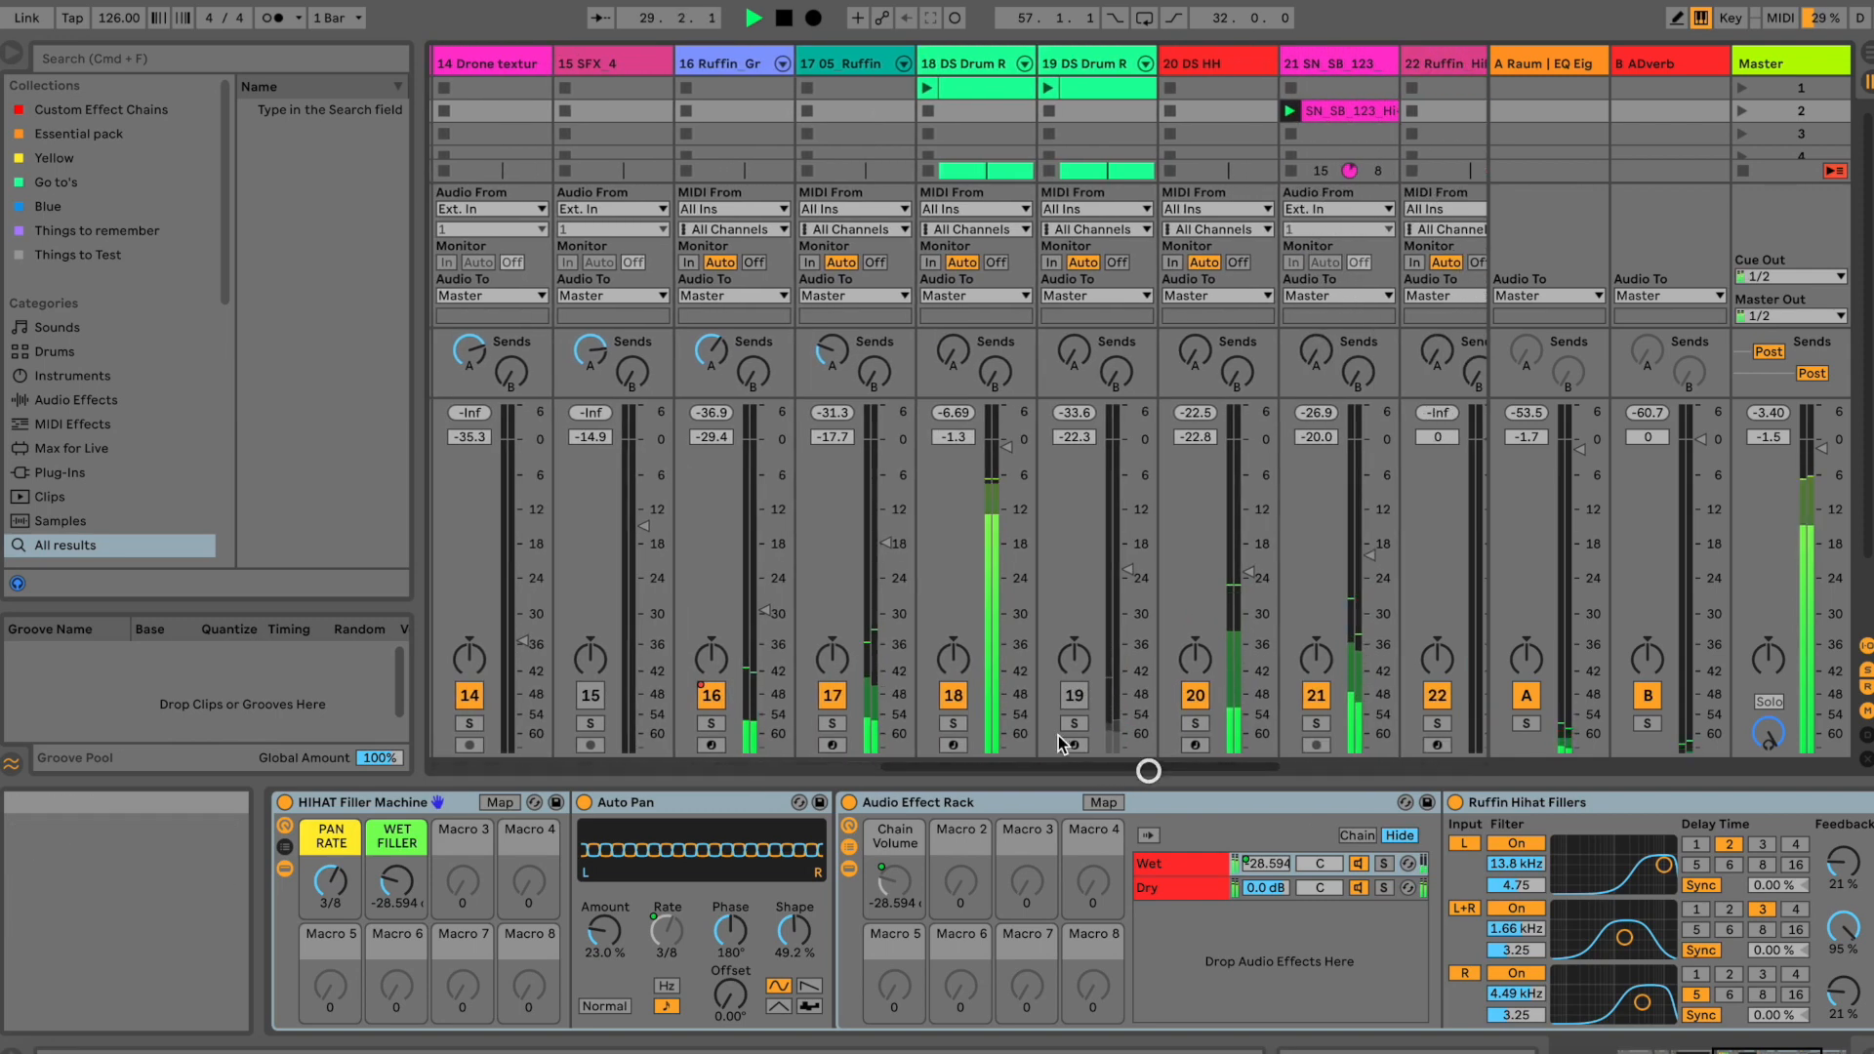
left_click(1074, 695)
Step: Mute the 18 DS Drum R track and toggle 21 SN_SB_123 off and on to compare the hi-hat parts
left_click(952, 696)
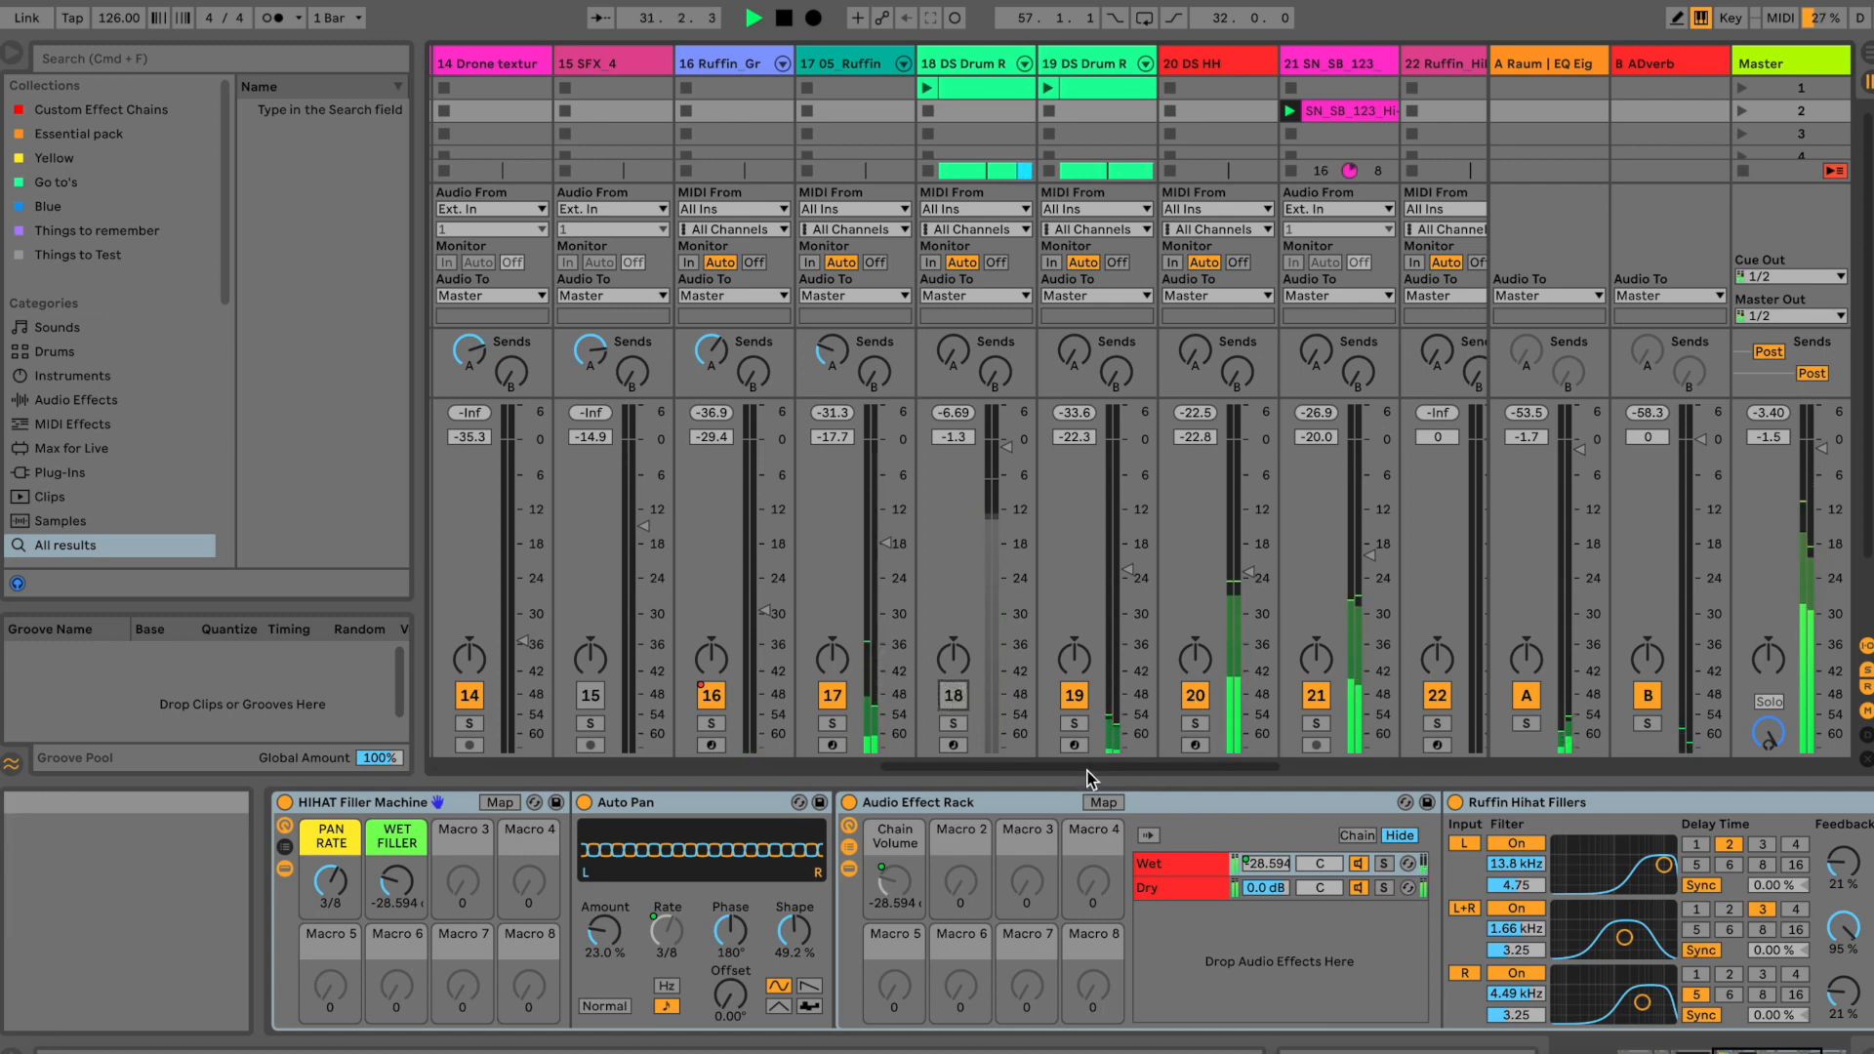
left_click_drag(1096, 778, 1184, 778)
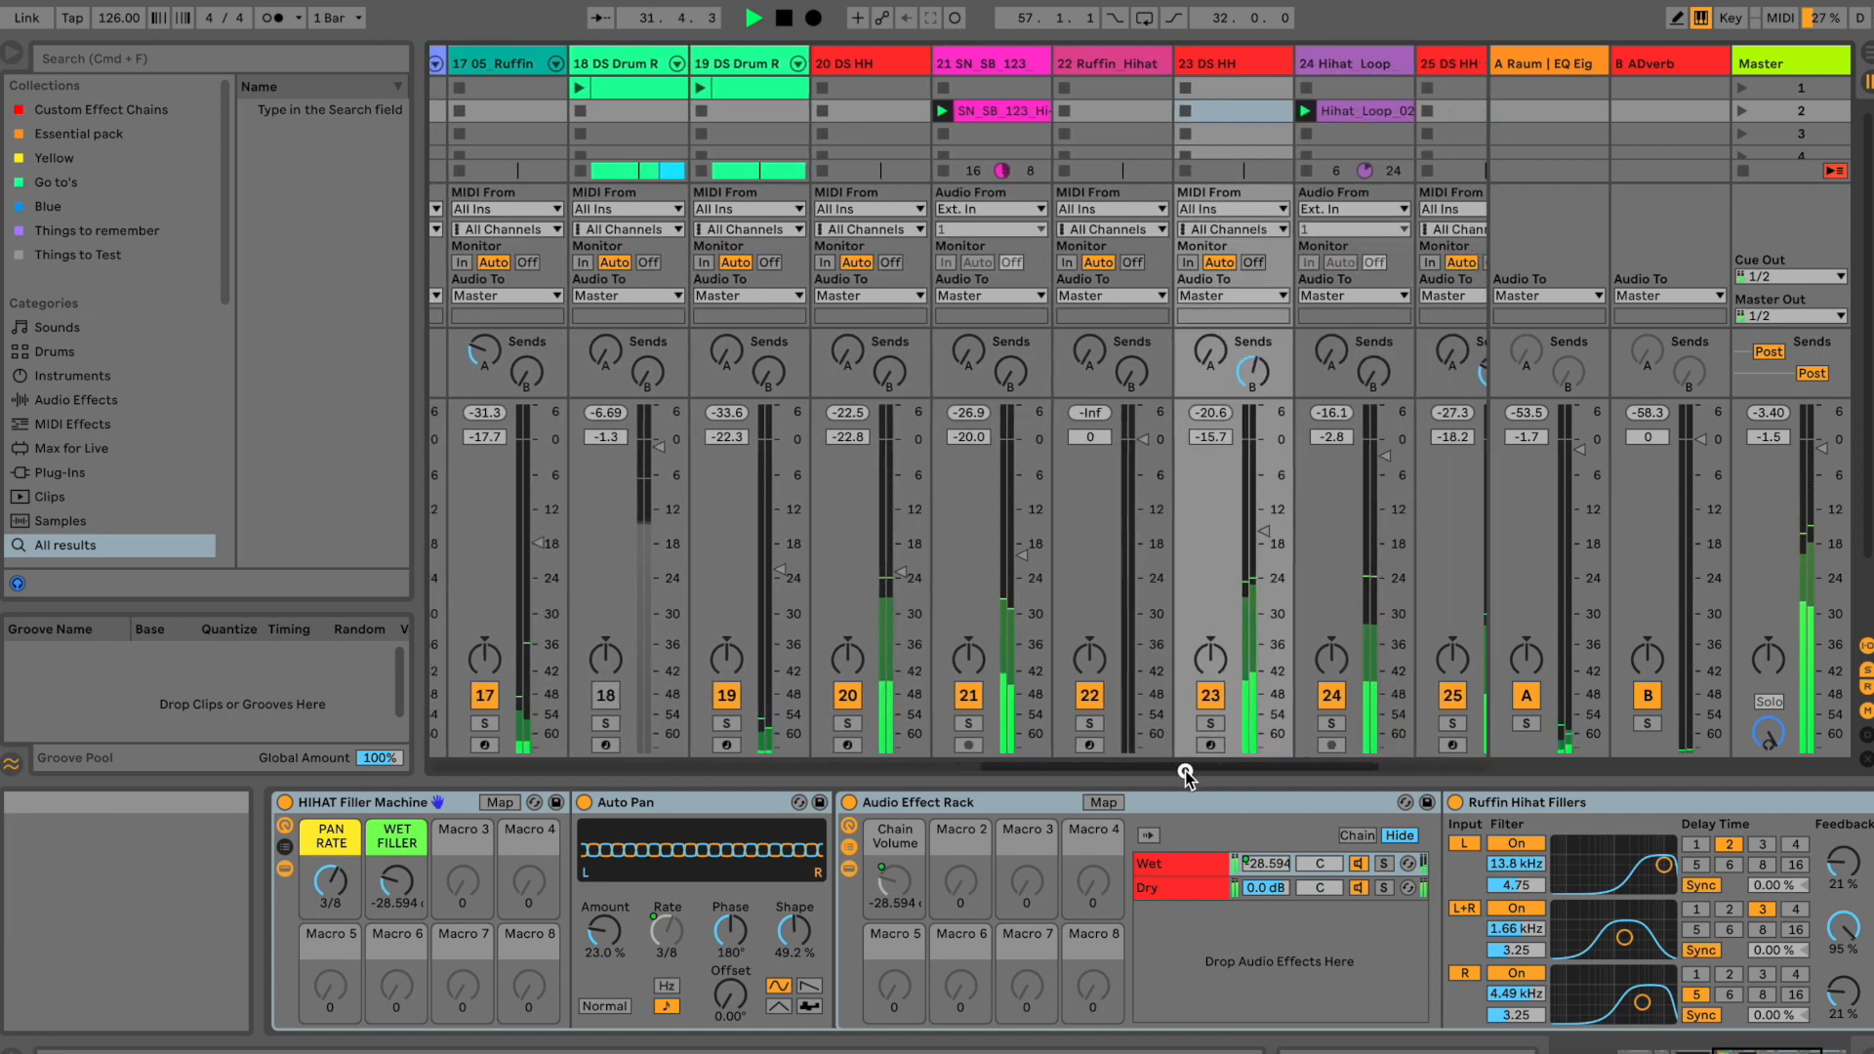
left_click(972, 696)
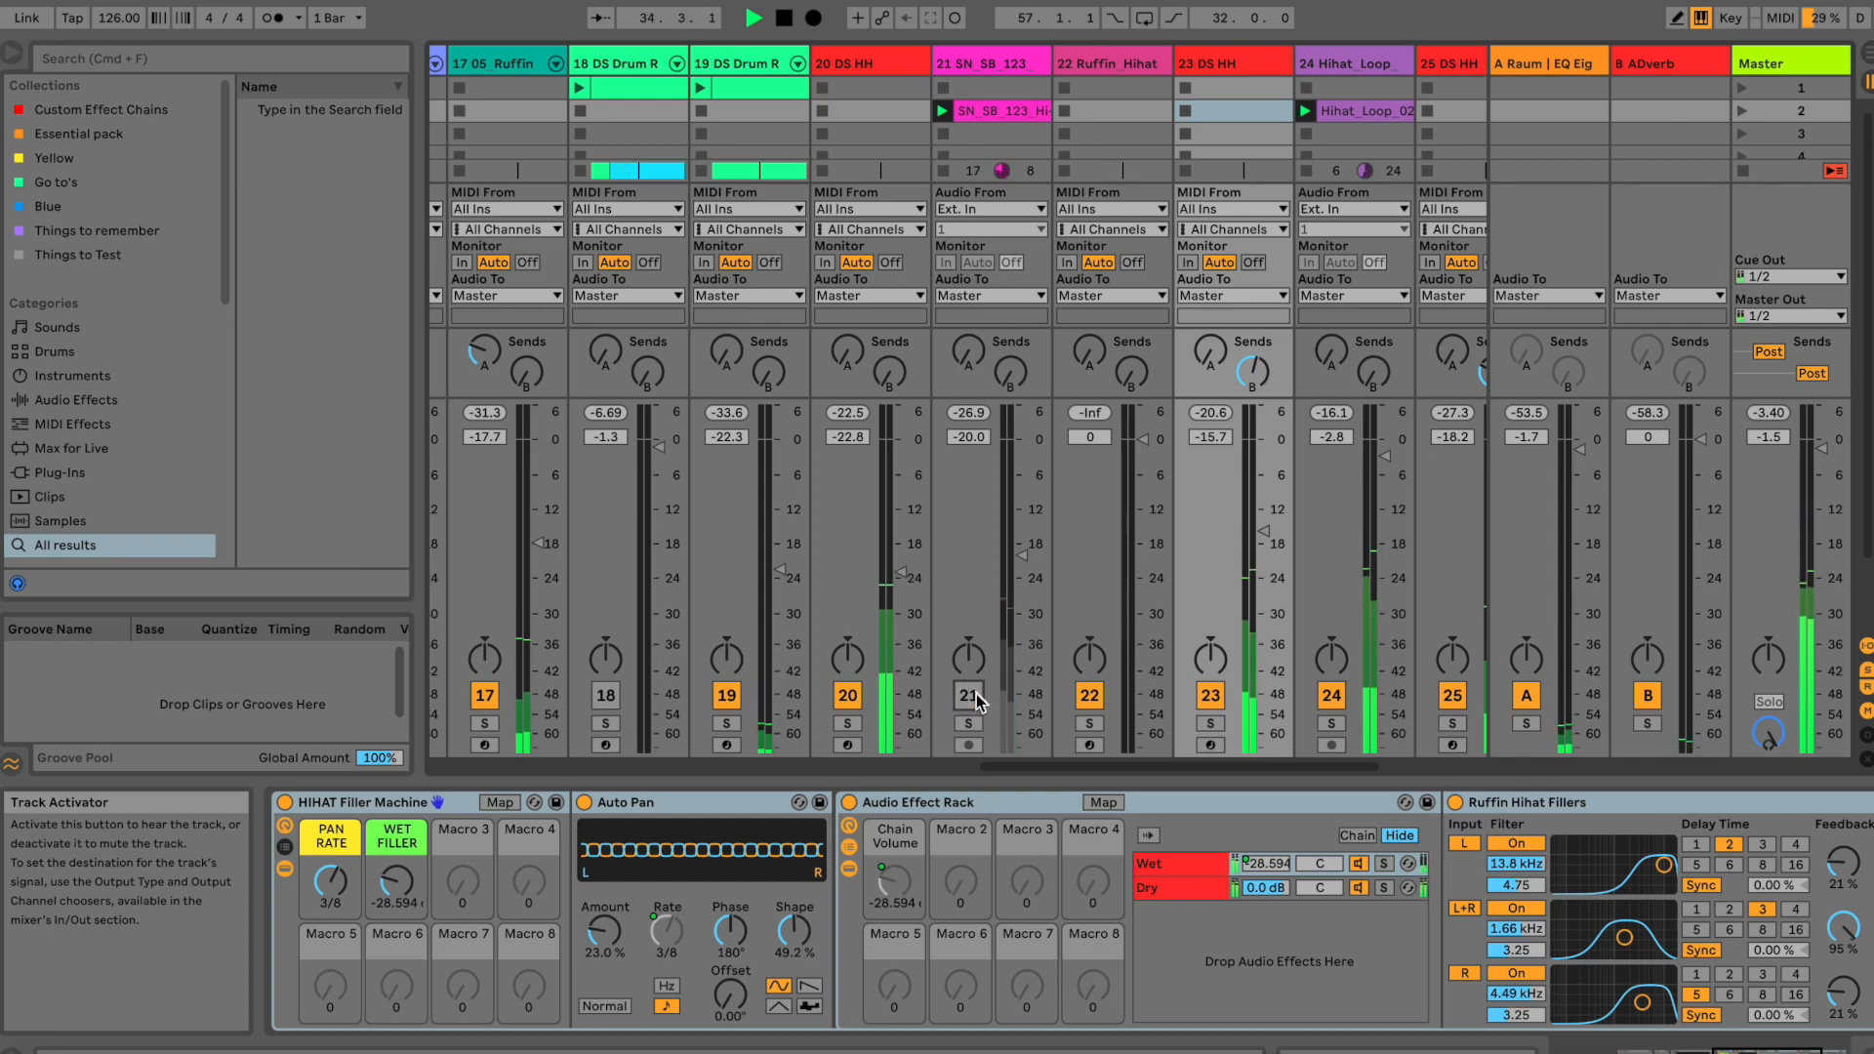
mouse_move(1011, 766)
left_mouse_down()
mouse_move(1138, 770)
mouse_move(1015, 759)
left_mouse_up()
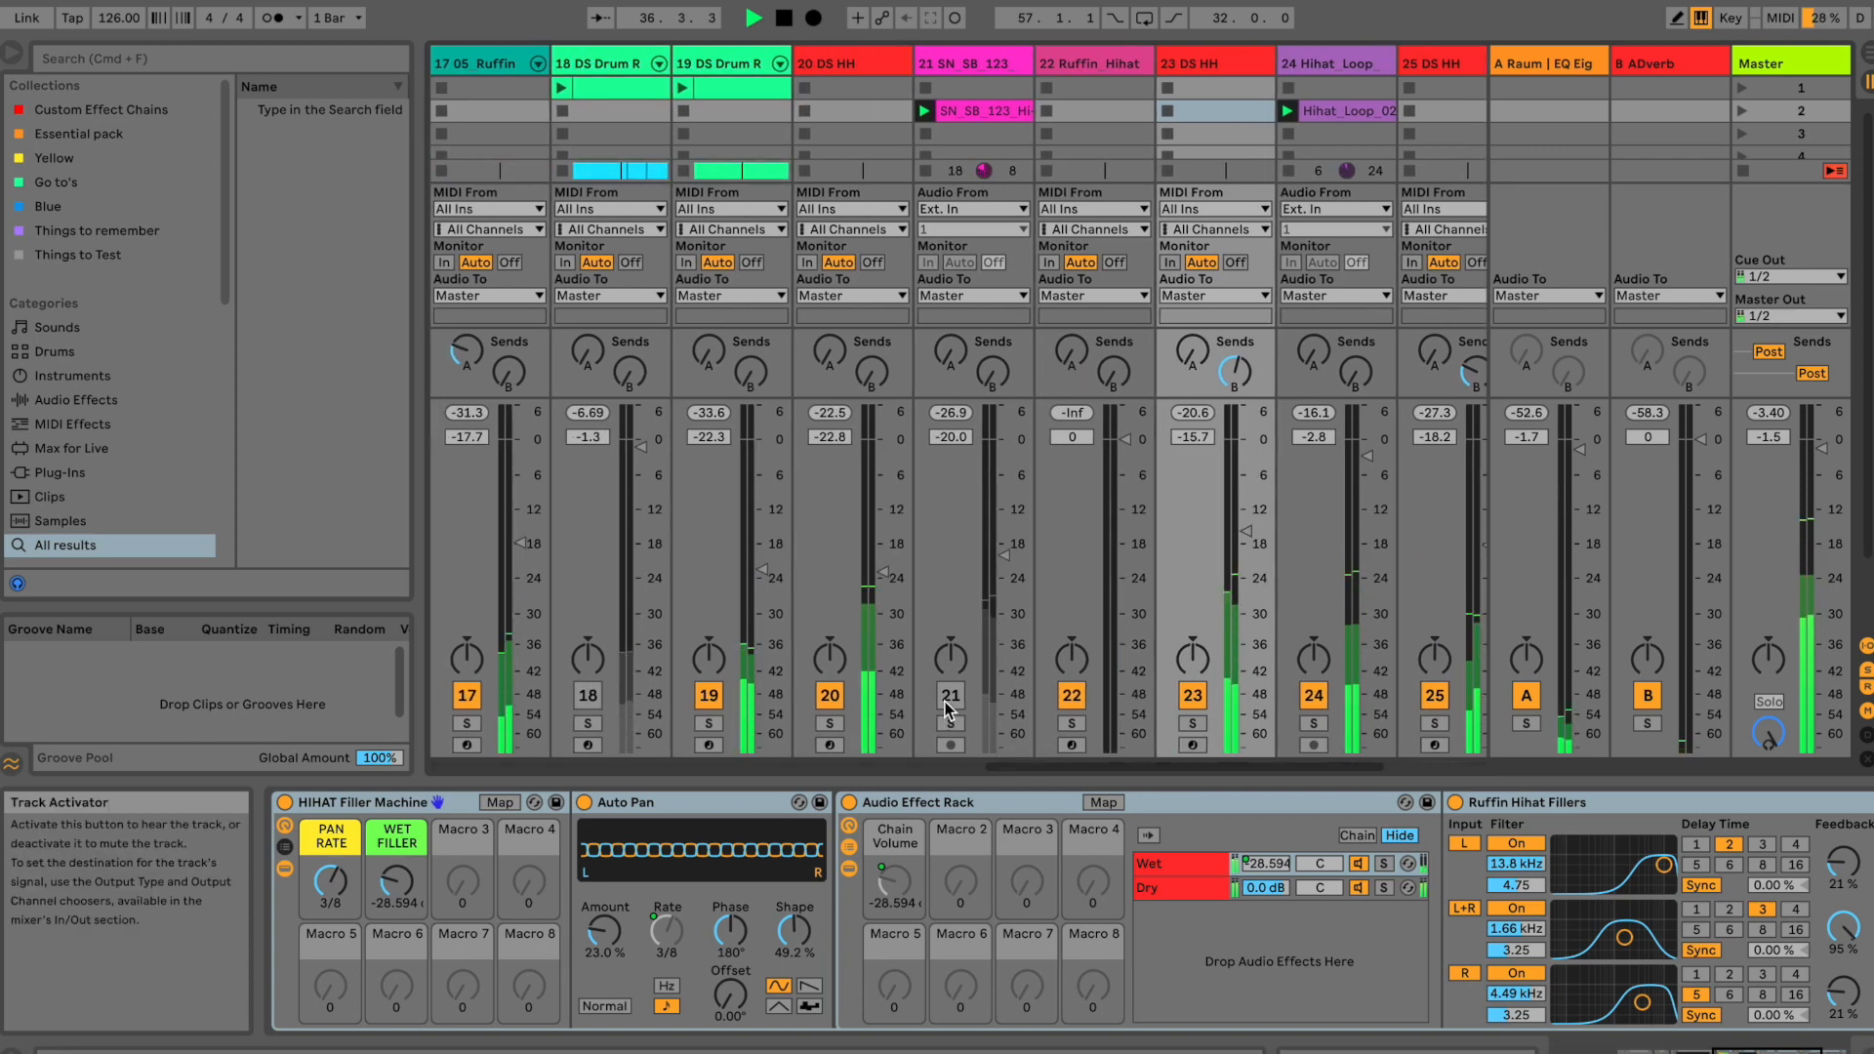
left_click(945, 701)
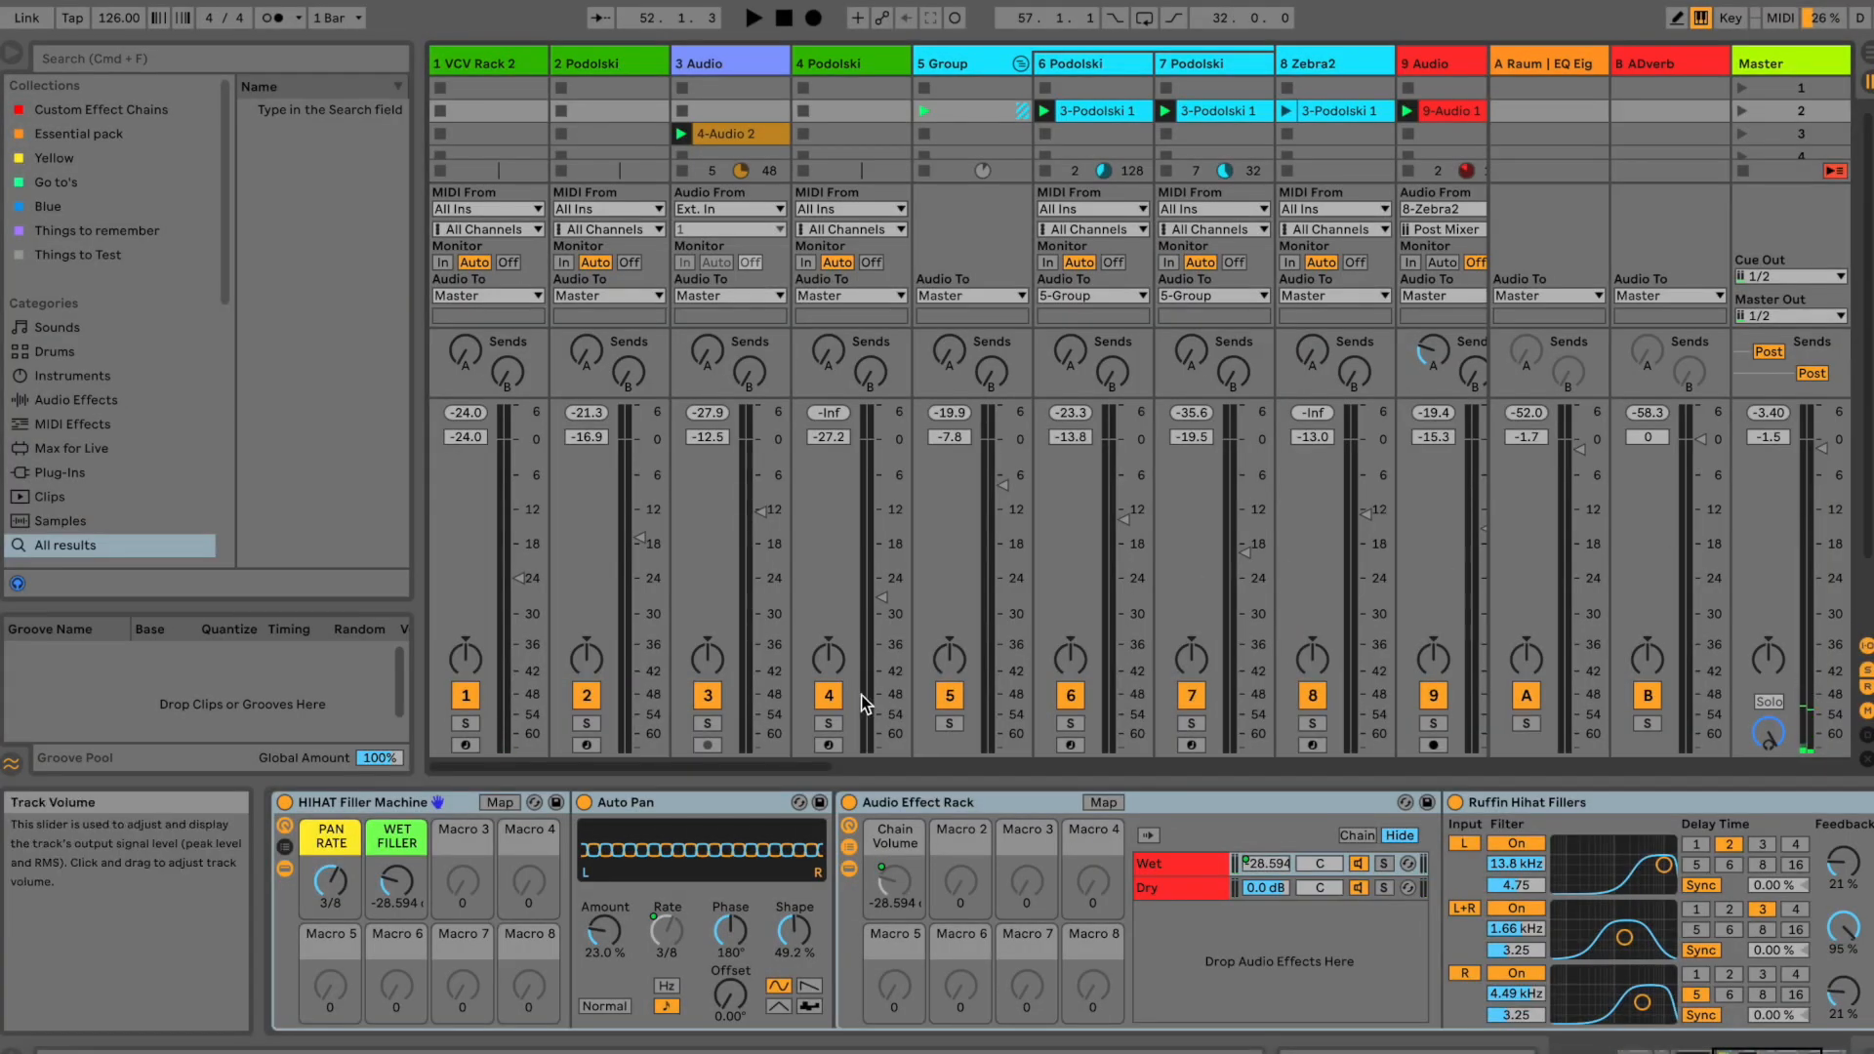
Step: Listen to the hi-hat tracks 20 to 25 and 27 in solo and stop playback
left_click_drag(812, 765, 1454, 757)
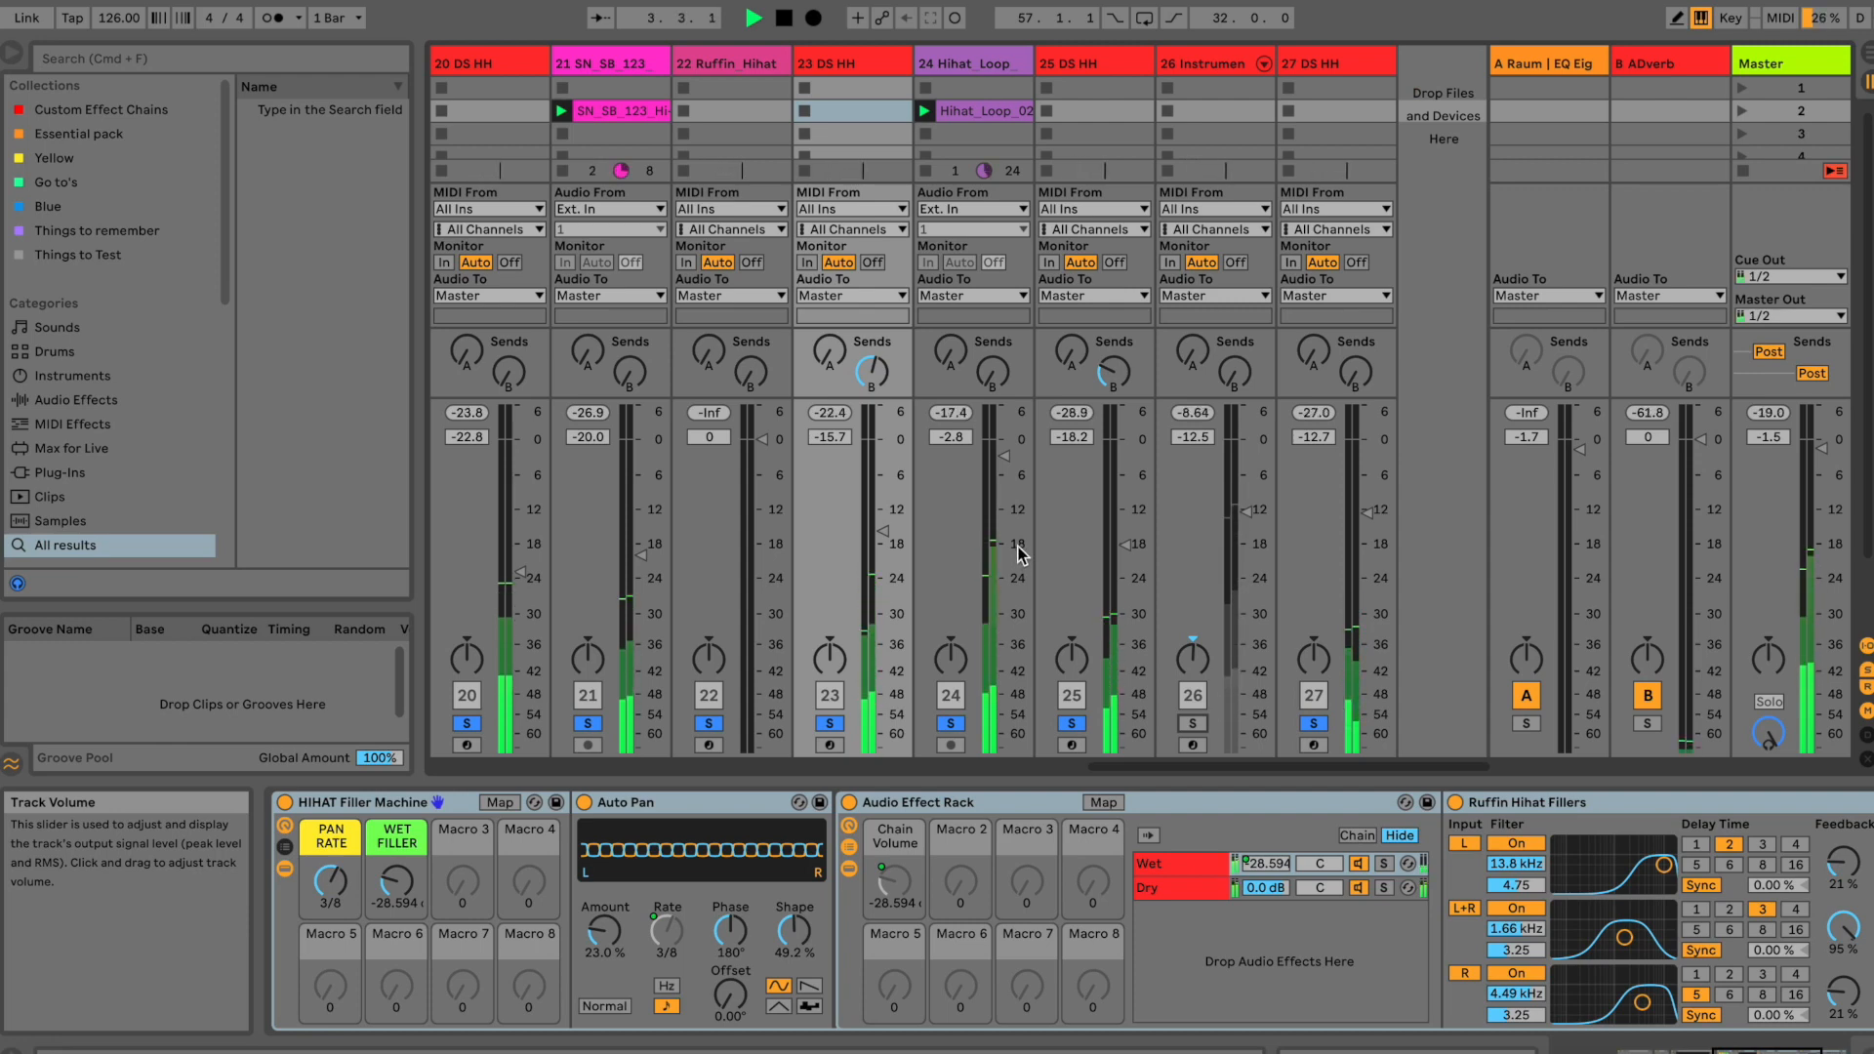
left_click_drag(1100, 766, 987, 766)
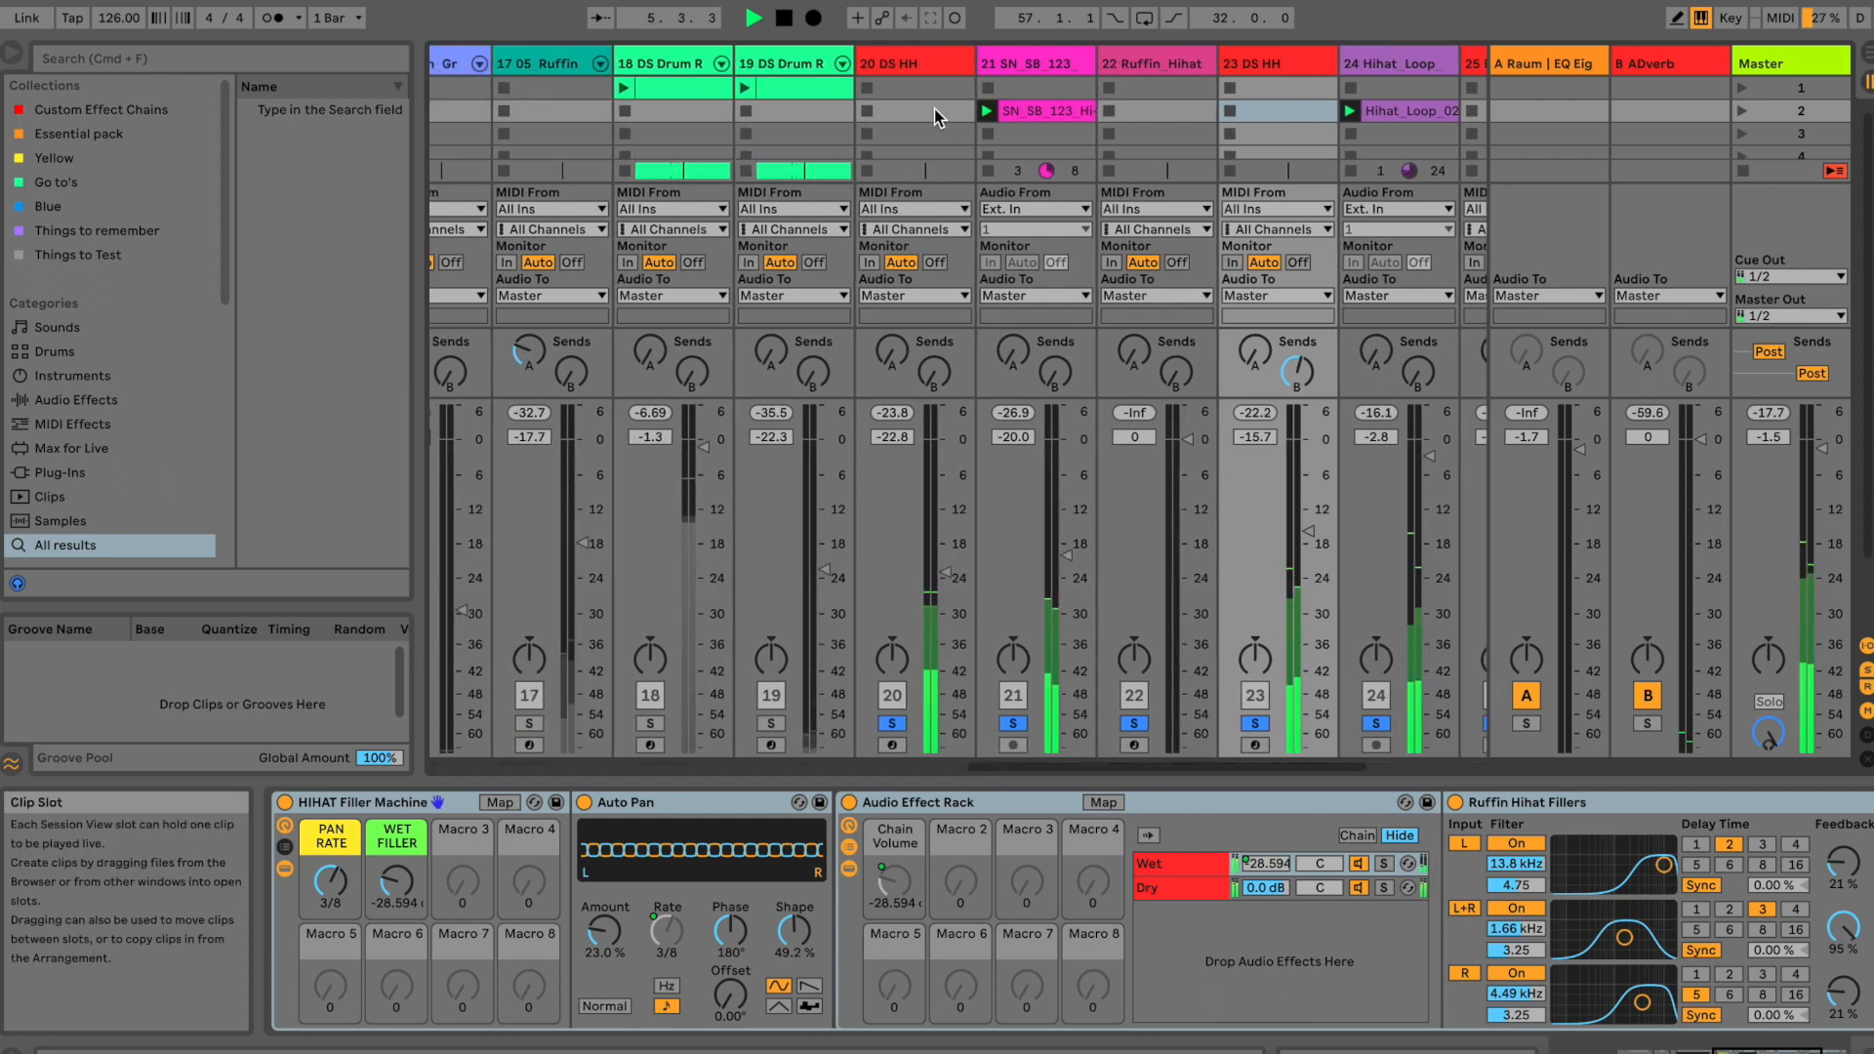
key("space")
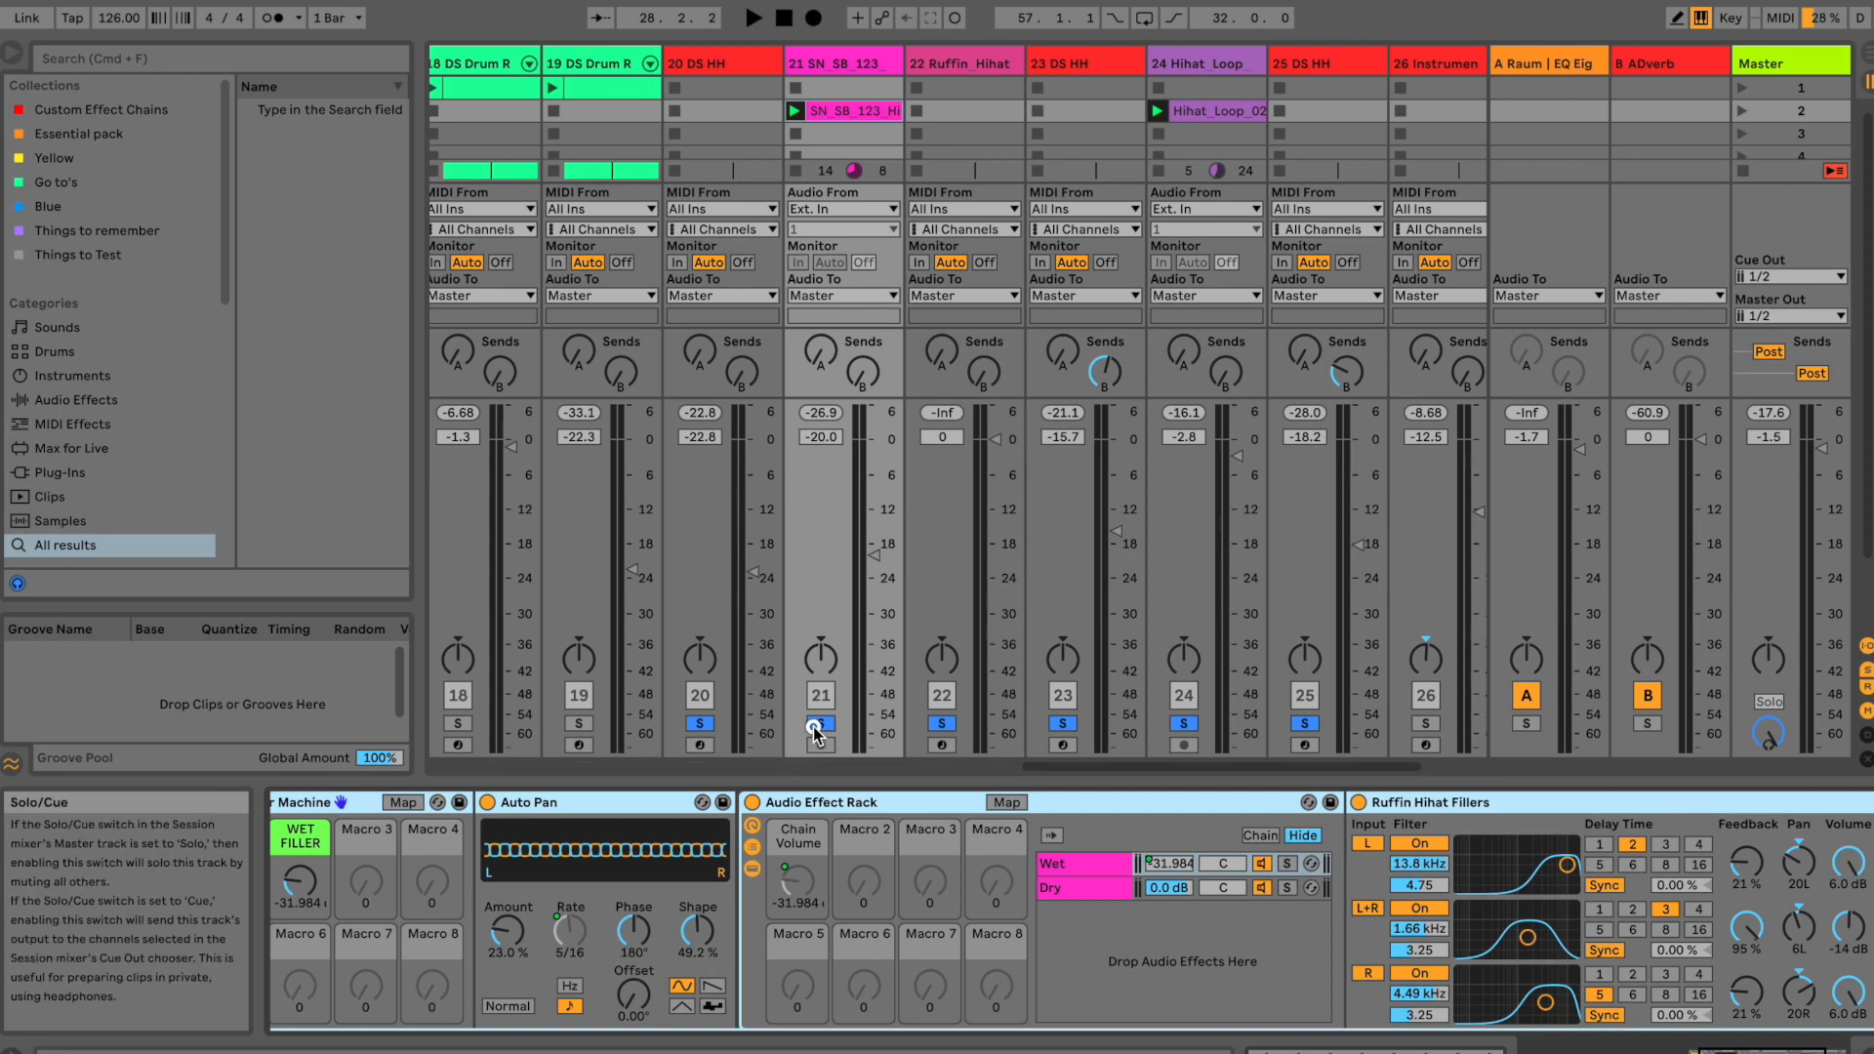
Step: Solo the 21 SN_SB_123 track, set its volume to -17.5 dB with the HIHAT Filler Machine bypassed, and reactivate the rack
left_click(810, 726)
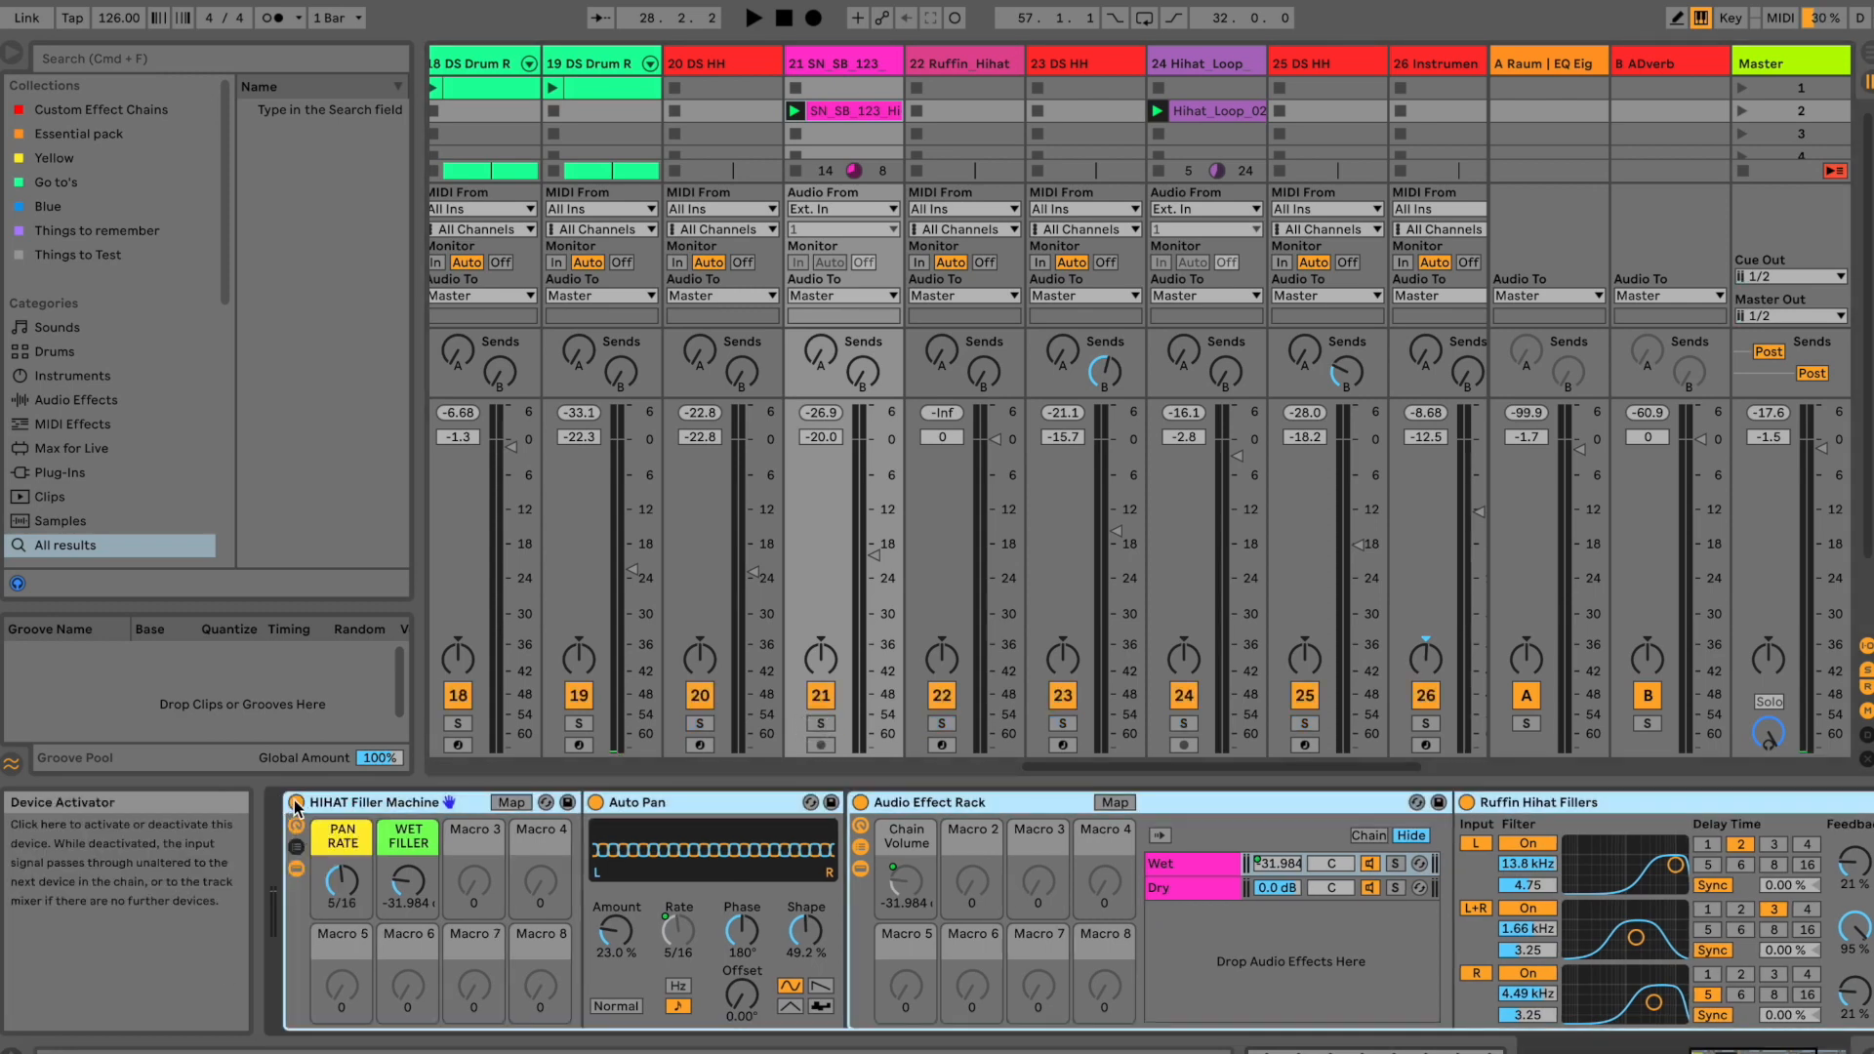
left_click(297, 804)
key("space")
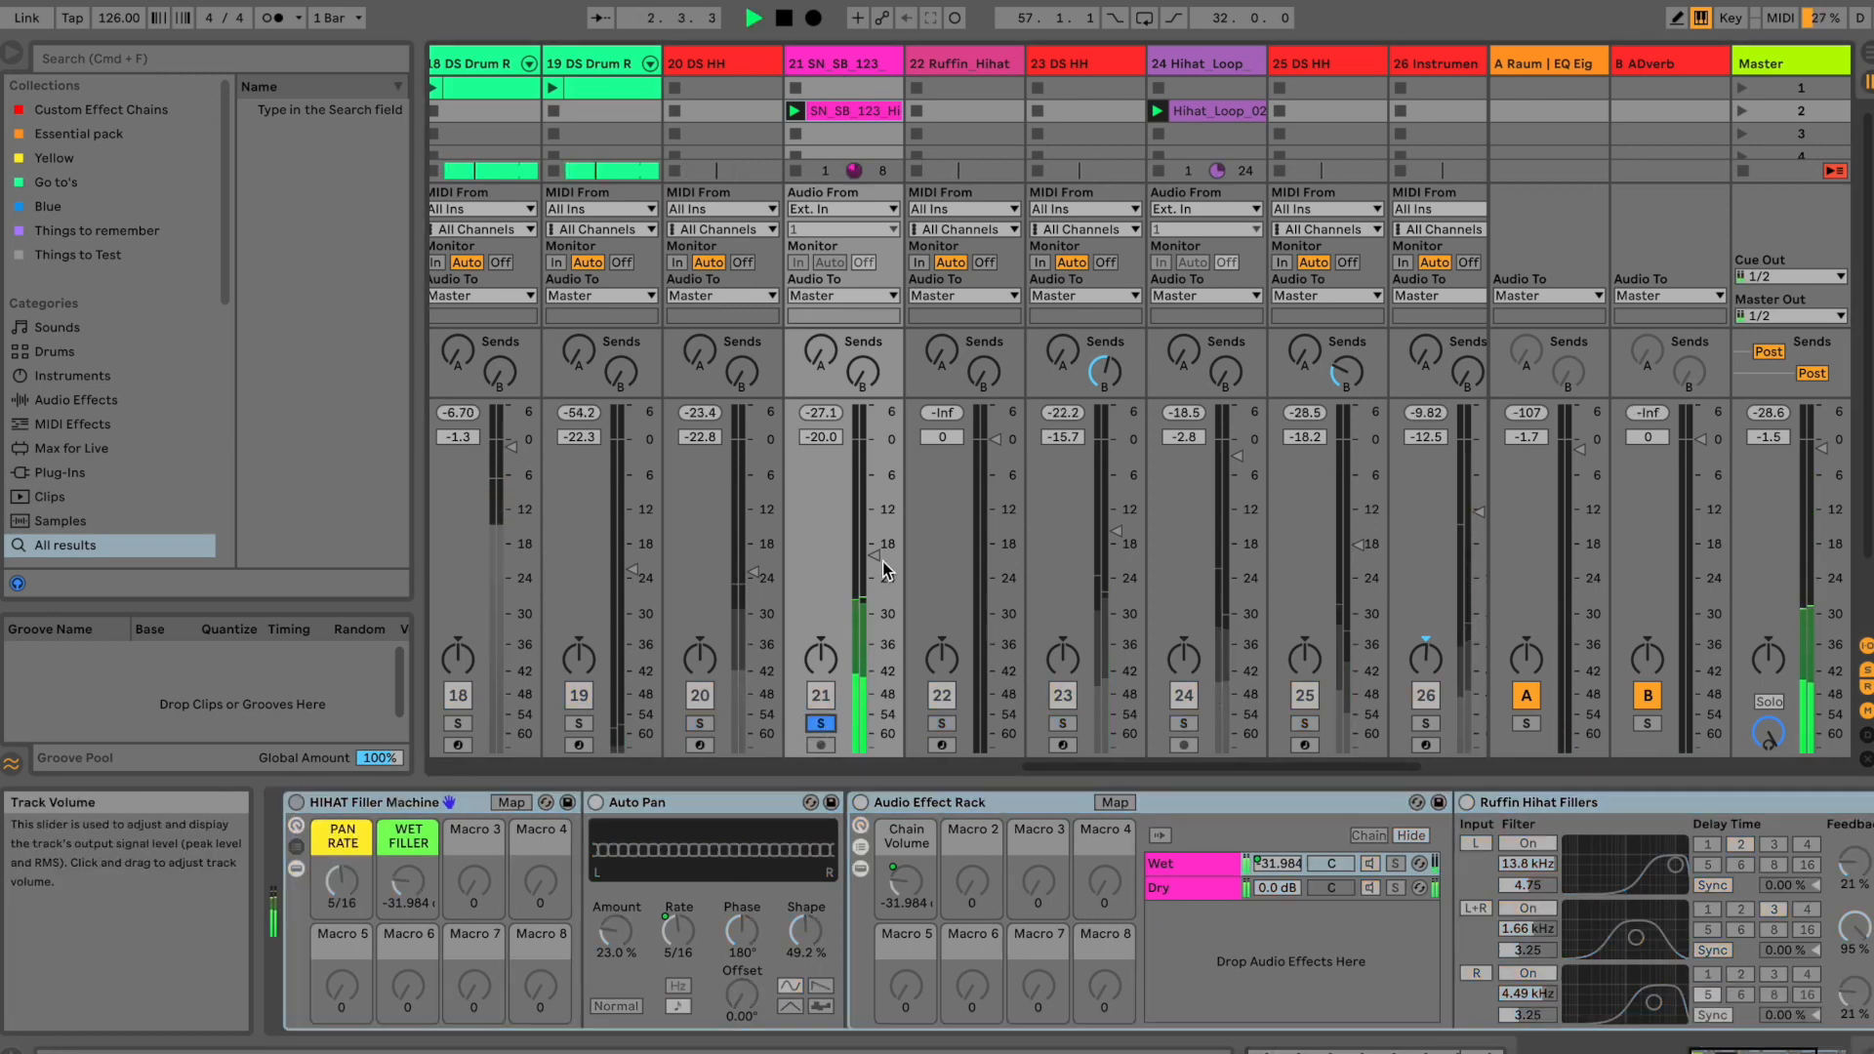
left_click_drag(866, 562, 867, 556)
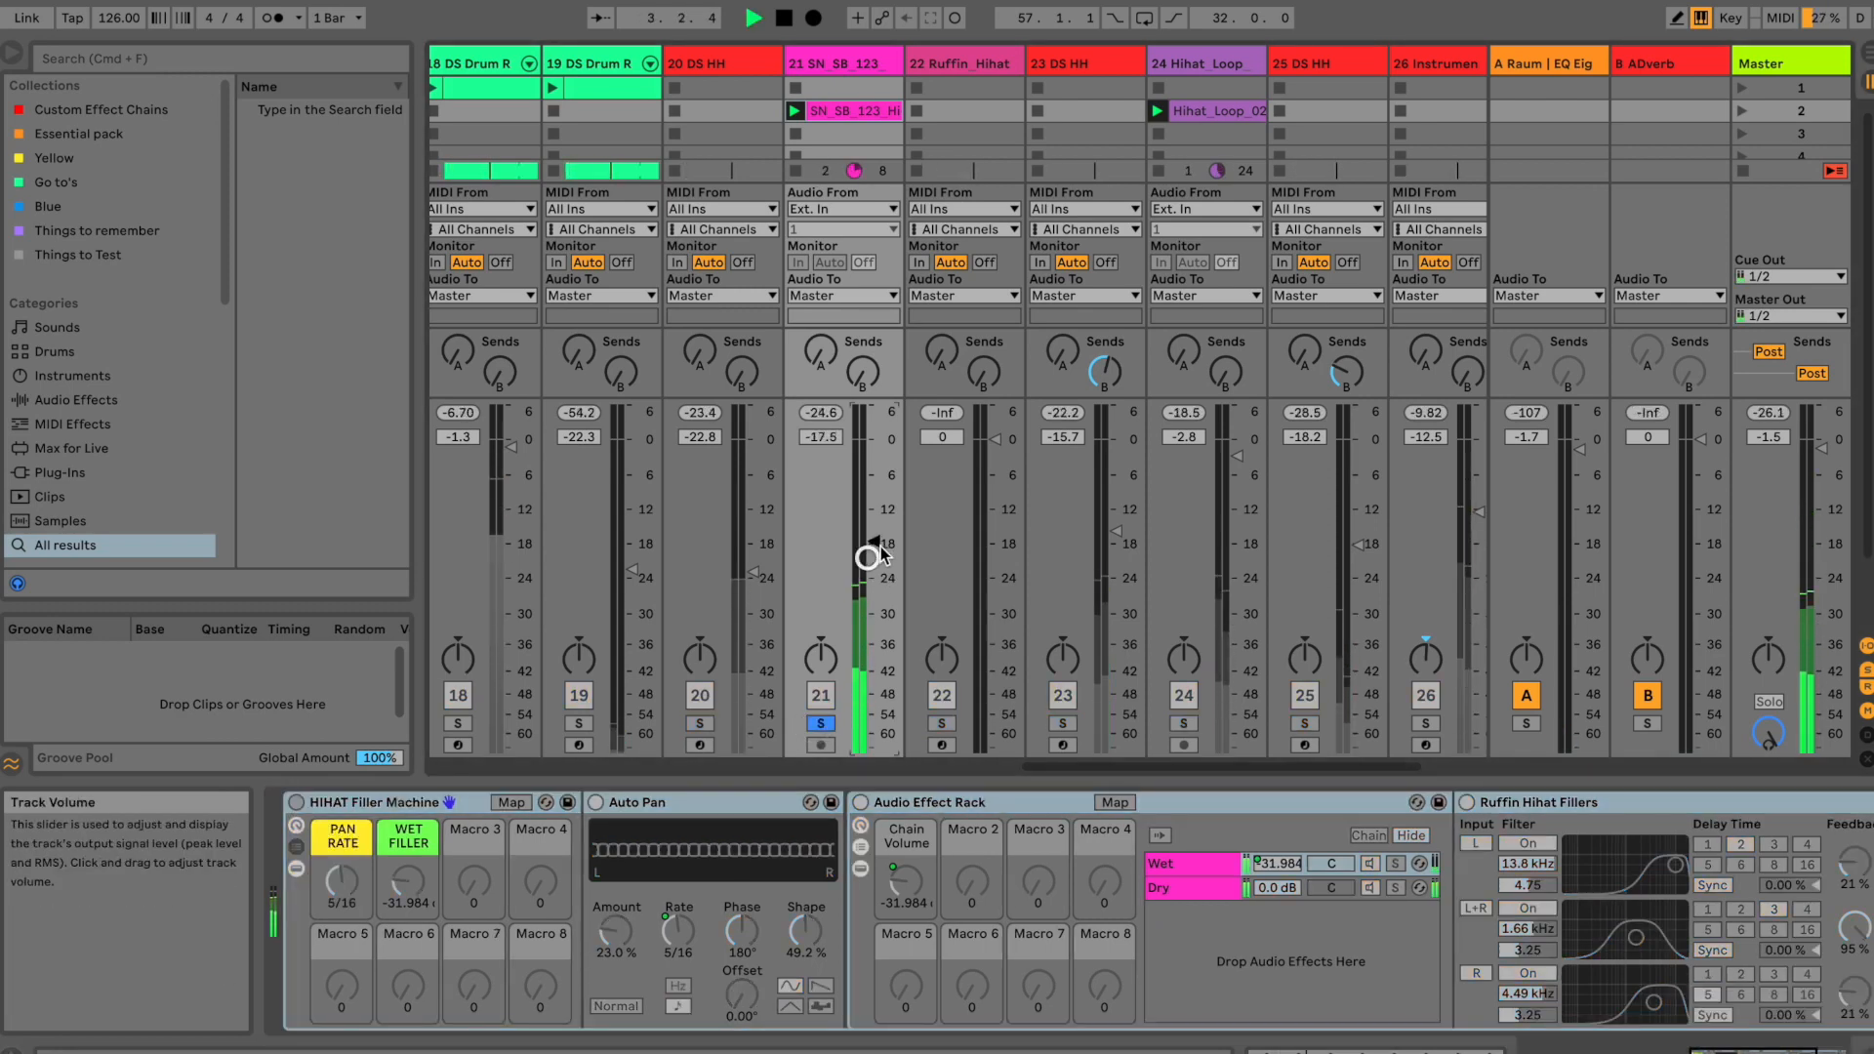
left_click(296, 804)
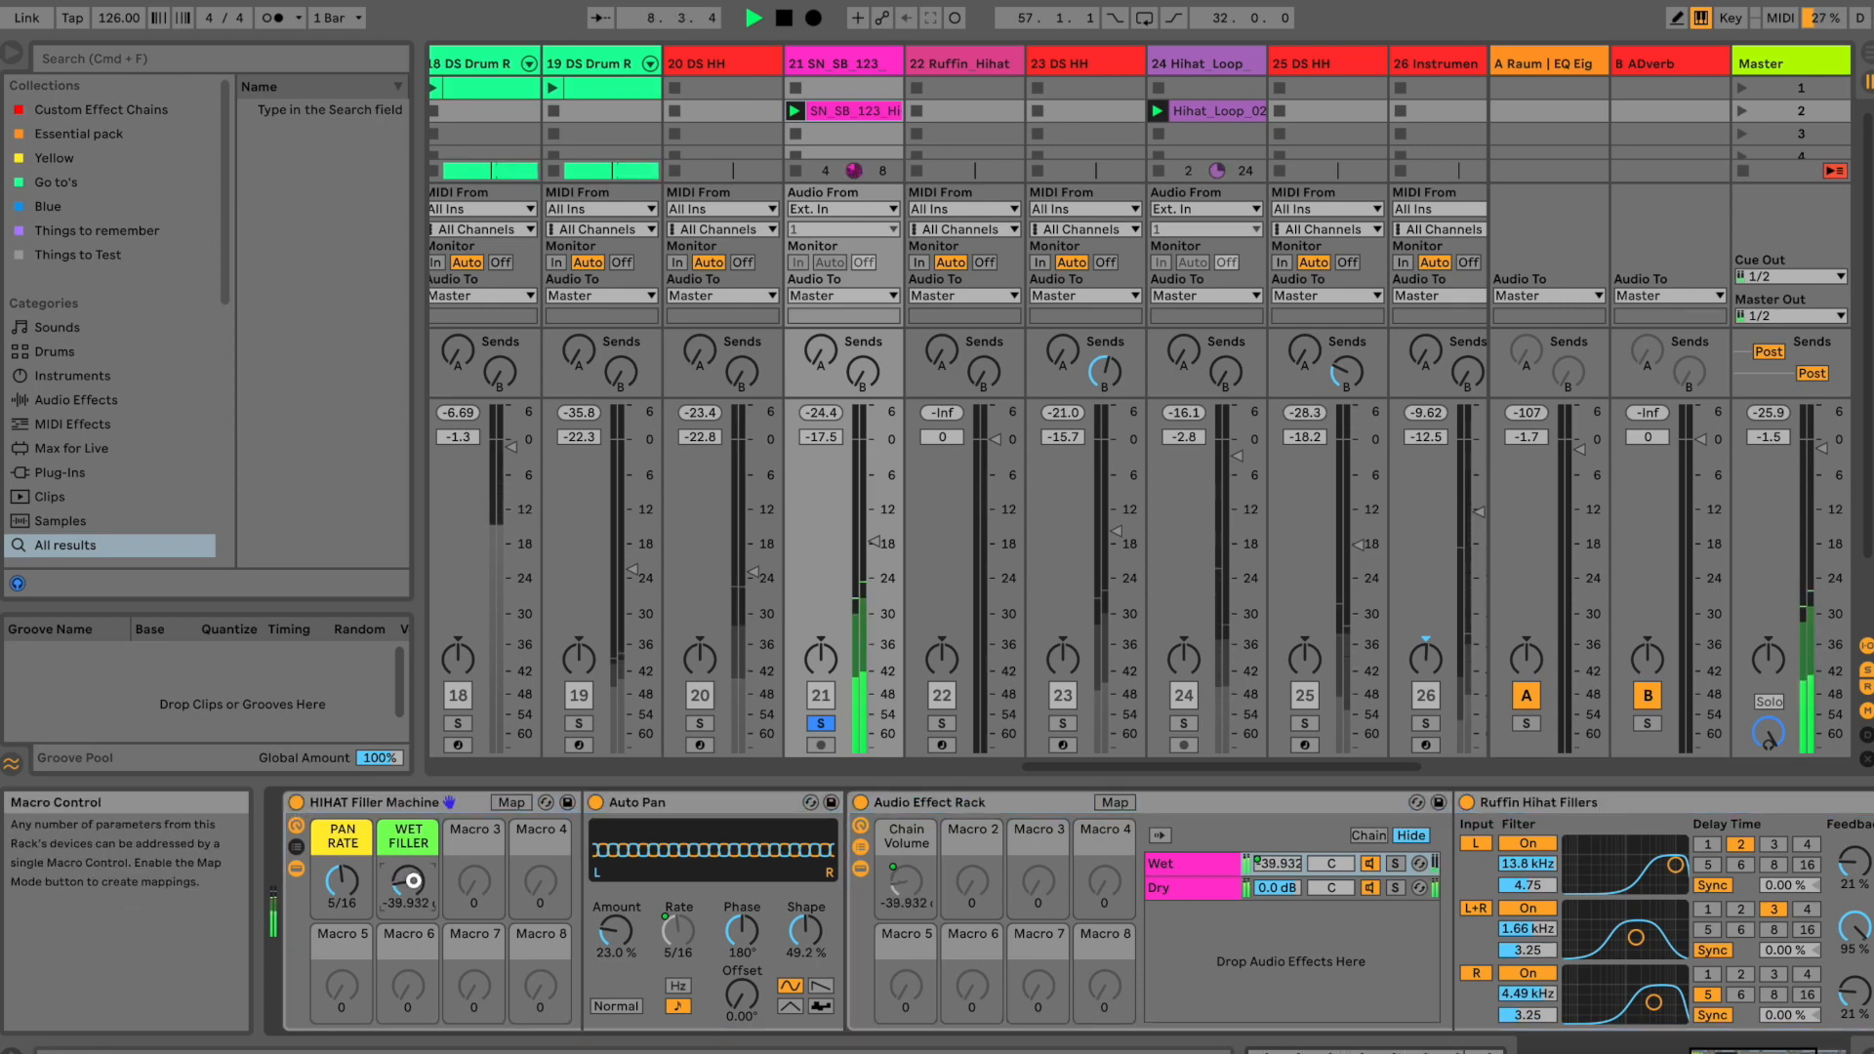
Step: Give the Auto Pan a sawtooth waveform with 65.1% amount and 13.5% shape, and set the rack's PAN RATE macro to 3/8
left_click_drag(606, 936, 606, 896)
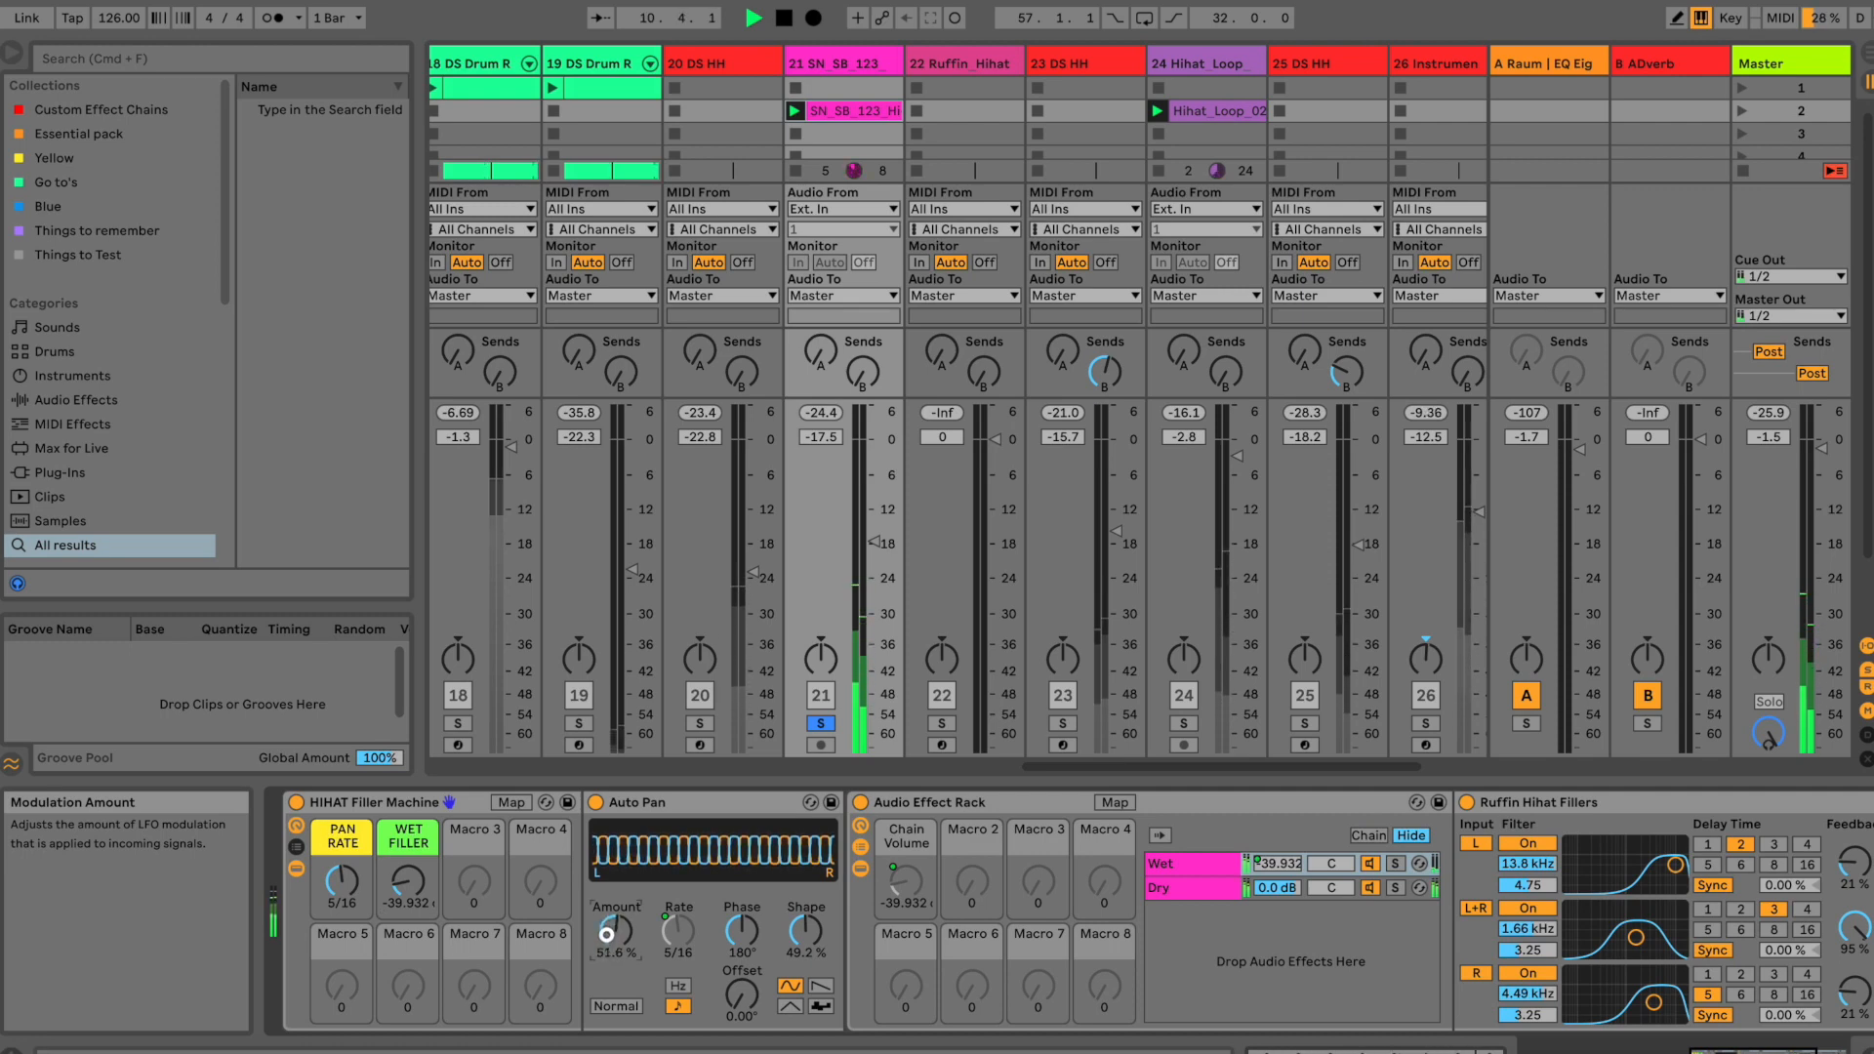
left_click(791, 1007)
left_click(812, 986)
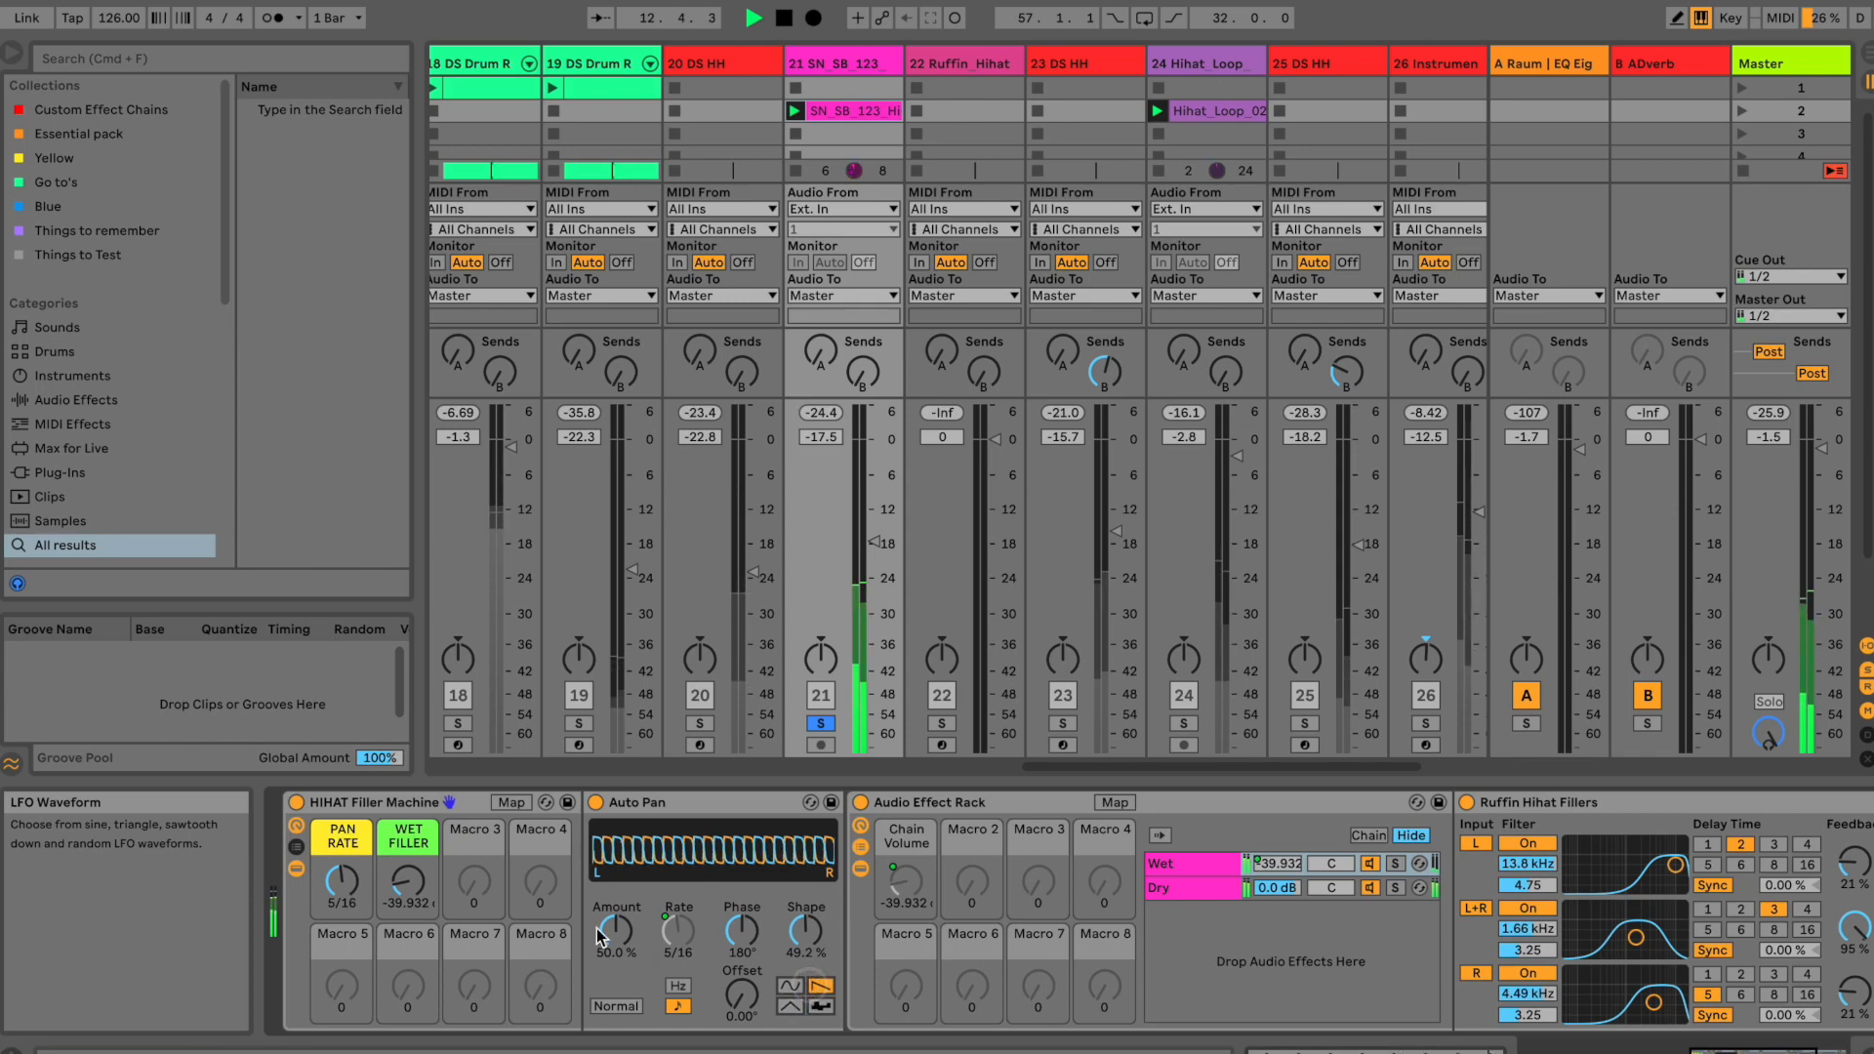
left_click_drag(806, 930, 805, 971)
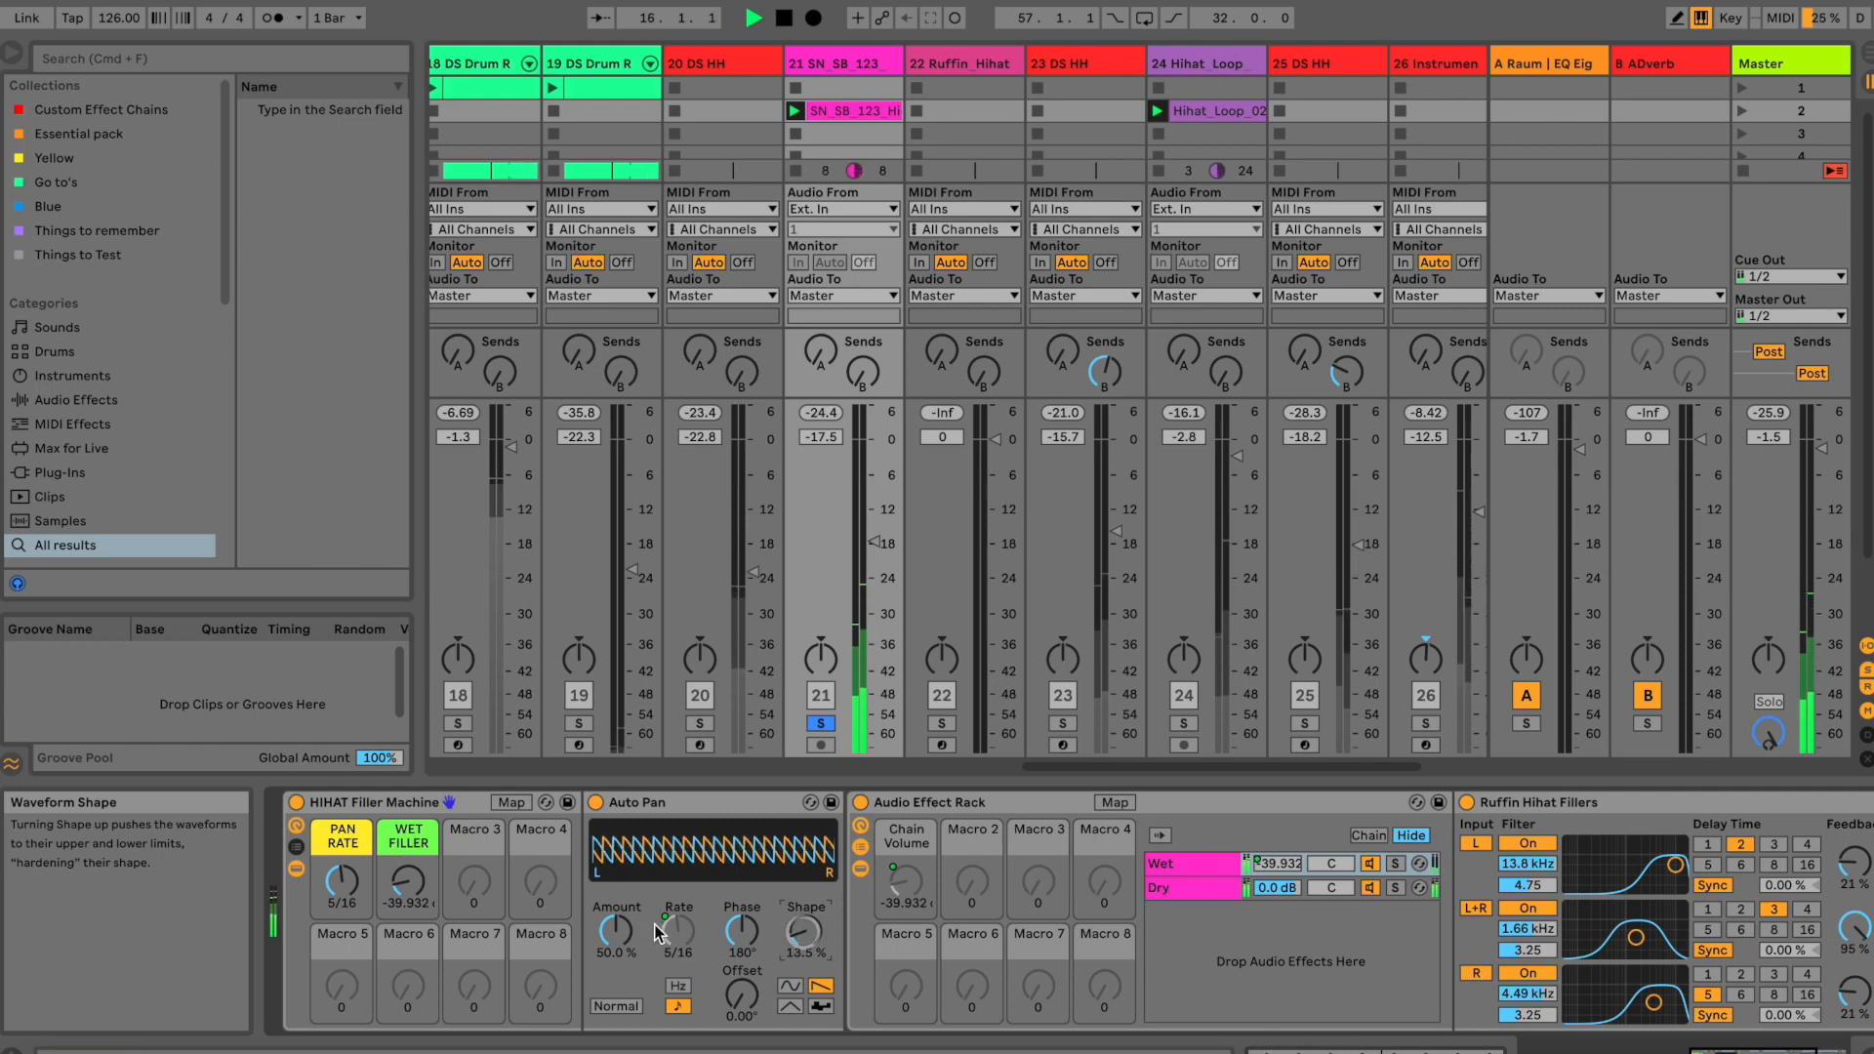
left_click_drag(618, 932, 618, 920)
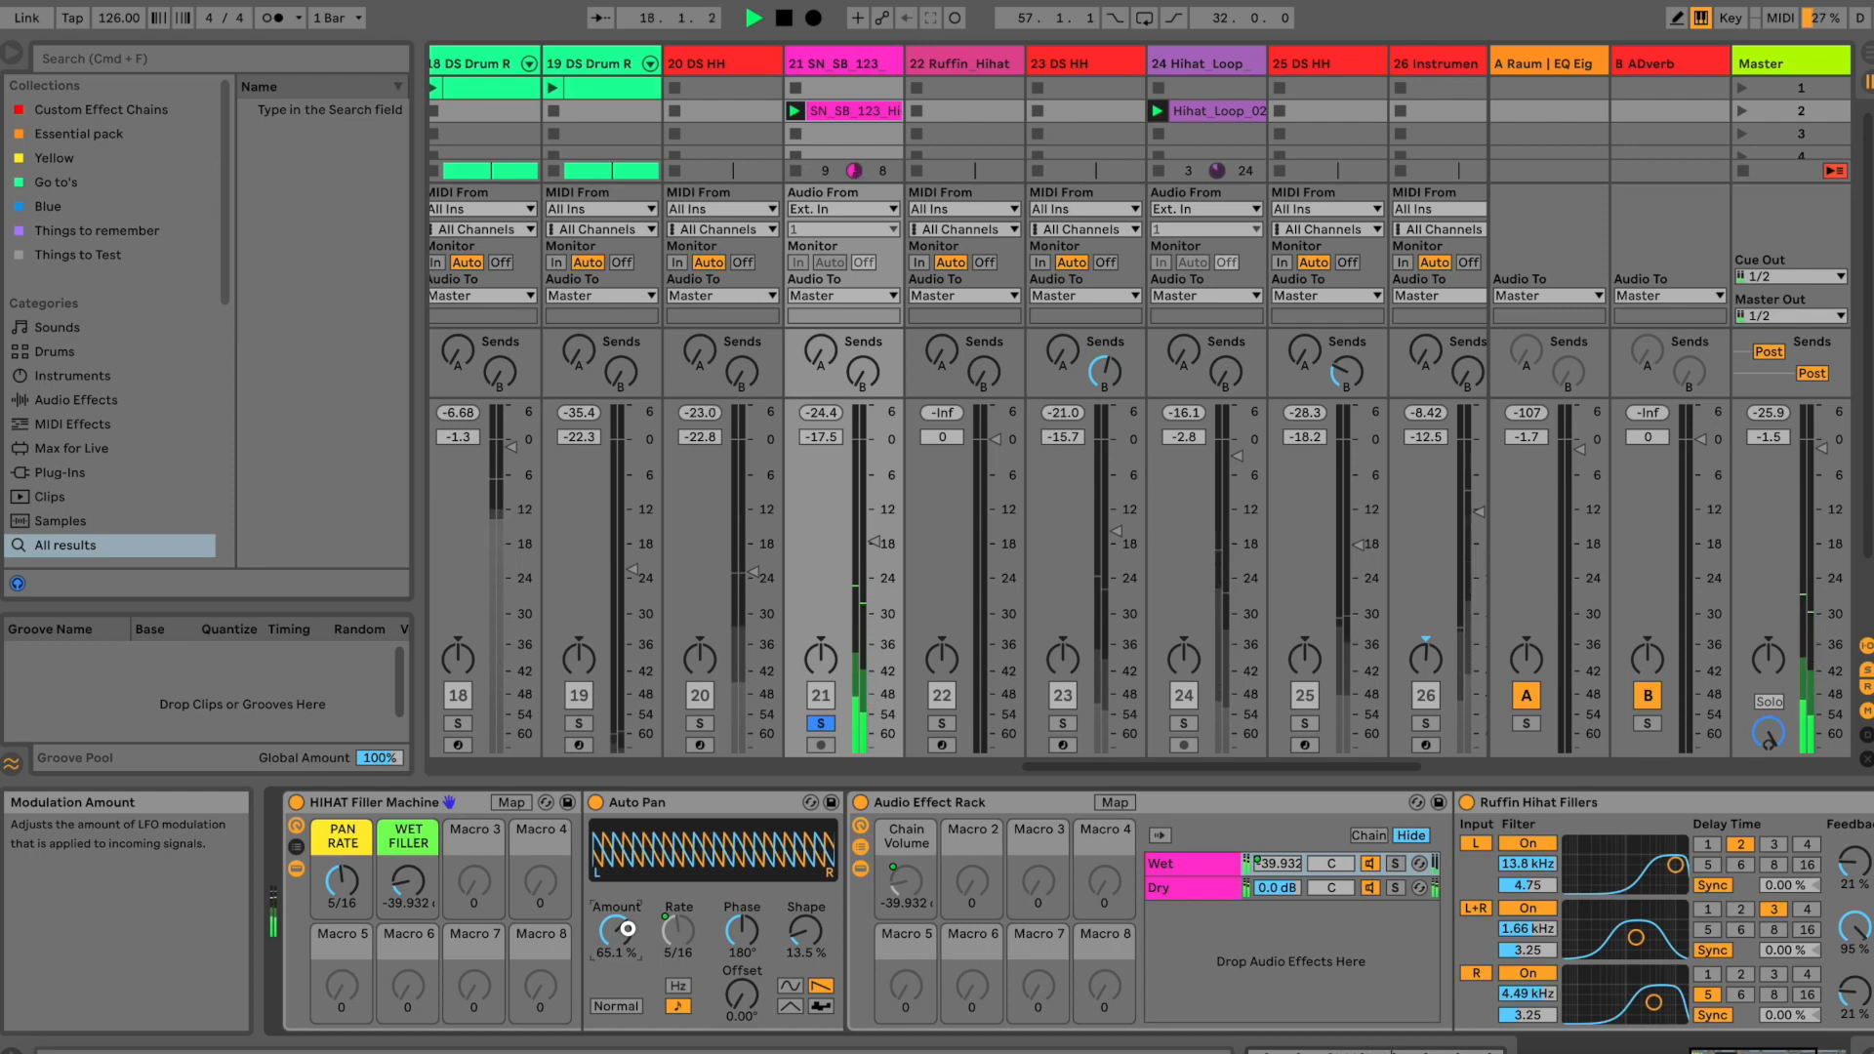
left_click_drag(341, 882, 344, 877)
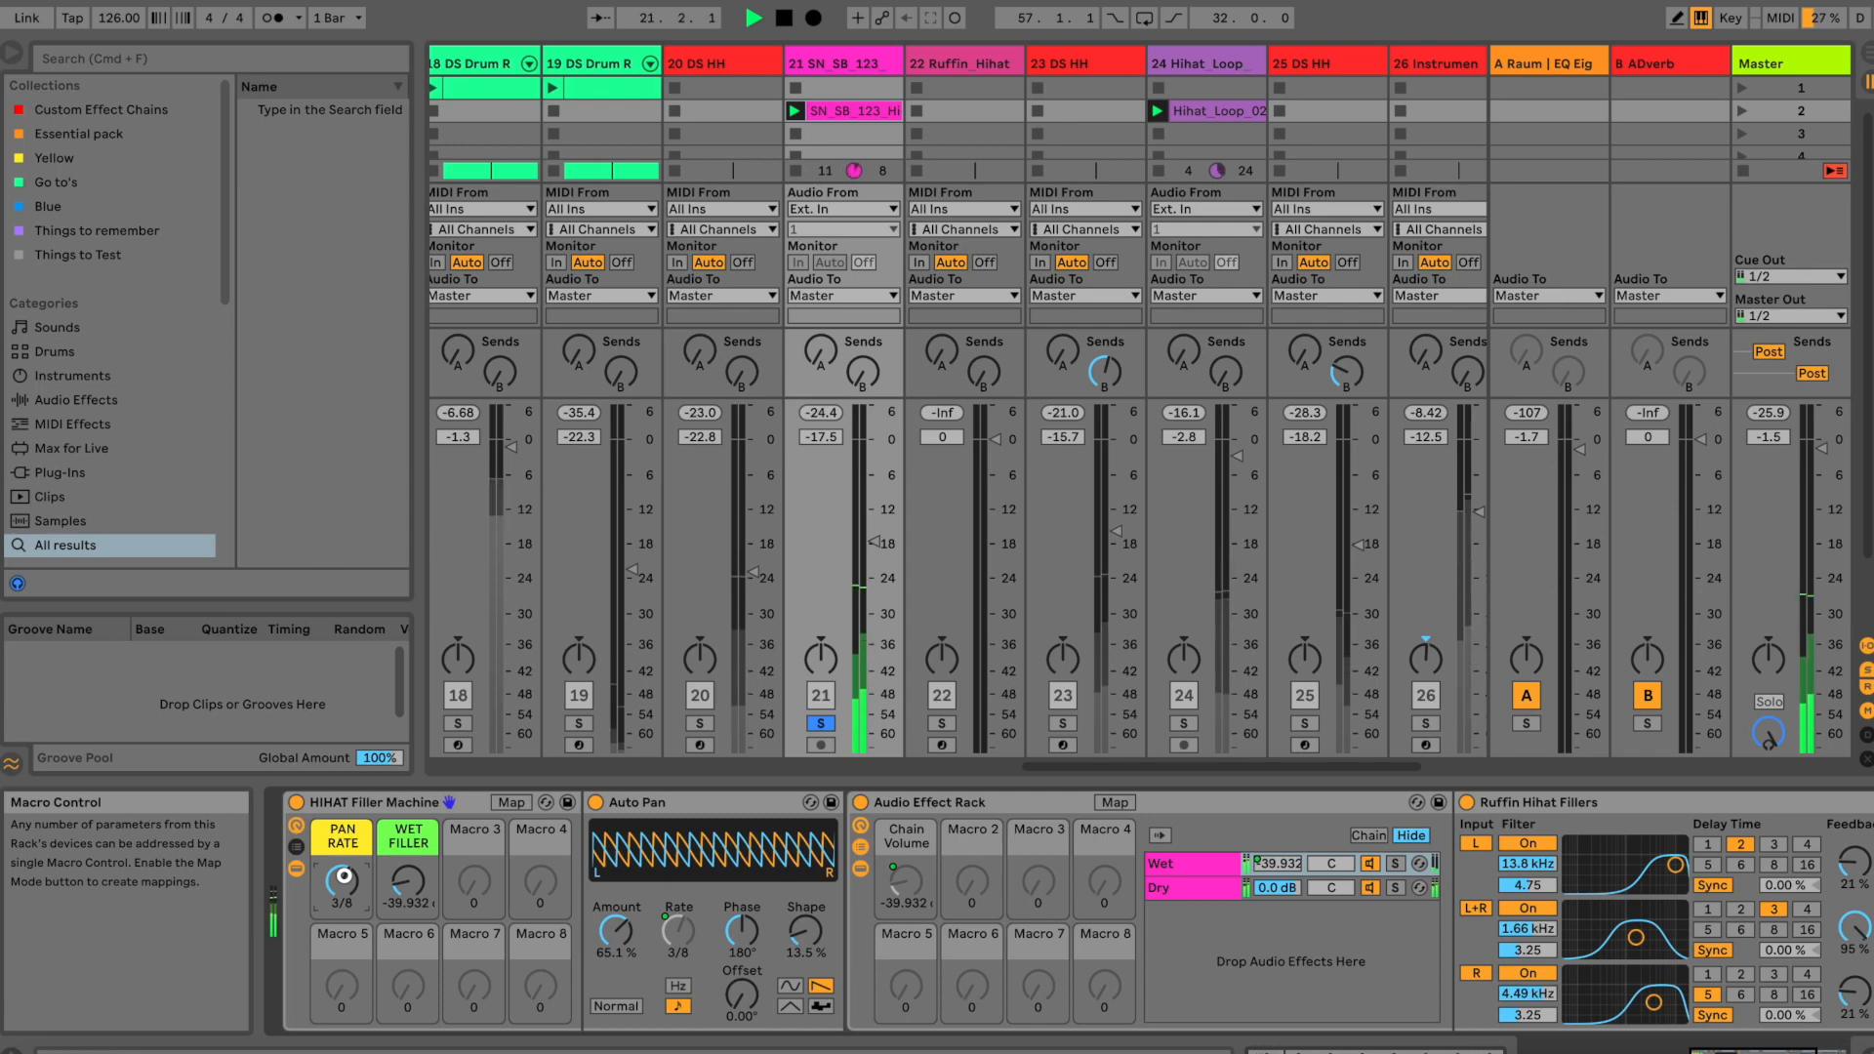
left_click_drag(343, 878, 343, 878)
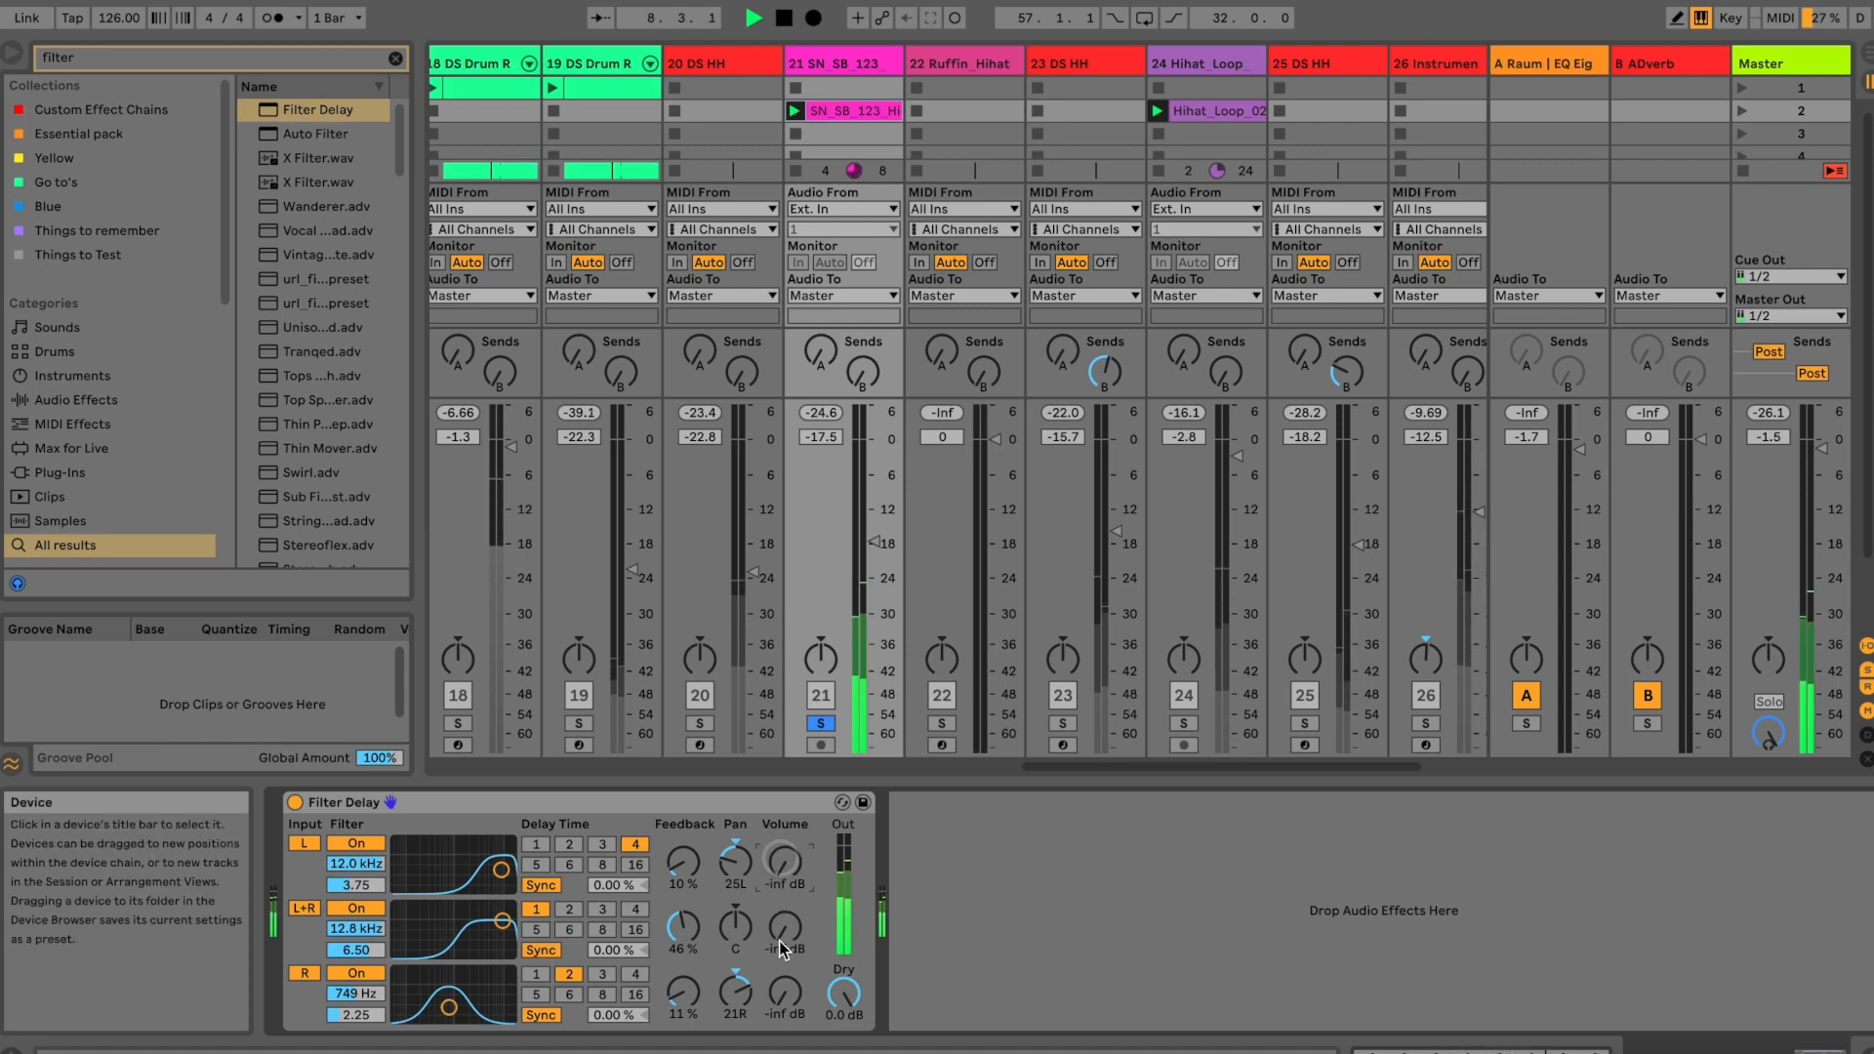
Step: Bypass and reactivate the Filter Delay, and try a lower dry volume before restoring it to 0.0 dB
left_click(293, 804)
left_click(295, 803)
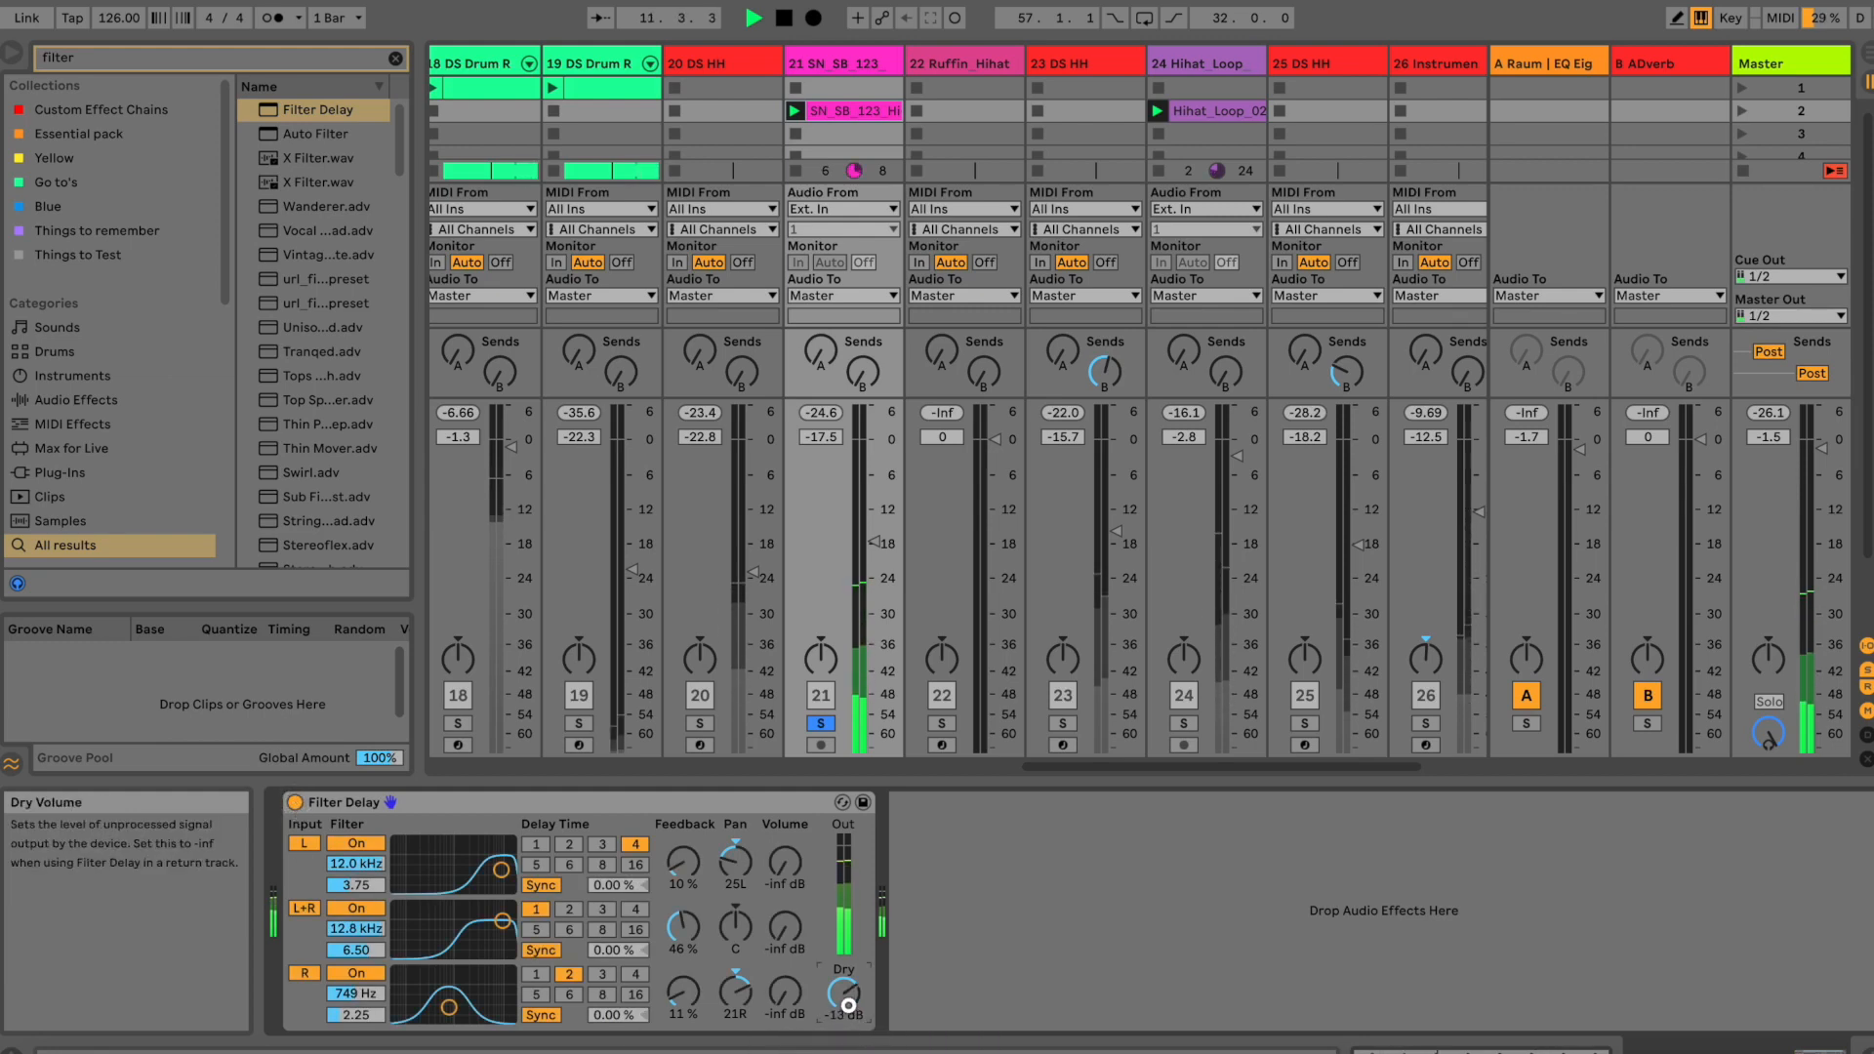
left_click_drag(845, 993, 817, 964)
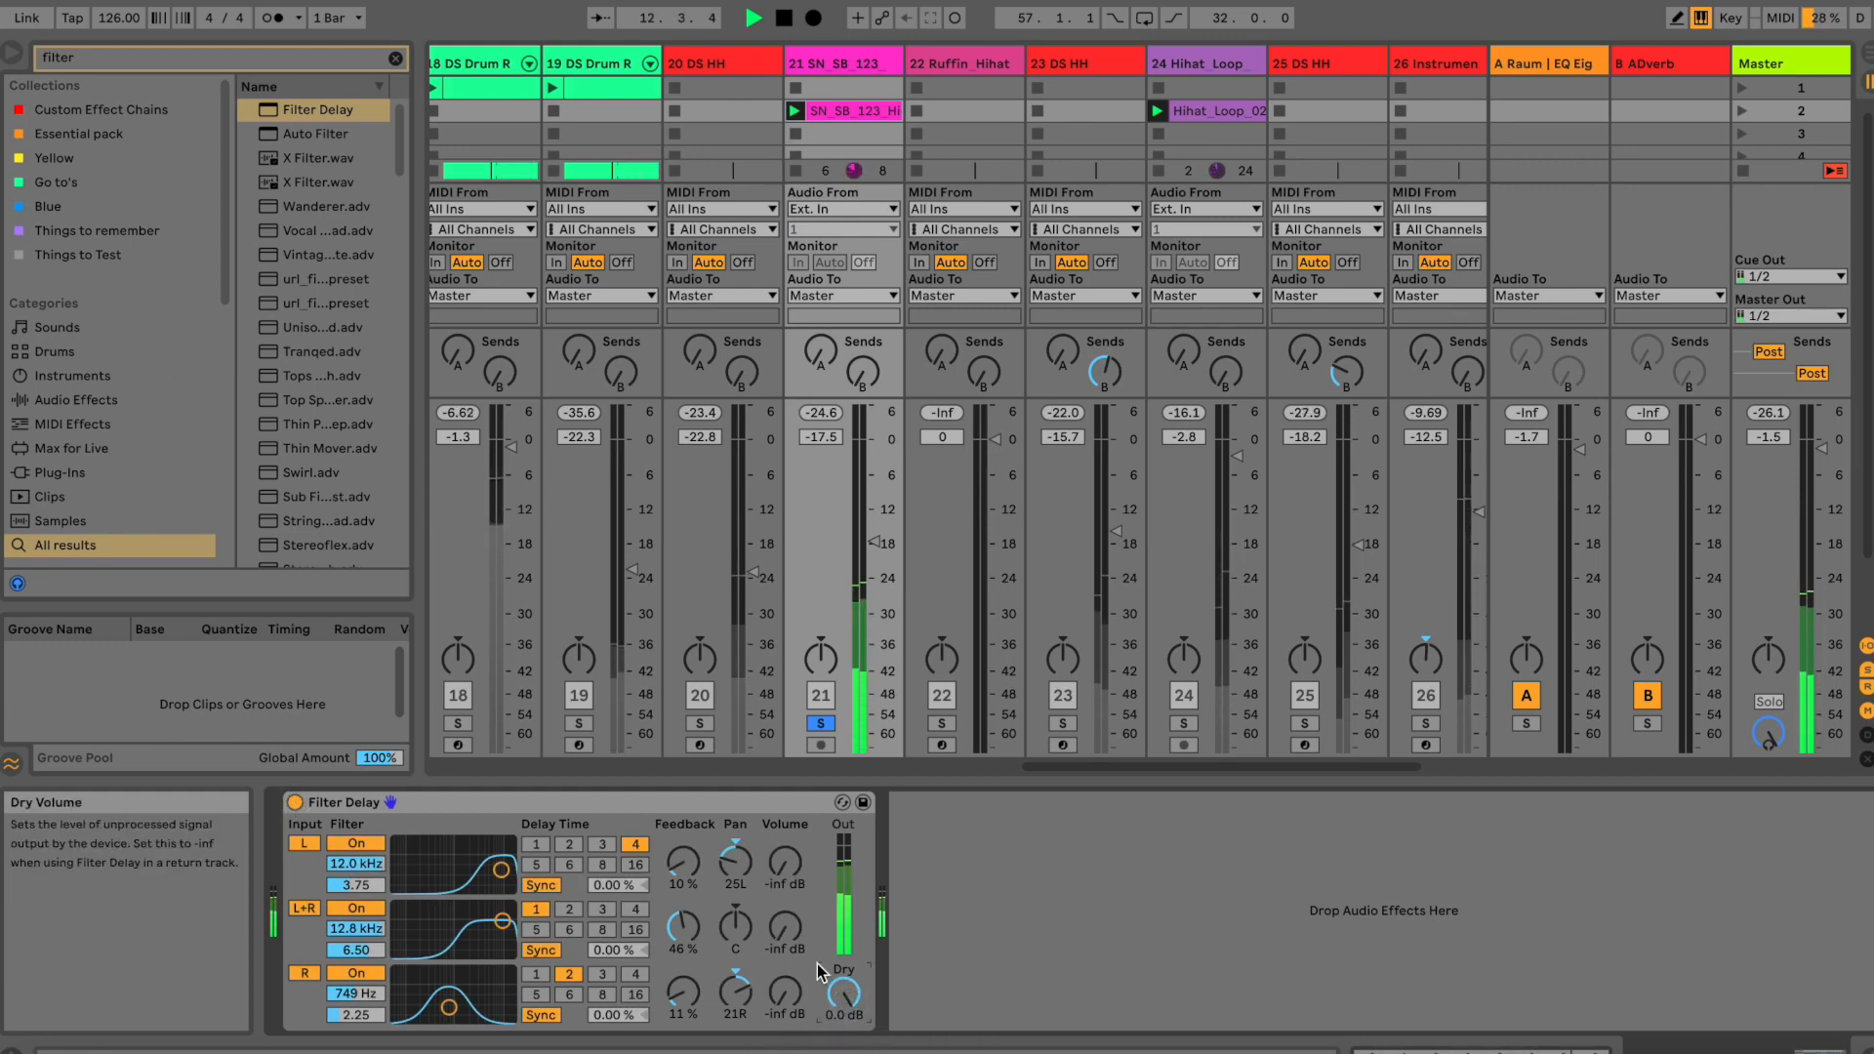
left_click(782, 867)
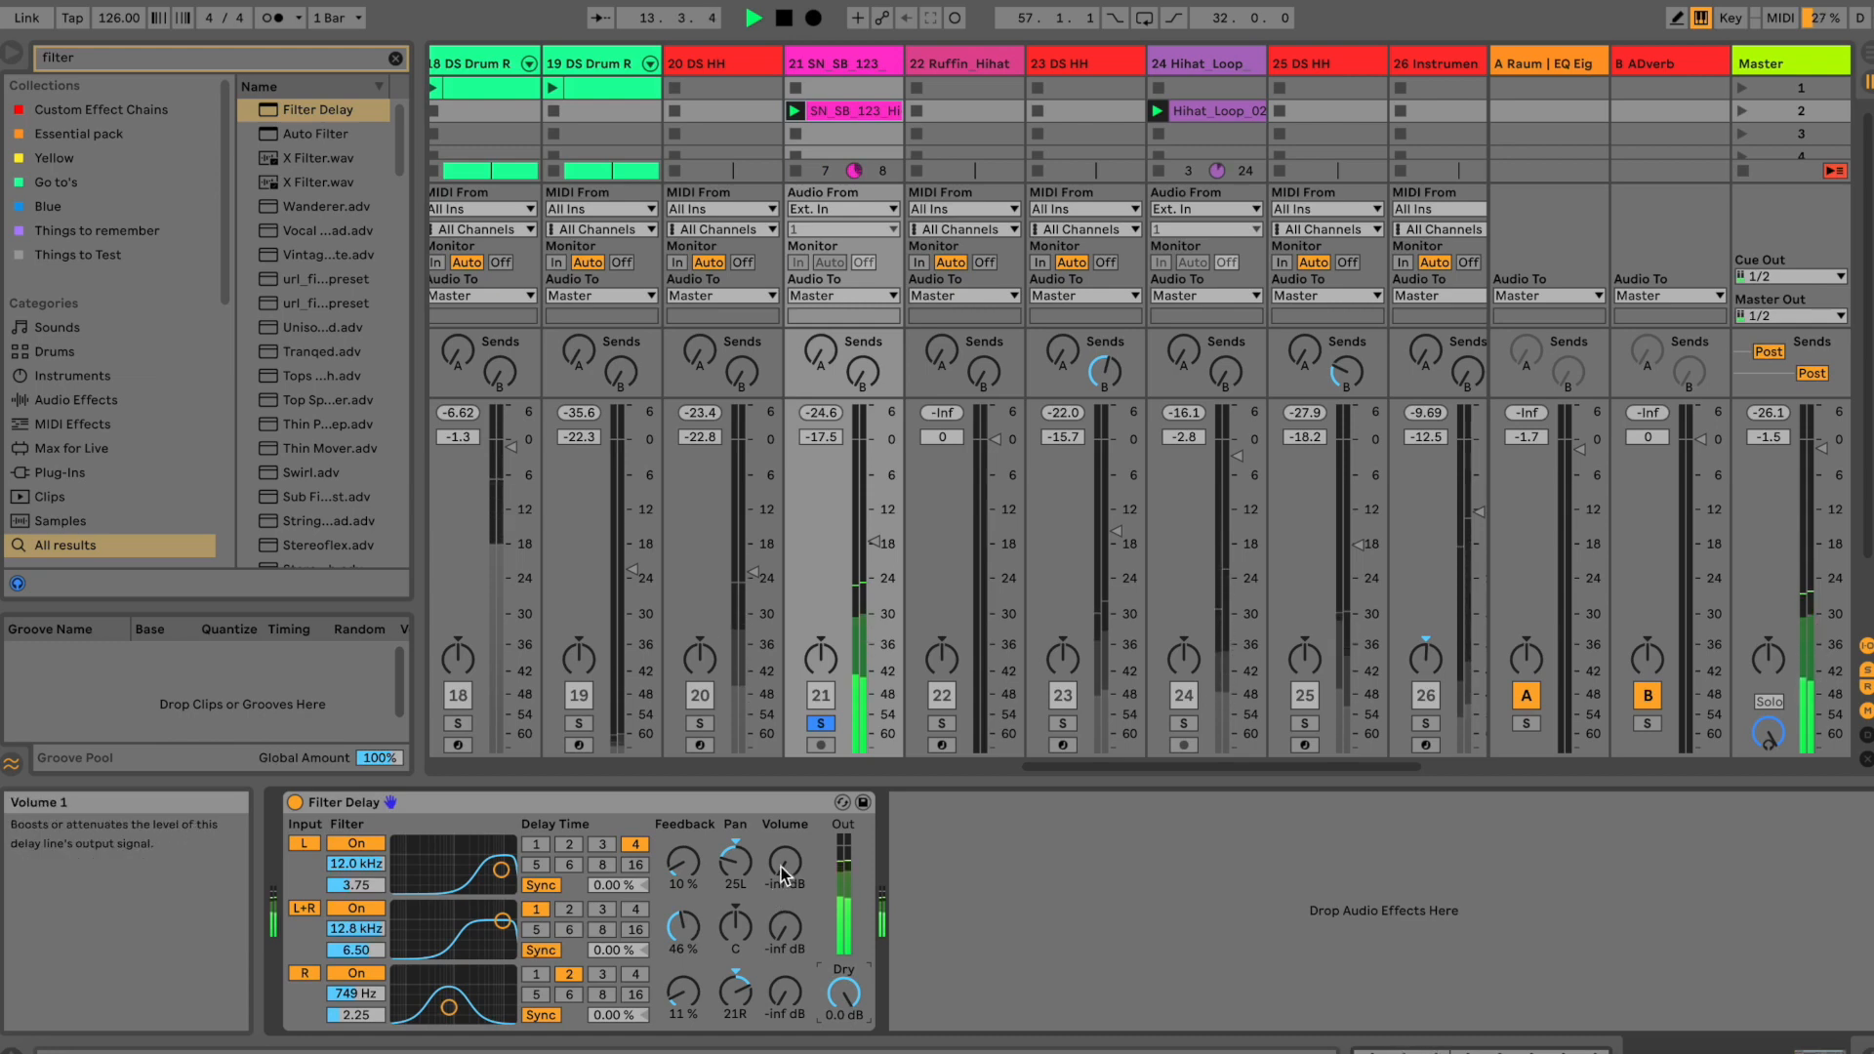
Step: Set the L delay line's volume to -18 dB, and the L+R line's to -29 dB with delay time 2 and a 1.38 kHz, 6.00 filter
left_click_drag(781, 866, 781, 864)
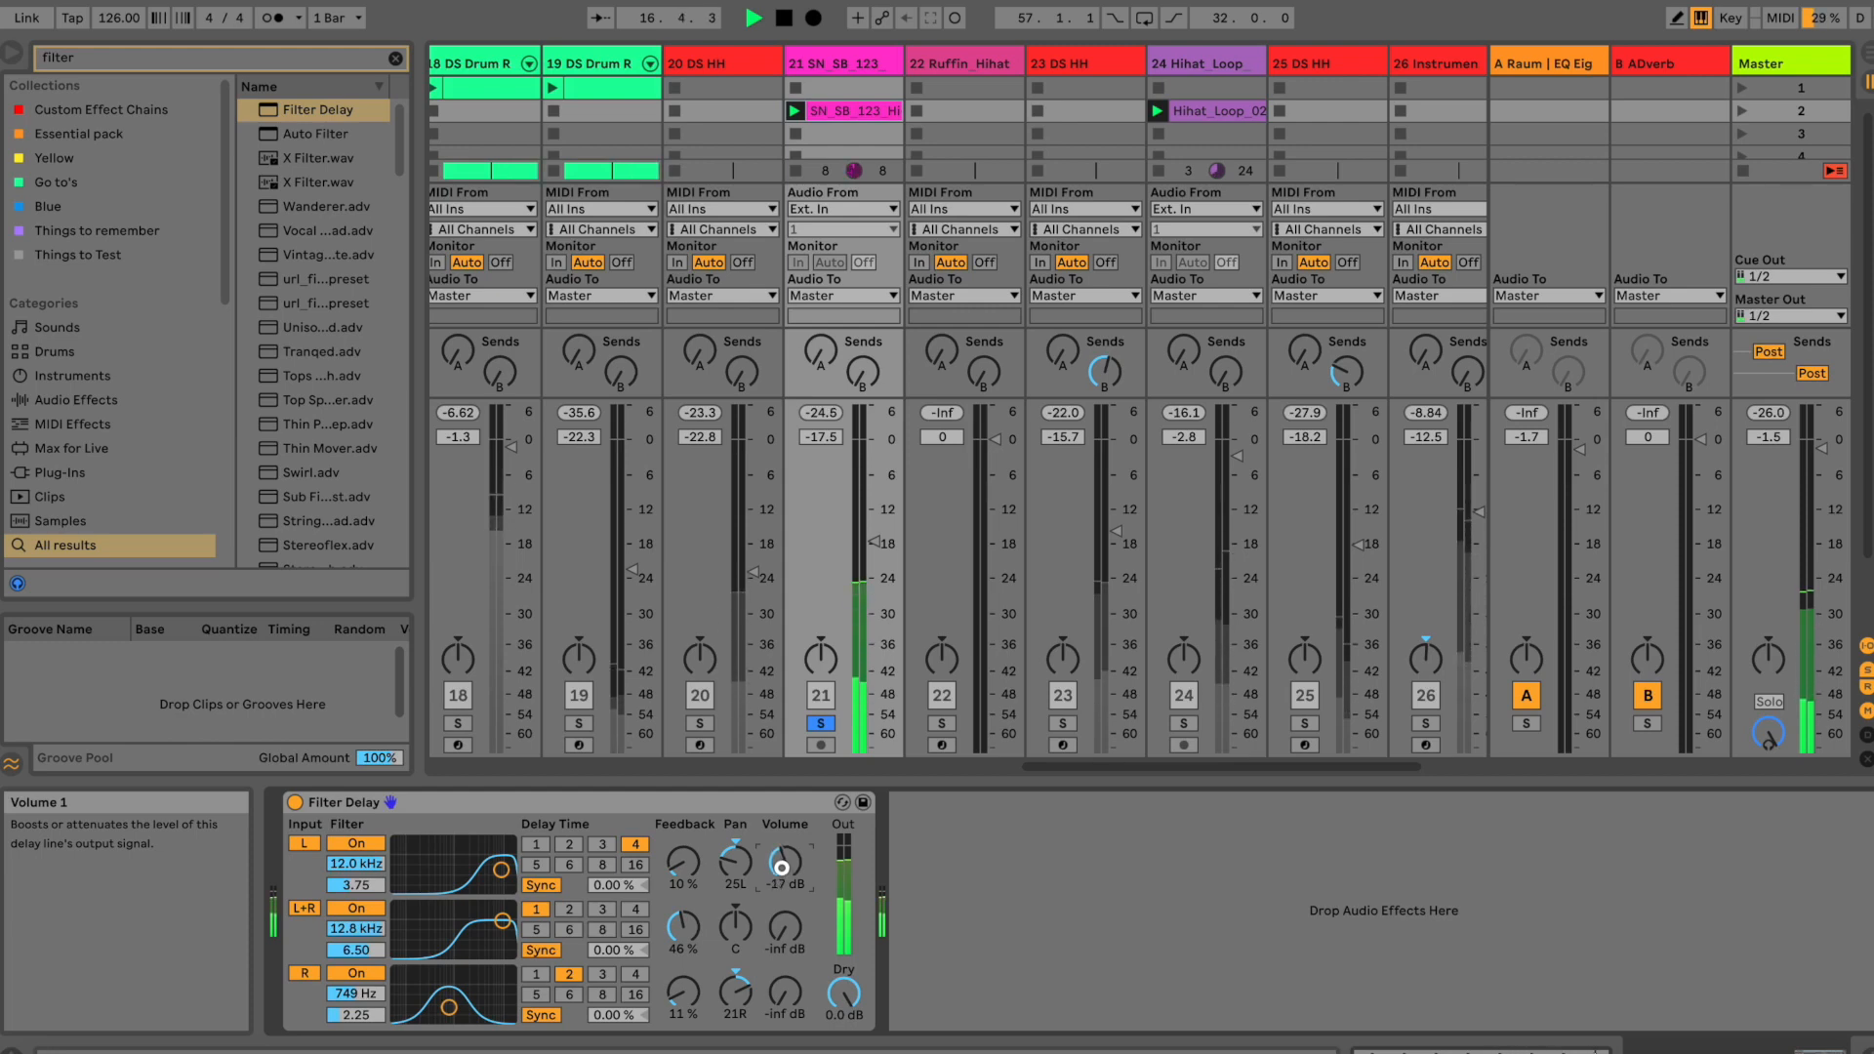
left_click_drag(782, 923, 784, 932)
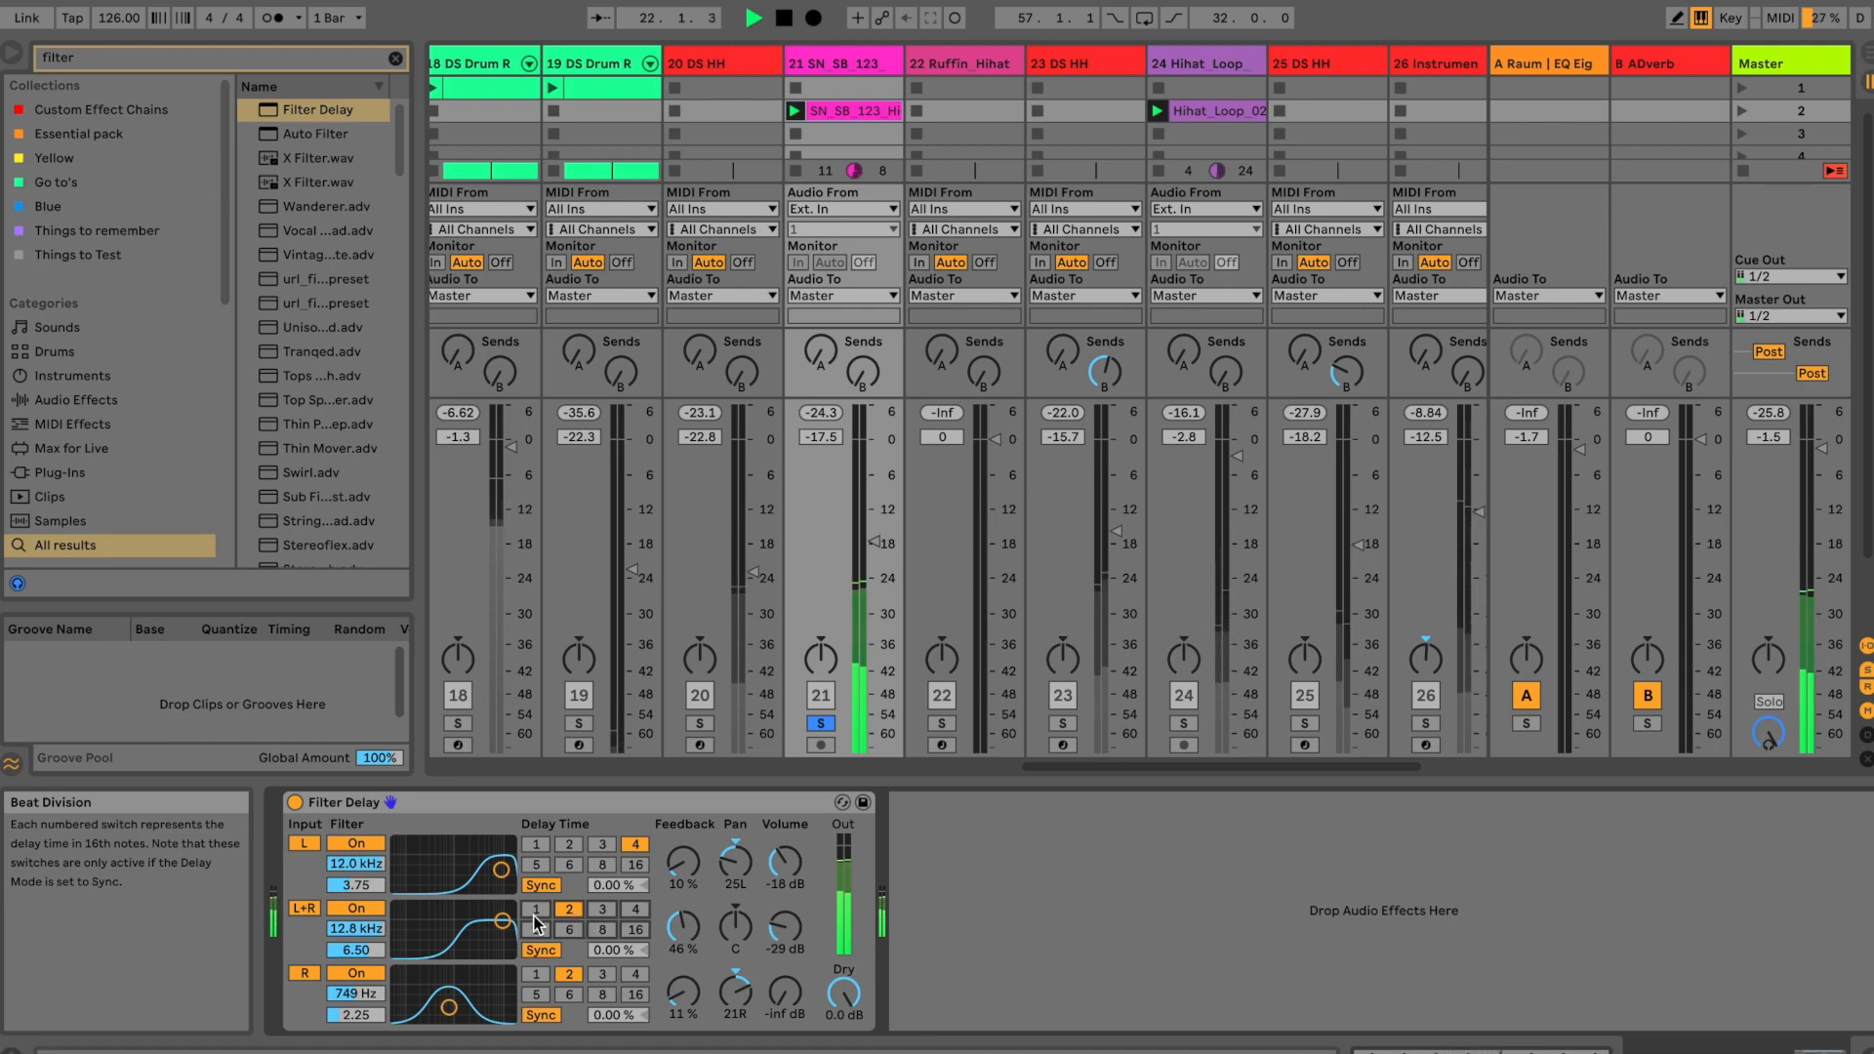
left_click_drag(502, 920, 461, 933)
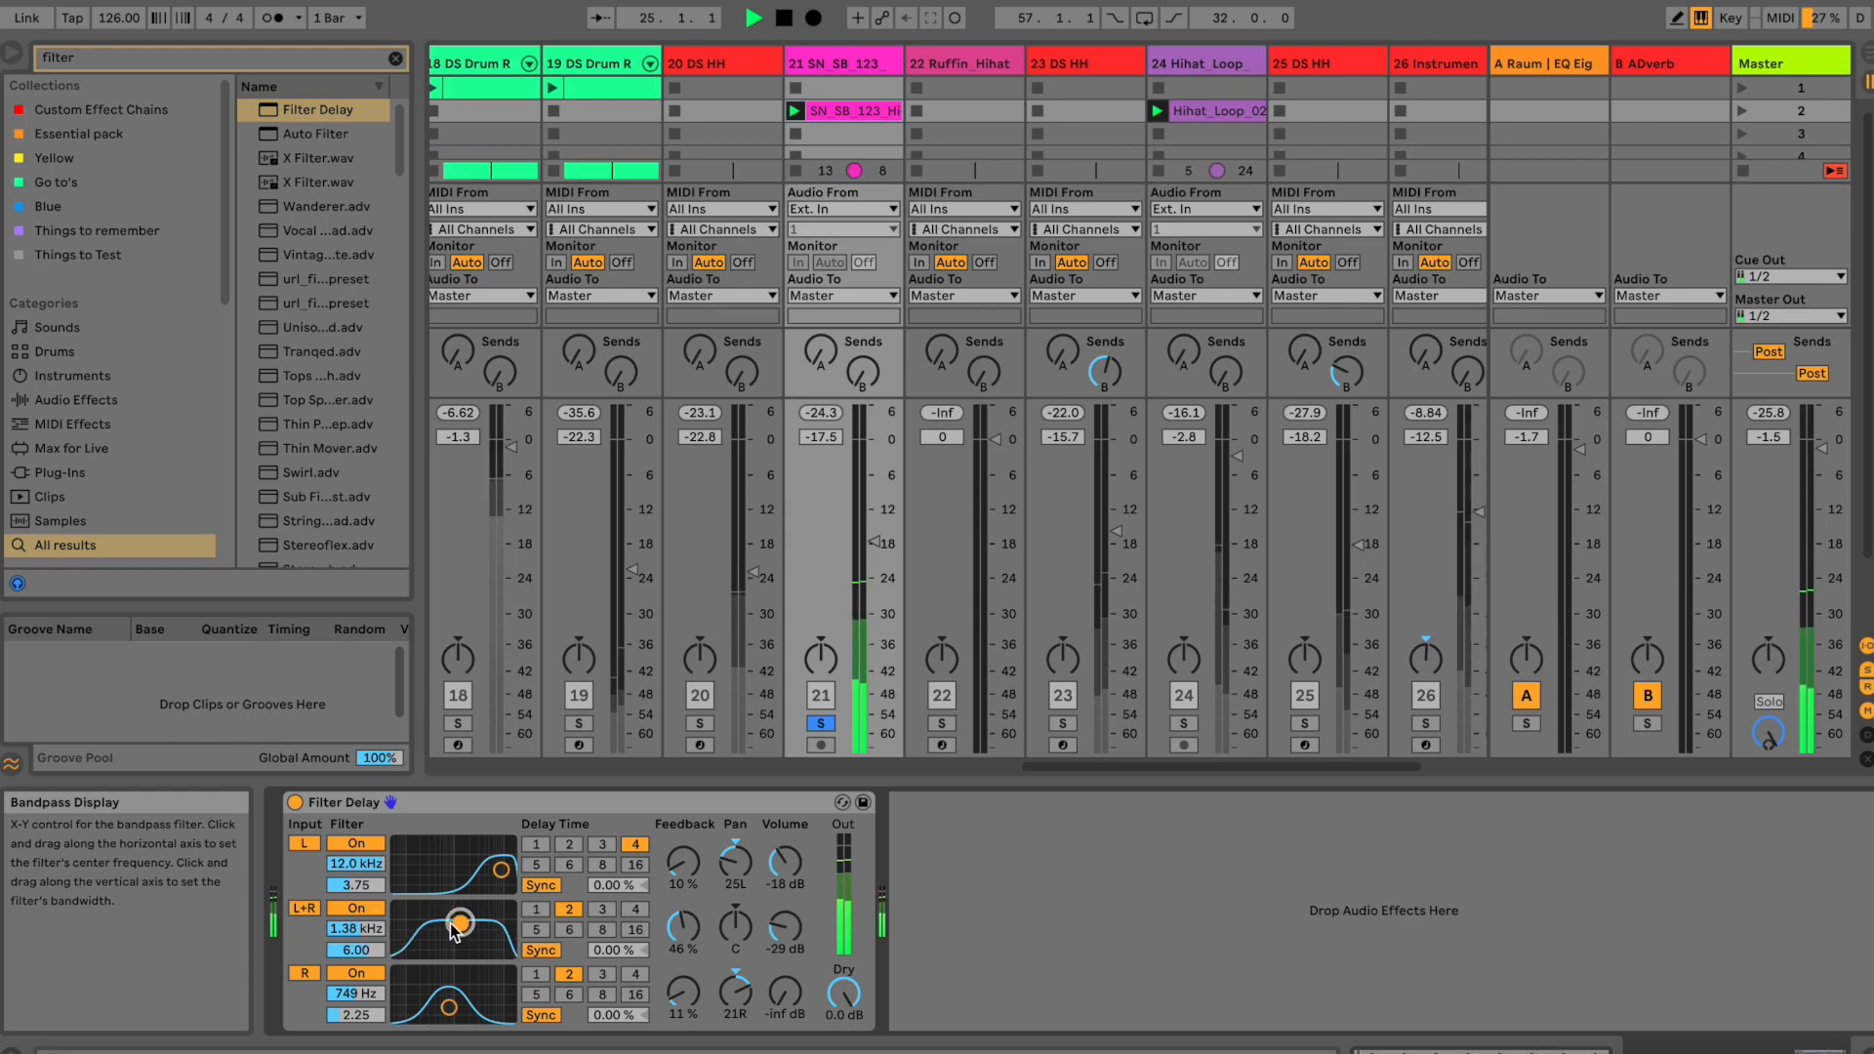
Step: Switch the L+R delay line off and on again, and set its feedback to 32% and its delay time to 6 sixteenths
left_click(304, 909)
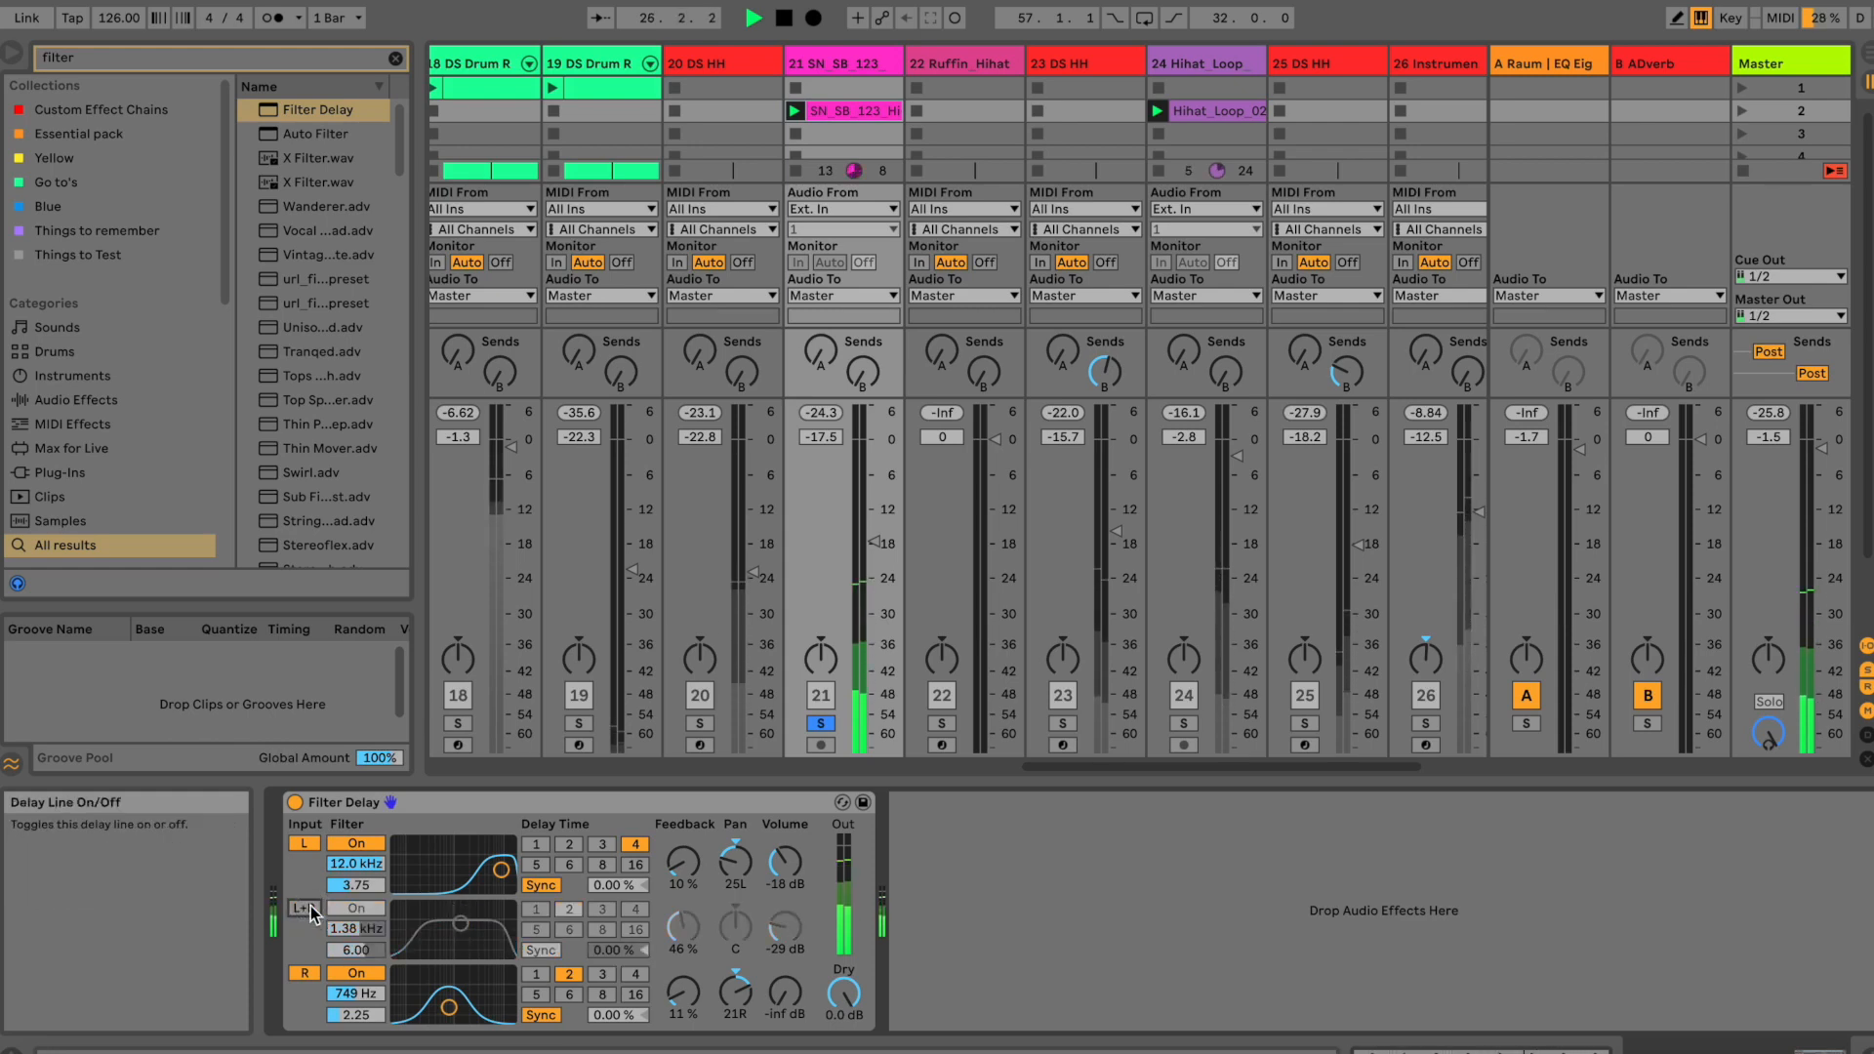
left_click(308, 910)
left_click(541, 950)
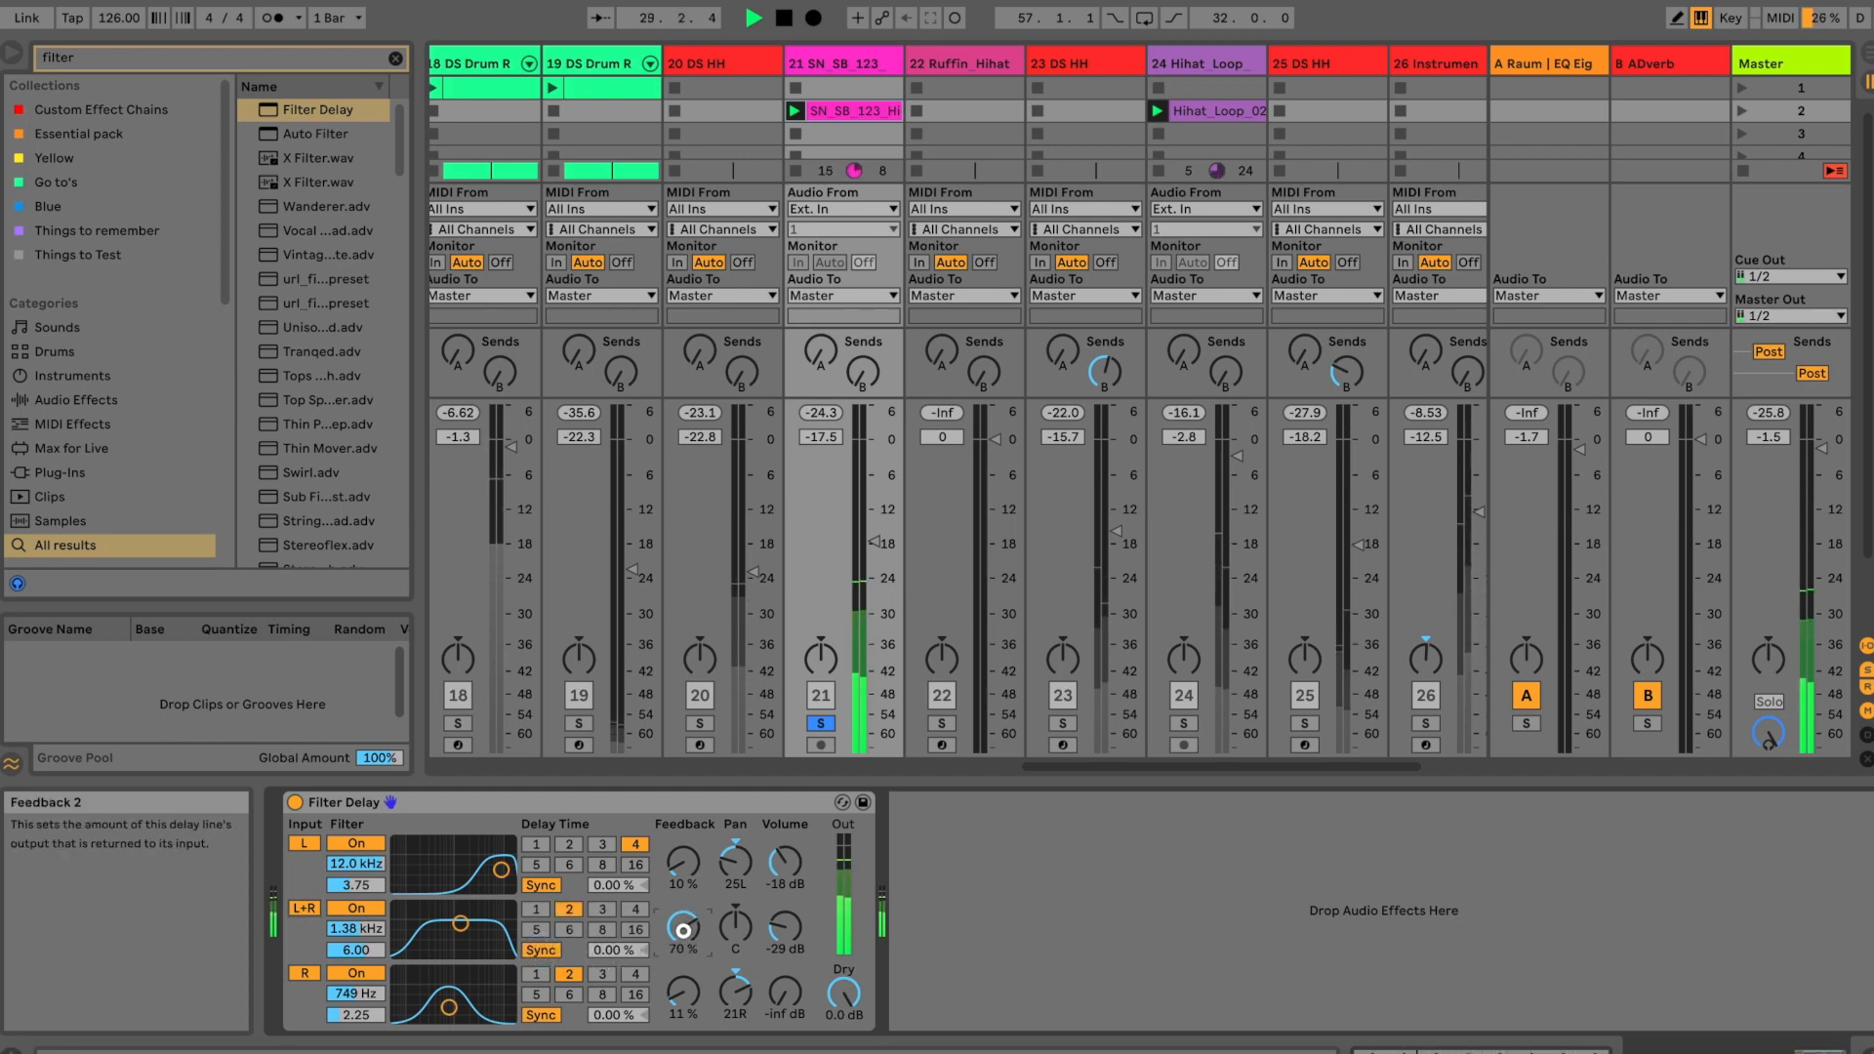
left_click_drag(727, 929, 724, 926)
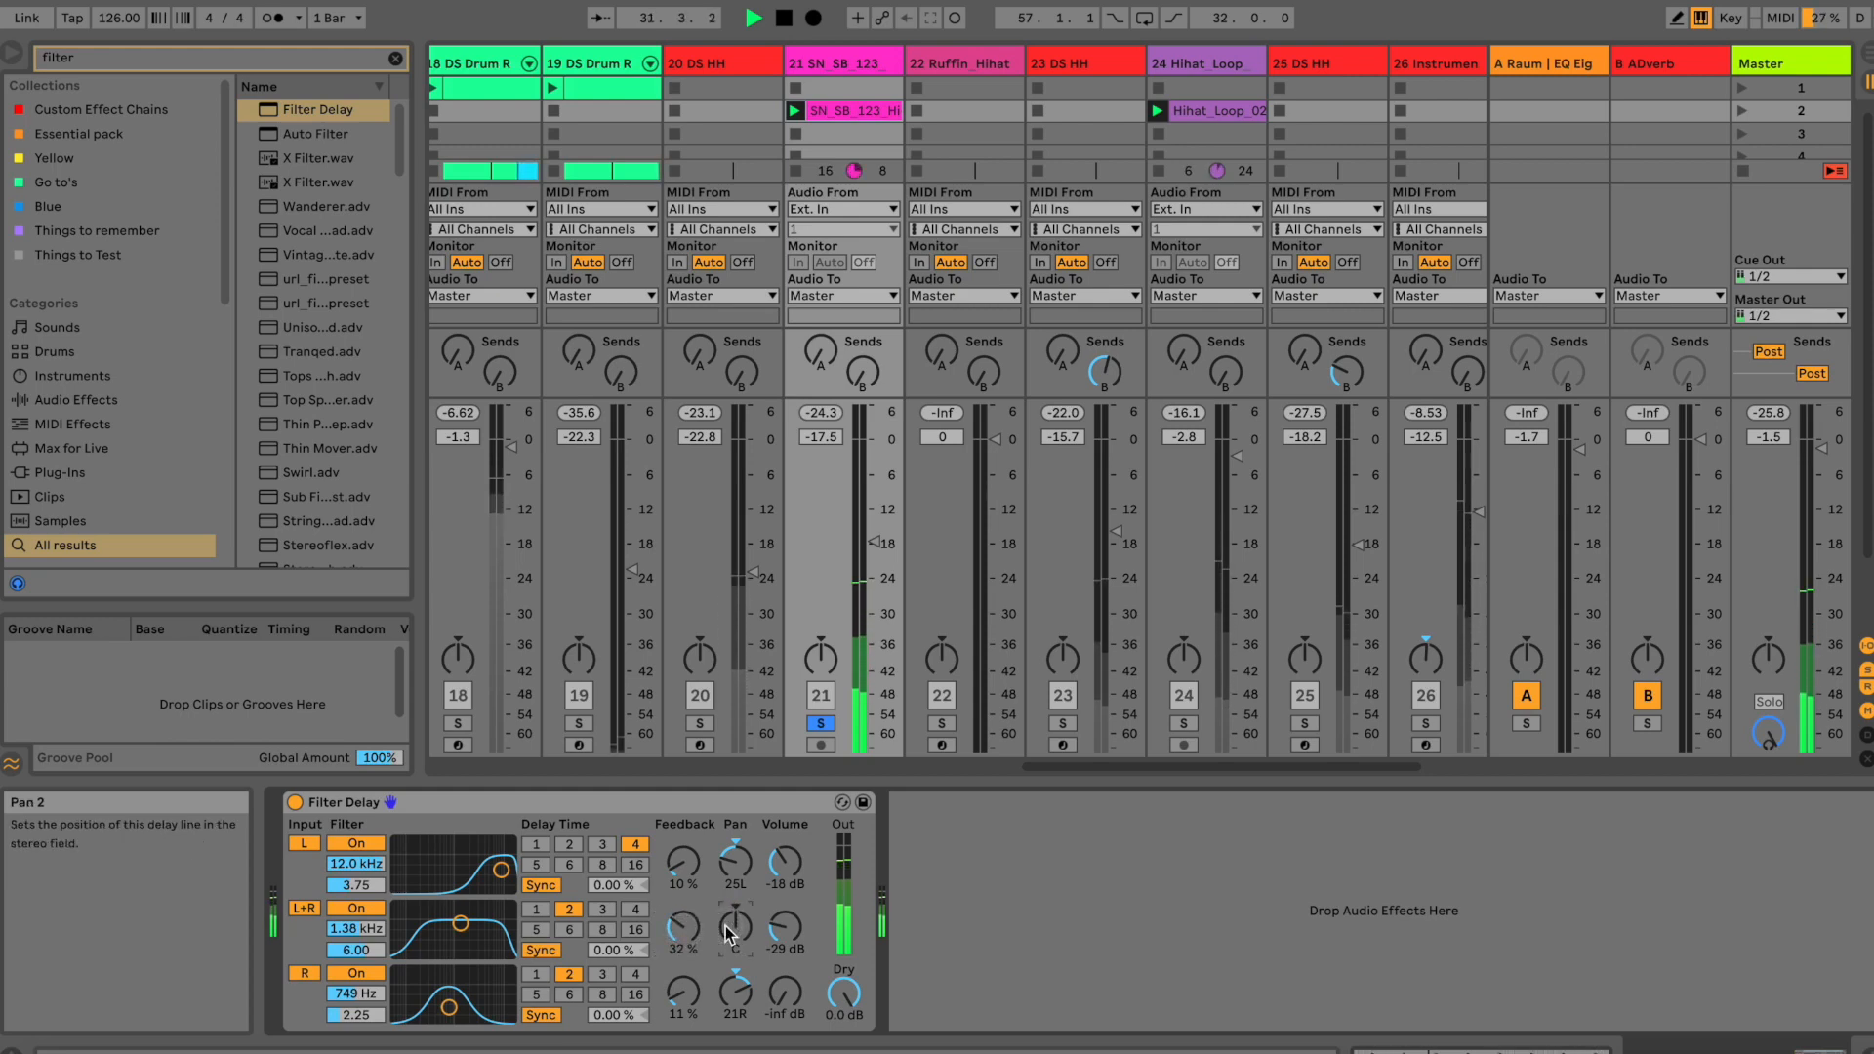
left_click(570, 929)
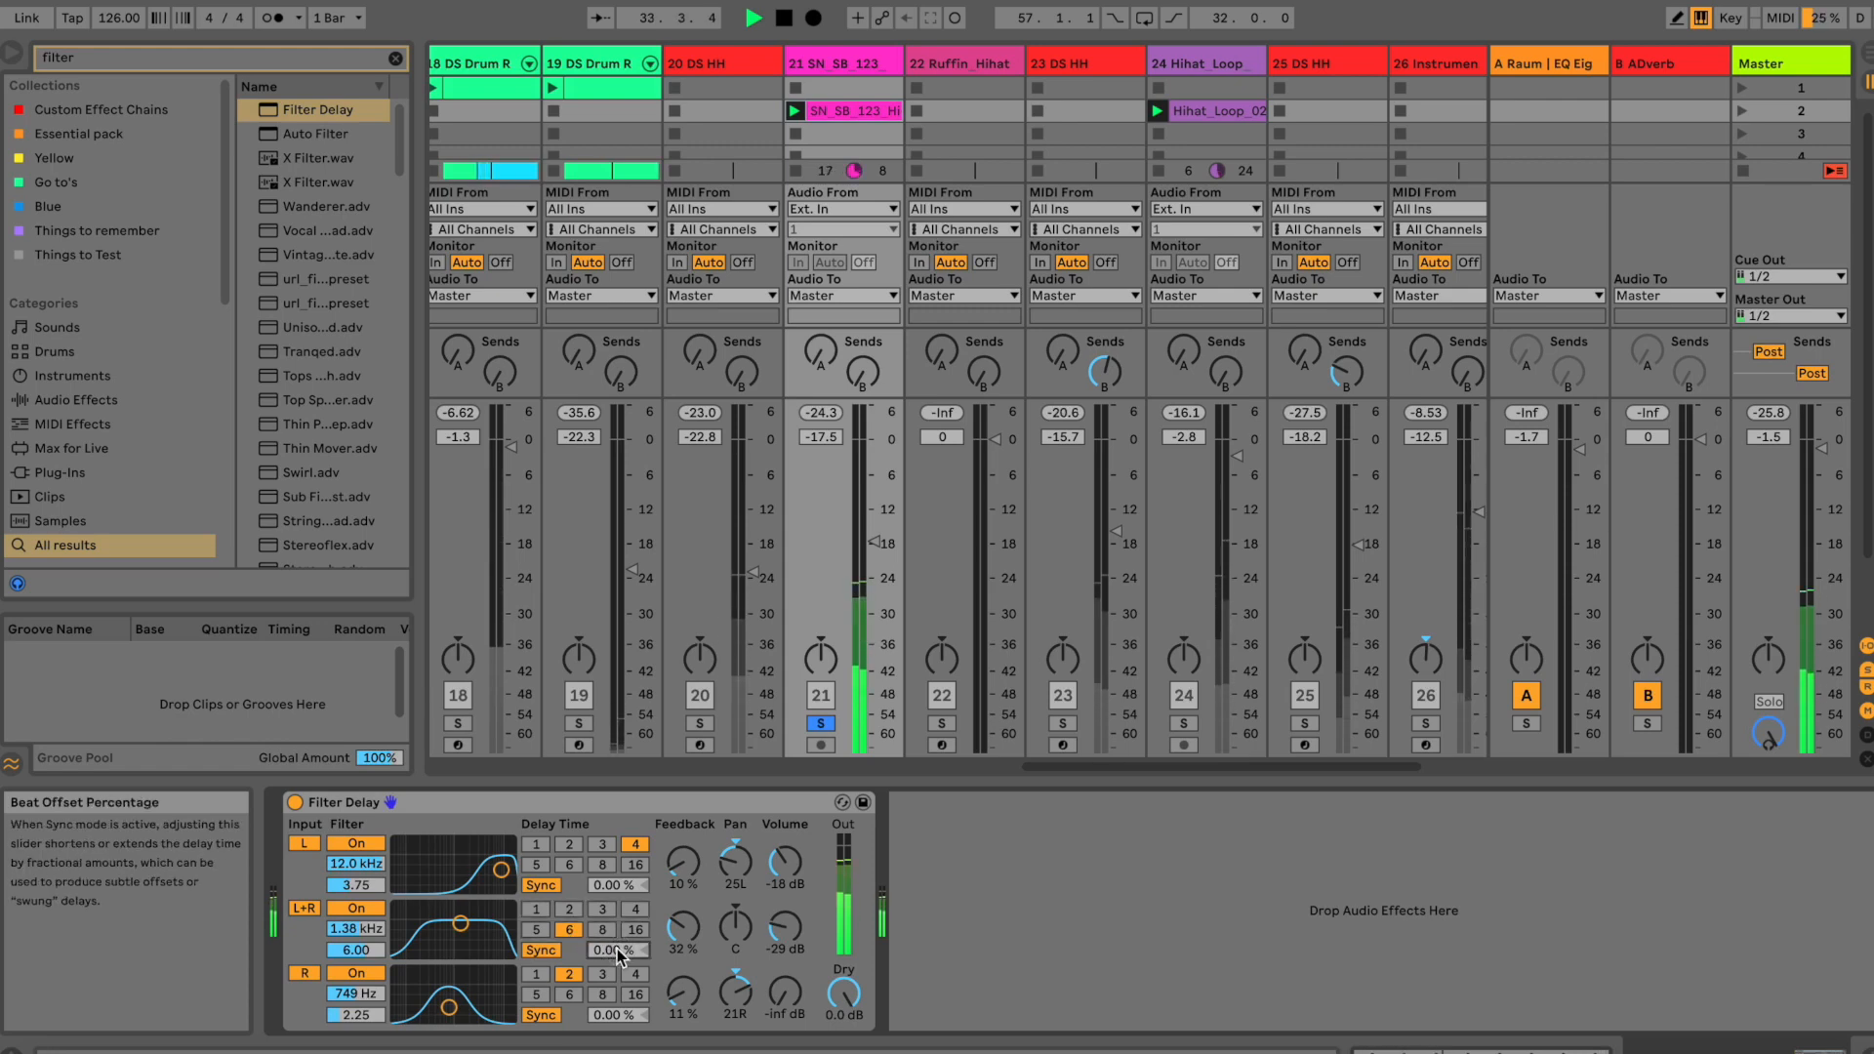
Step: Try beat offsets of -1.4% and -1.2% on the L+R delay line
type("-")
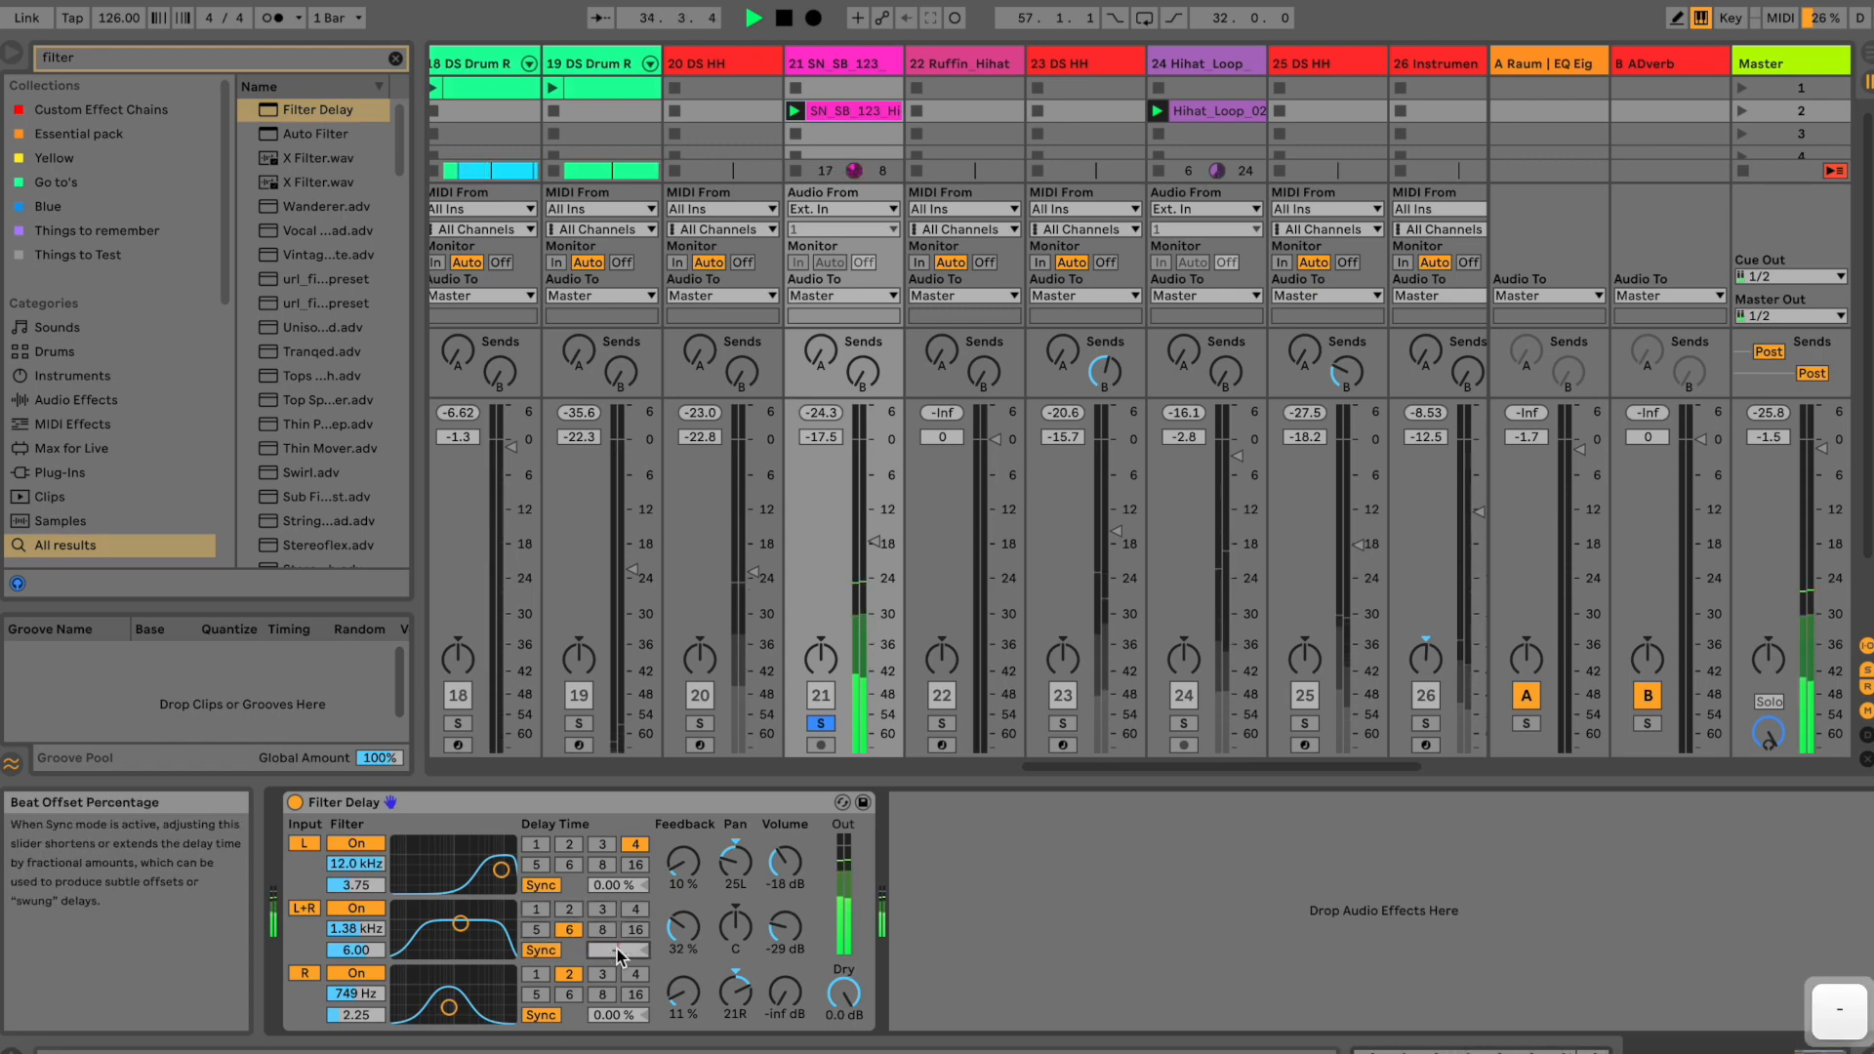
type("0.1")
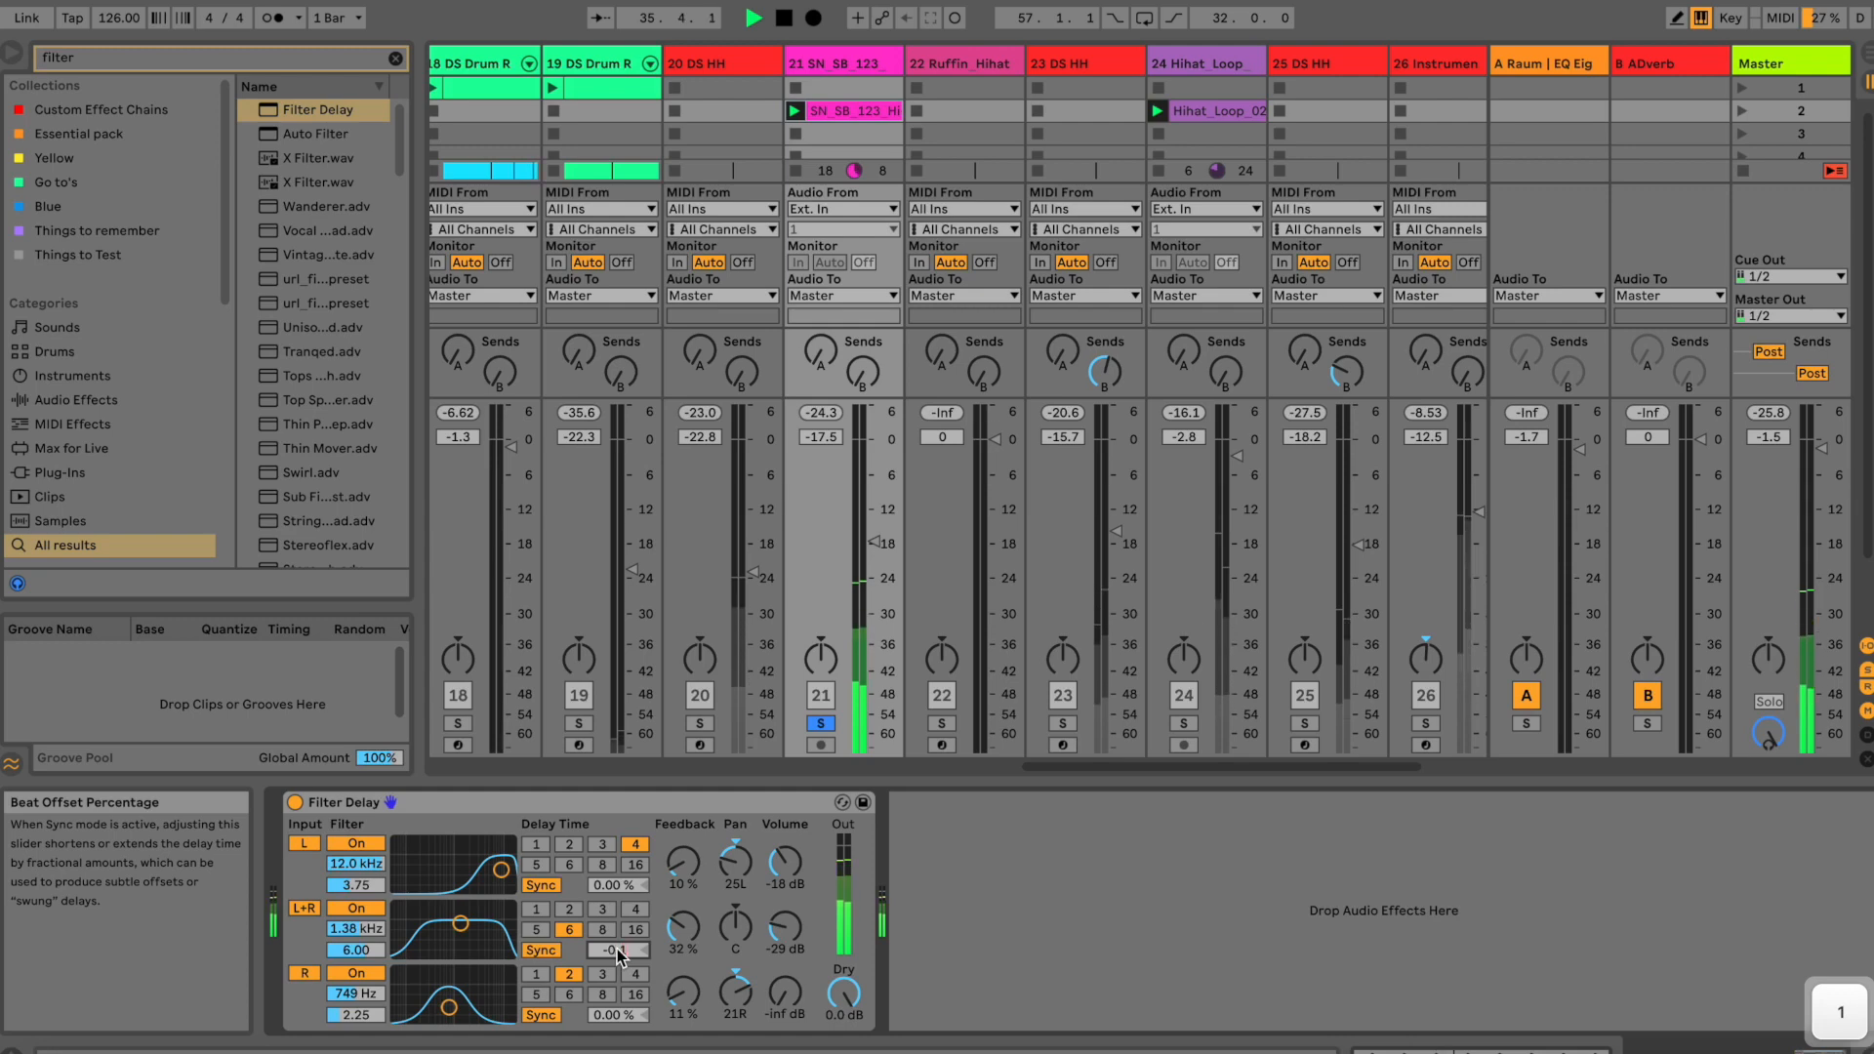
type("2")
key("BackSpace")
key("BackSpace")
key("BackSpace")
key("BackSpace")
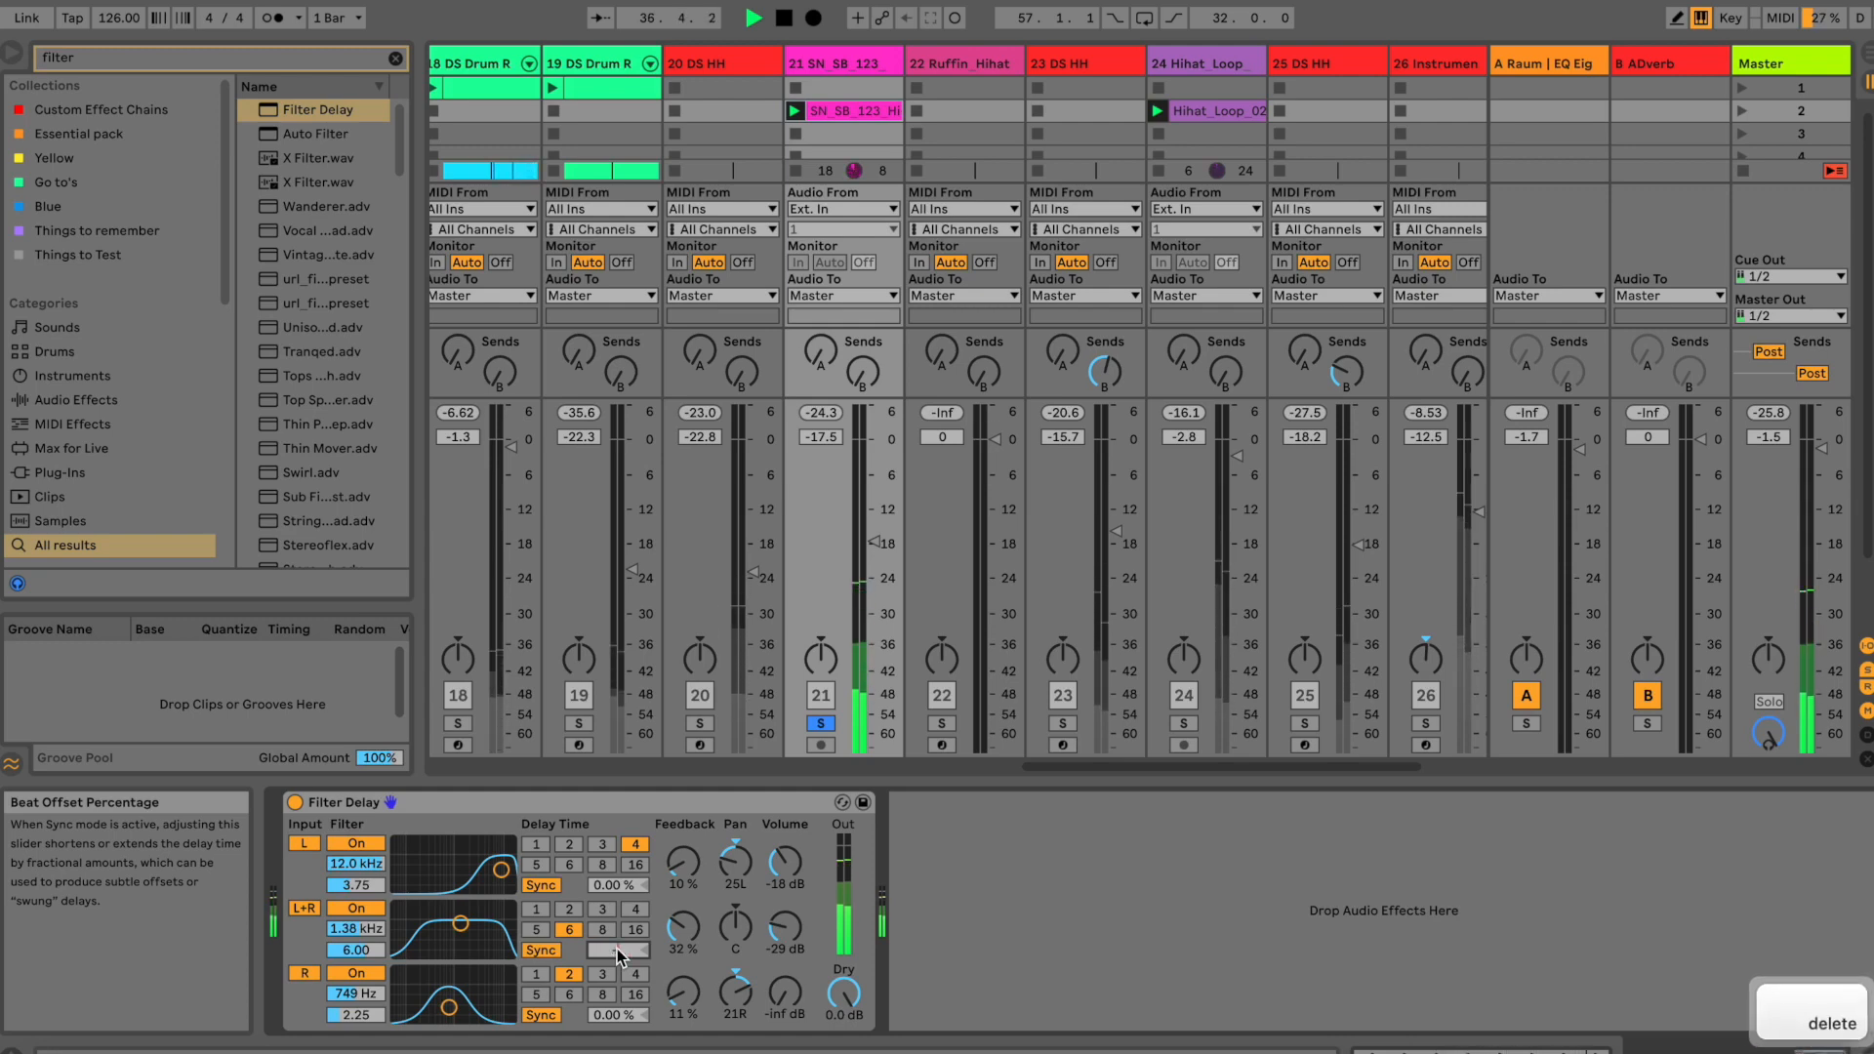
type("12.4")
key("Return")
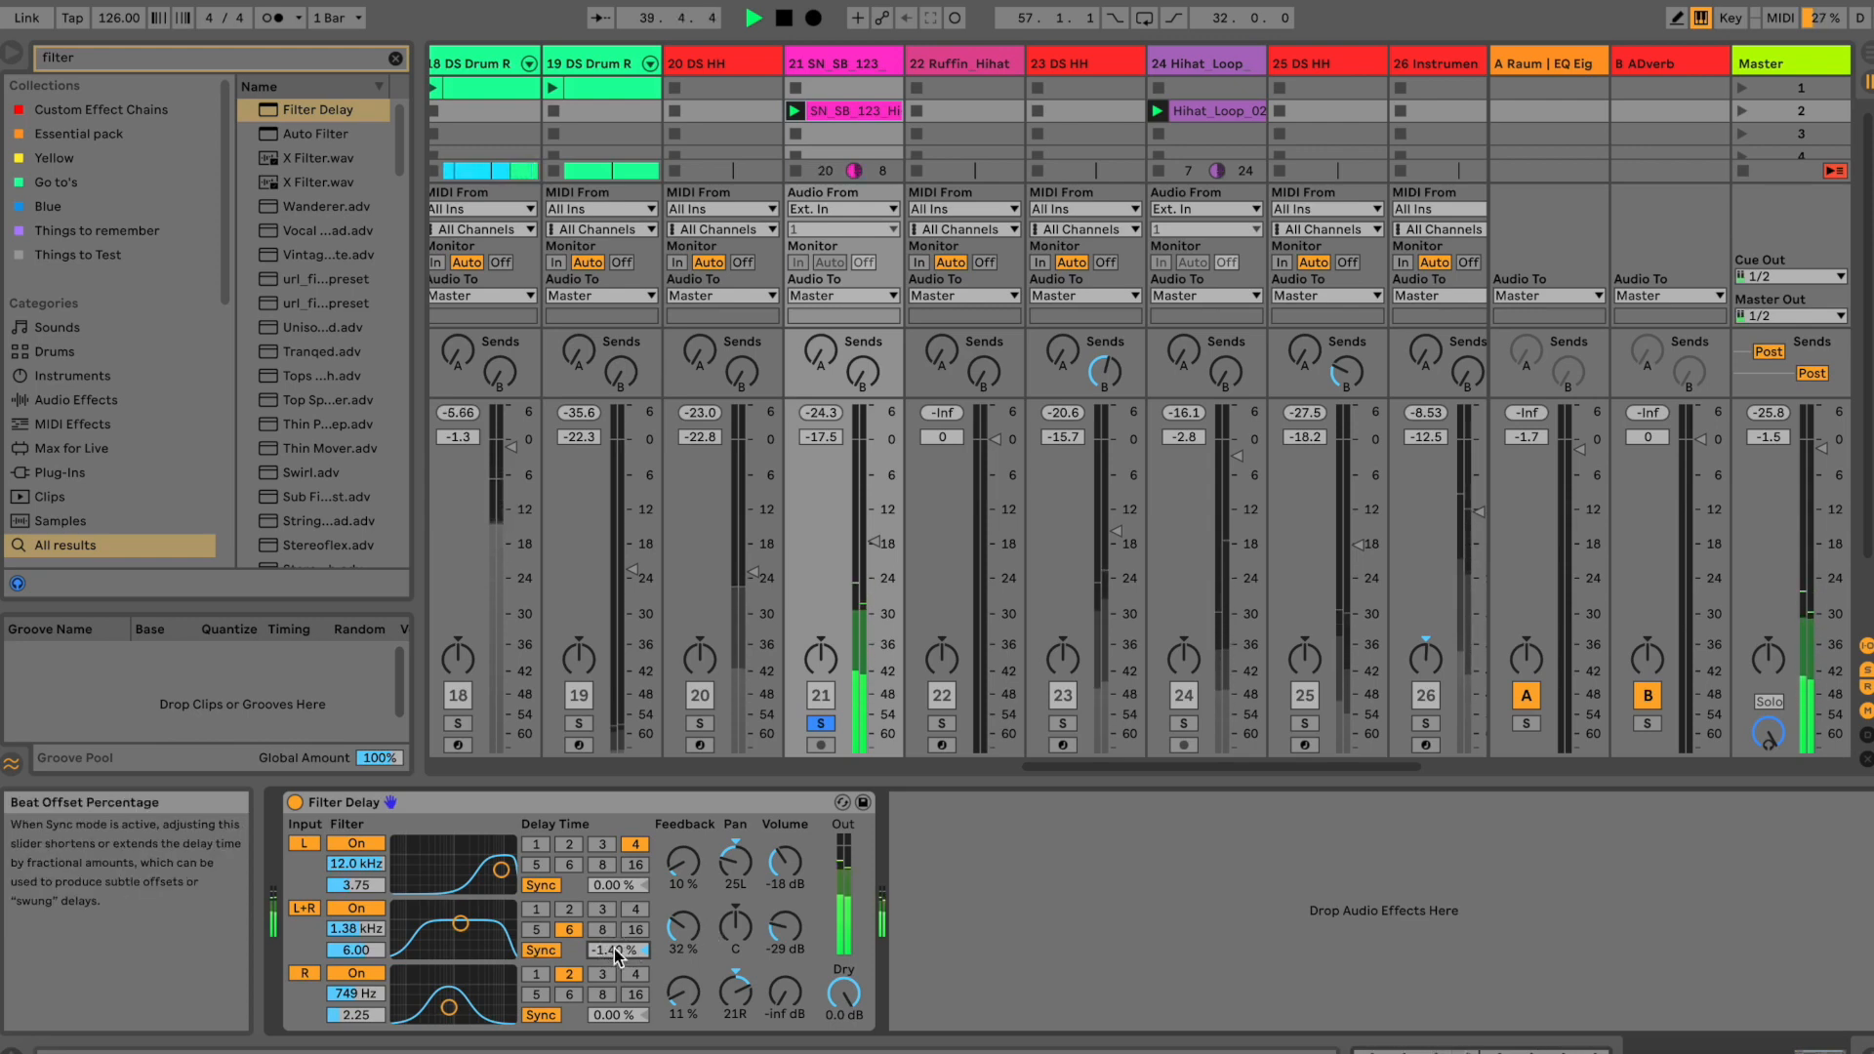
type("-")
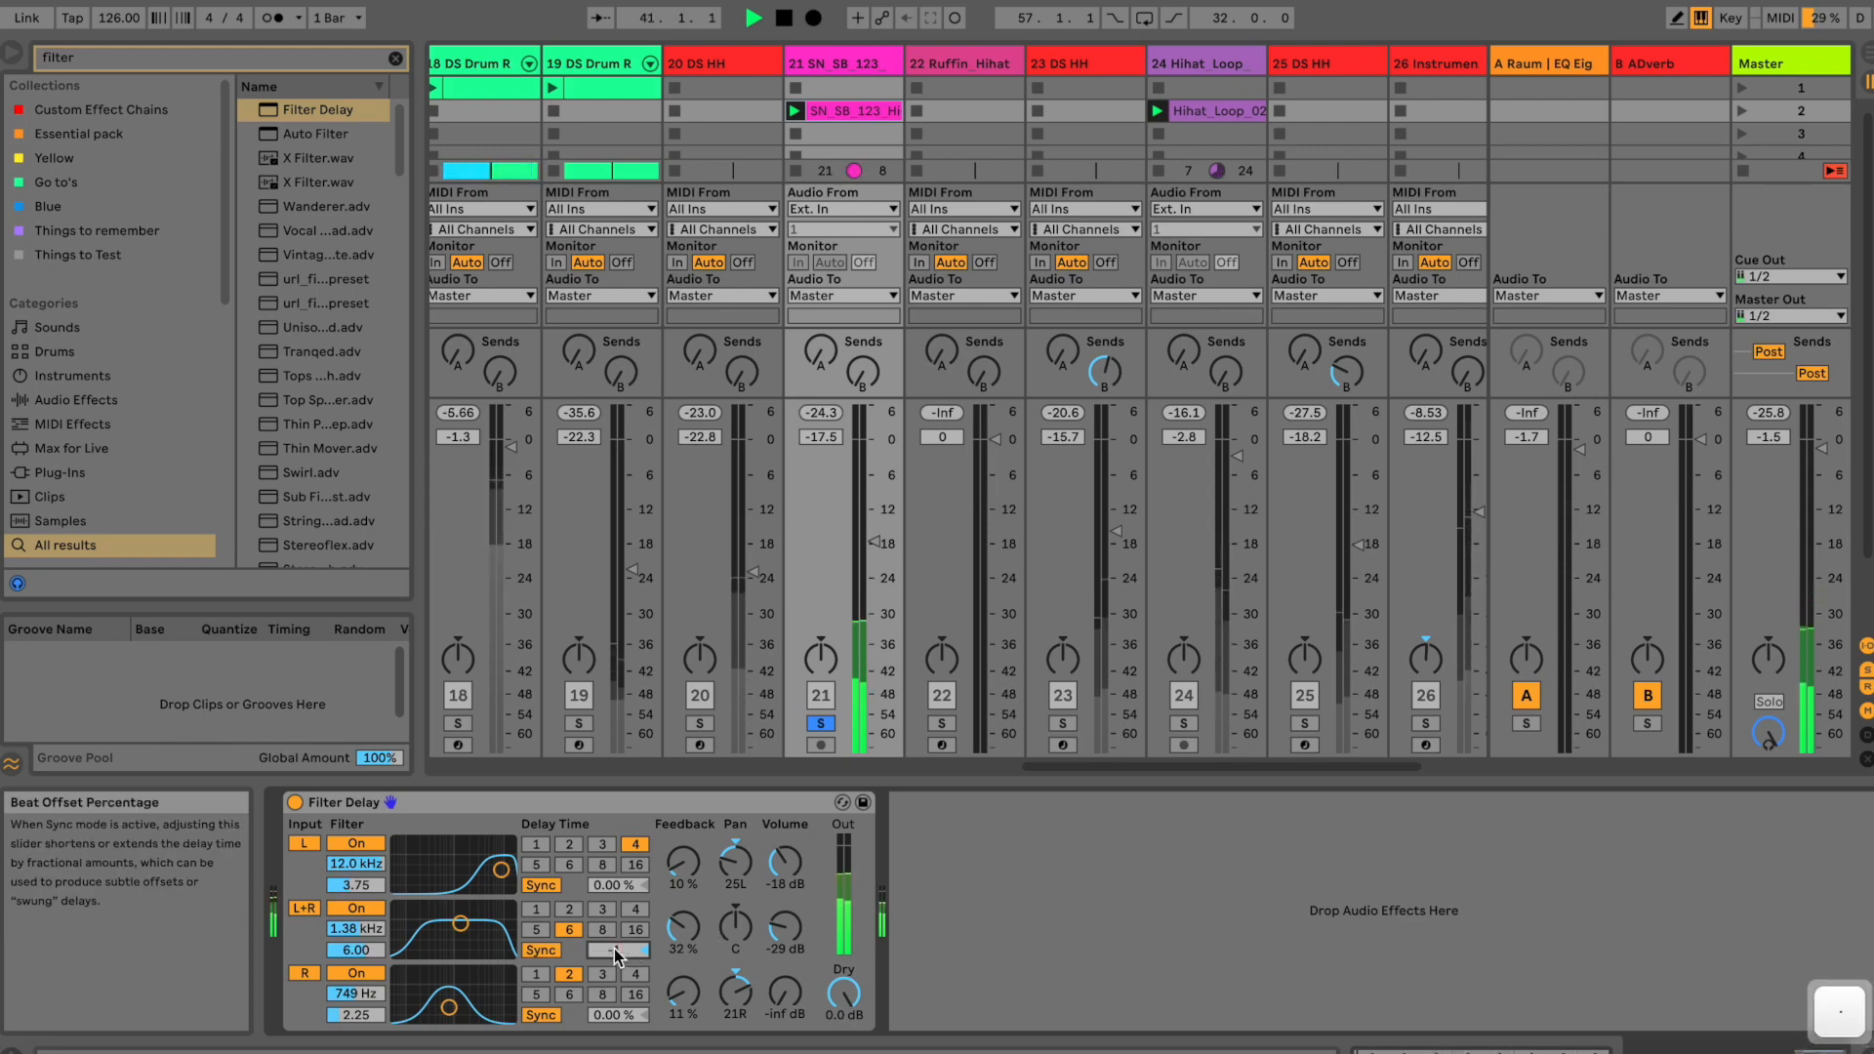
type("1.2")
key("Return")
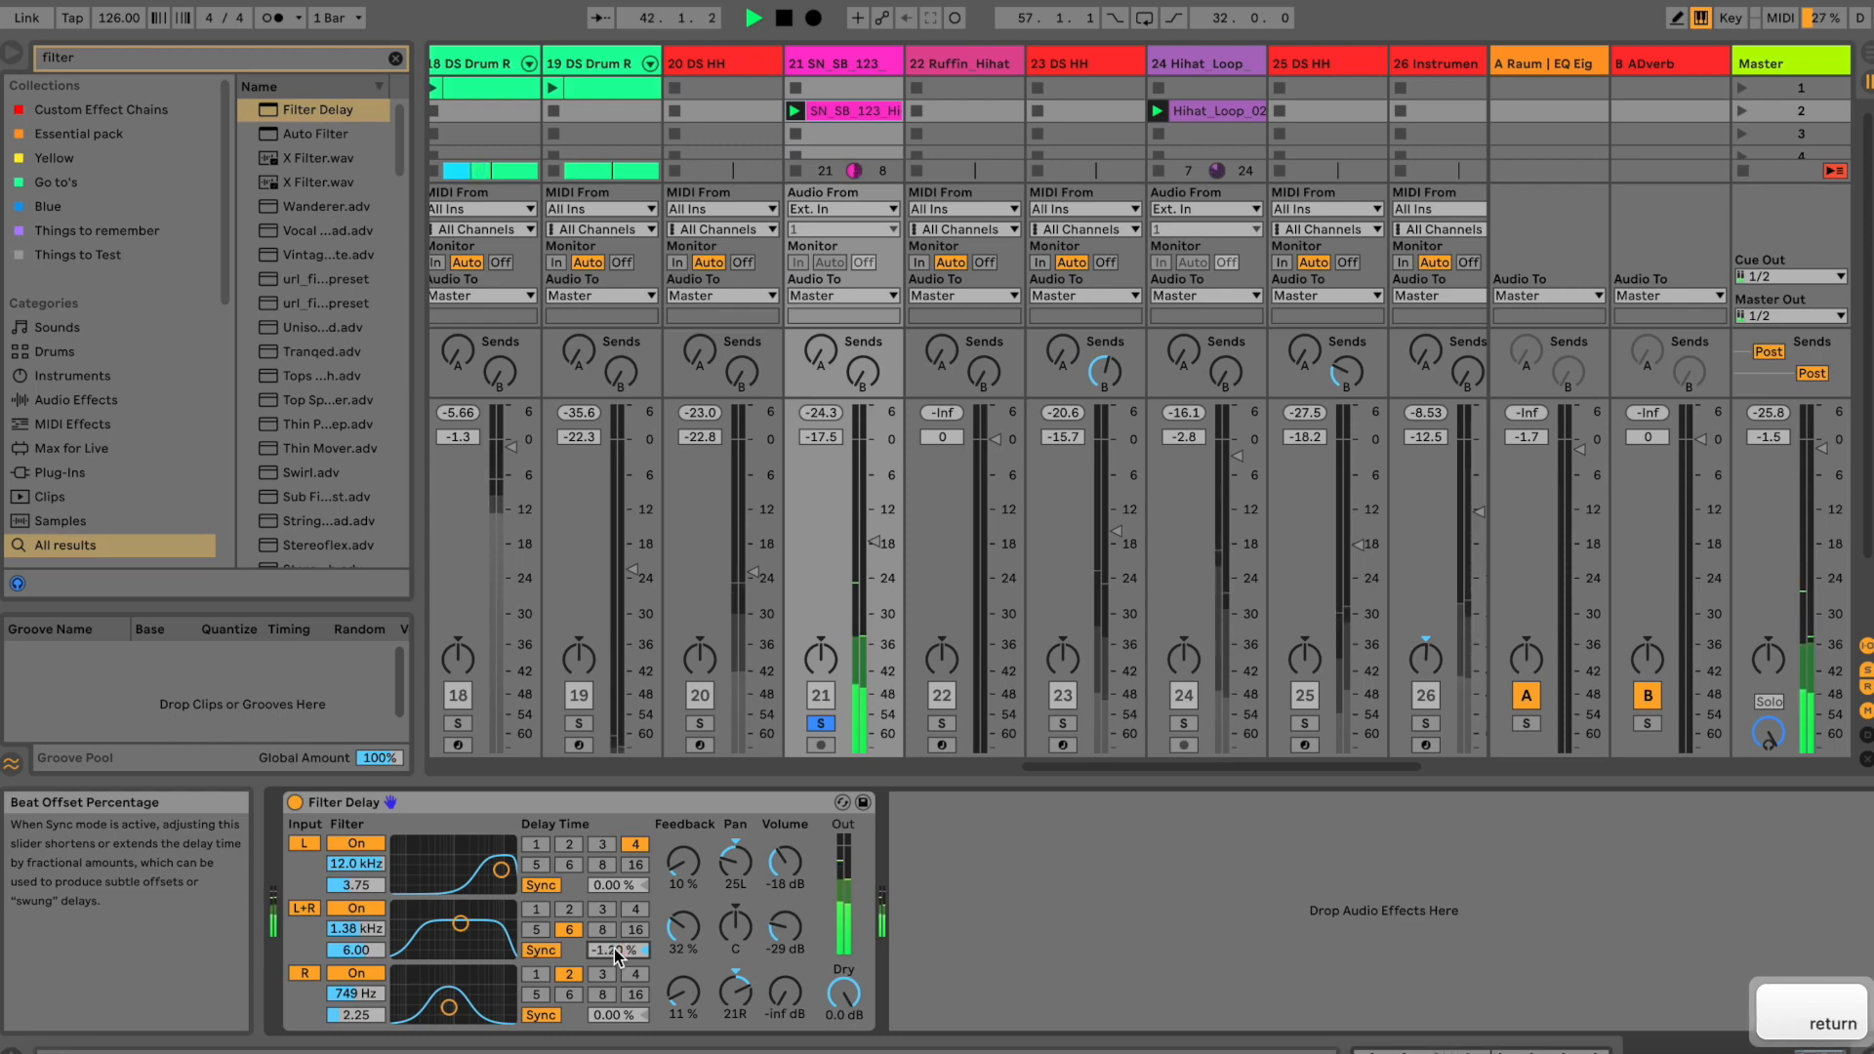
Step: Fine-tune the L+R delay line's beat offset to -0.52% and lower its volume to -38 dB
left_click_drag(613, 948, 612, 950)
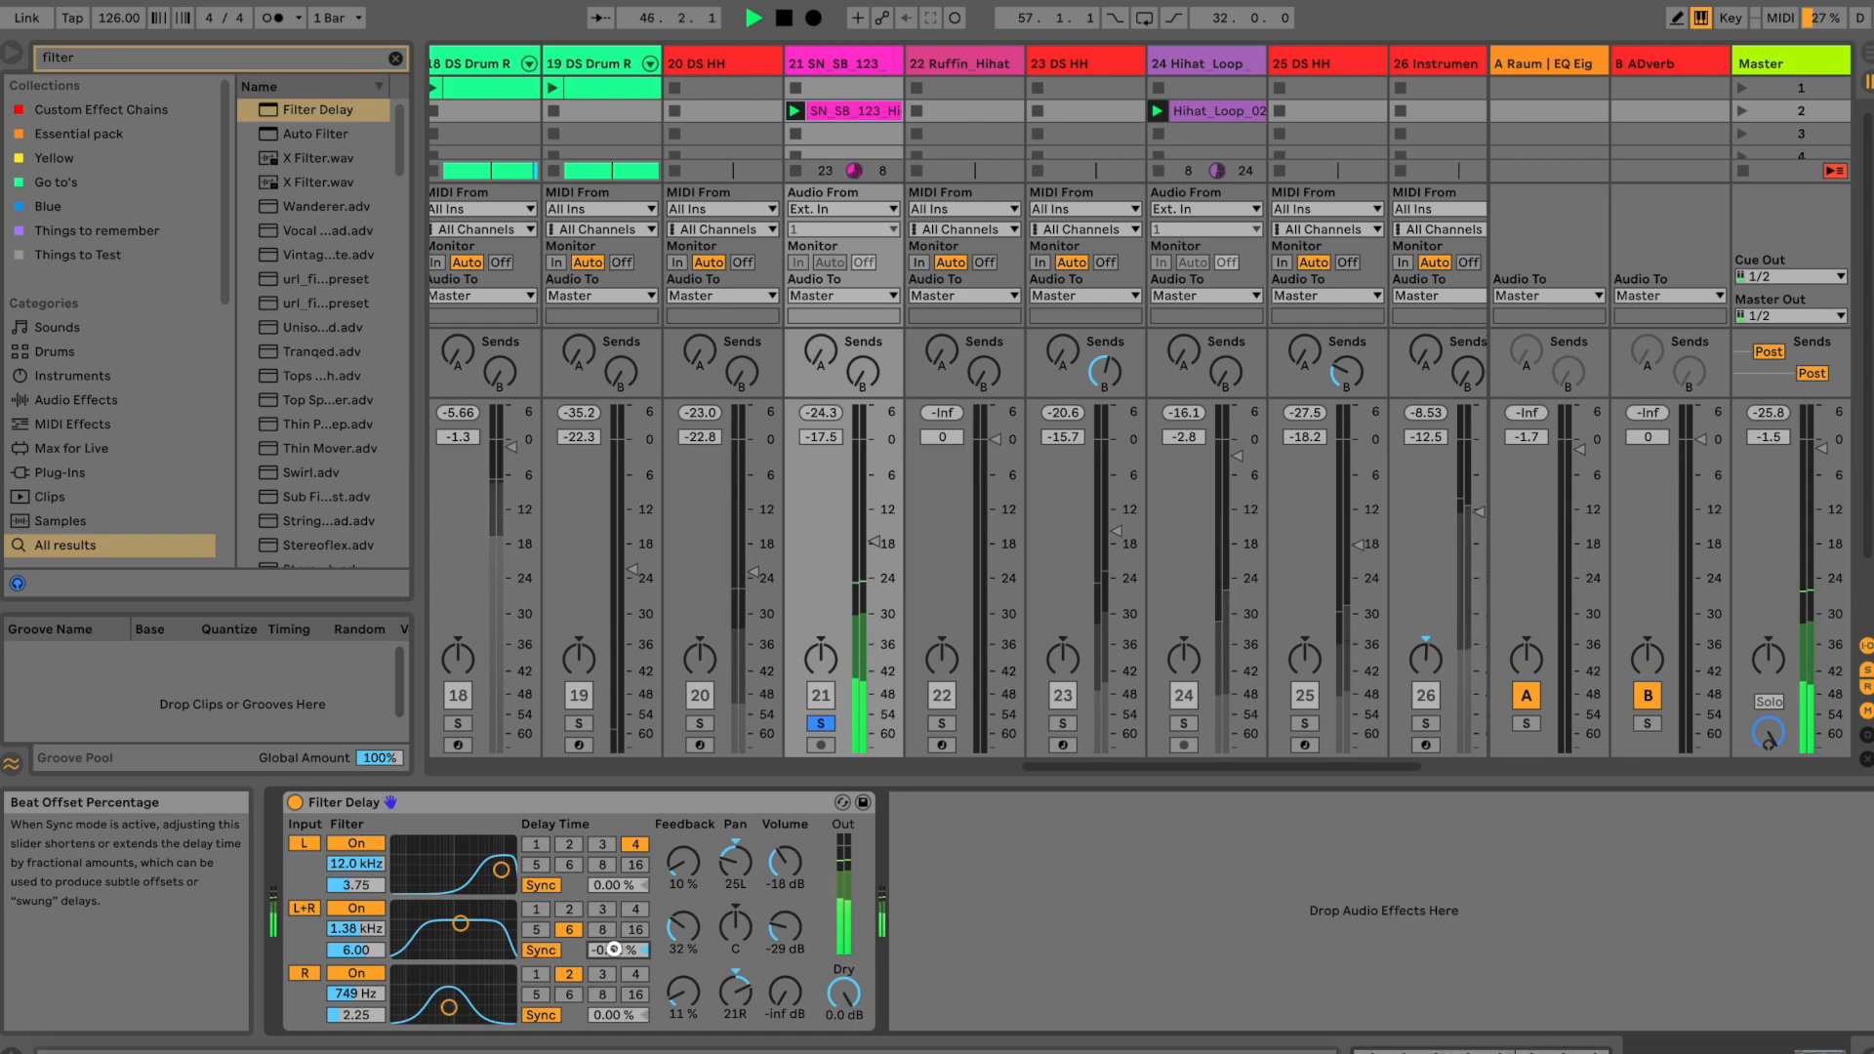
left_click_drag(613, 949, 617, 952)
key("shift+Down")
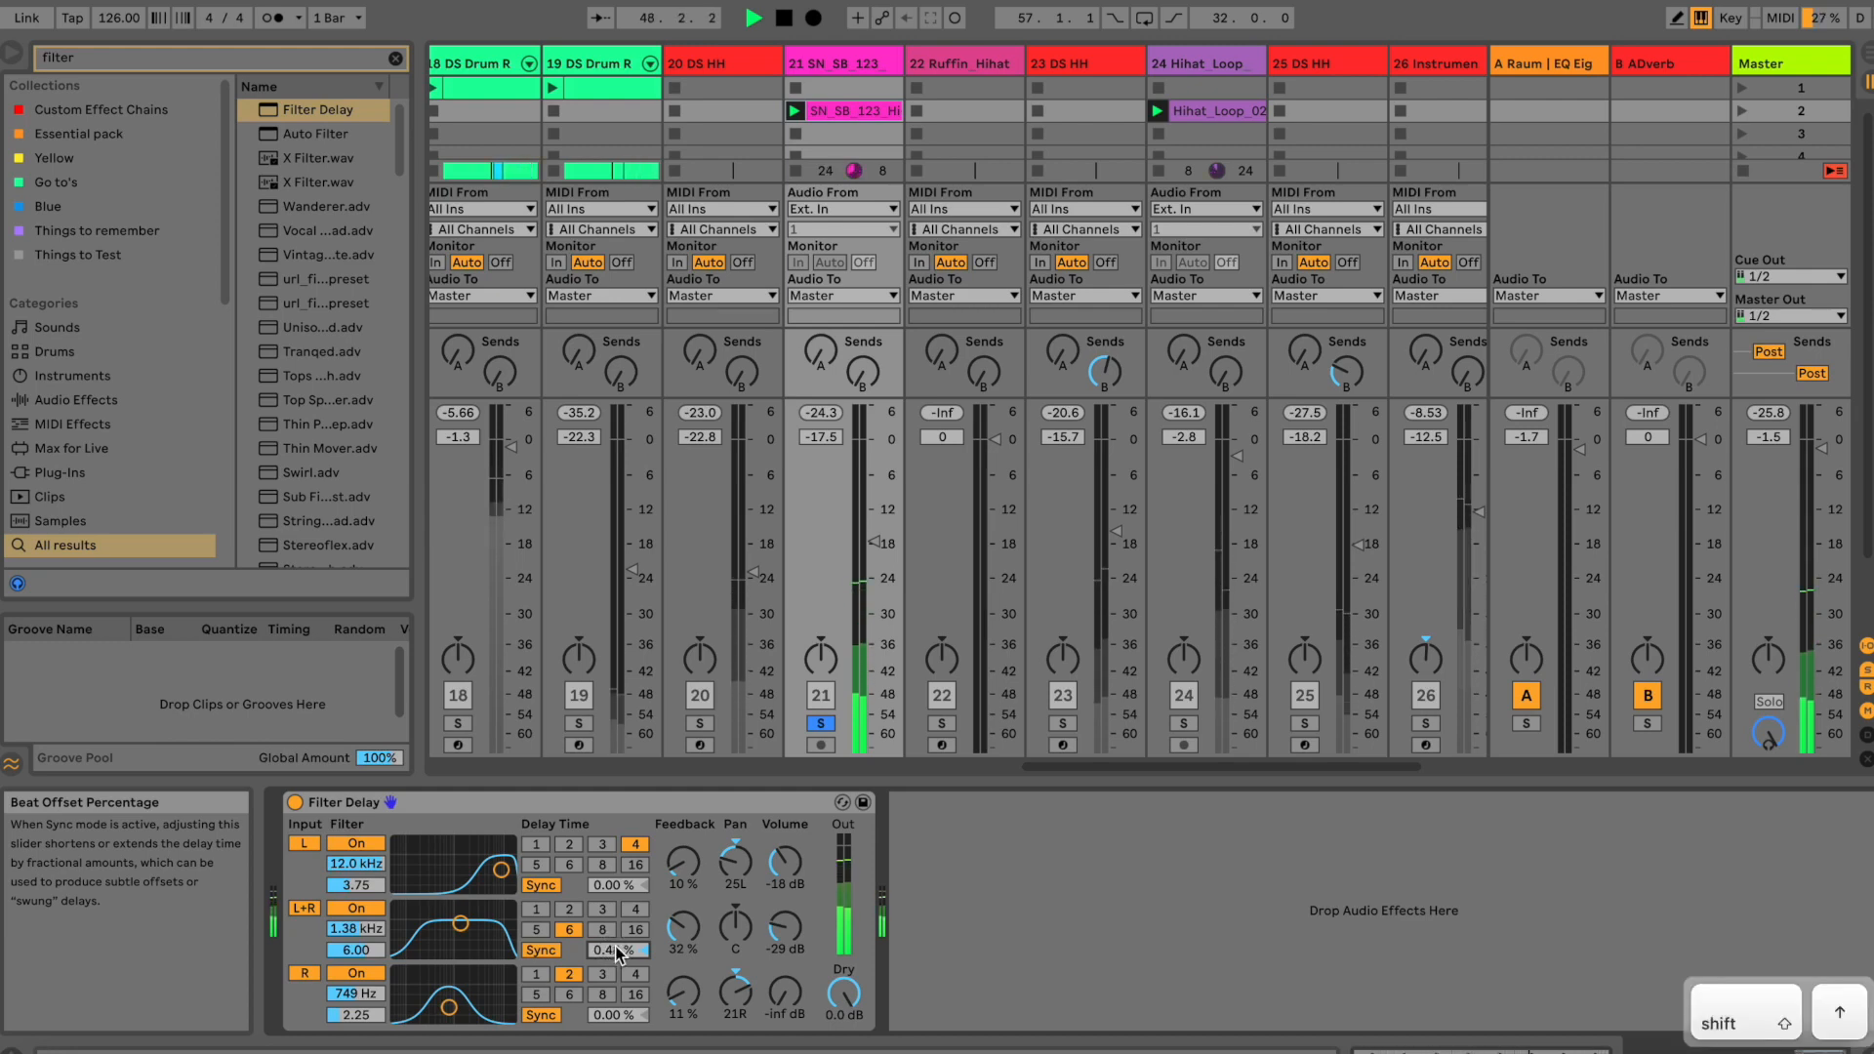
key("shift+Up")
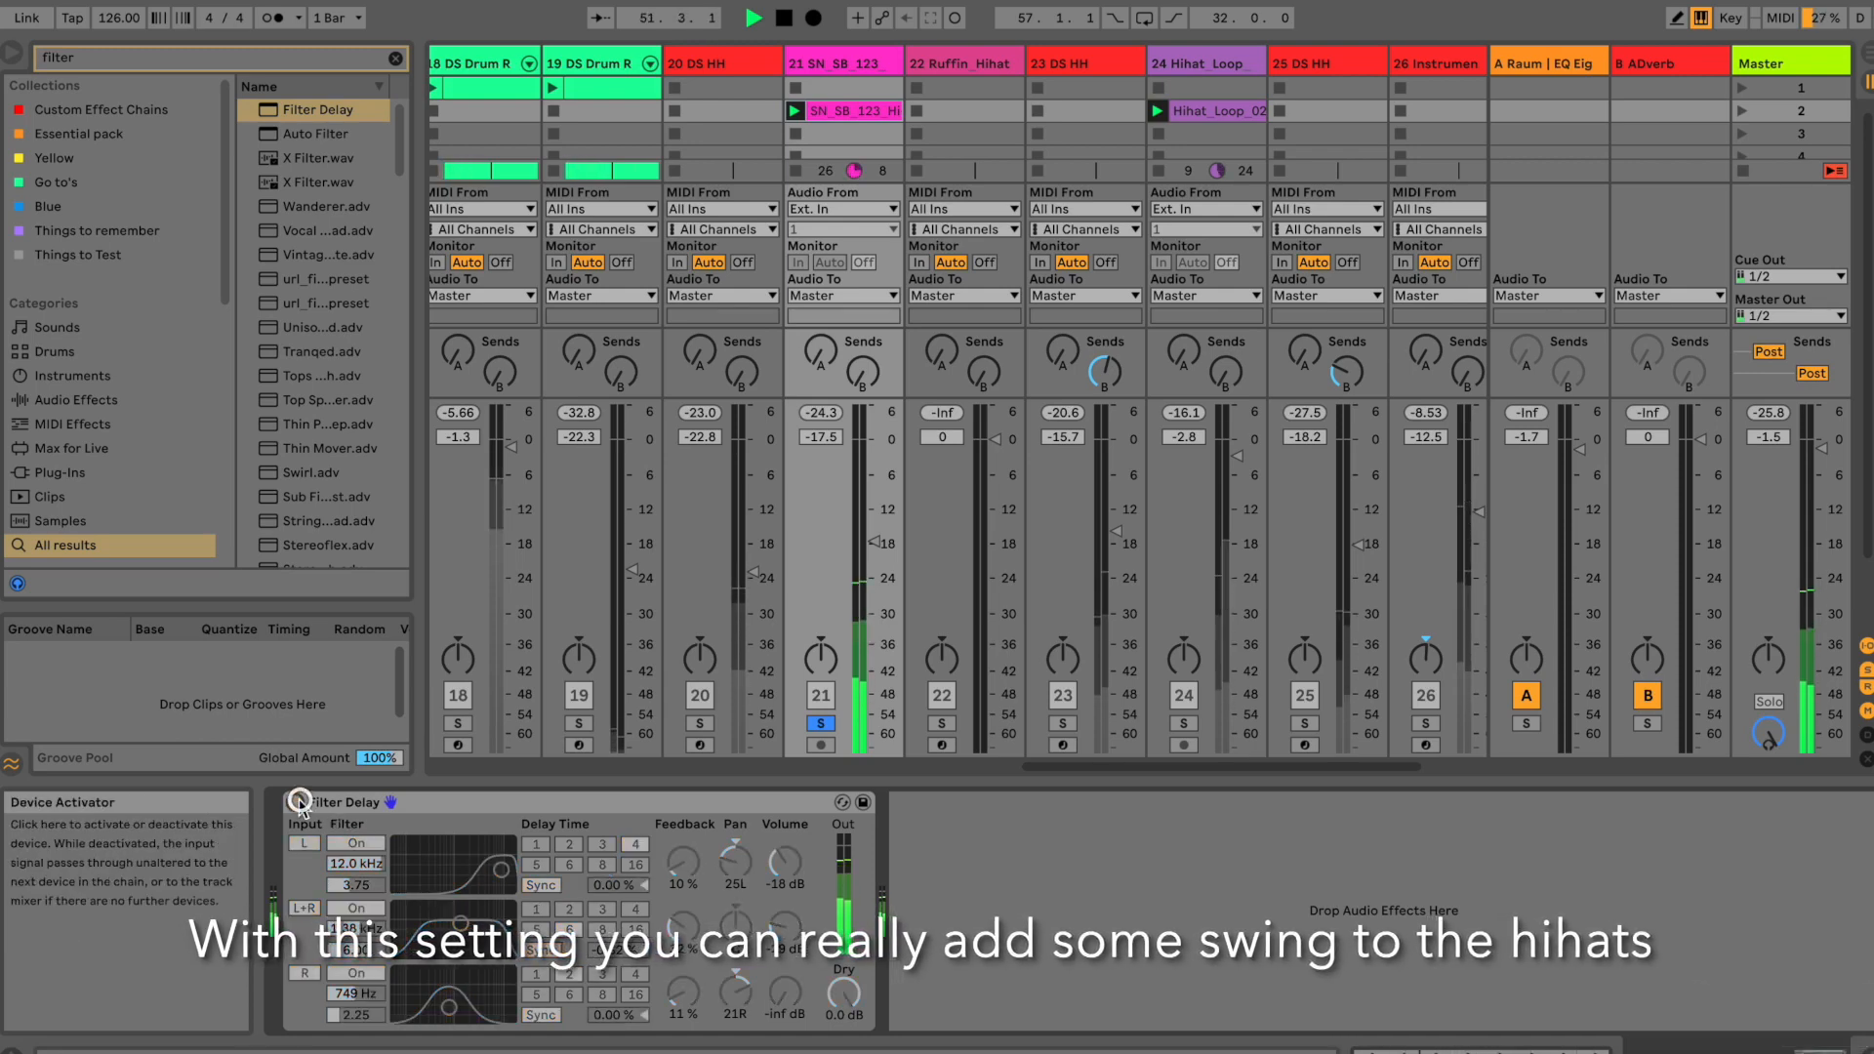
left_click_drag(788, 927, 792, 933)
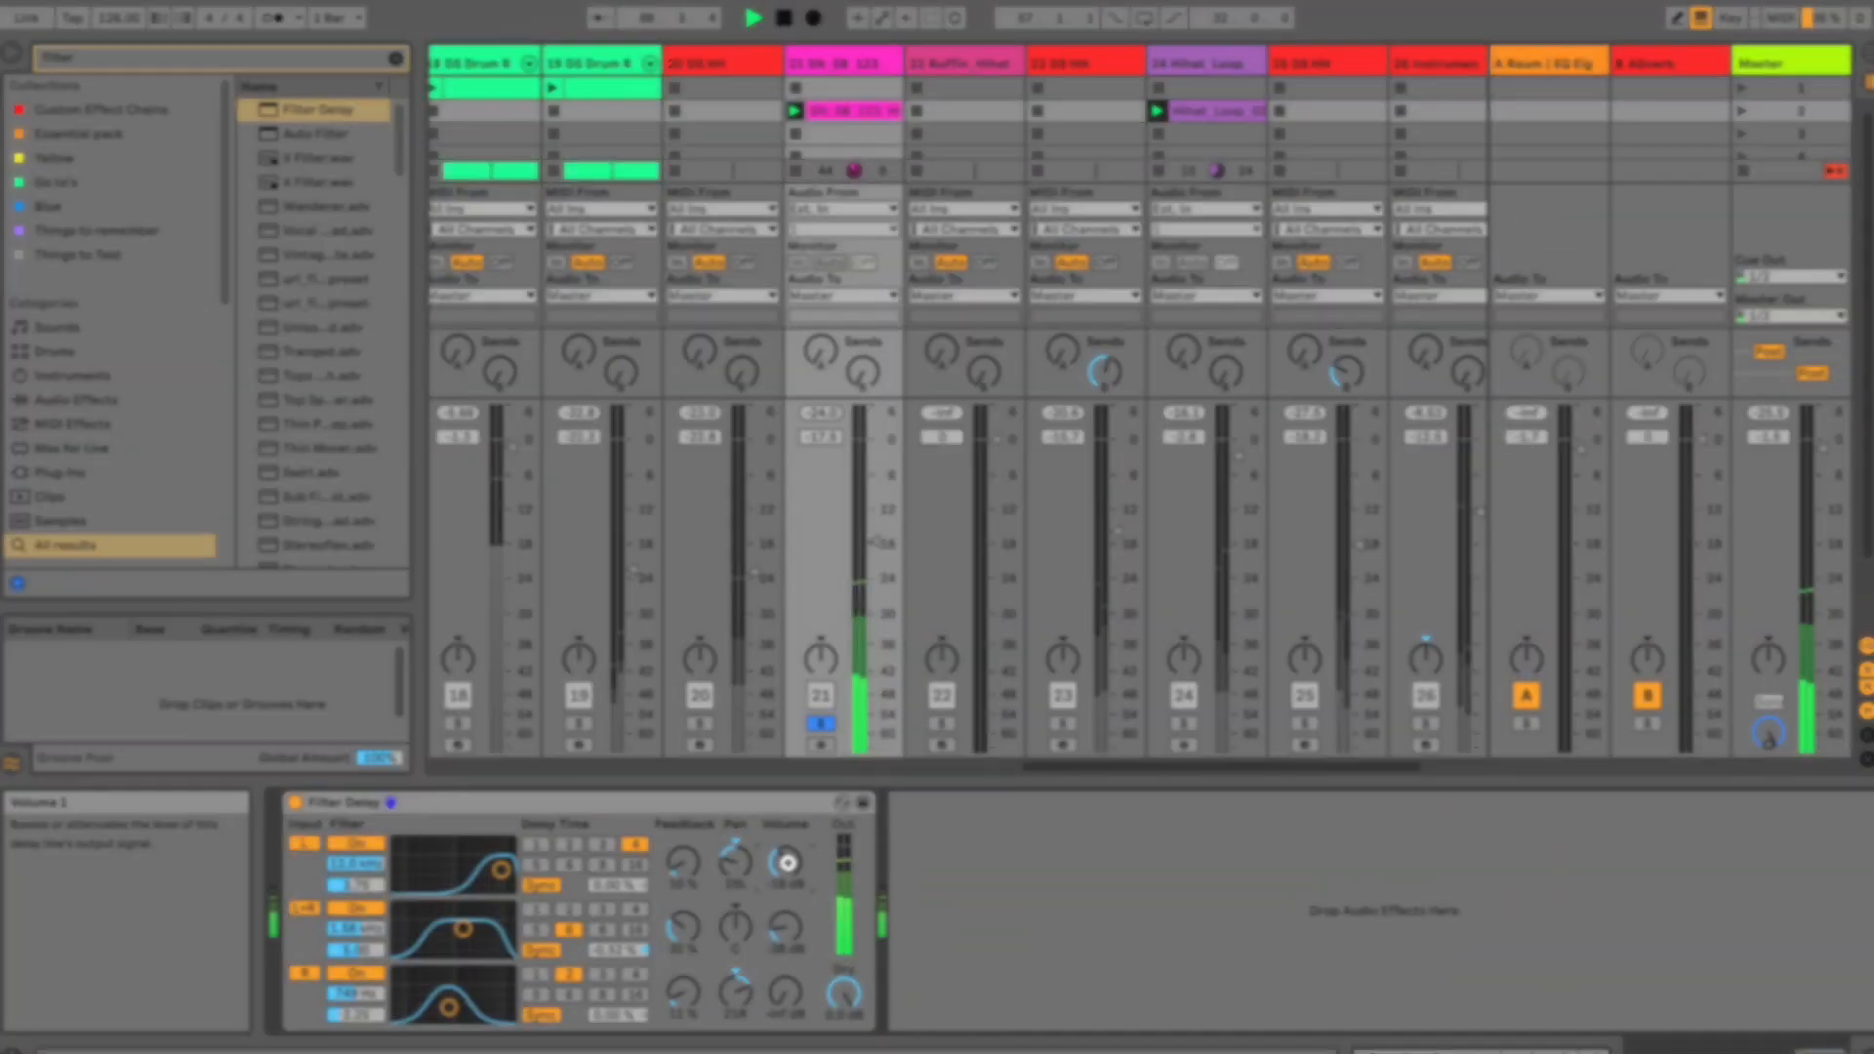
Step: Set the L delay line's delay time to 6 sixteenths, its feedback to 17% and its volume to -18 dB, keeping the pan at 25L
left_click_drag(788, 866, 788, 859)
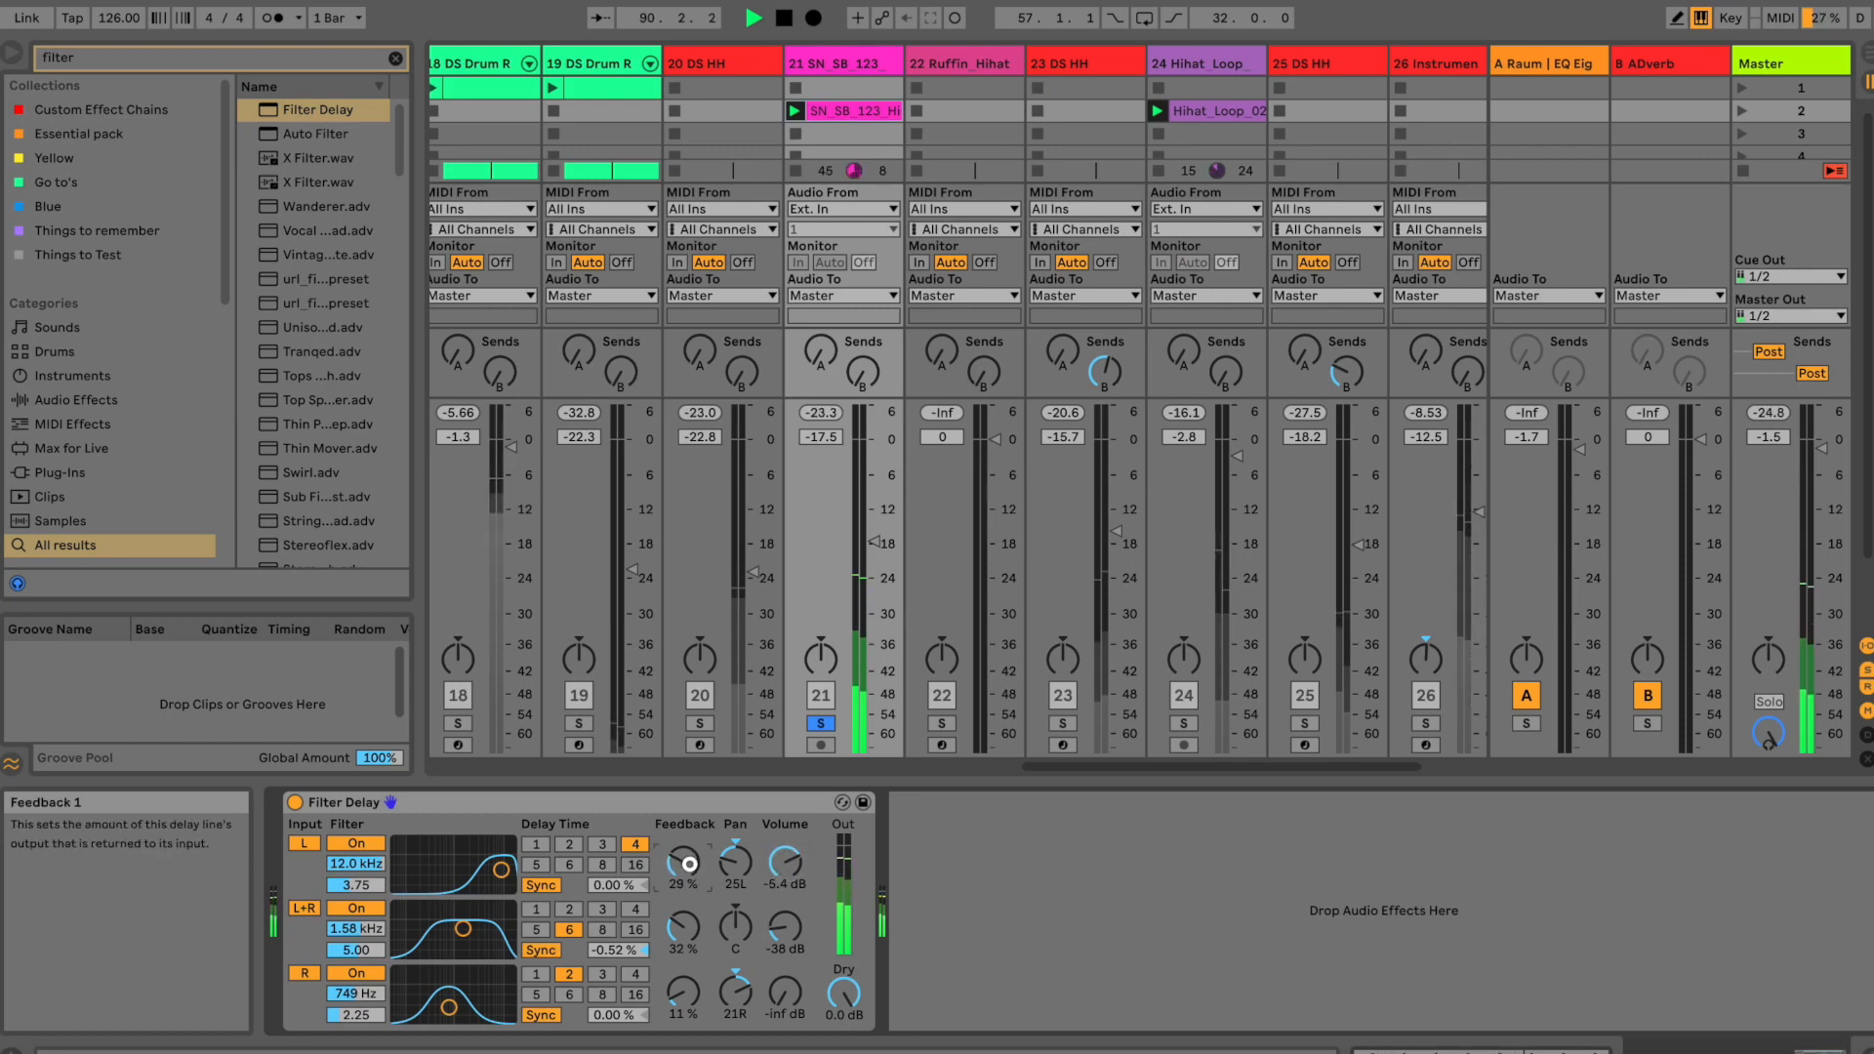
left_click(569, 865)
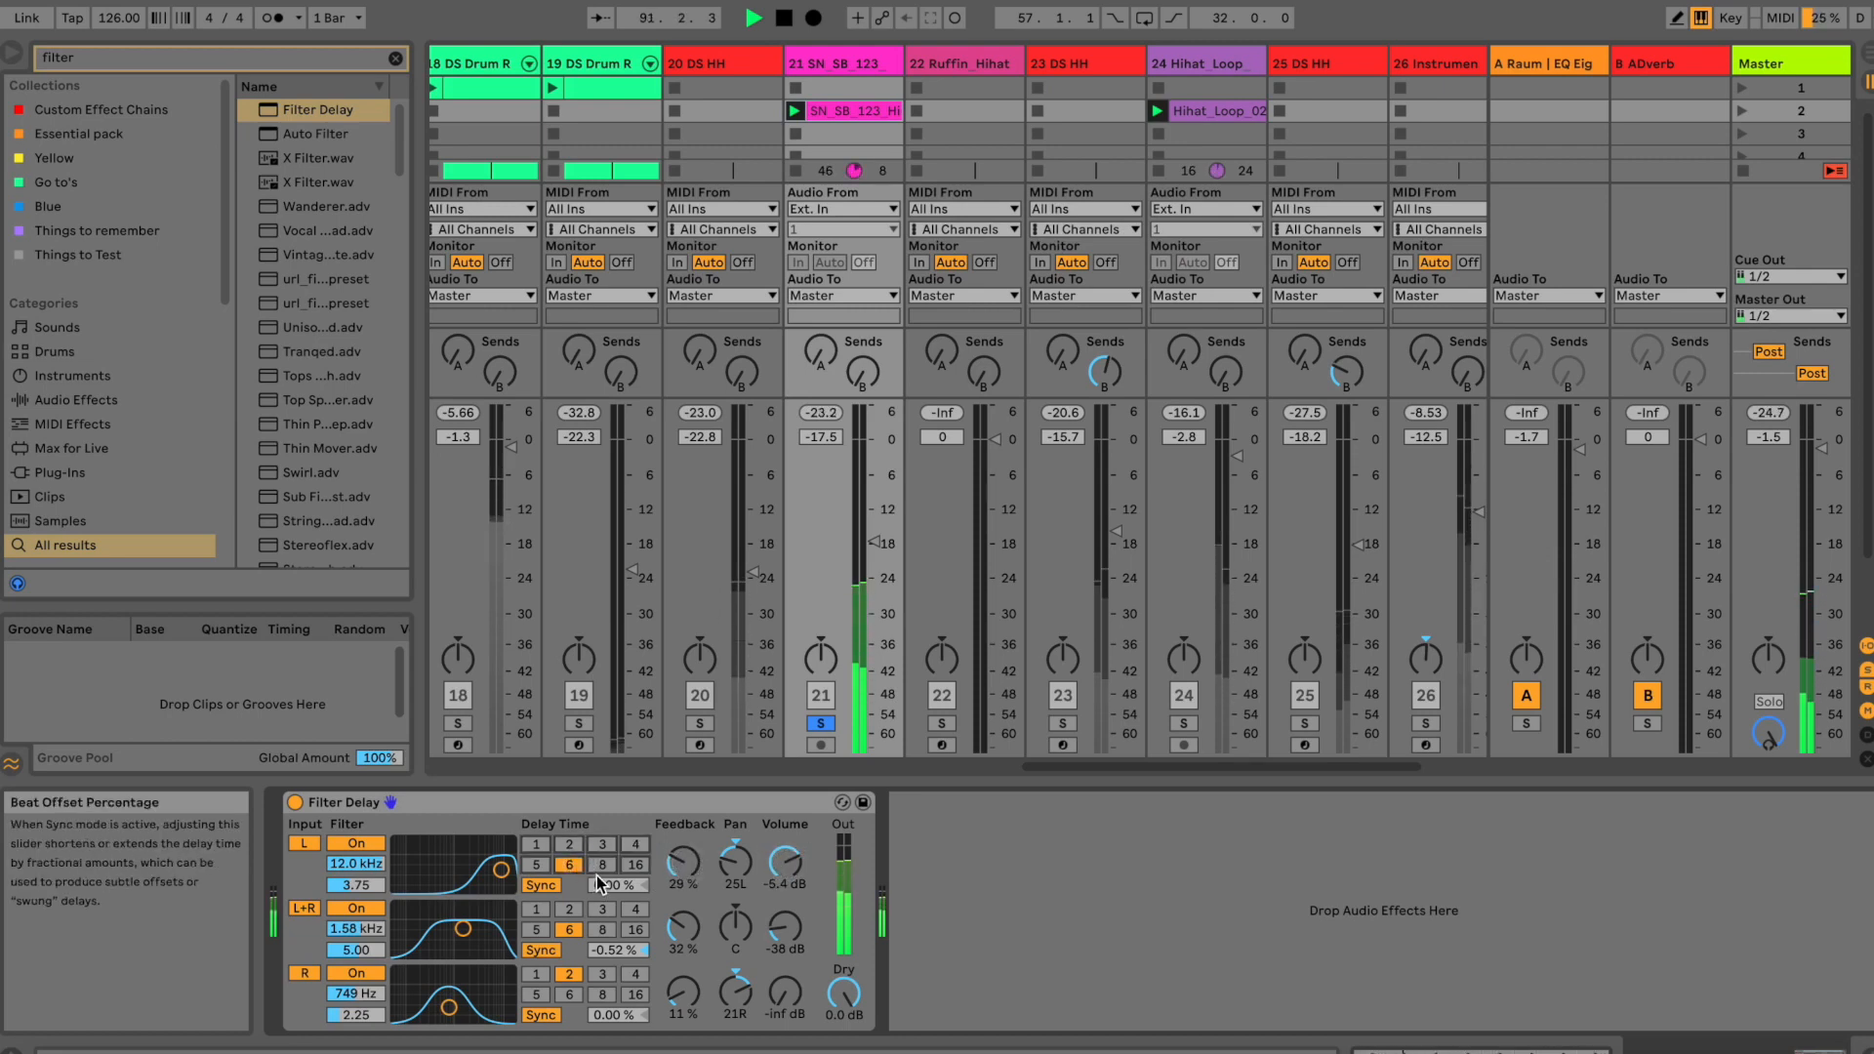
left_click_drag(683, 864, 786, 890)
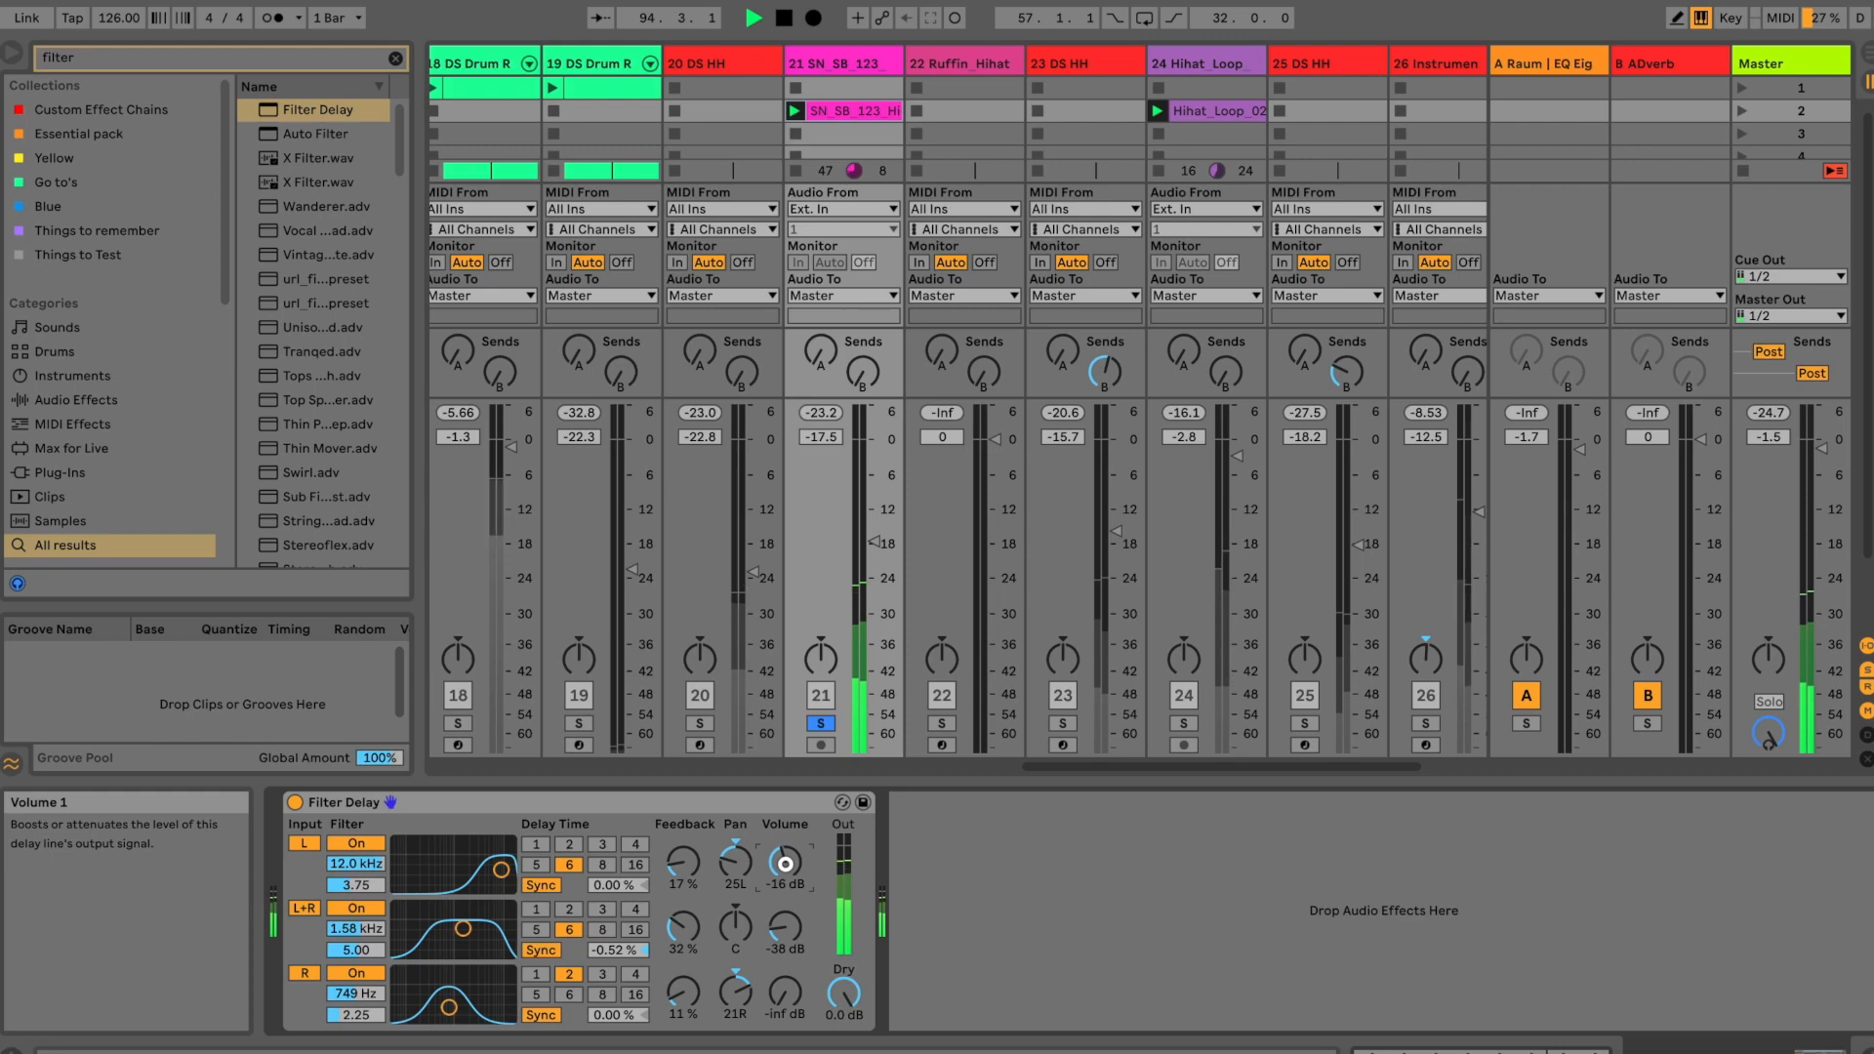
left_click_drag(736, 863, 736, 866)
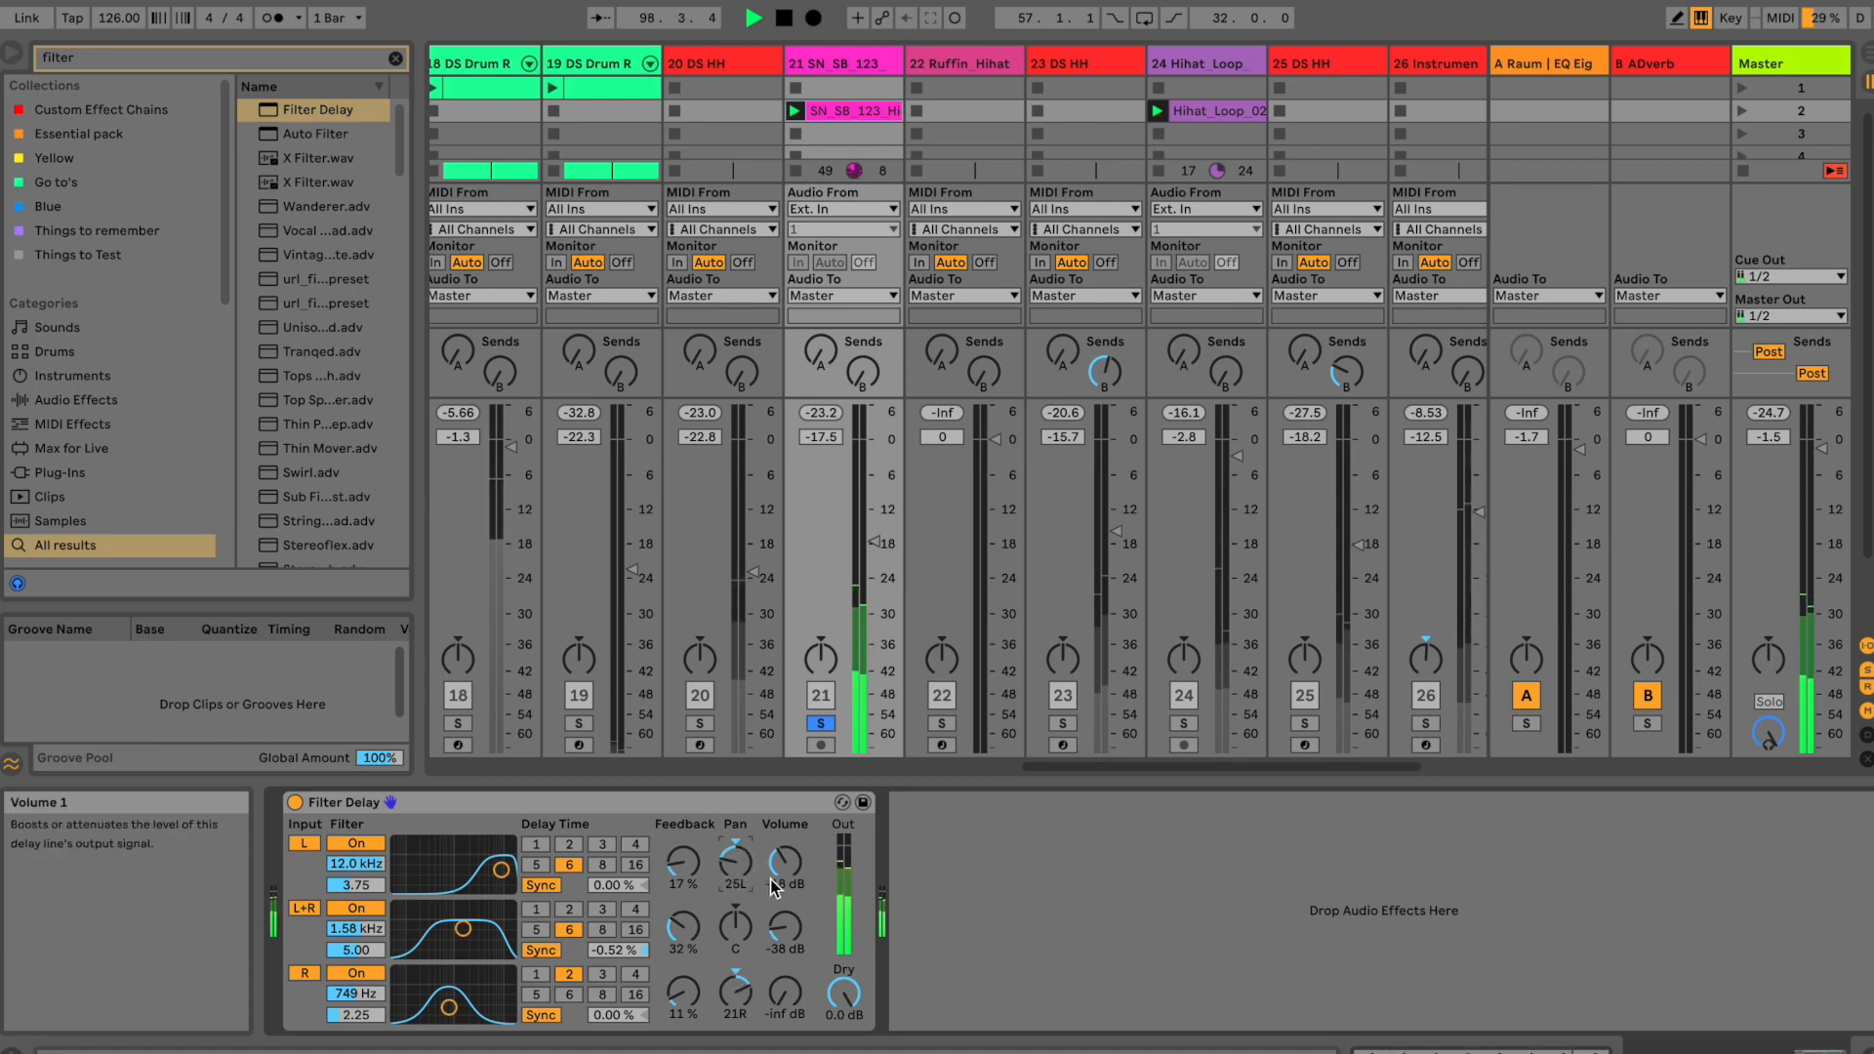
Step: Set the L delay line's beat offset to -1.04% and lower its volume to -31 dB
left_click_drag(613, 884, 612, 884)
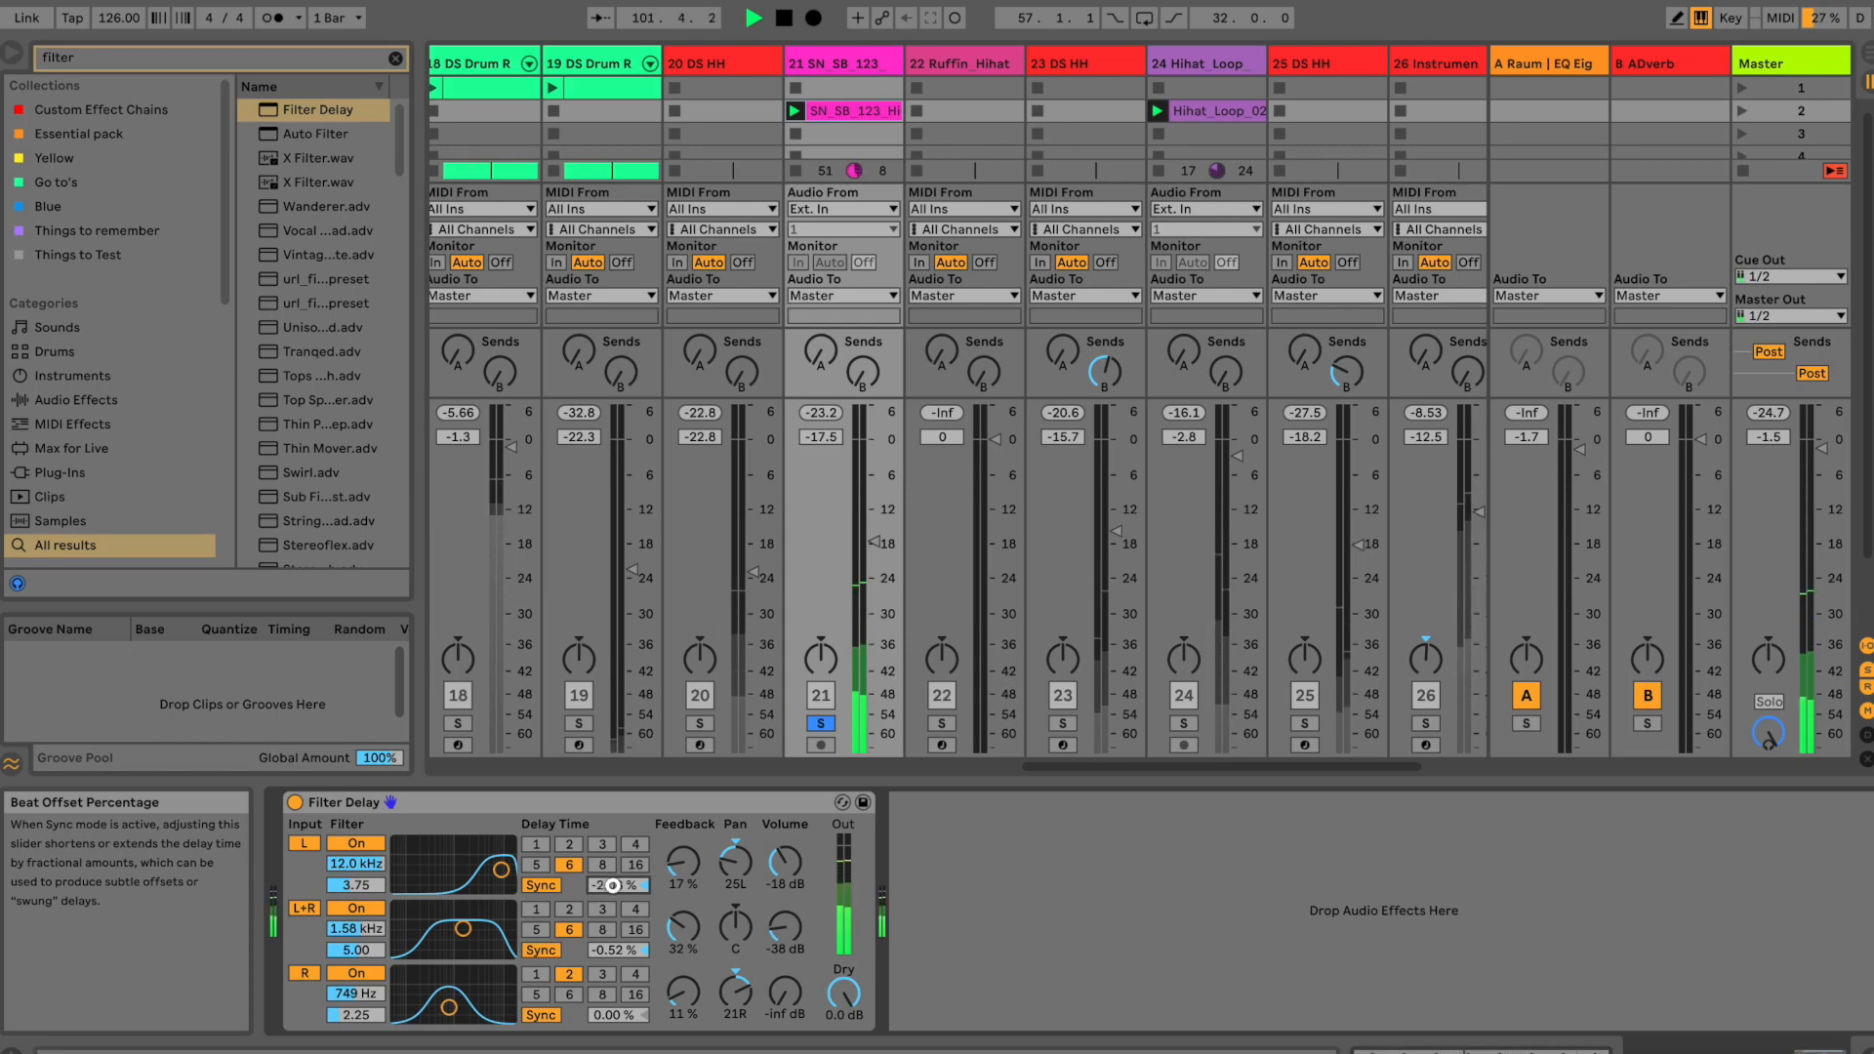
left_click_drag(613, 884, 613, 885)
key("Delete")
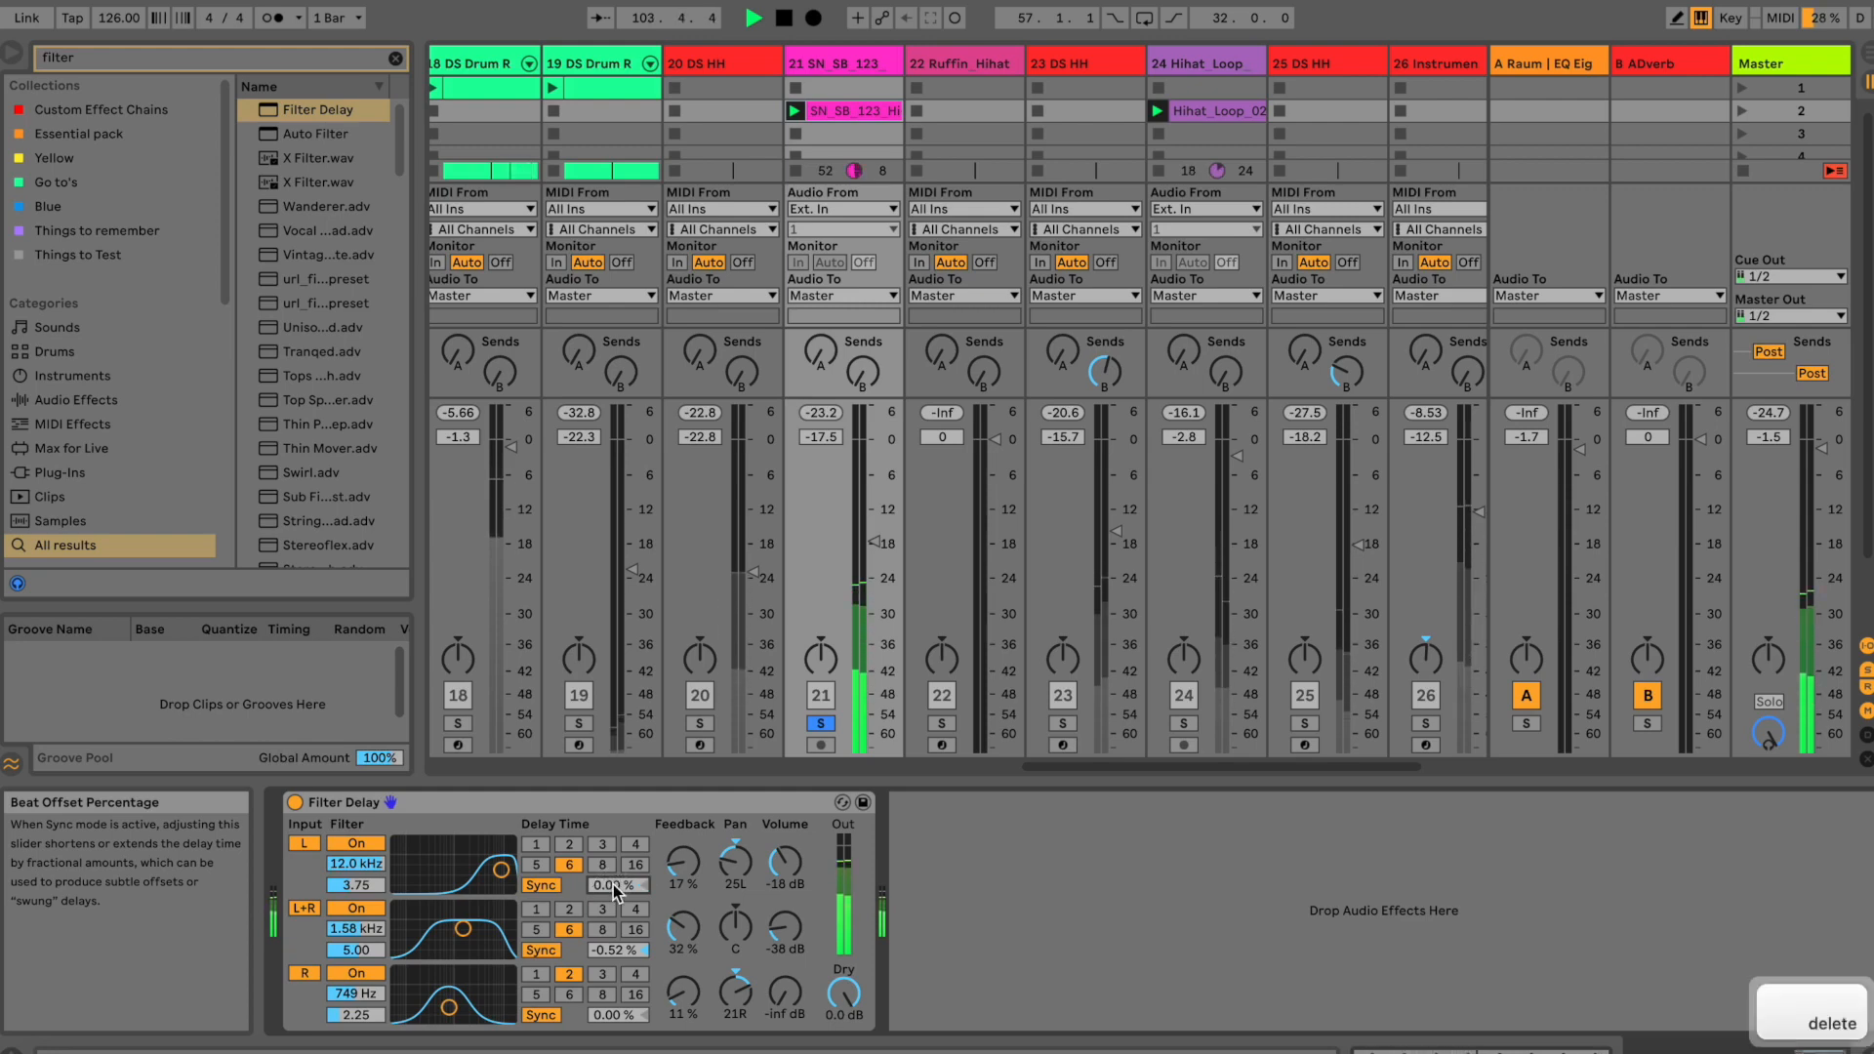
type("-")
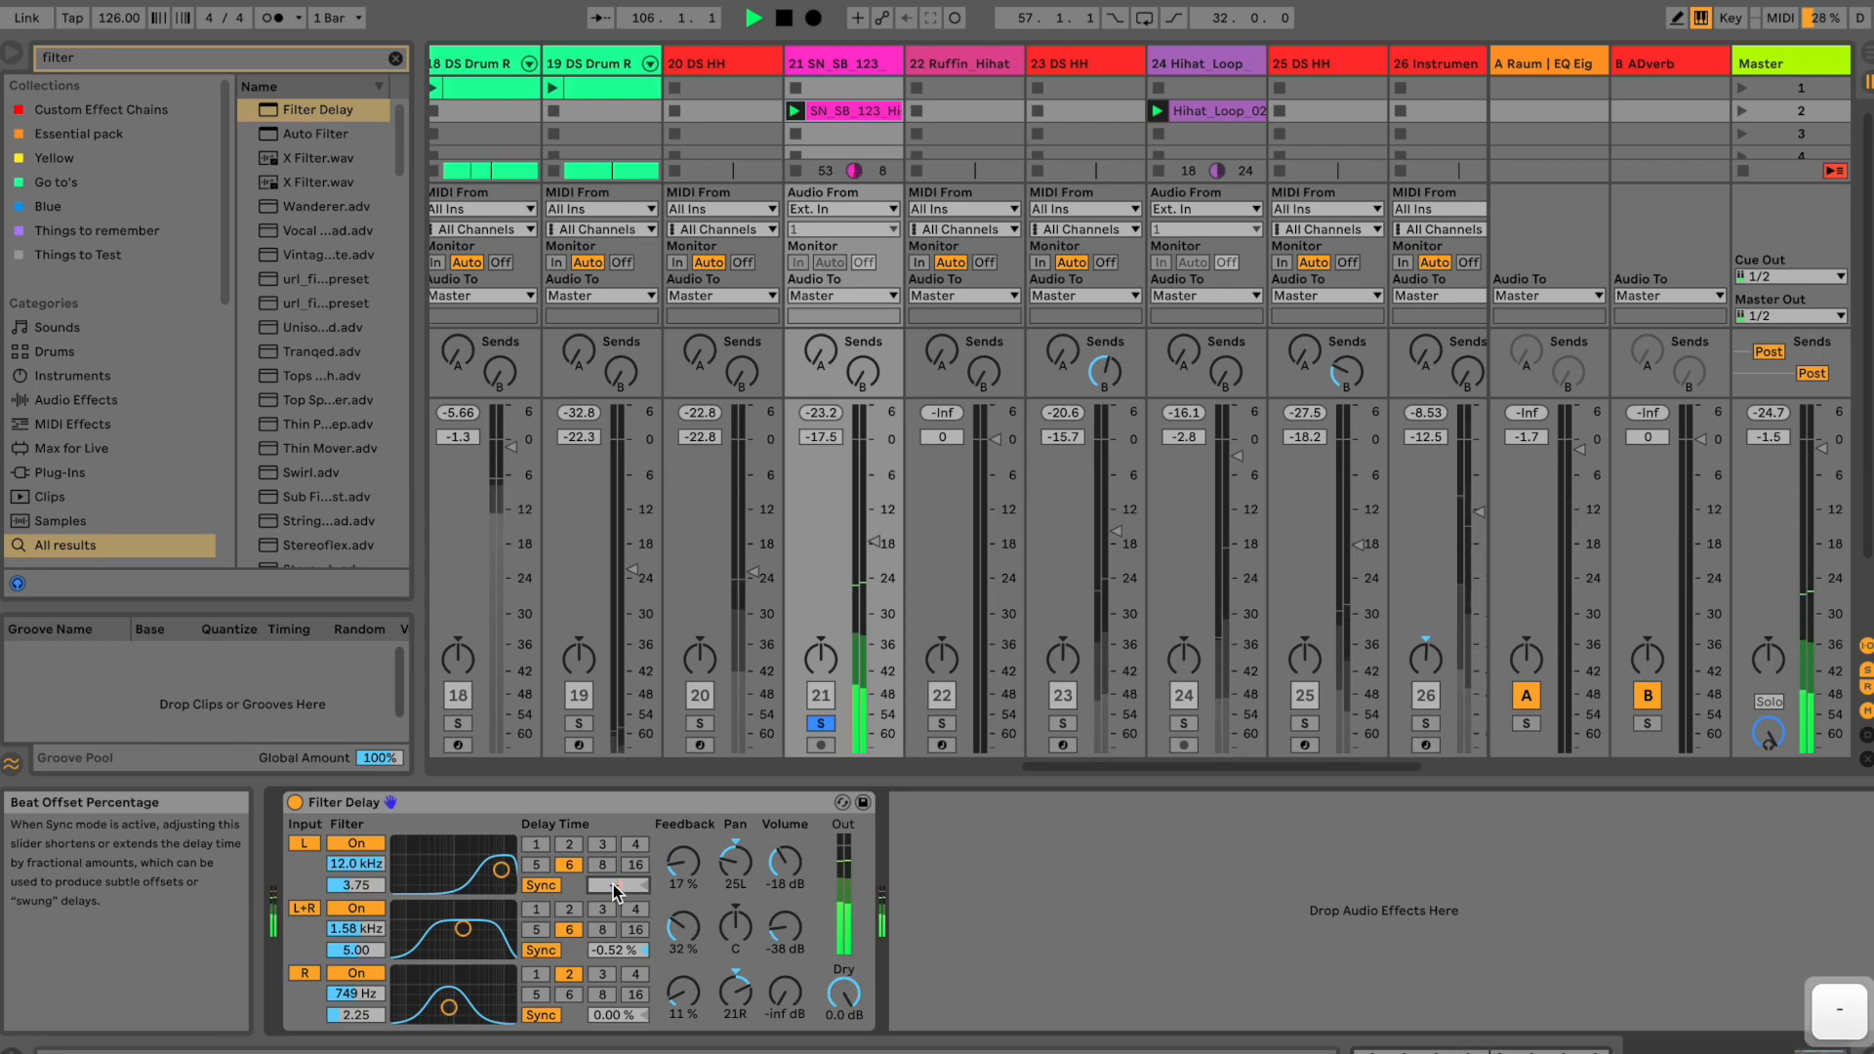
key("BackSpace")
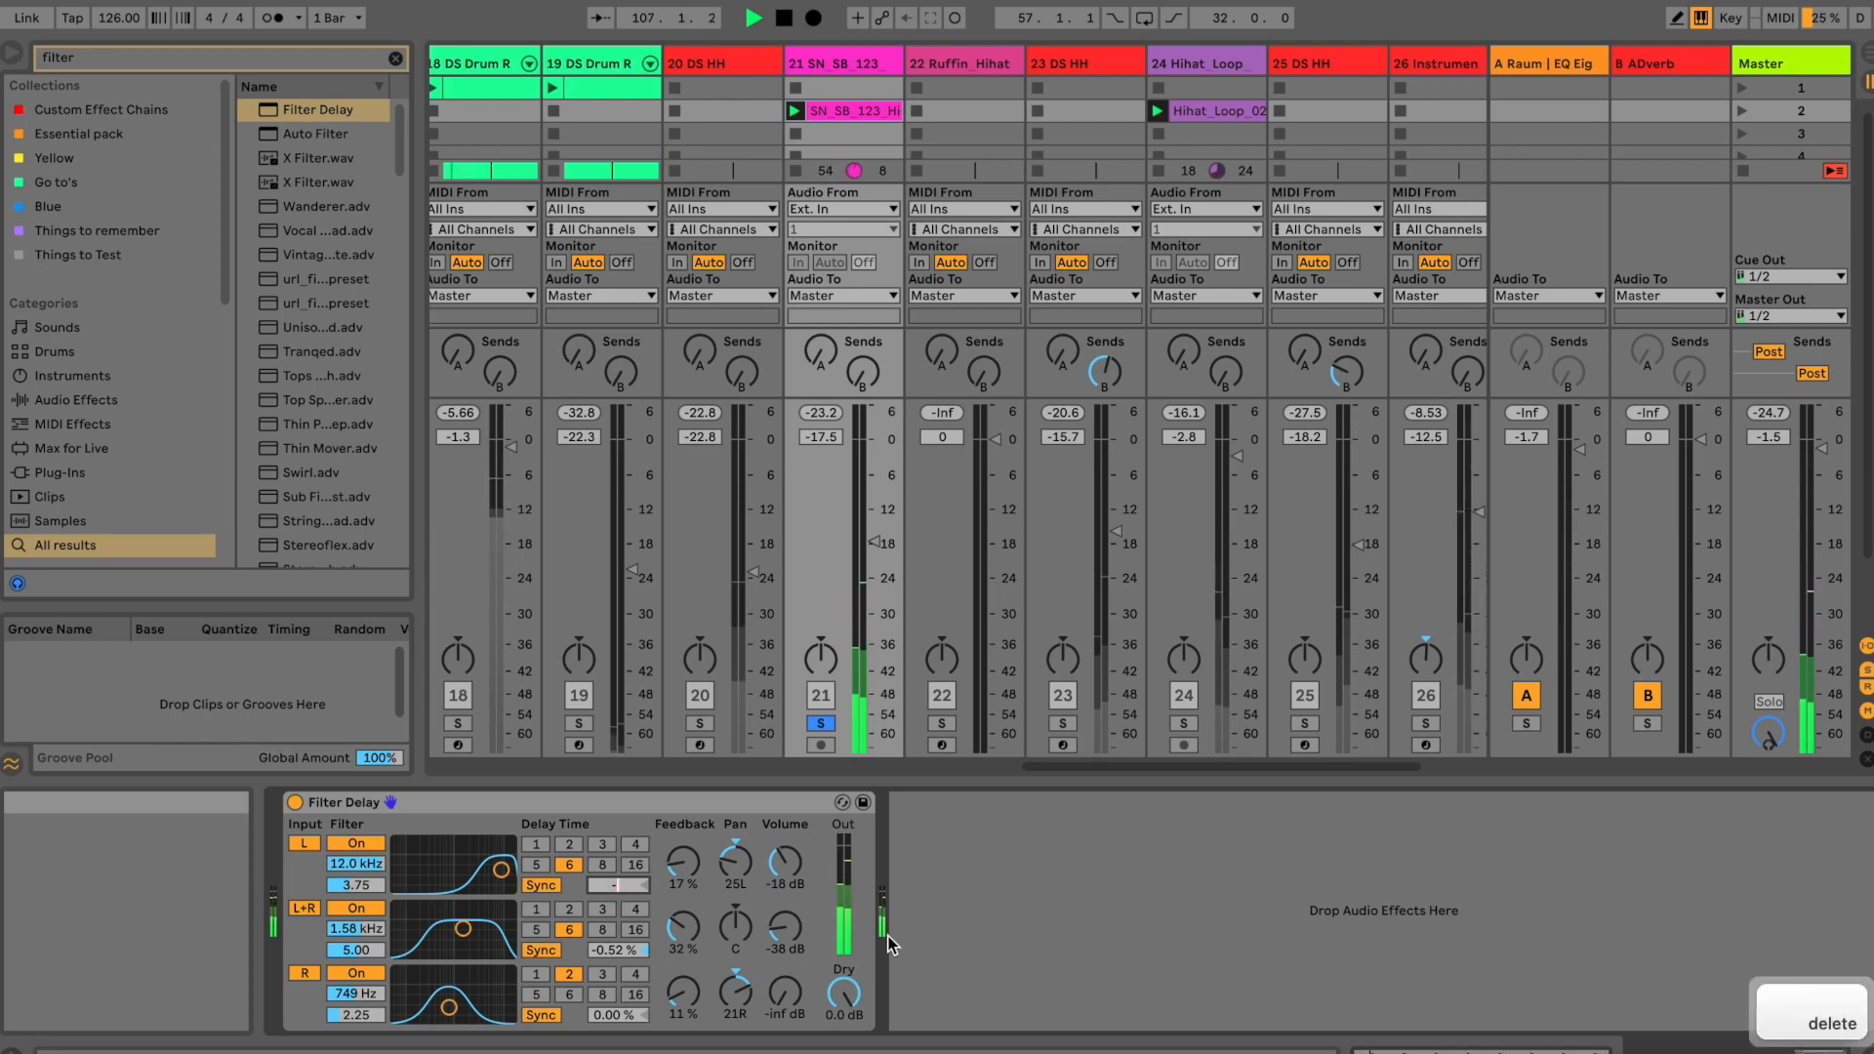
type(".")
type("1.0")
key("Return")
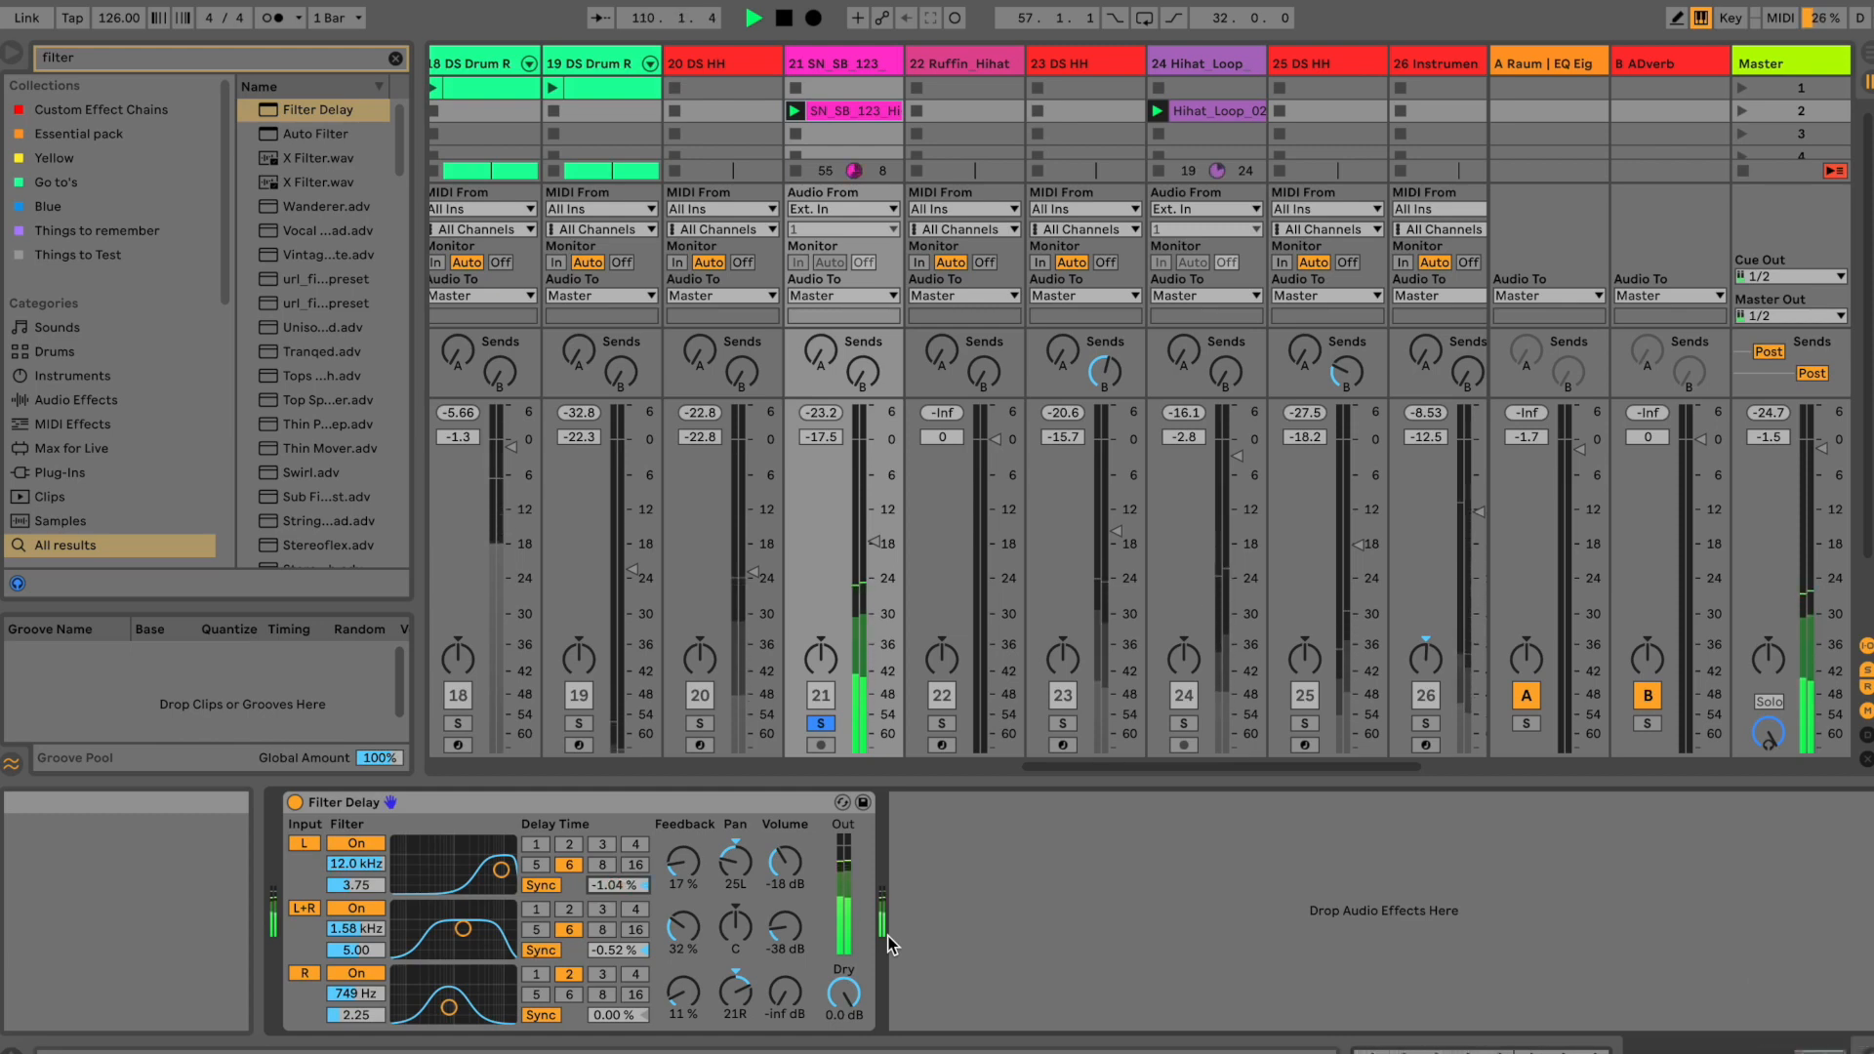
left_click_drag(790, 861, 794, 870)
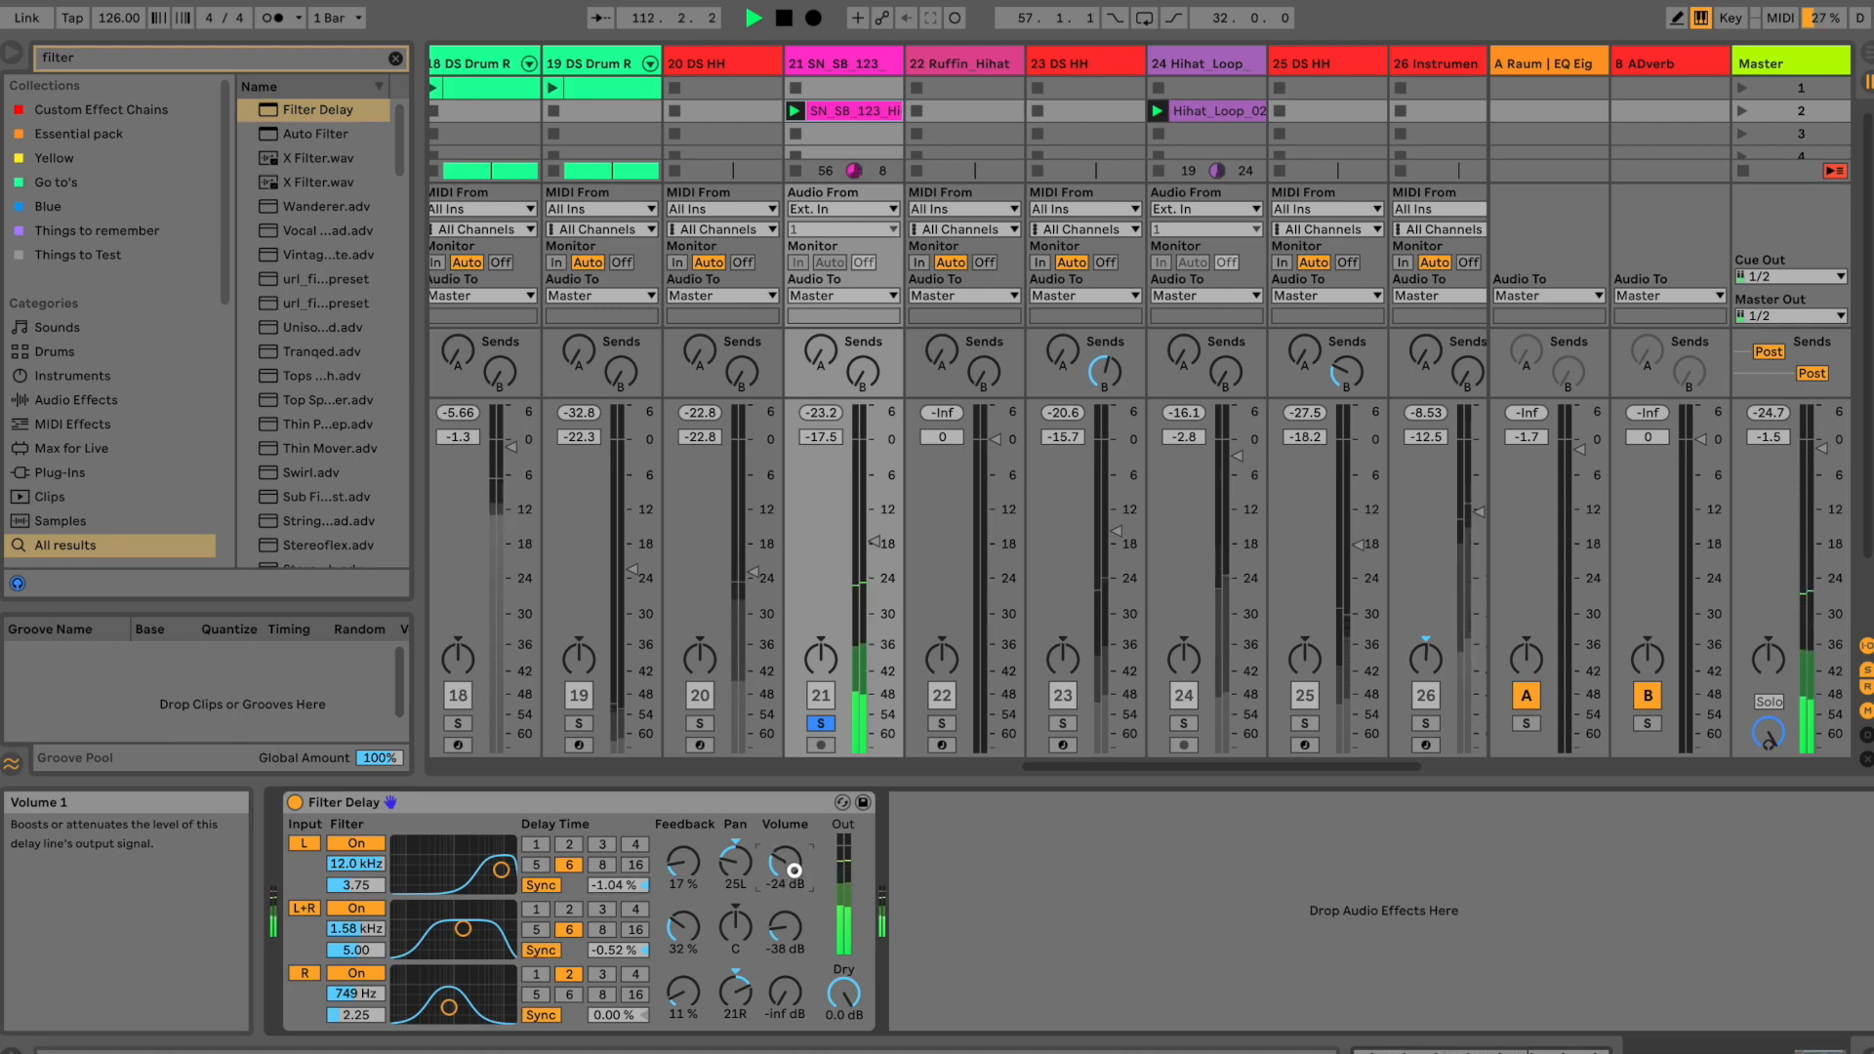
left_click_drag(794, 869, 794, 871)
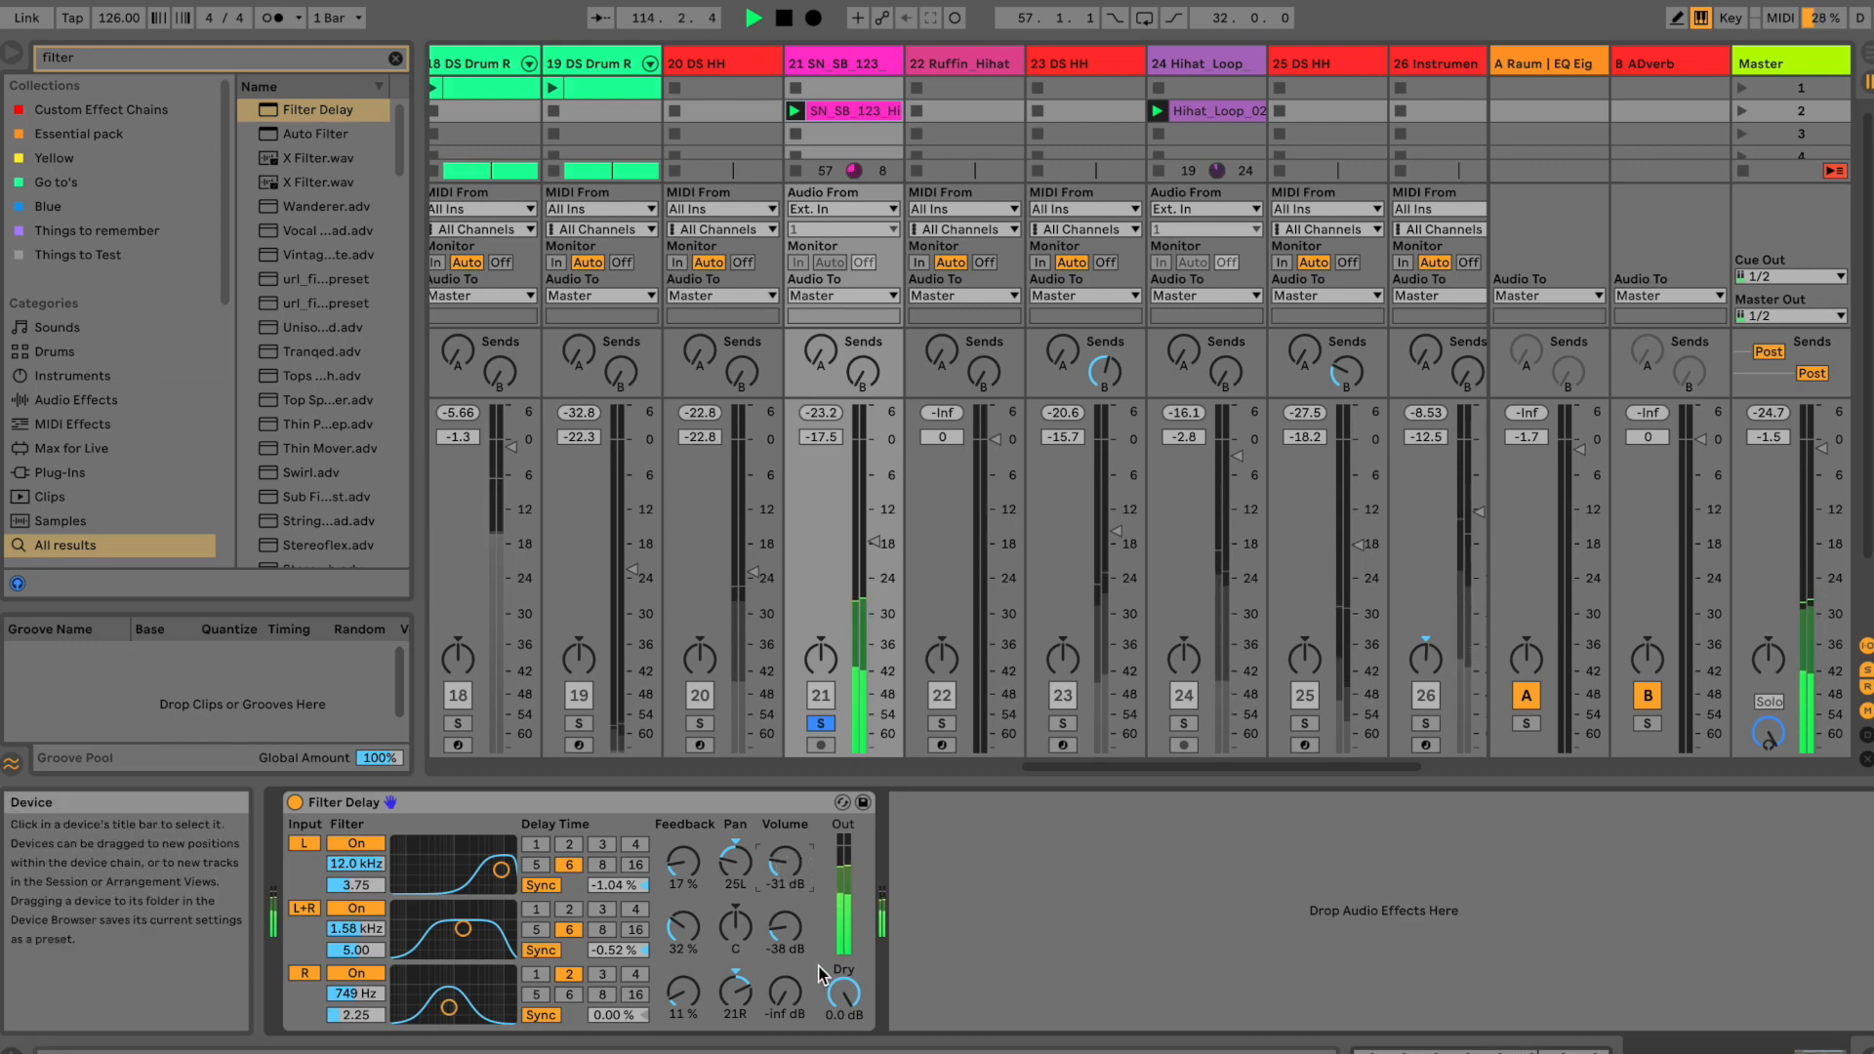
Step: Give the R delay line a -13 dB volume and a 1.47 kHz, 3.50 filter, and try delay times of 6, 5 and 3 sixteenths
left_click_drag(790, 993, 790, 998)
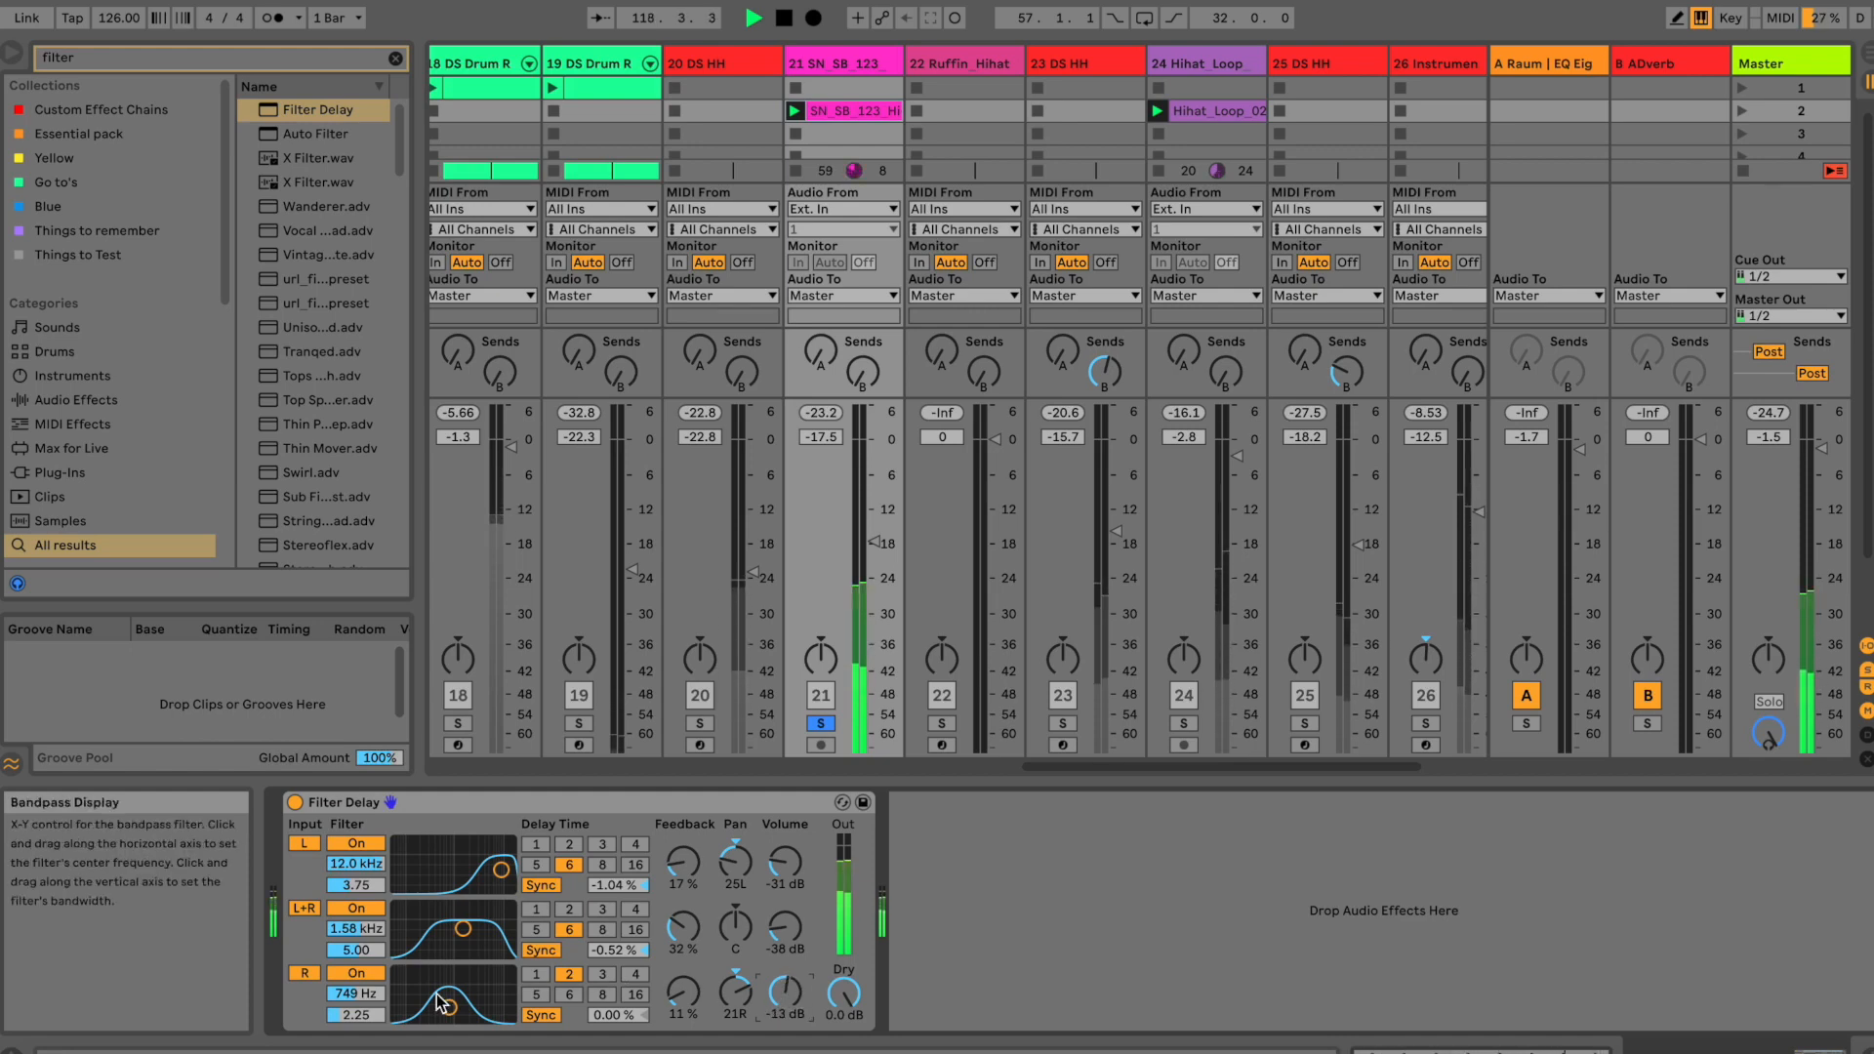
left_click_drag(446, 1008, 461, 1000)
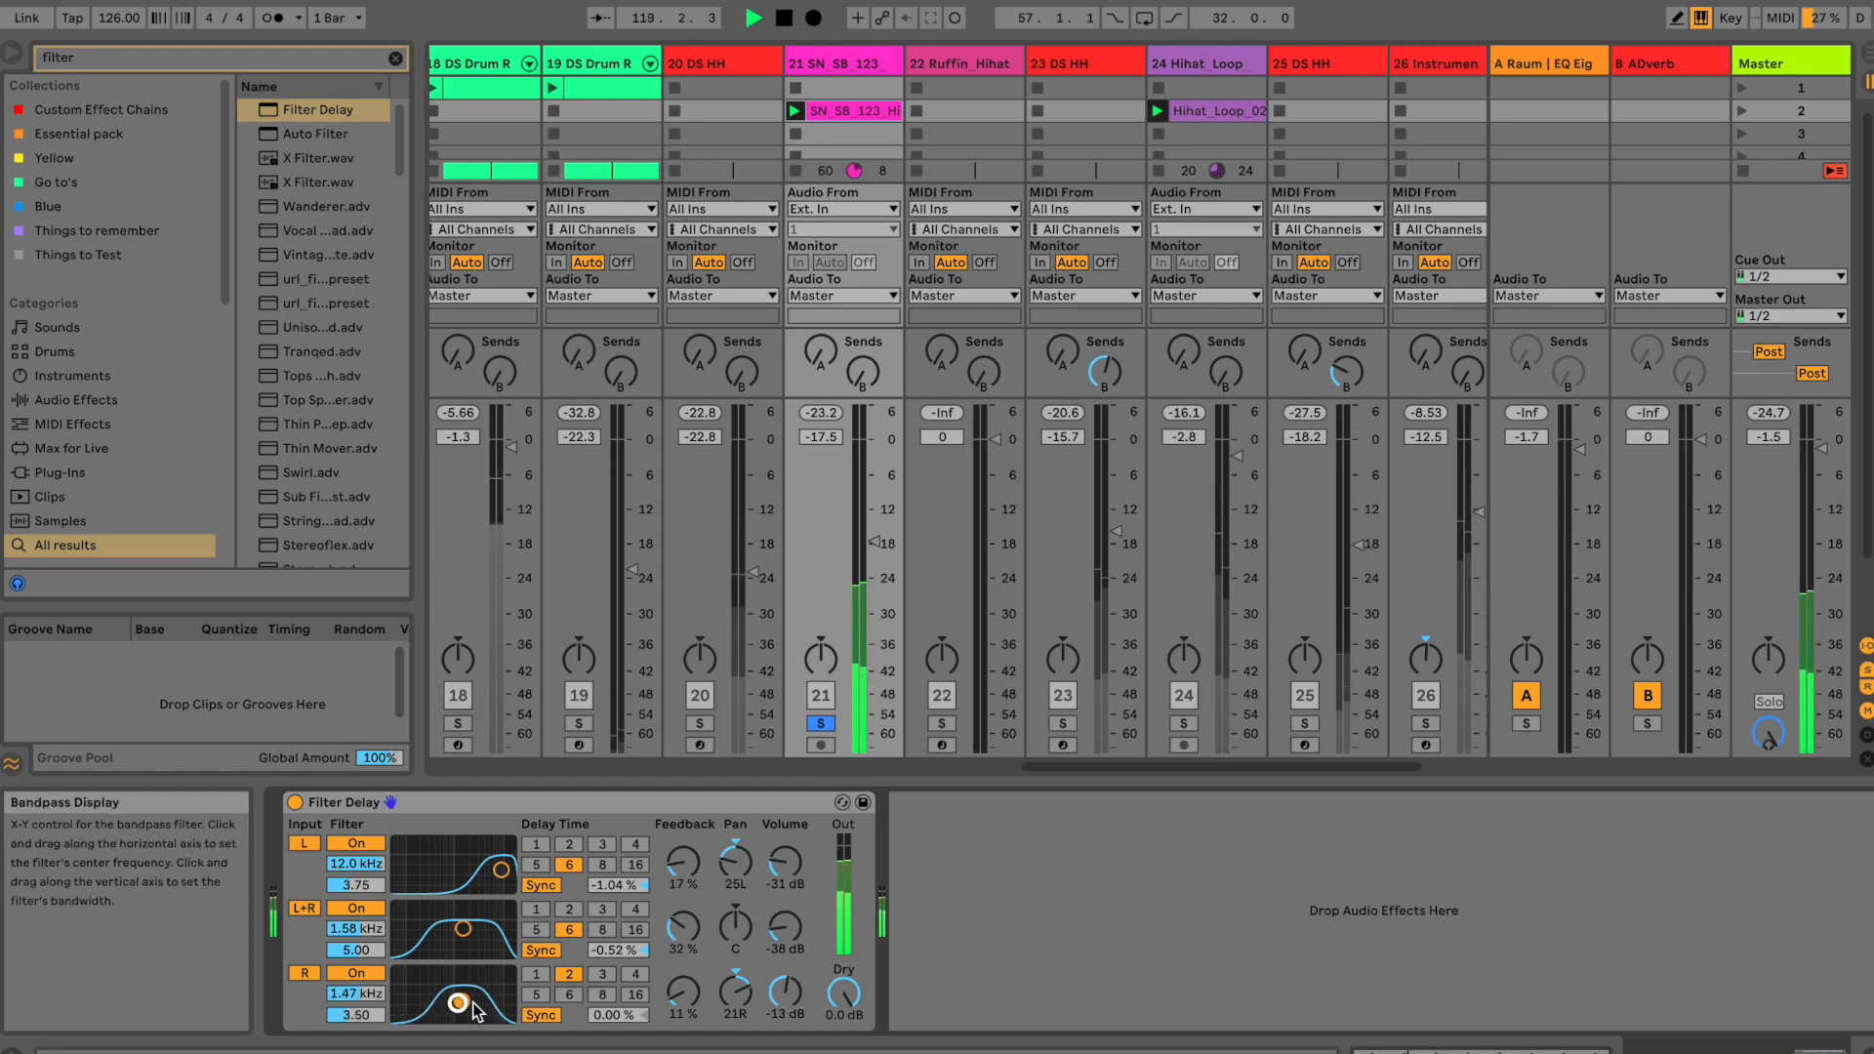
left_click(570, 995)
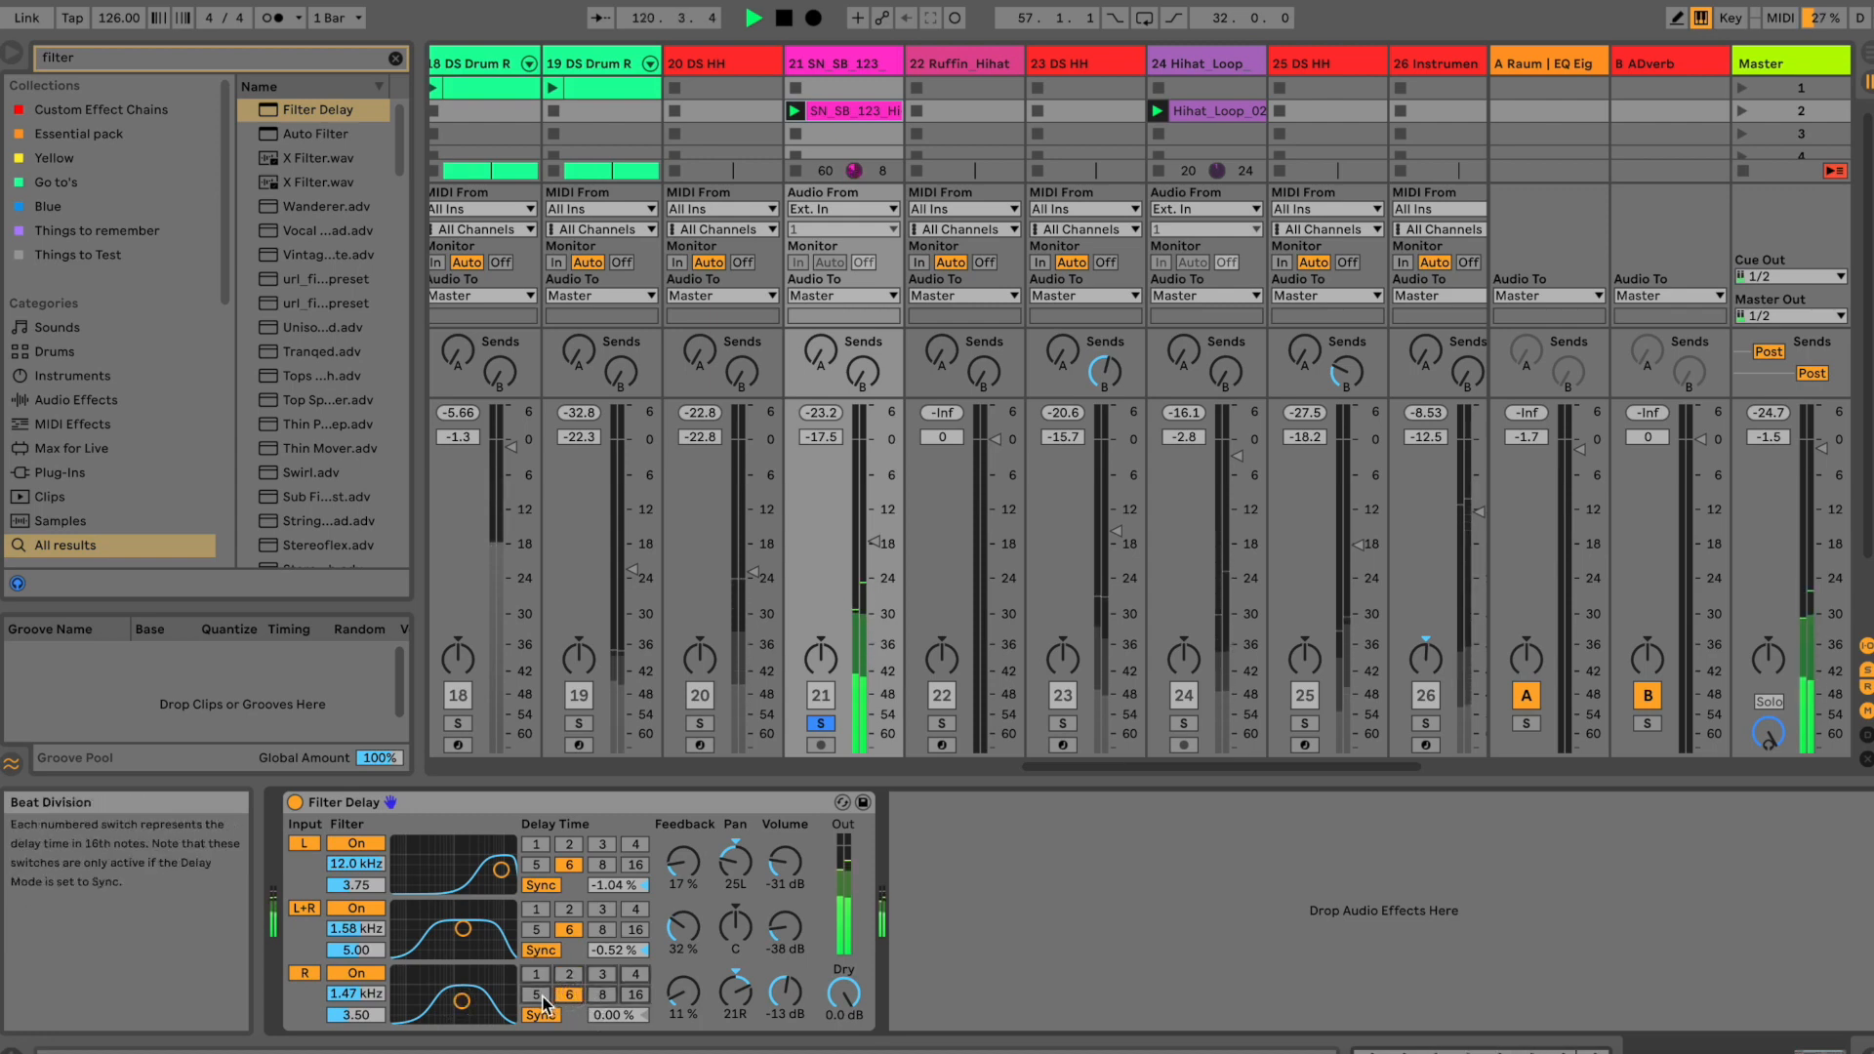
left_click(539, 995)
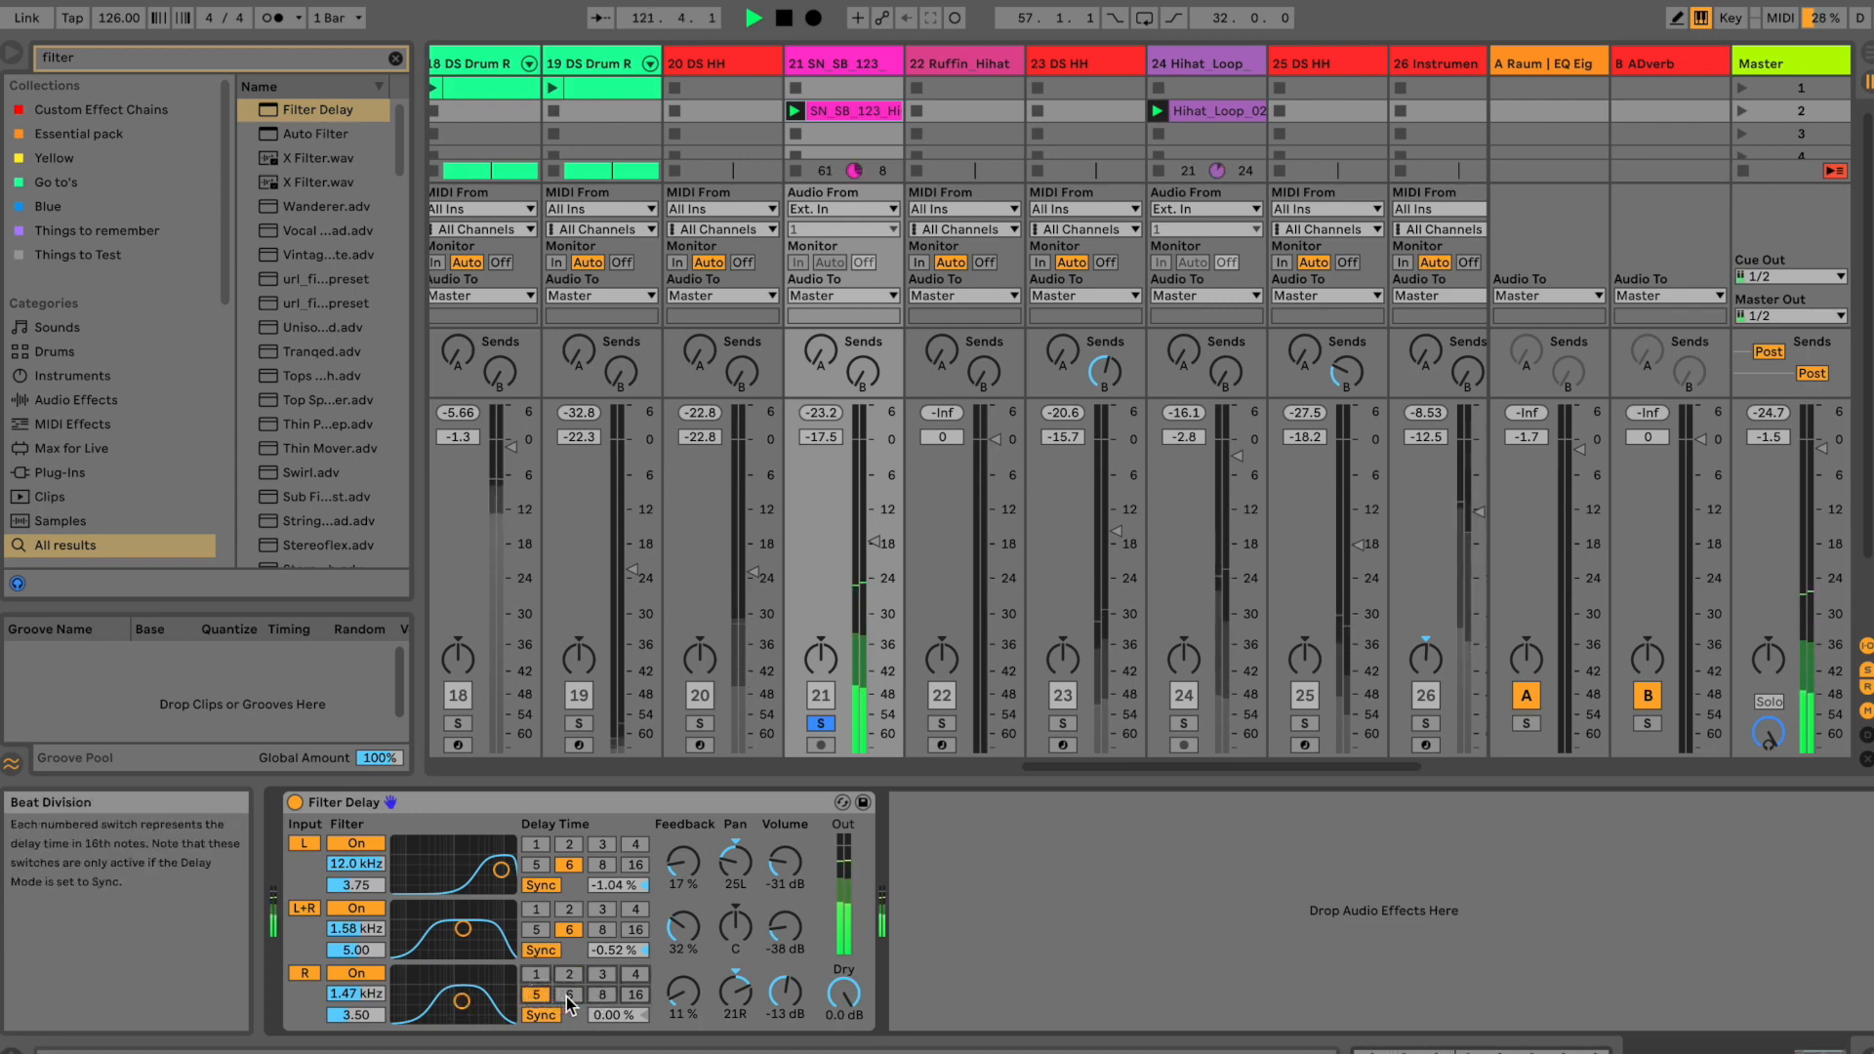
left_click(603, 974)
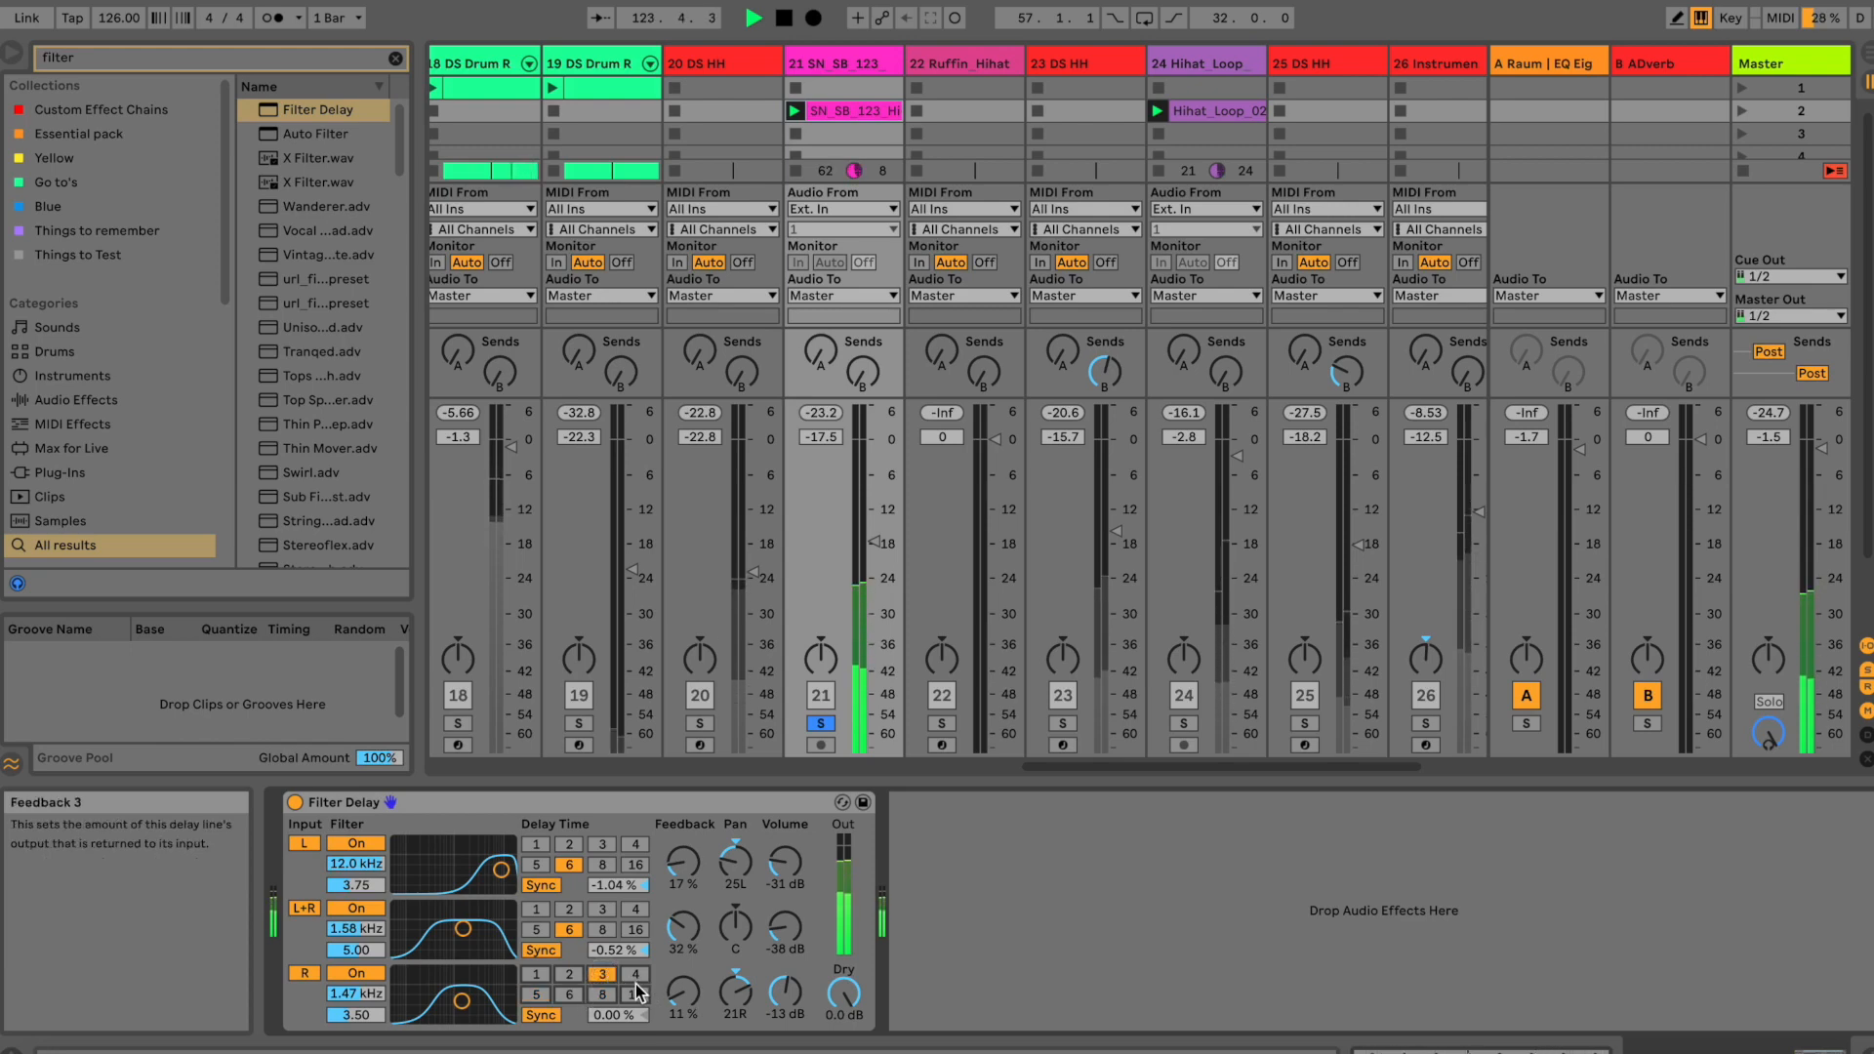
Step: Set the R delay line's feedback to 17%, its pan to 25R and its delay time to 6 sixteenths
left_click_drag(688, 996, 688, 986)
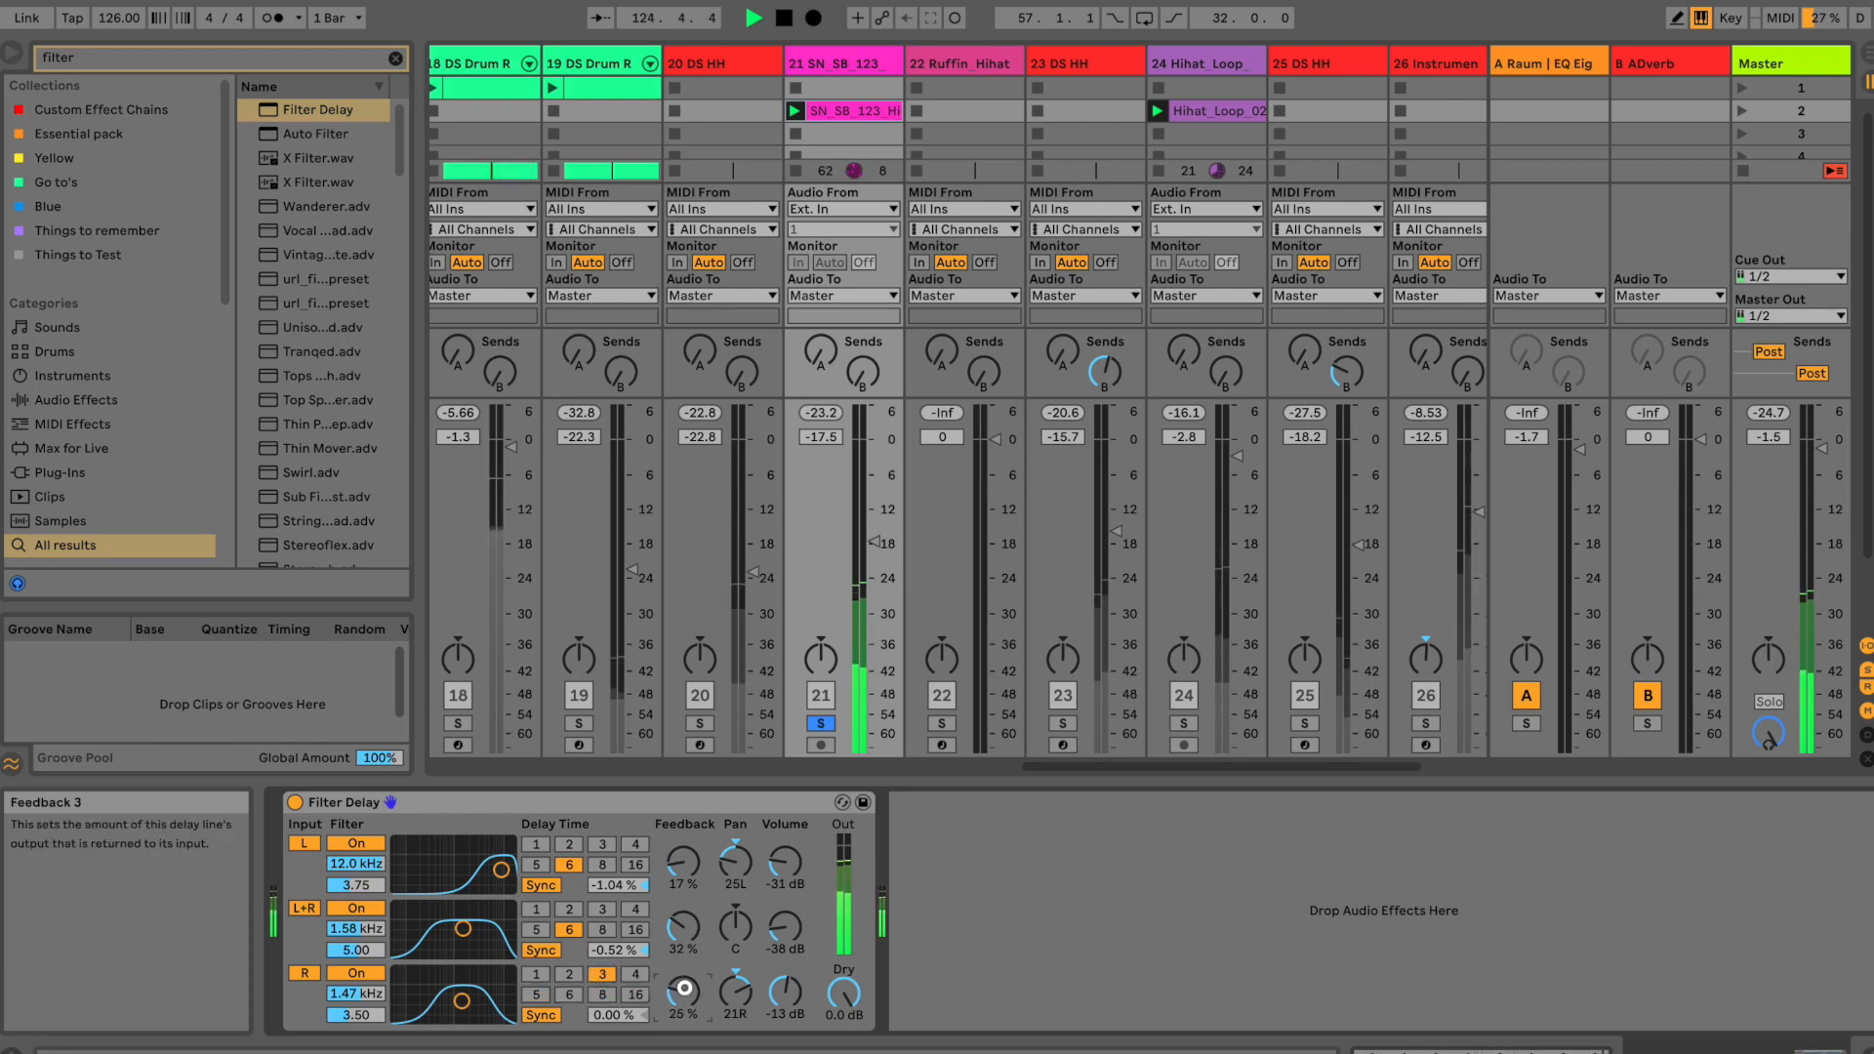
left_click_drag(684, 988, 747, 989)
left_click(609, 993)
left_click(576, 995)
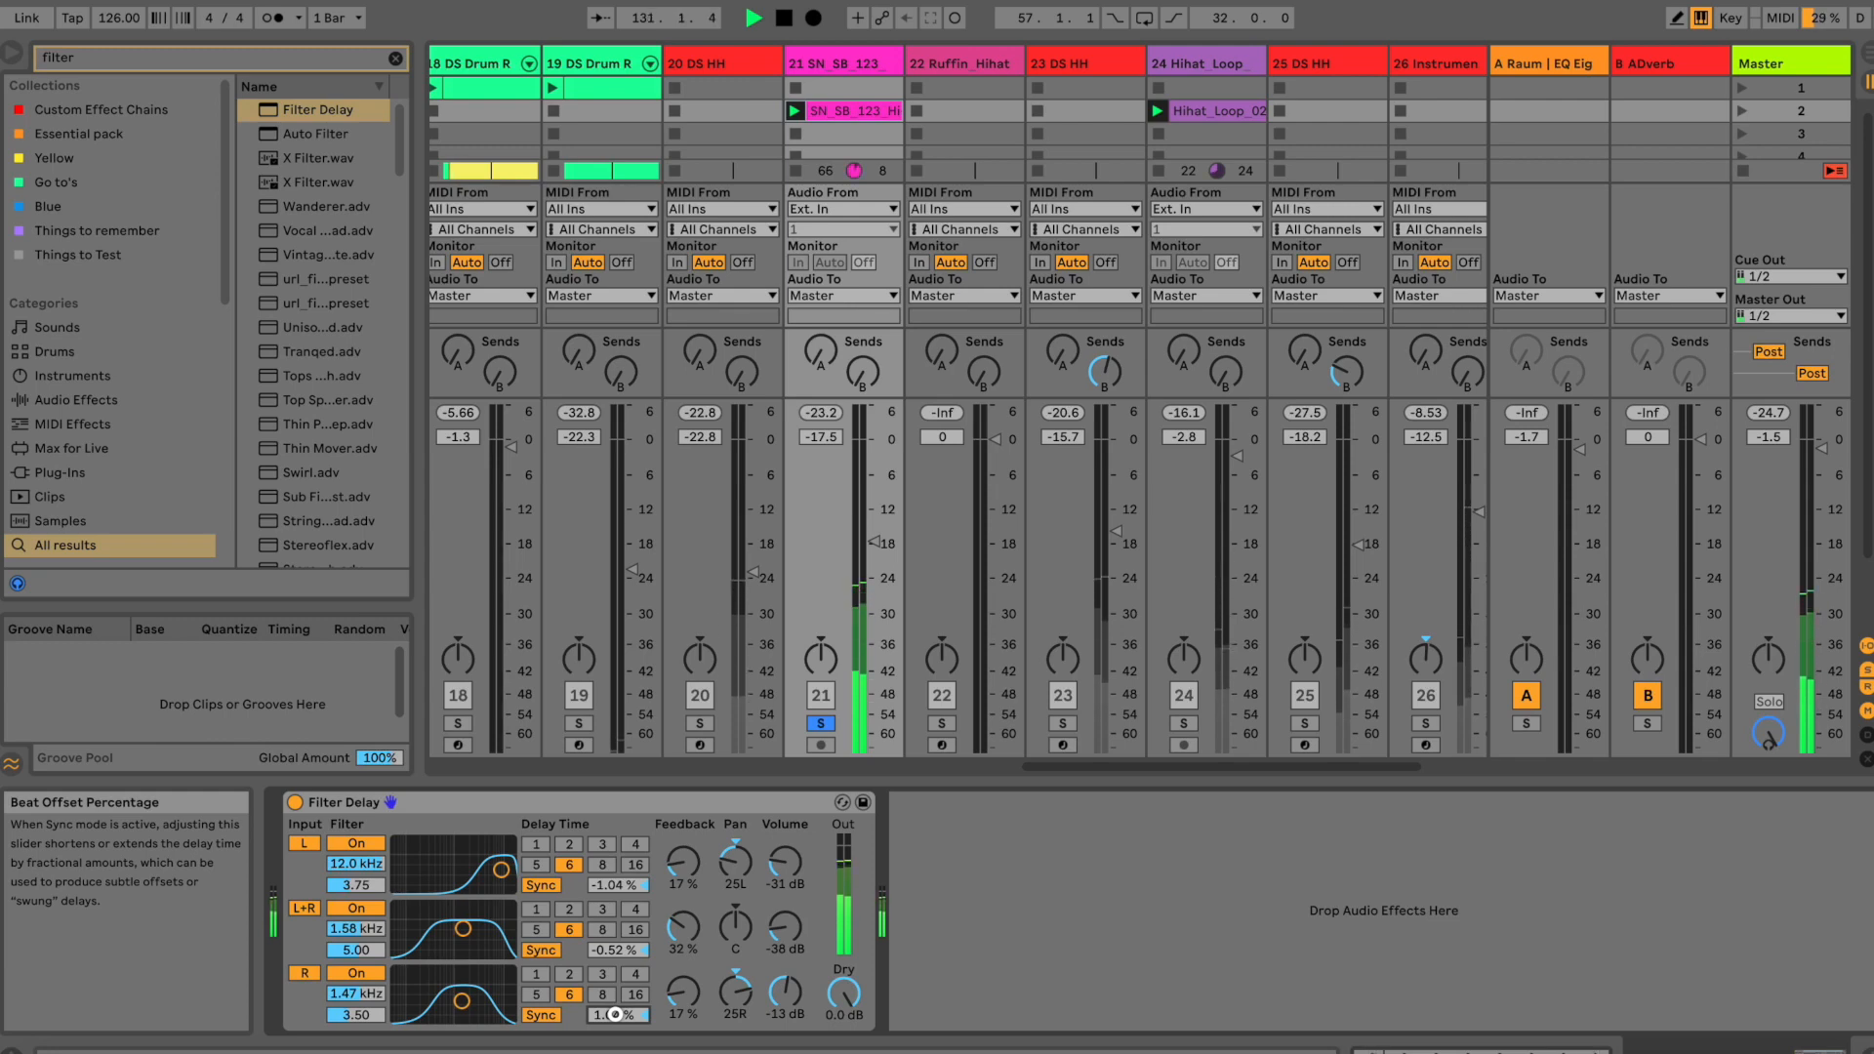
Step: Set the R delay line to 857 Hz, 4.75, 1.04% beat offset and -26 dB, and the L+R line's volume to -35 dB
left_click_drag(462, 1002, 451, 995)
left_click_drag(781, 991, 781, 1005)
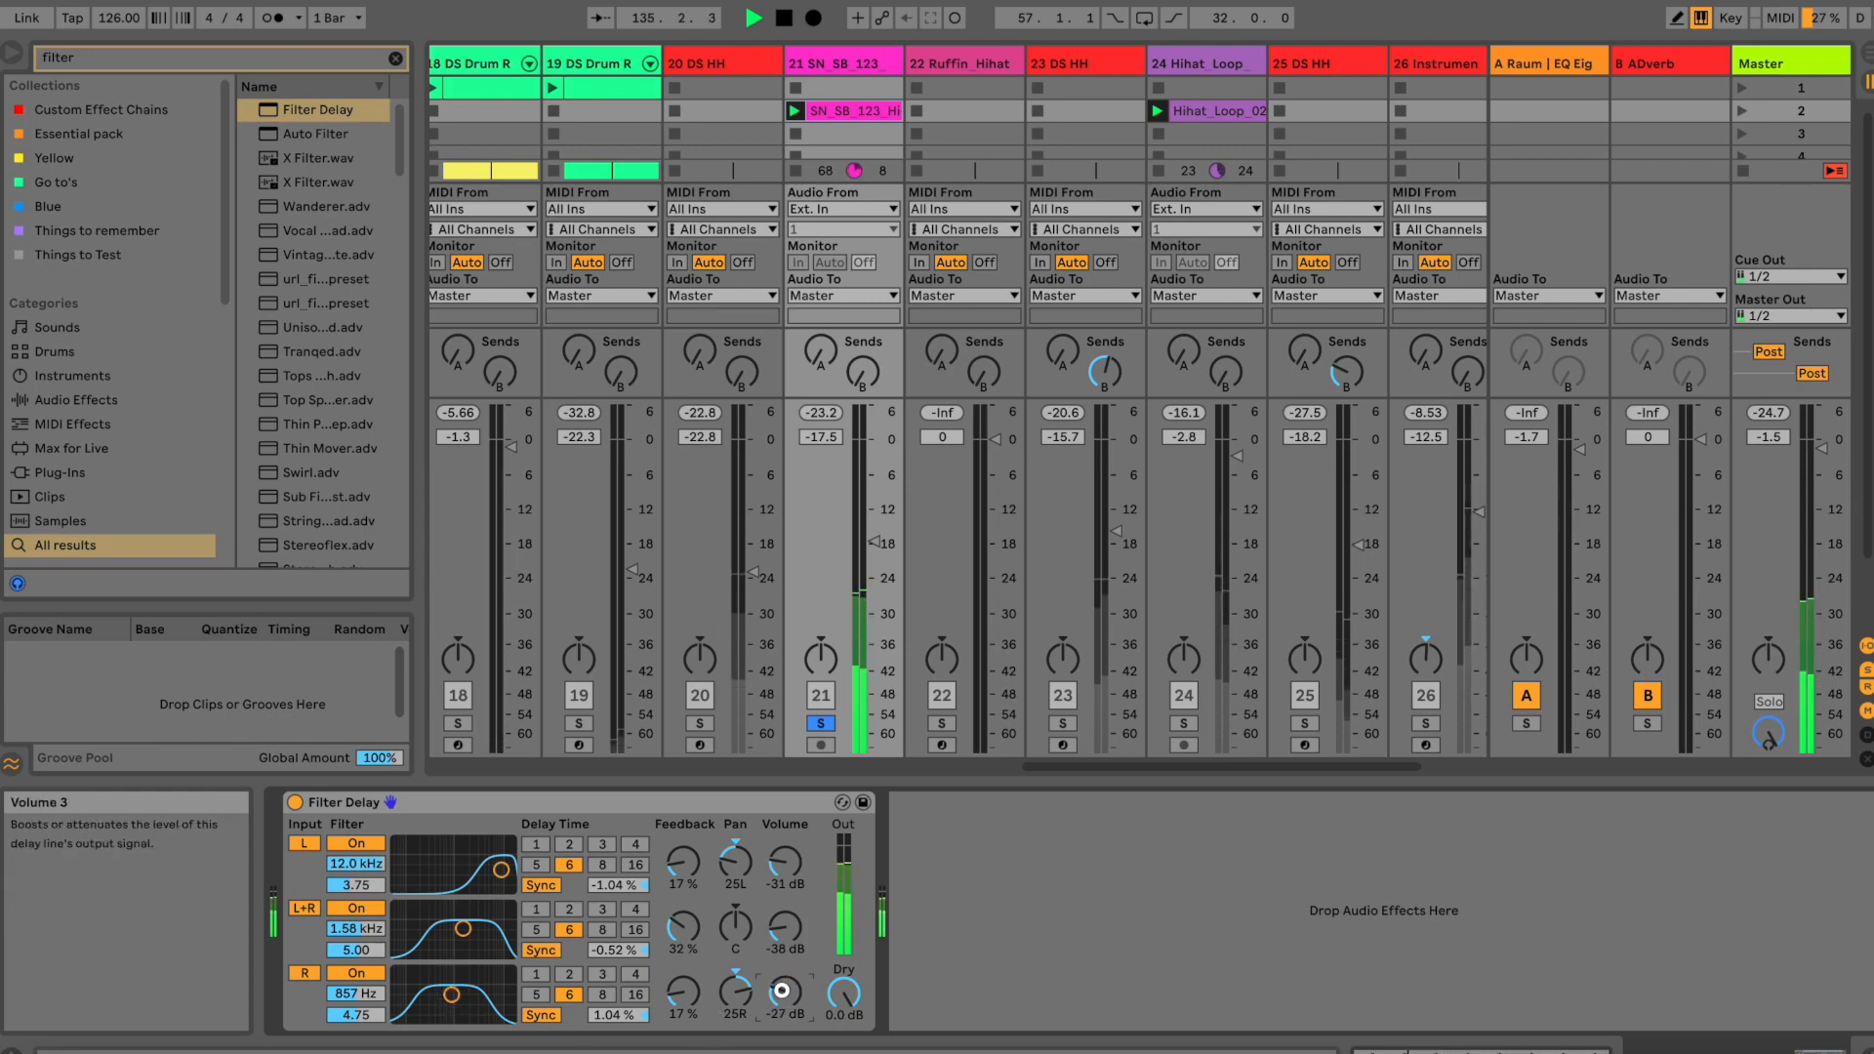
left_click_drag(781, 990, 781, 933)
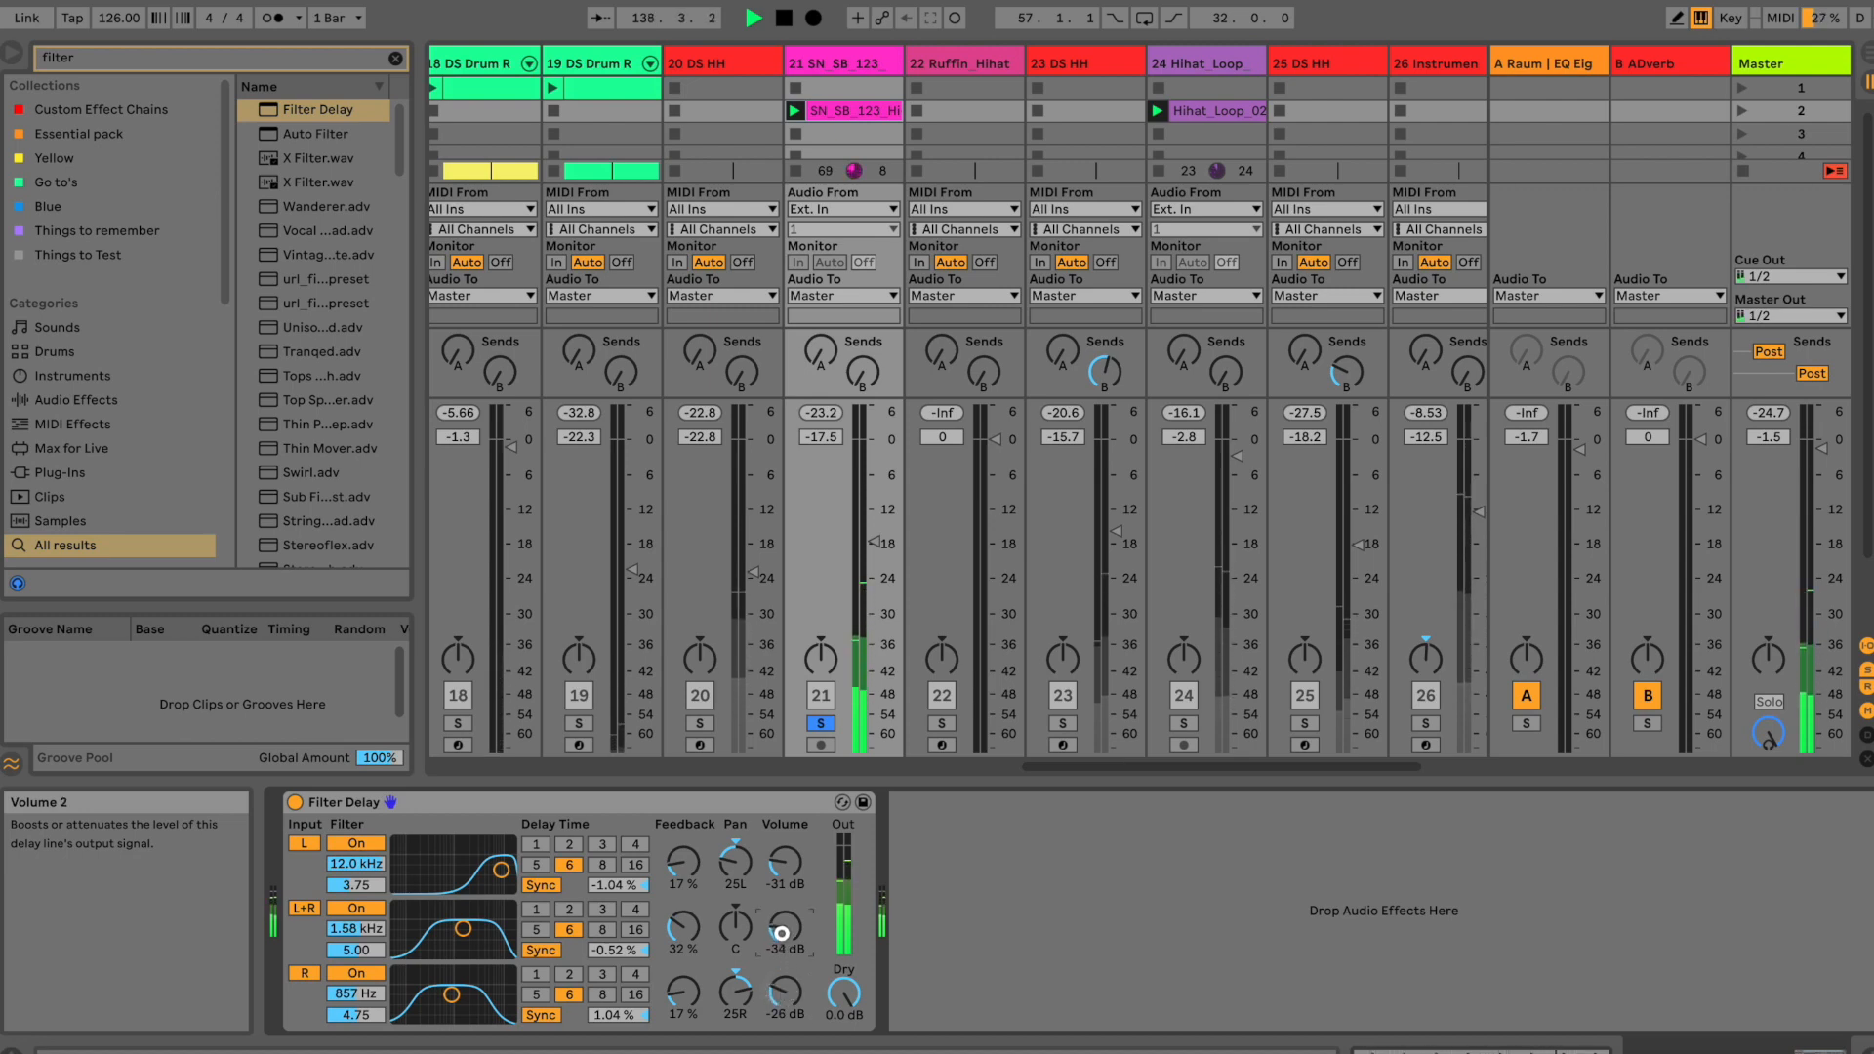
left_click_drag(781, 934, 782, 934)
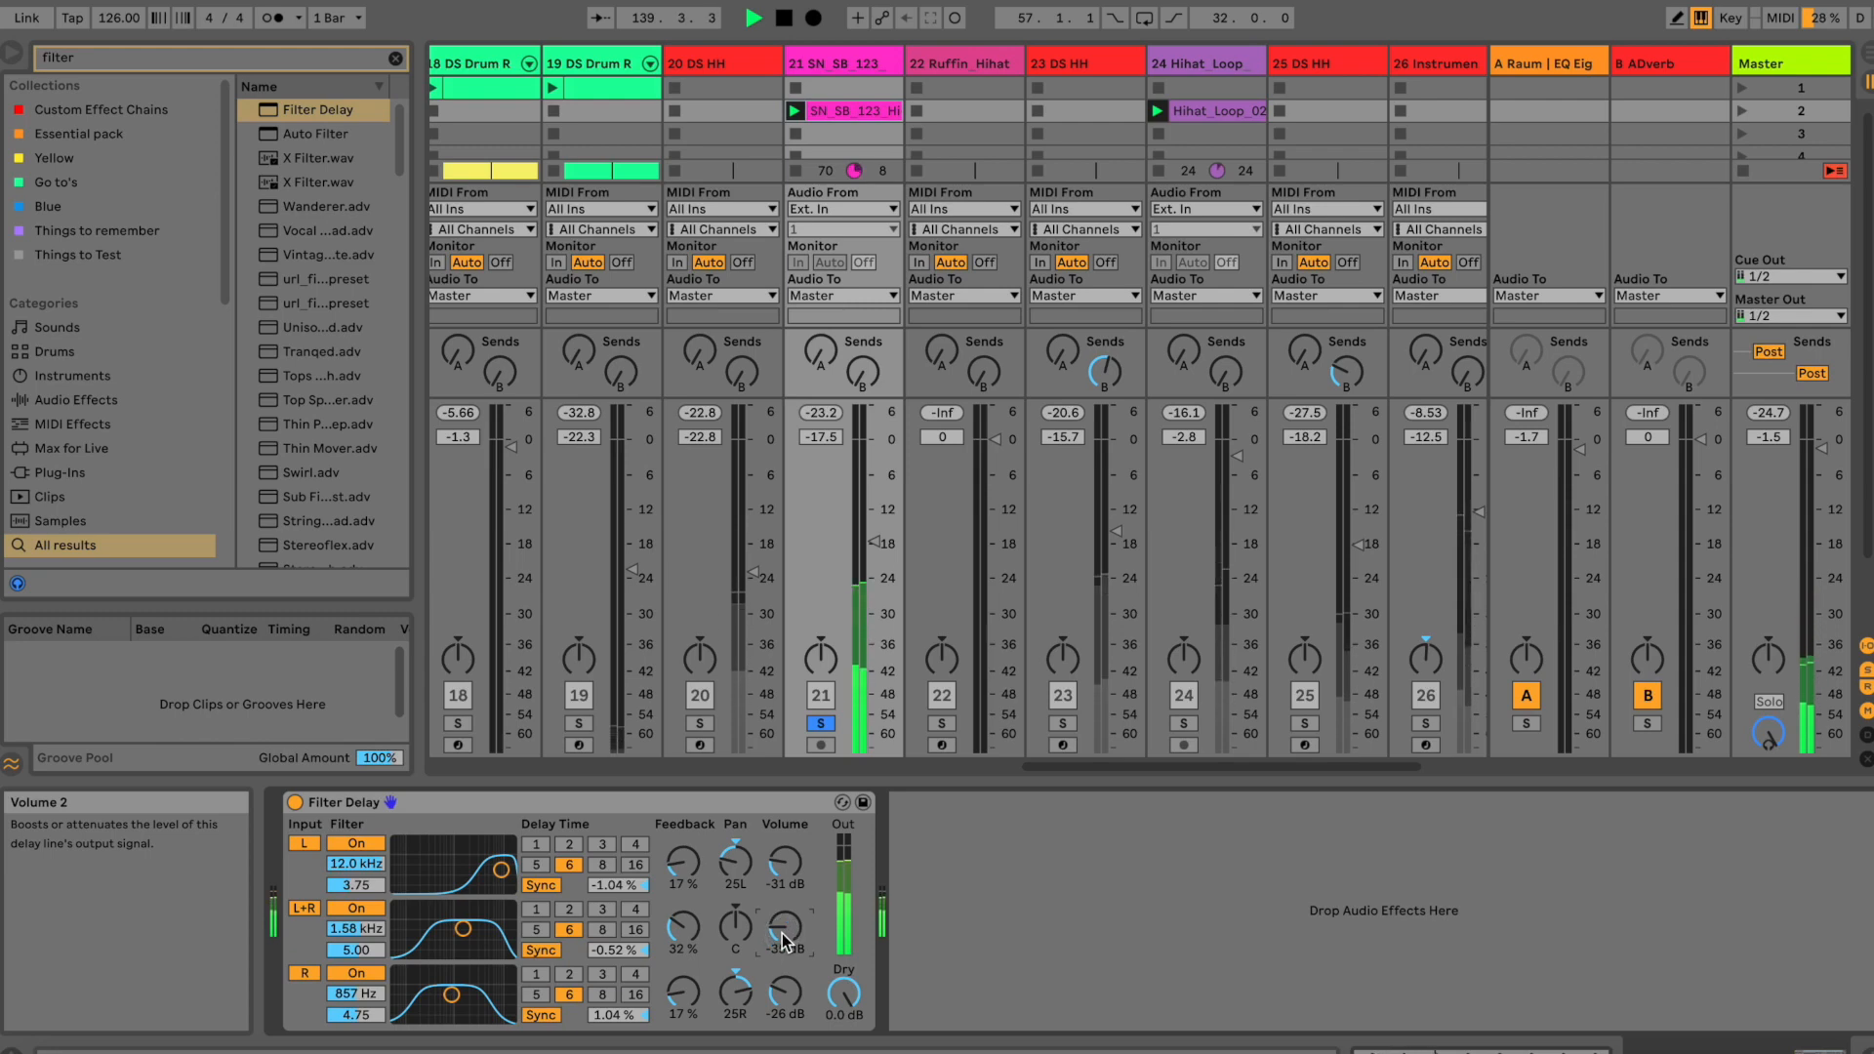
Step: Compare the track 21 hi-hat loop with the Filter Delay bypassed and re-enabled
key("space")
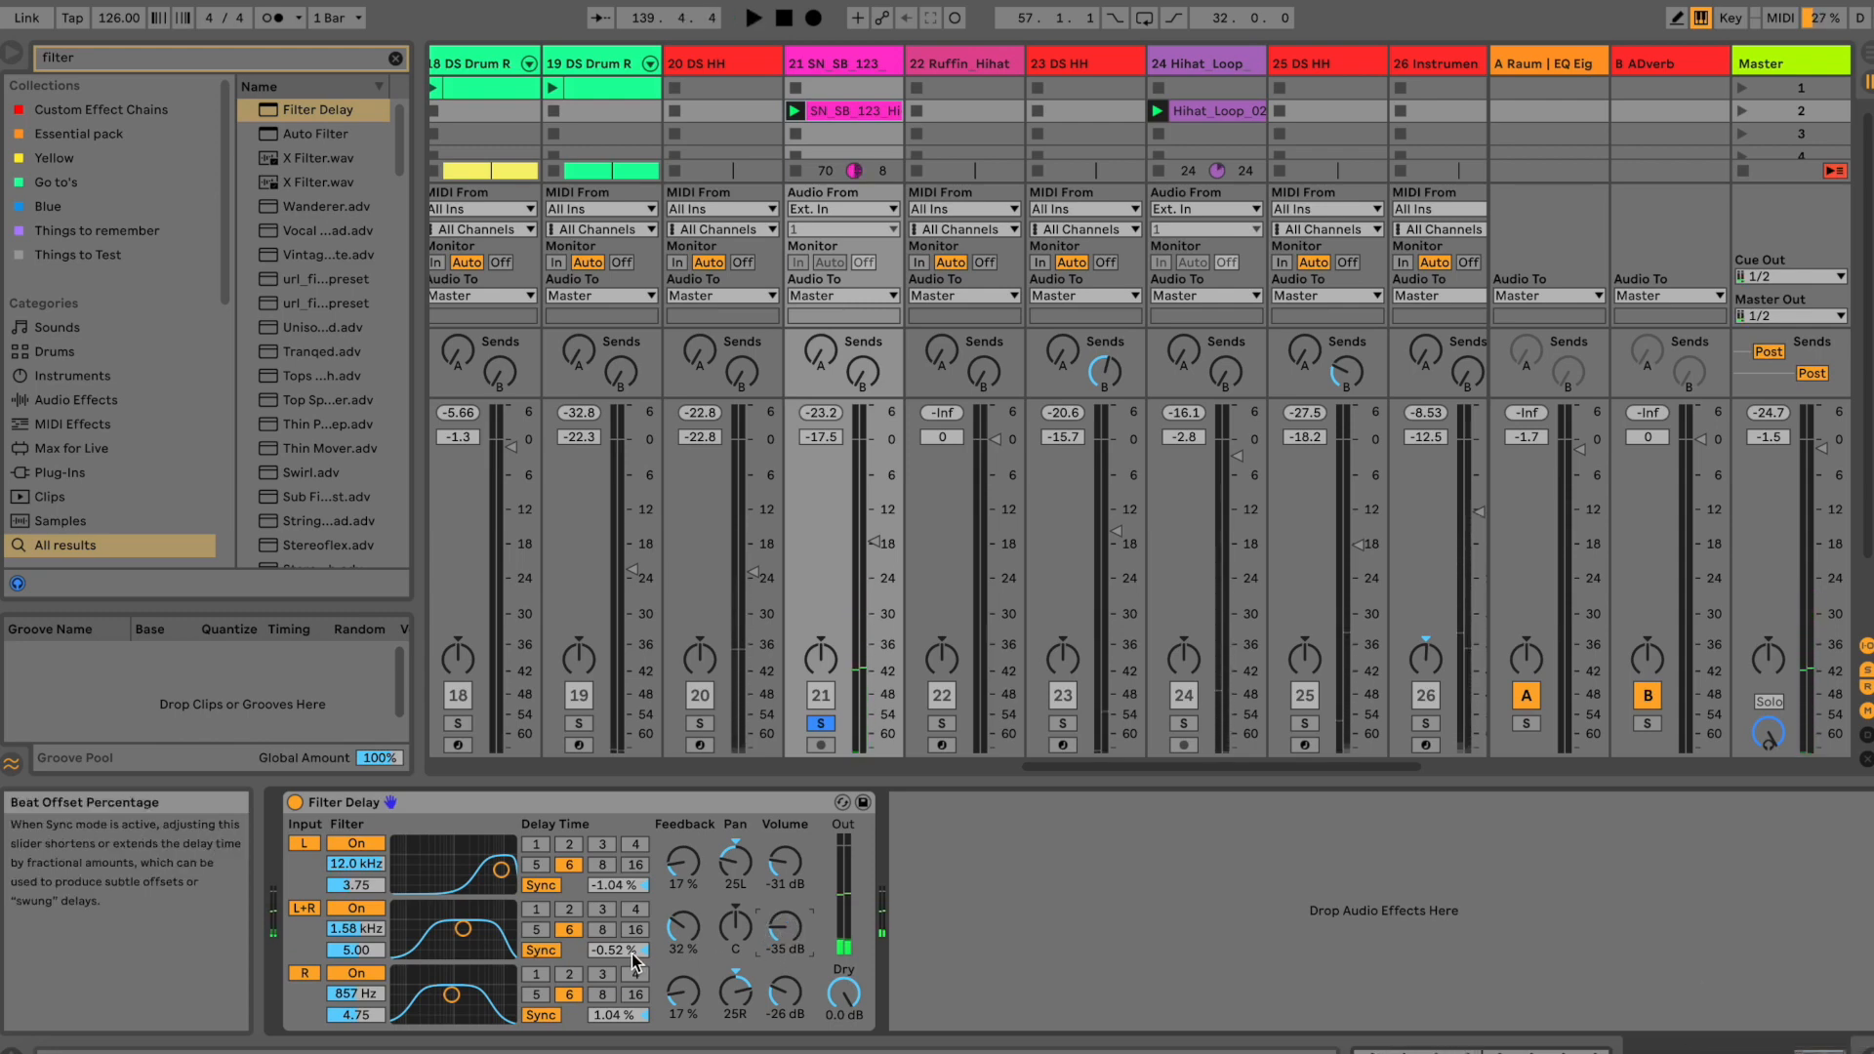
left_click(295, 802)
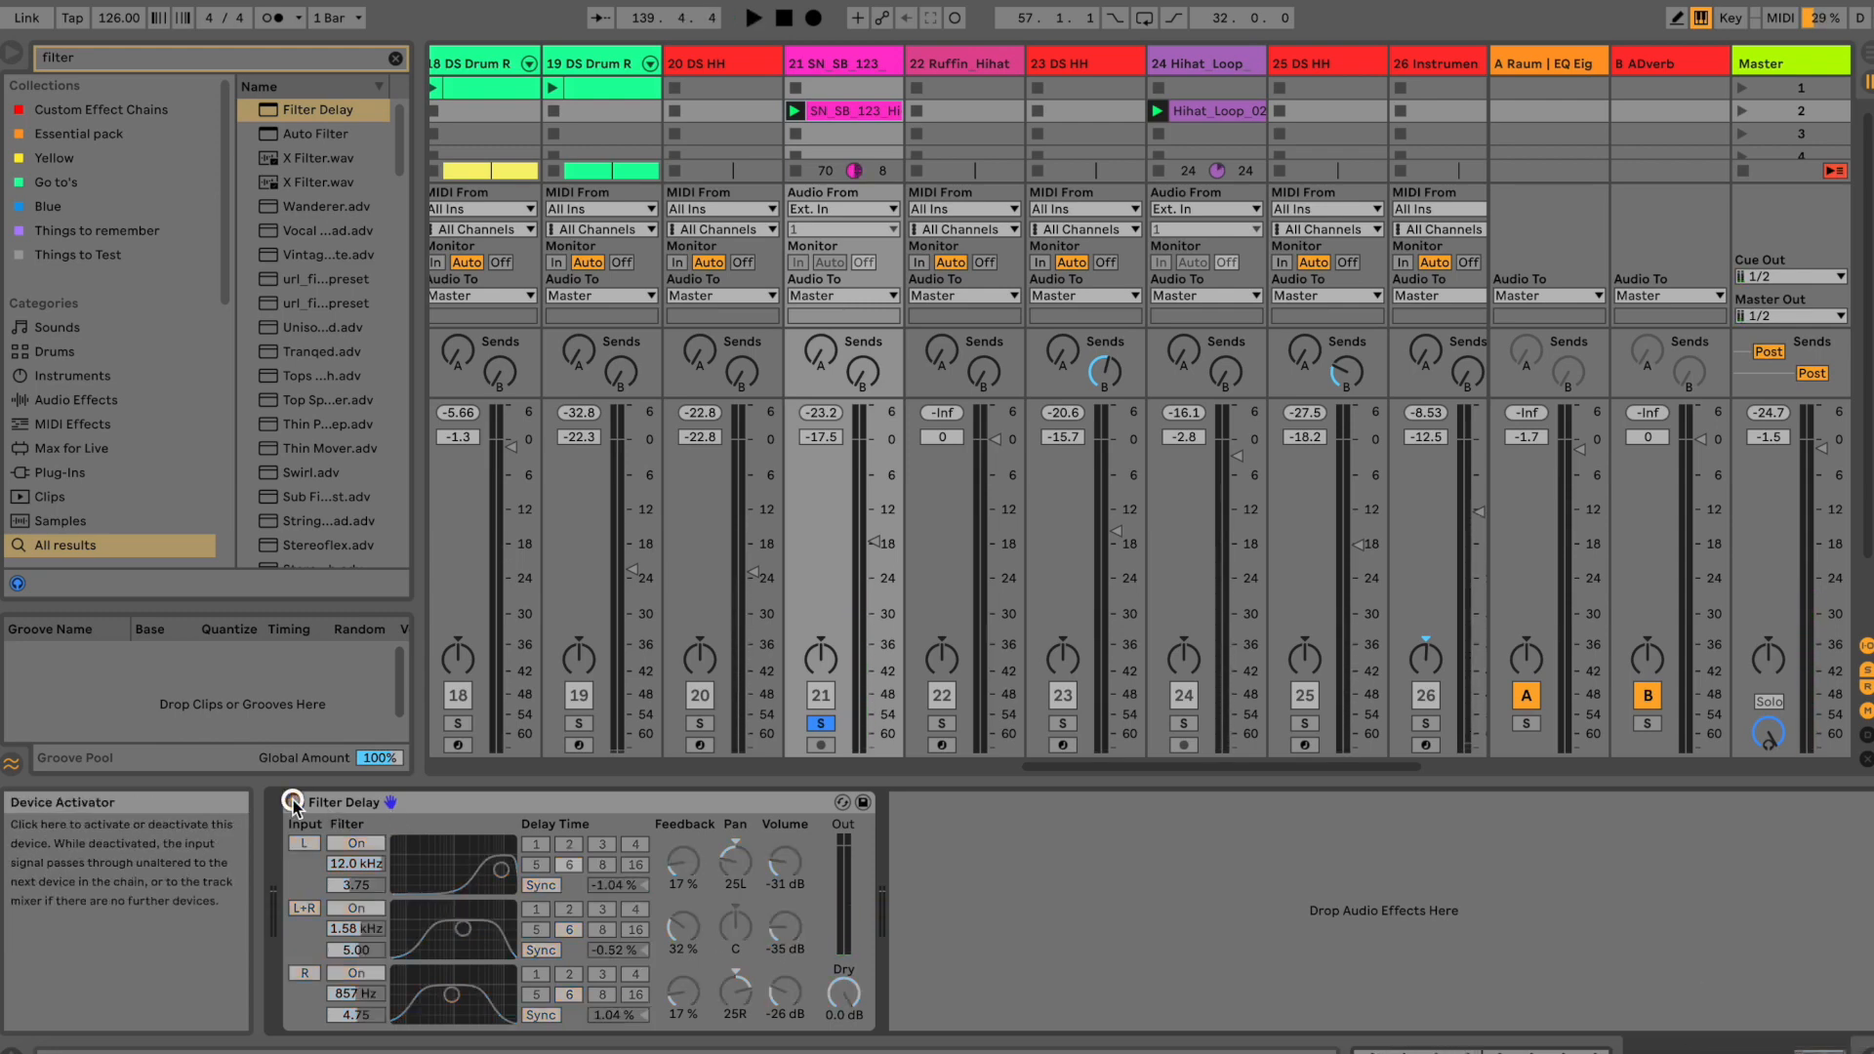
key("space")
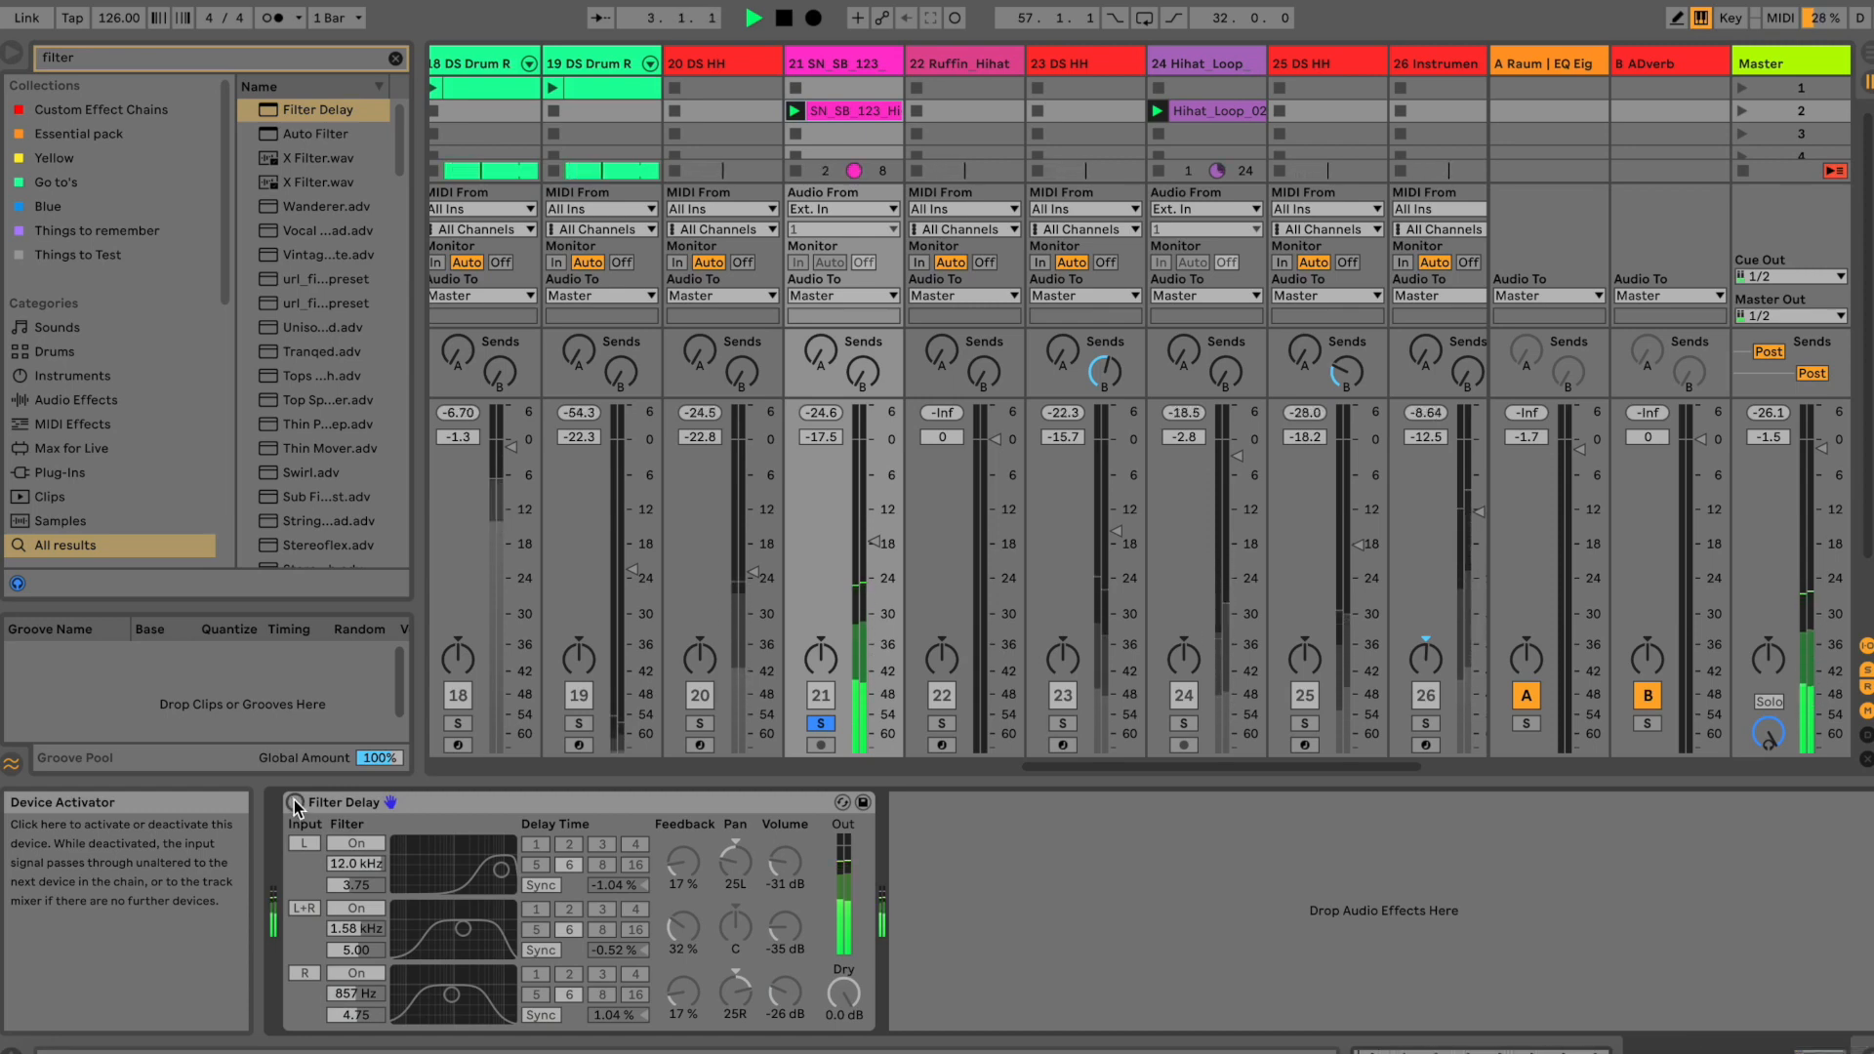
left_click(295, 804)
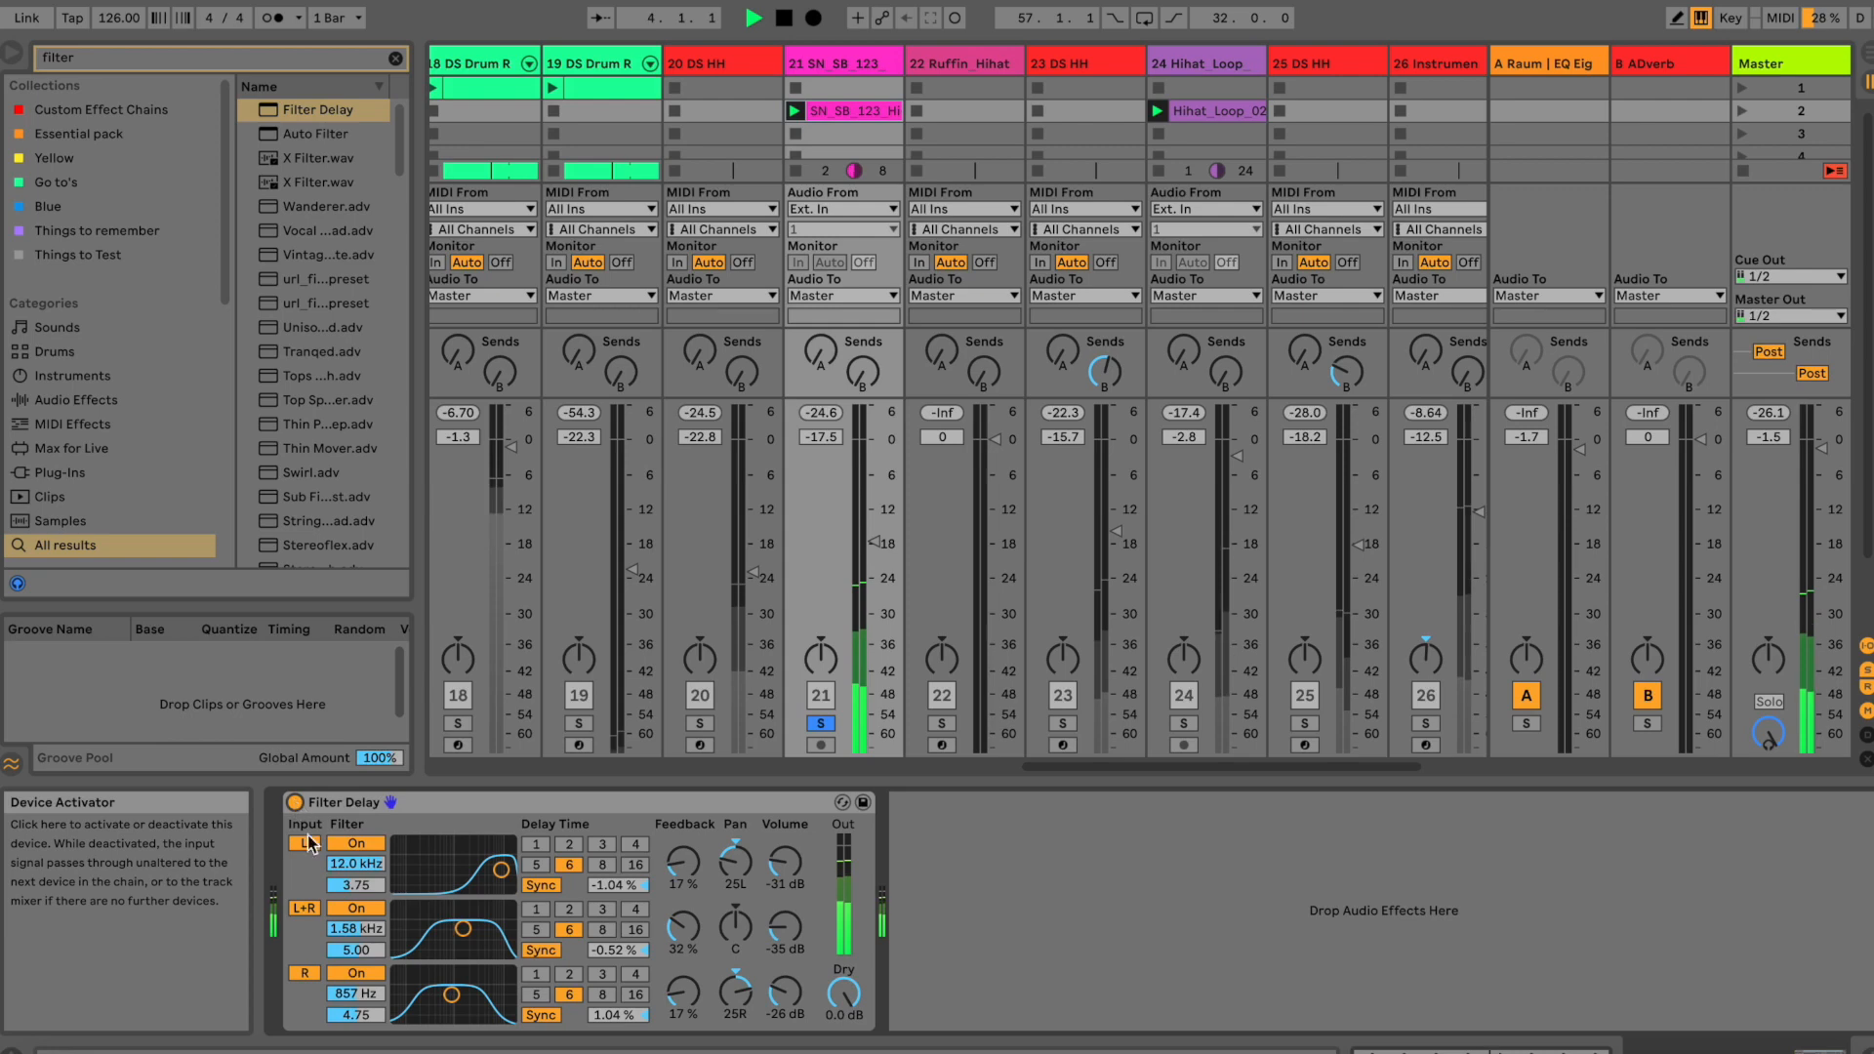
Step: Lower the L line to -42 dB and 14% feedback, the R line to -35 dB, and the L+R line's feedback to 13%
mouse_move(845, 994)
left_mouse_down()
mouse_move(846, 1035)
mouse_move(846, 961)
left_mouse_up()
left_click_drag(788, 867, 788, 866)
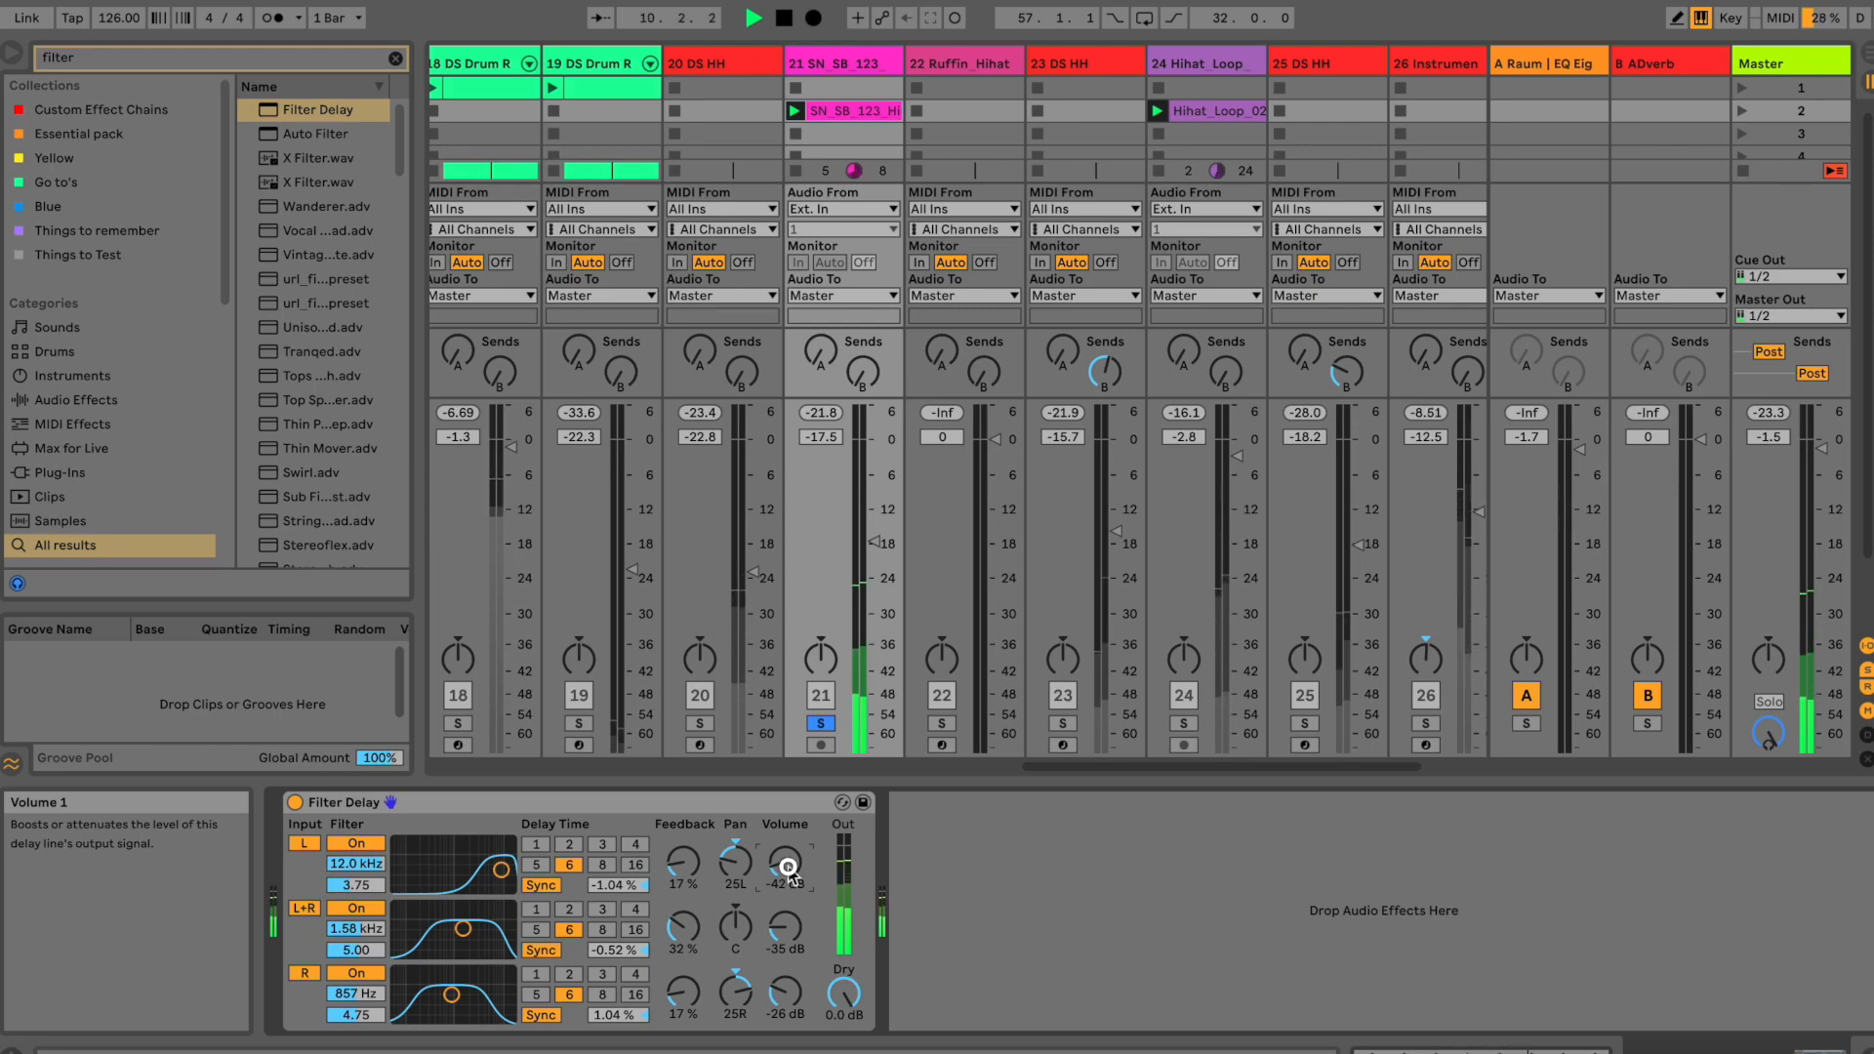
left_click_drag(784, 991, 784, 1000)
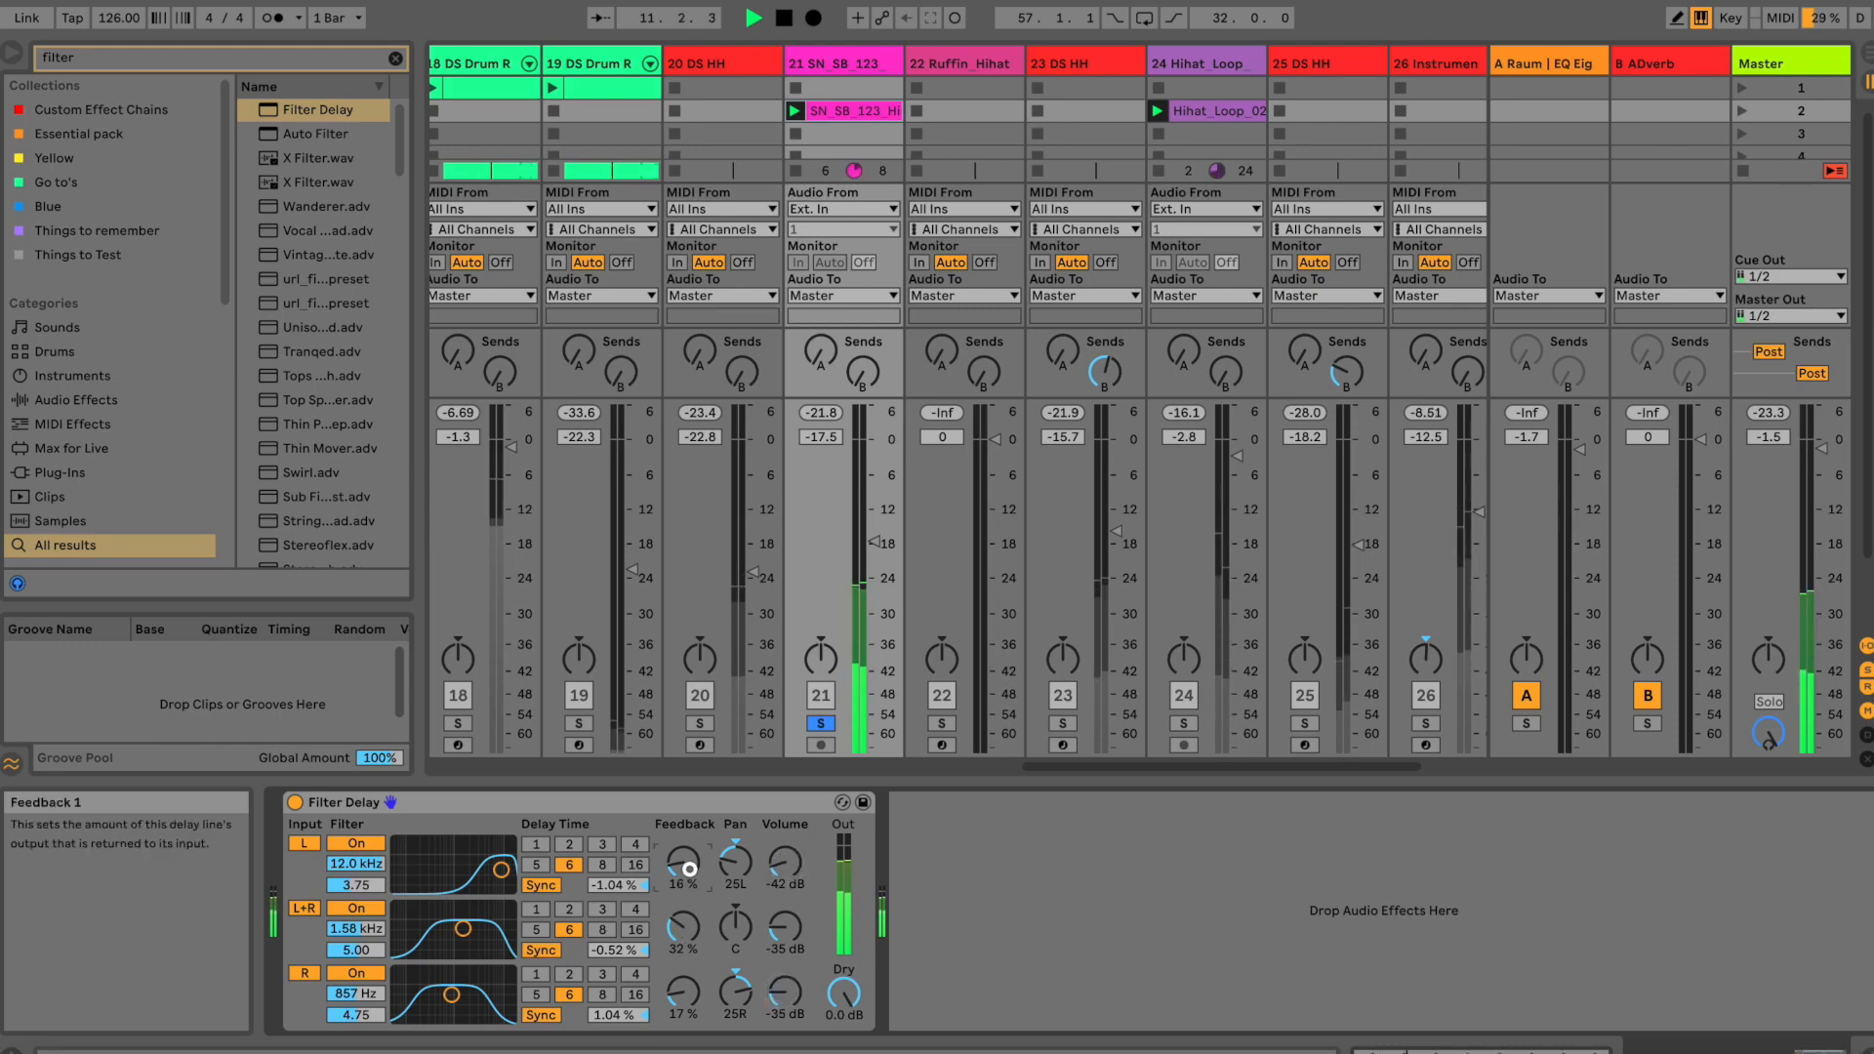
left_click_drag(677, 923, 688, 920)
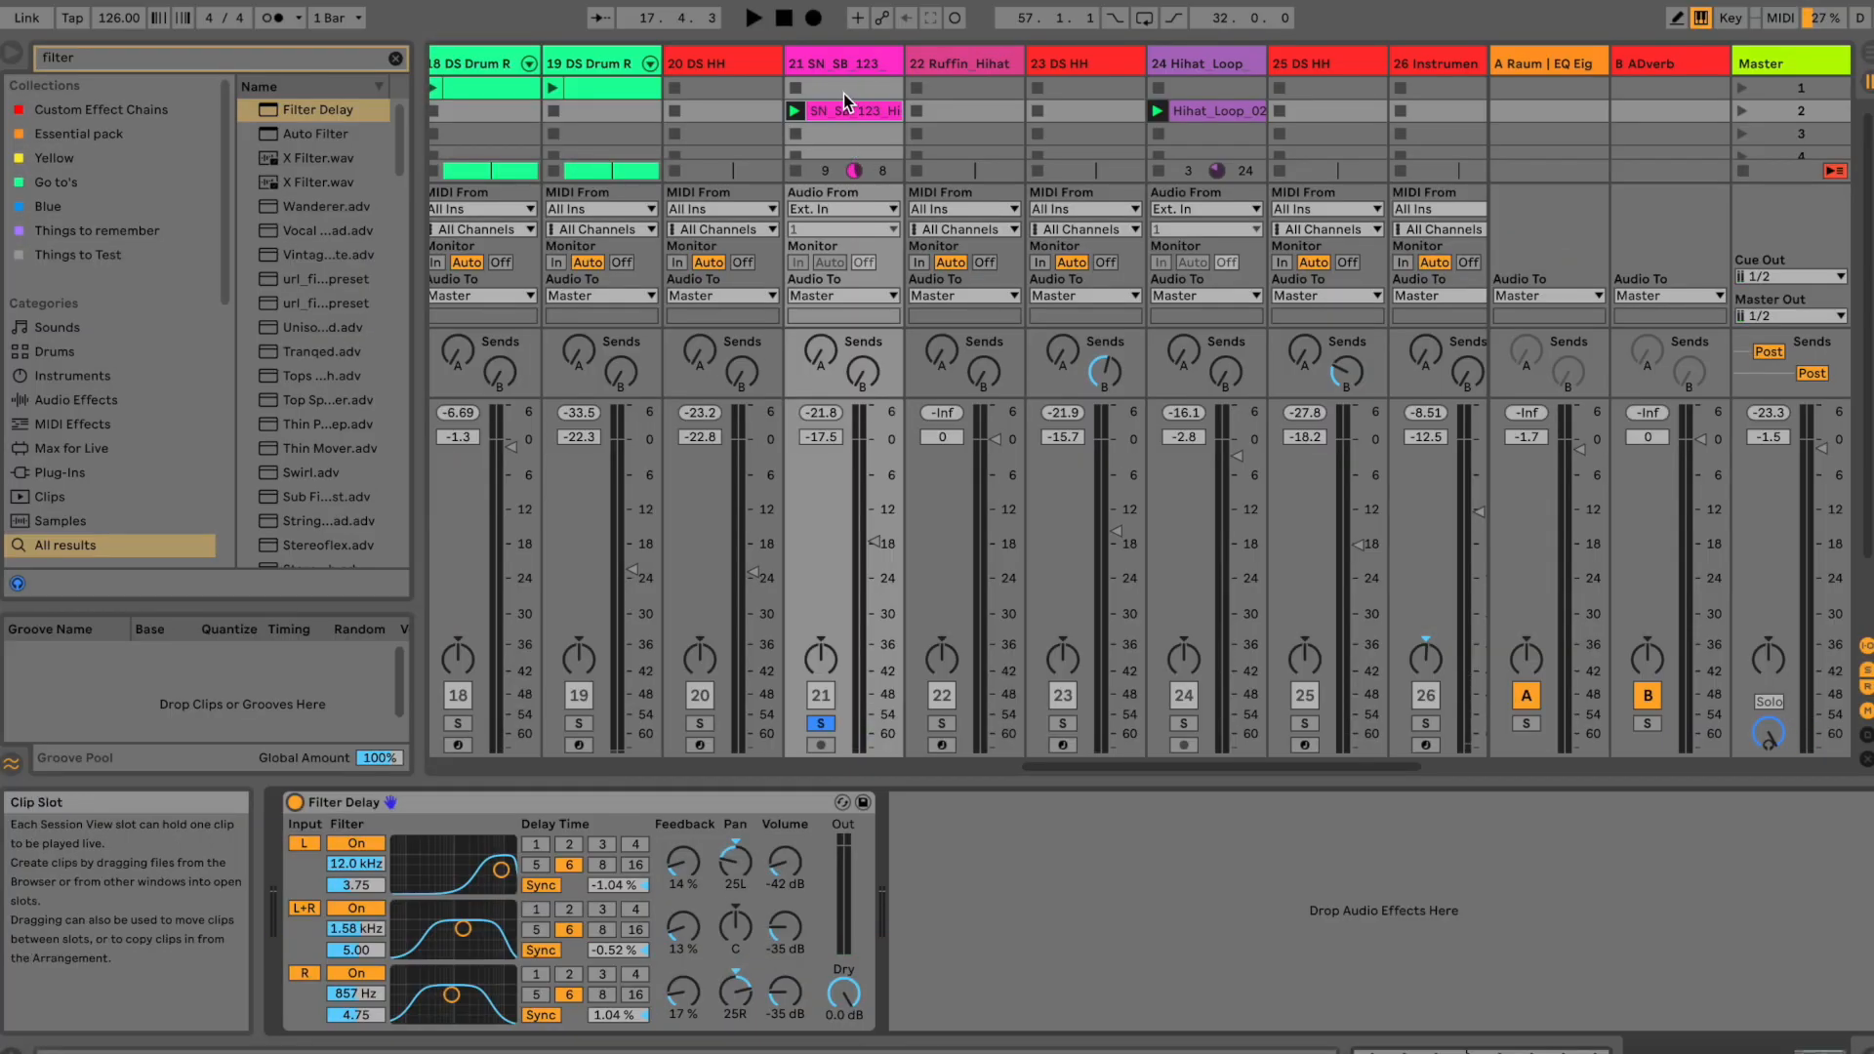
Step: Copy track 21's Filter Delay to the end of the device chain on track 20 DS HH and play that track soloed
left_click(764, 64)
left_click(699, 723)
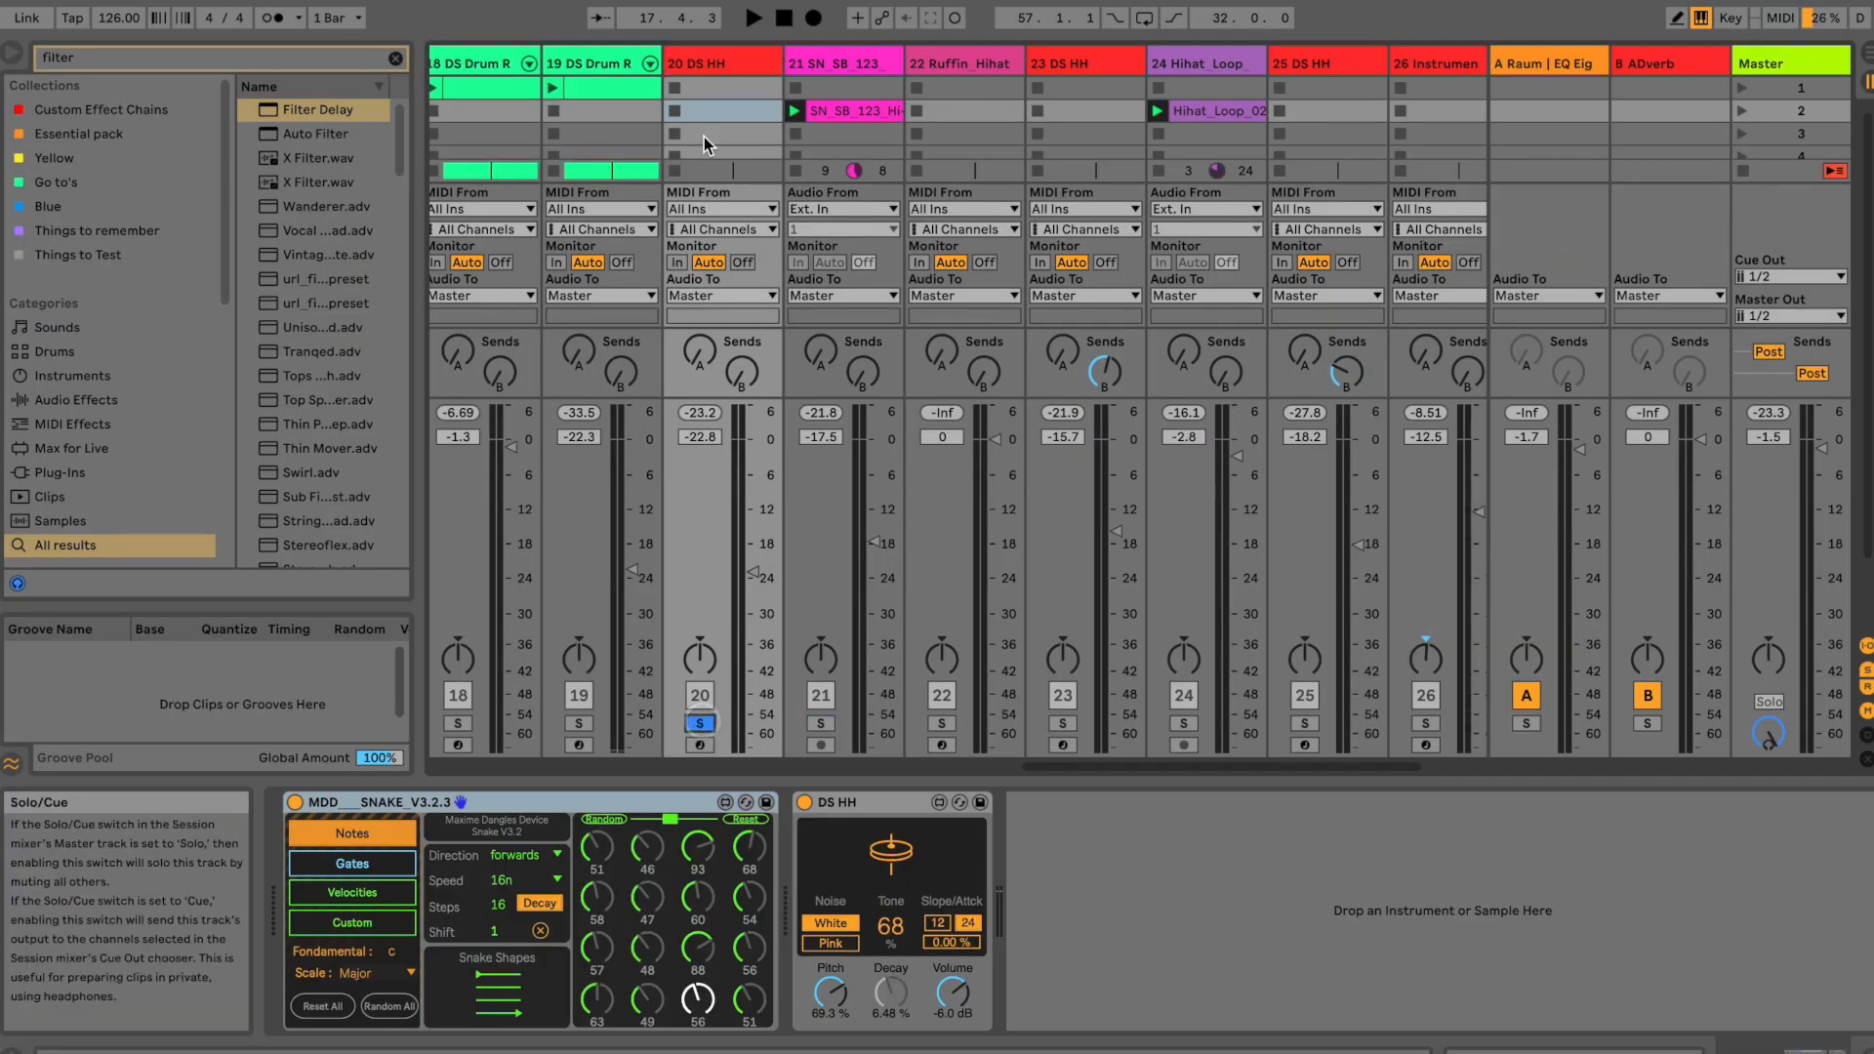
key("space")
left_click(834, 62)
key("space")
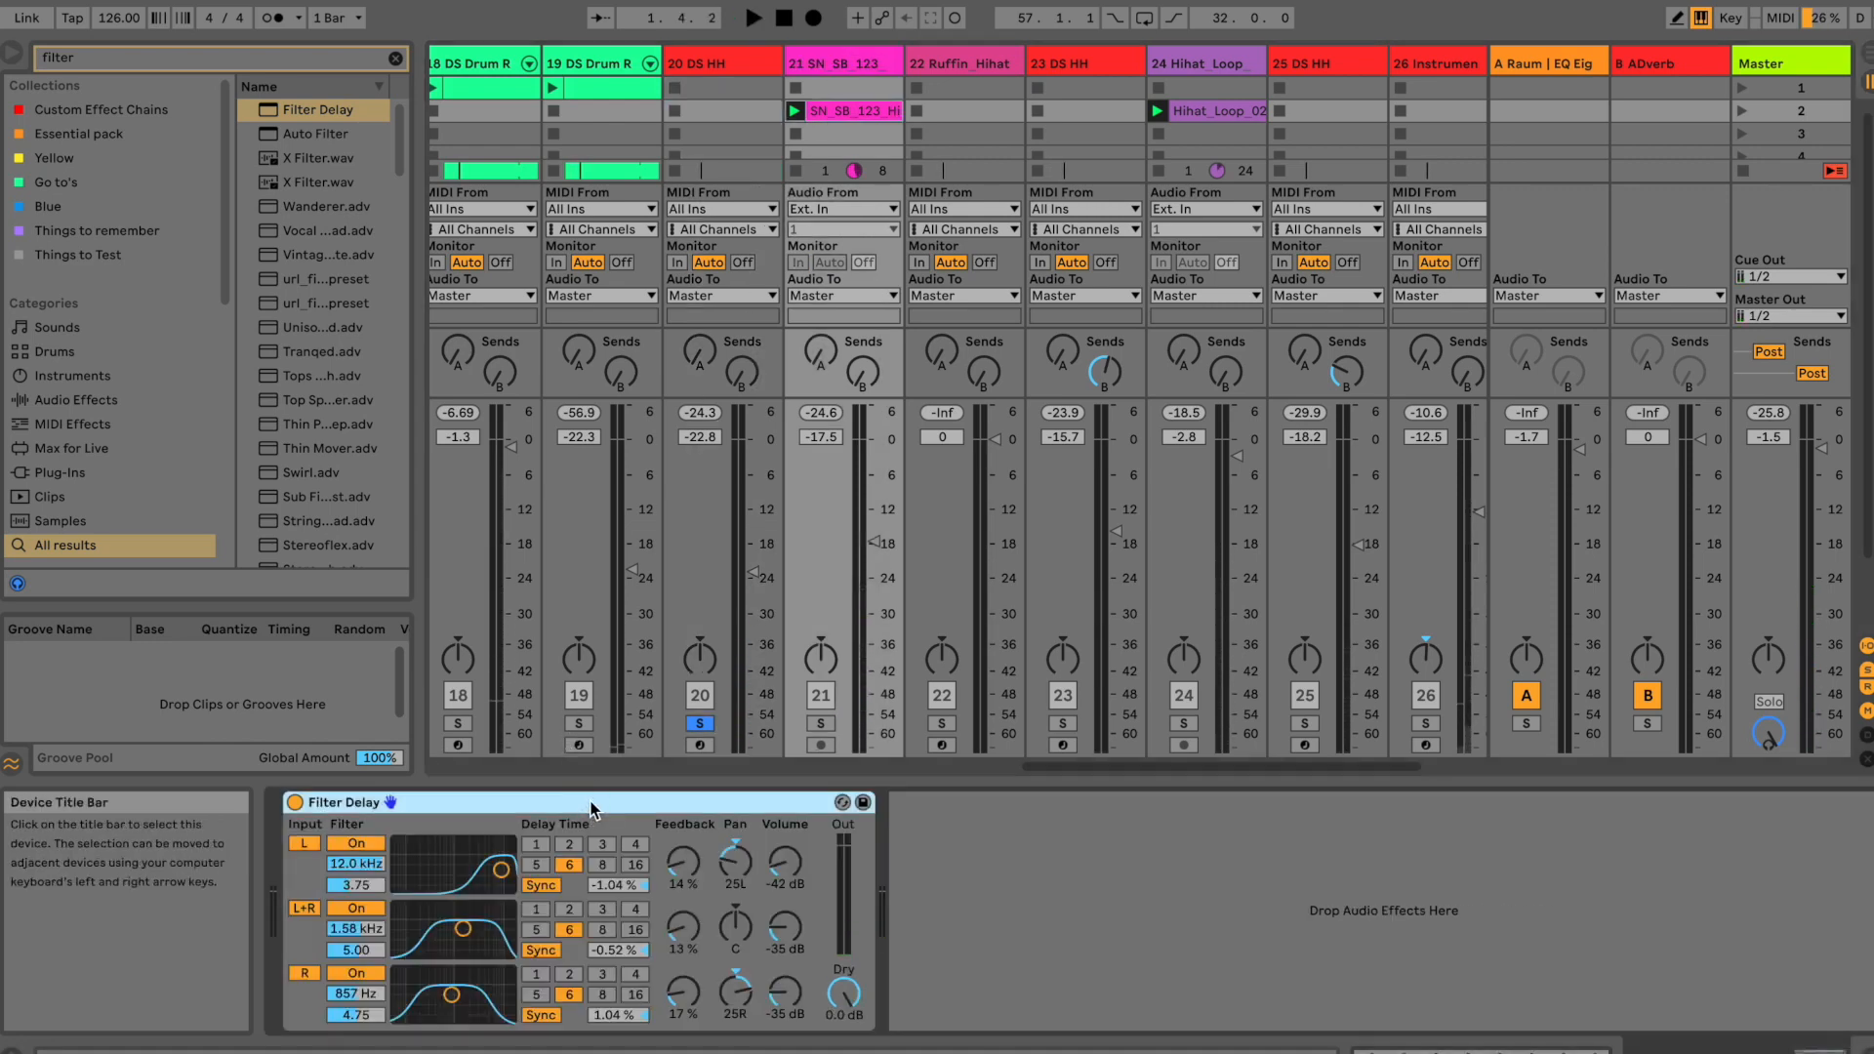
left_click(717, 117)
key("space")
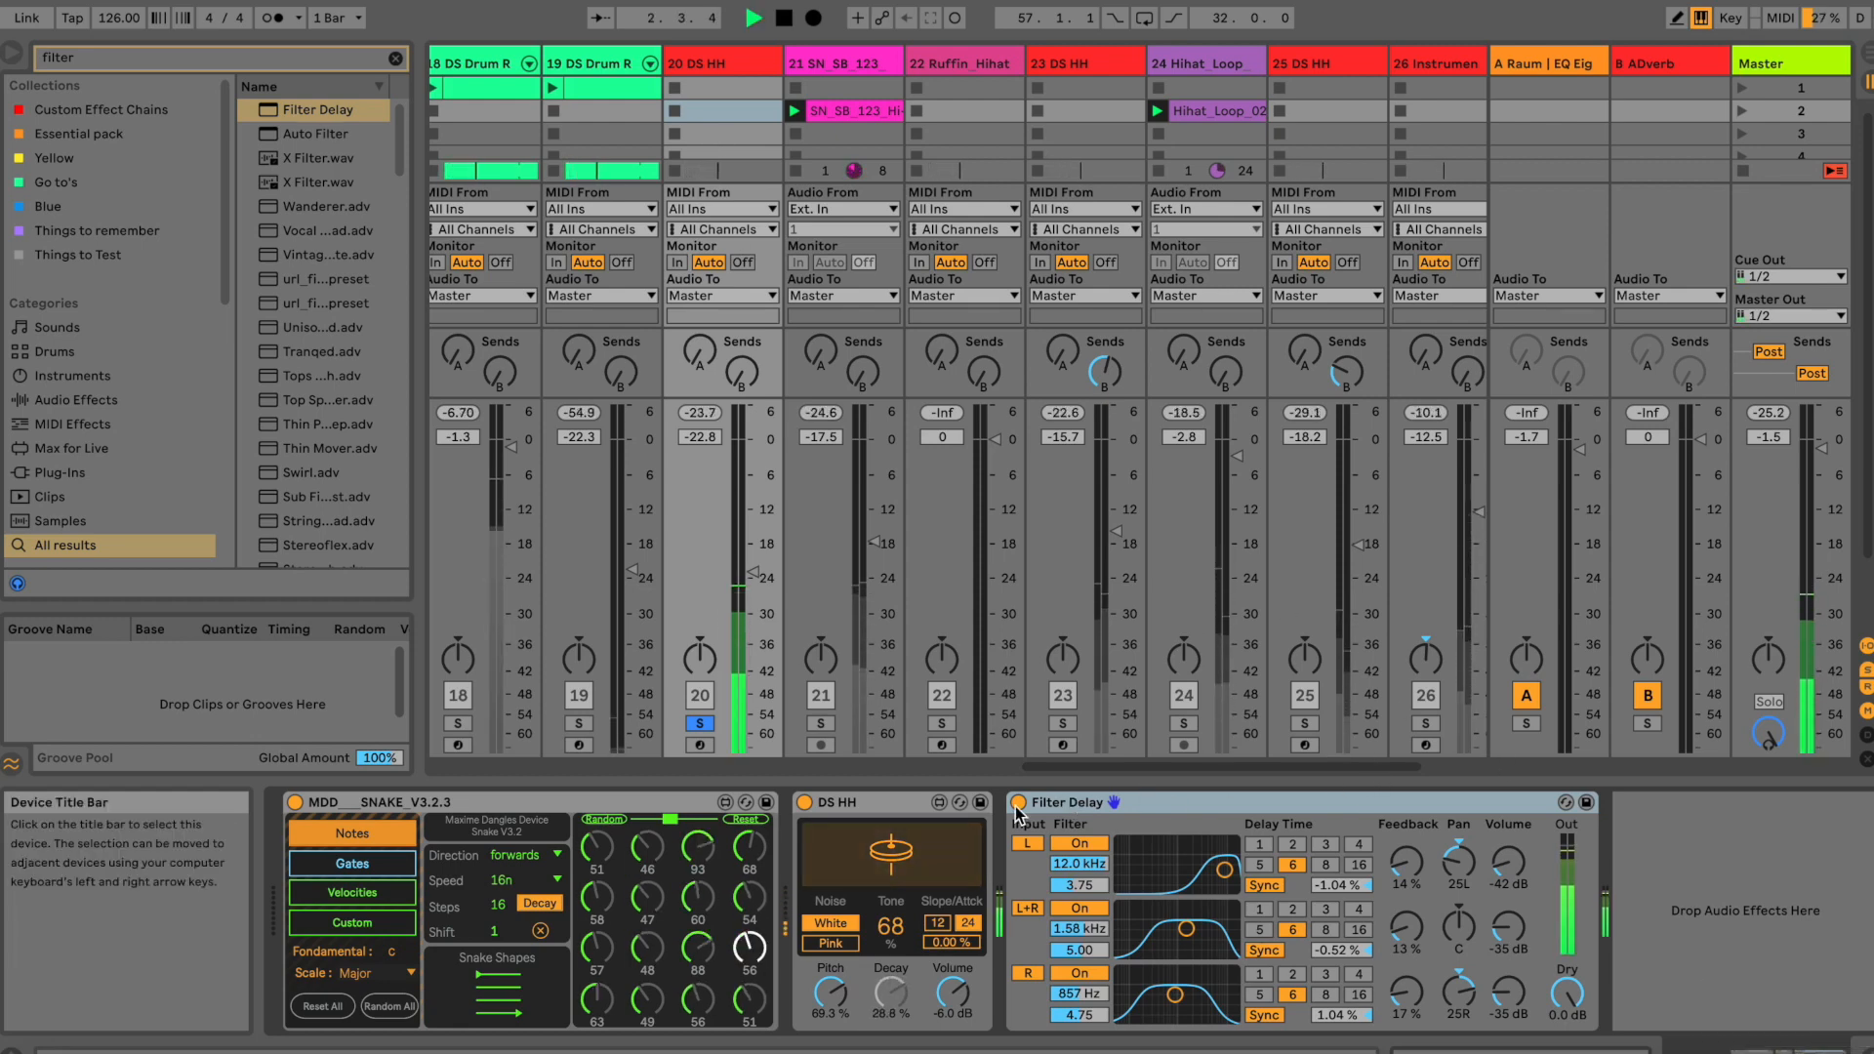
Step: On track 20's Filter Delay, set the L line to 29% feedback and -27 dB, and the R line to 29% feedback and -23 dB
left_click_drag(1404, 864, 1510, 871)
left_click_drag(1509, 992, 1510, 989)
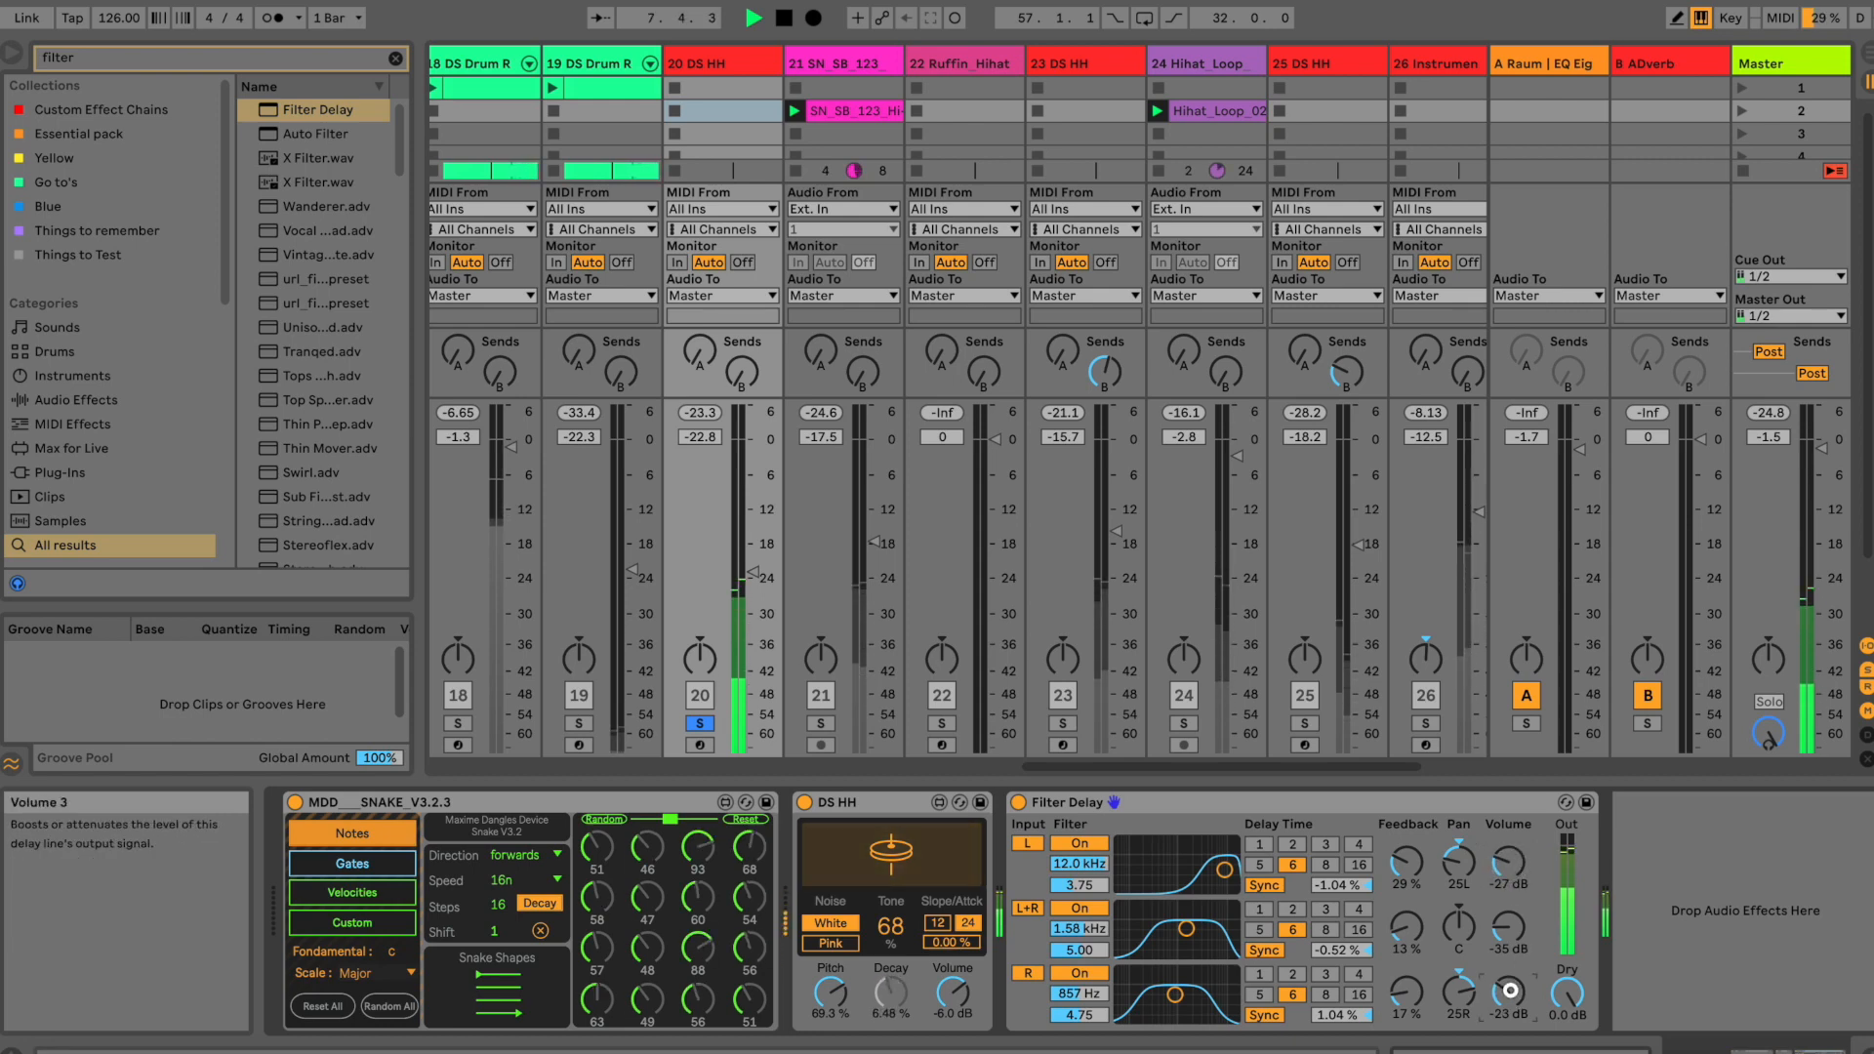
left_click_drag(1406, 1005, 1409, 1002)
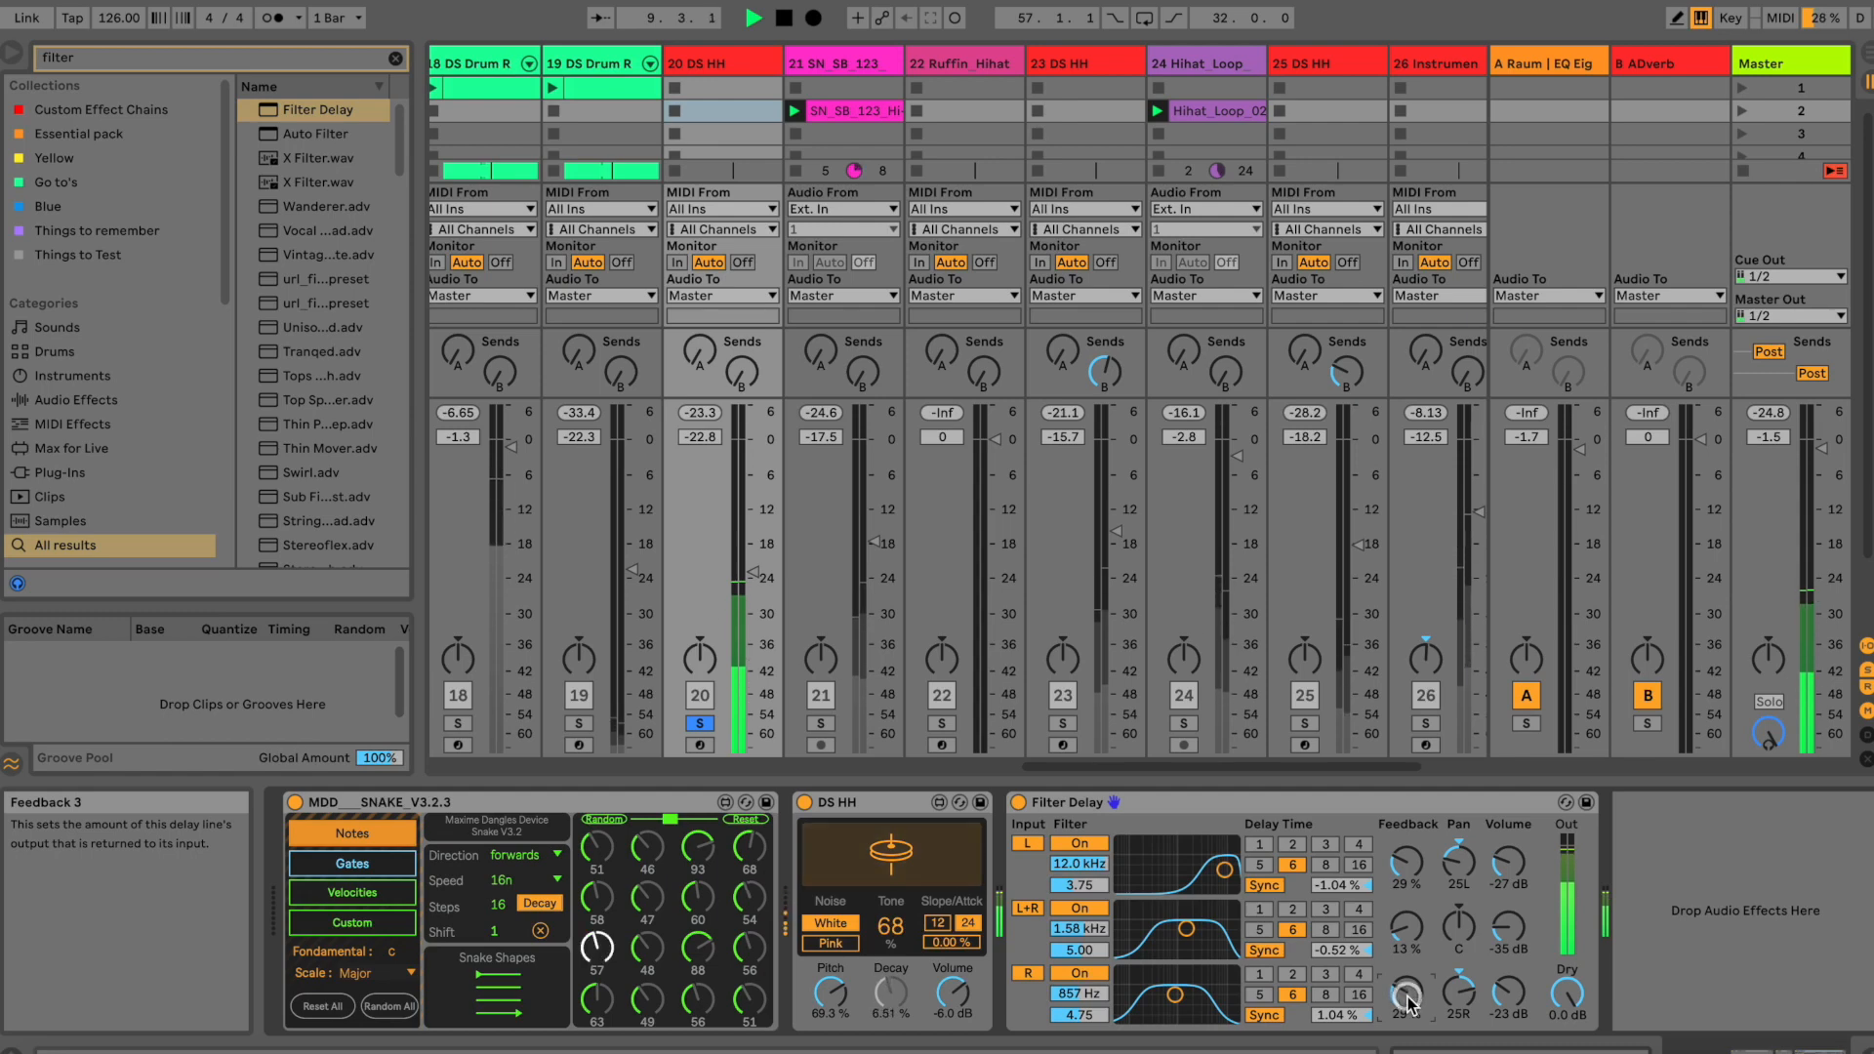
Step: Set the DS HH instrument volume to -13 dB and track 20's volume to -12.2 dB, comparing with the Filter Delay off and on
left_click(1018, 802)
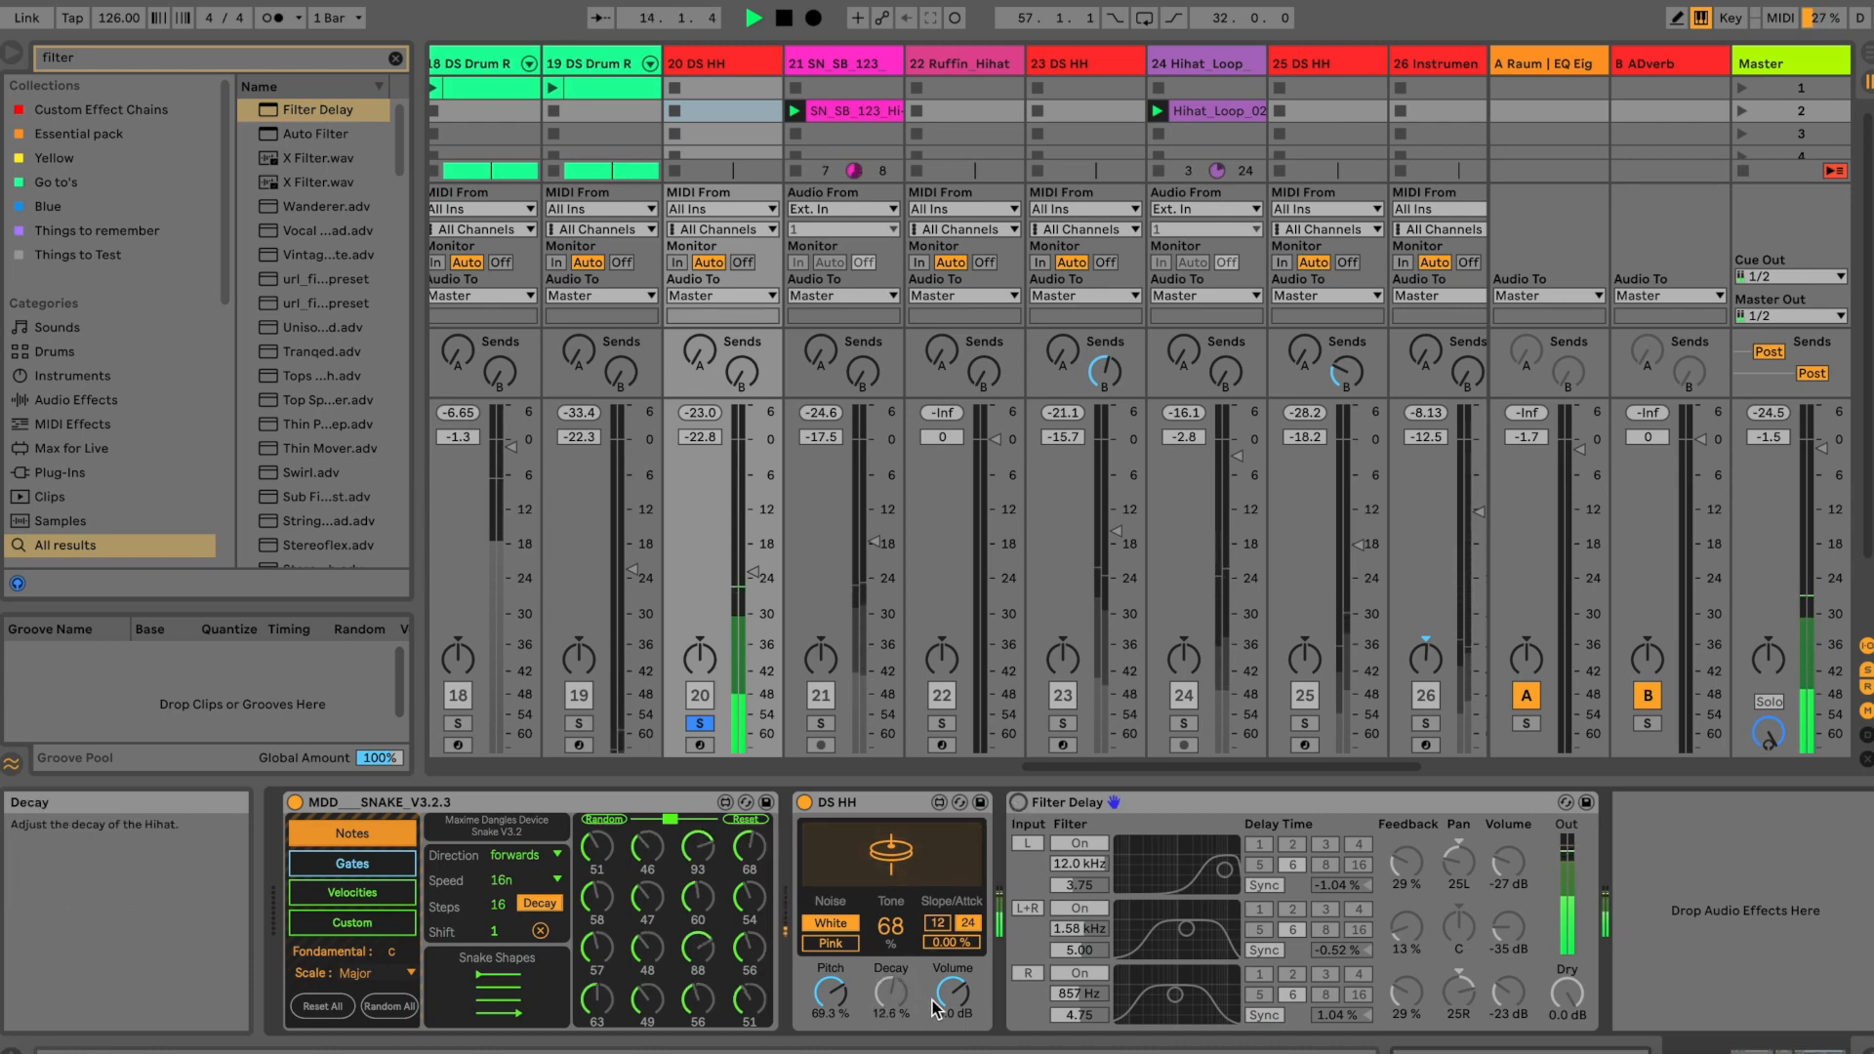
left_click_drag(940, 997, 940, 993)
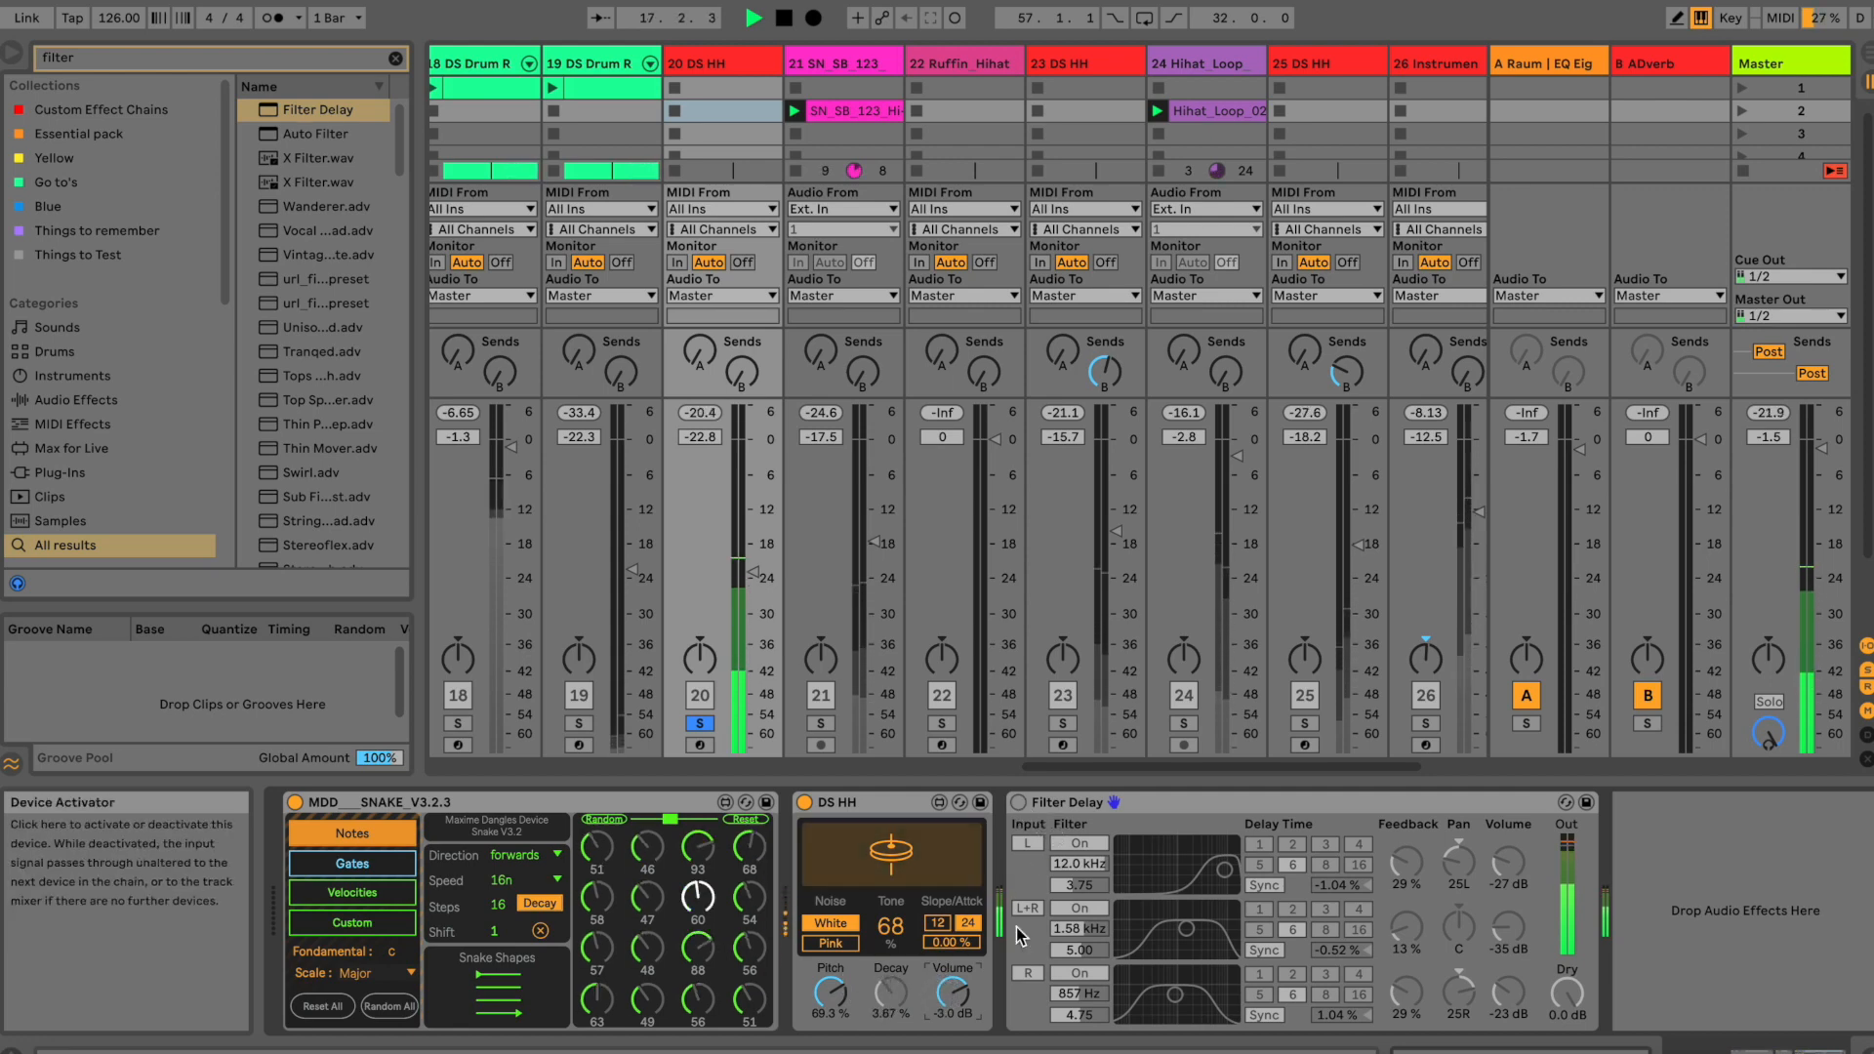
left_click_drag(951, 994, 948, 1022)
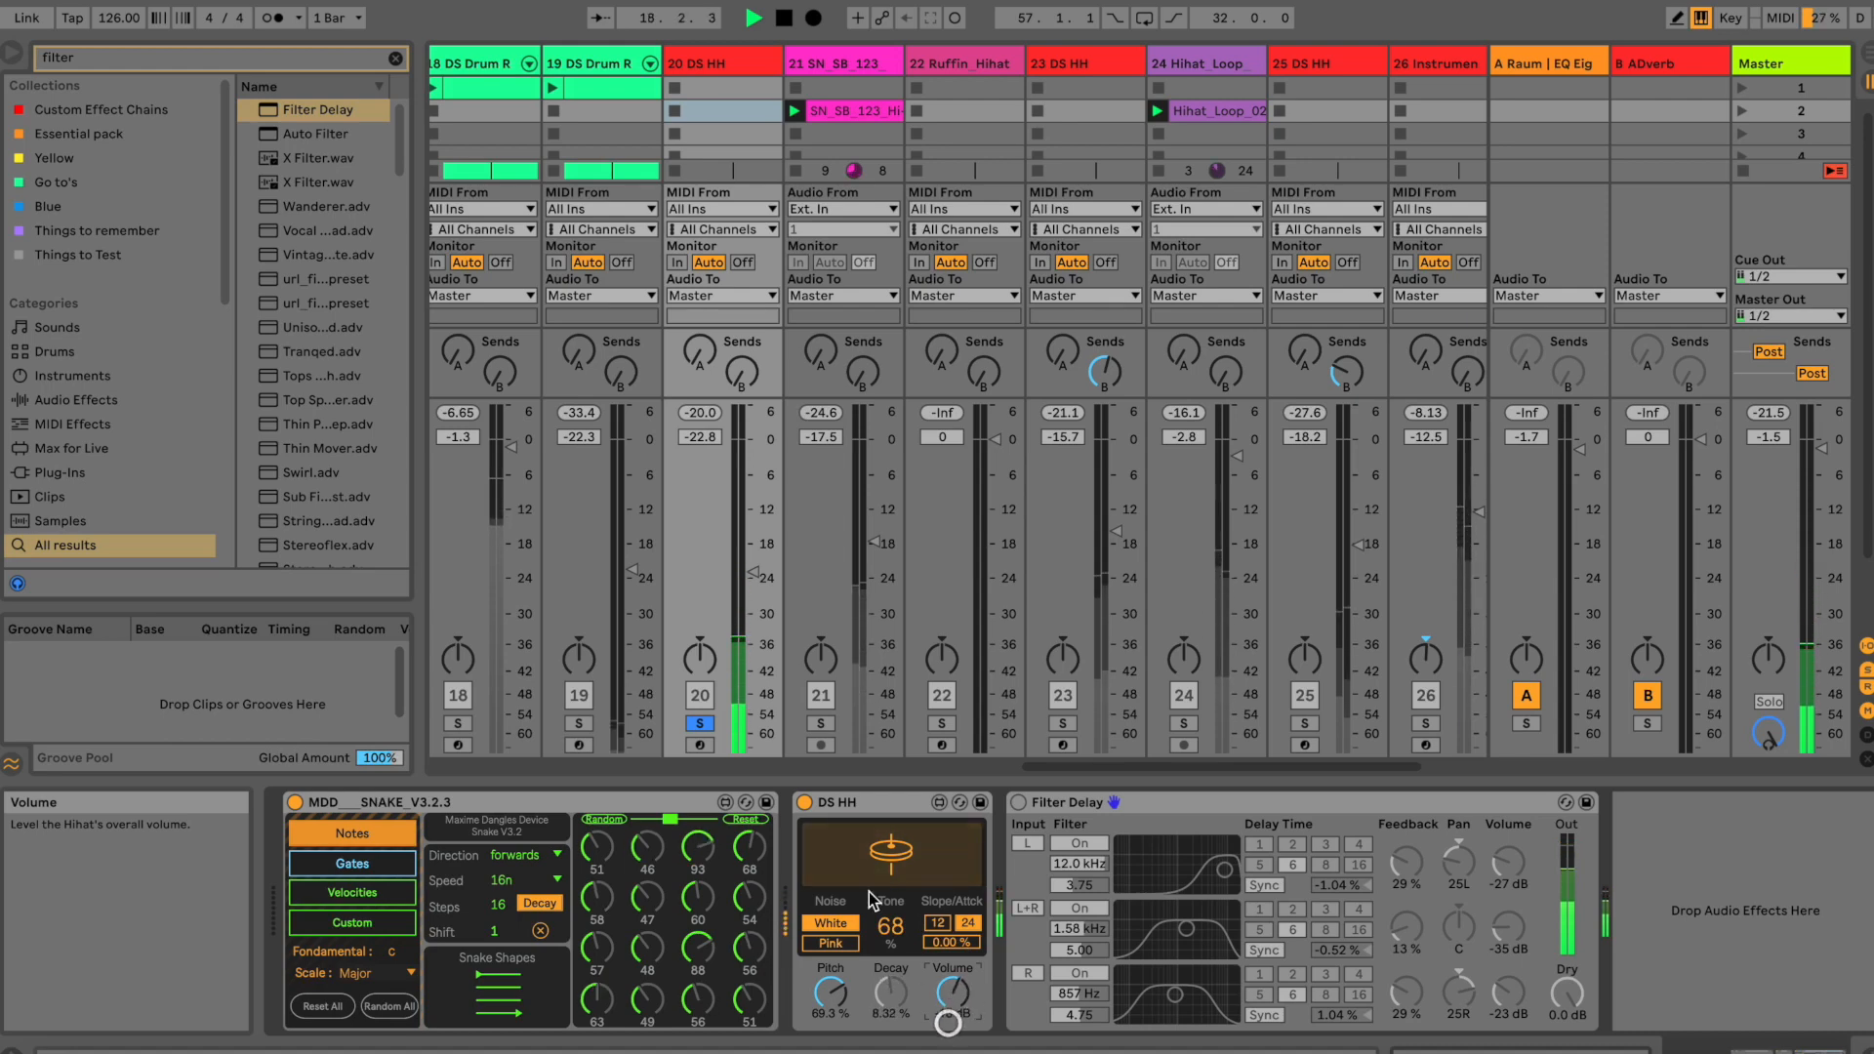
left_click_drag(747, 572, 747, 519)
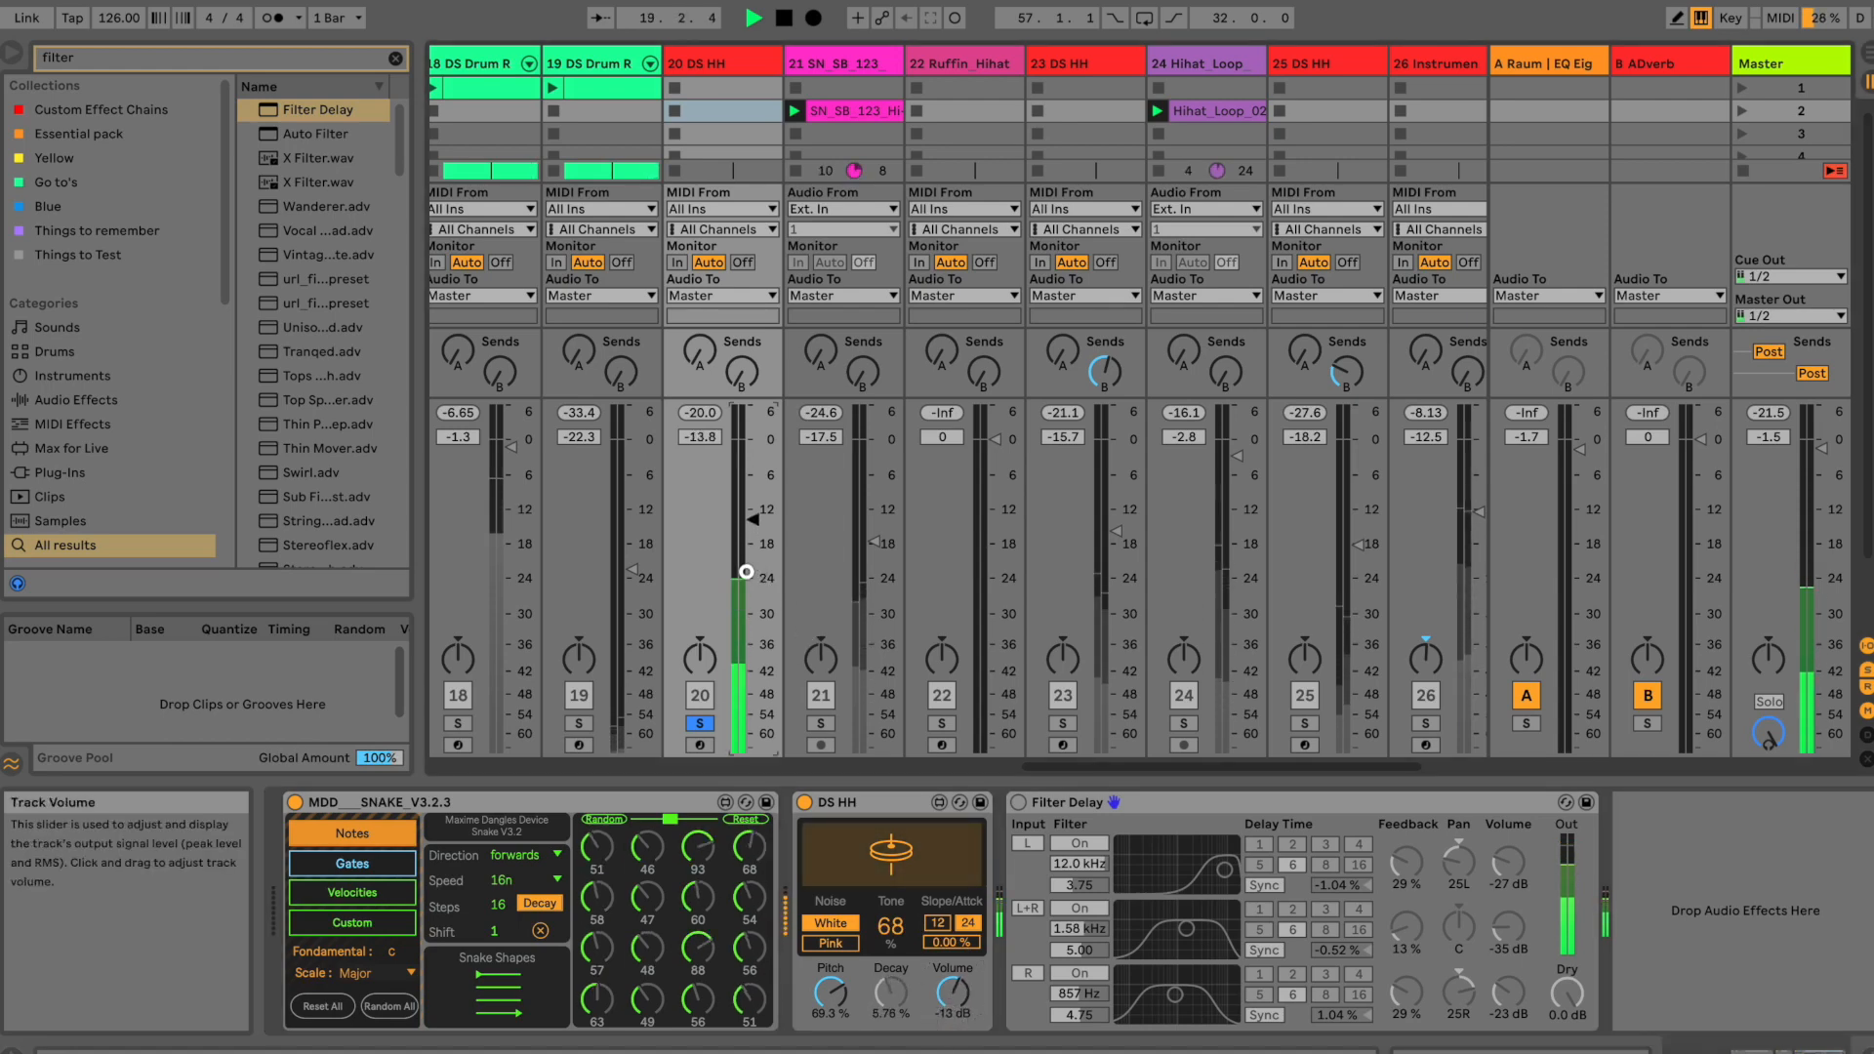
left_click(1017, 803)
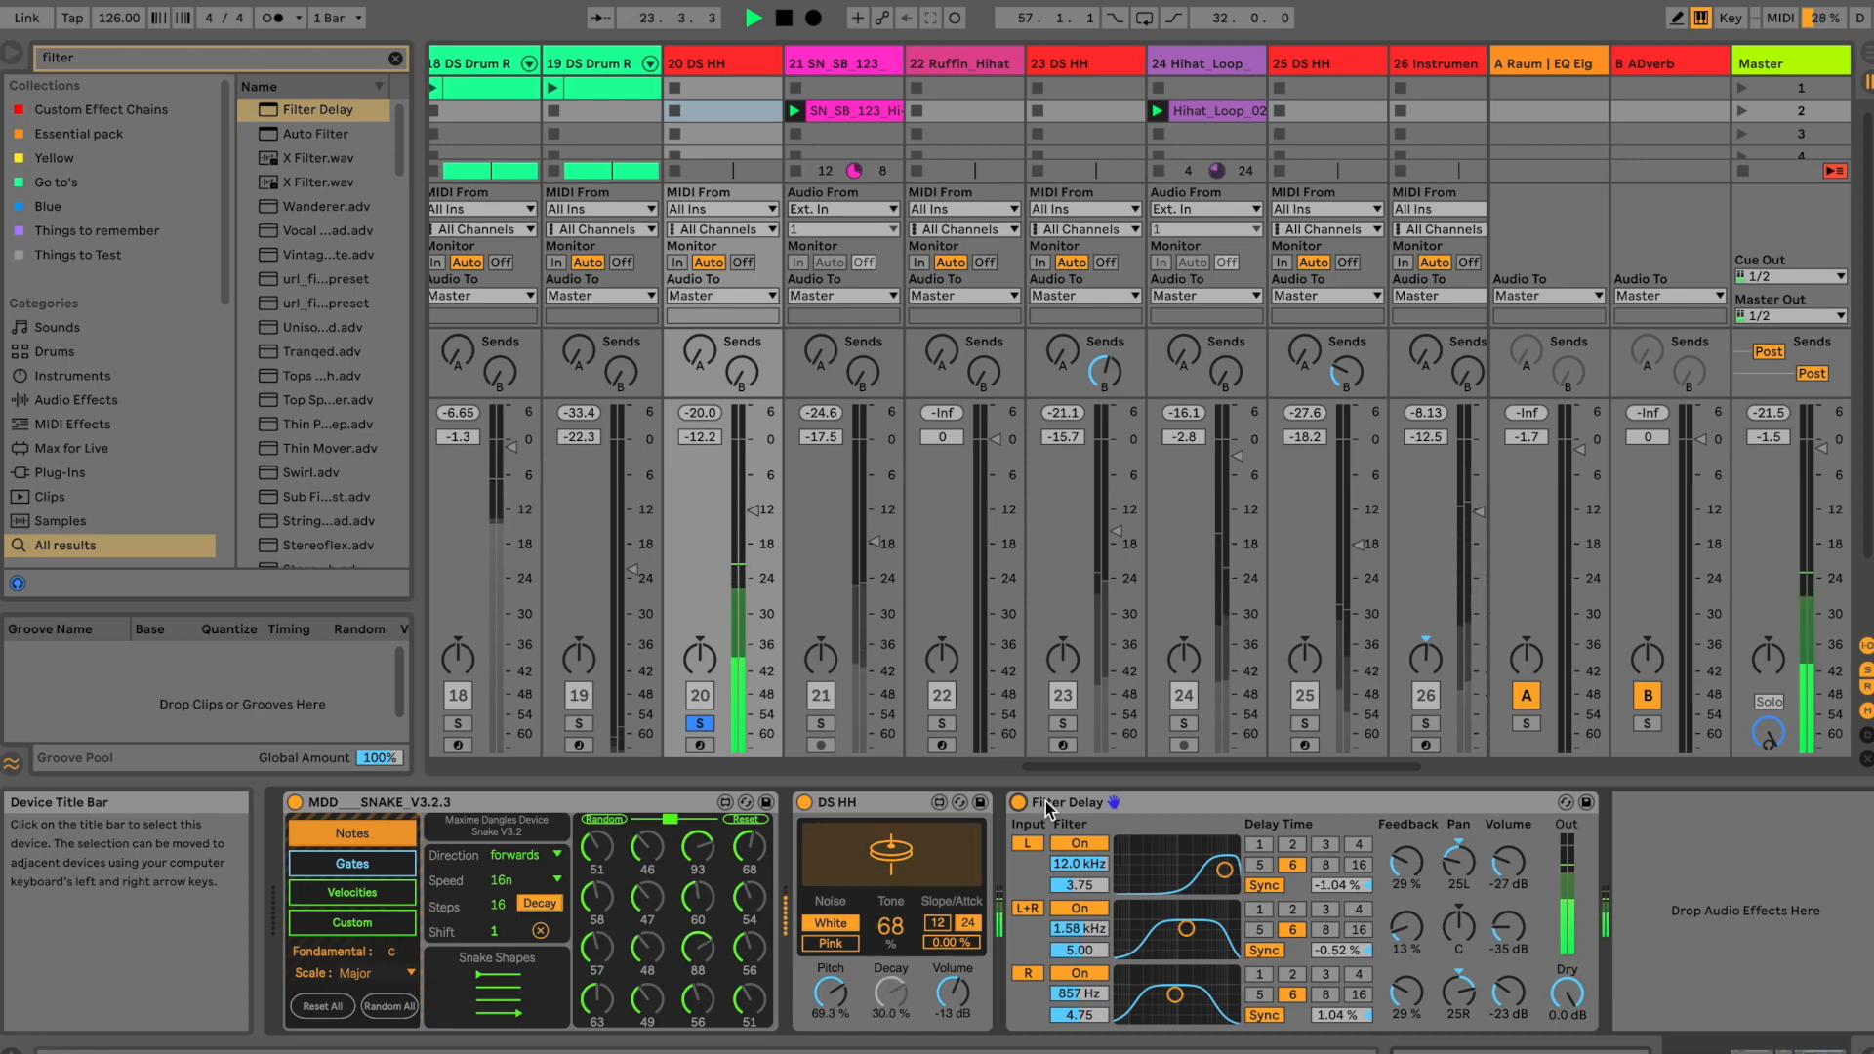
Step: On track 23's hi-hat filler delay, set L to 14.7 kHz, 5.25, 27% feedback, R to 18.0 kHz, 6.25, 29% feedback, L+R to center, -18 dB
key("space")
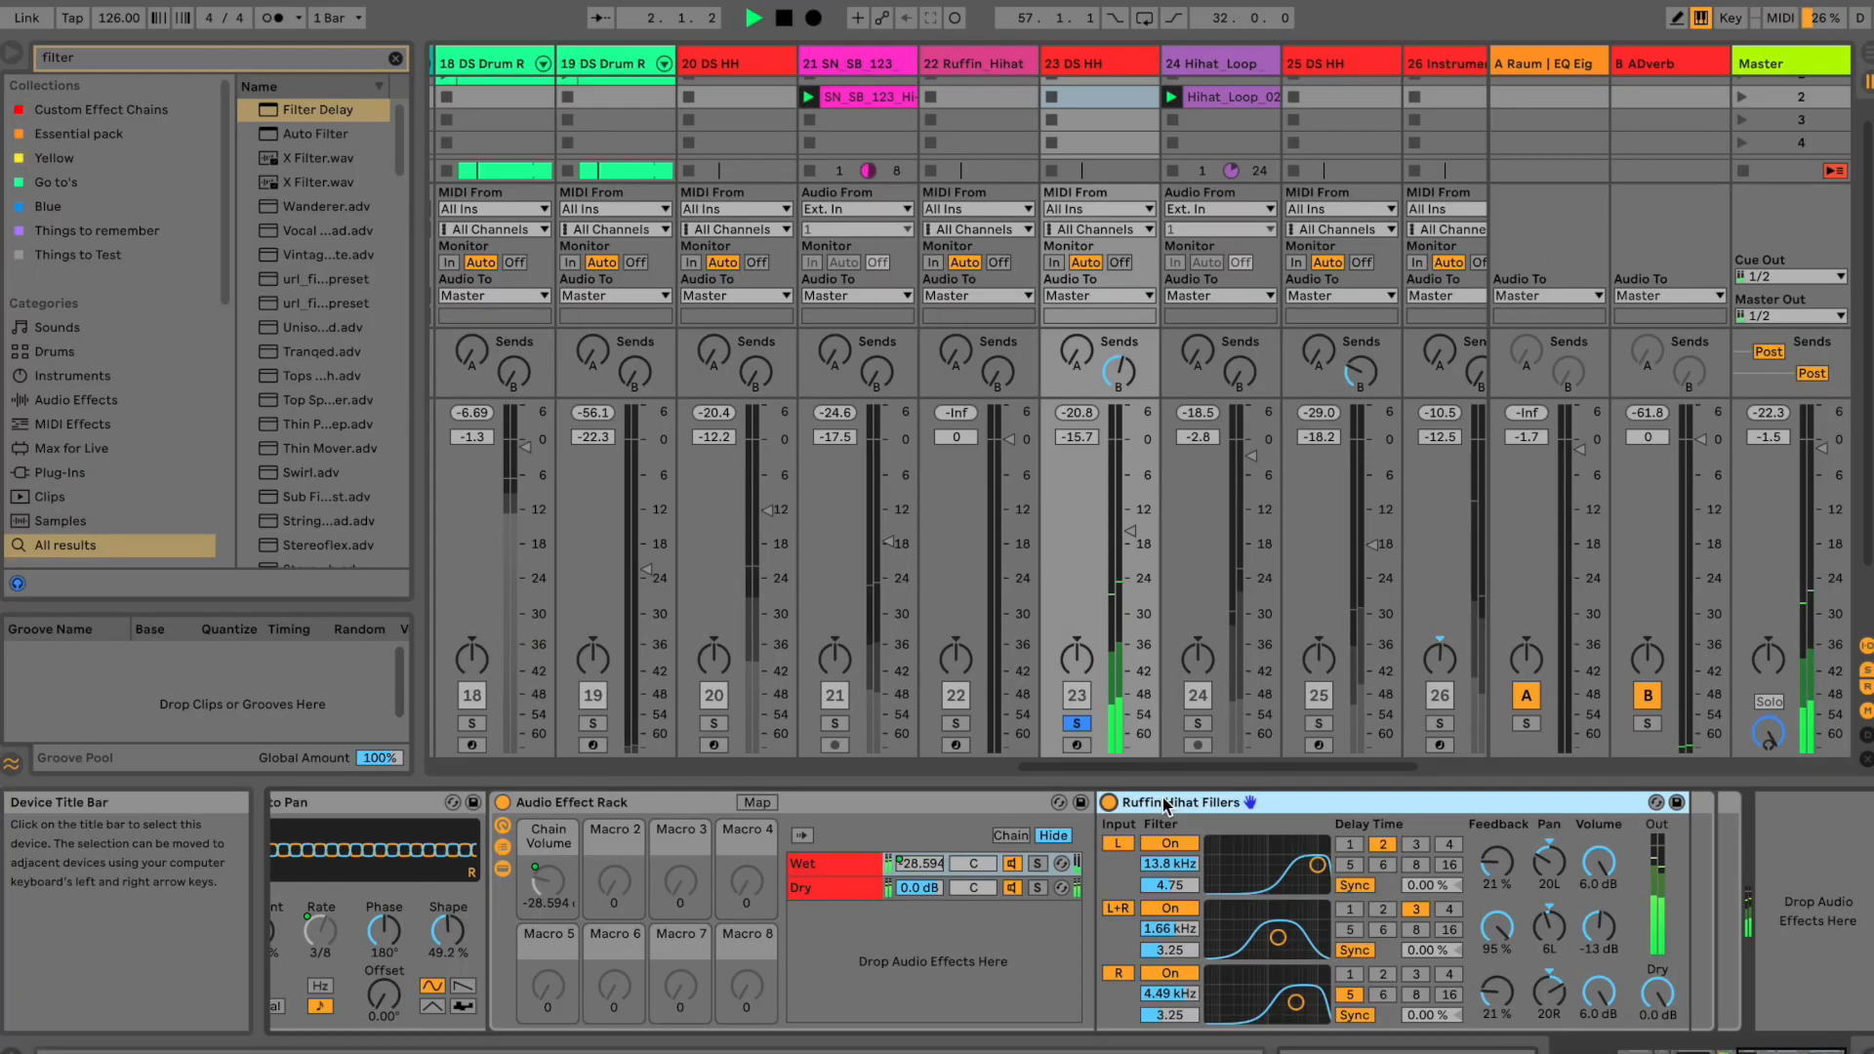
key("space")
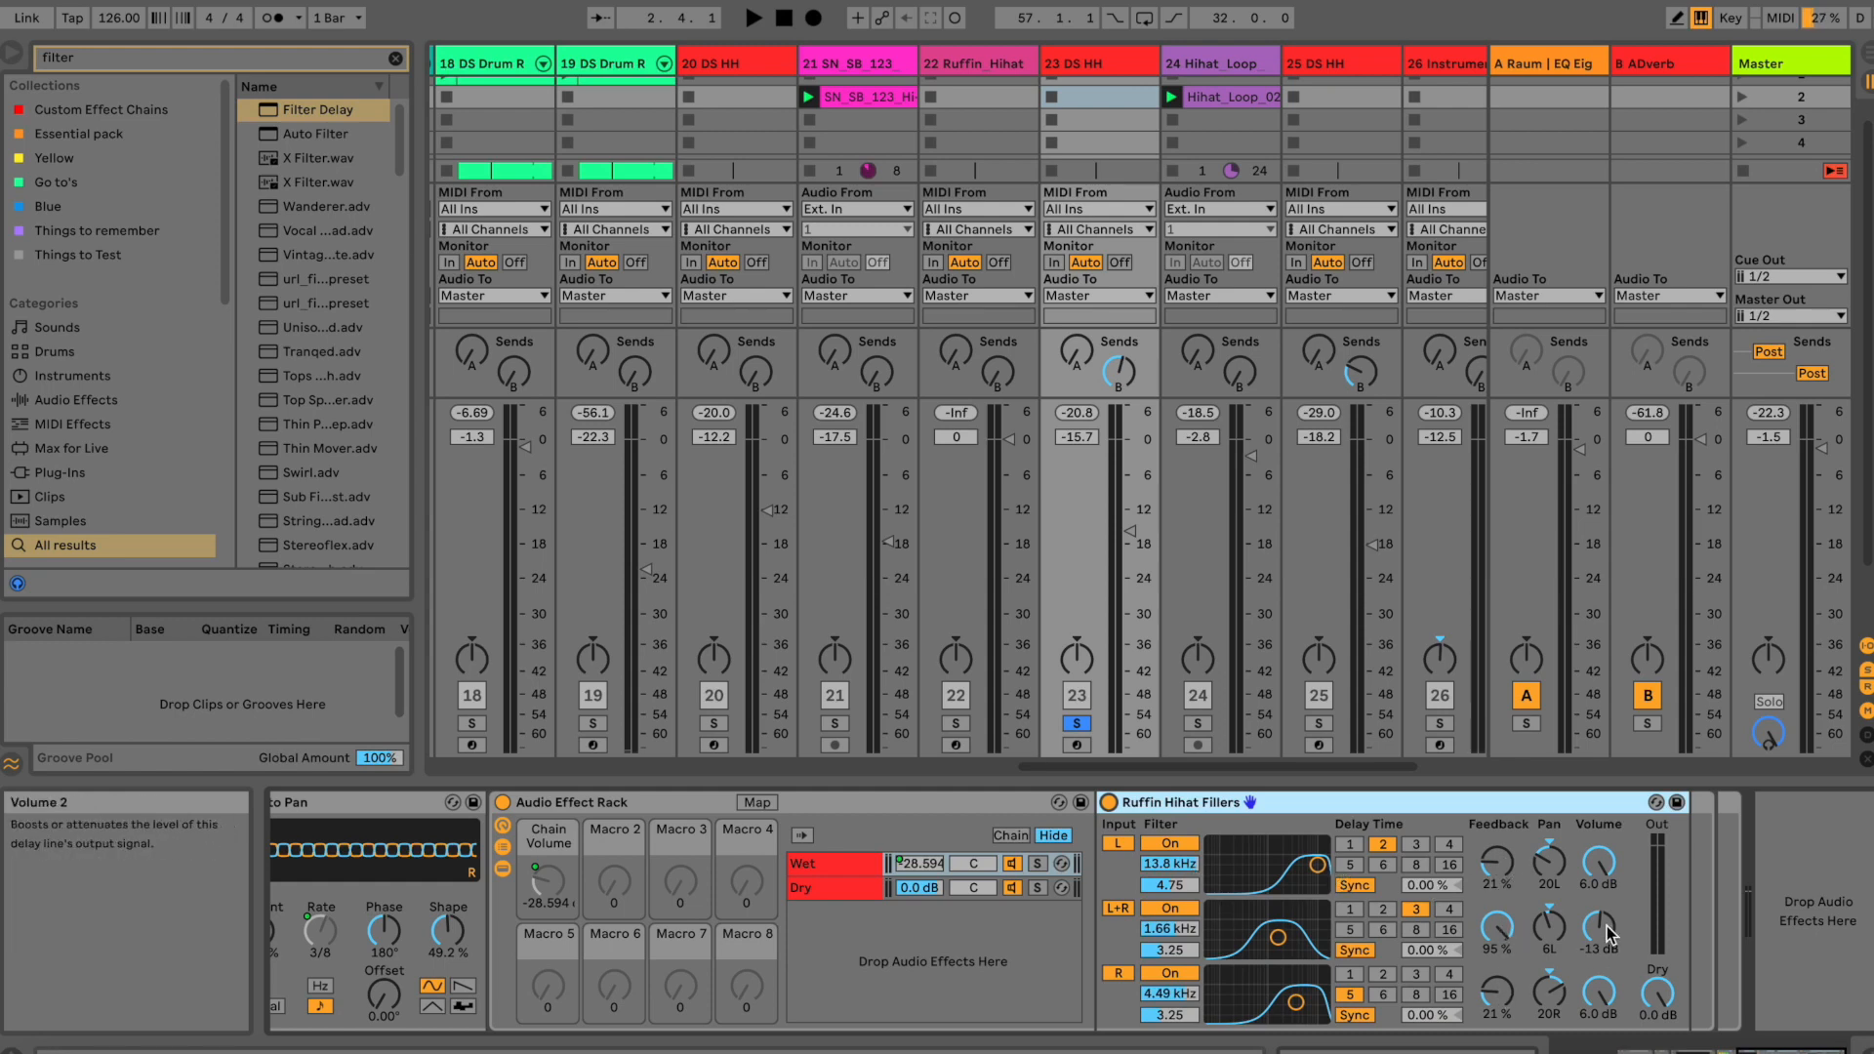
key("space")
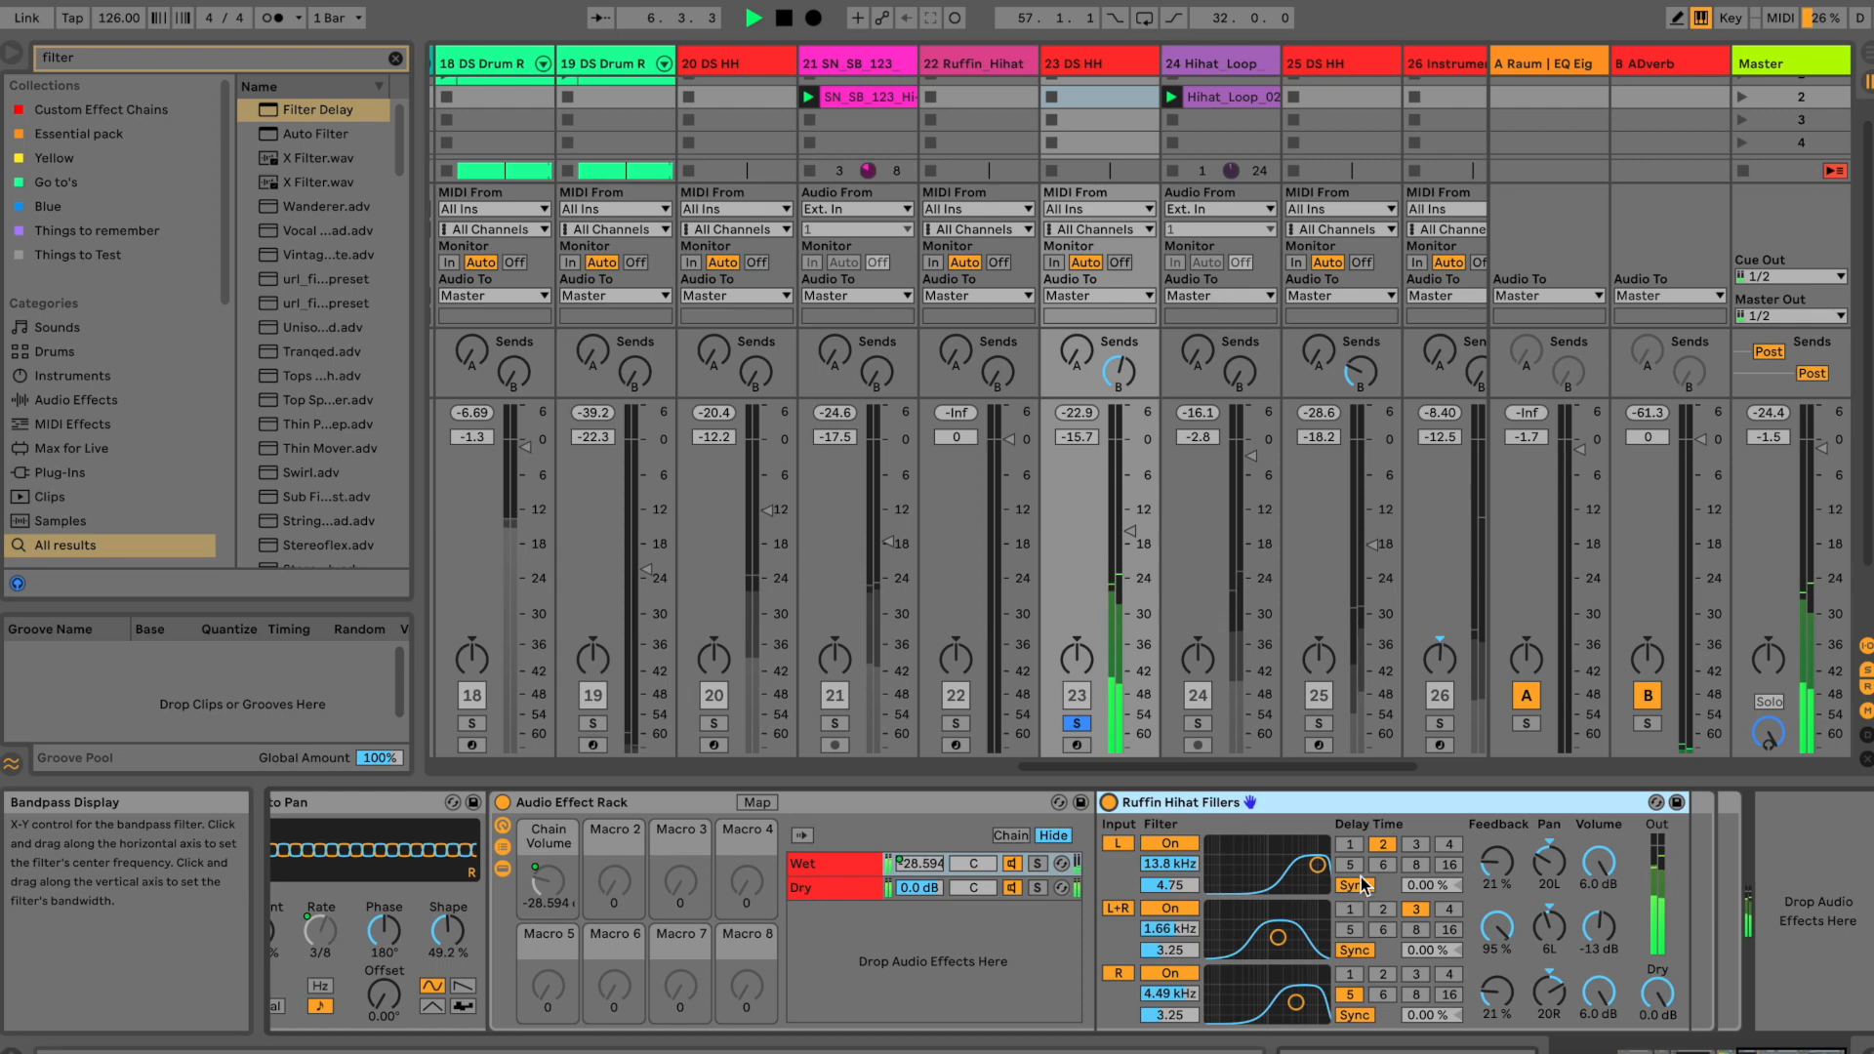
mouse_move(1318, 867)
left_mouse_down()
mouse_move(1278, 862)
mouse_move(1314, 860)
left_mouse_up()
mouse_move(1295, 1001)
left_mouse_down()
mouse_move(1271, 999)
mouse_move(1322, 986)
left_mouse_up()
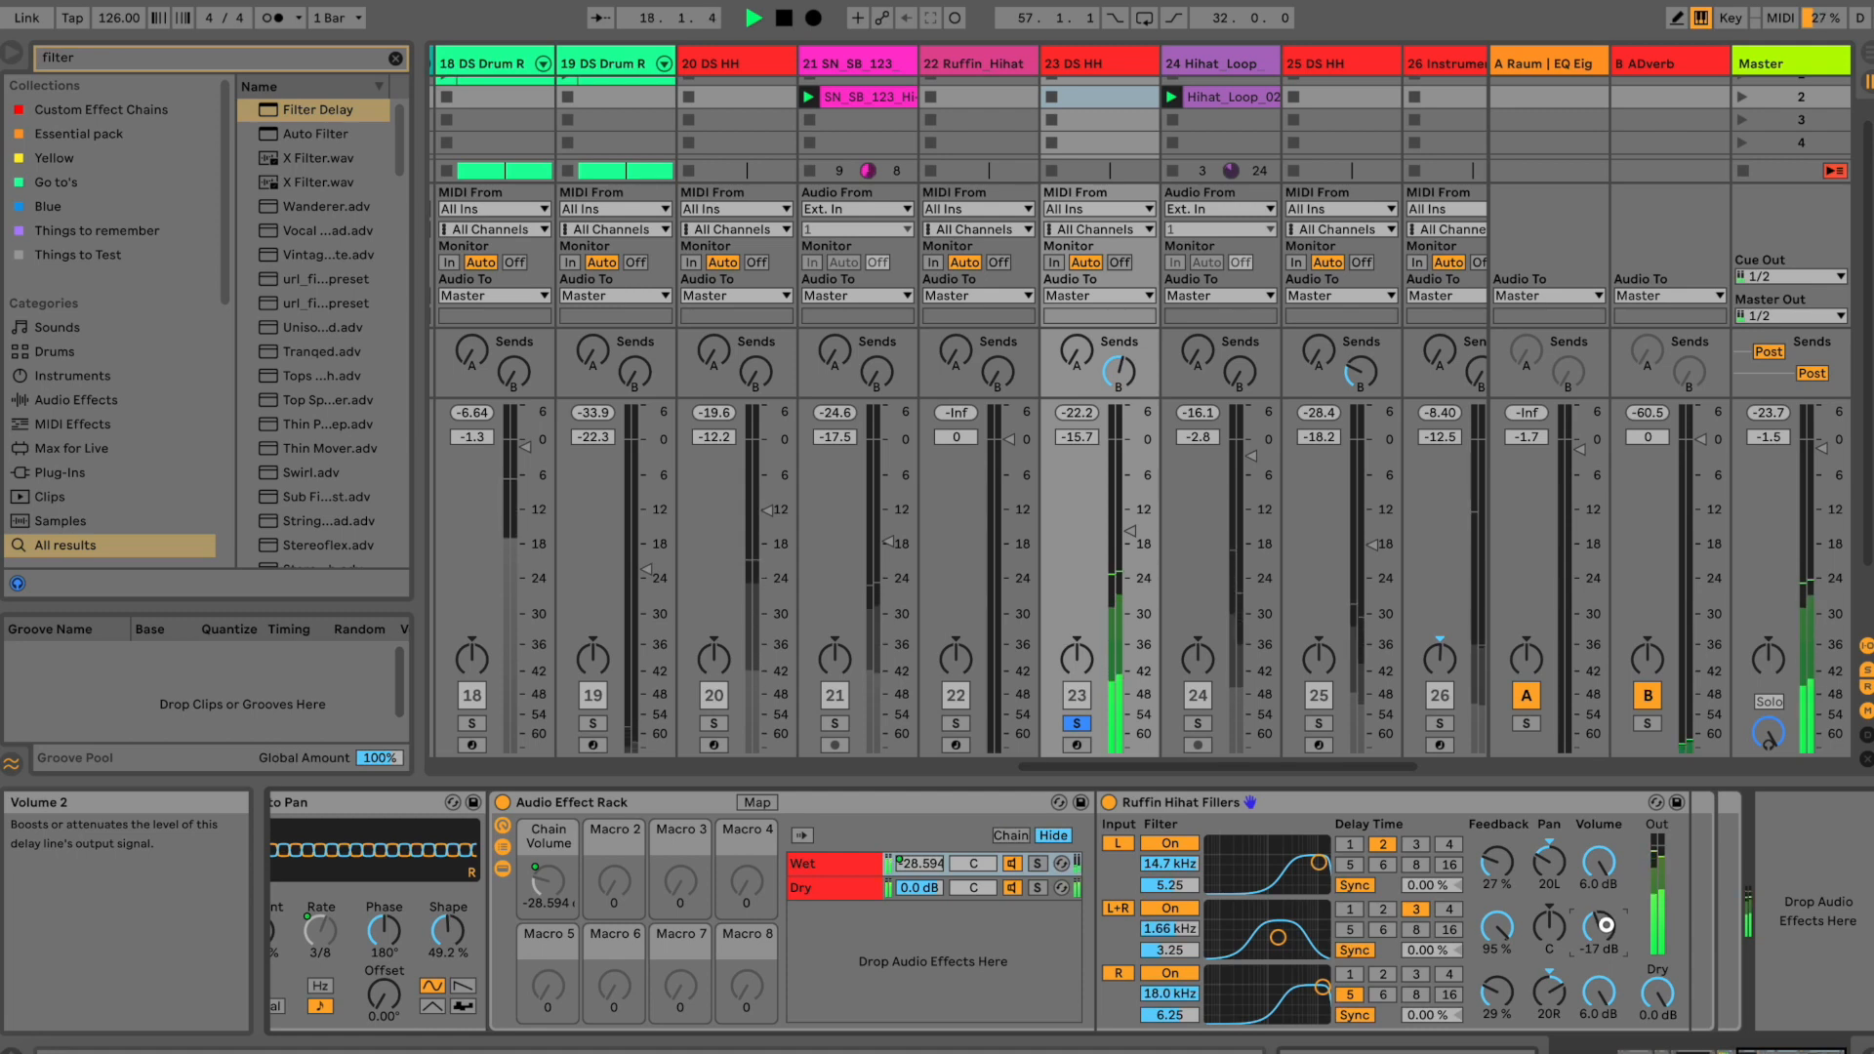
Step: Audition track 23 with its filler delay off and on, and soloed tracks 20, 21 and 23 together with the delays off and on
left_click(1109, 802)
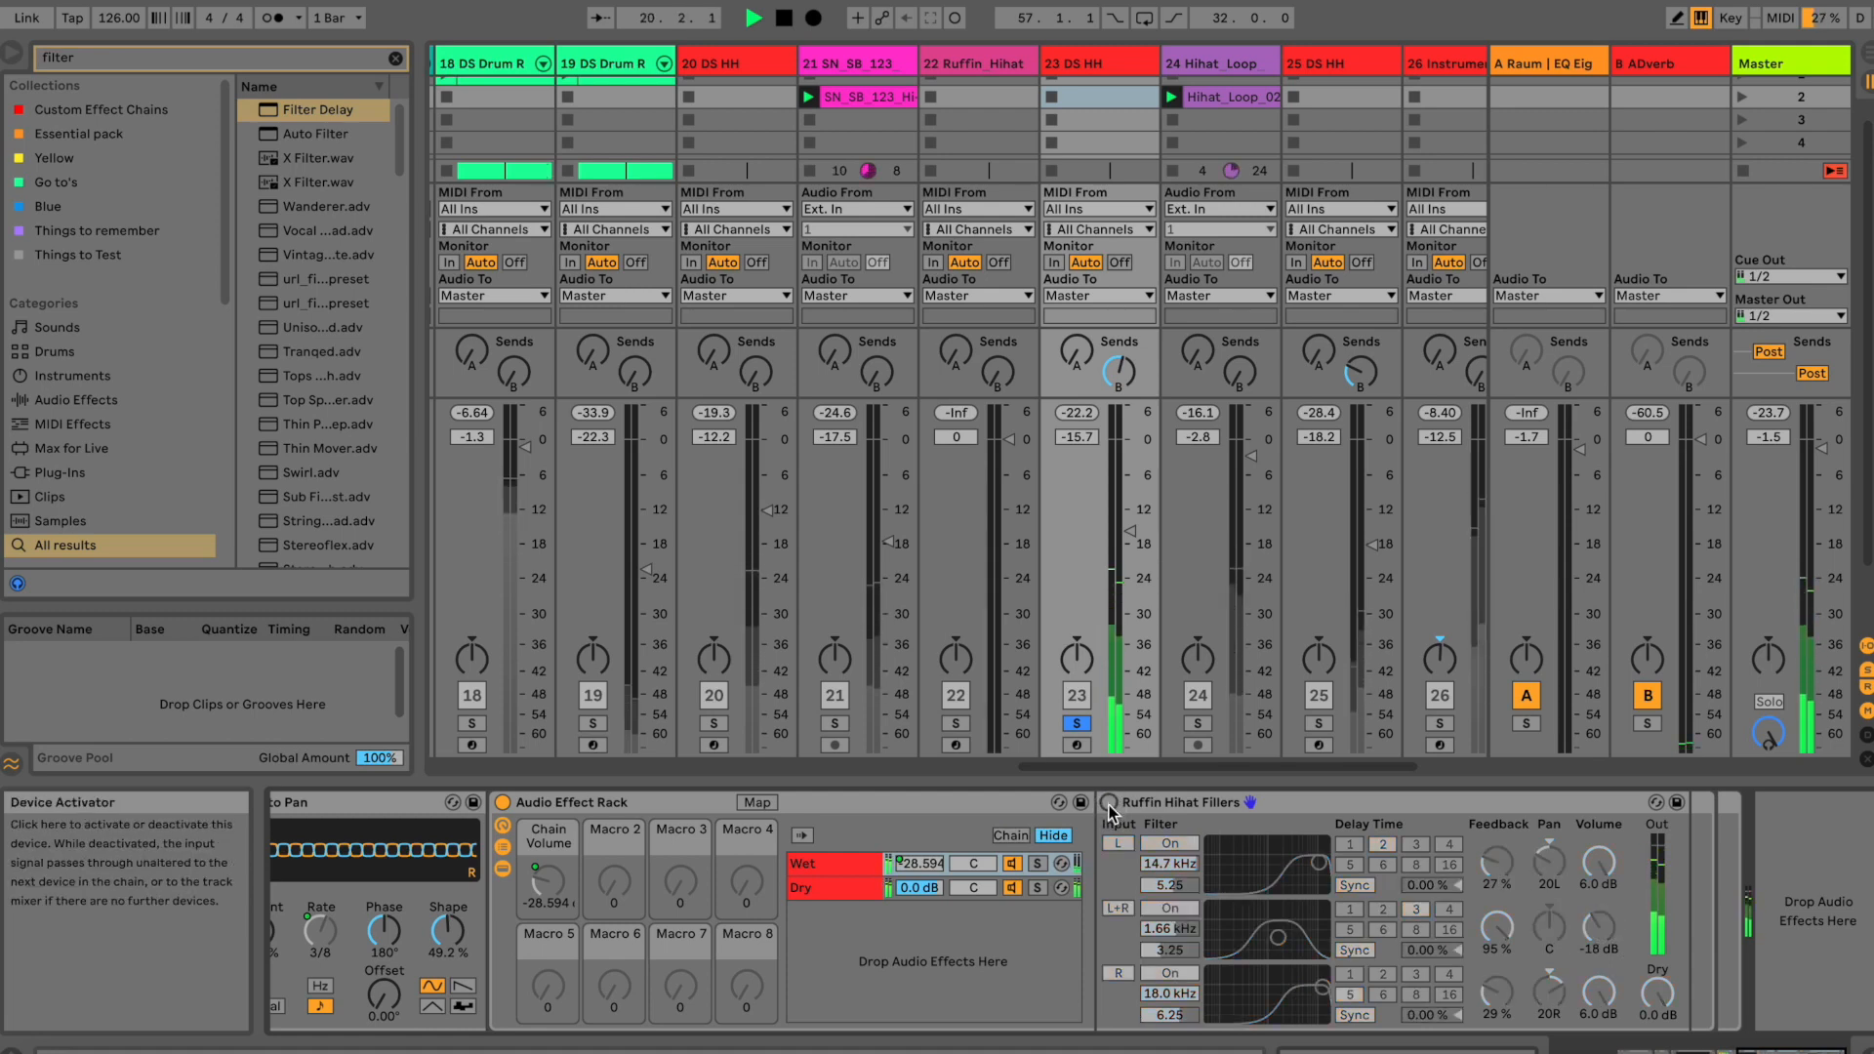
left_click(1109, 803)
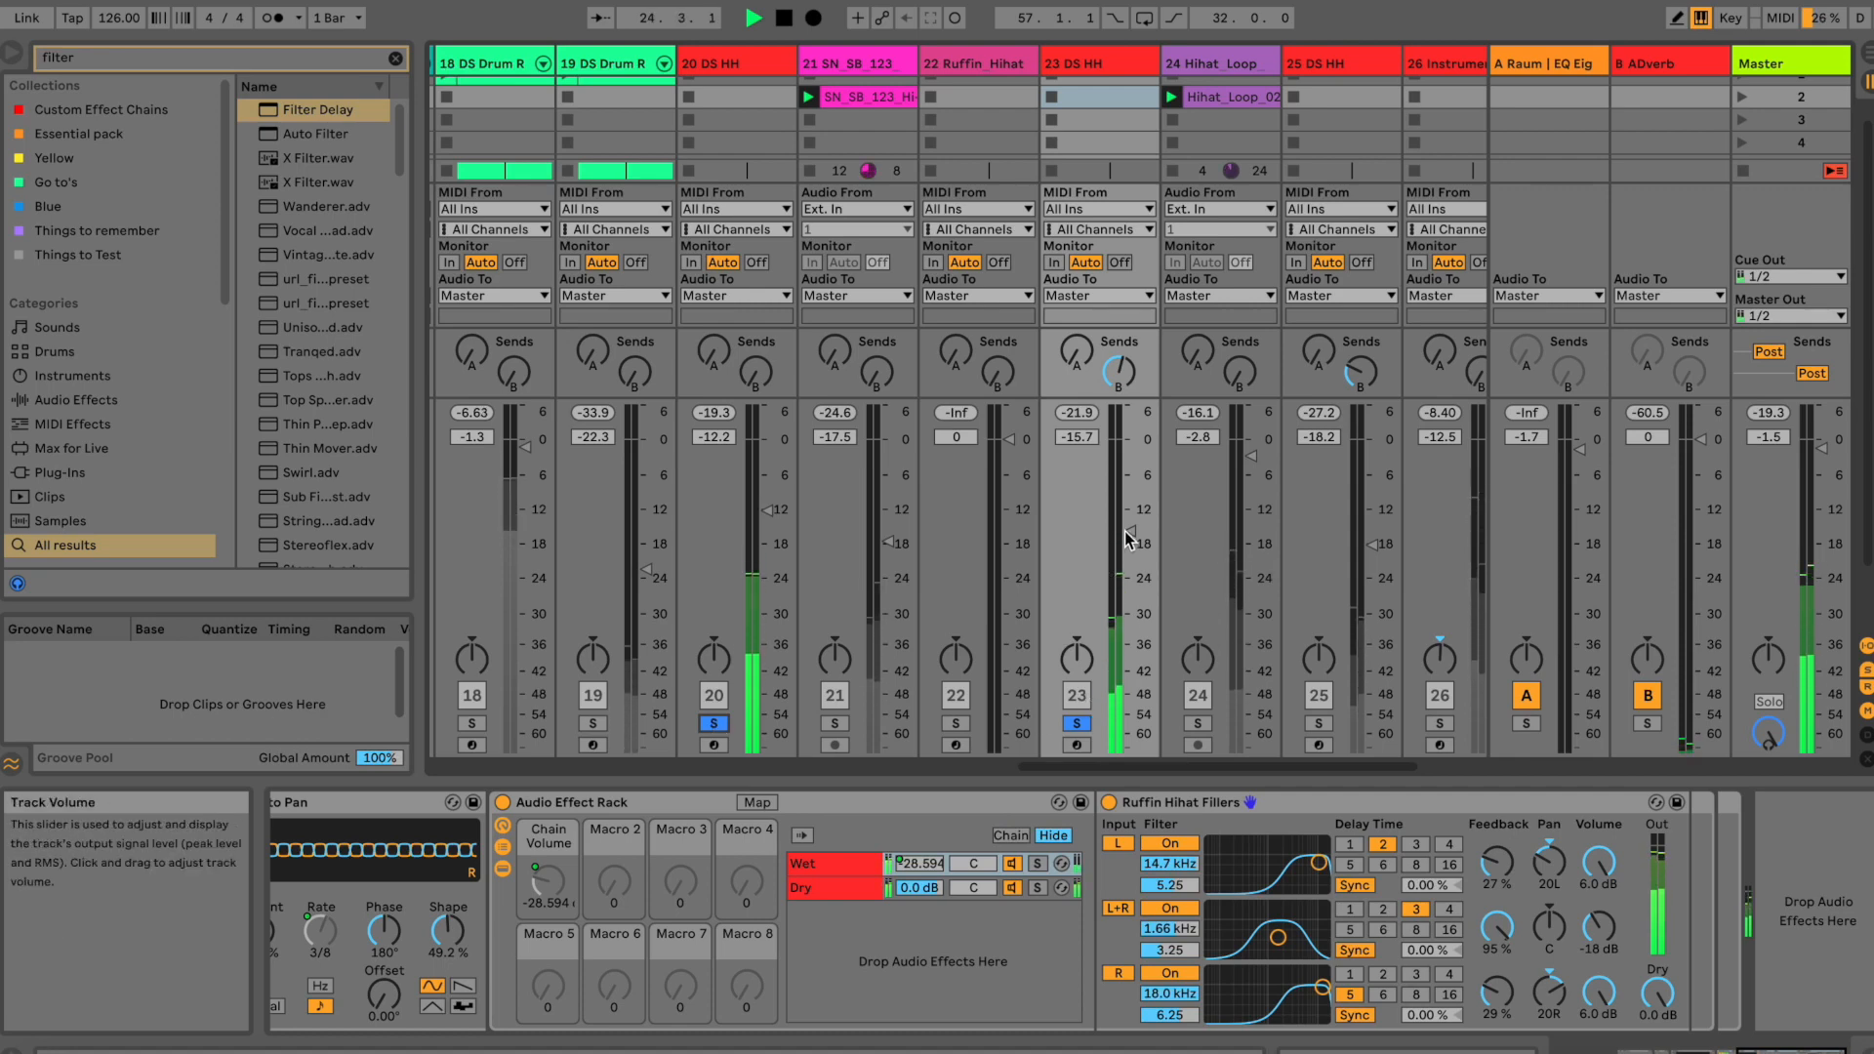
left_click(861, 108)
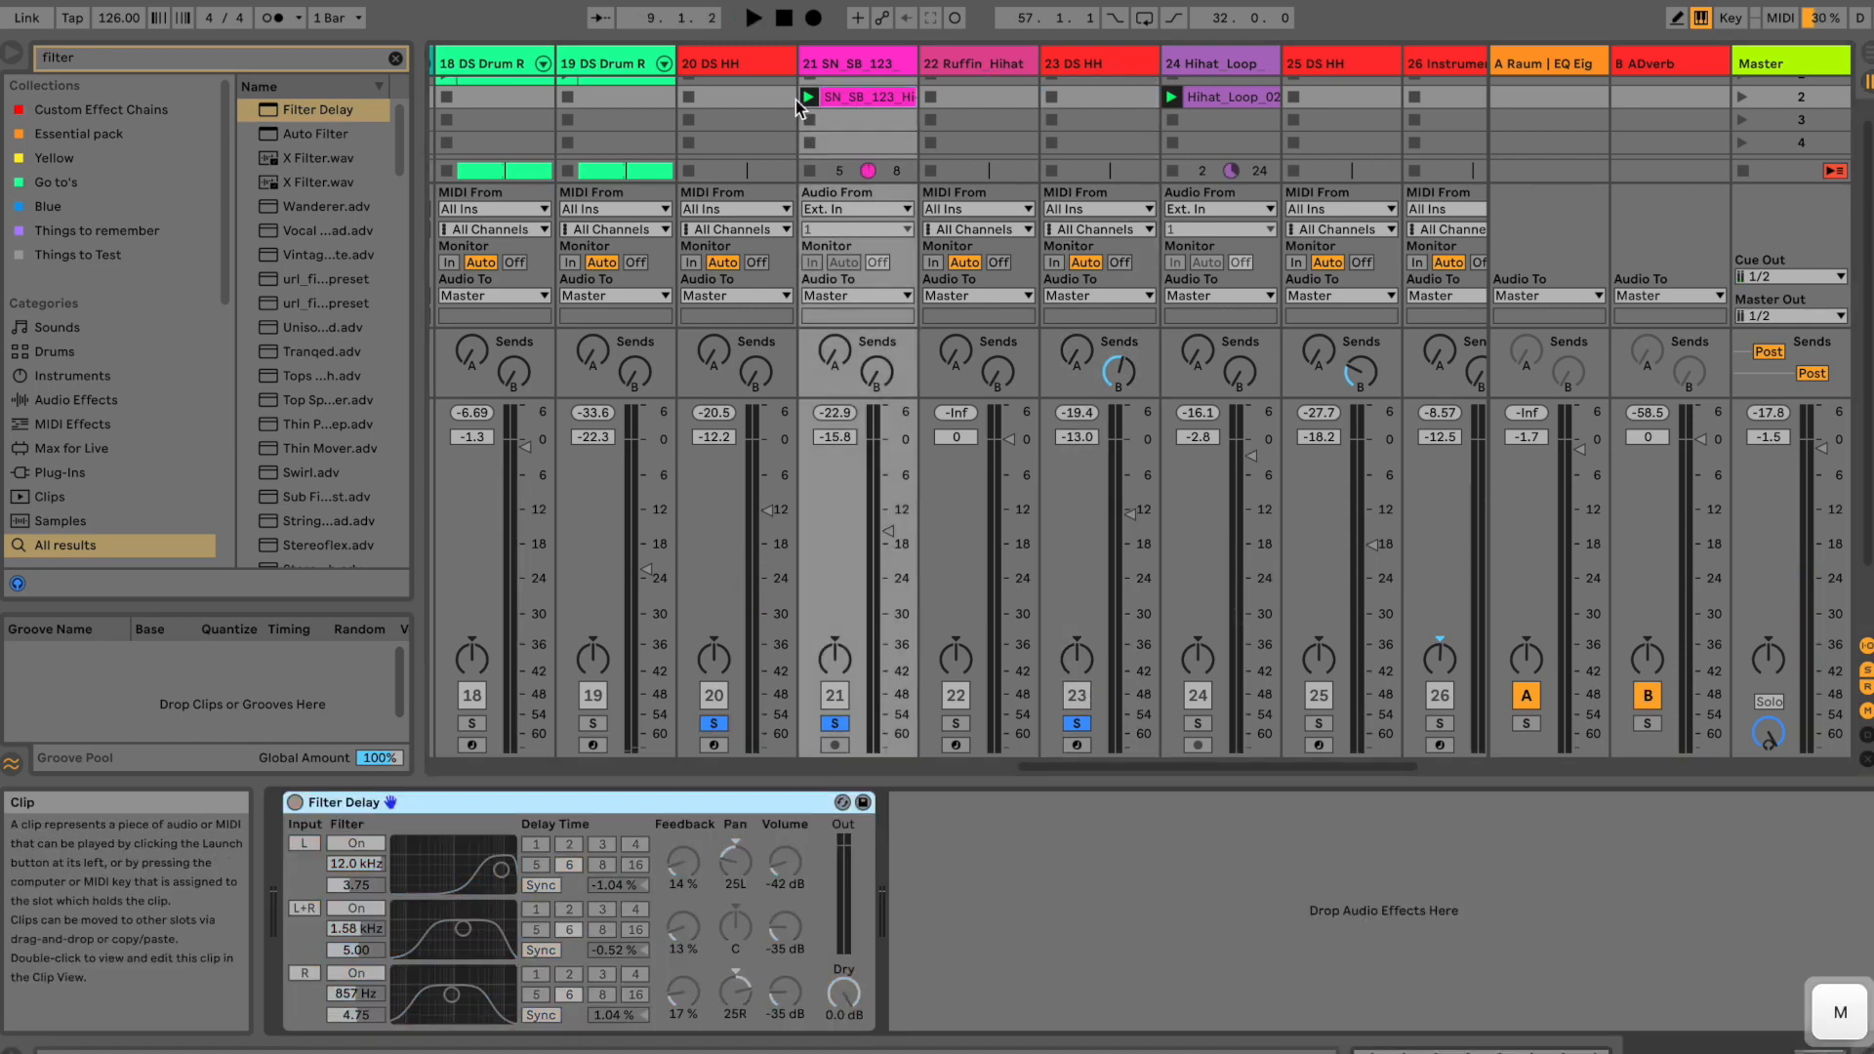
left_click(792, 99)
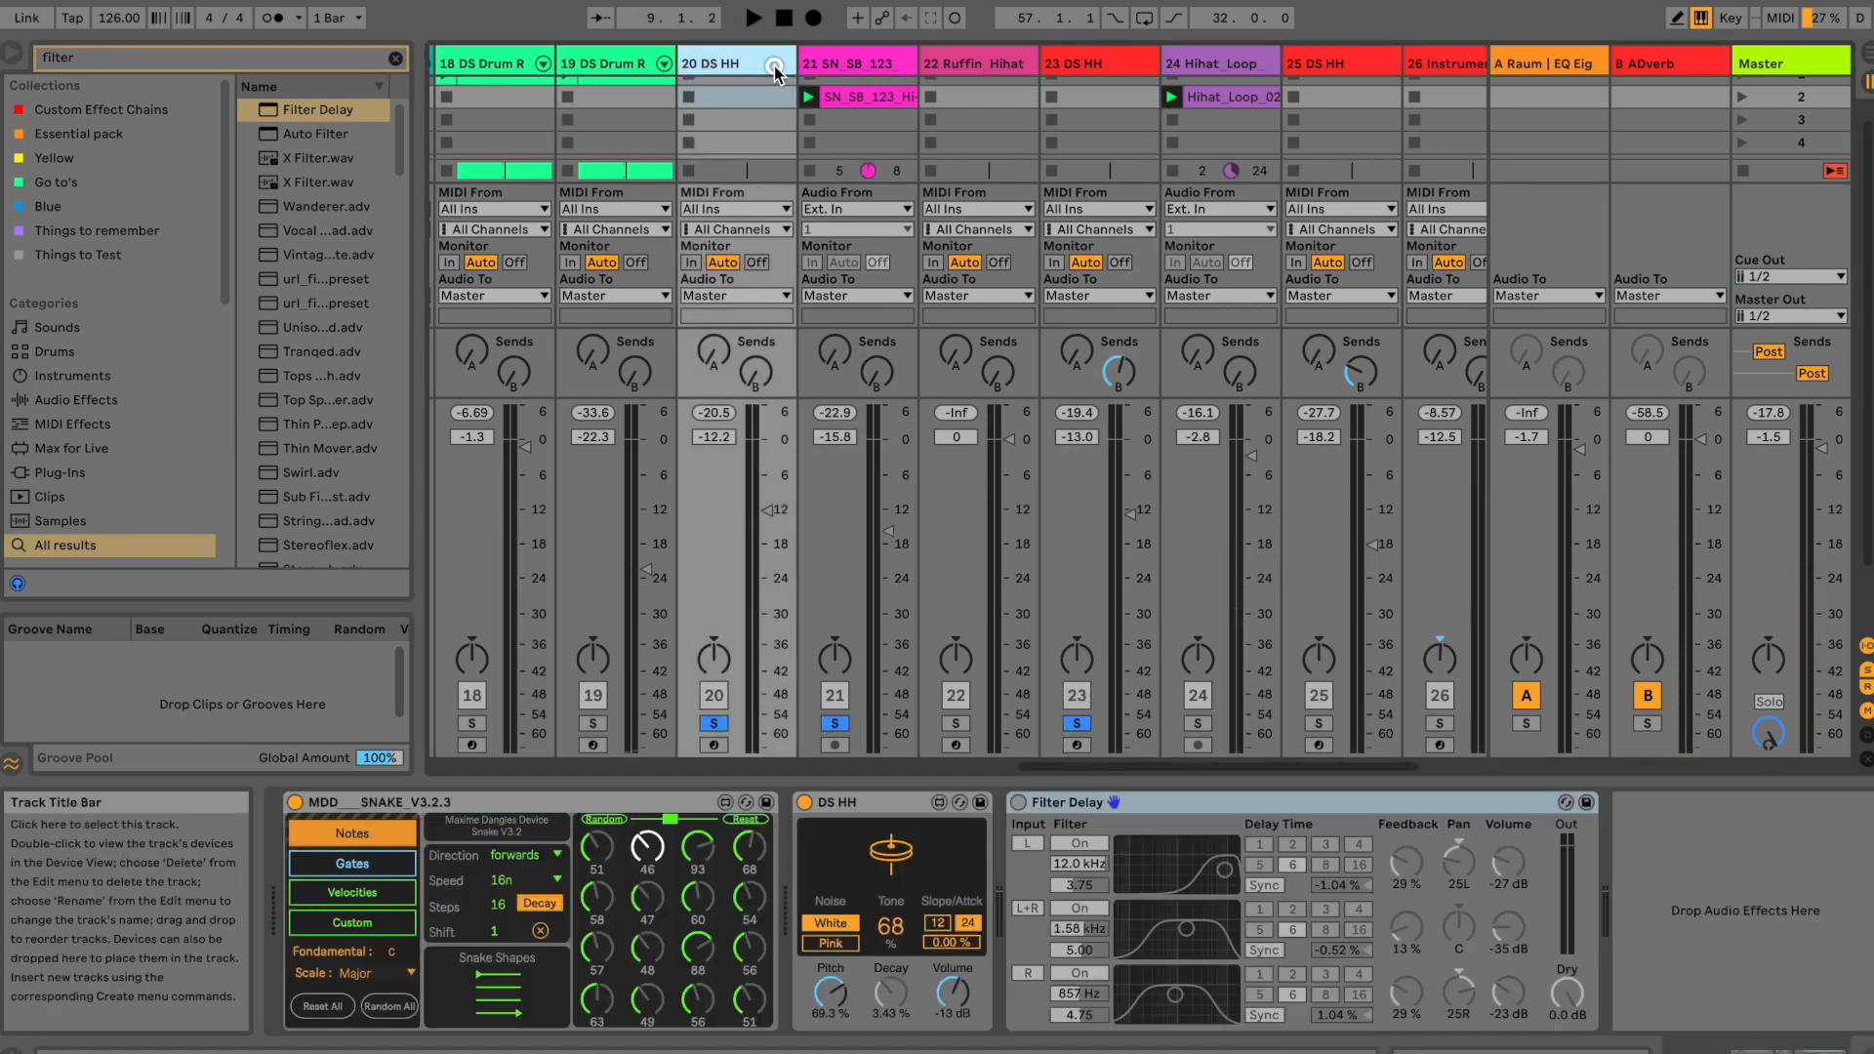
key("space")
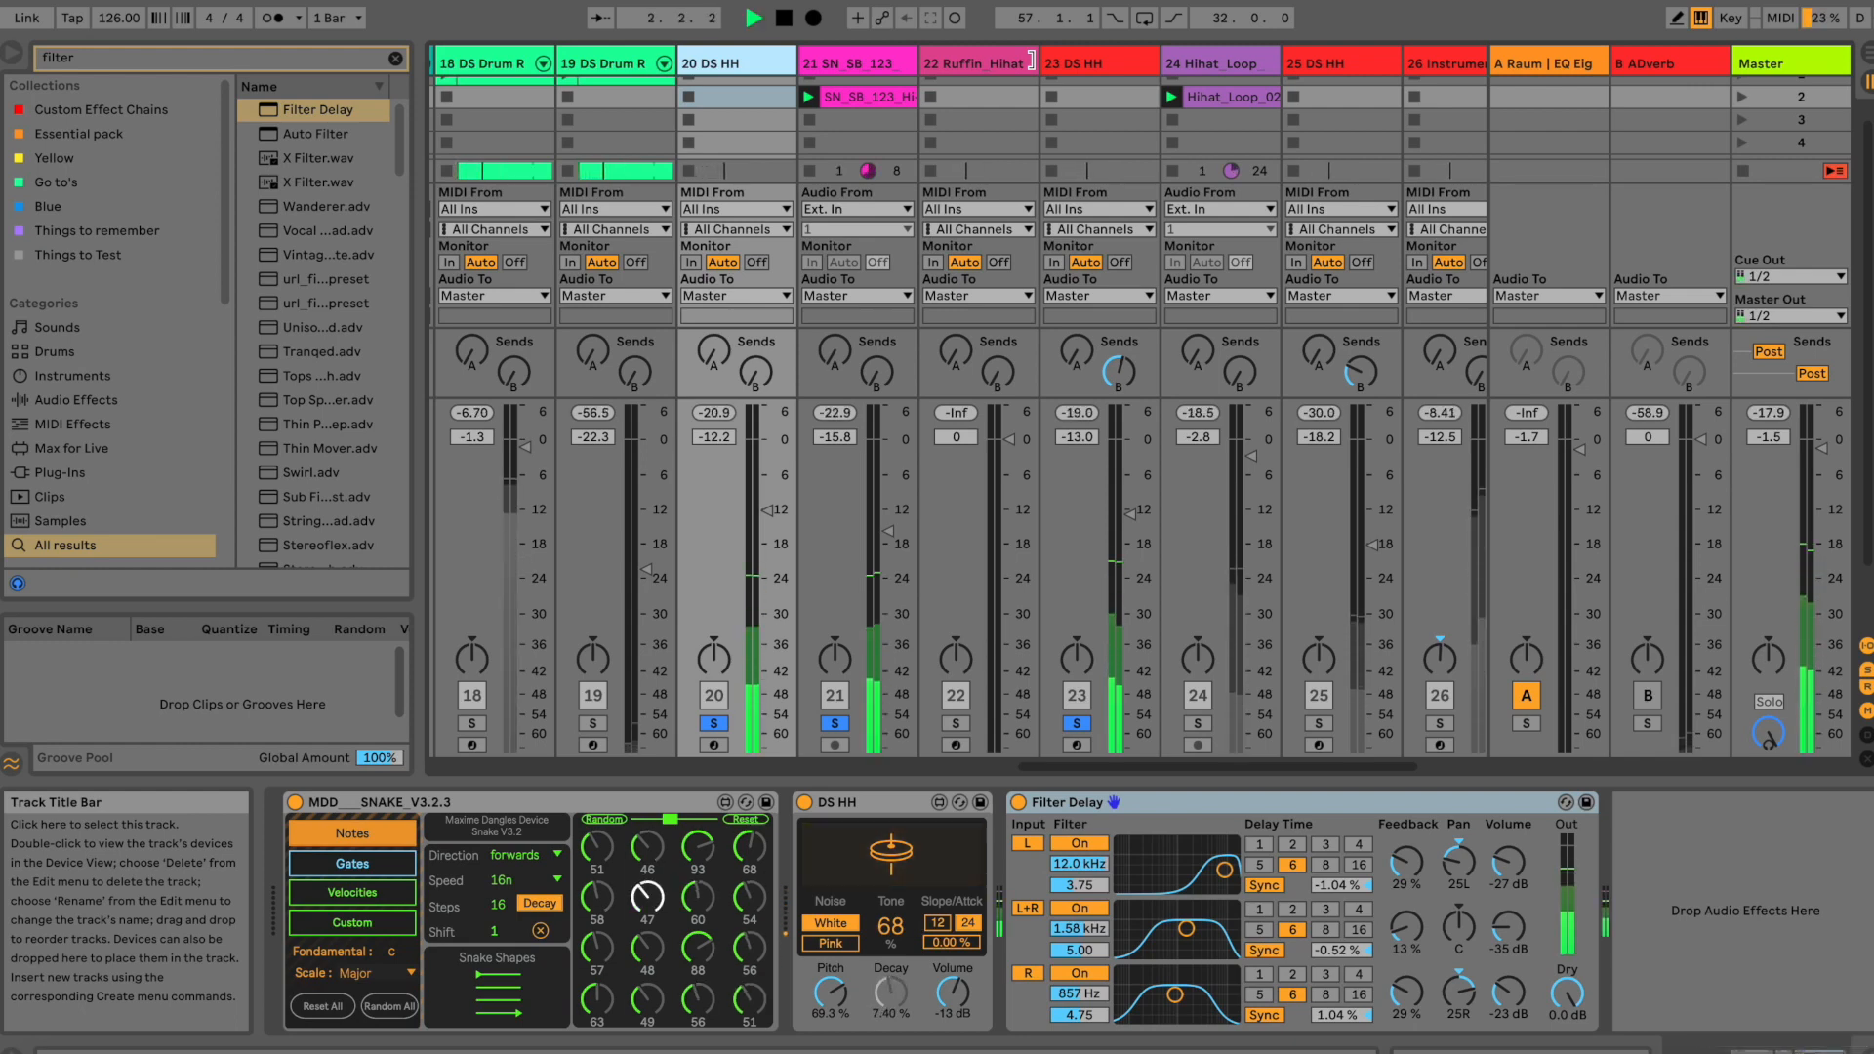
key("m")
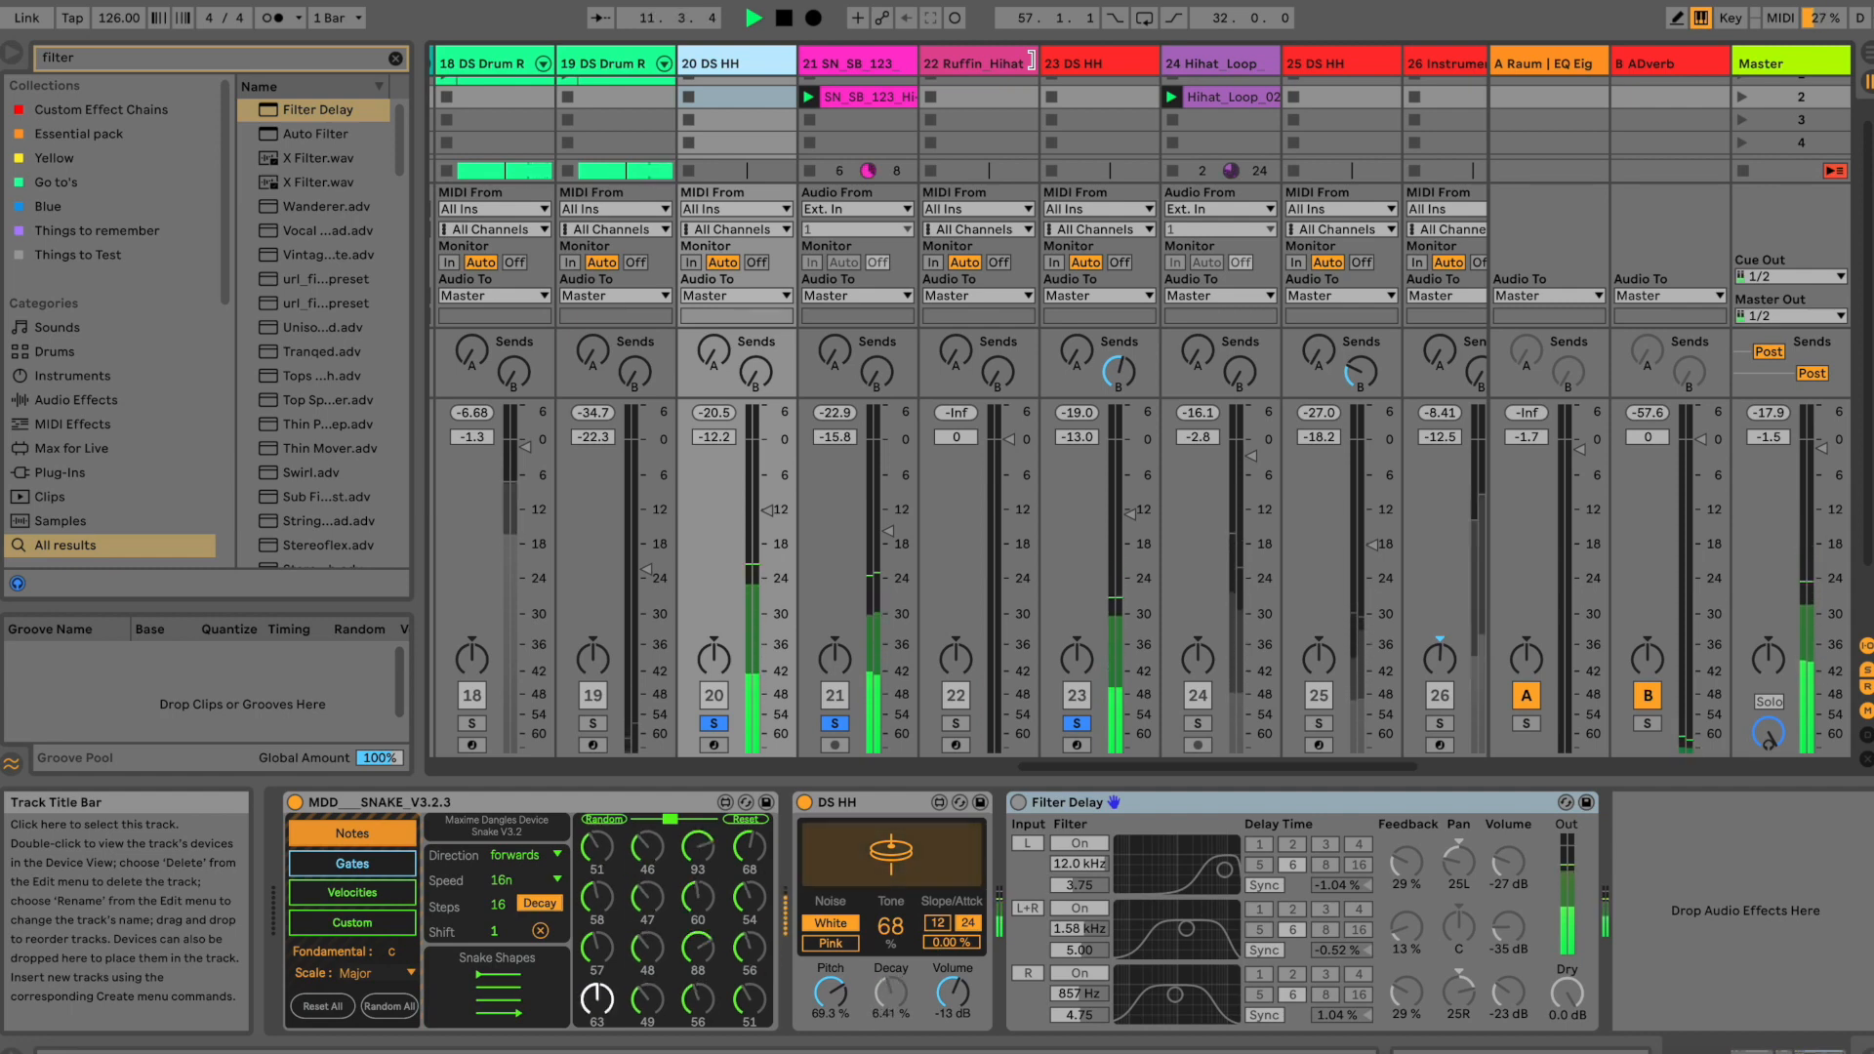
key("m")
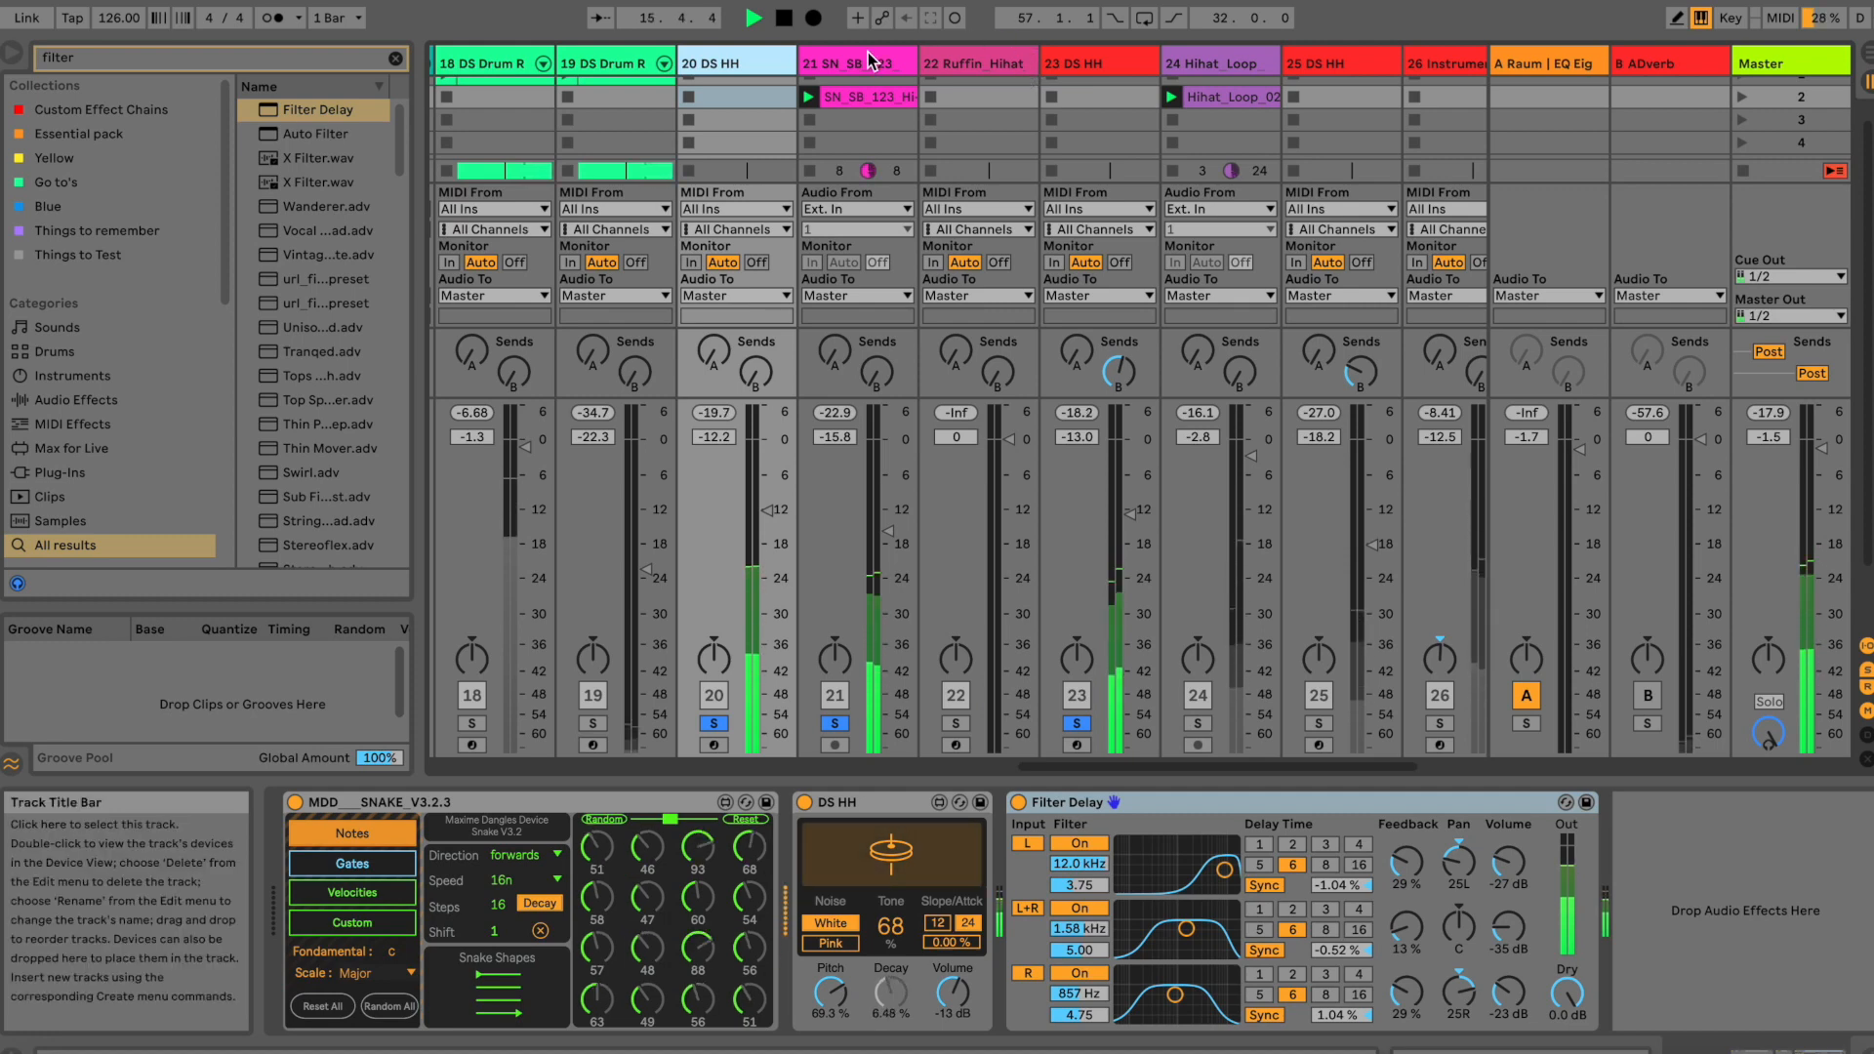
Step: Move the Auto Pan to the end of track 23's device chain and set its amount to 61.9%, rate to 2 and shape to about 67%
left_click(1073, 64)
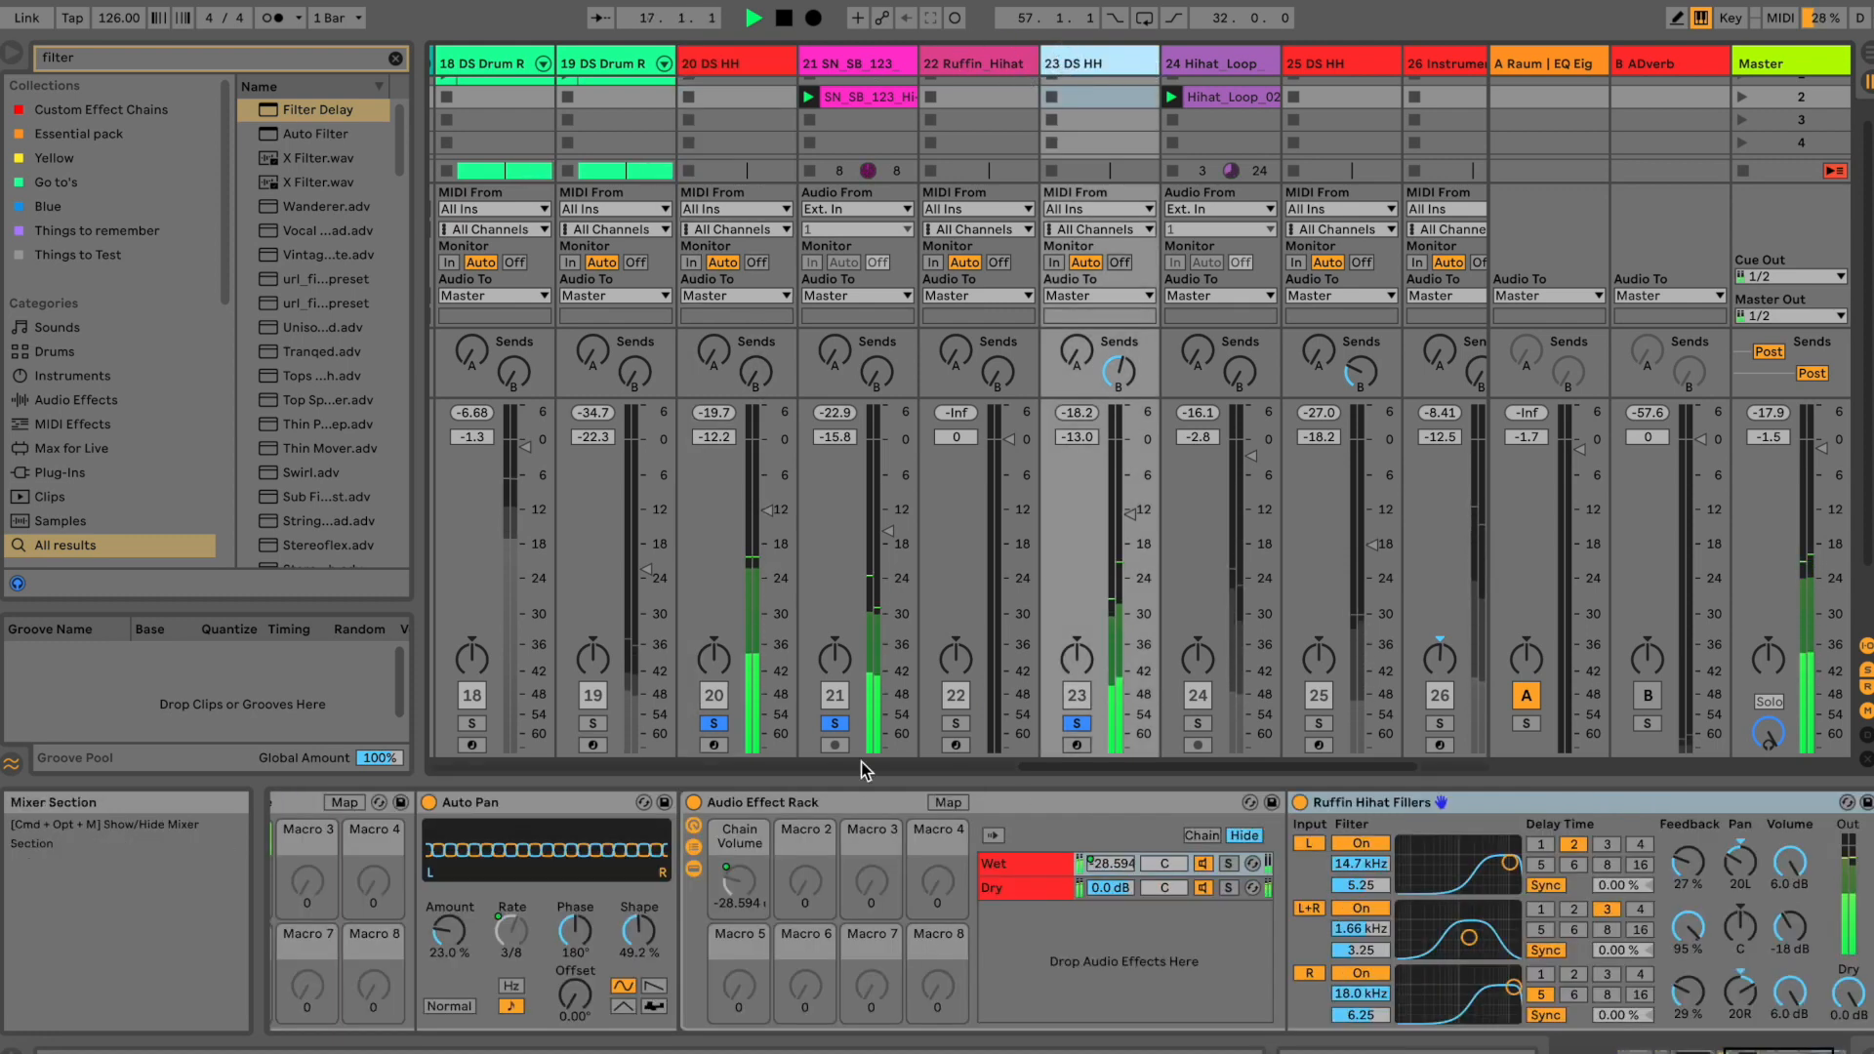
left_click_drag(1085, 769, 1158, 768)
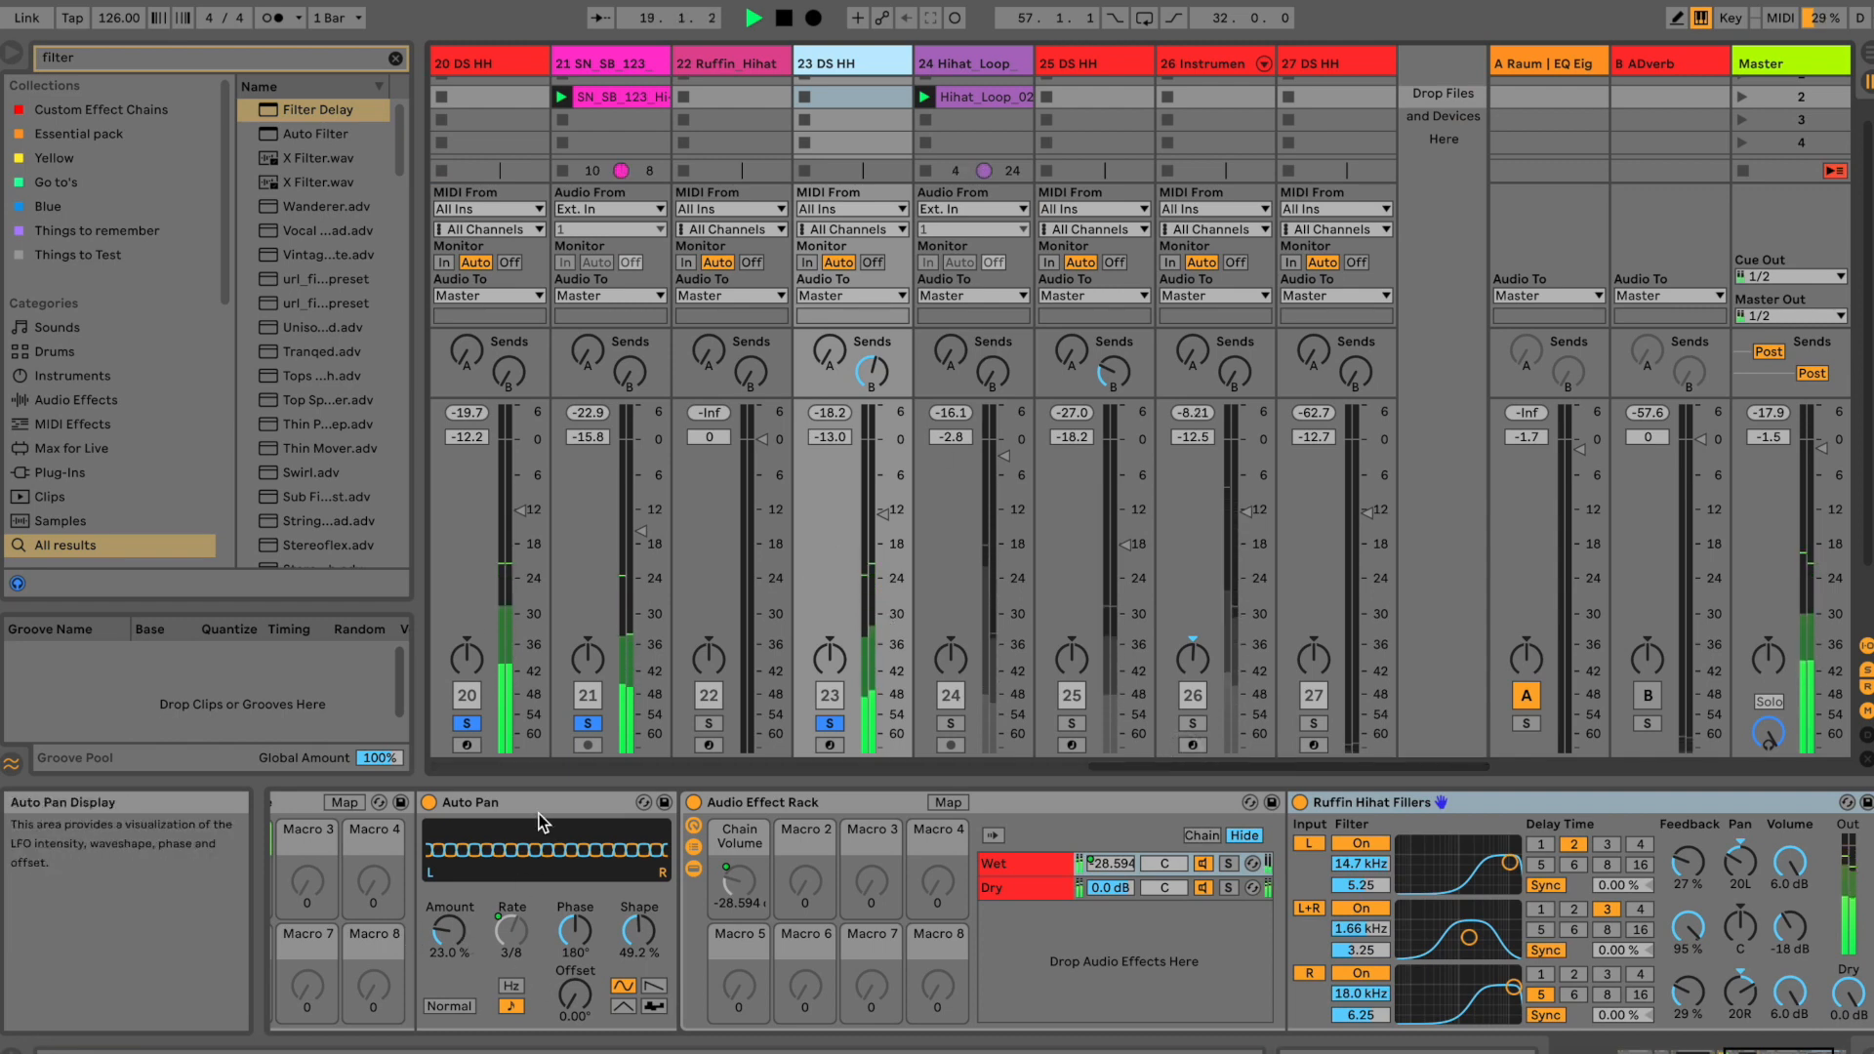
left_click(491, 810)
left_click_drag(488, 808, 846, 112)
left_click_drag(1640, 932, 1708, 932)
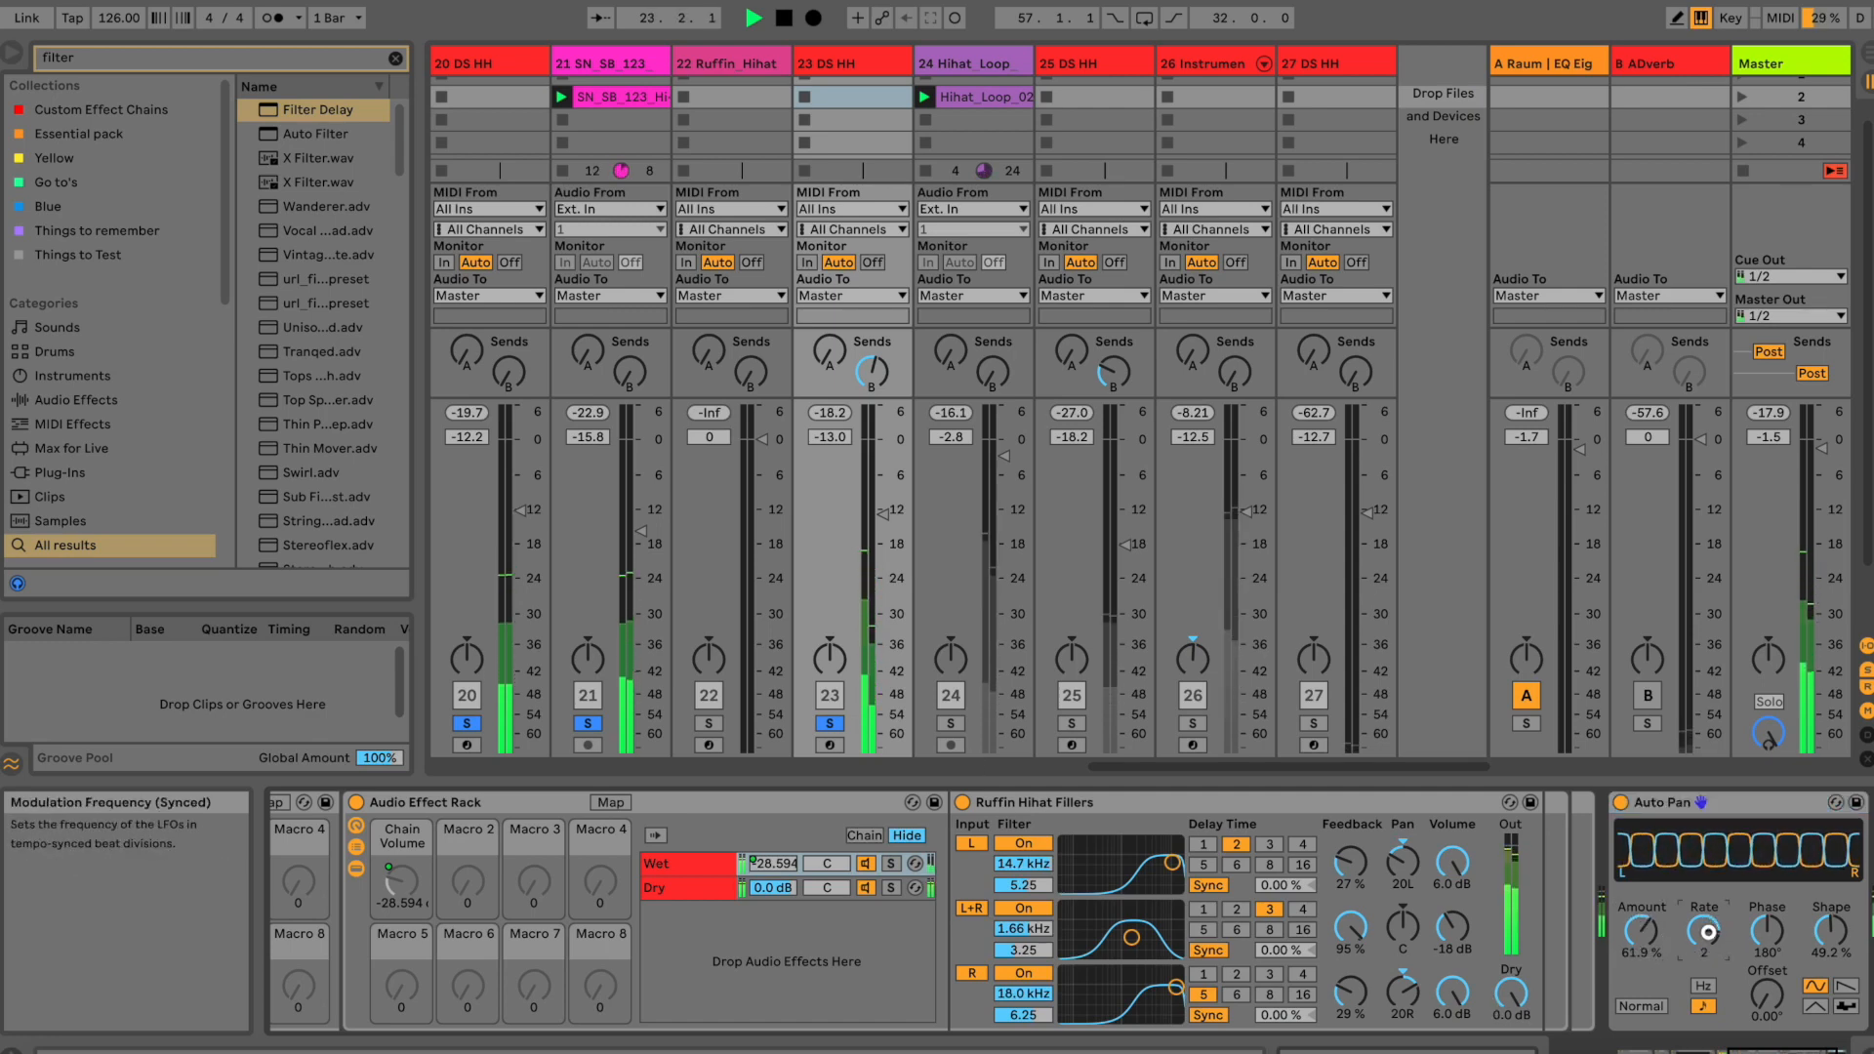
mouse_move(1827, 932)
left_mouse_down()
mouse_move(1827, 952)
mouse_move(1827, 908)
left_mouse_up()
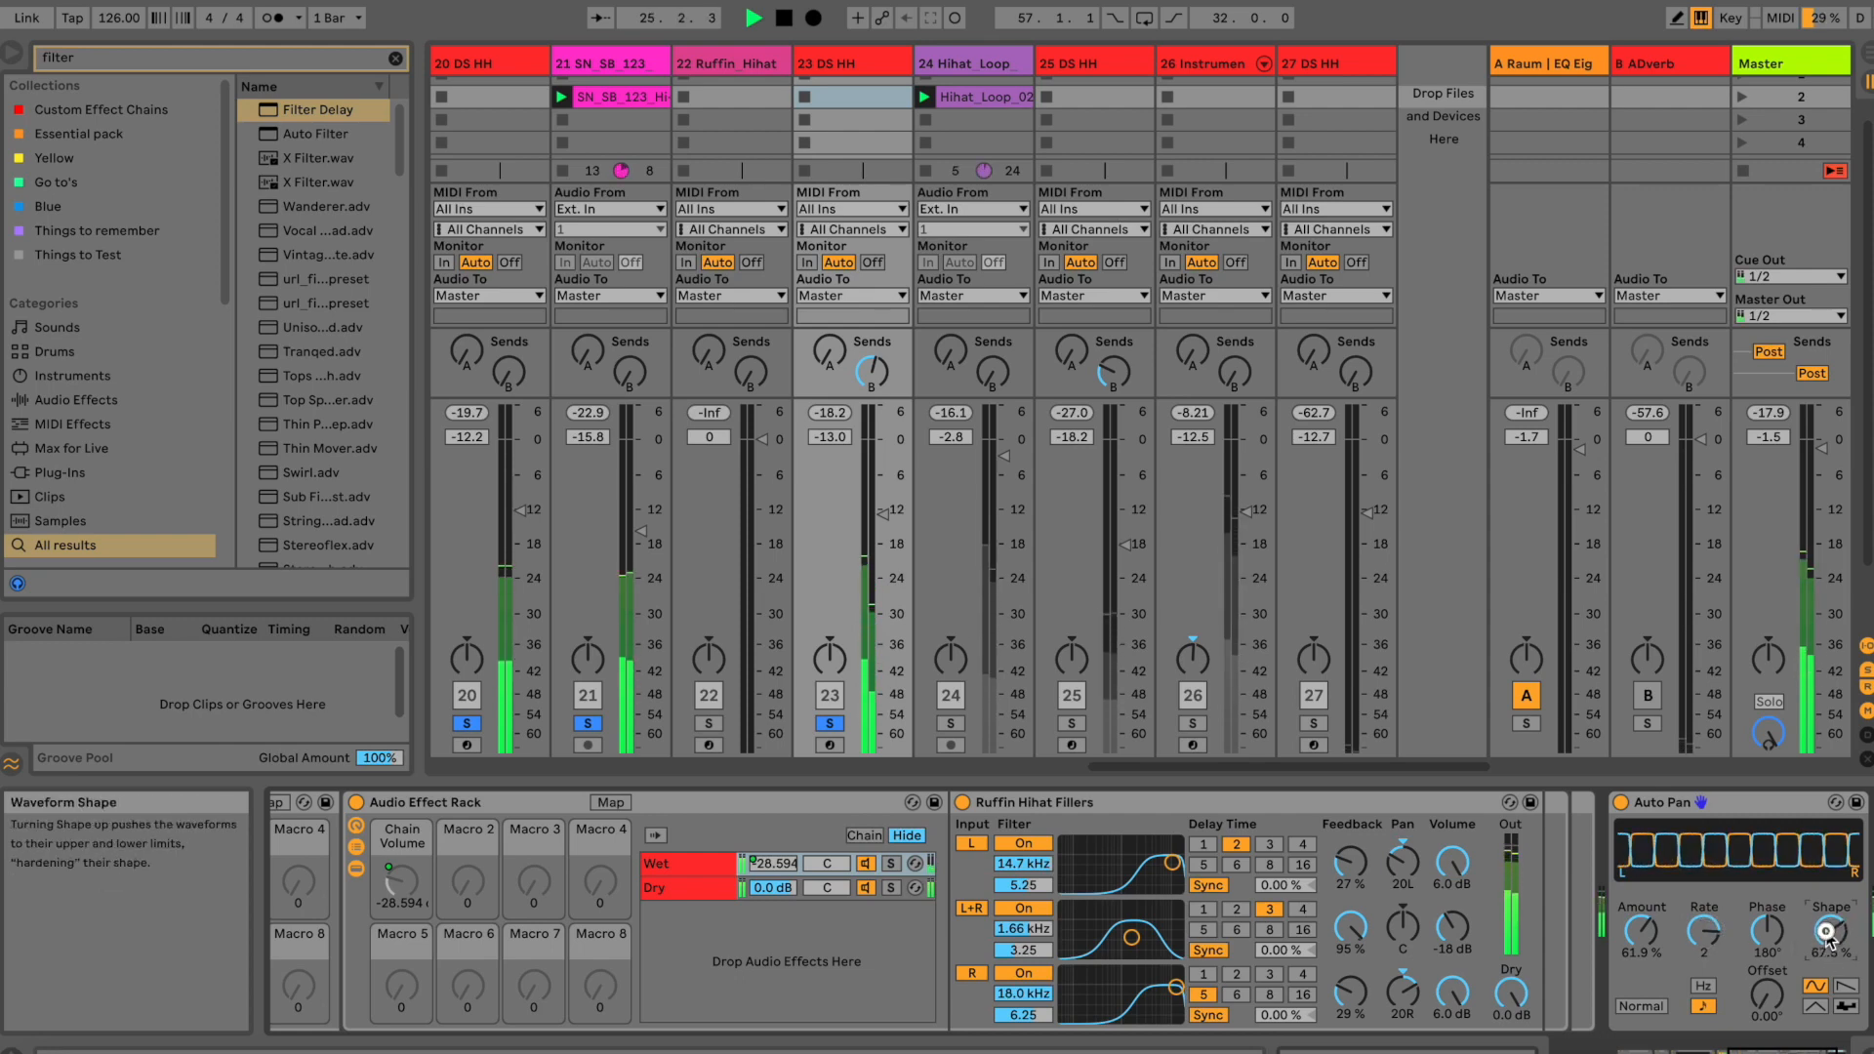
Step: Stop playback, then solo track 24's hi-hat loop and audition it from the start
key("space")
left_click(950, 723)
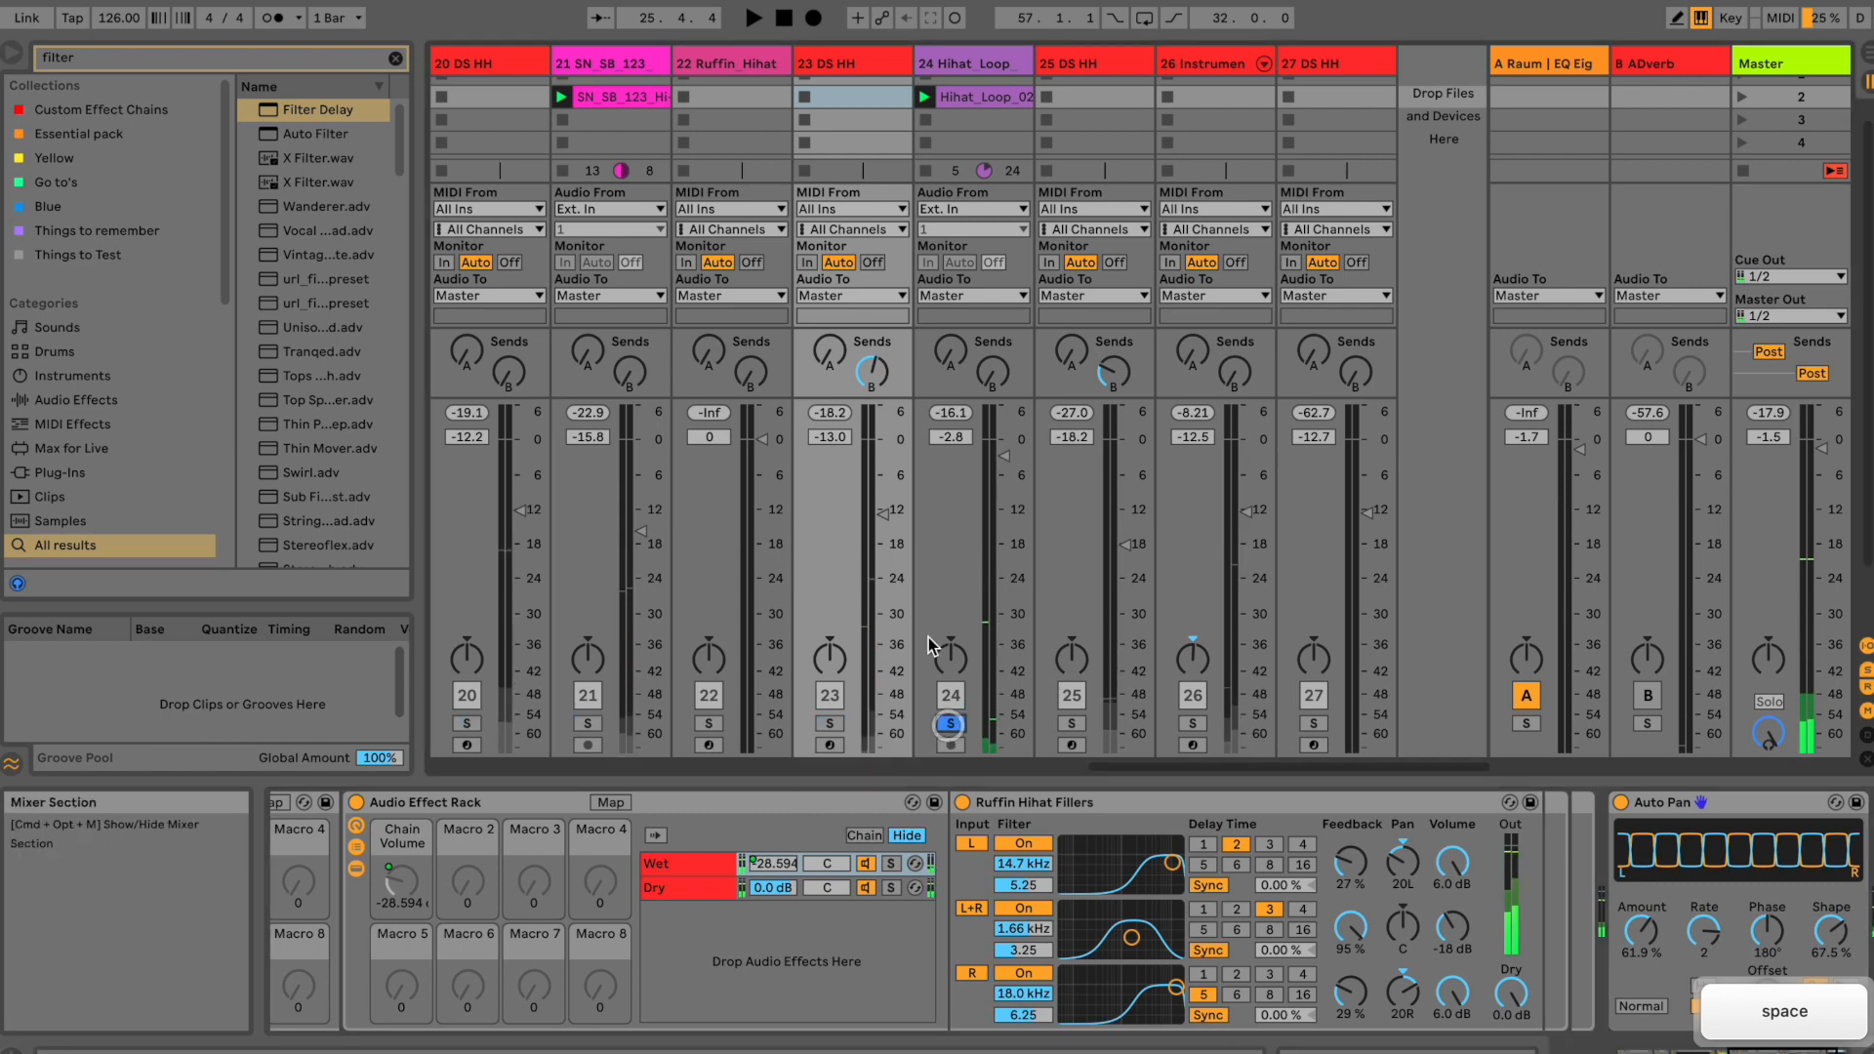
left_click(970, 62)
key("space")
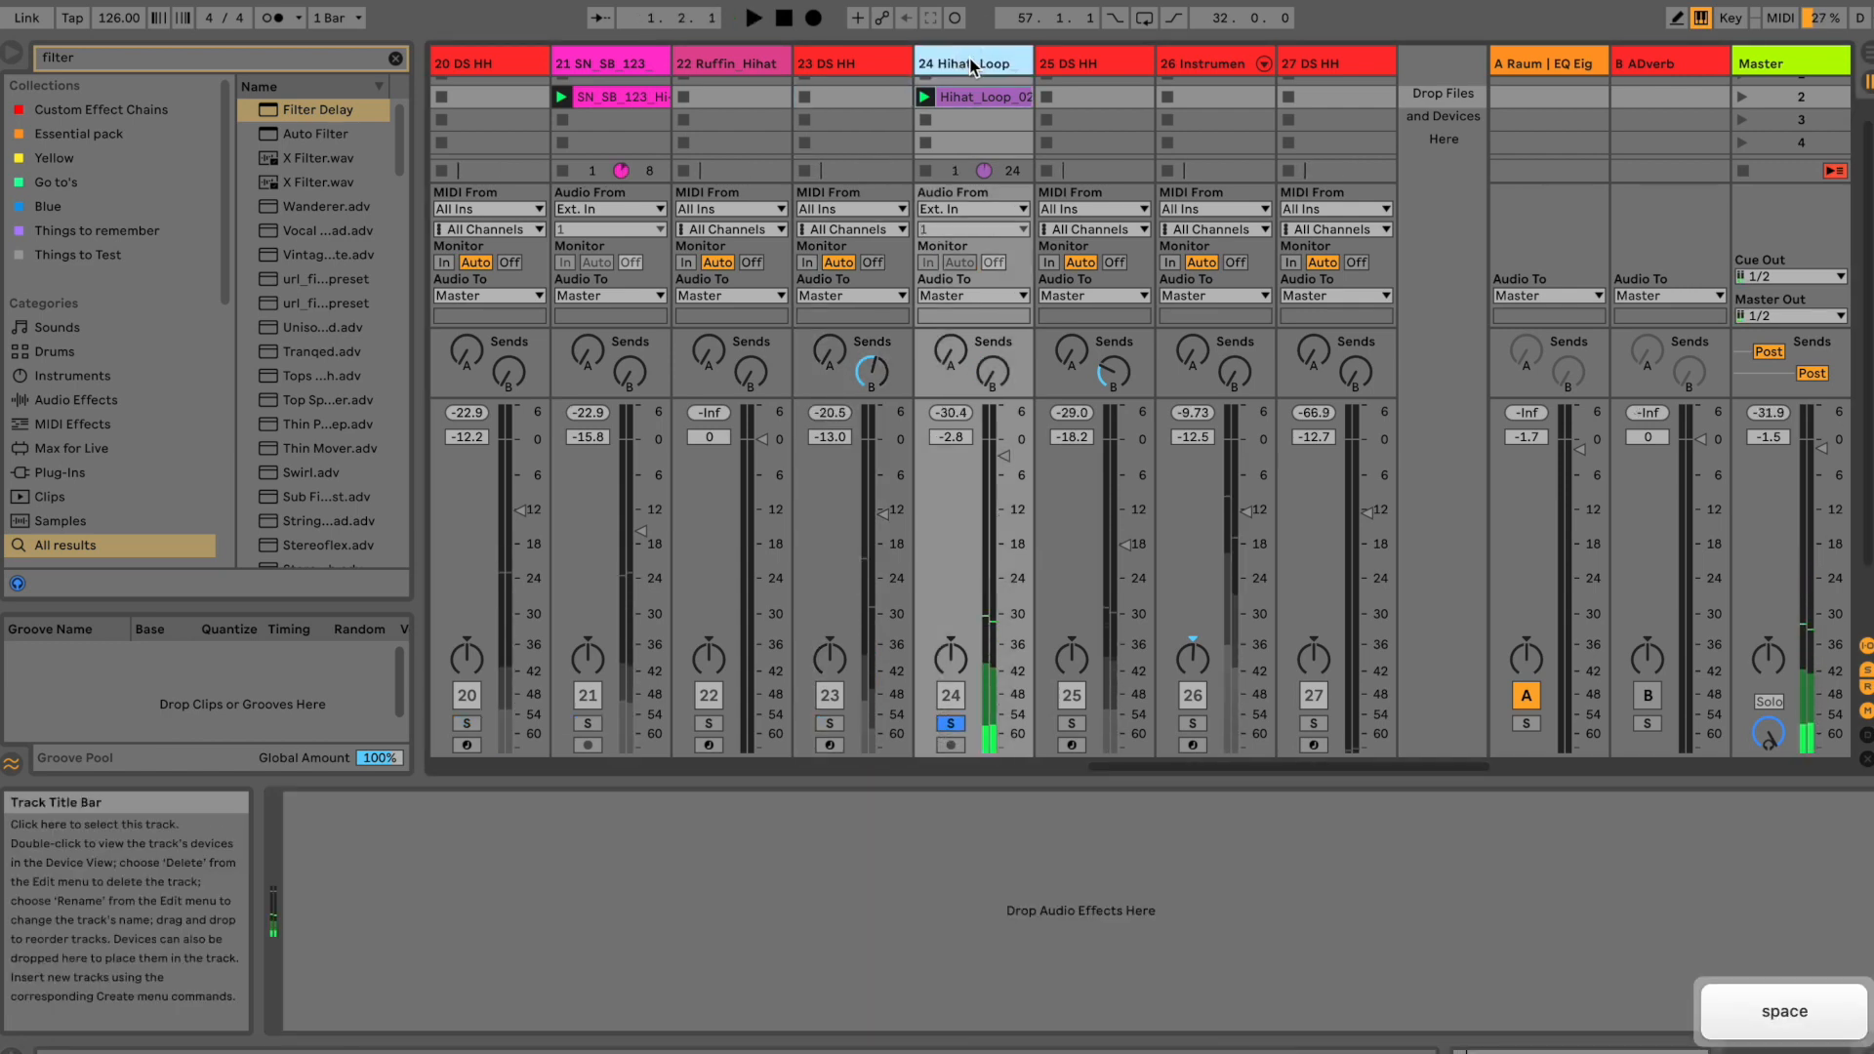
Step: Solo track 25, play it, and examine the Gate and Grain Delay in its device chain
left_click(1070, 723)
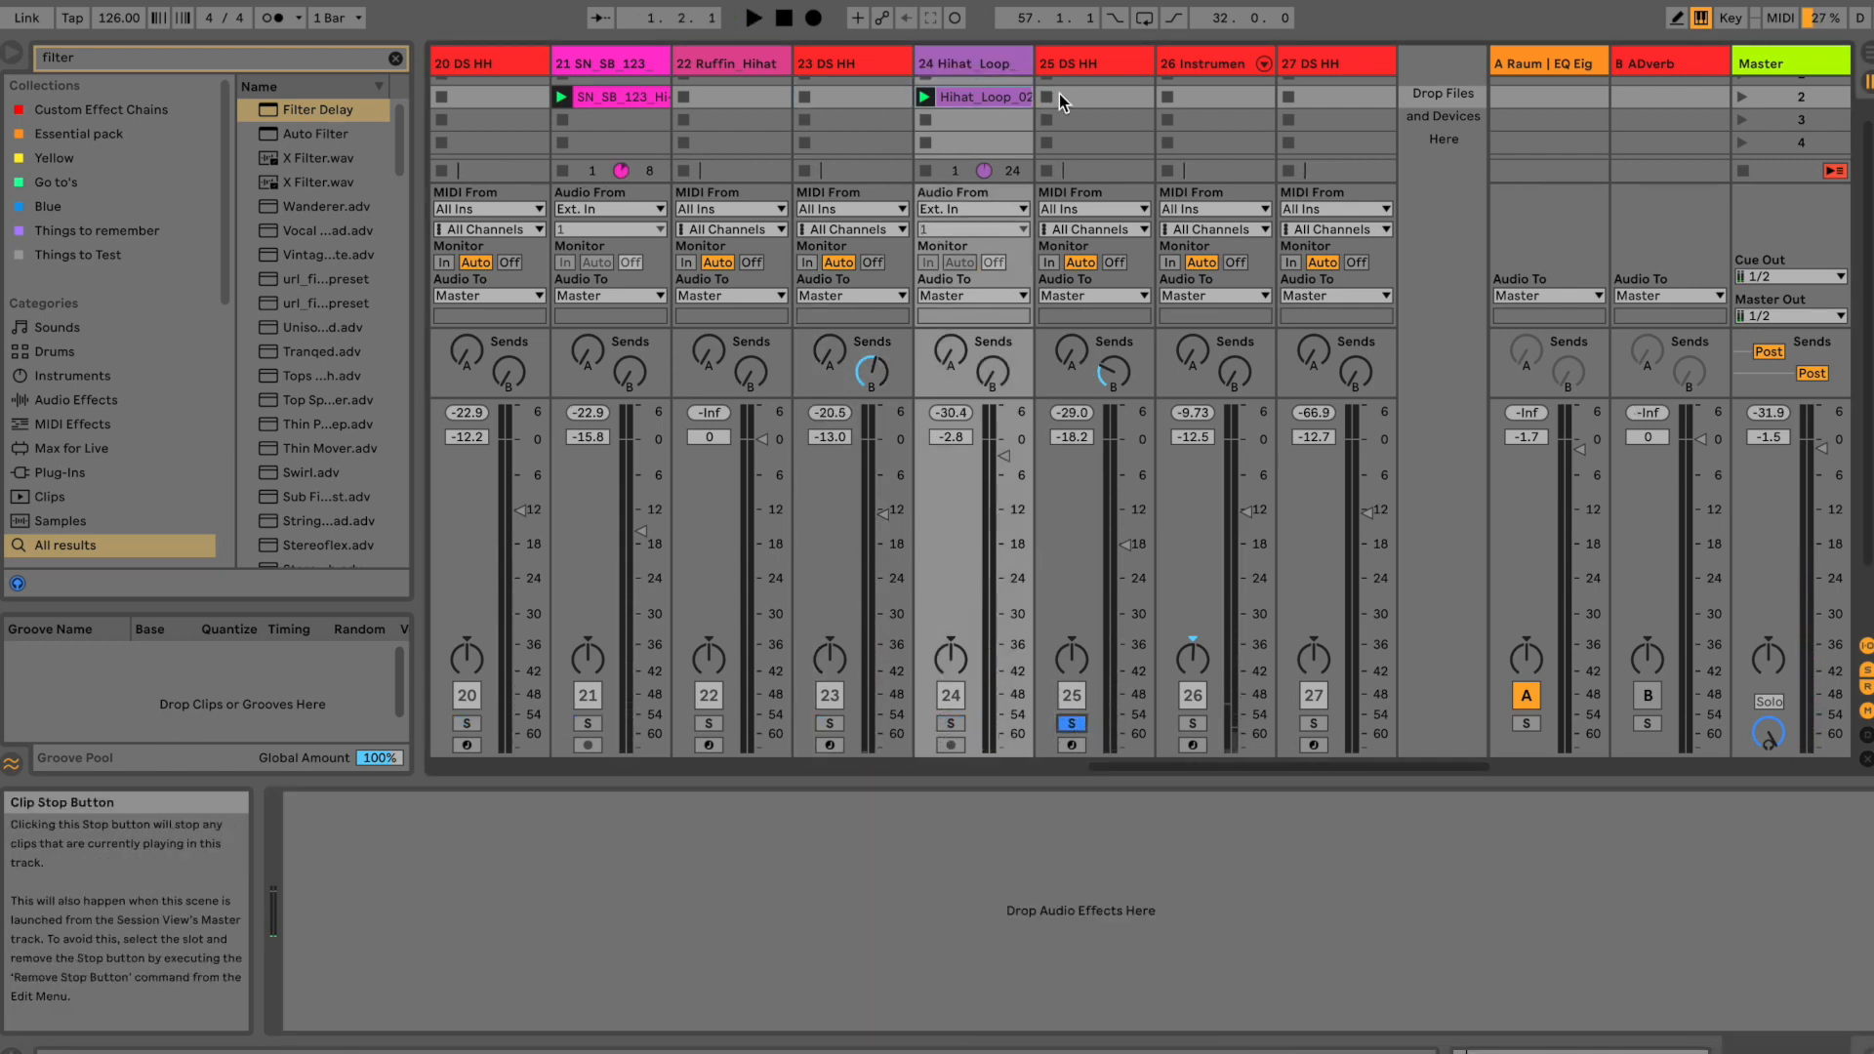
left_click(1068, 62)
key("space")
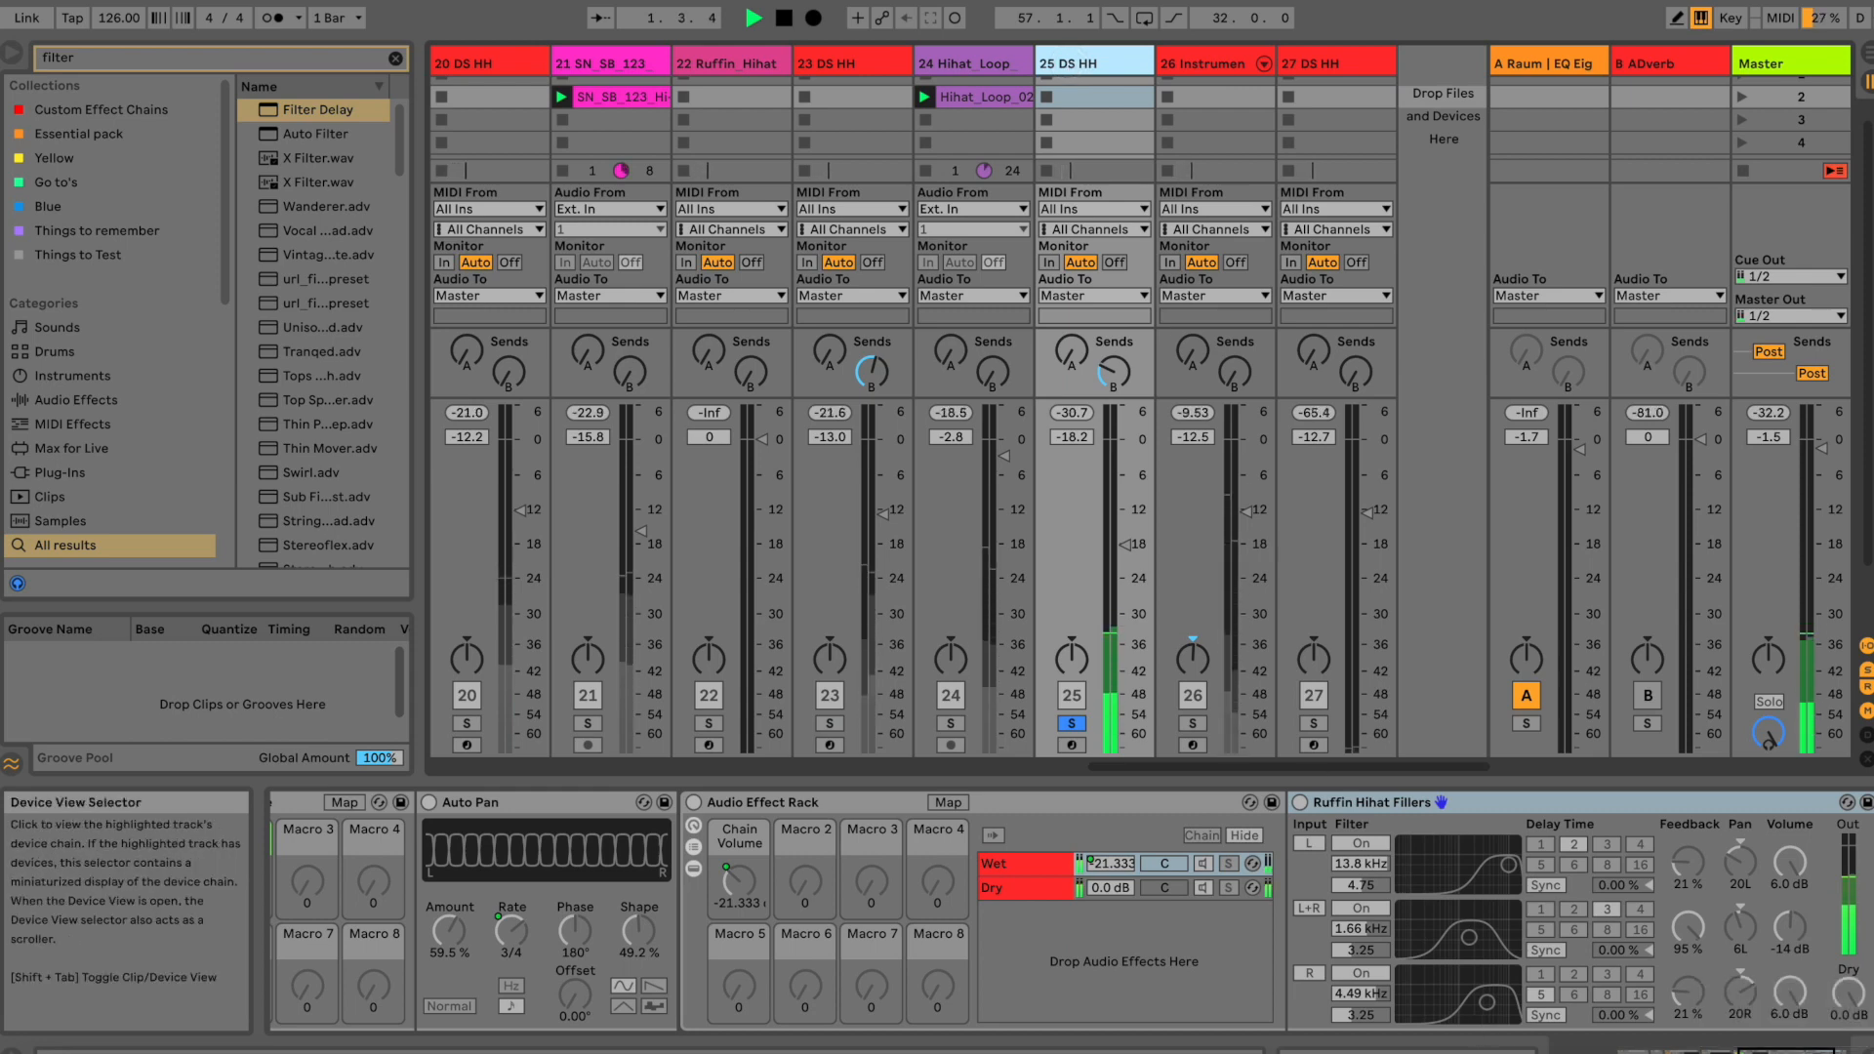
scroll(1268, 859, "left", 10)
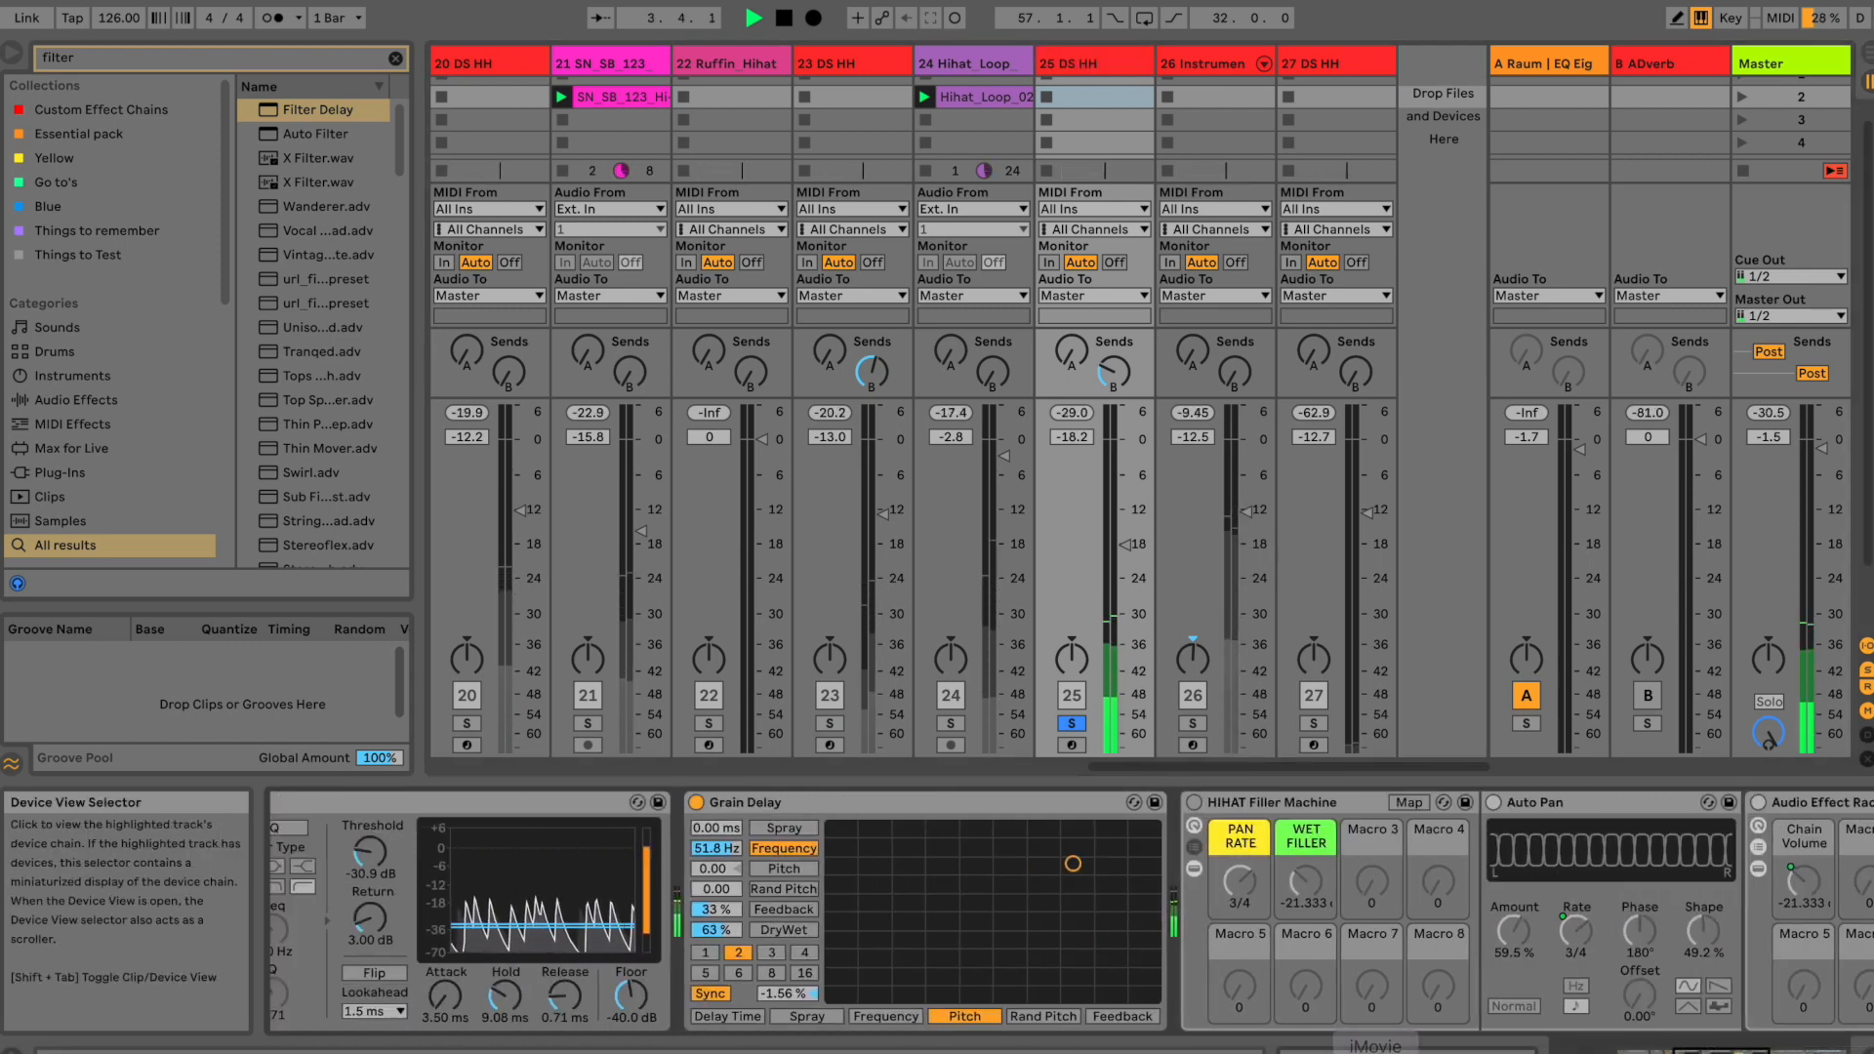
scroll(937, 863, "left", 7)
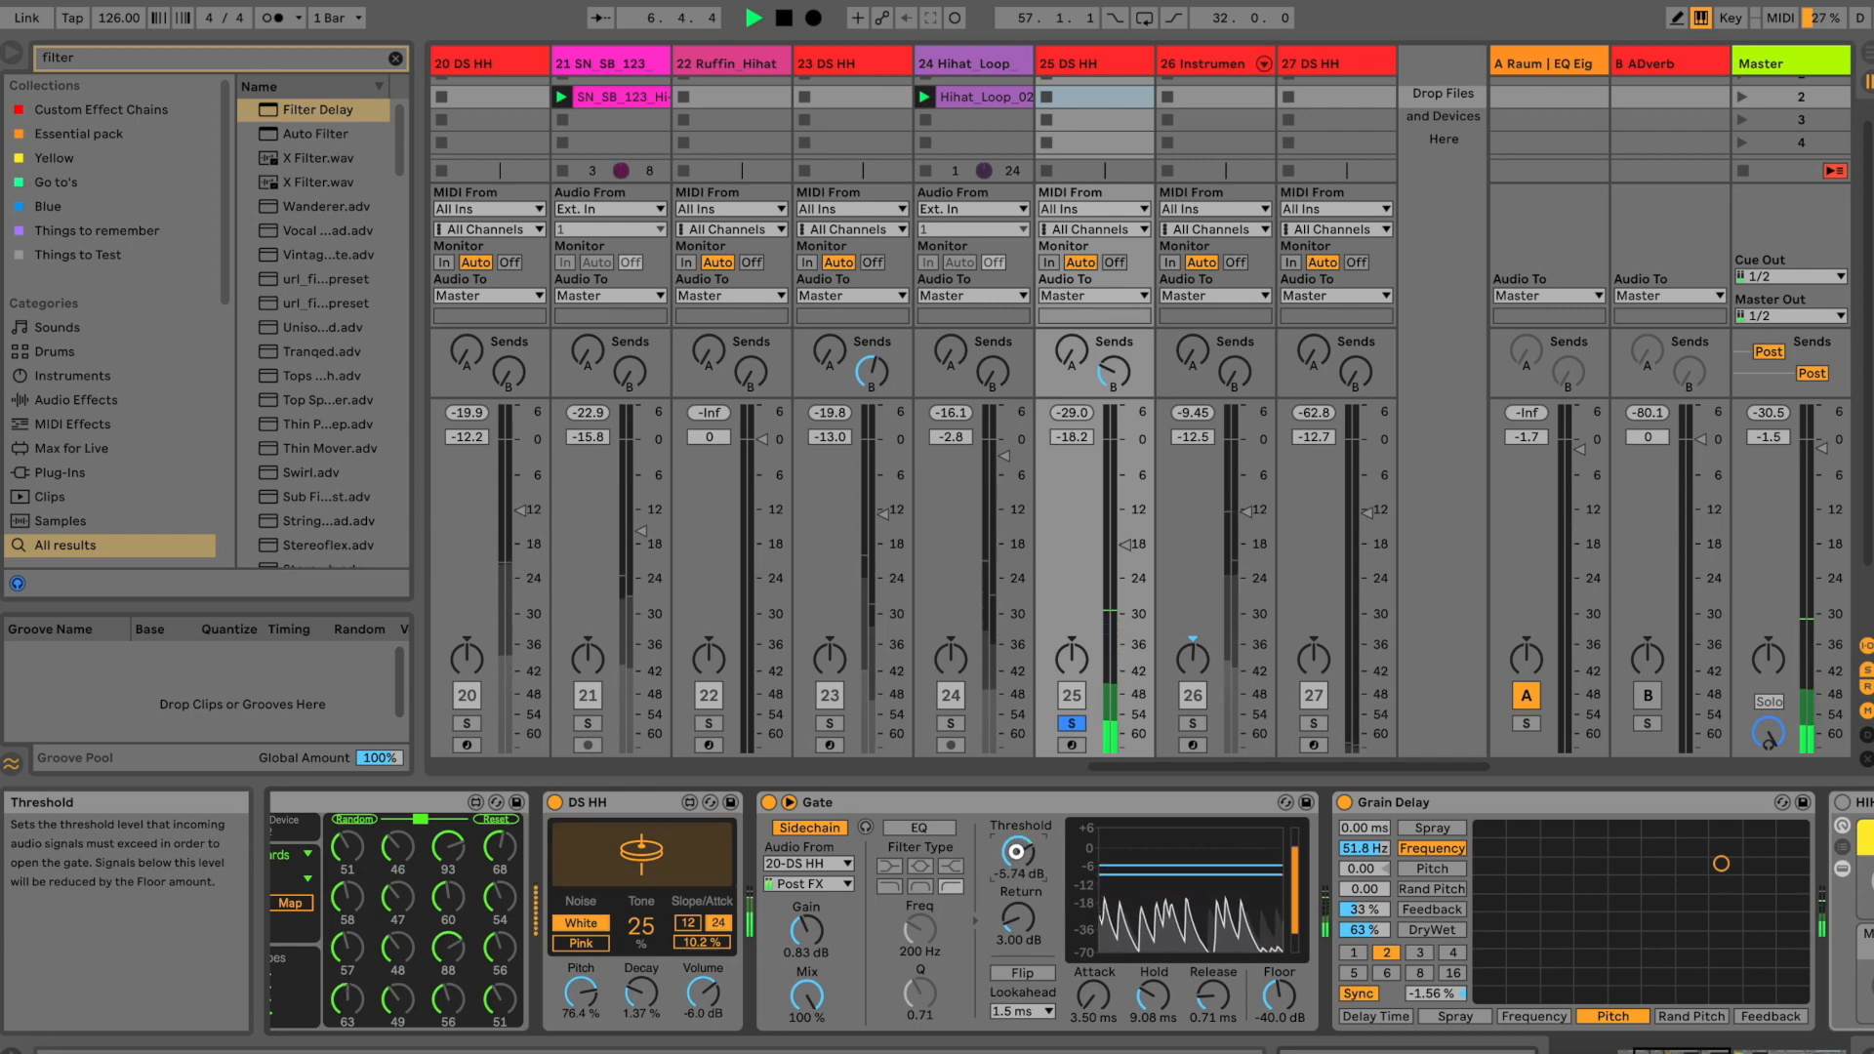
Step: Set track 25's Gate threshold to -19.7 dB, checking the track 20 sidechain source and comparing the Gate off and on
left_click_drag(1016, 852, 1016, 857)
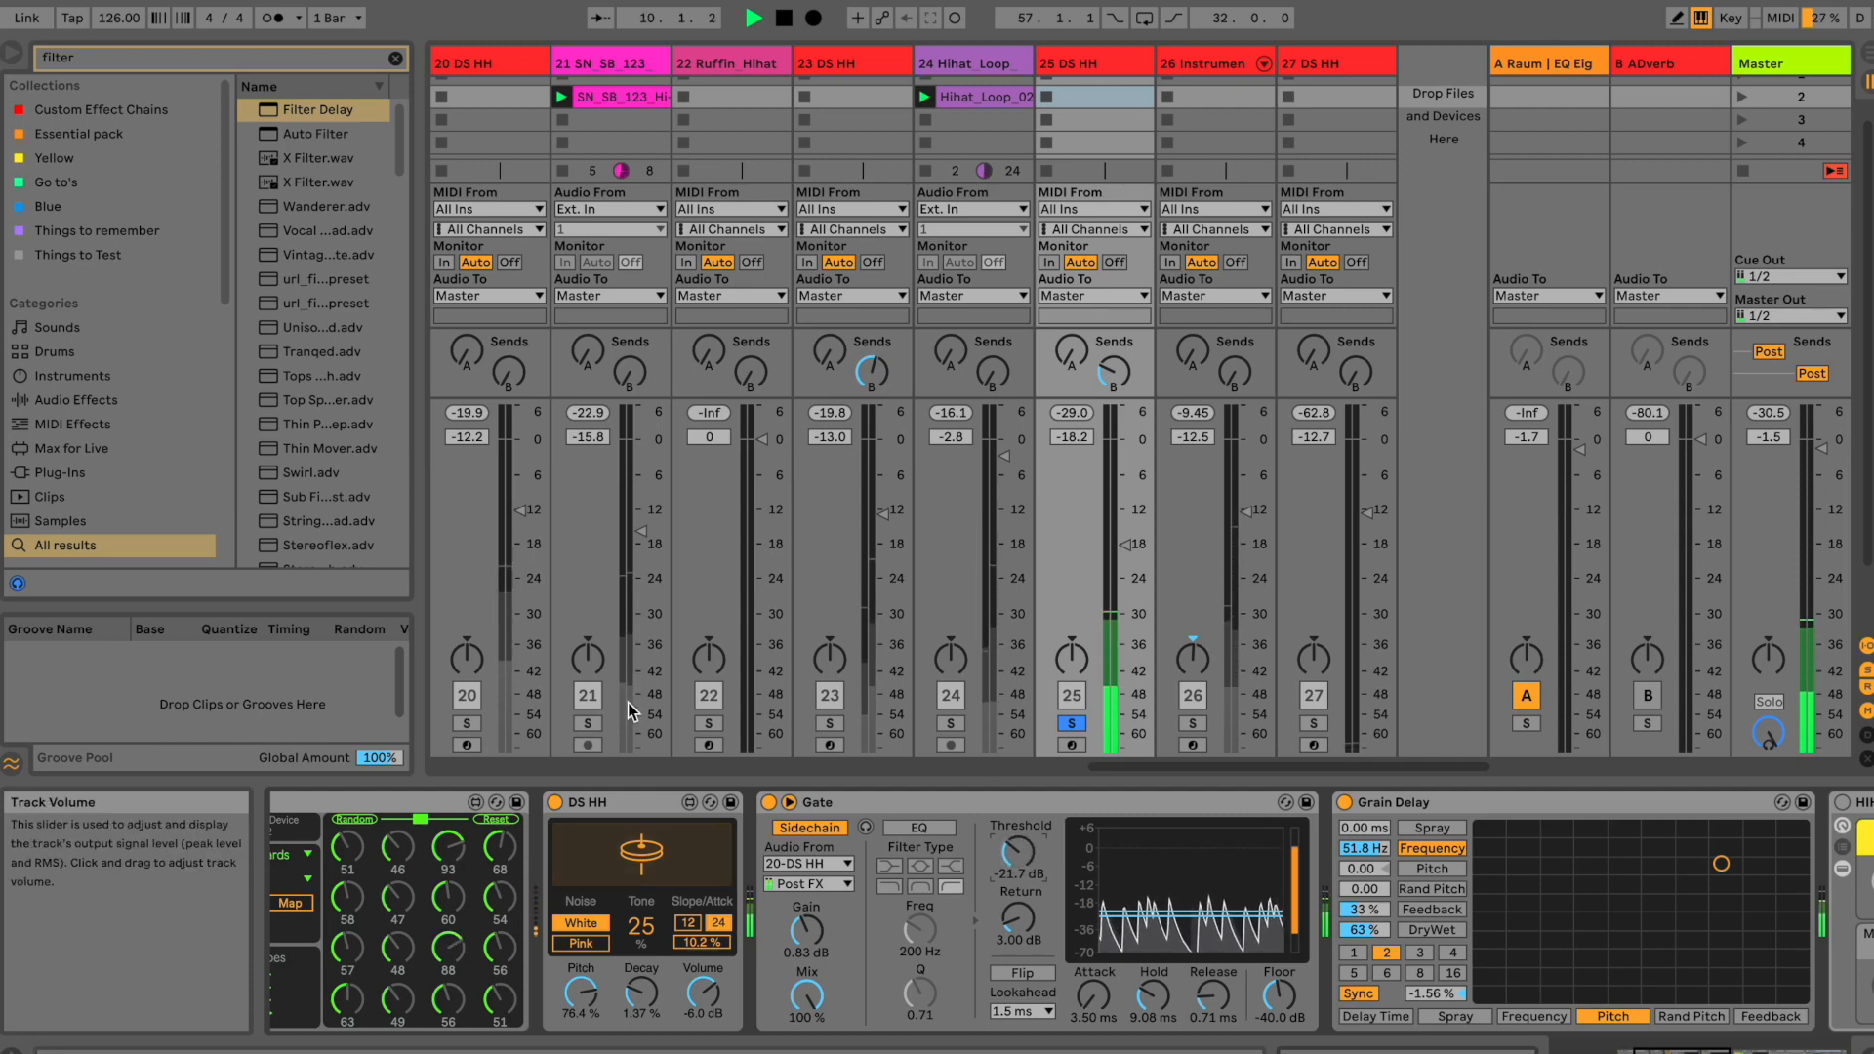
left_click(467, 724)
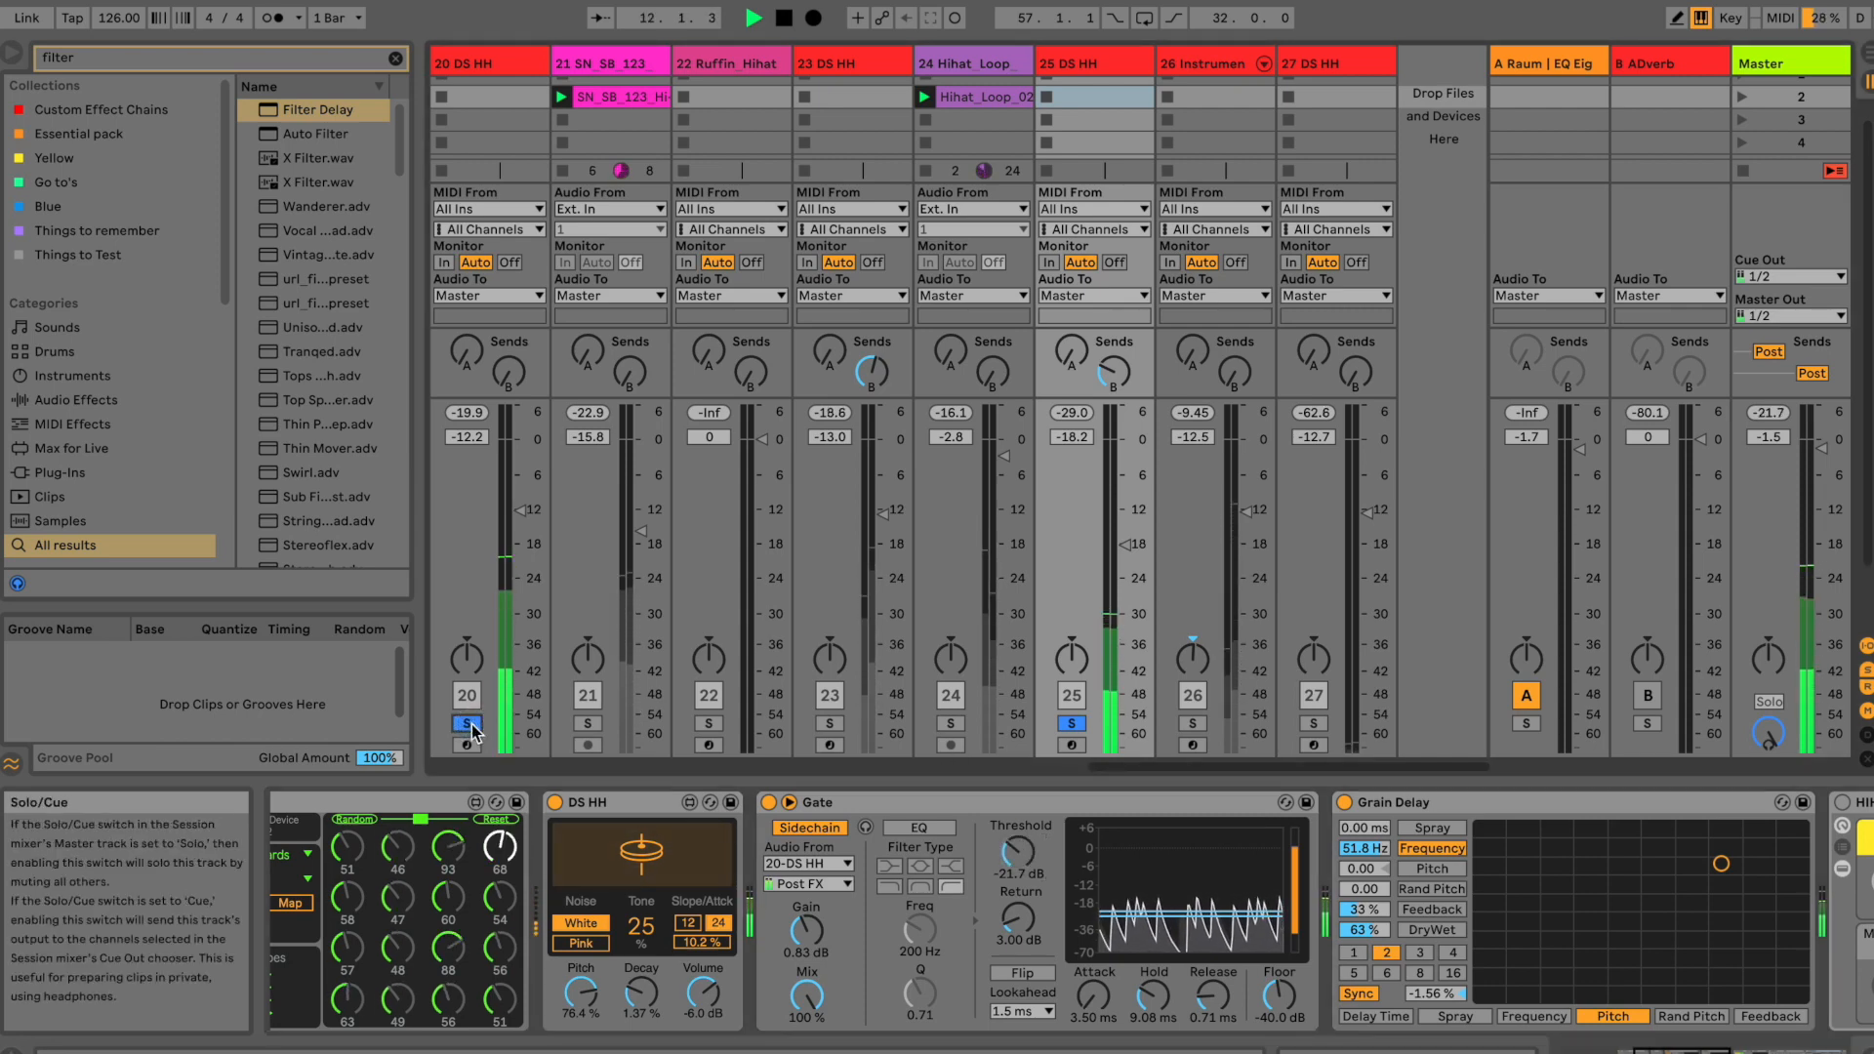
left_click(466, 724)
left_click_drag(1017, 851, 1022, 855)
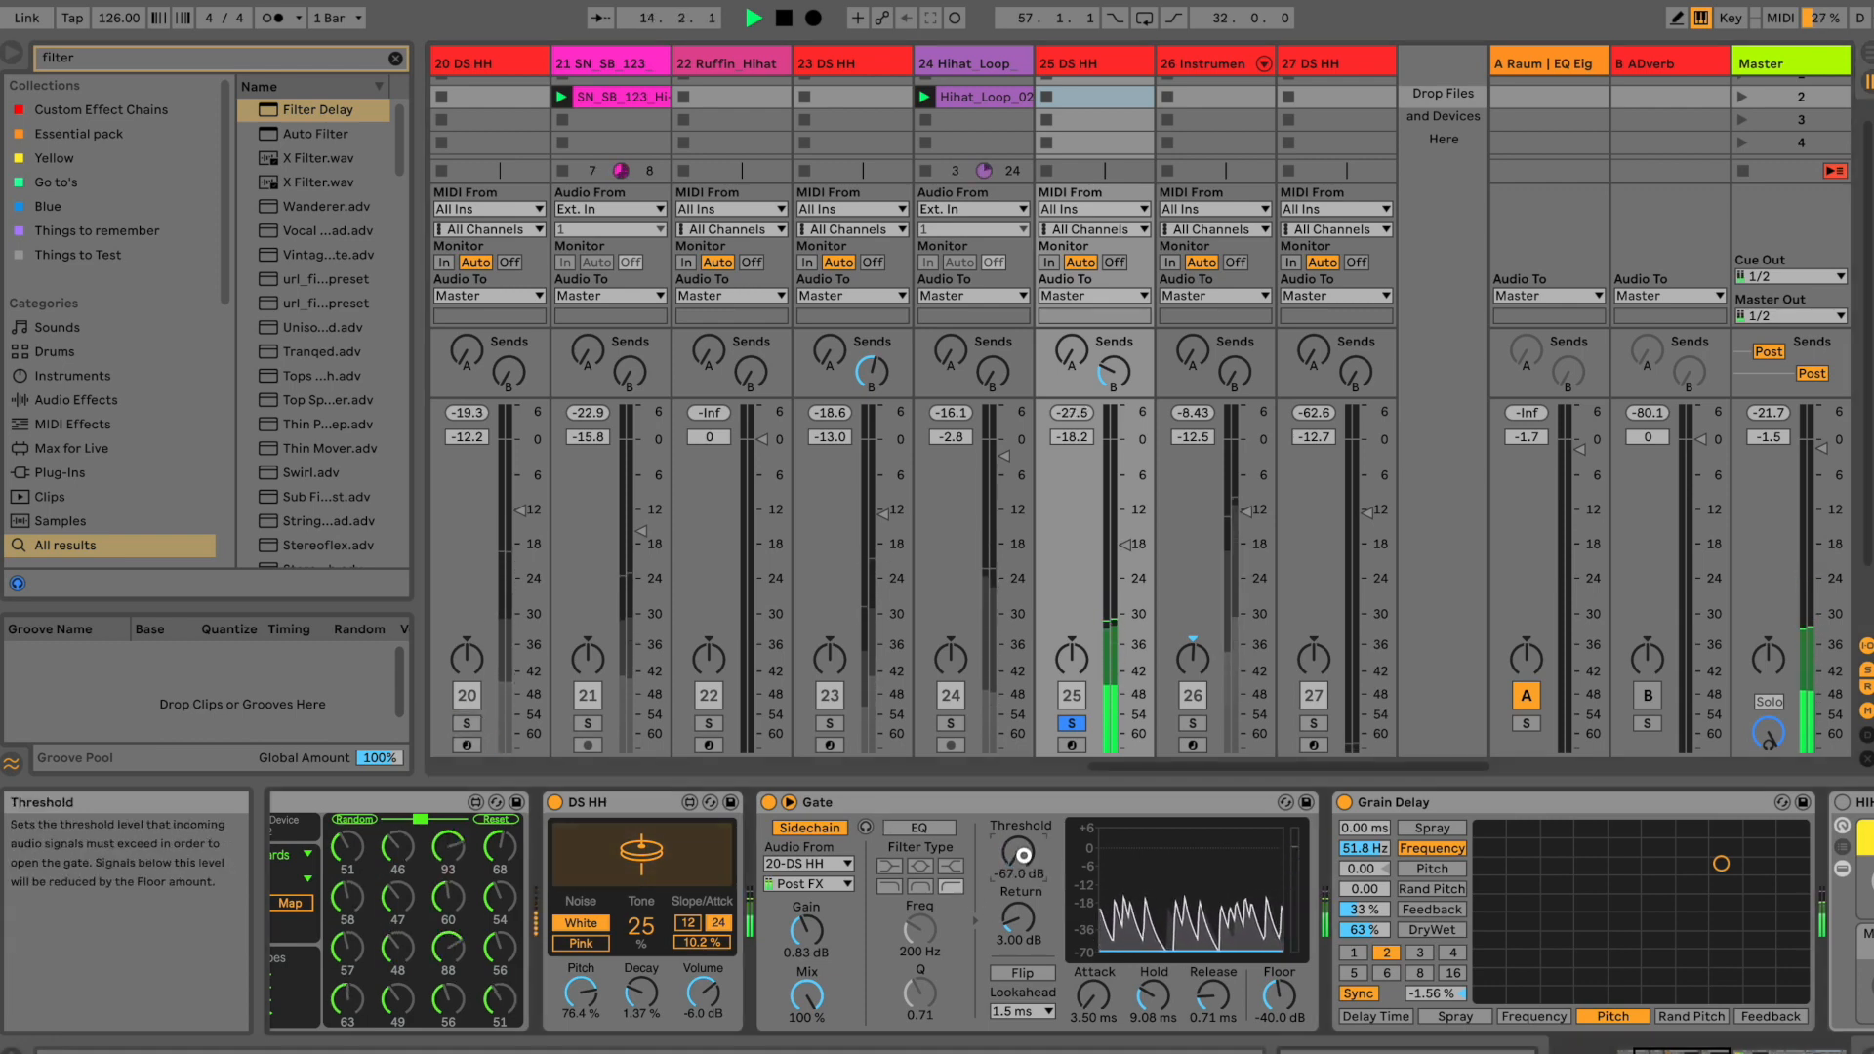
left_click_drag(1023, 854, 1023, 854)
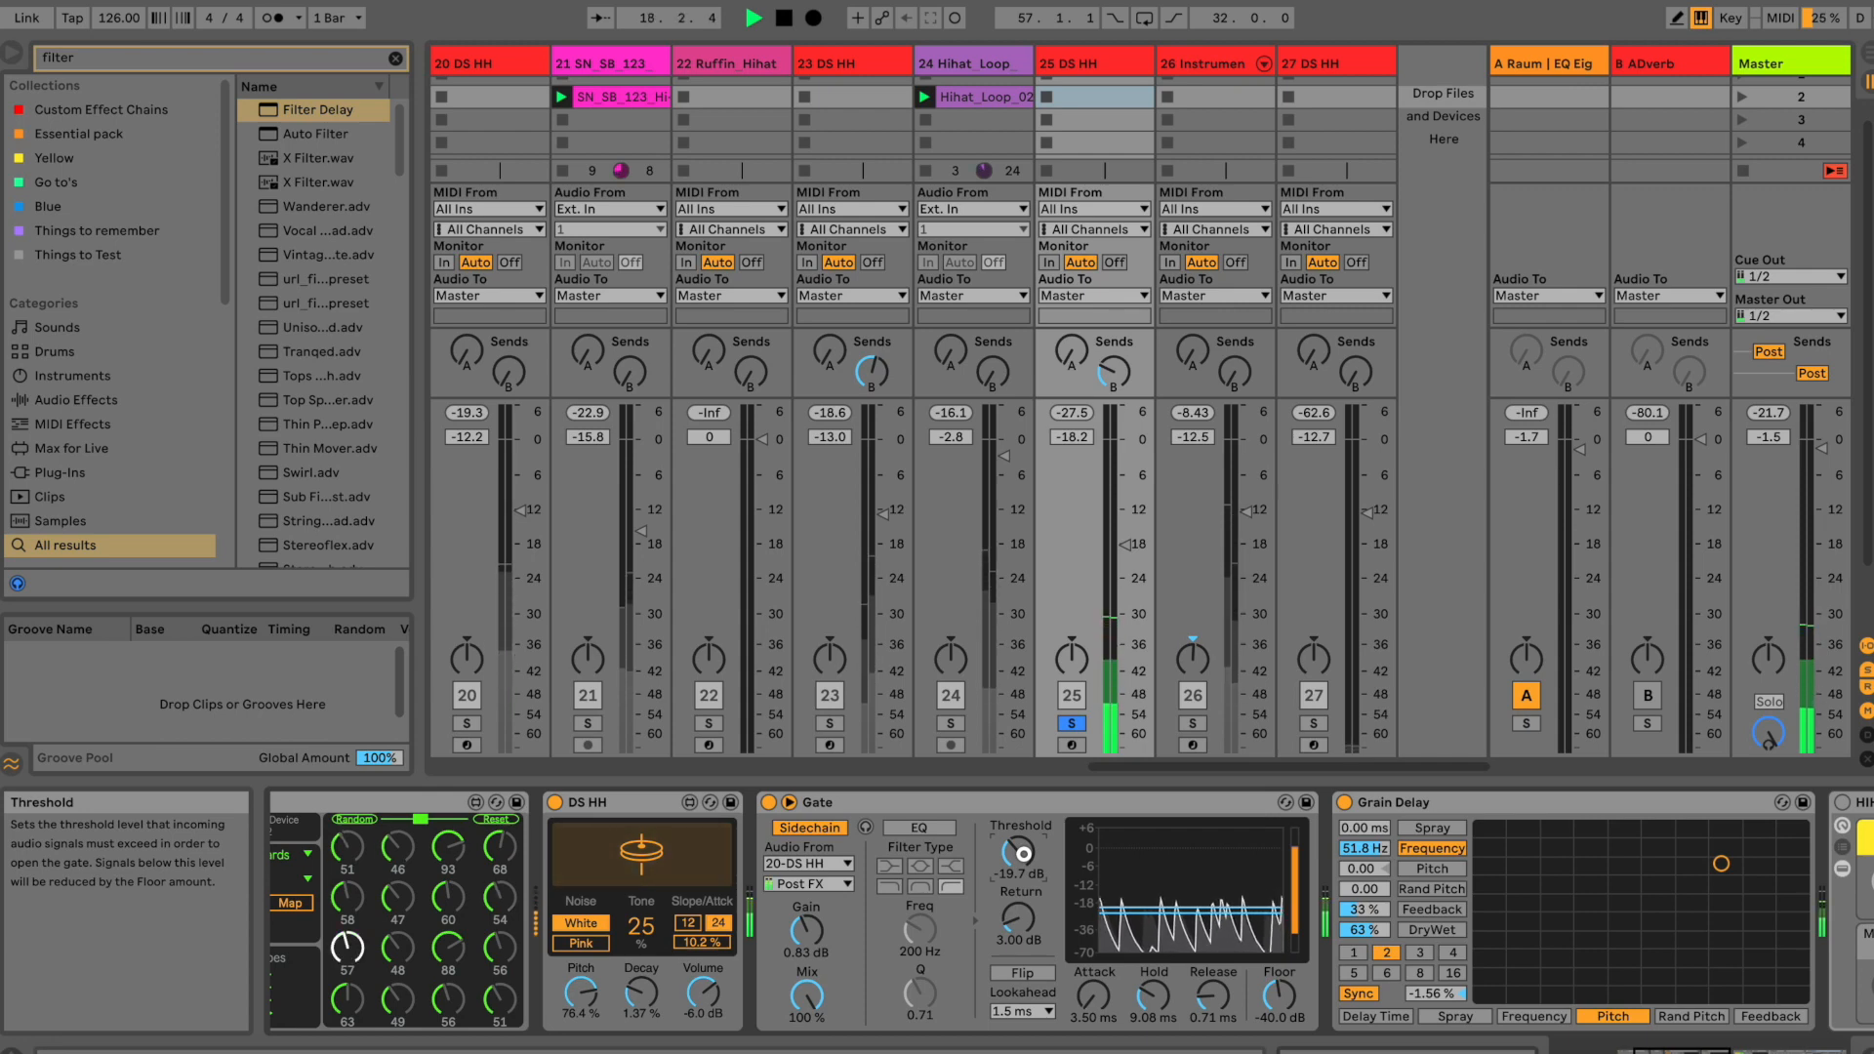
left_click(771, 802)
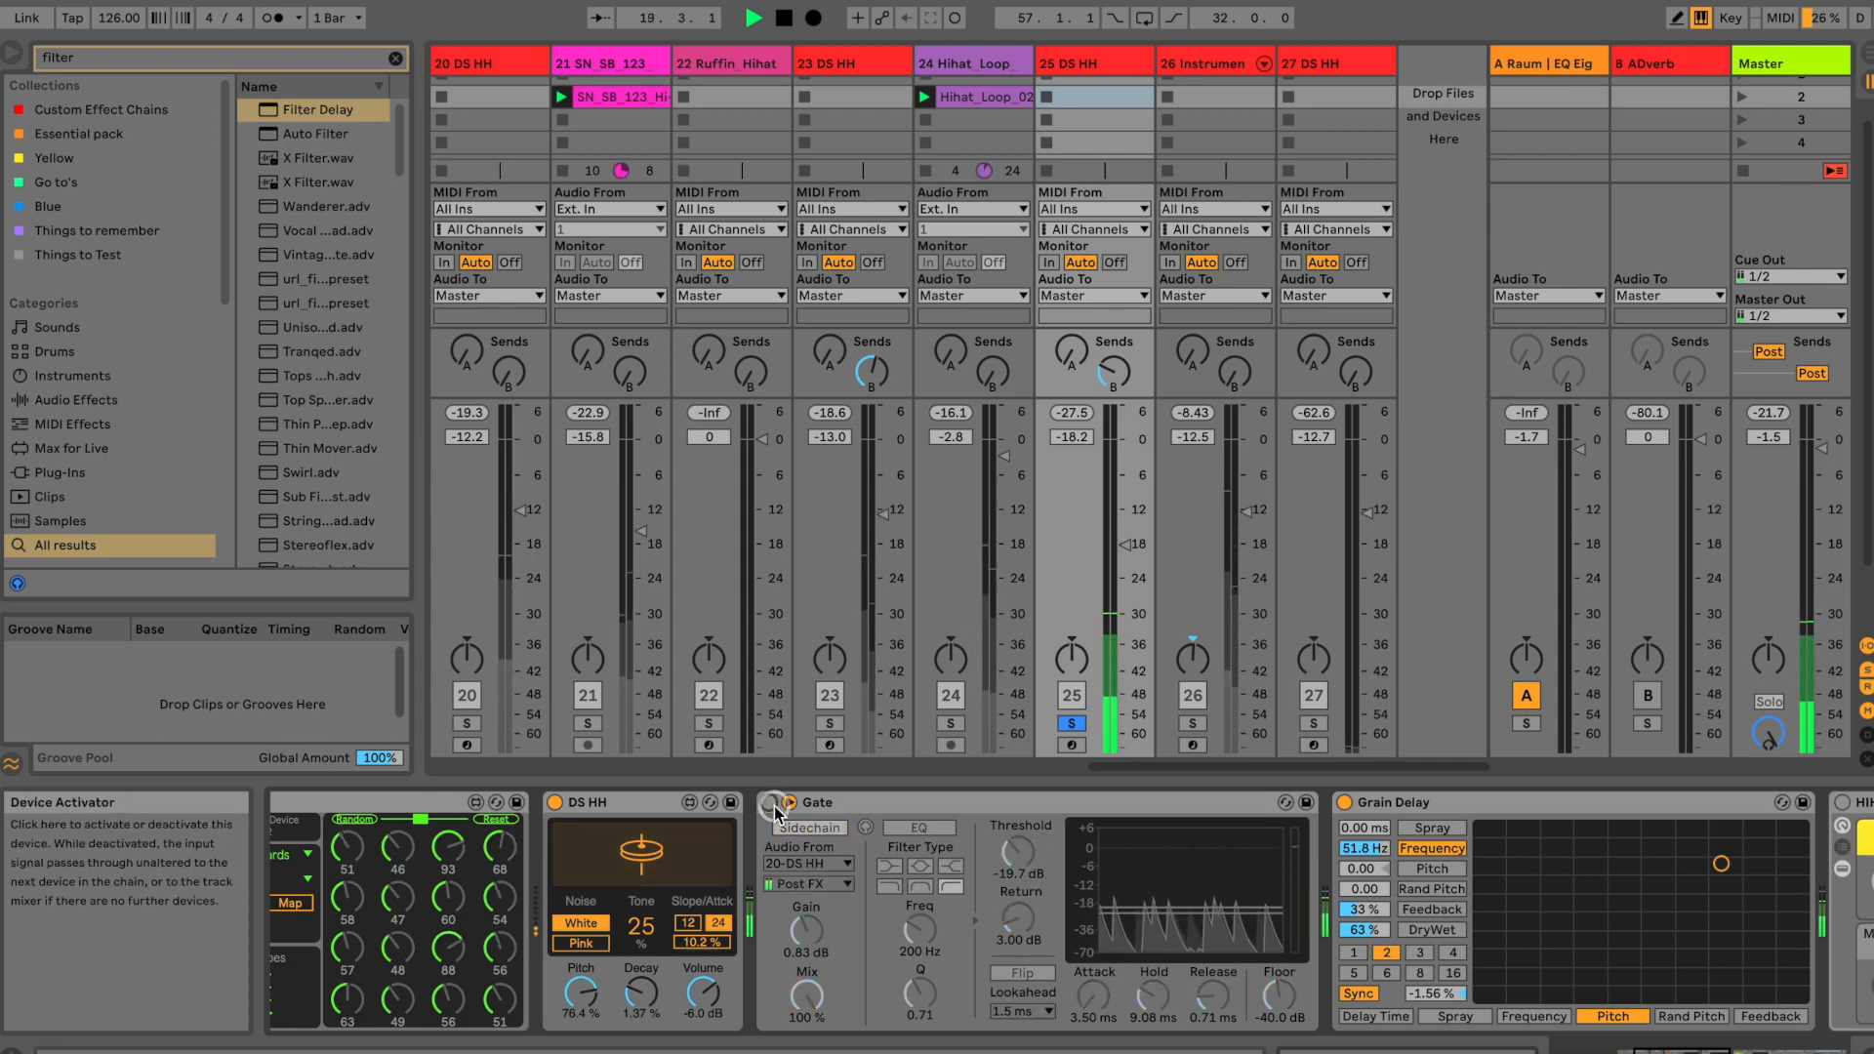
left_click(772, 806)
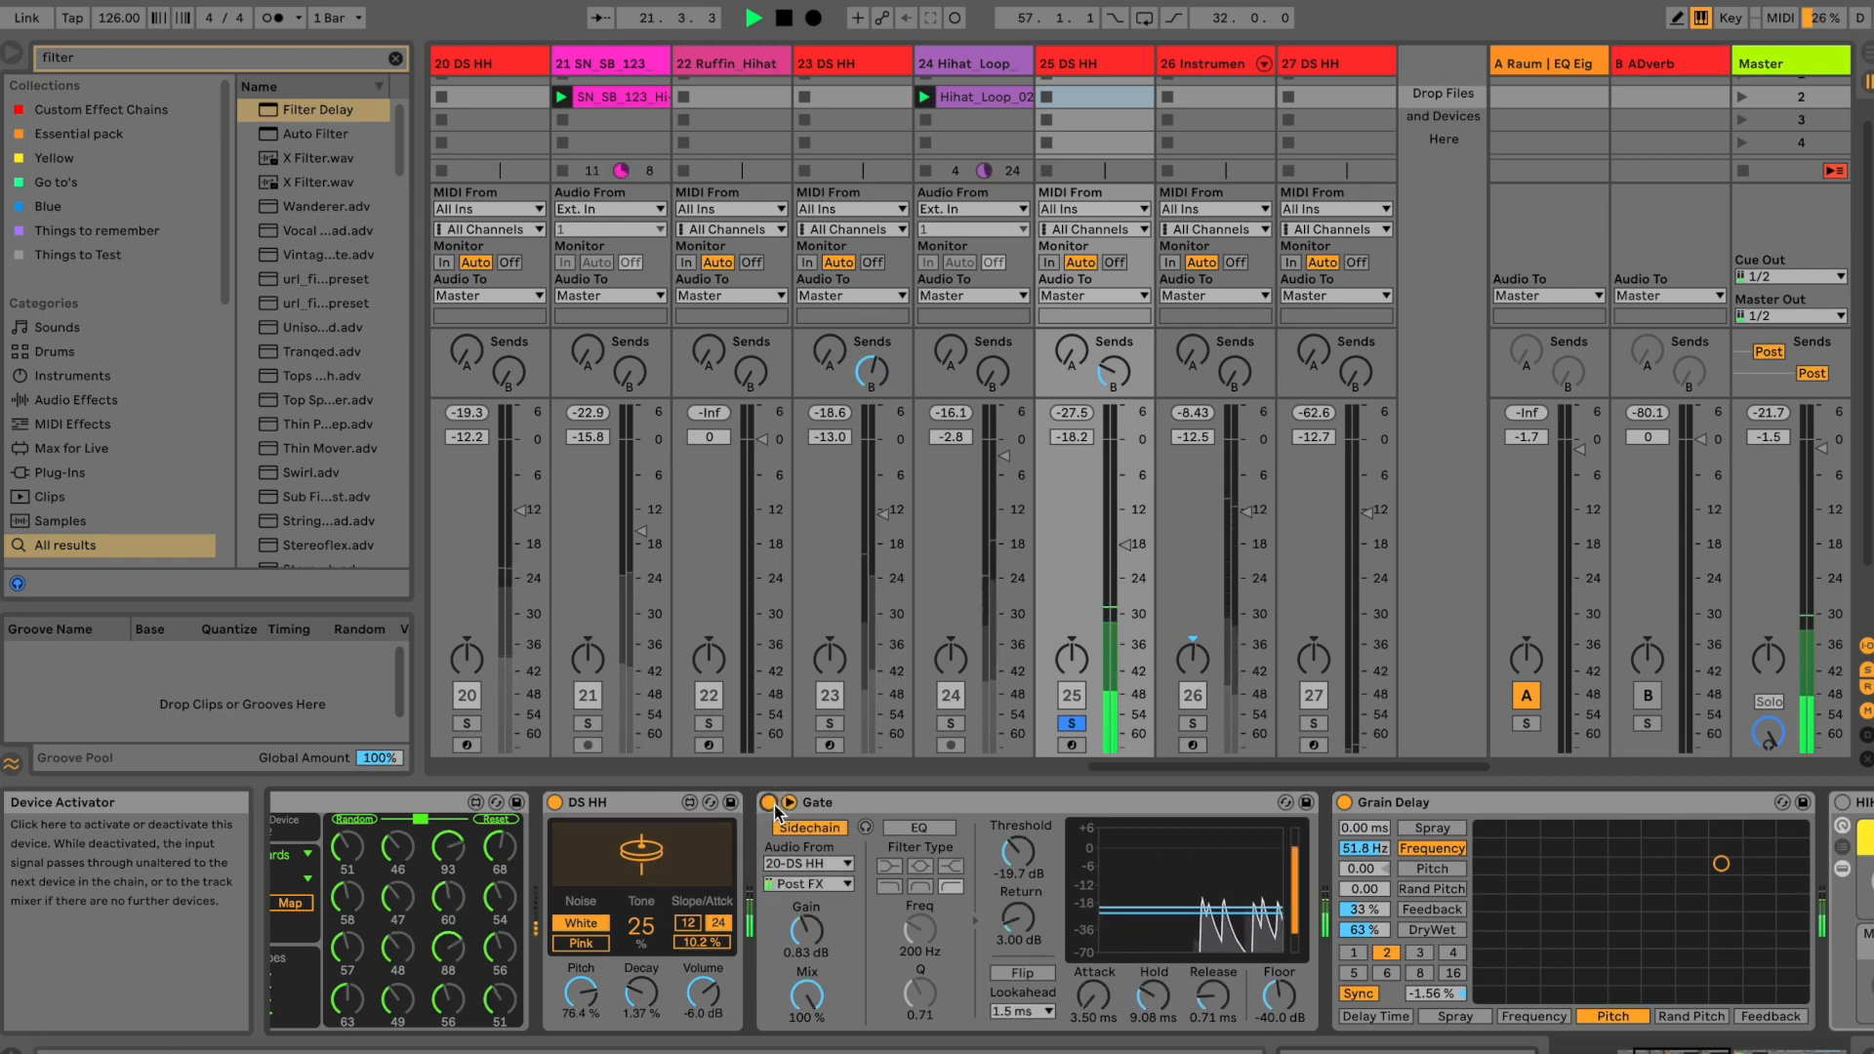
Step: Solo track 20 alongside track 25 and enable the HIHAT Filler Machine rack on track 25
left_click_drag(1680, 1051, 1695, 1051)
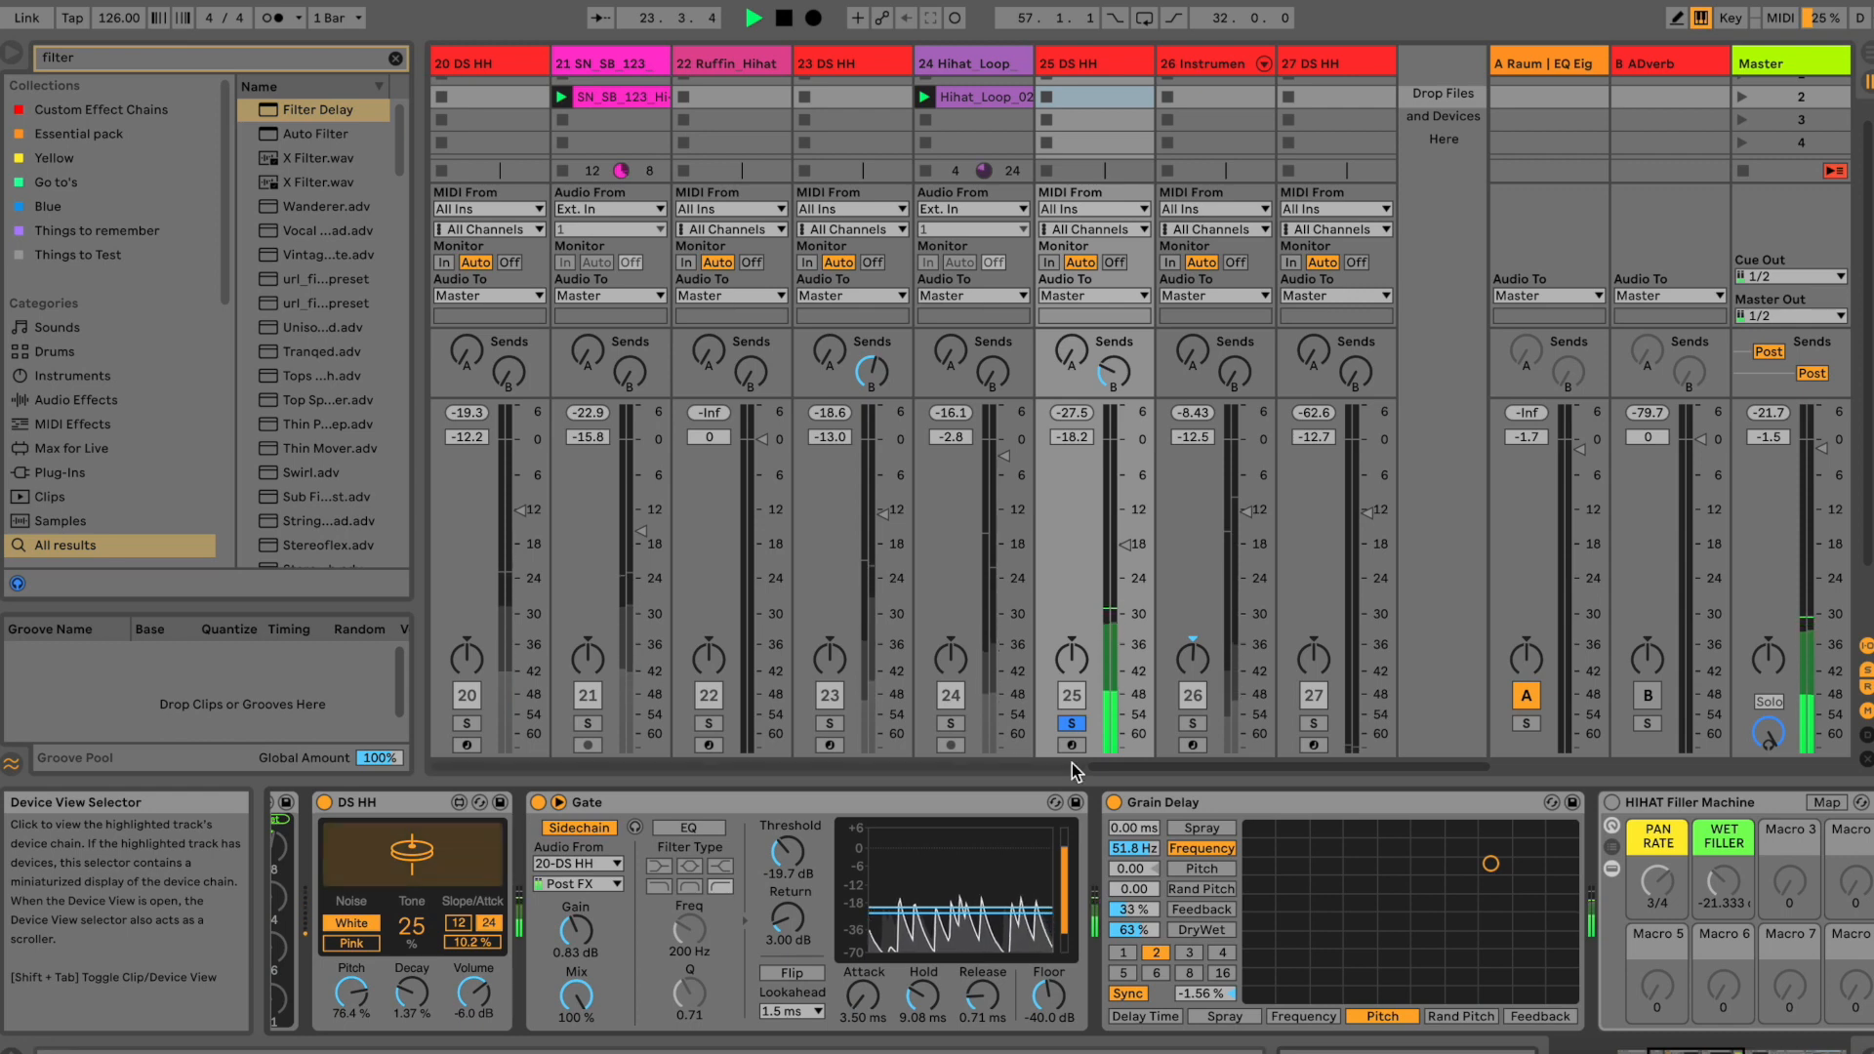
left_click(470, 724)
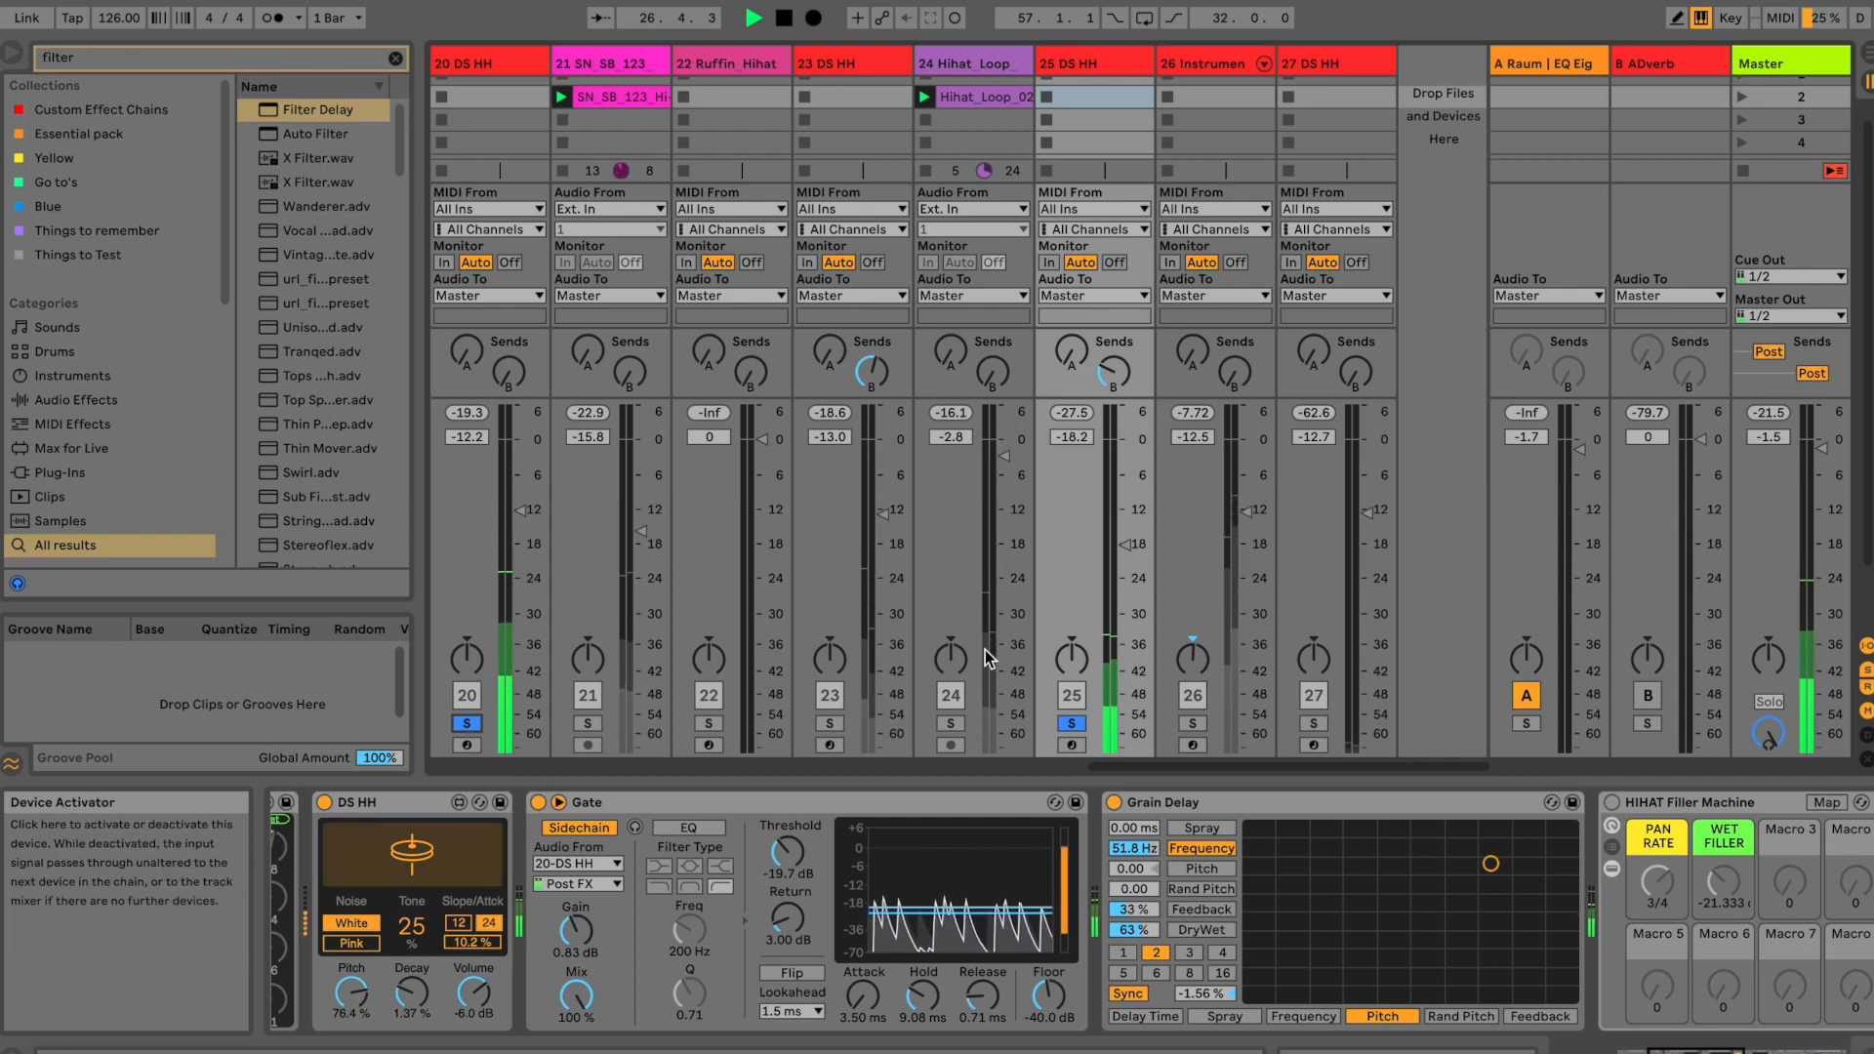
left_click(527, 74)
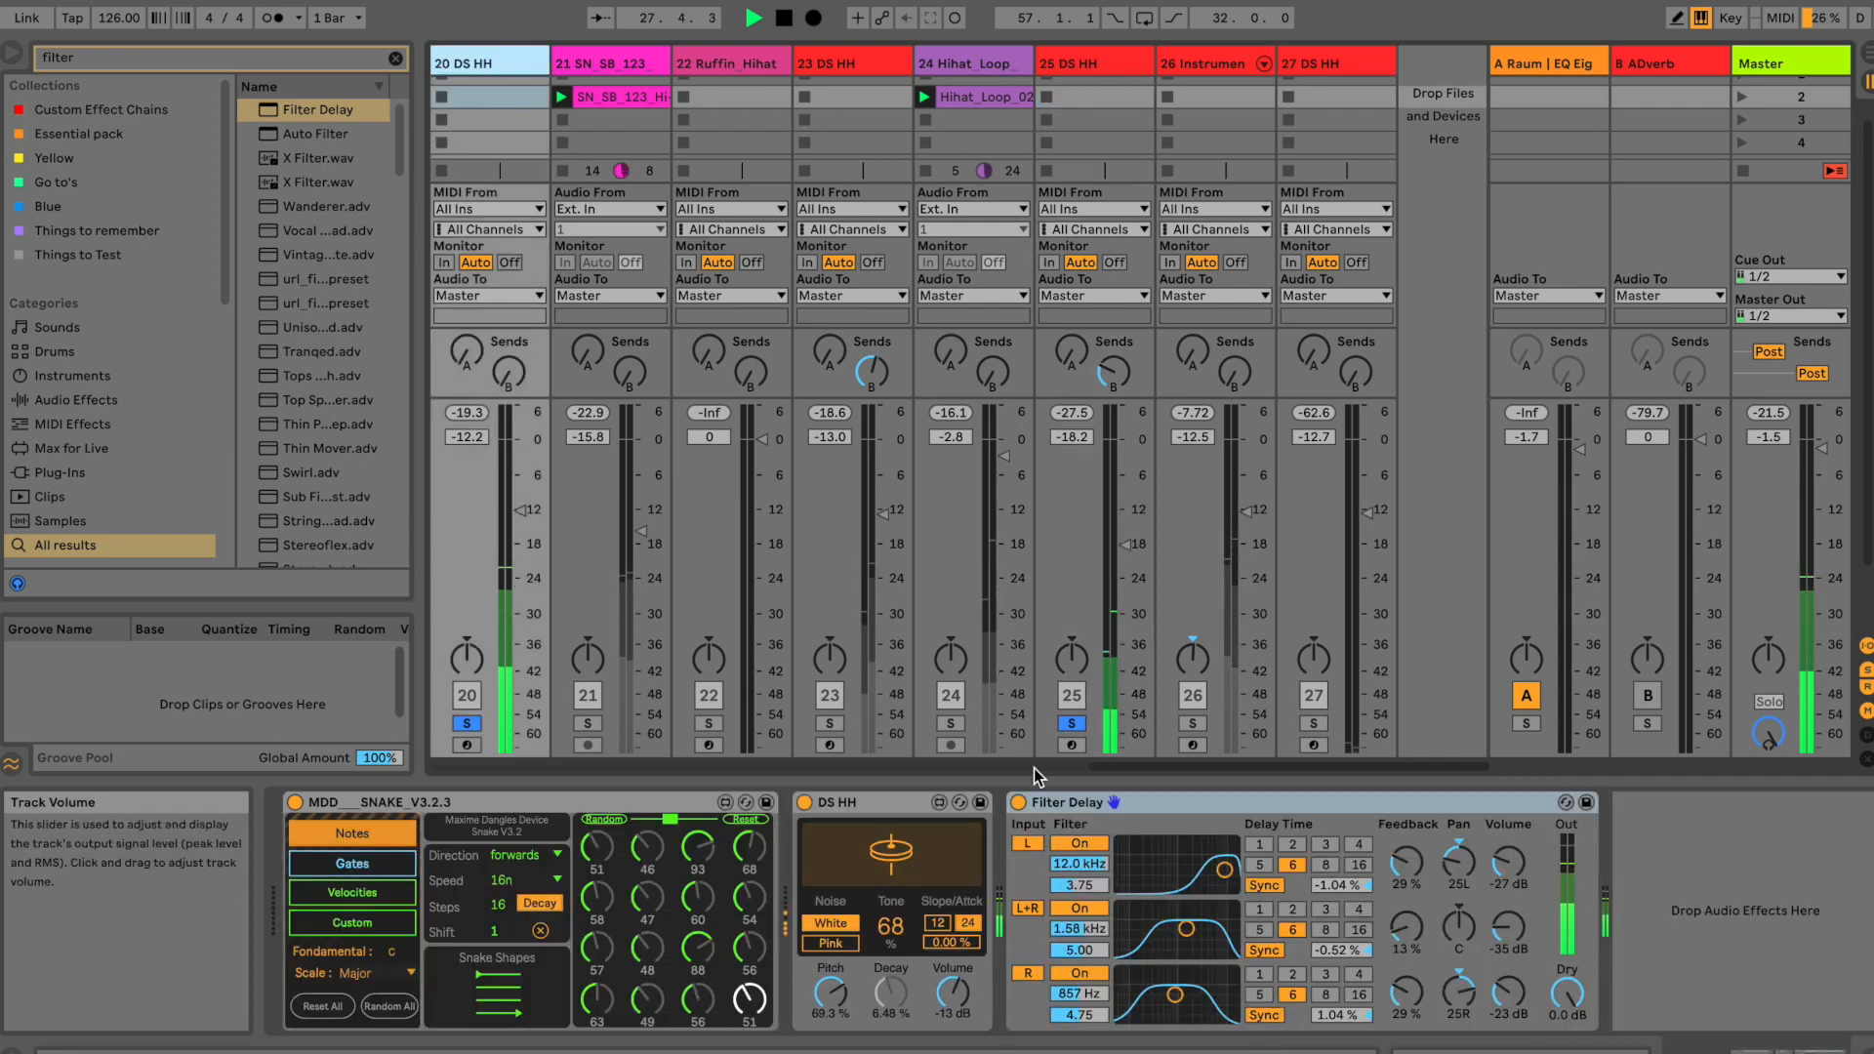
left_click(1082, 82)
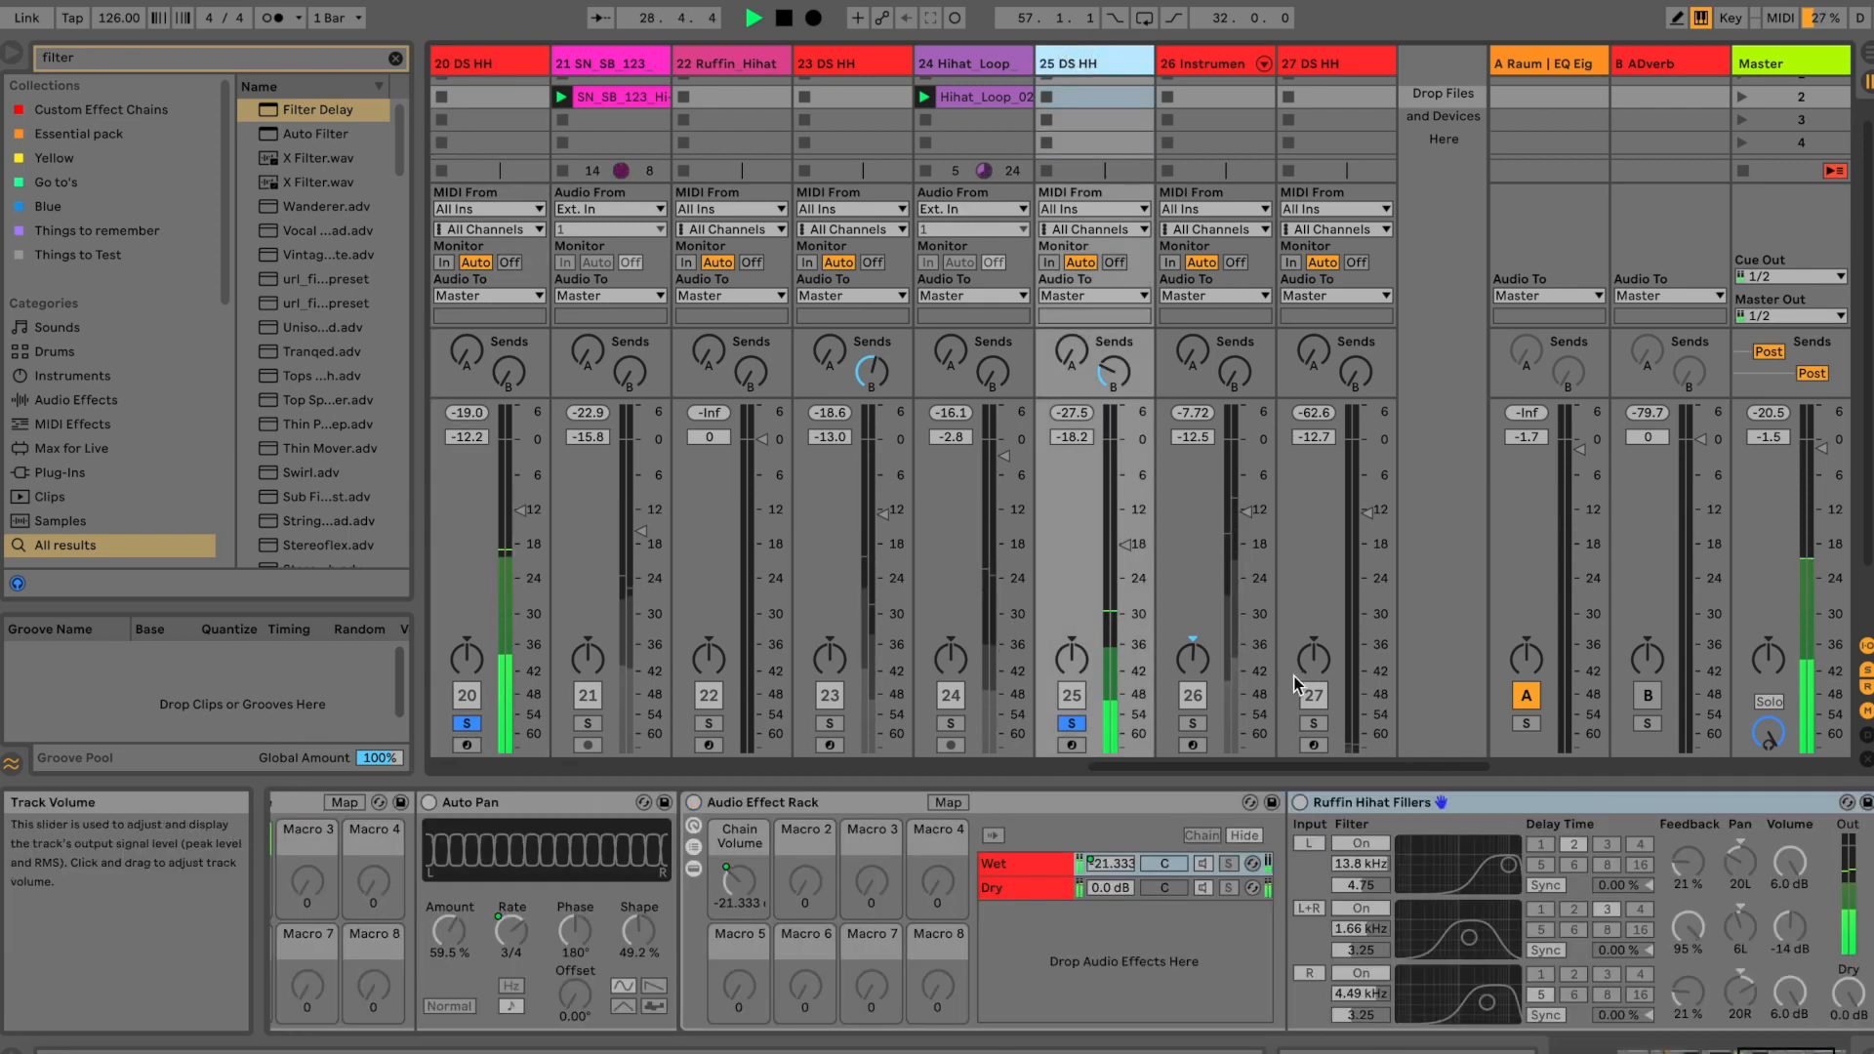
left_click_drag(1812, 1051, 1765, 1052)
left_click(901, 803)
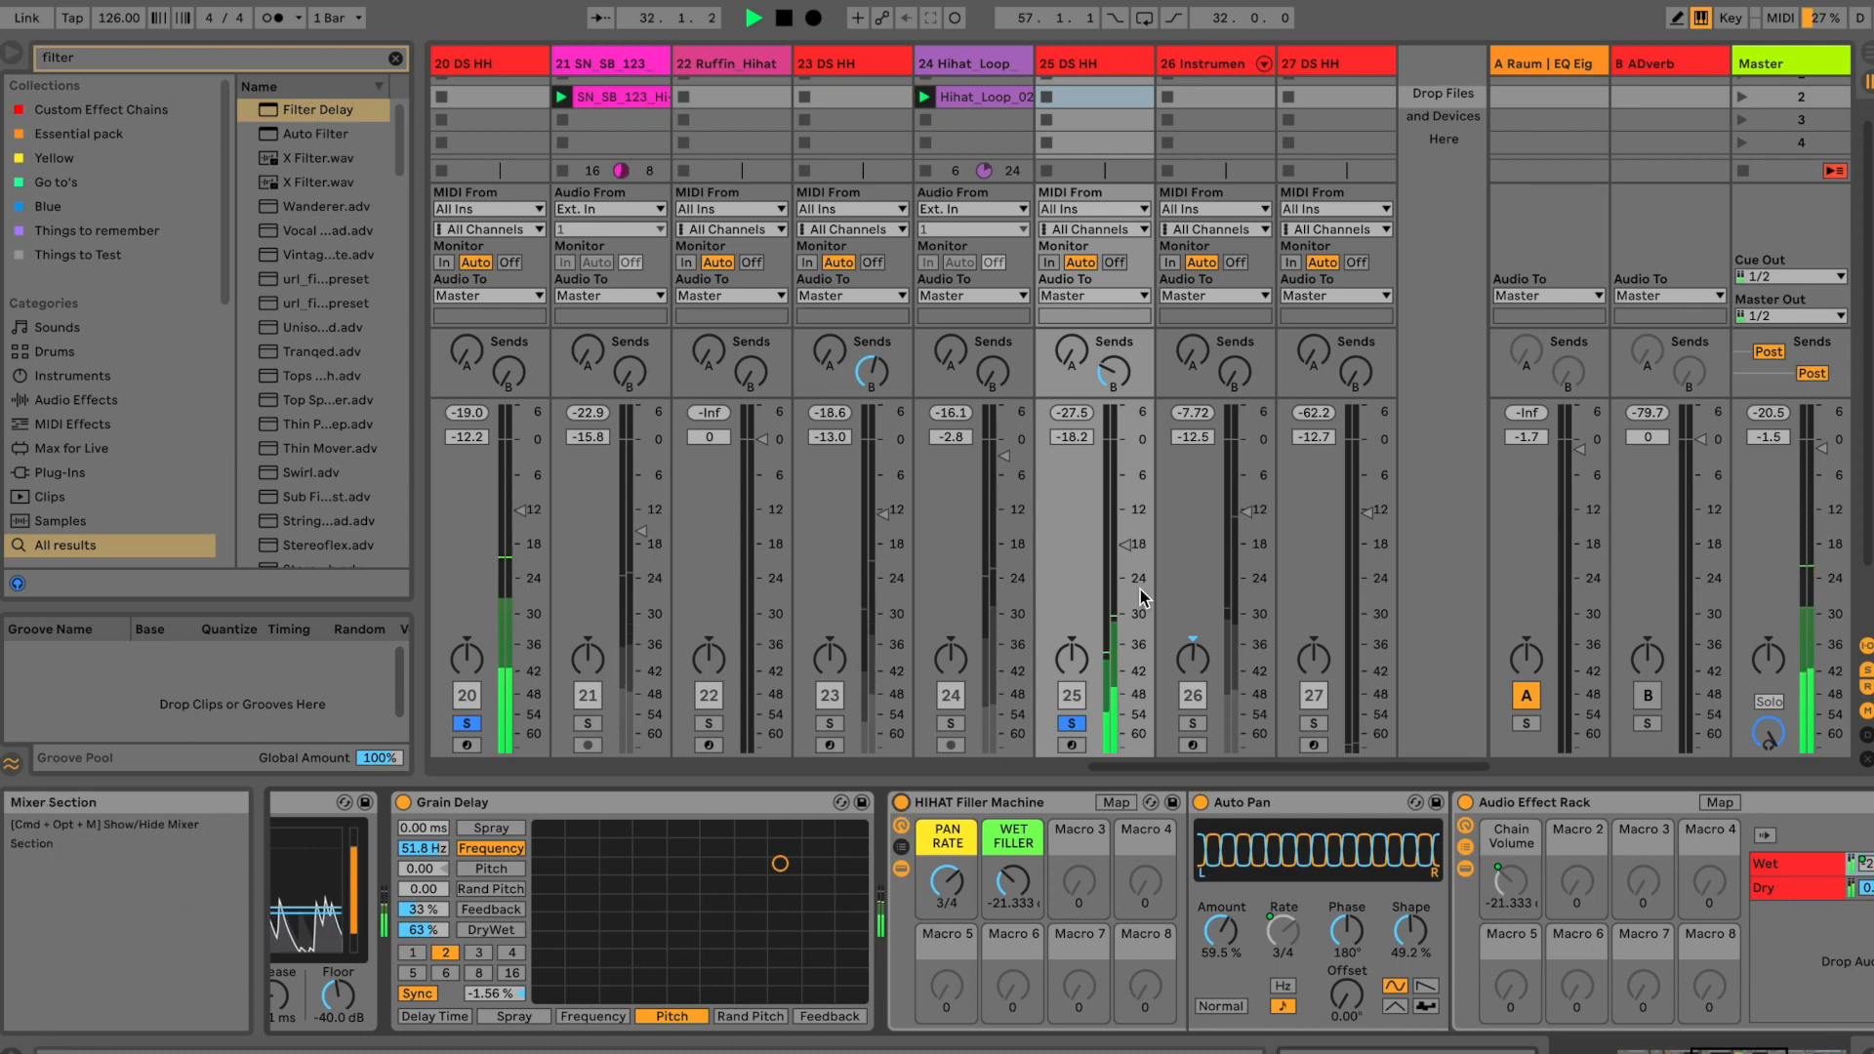
Step: Raise track 25's volume to -13.6 dB and compare its HIHAT Filler Machine off and on
left_click_drag(1119, 541, 1118, 491)
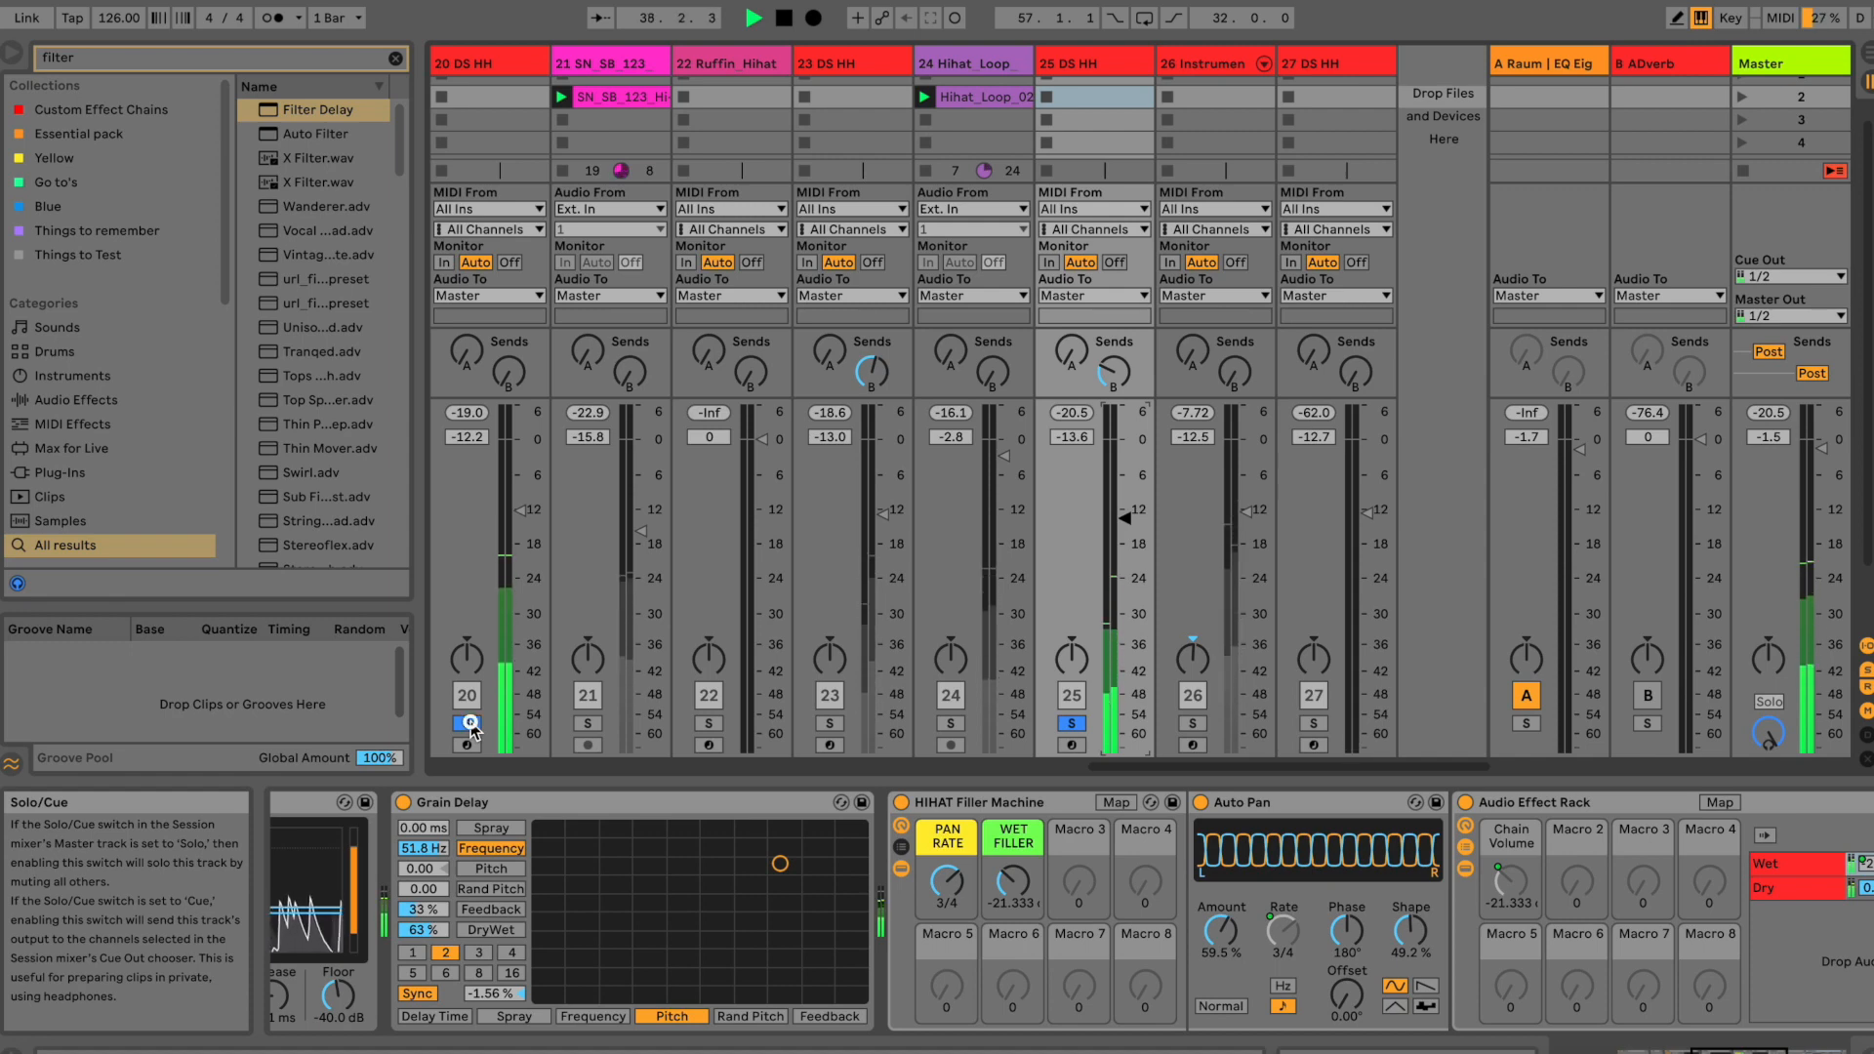
left_click(900, 806)
left_click(899, 806)
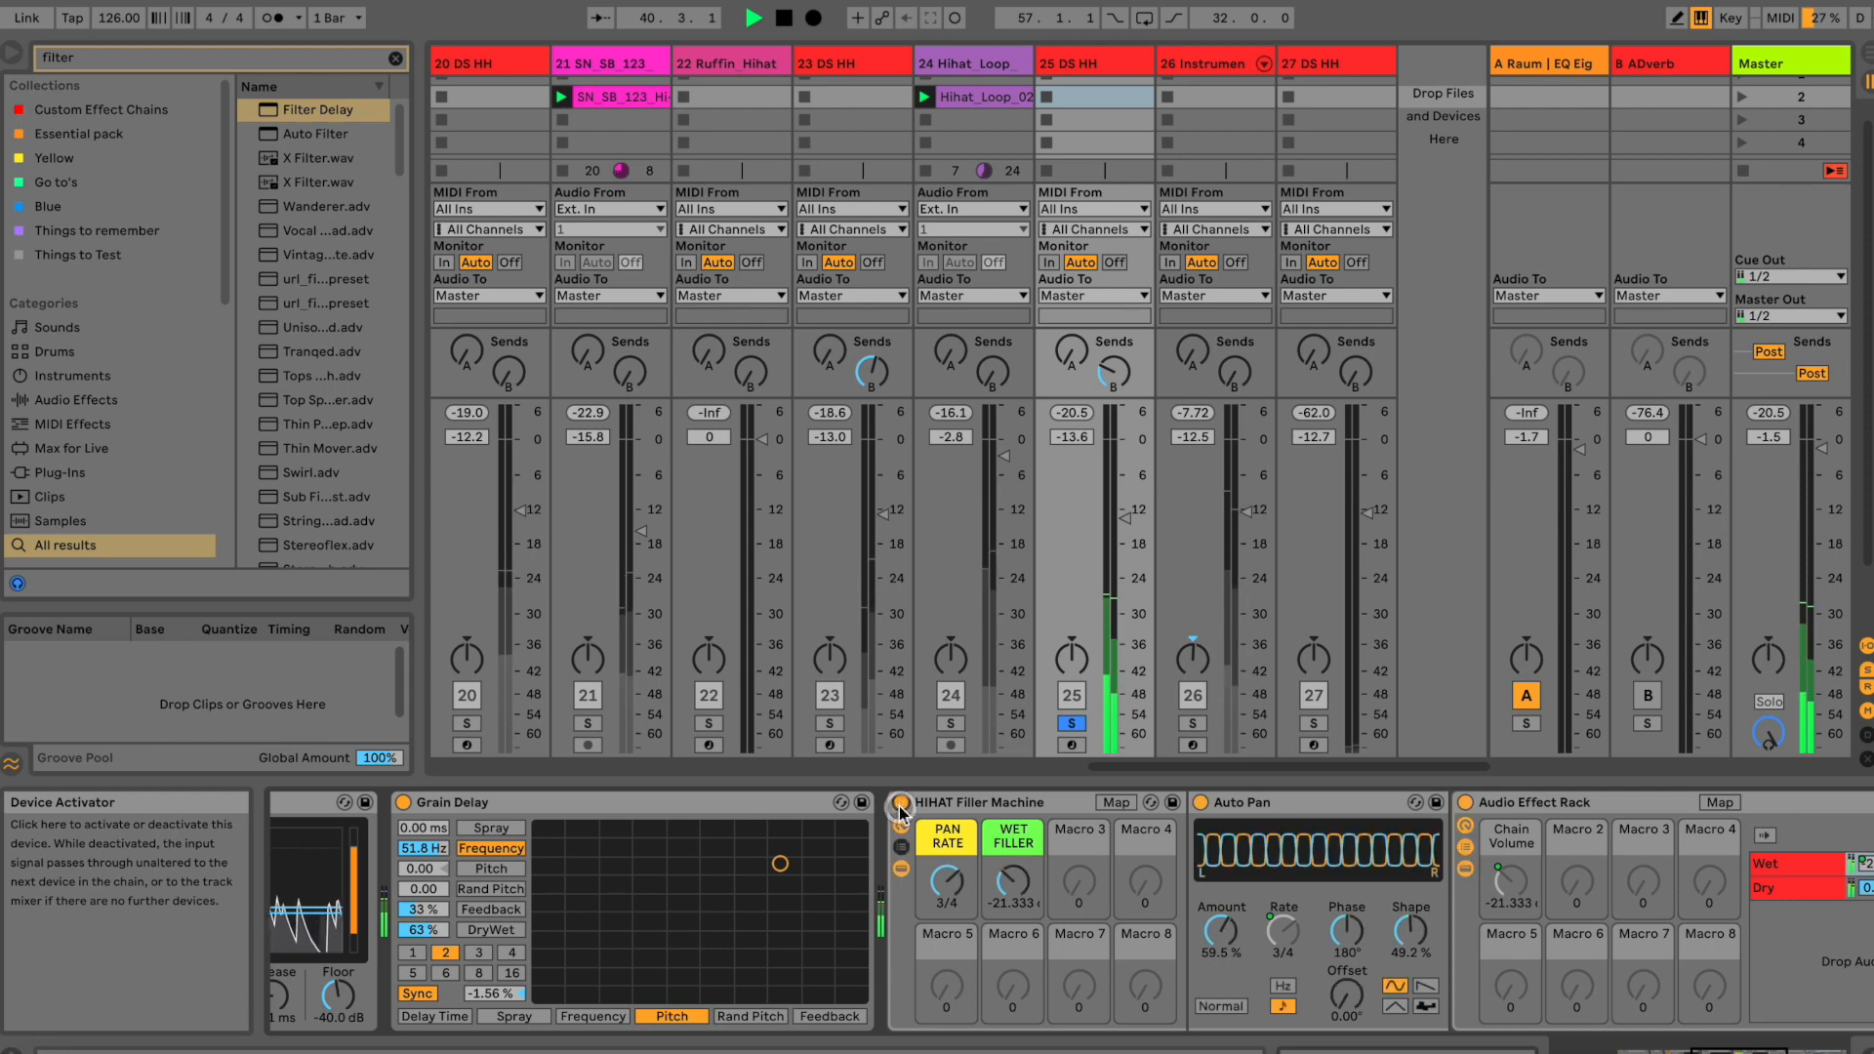
Step: Set track 25's Auto Pan amount to 66.7% and shape to 56.3%, and the rack's PAN RATE macro to 1
left_click_drag(1220, 930, 1219, 912)
left_click_drag(1409, 930, 1409, 922)
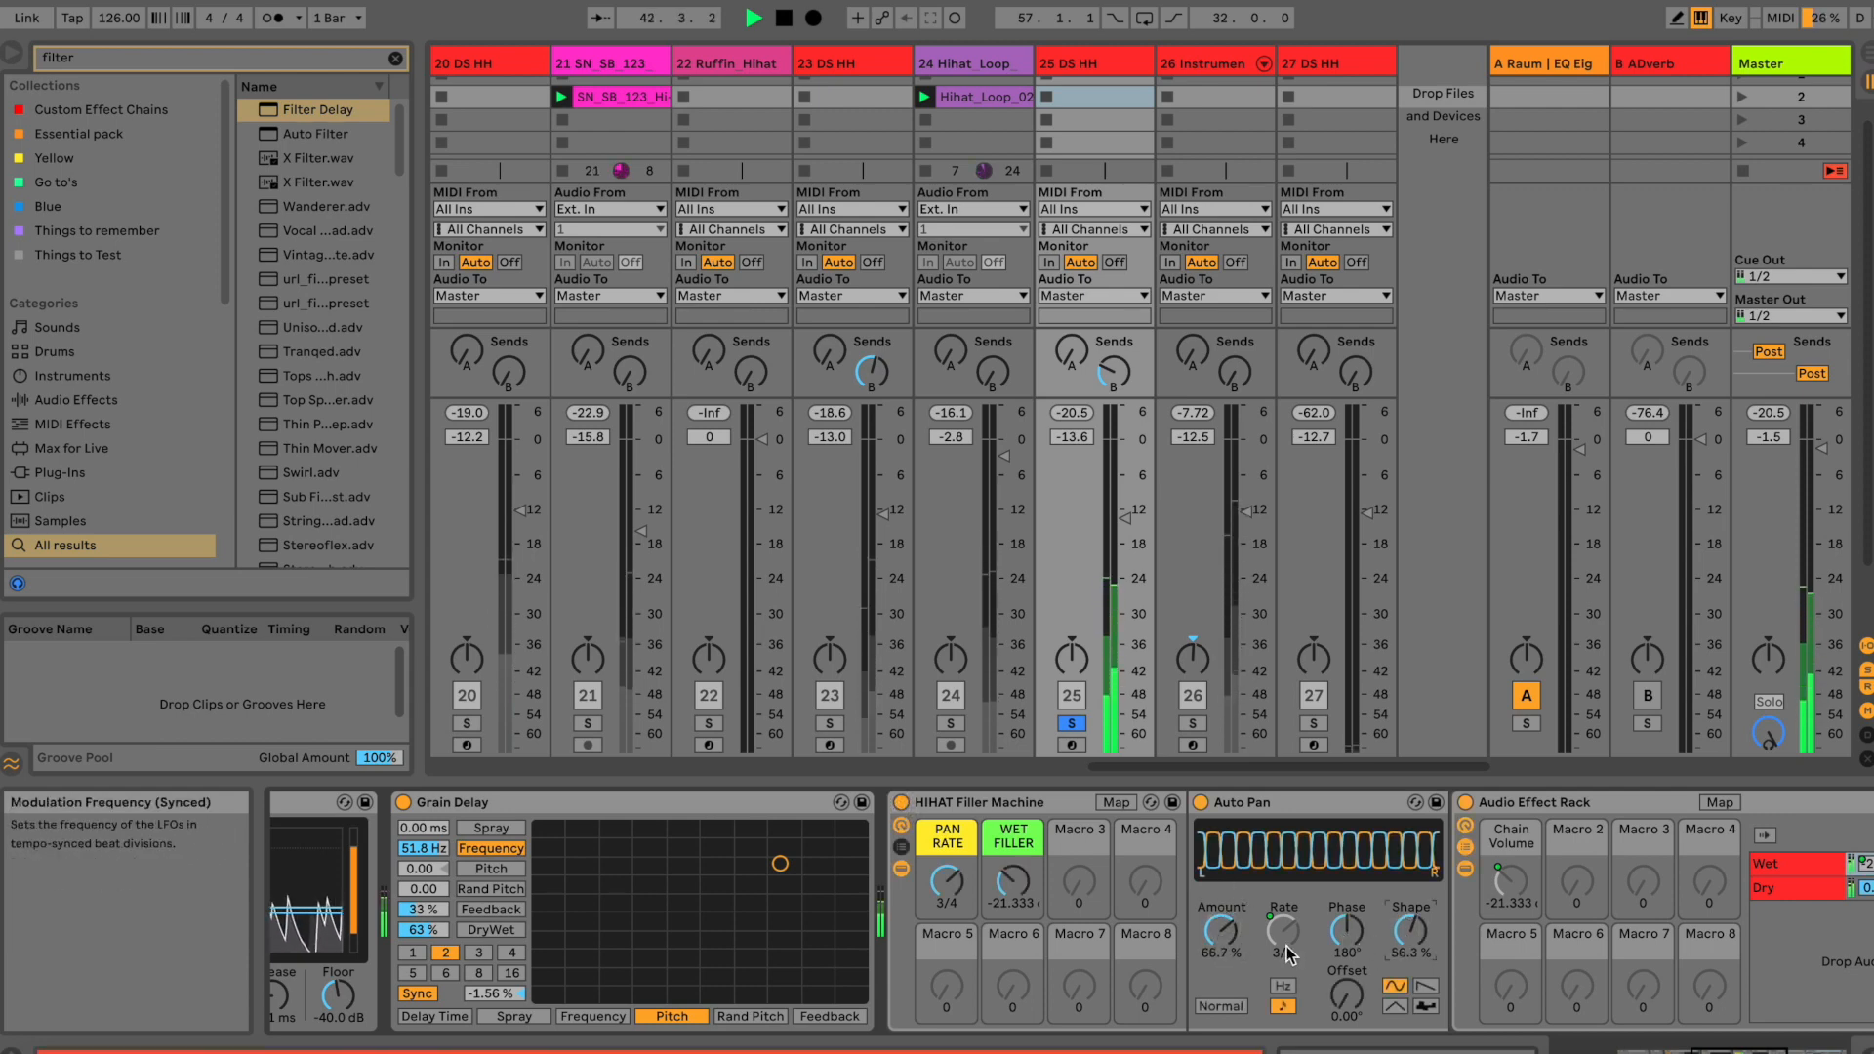
left_click_drag(946, 881, 945, 872)
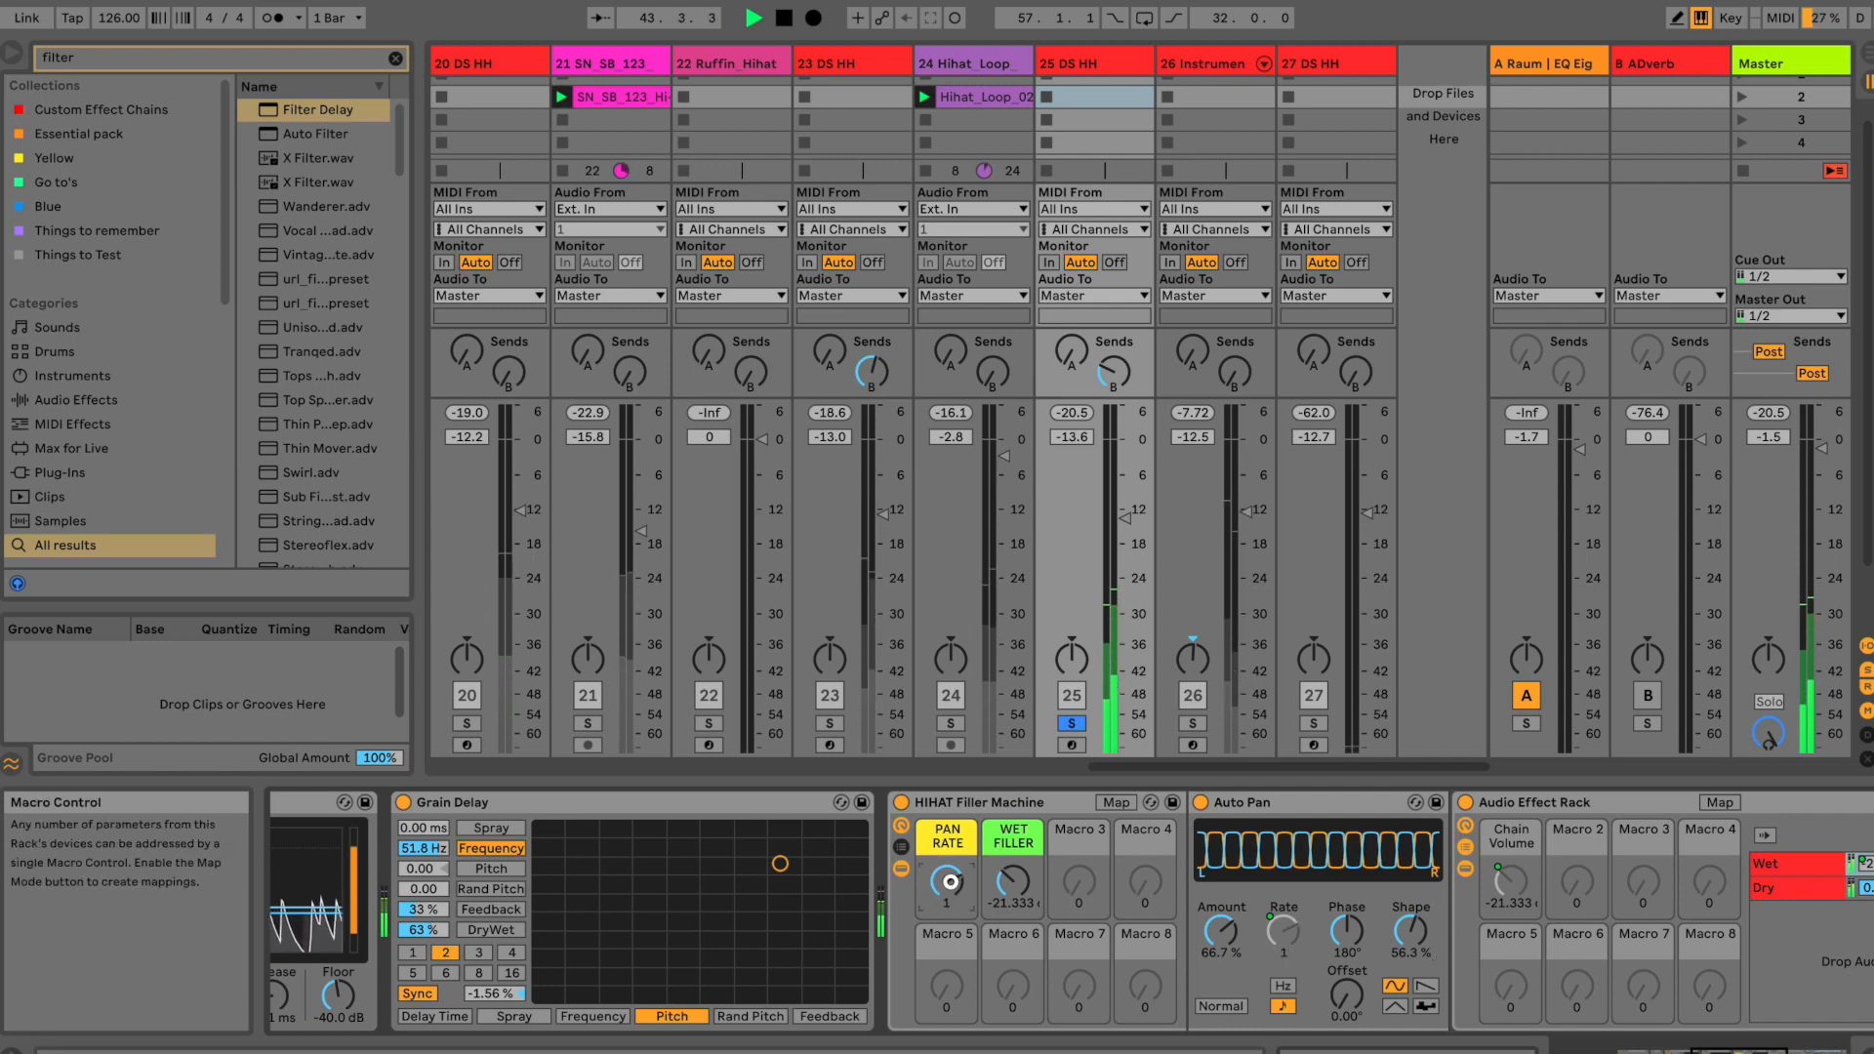
Step: Add tracks 20, 21 and 23 to the solo with track 25 to hear the hi-hats together
left_click(466, 723)
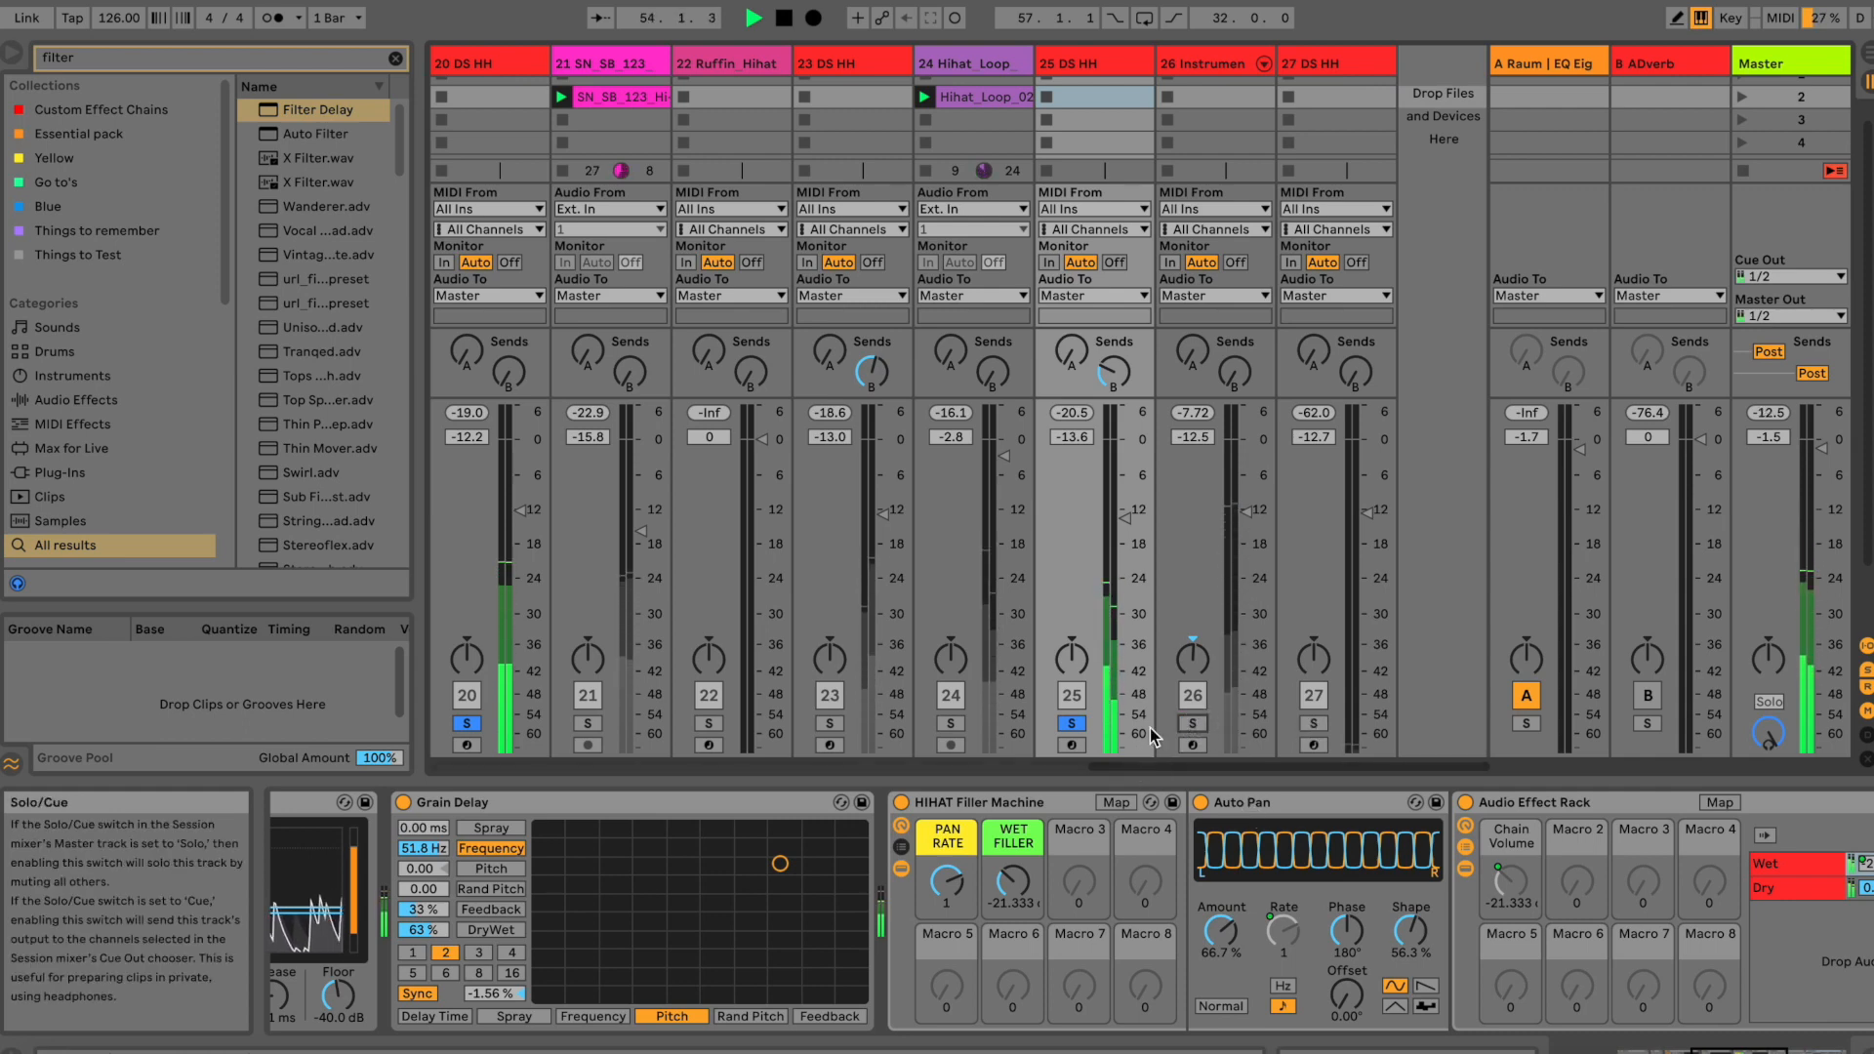
left_click(591, 727)
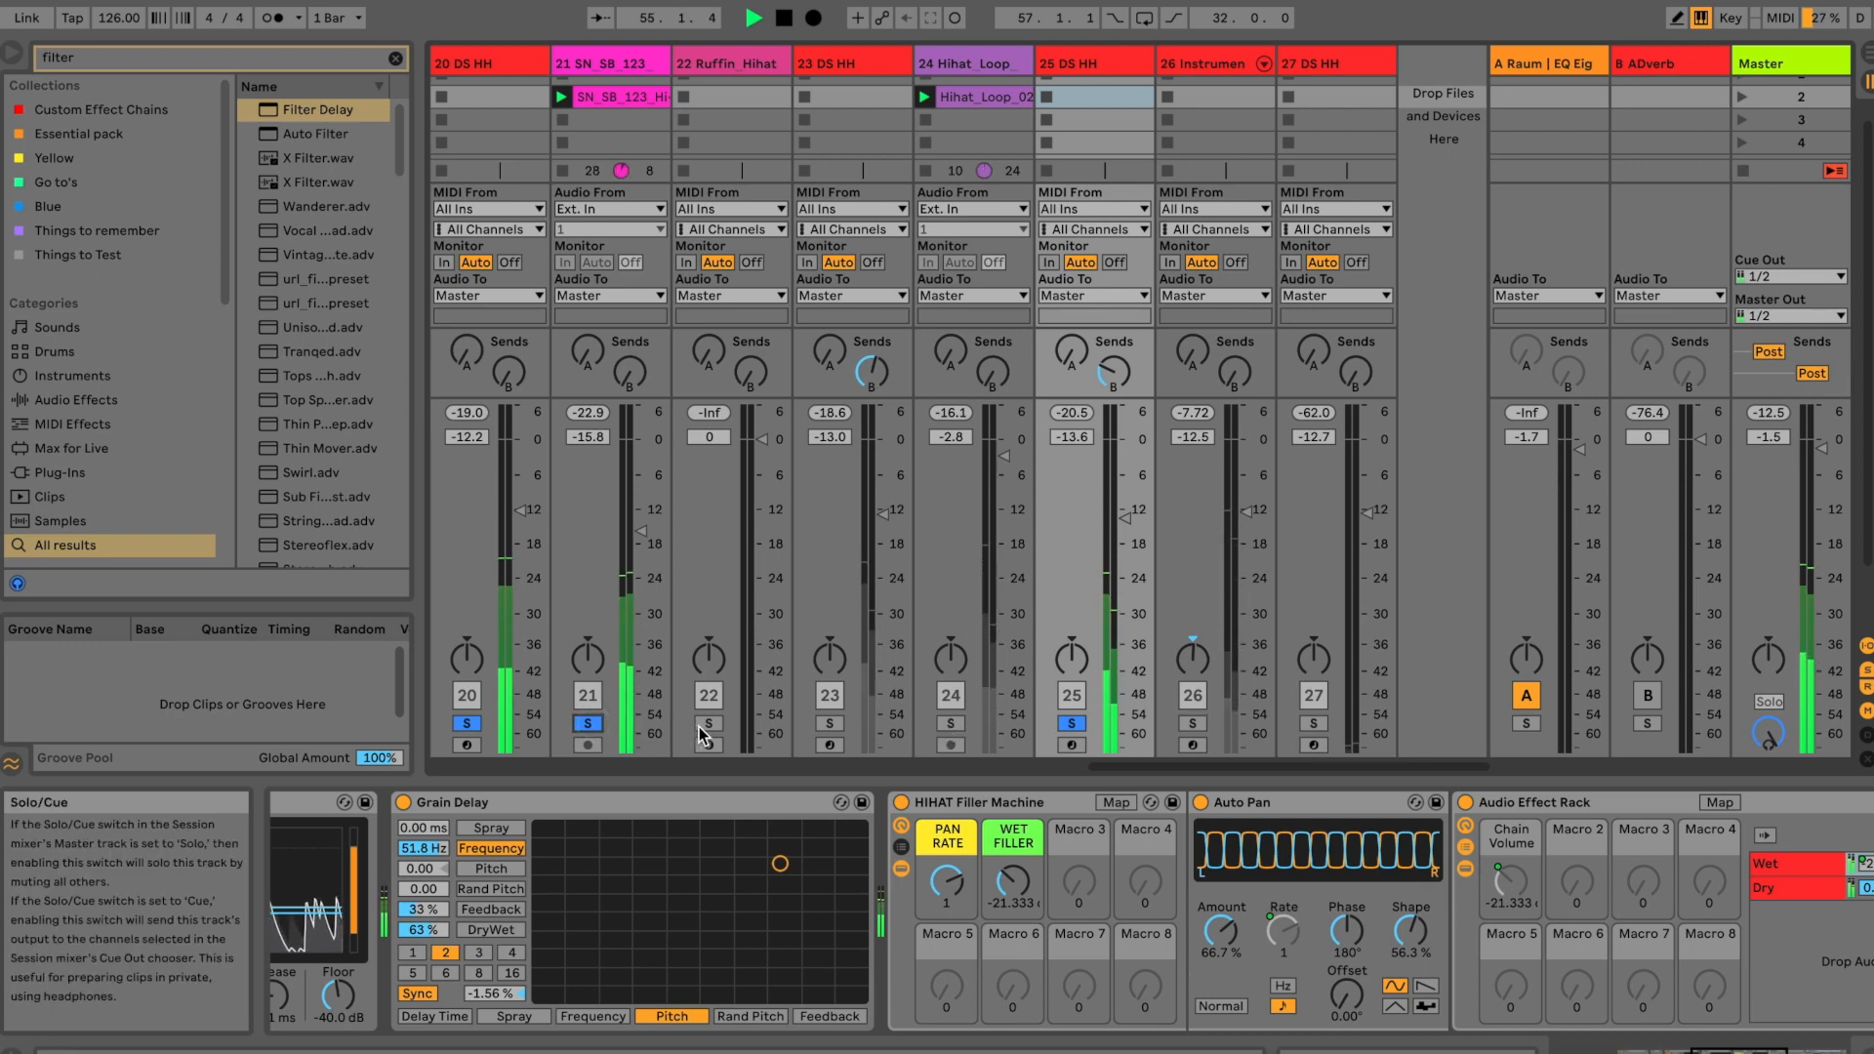
left_click(837, 728)
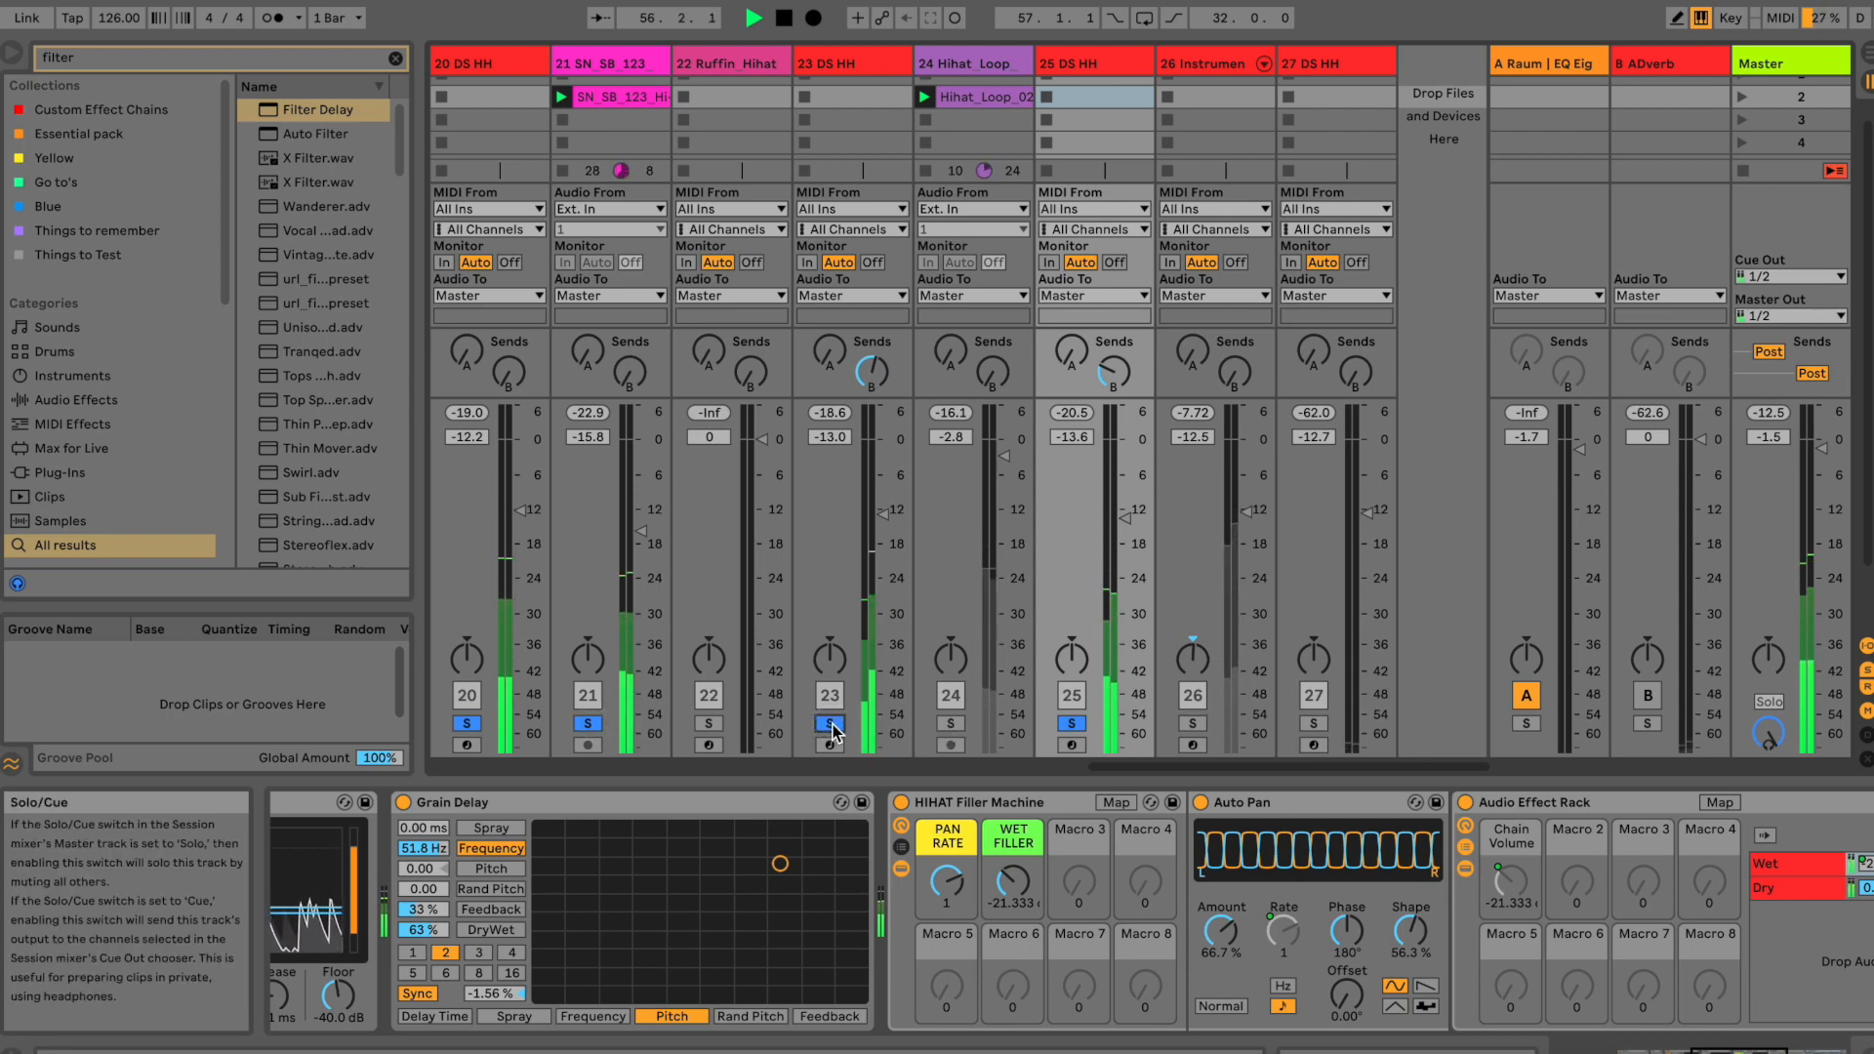
scroll(1118, 763, "left", 2)
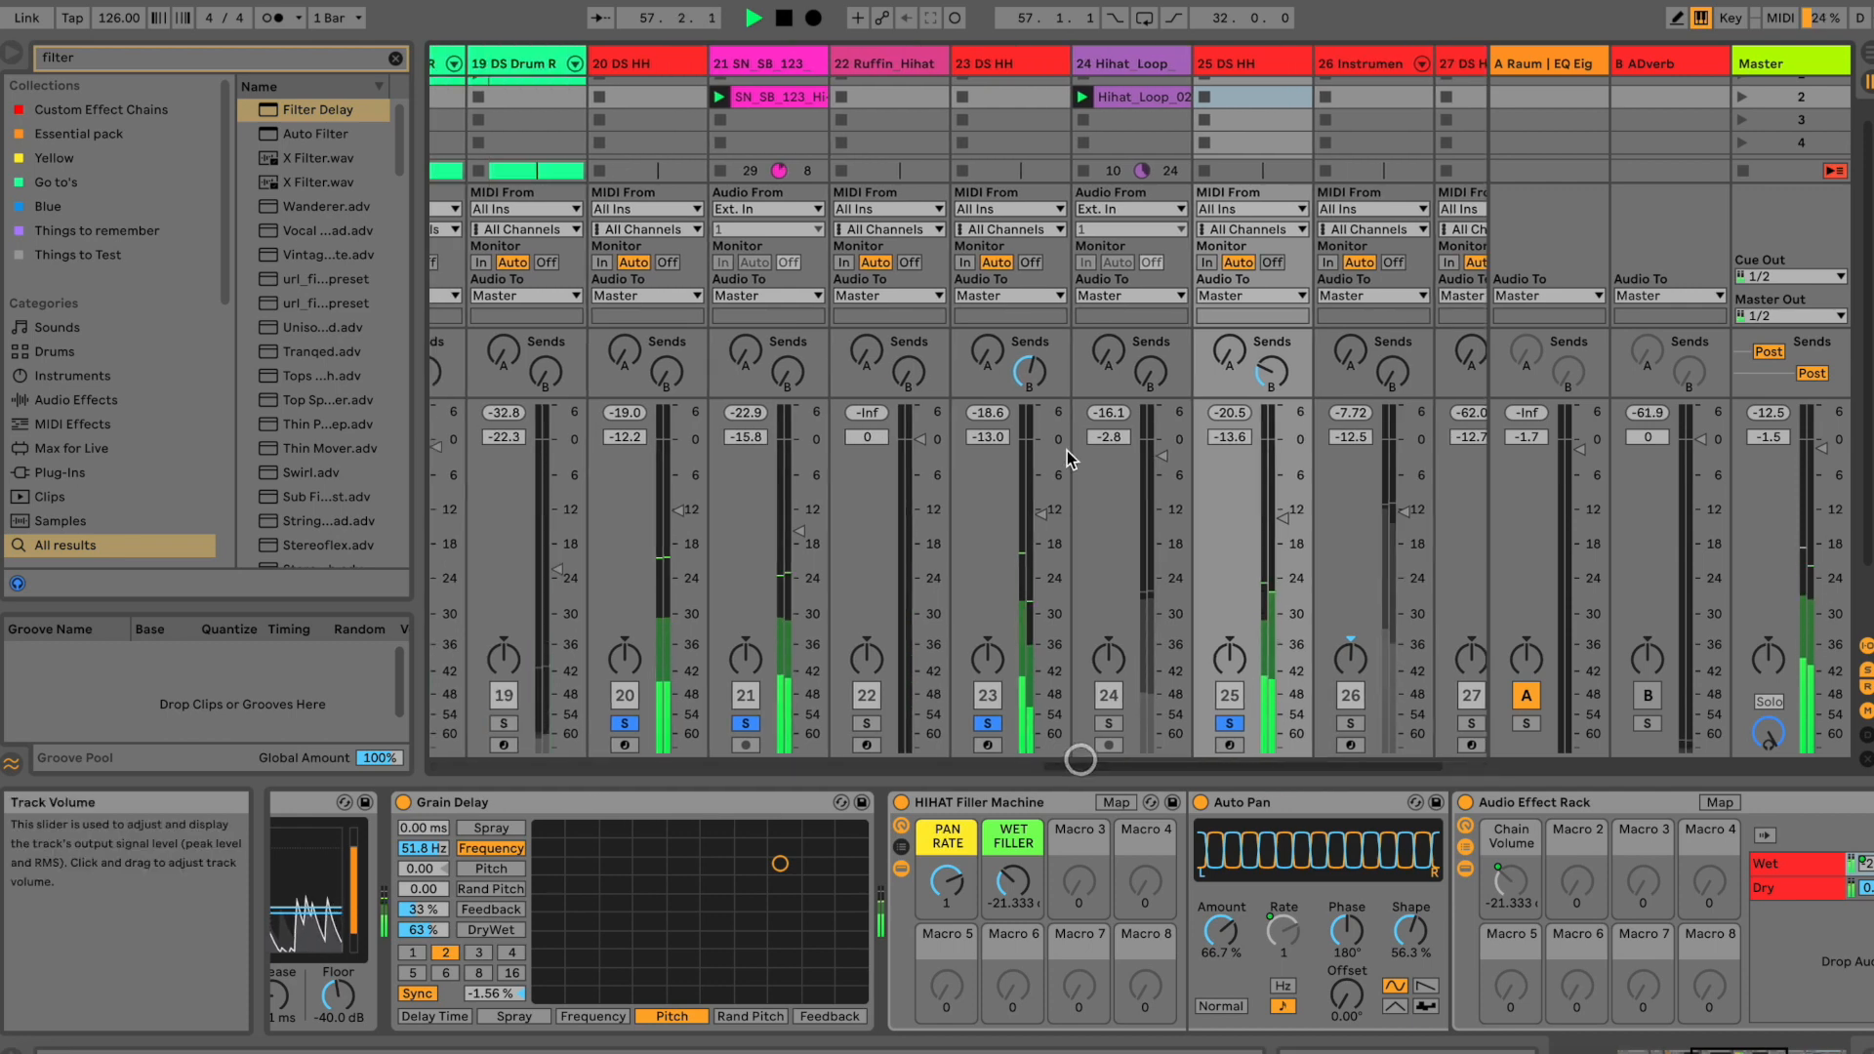
Step: Review the devices on tracks 23, 20 and 21, and audition the soloed hi-hats with the filler delays off and on
left_click(1003, 63)
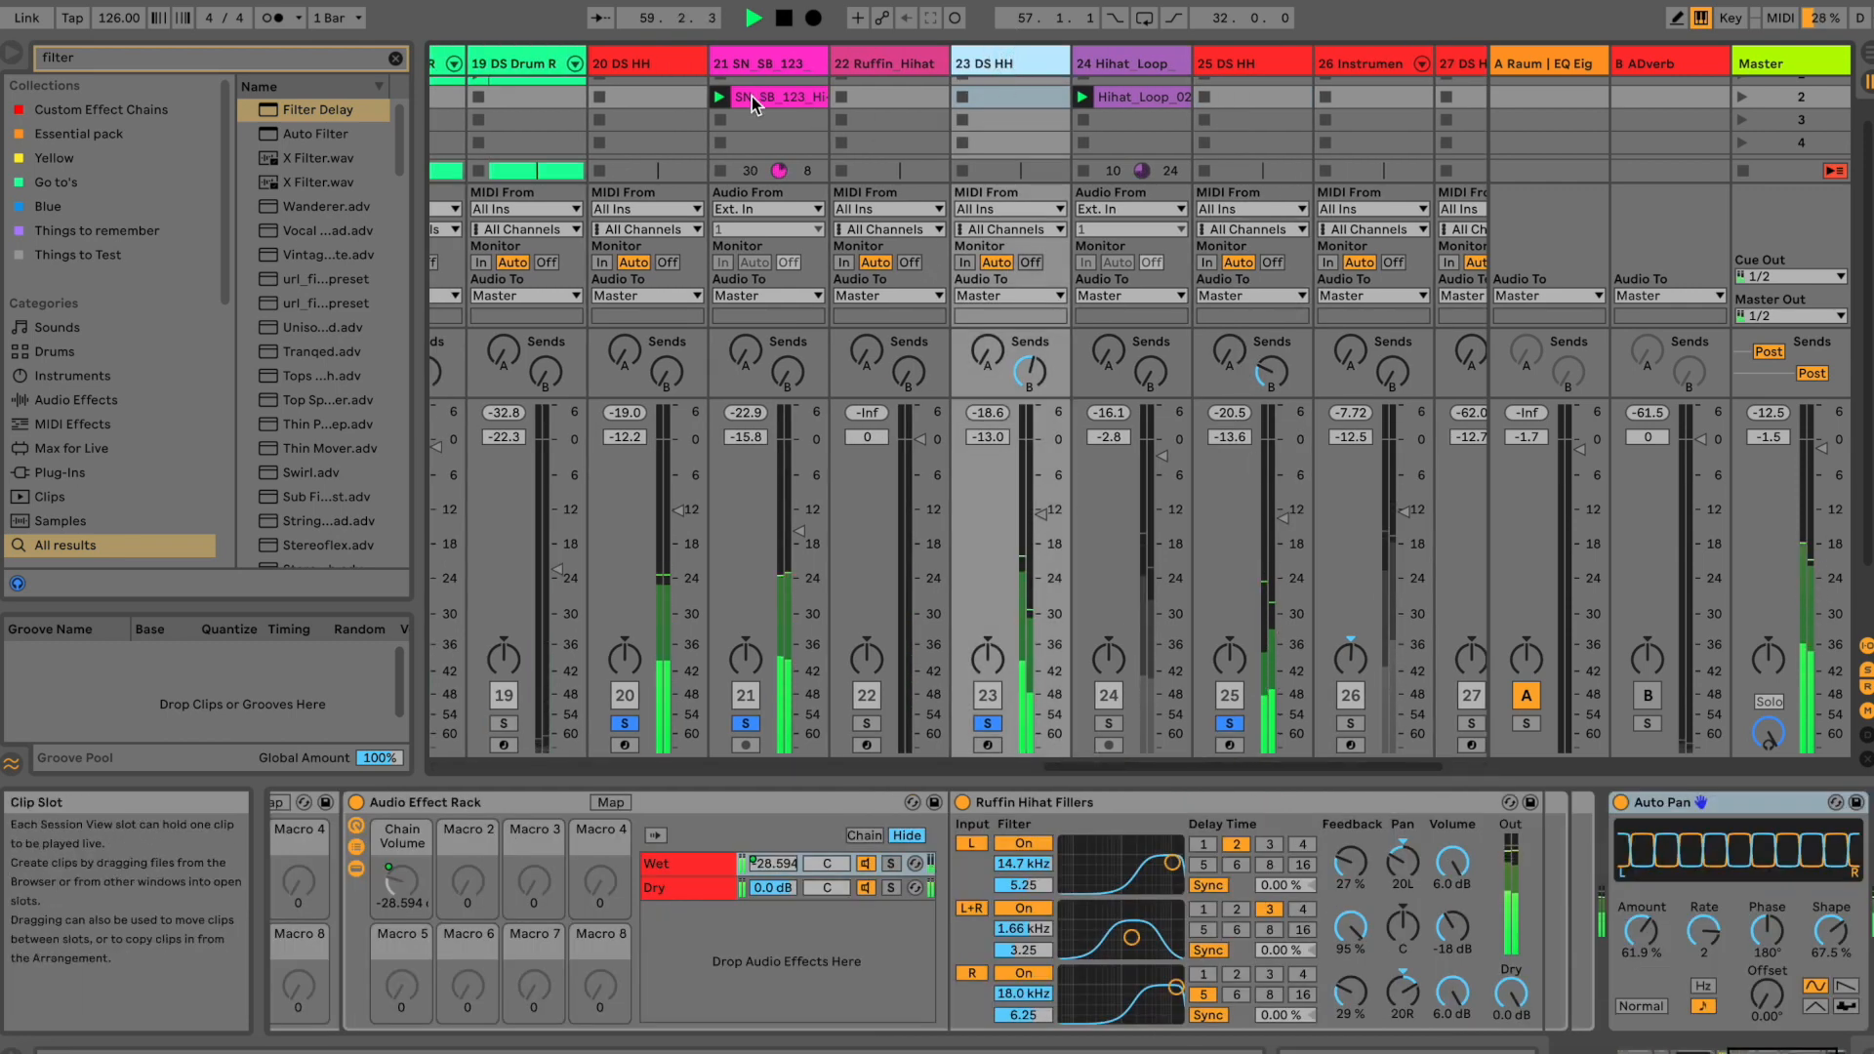
left_click(609, 62)
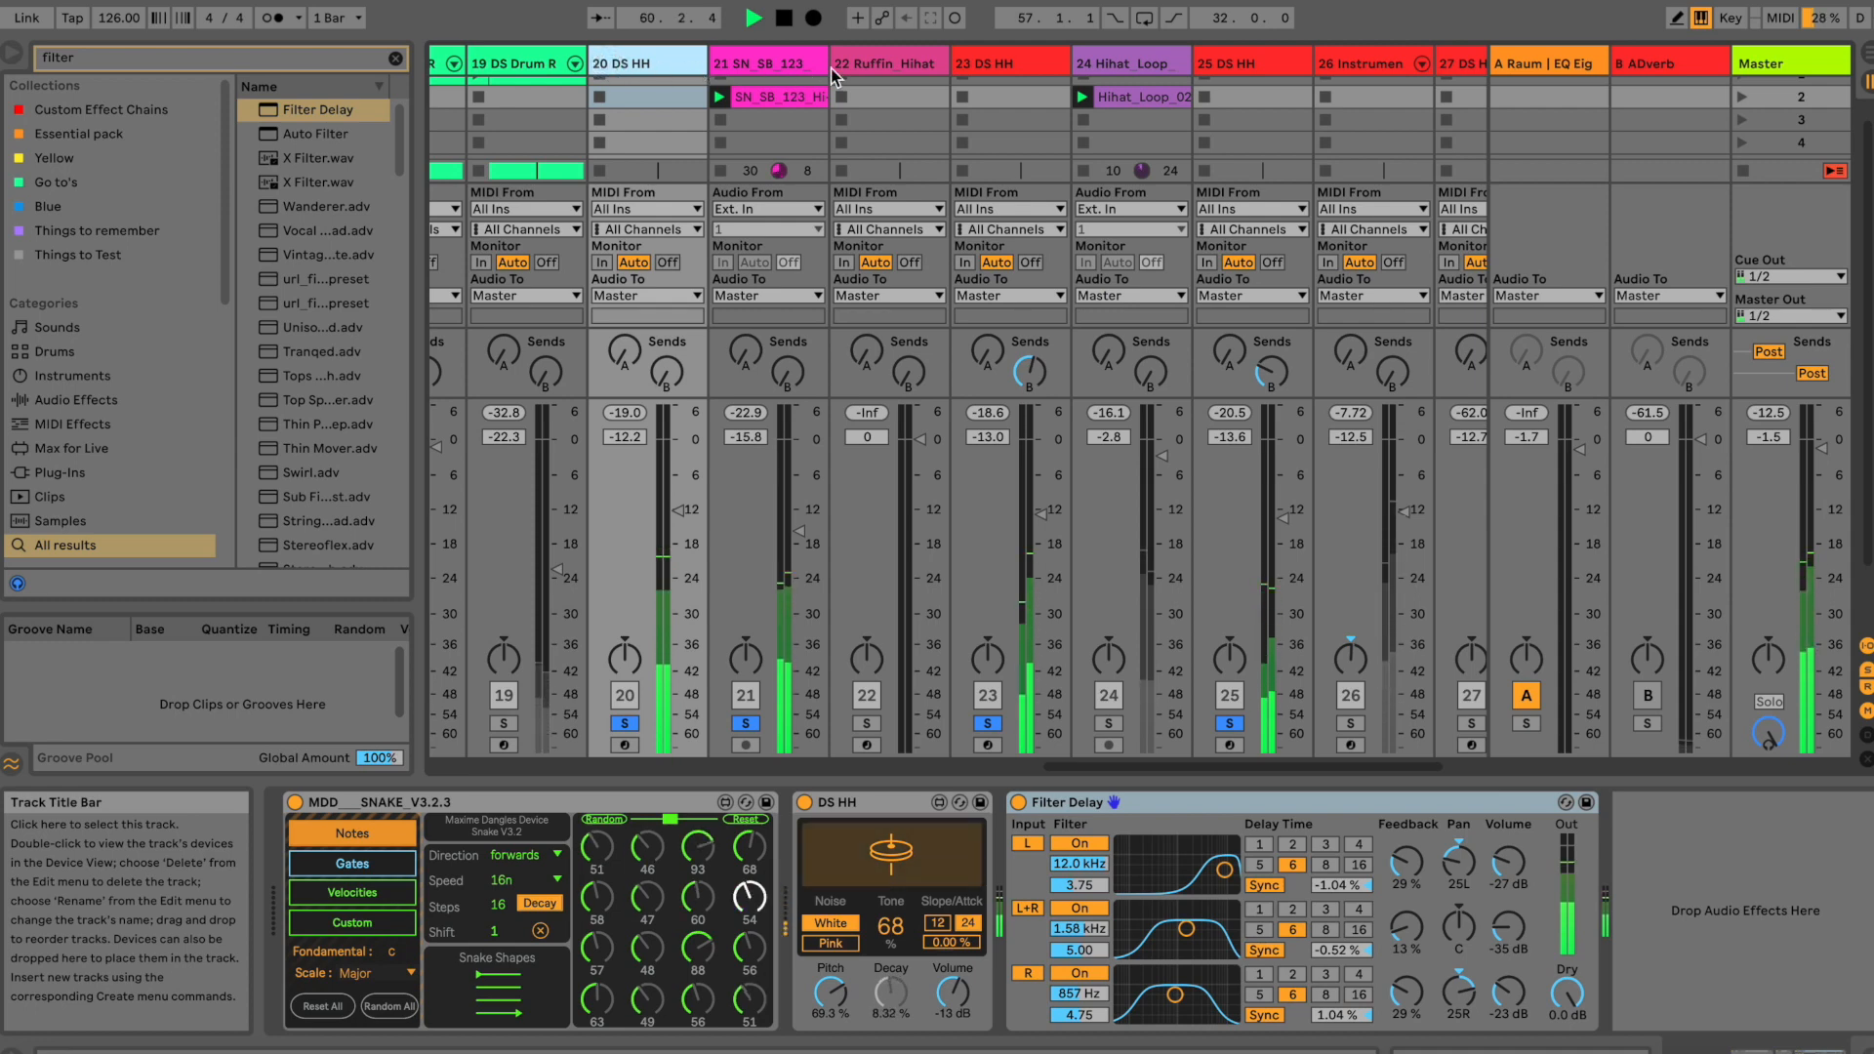
left_click(781, 65)
key("m")
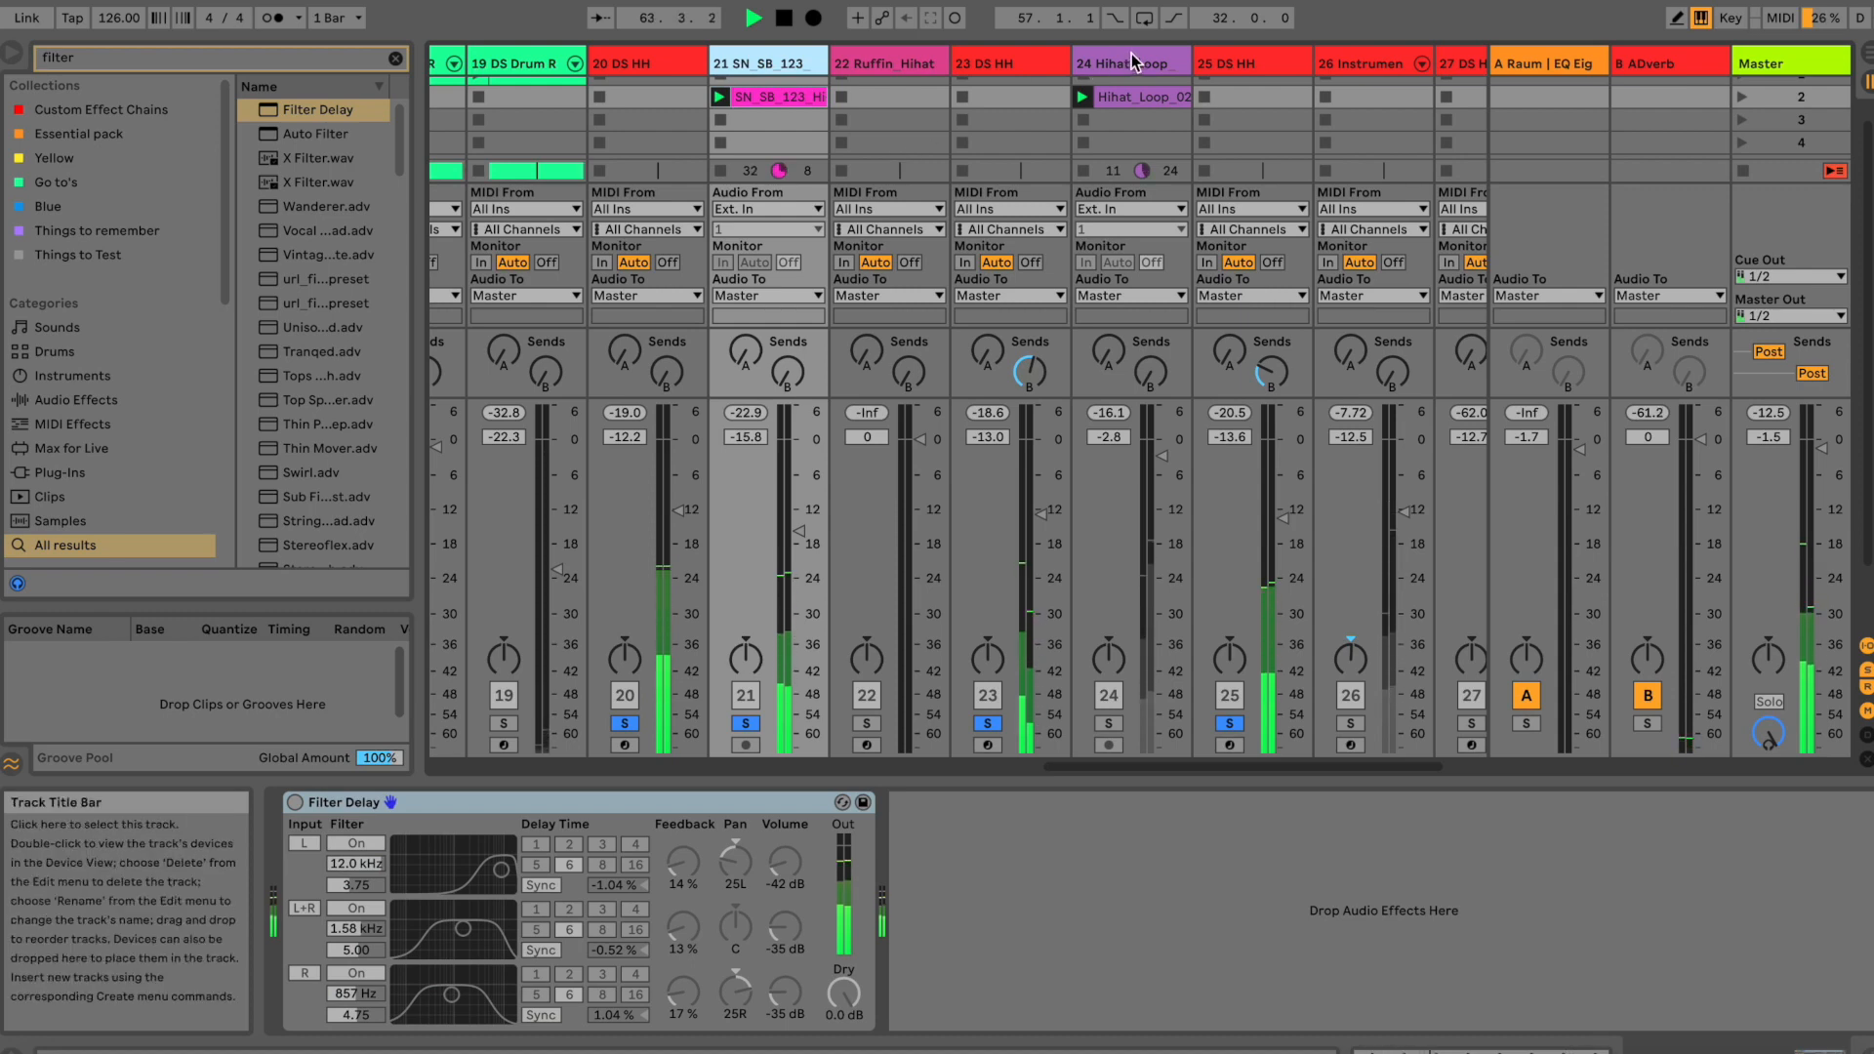
key("m")
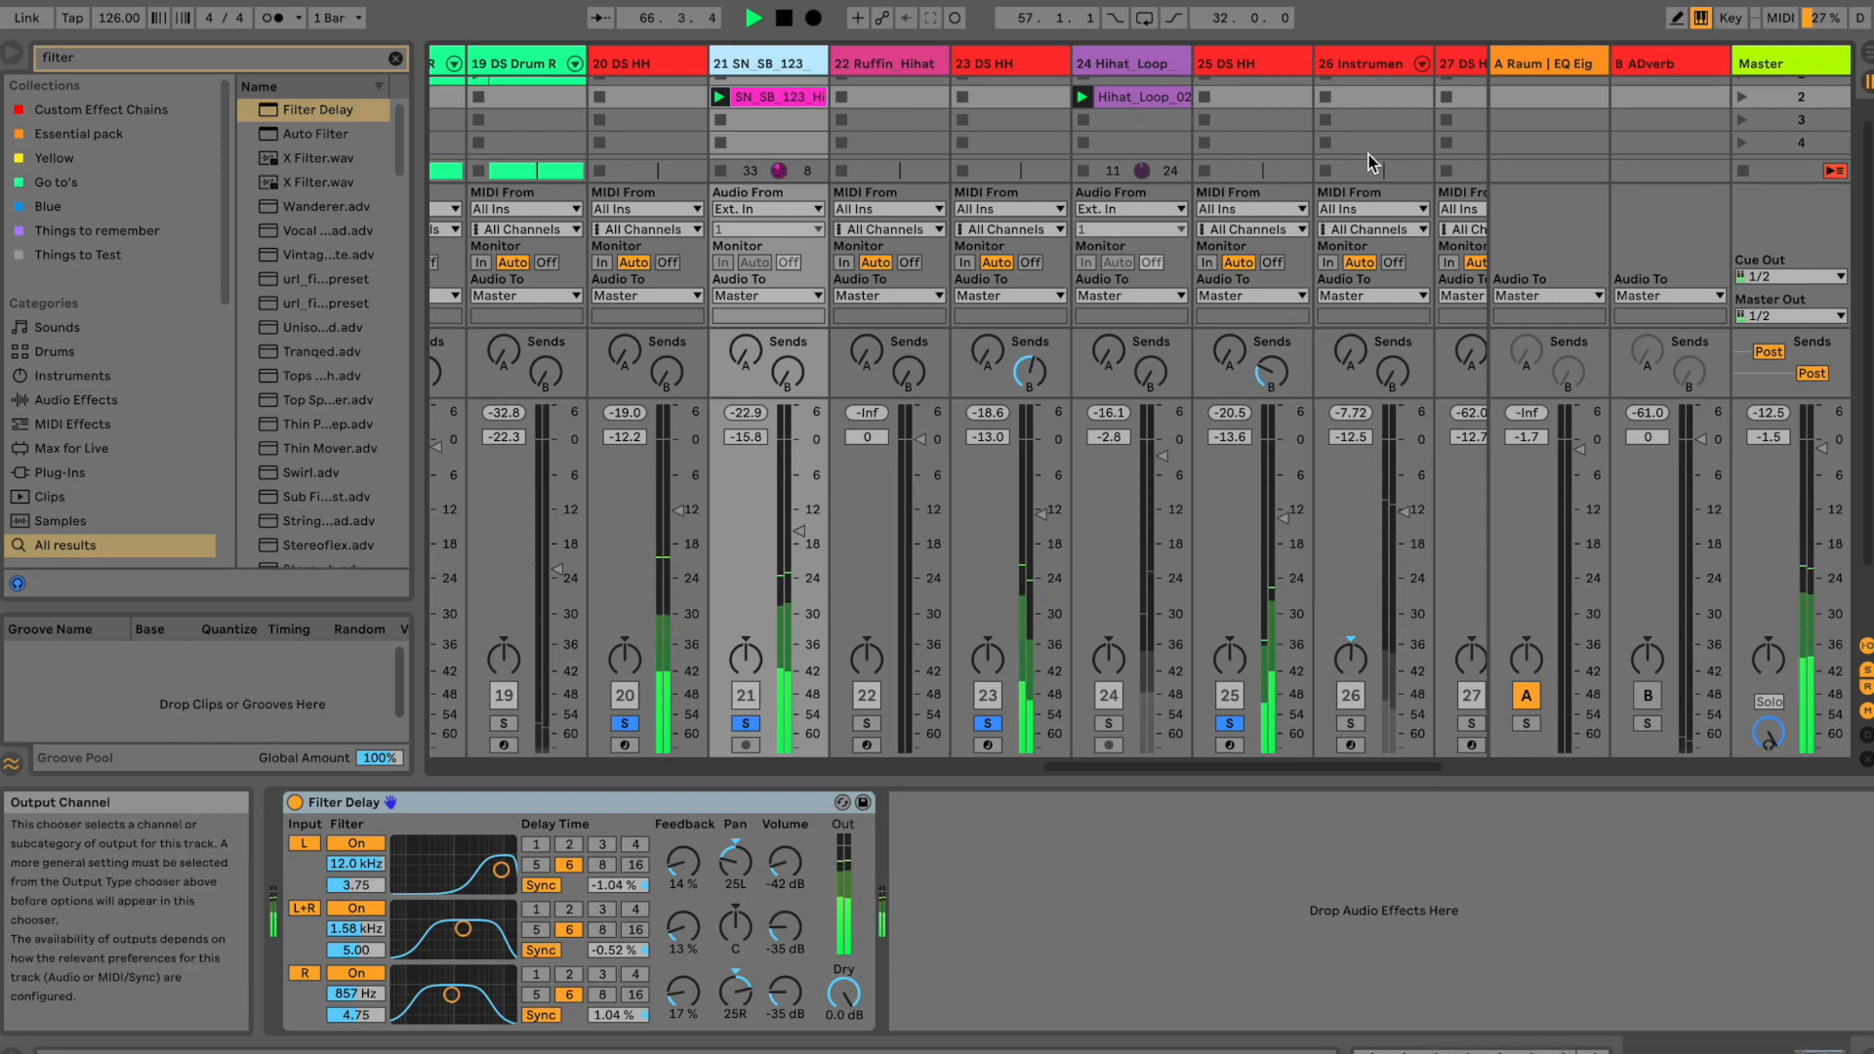
Step: Solo track 26 alone and compare its Ruffin Hihat Fillers delay off and on
left_click(1396, 61)
left_click(1351, 724)
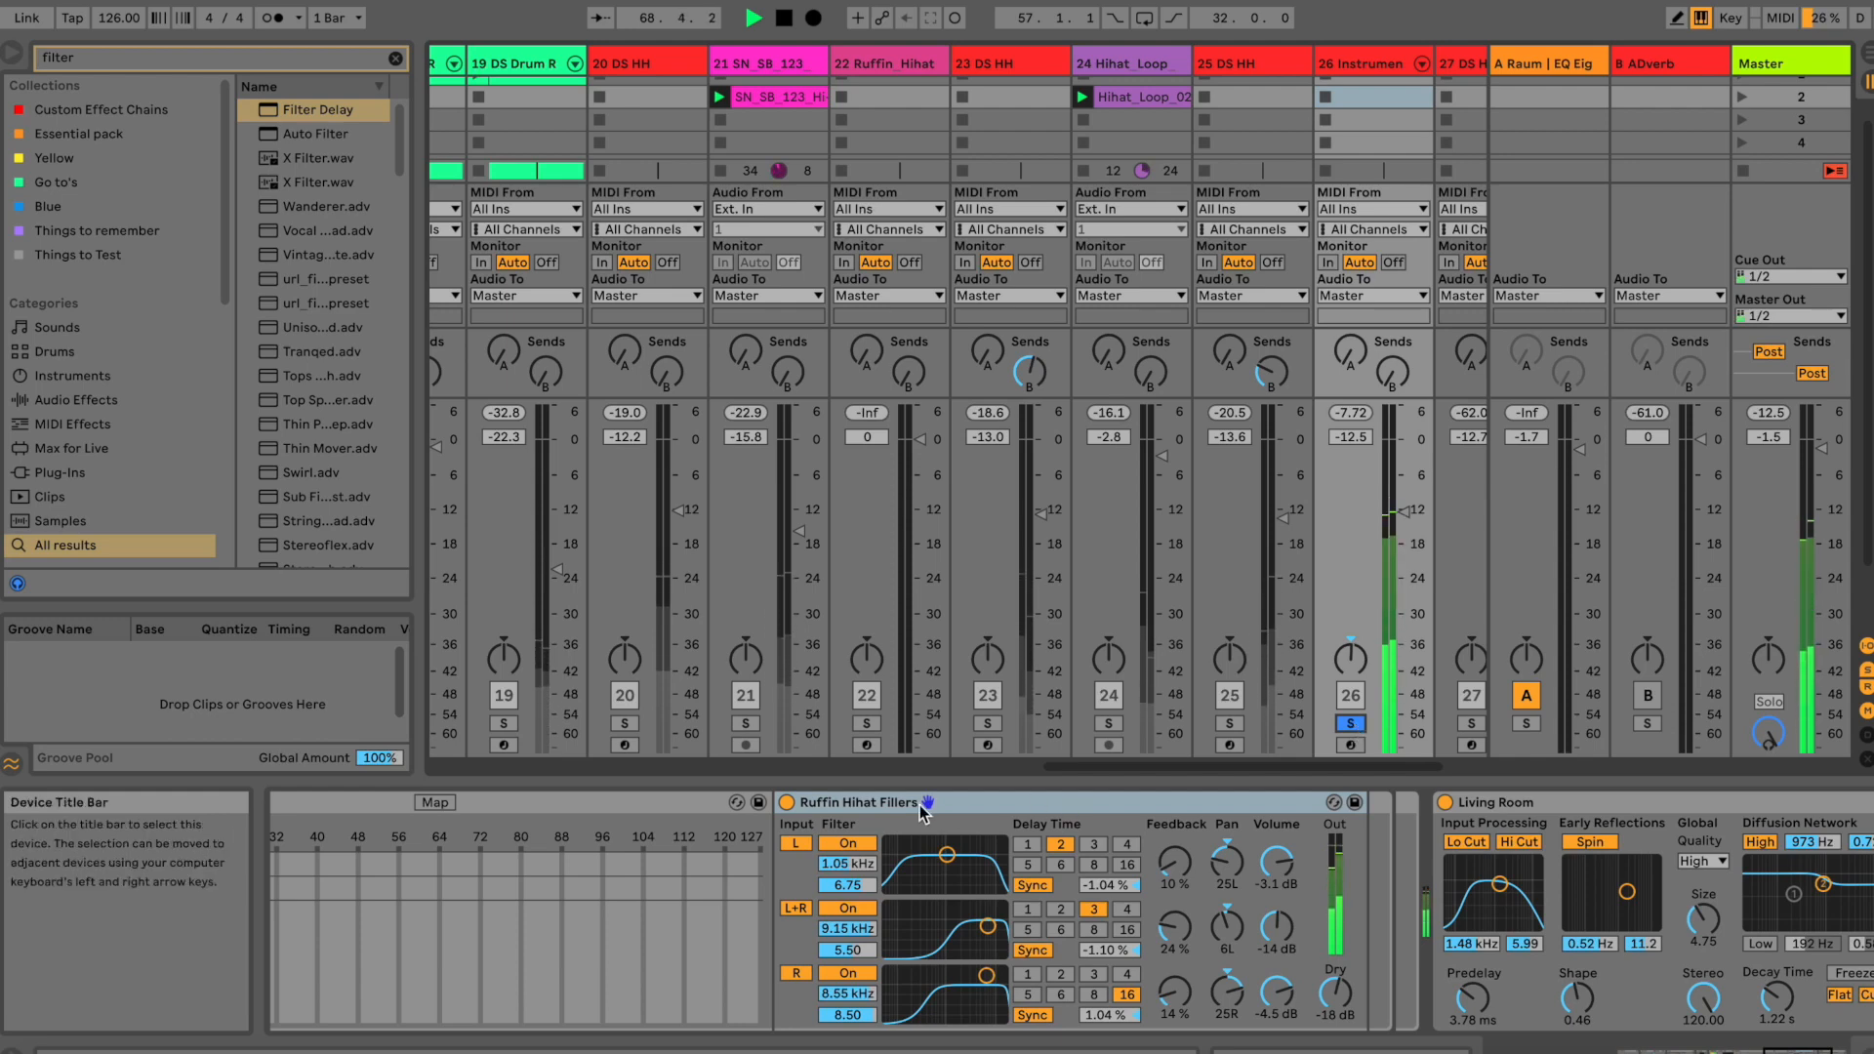
left_click(787, 802)
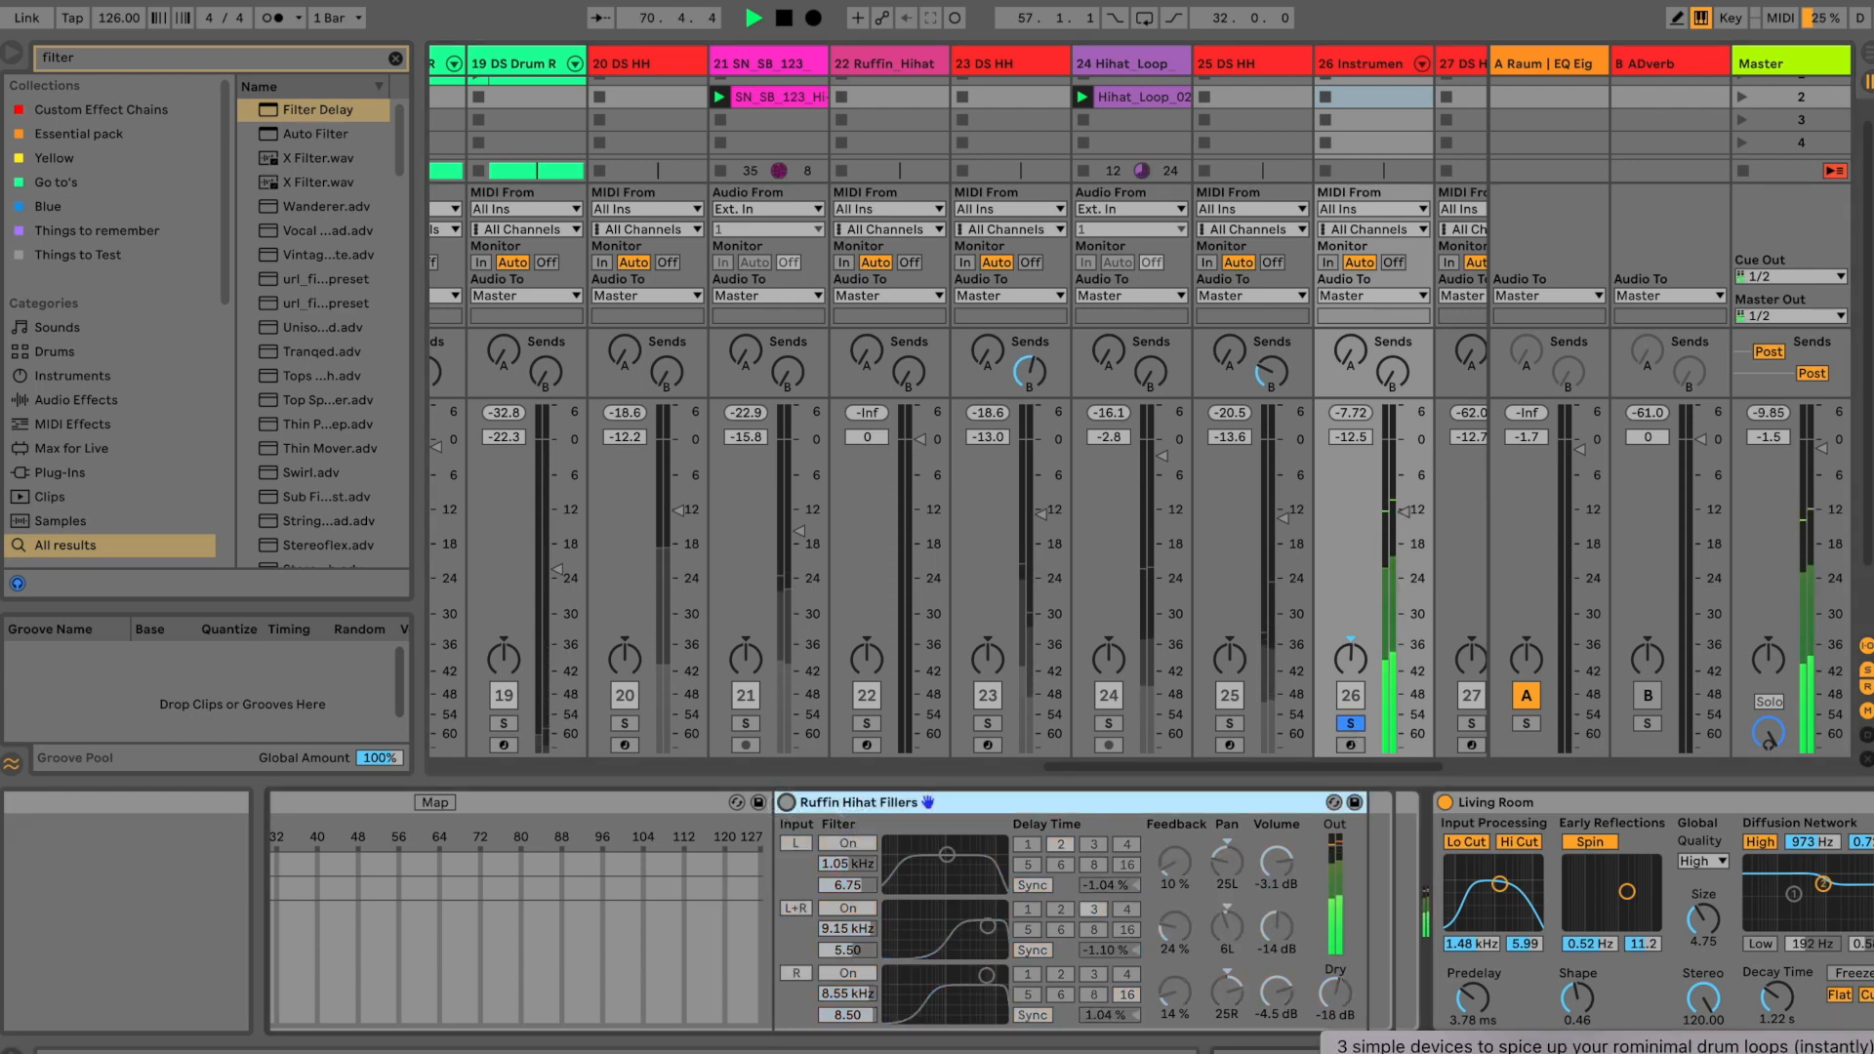
left_click_drag(1795, 1051, 1791, 1051)
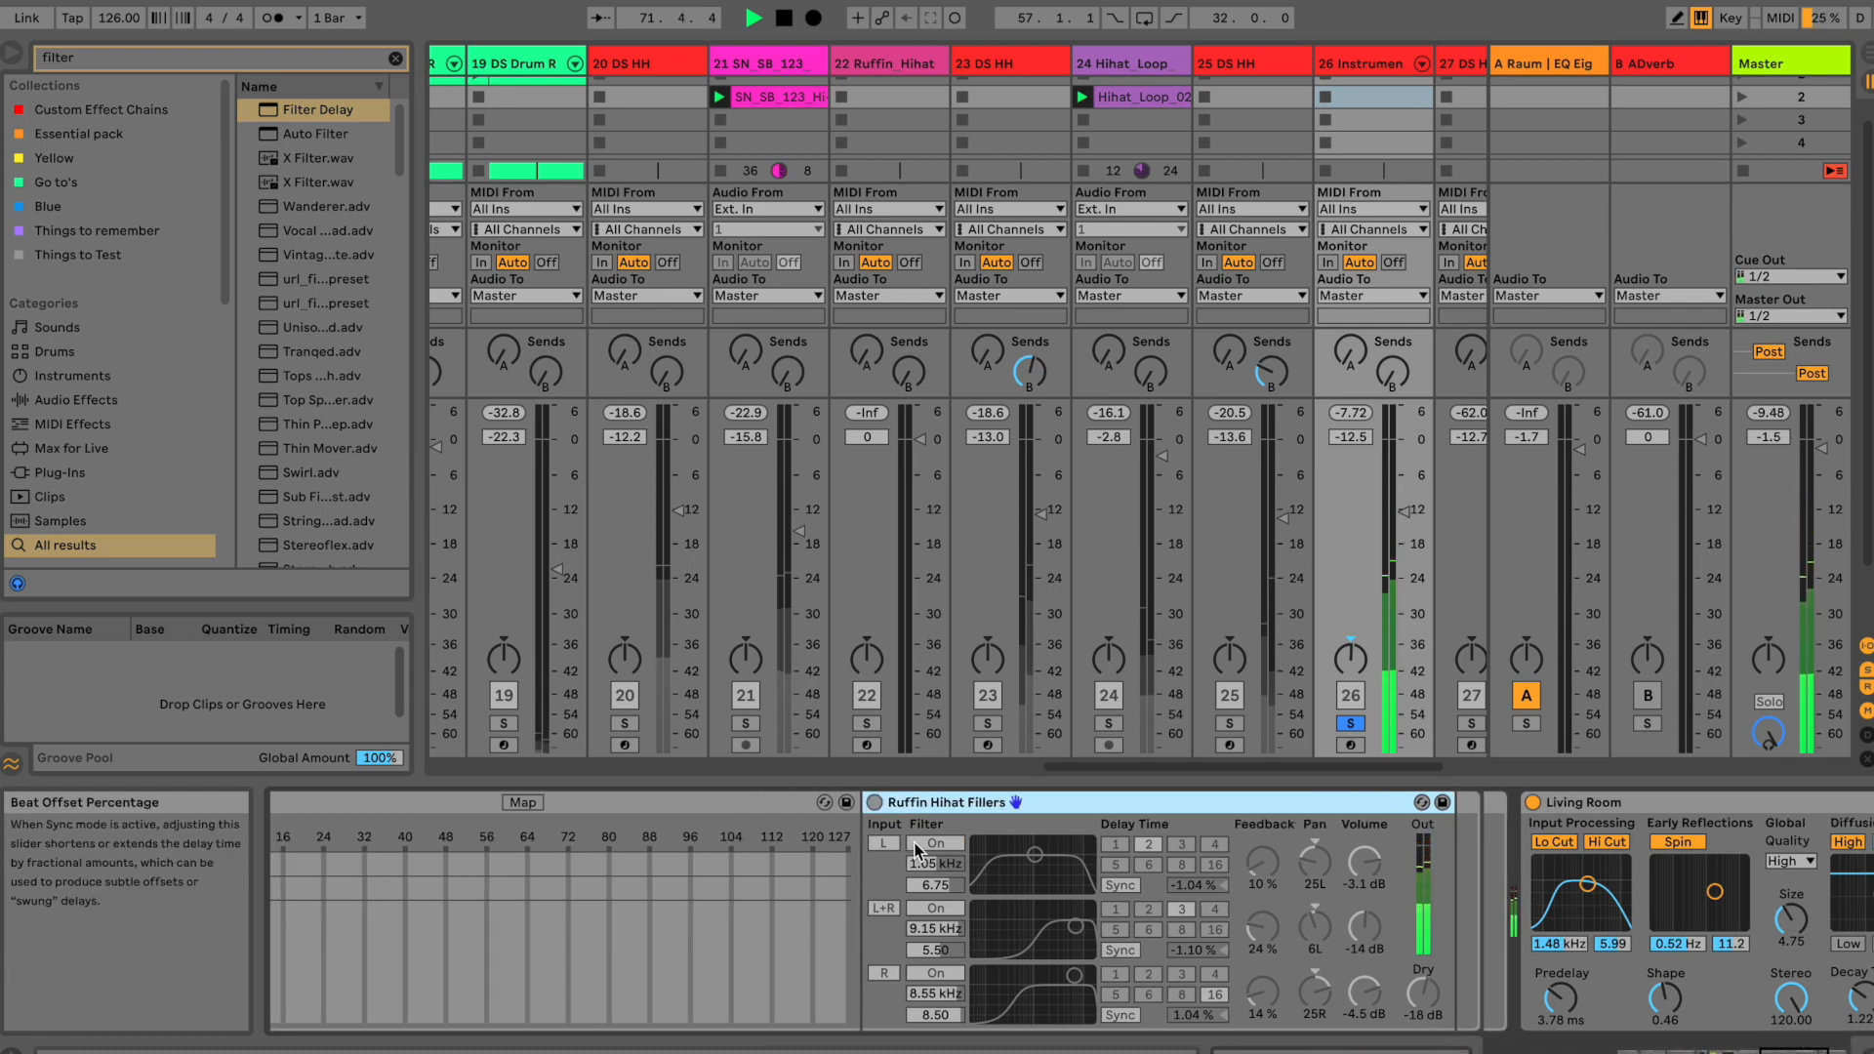
left_click(876, 801)
Step: Compare track 26 with its Living Room reverb off and on
left_click_drag(1796, 1051, 1811, 1051)
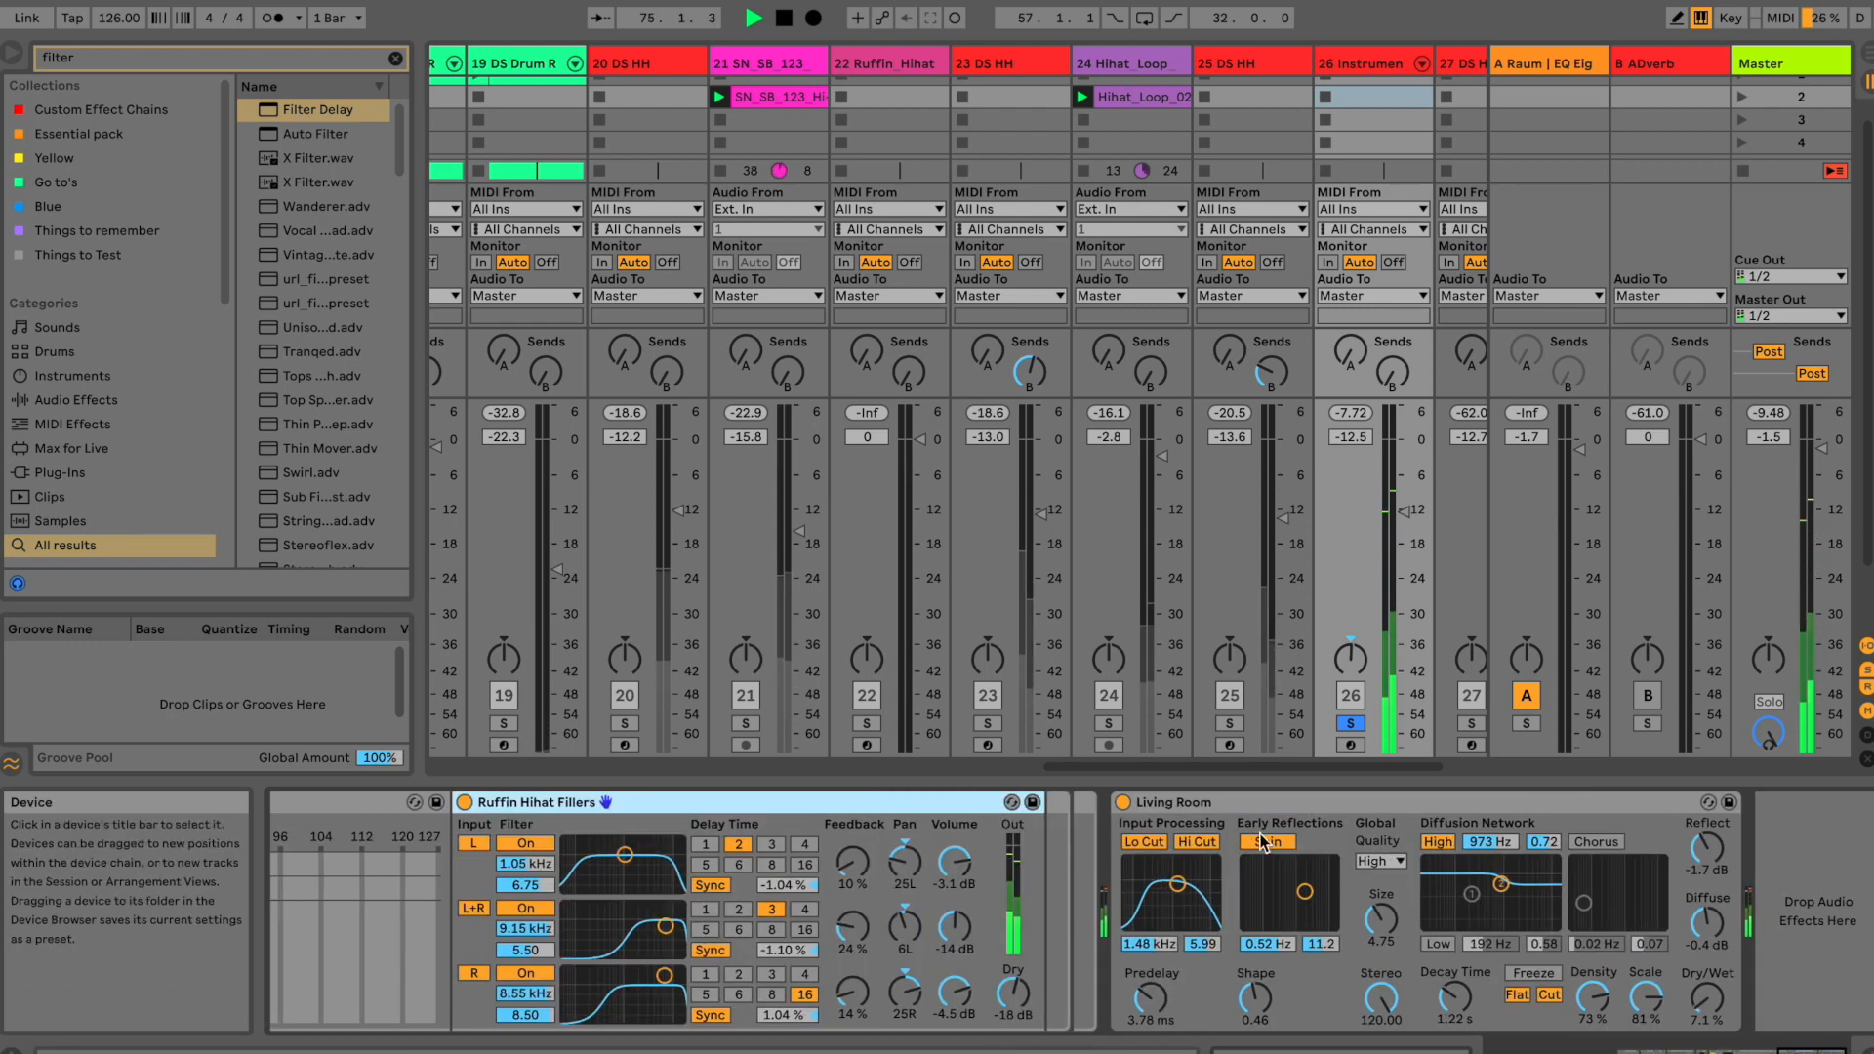
left_click(1122, 803)
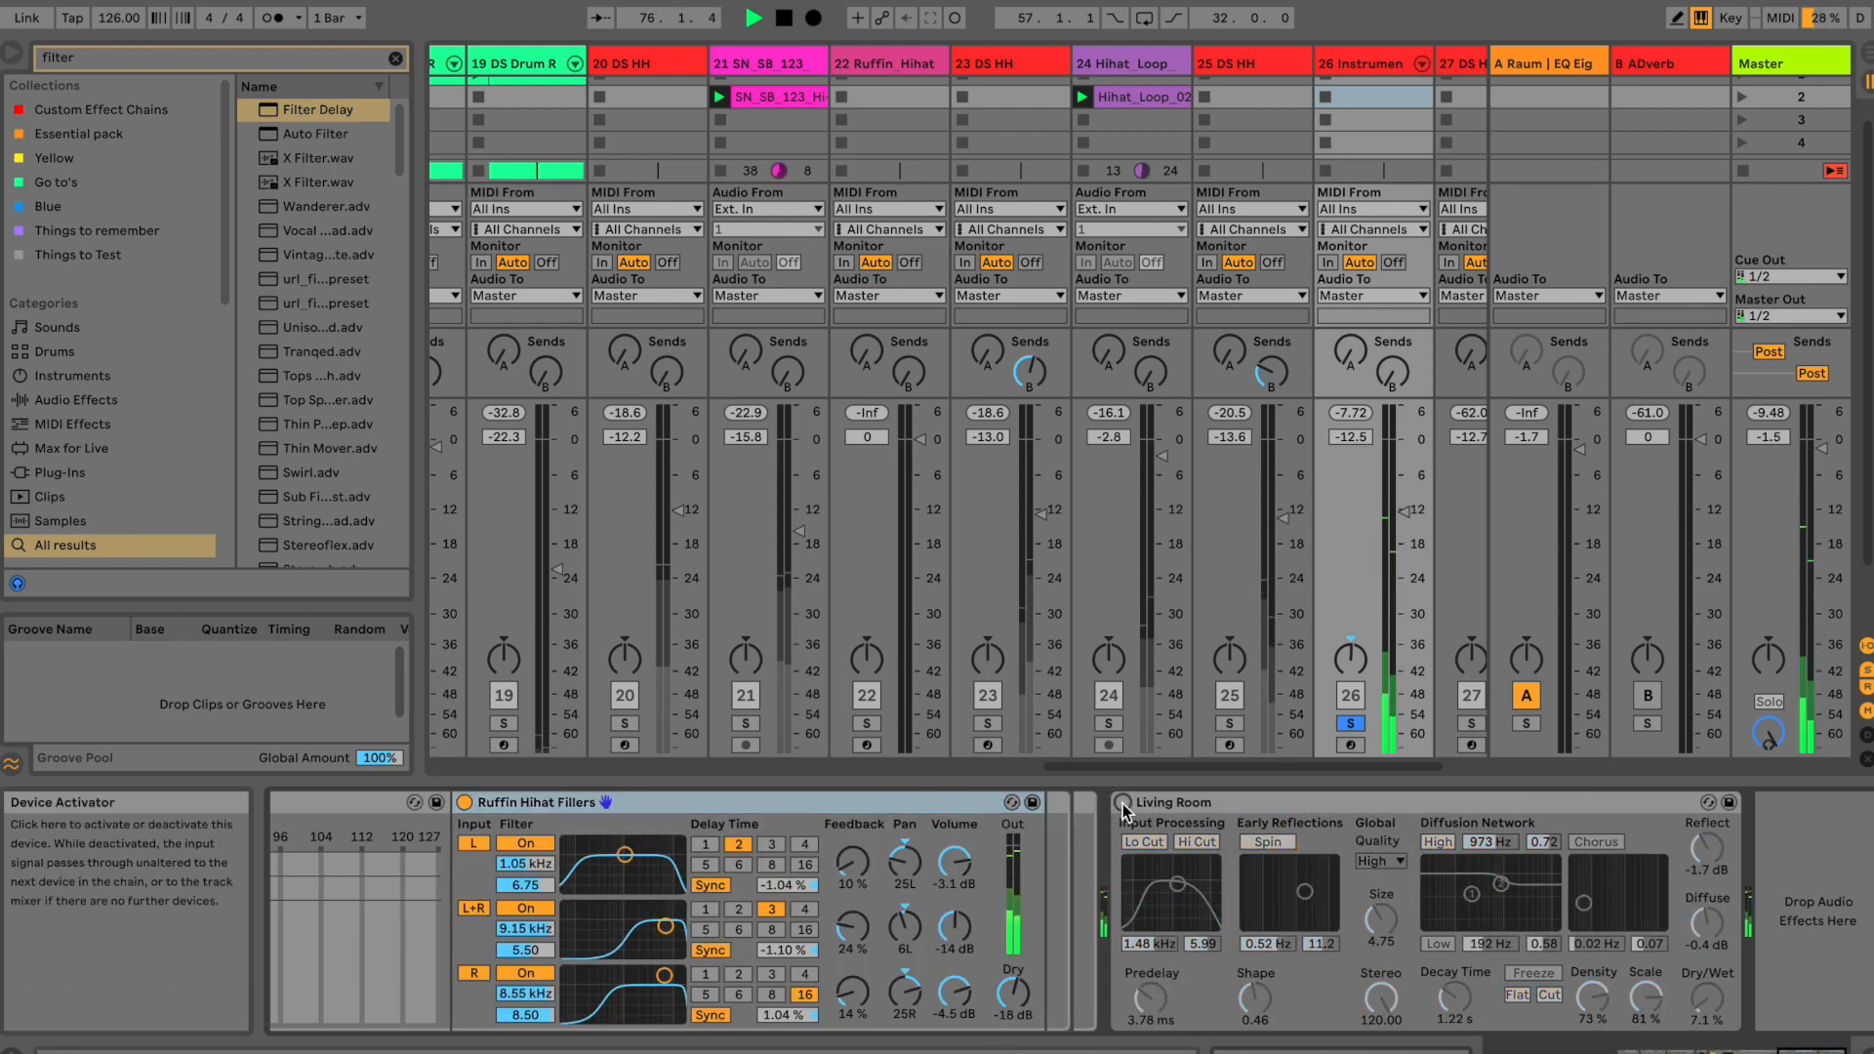
left_click(1122, 802)
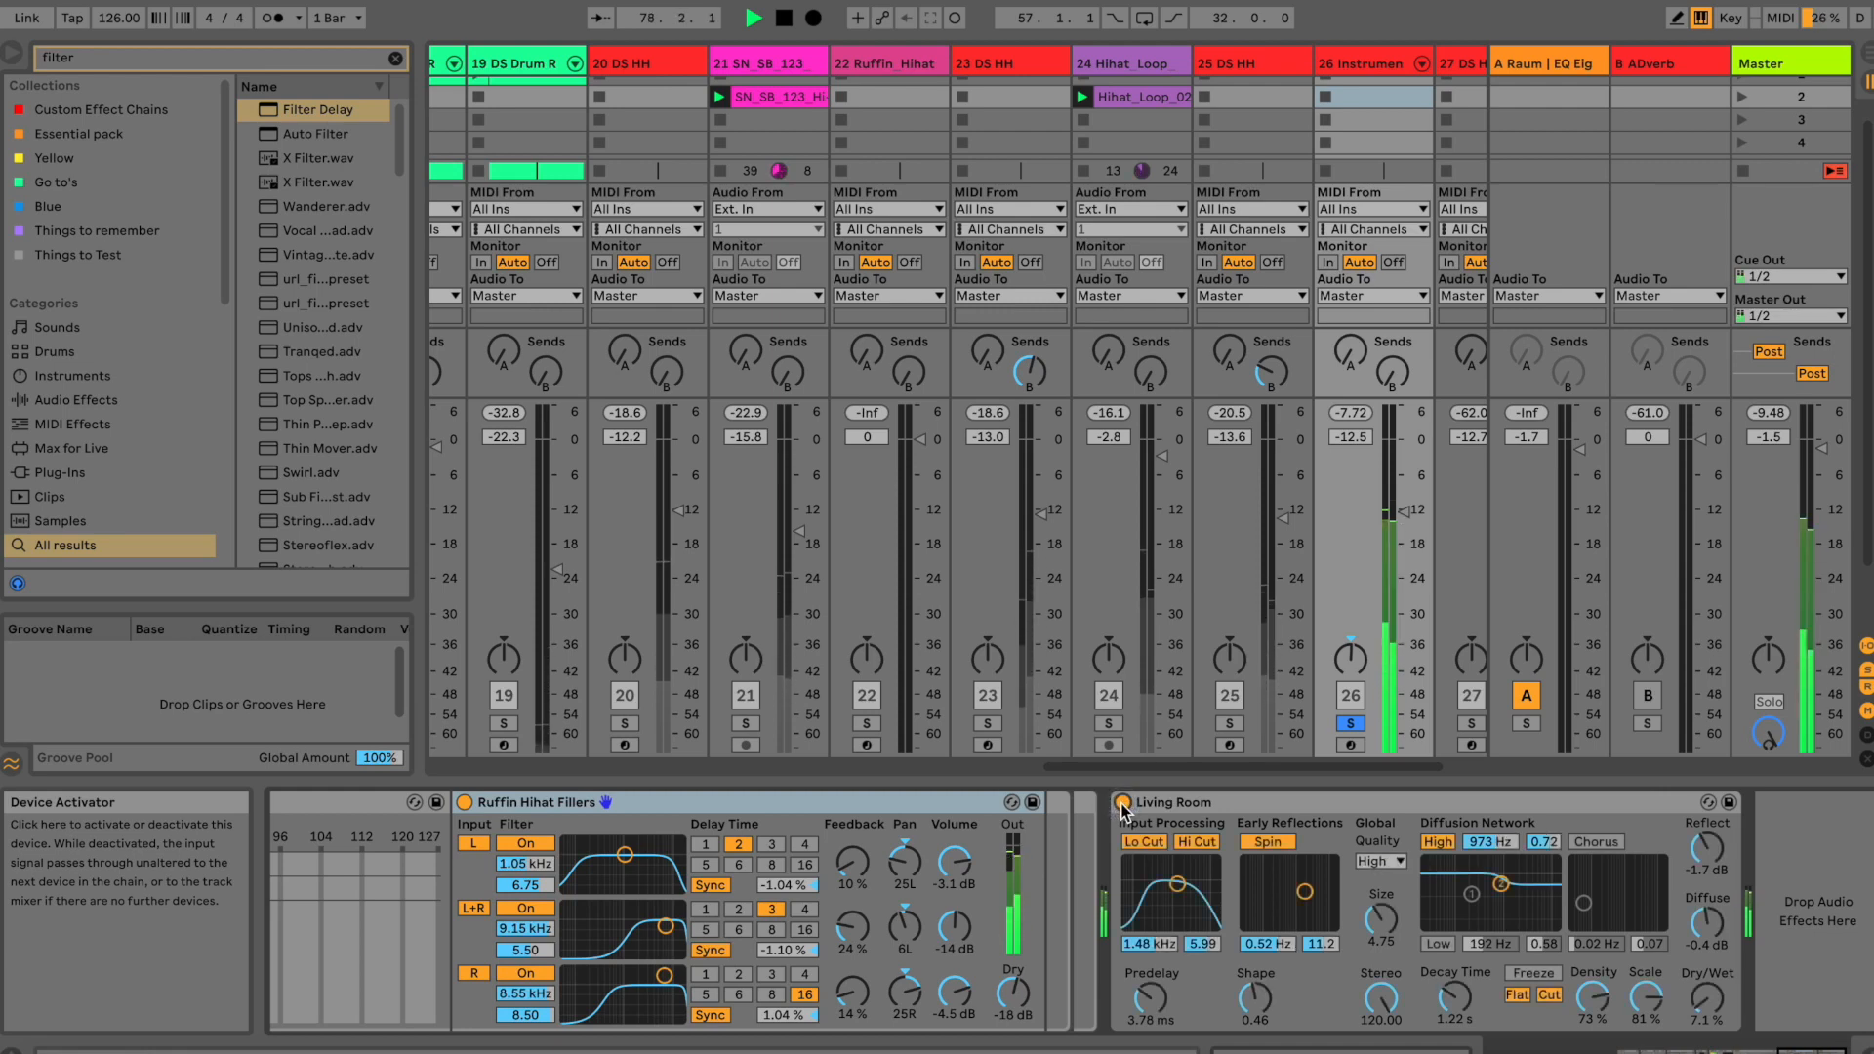
Step: Bypass and re-enable the Living Room reverb once more during playback, and stop playback
left_click(1122, 803)
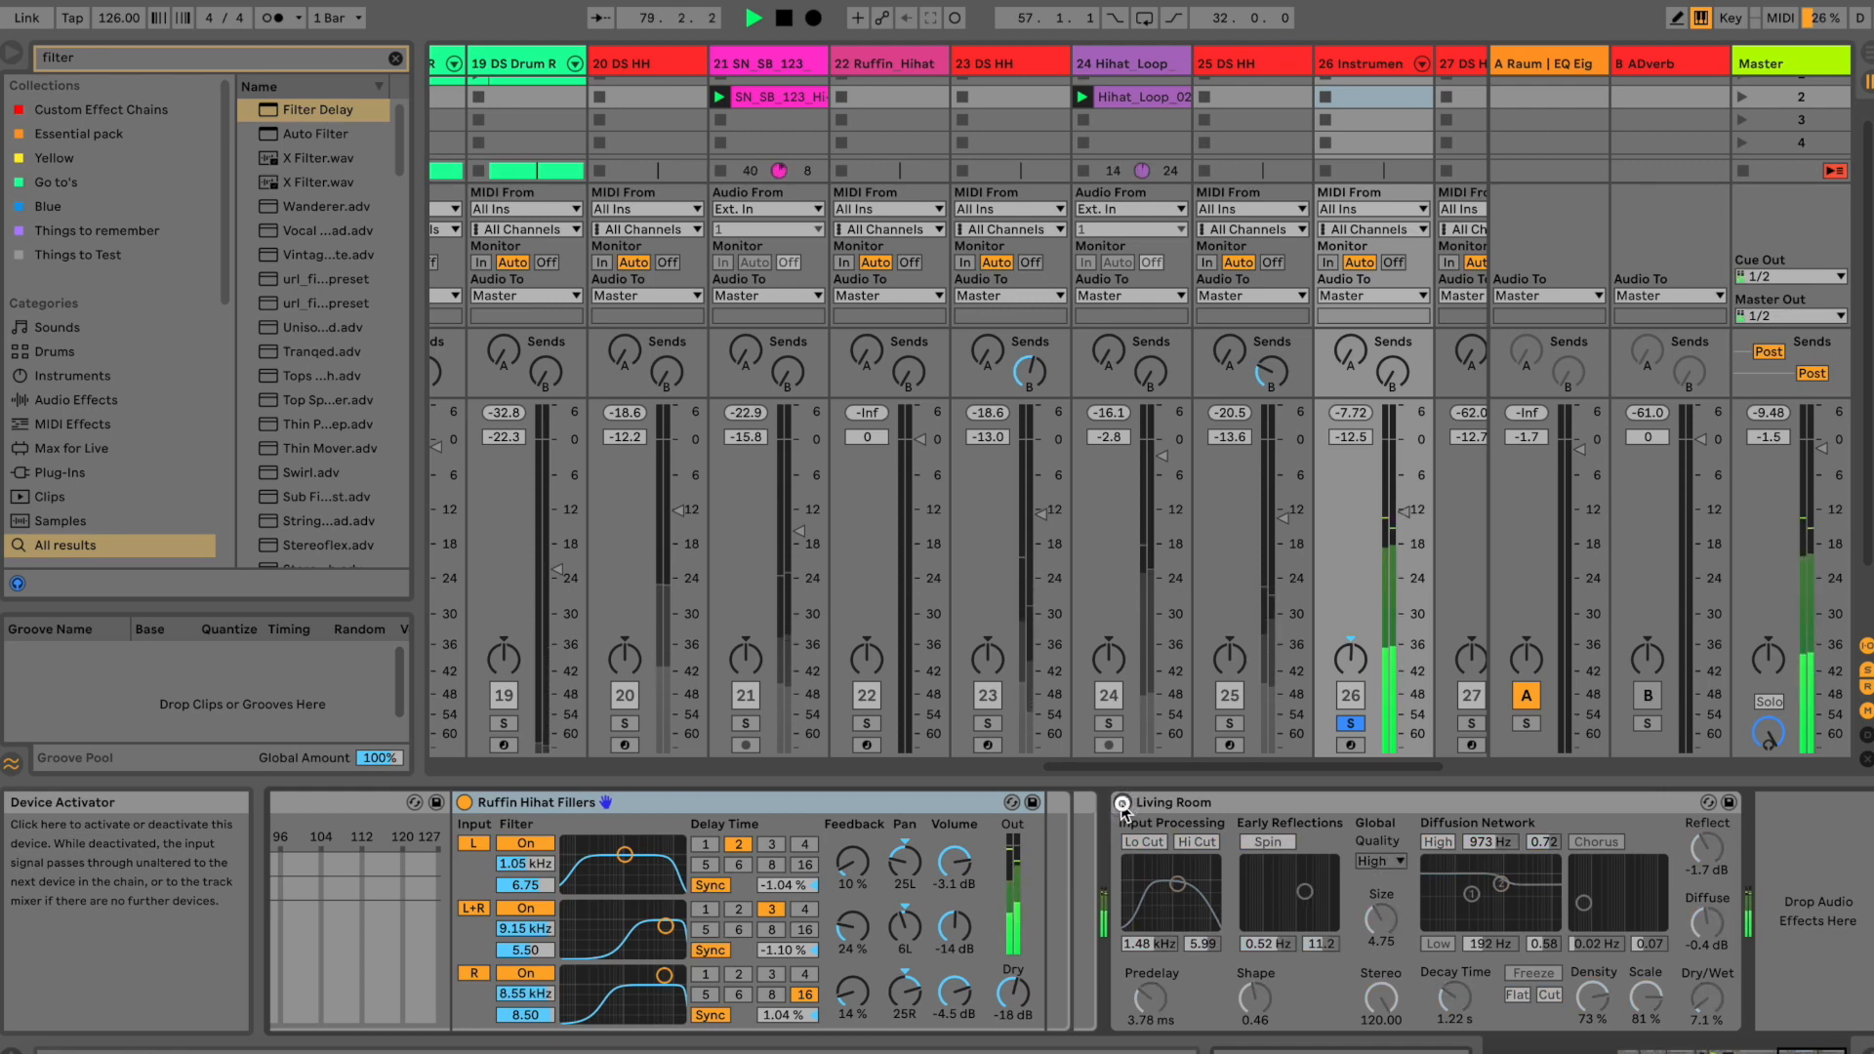
left_click(1122, 803)
left_click_drag(1805, 1050, 1689, 1049)
key("space")
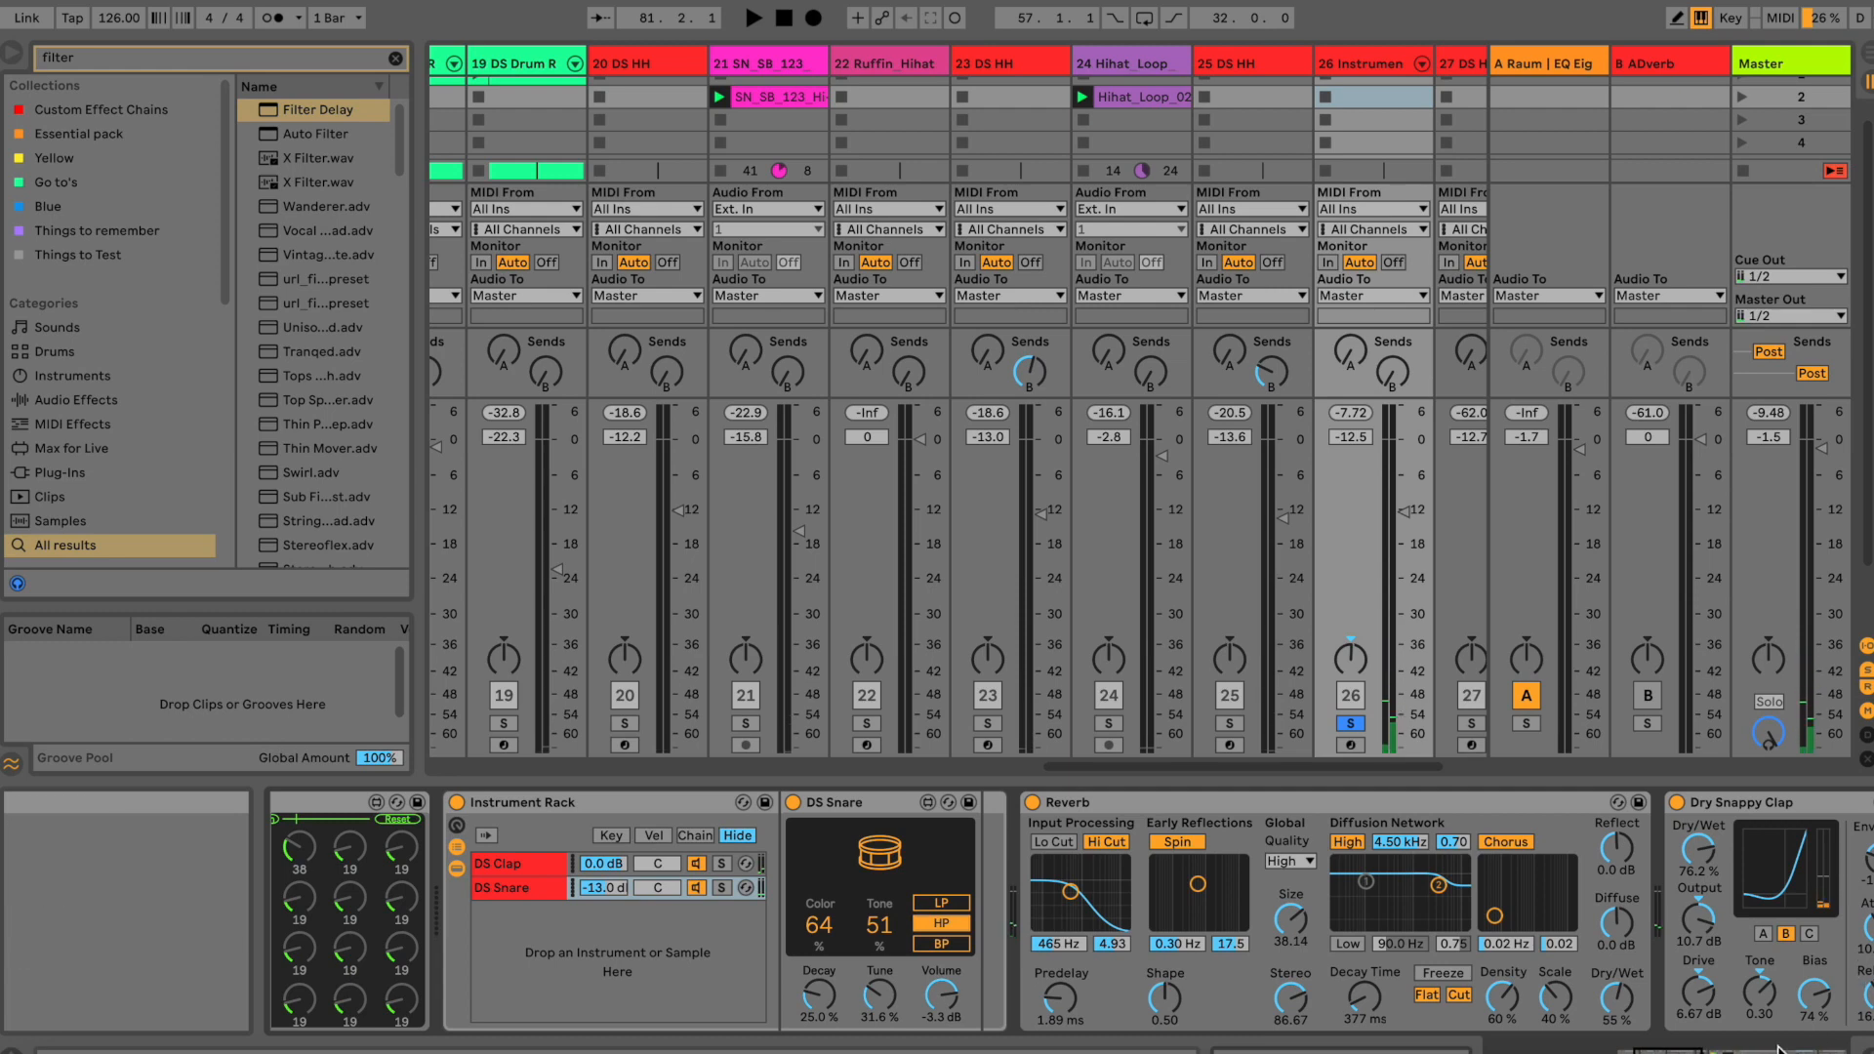
Step: Check the available presets for the Dry Snappy Clap Dynamic Tube on track 26, leaving the current preset loaded
left_click_drag(1651, 1050, 1708, 1031)
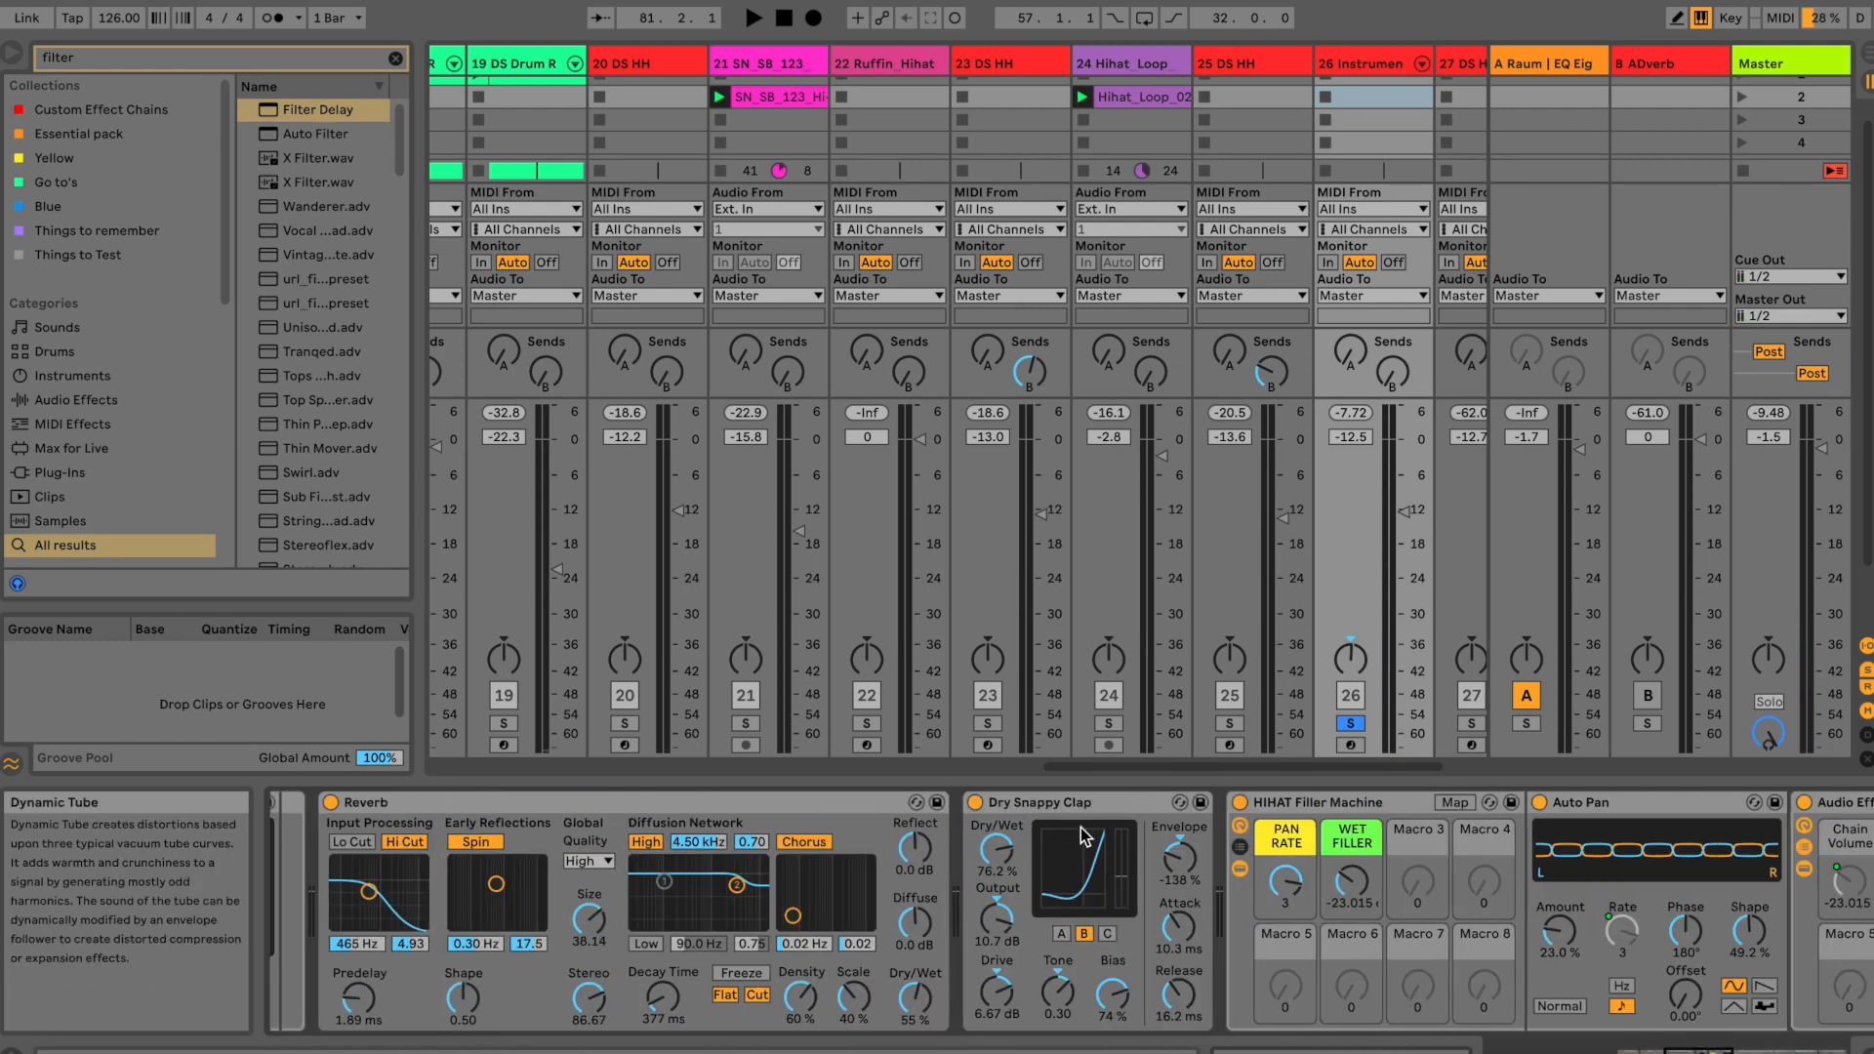
left_click(1058, 803)
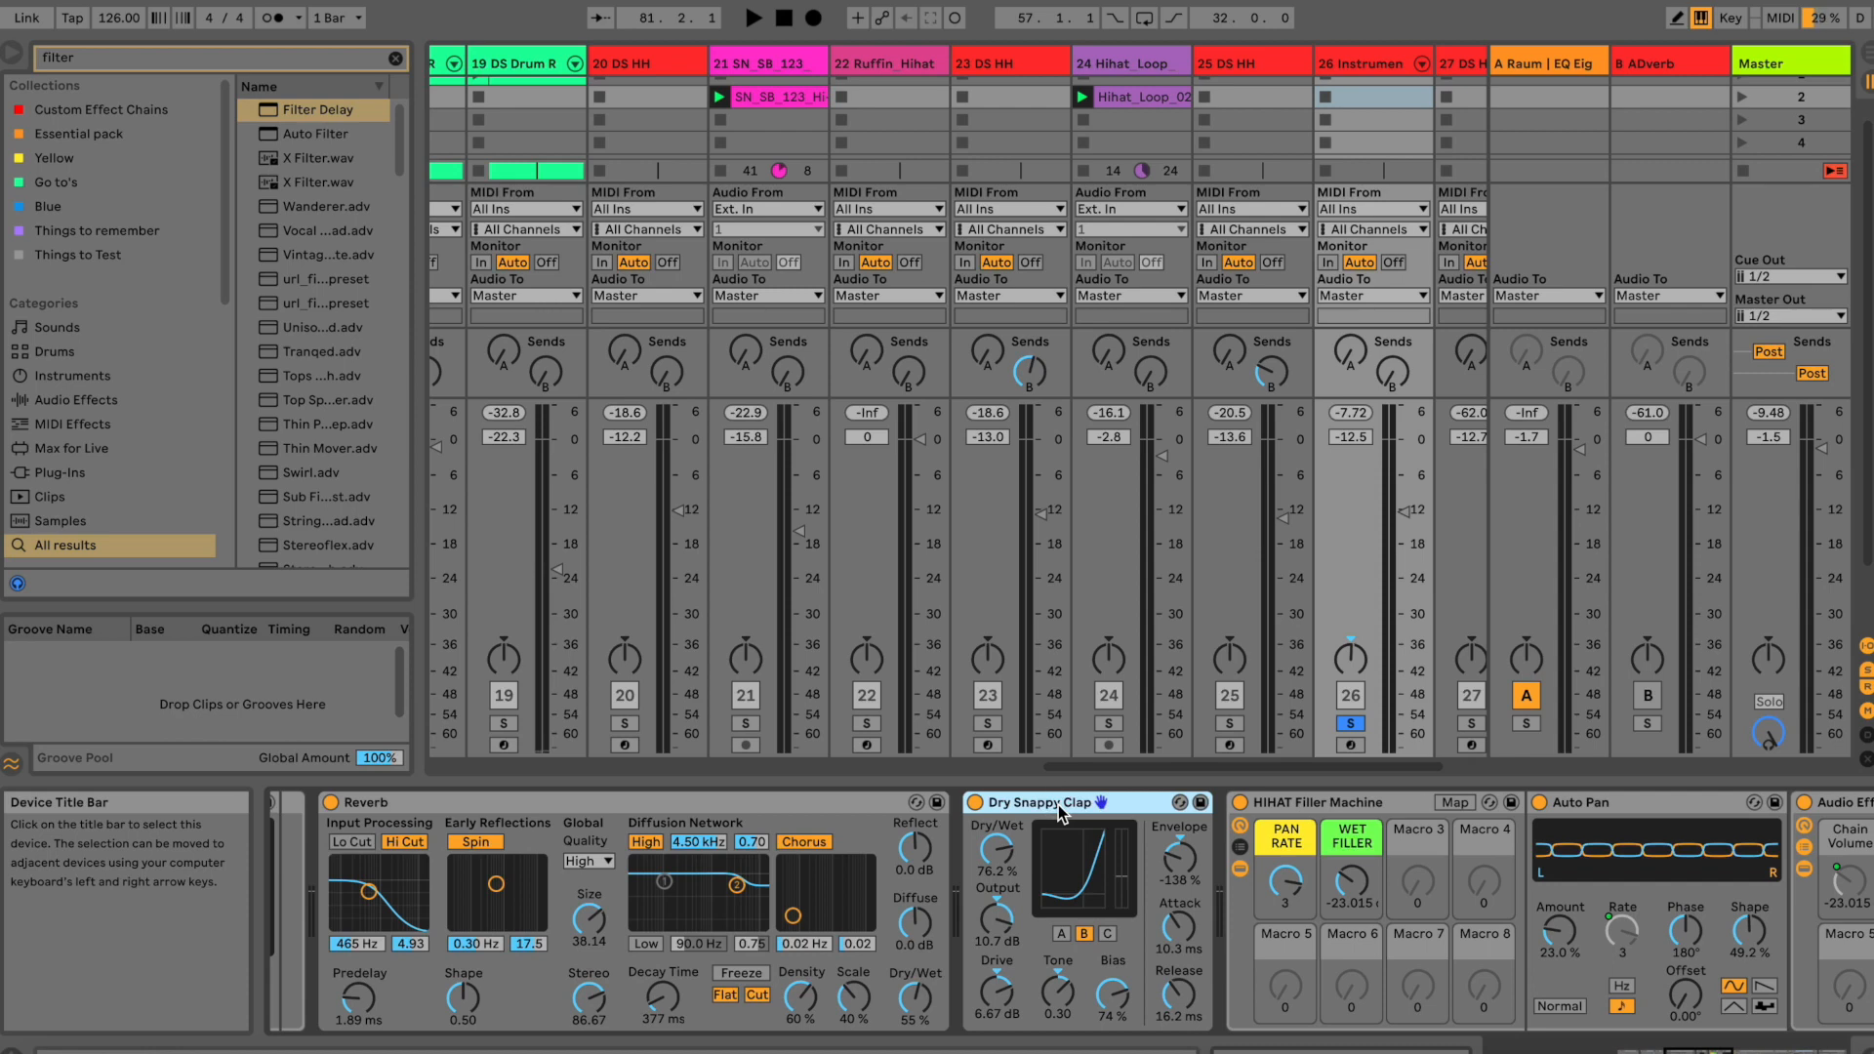
left_click(1180, 802)
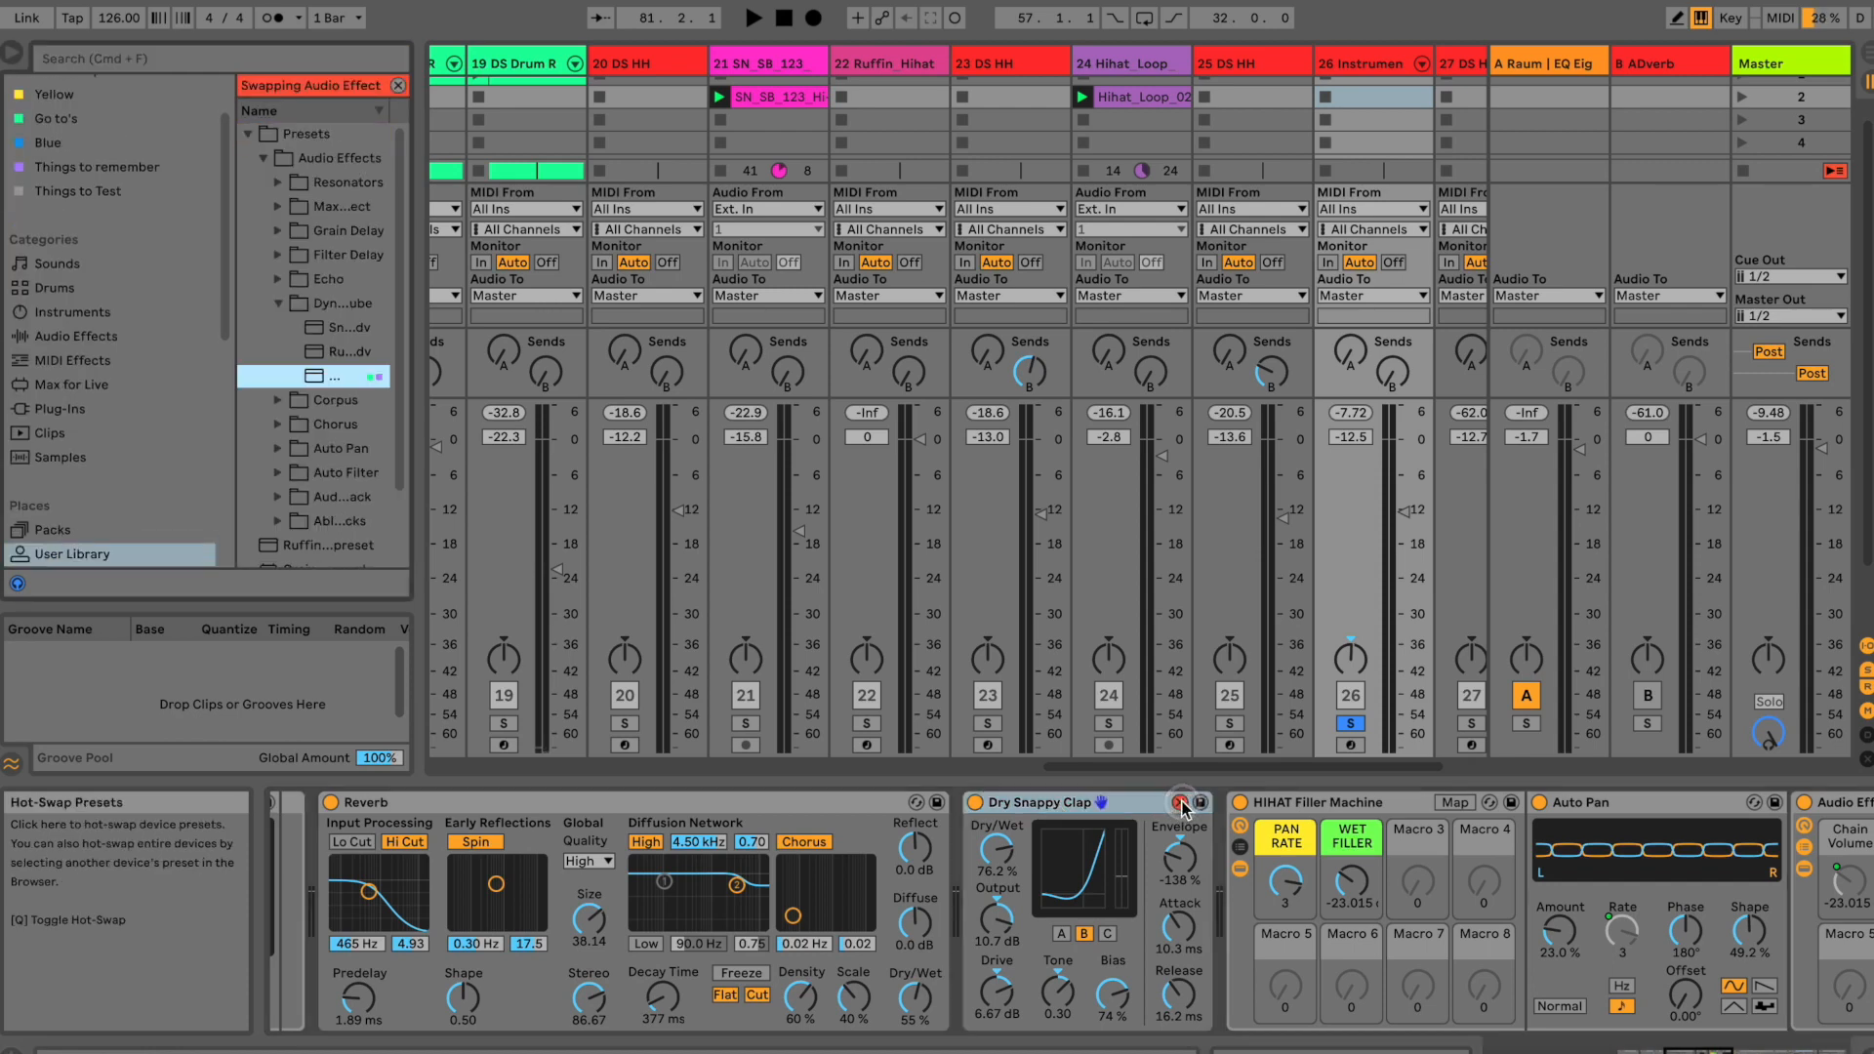
left_click(1180, 802)
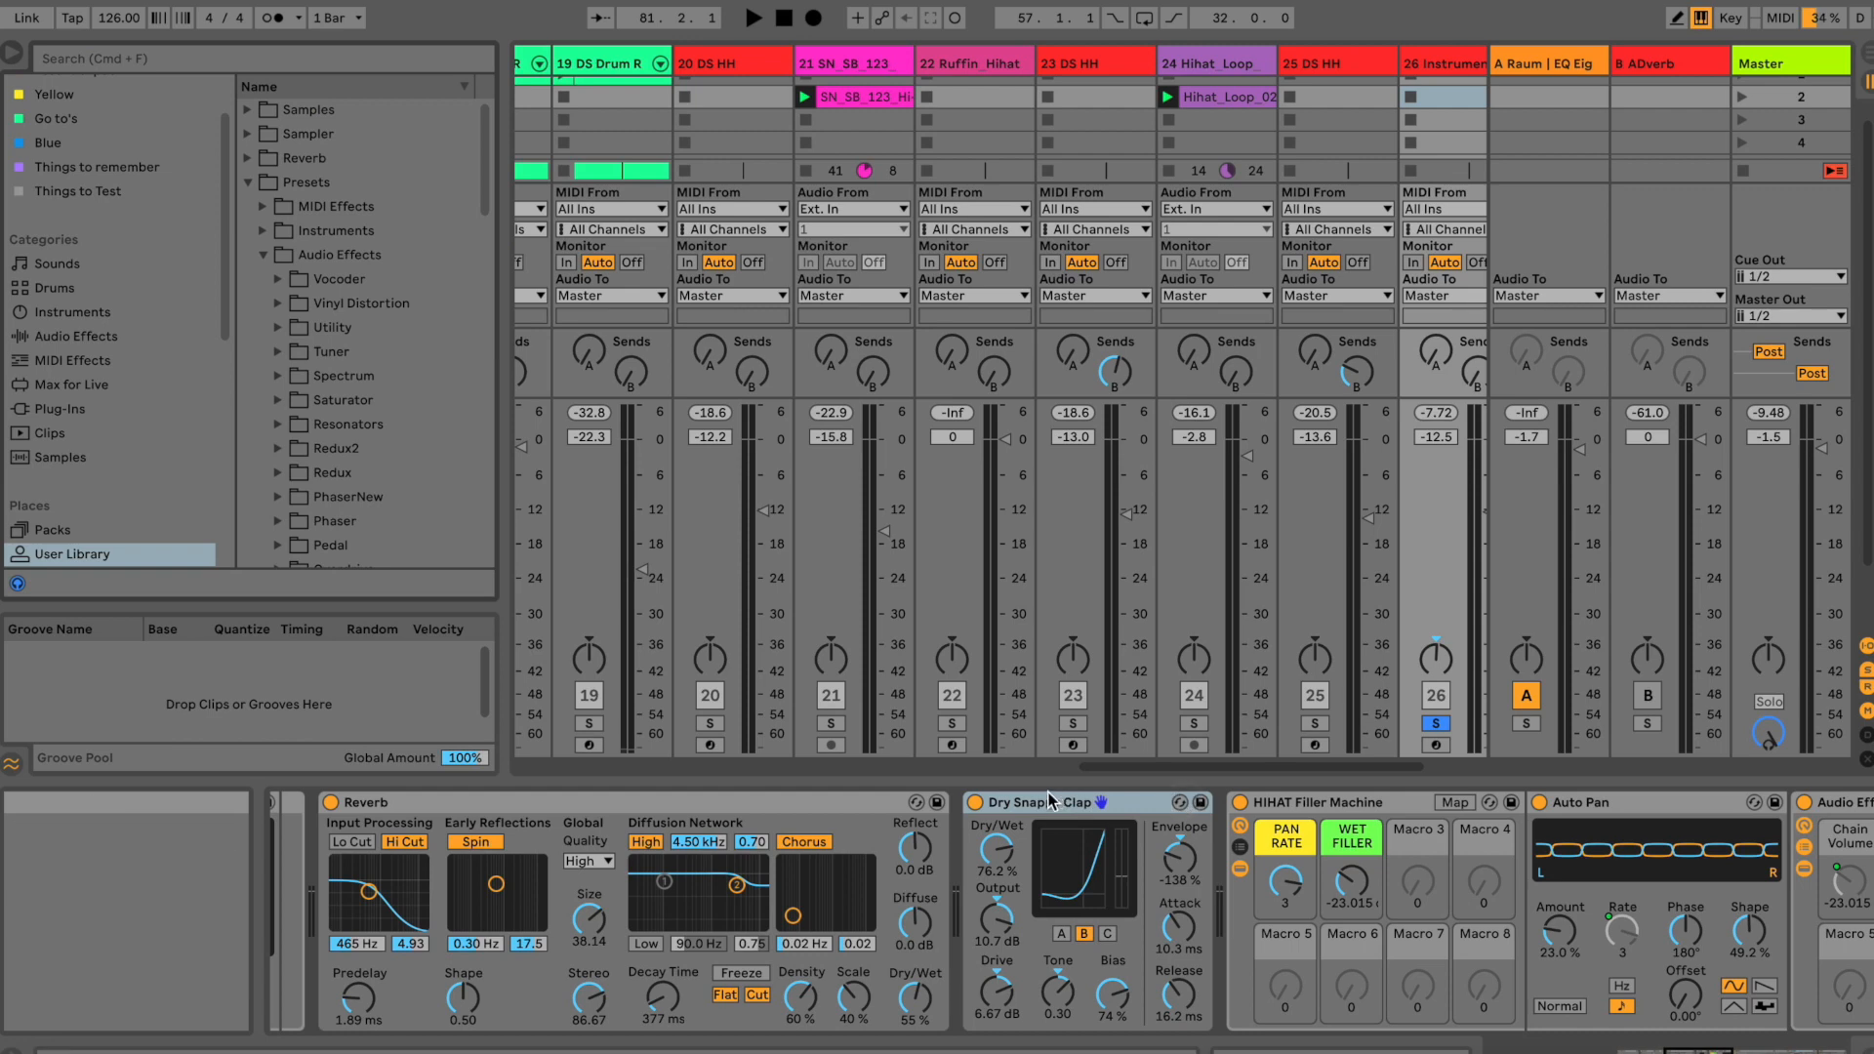
Step: Play track 26 with the Dry Snappy Clap Dynamic Tube bypassed and re-enable it to compare
left_click(975, 802)
key("space")
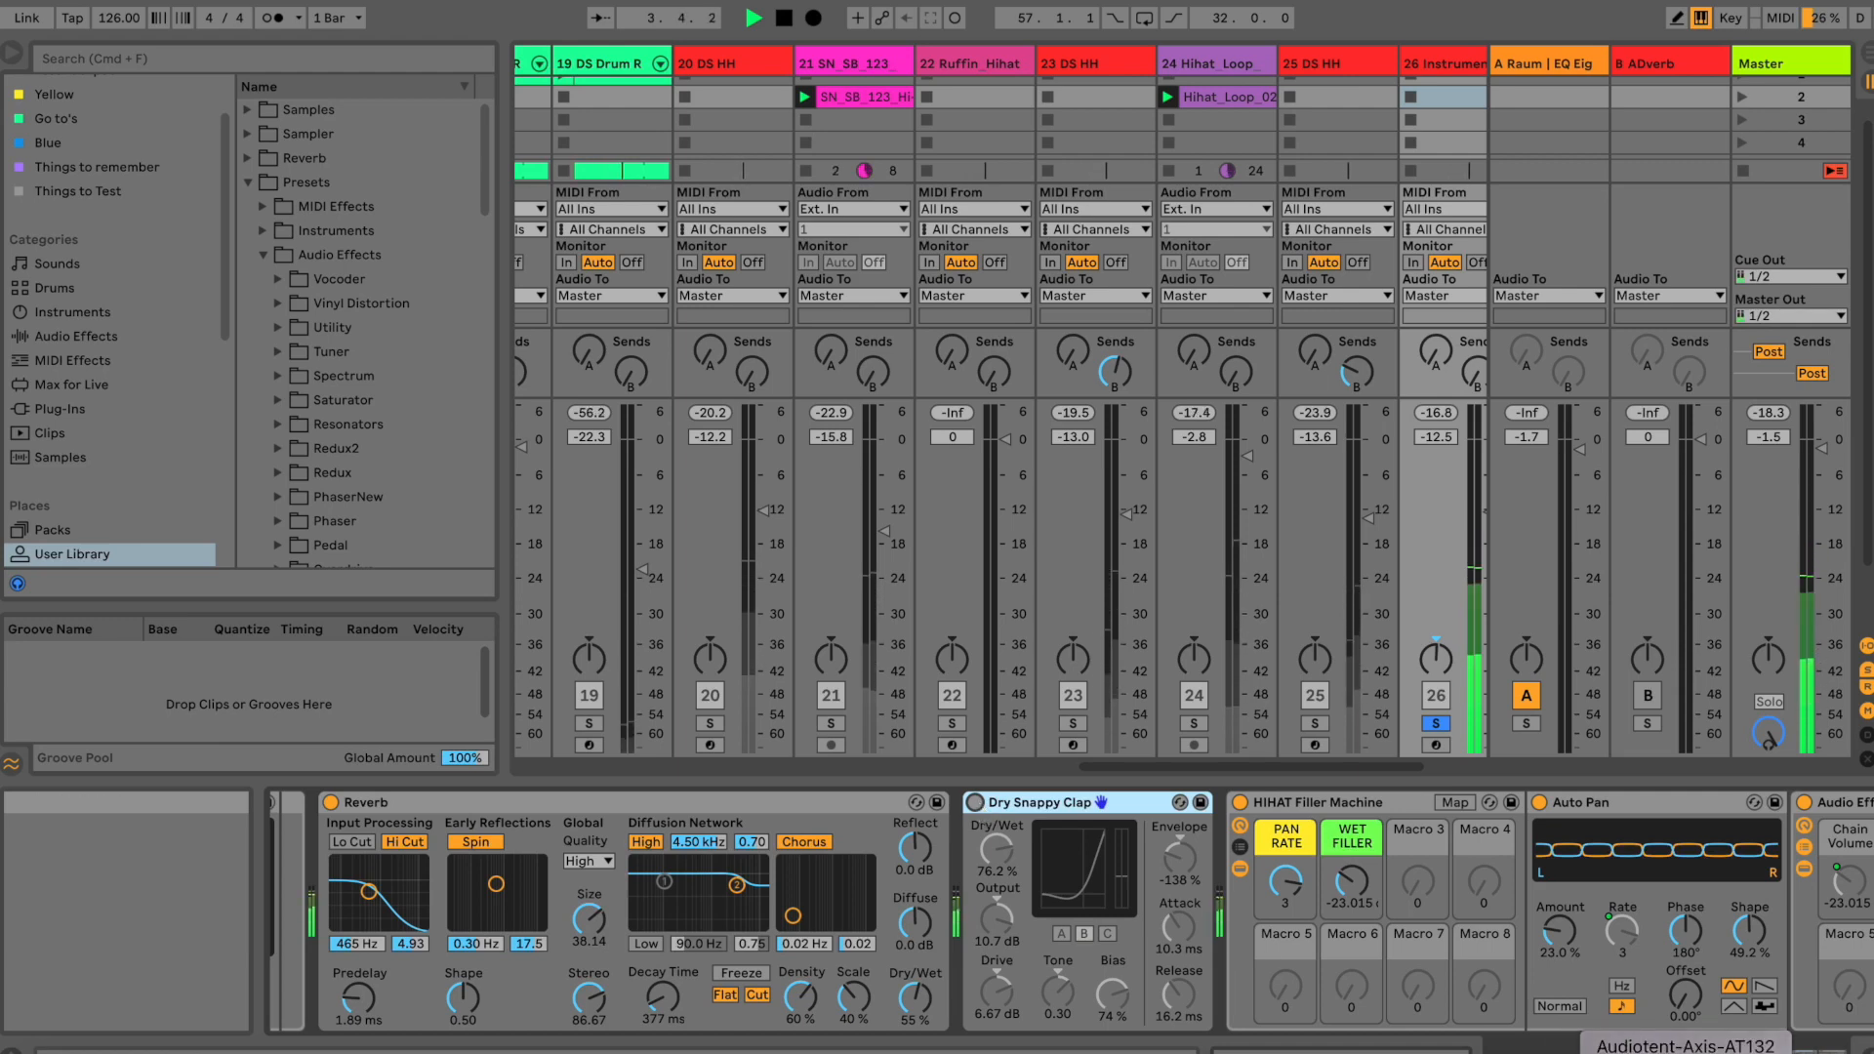
mouse_move(1699, 1051)
left_mouse_down()
mouse_move(1729, 1051)
mouse_move(1676, 1051)
left_mouse_up()
left_click(1474, 804)
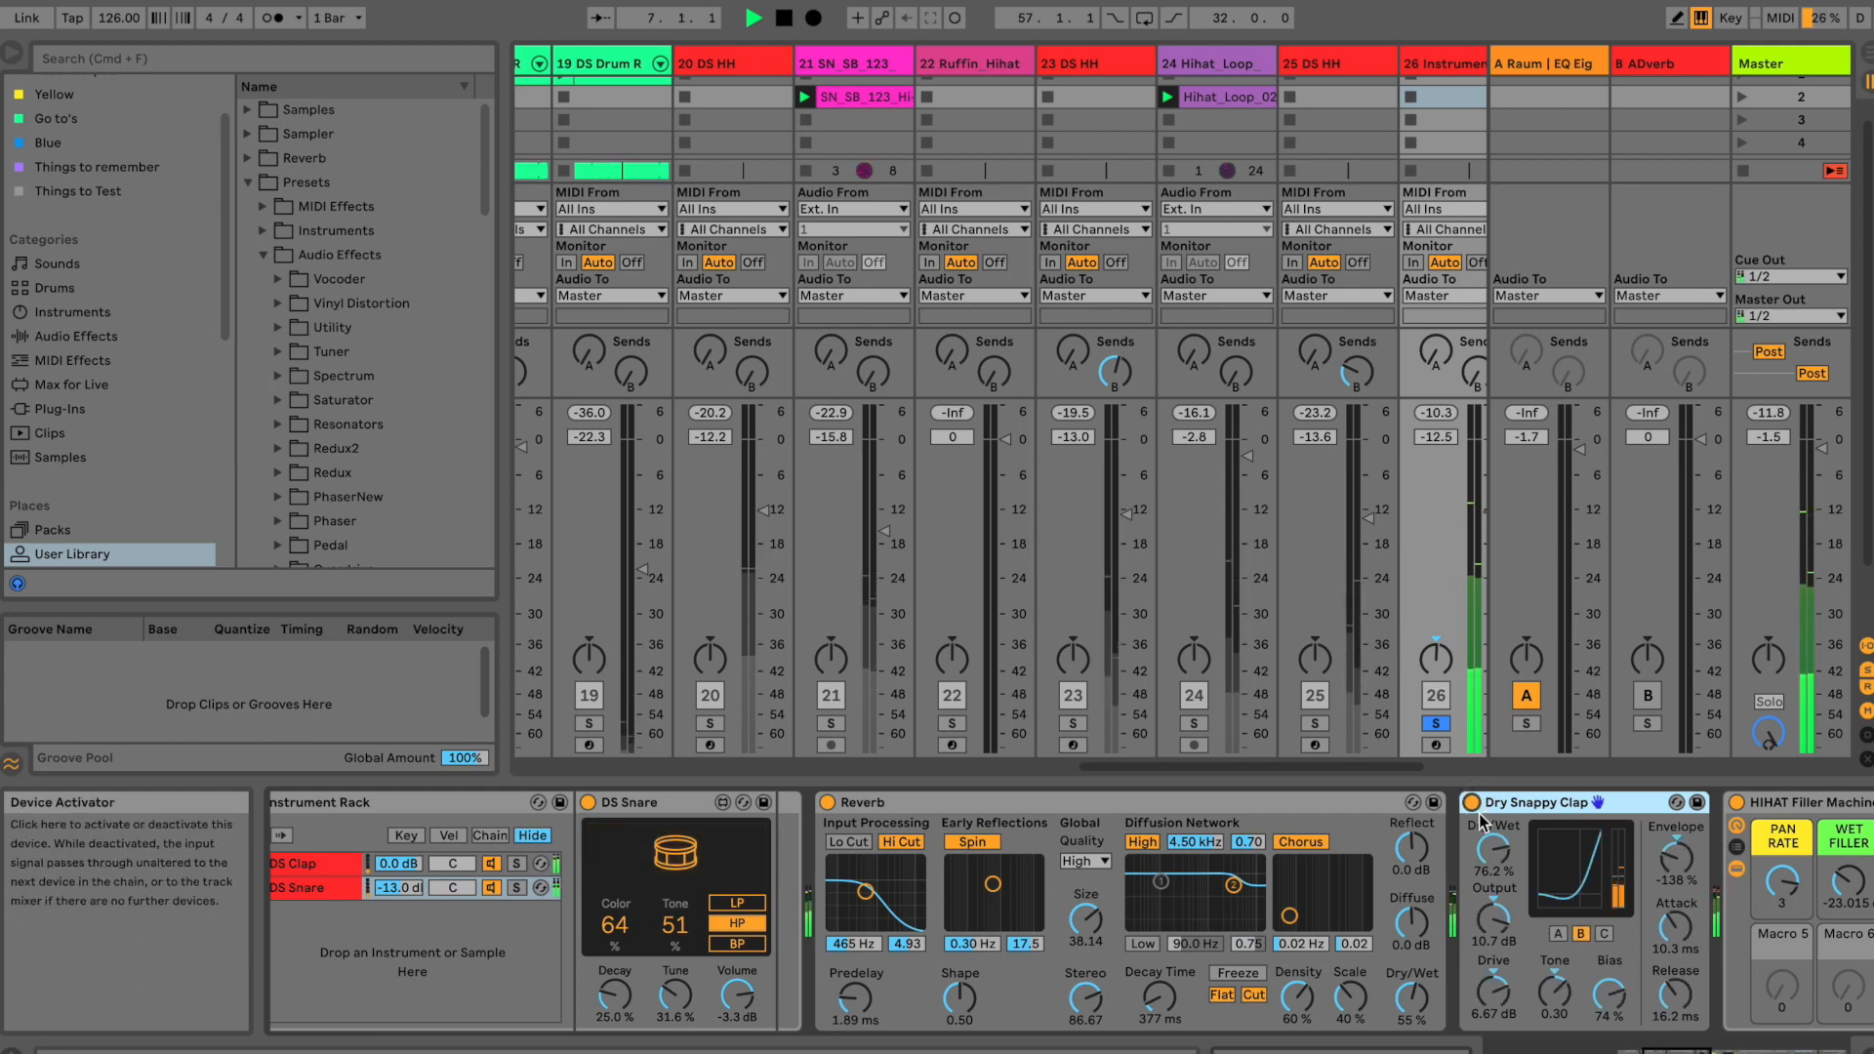
Step: Set Dry Snappy Clap to 86.5% Dry/Wet, Tone 0.19, Drive -0.95 dB and Output 7.97 dB, auditioning tube modes A and C but keeping B
left_click_drag(1492, 849, 1491, 883)
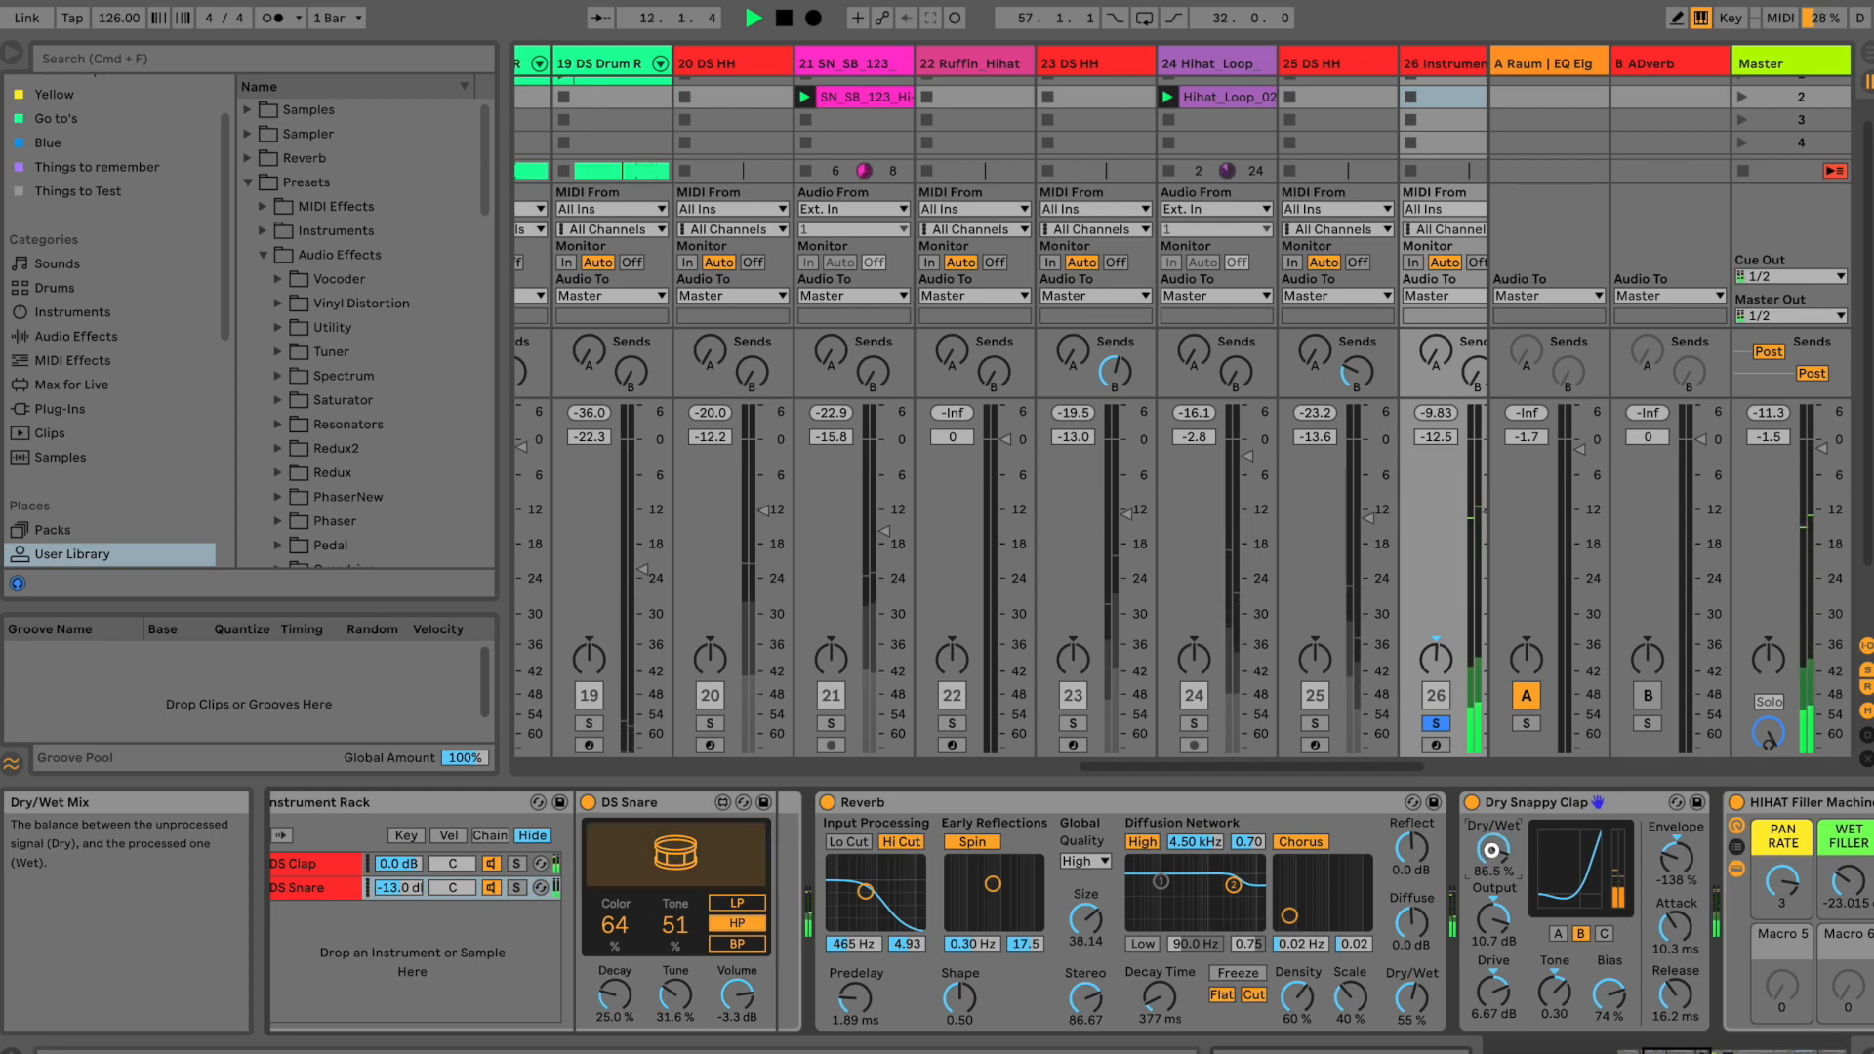
left_click(1557, 934)
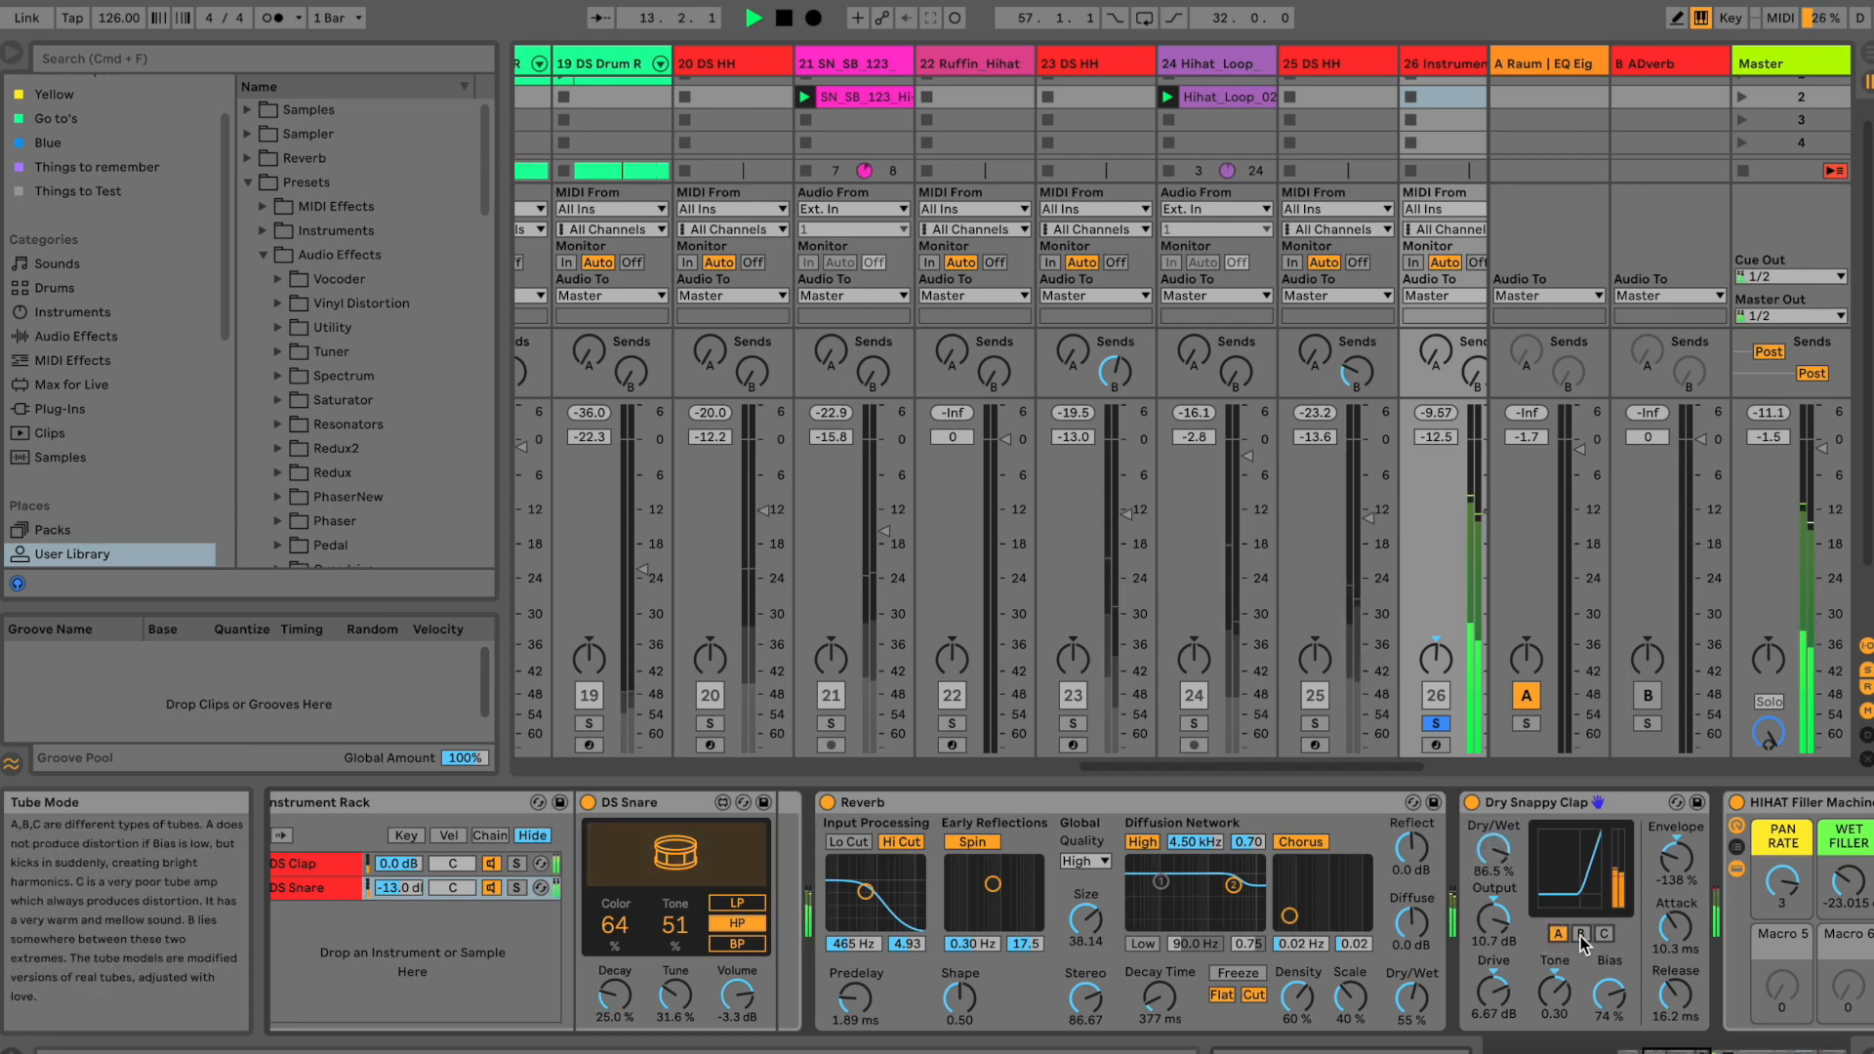
left_click(1579, 935)
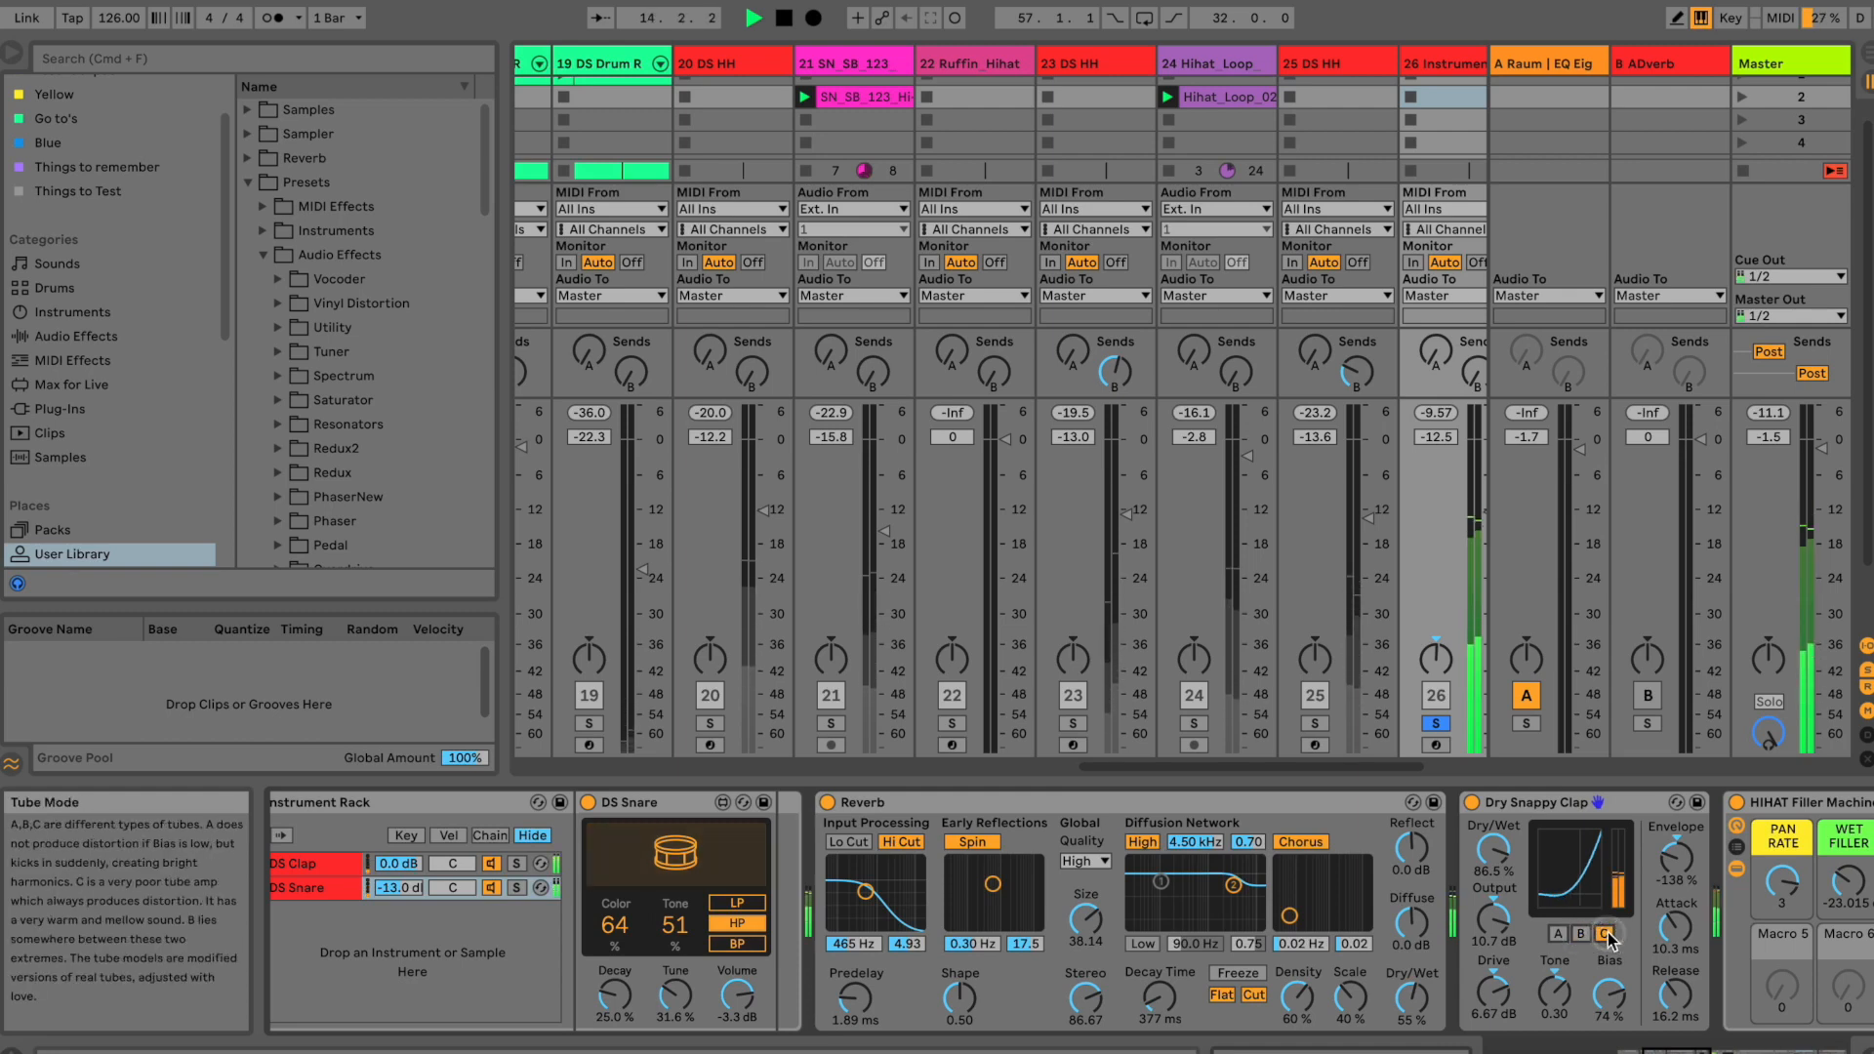
left_click(1580, 934)
left_click_drag(1553, 994, 1491, 1034)
left_click_drag(1492, 918, 1492, 947)
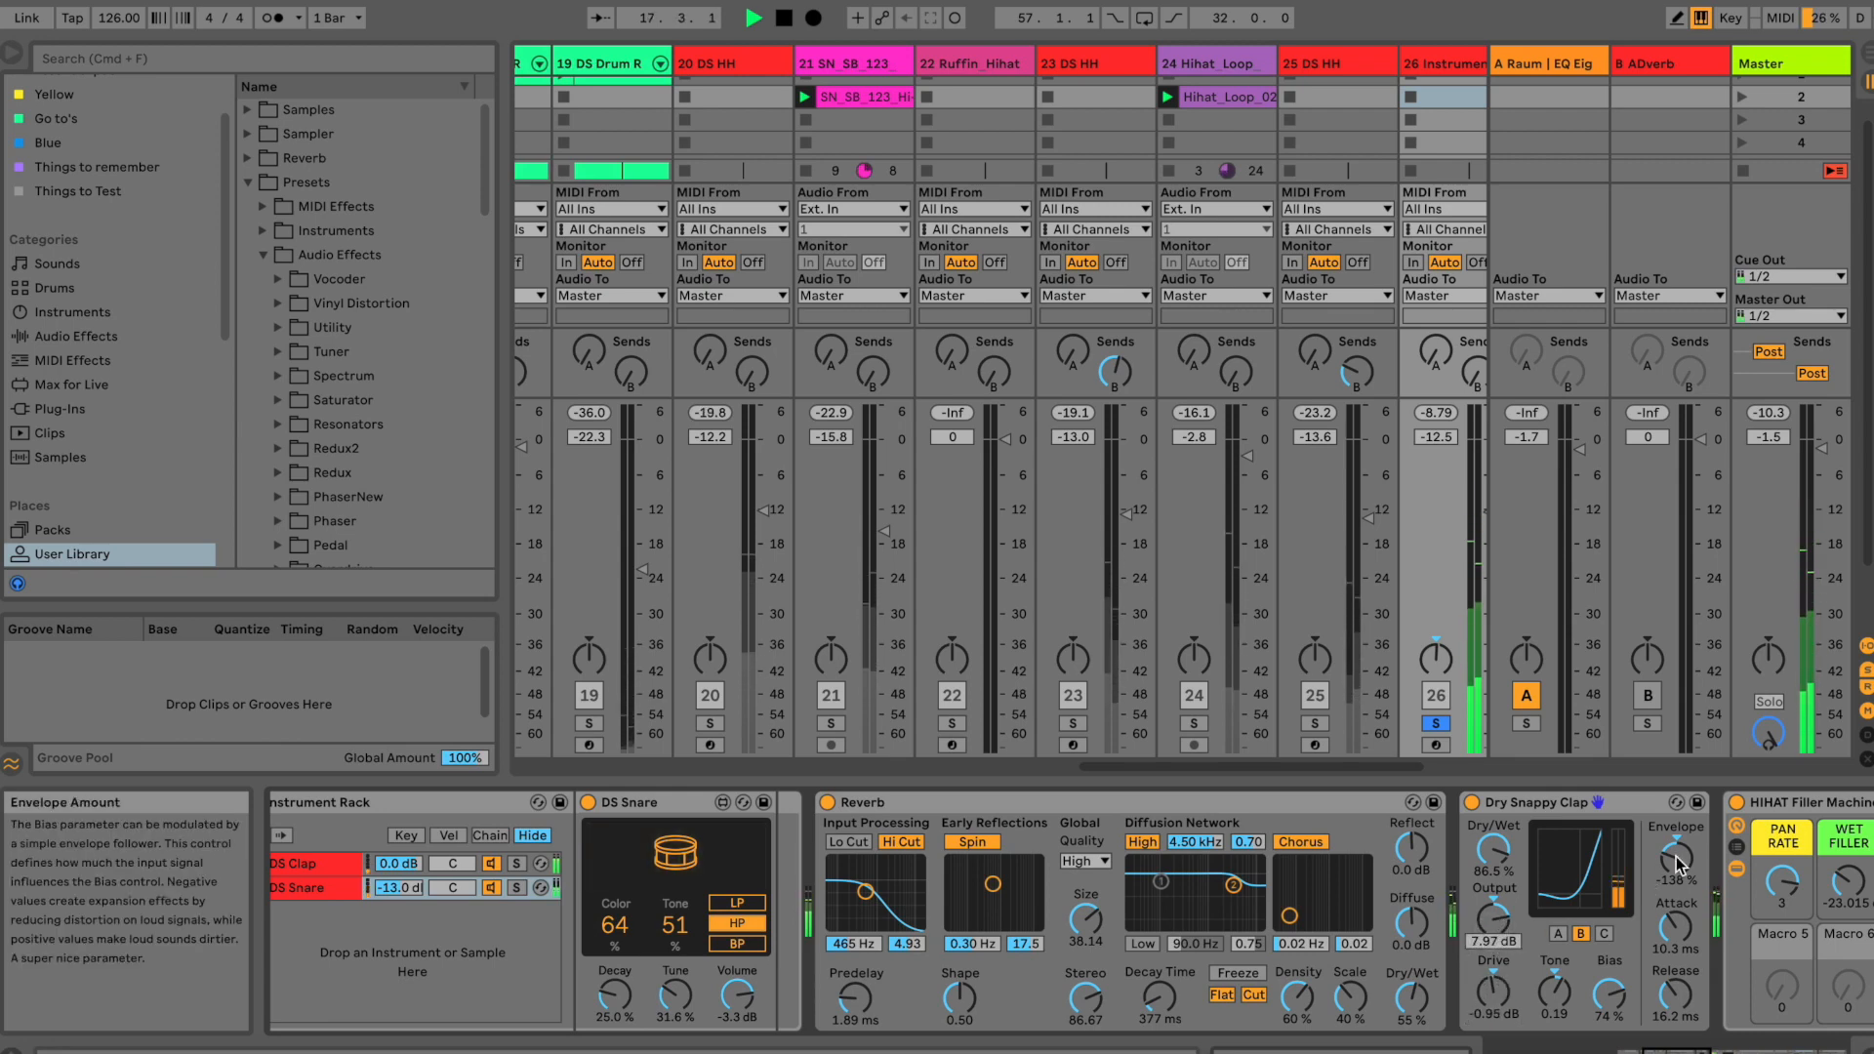
Step: Switch off the HIHAT Filler Machine rack and set Dry Snappy Clap's Envelope to 219% while listening
left_click_drag(1675, 859, 1674, 925)
key("space")
left_click_drag(1680, 859, 1679, 839)
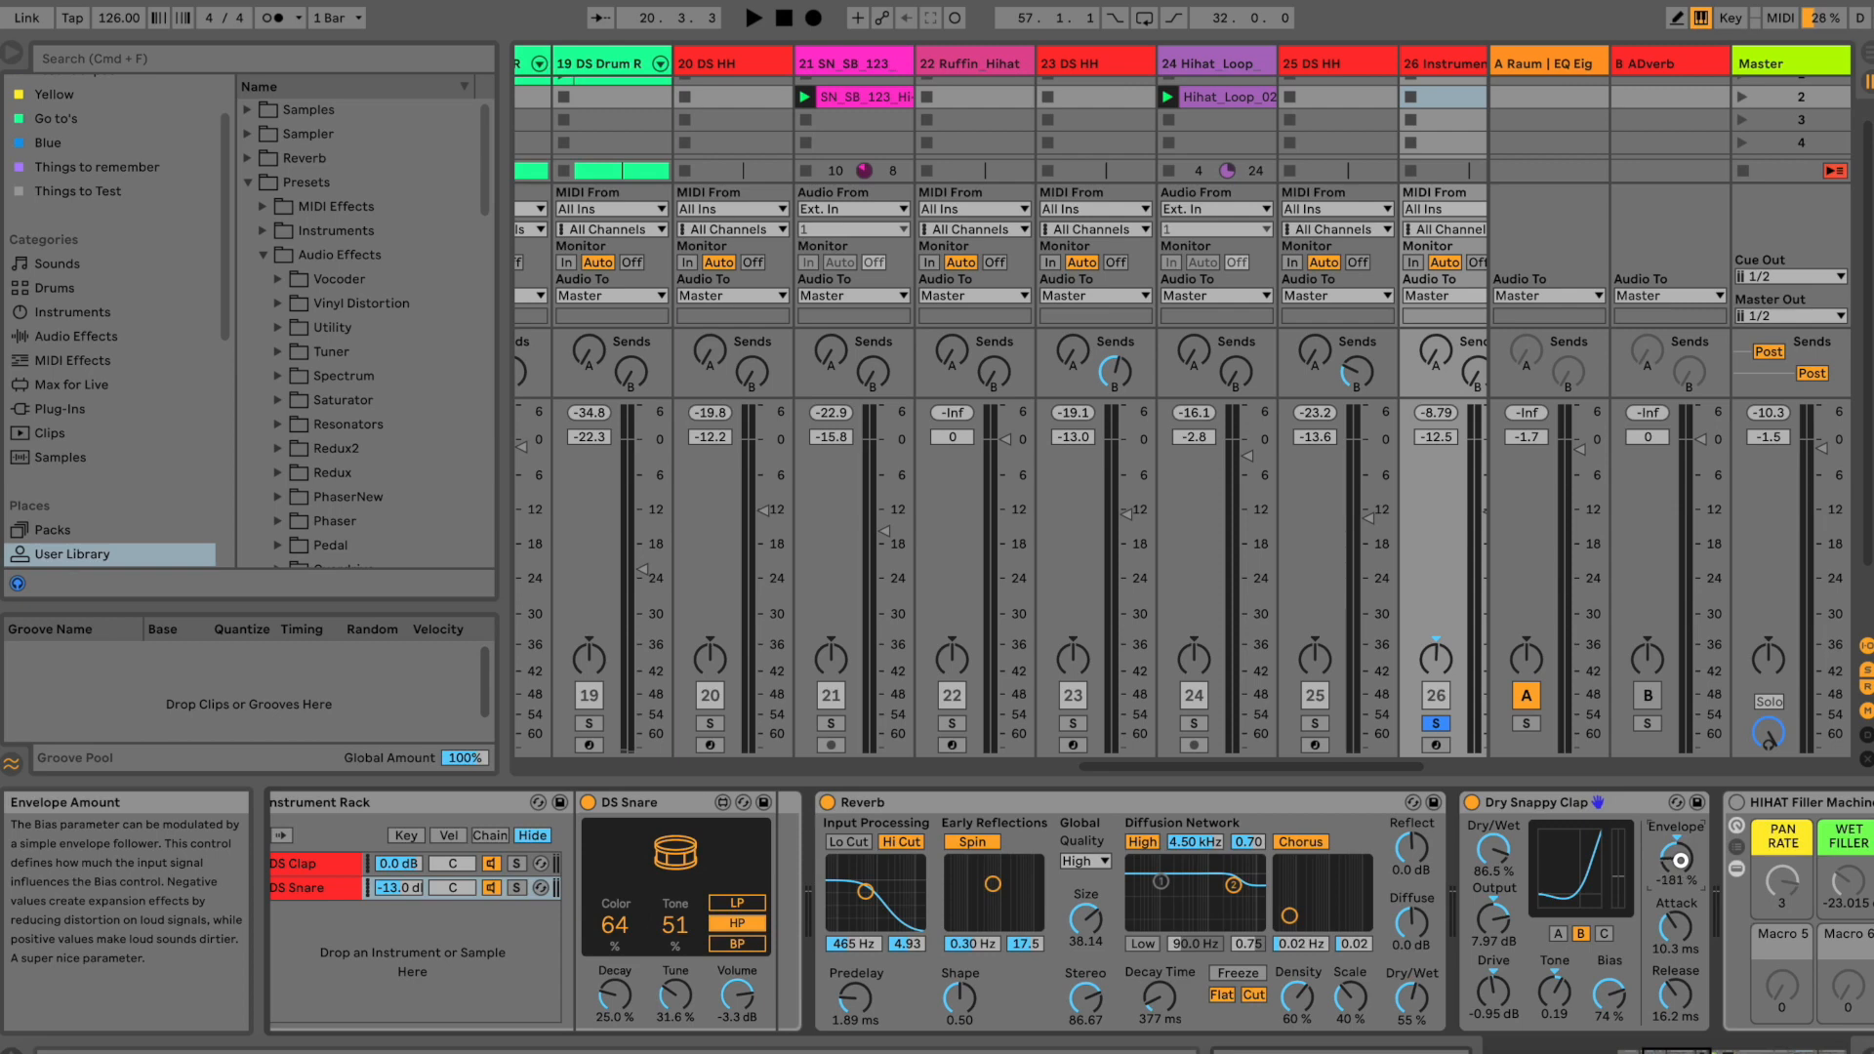
key("space")
left_click_drag(1679, 861, 1679, 875)
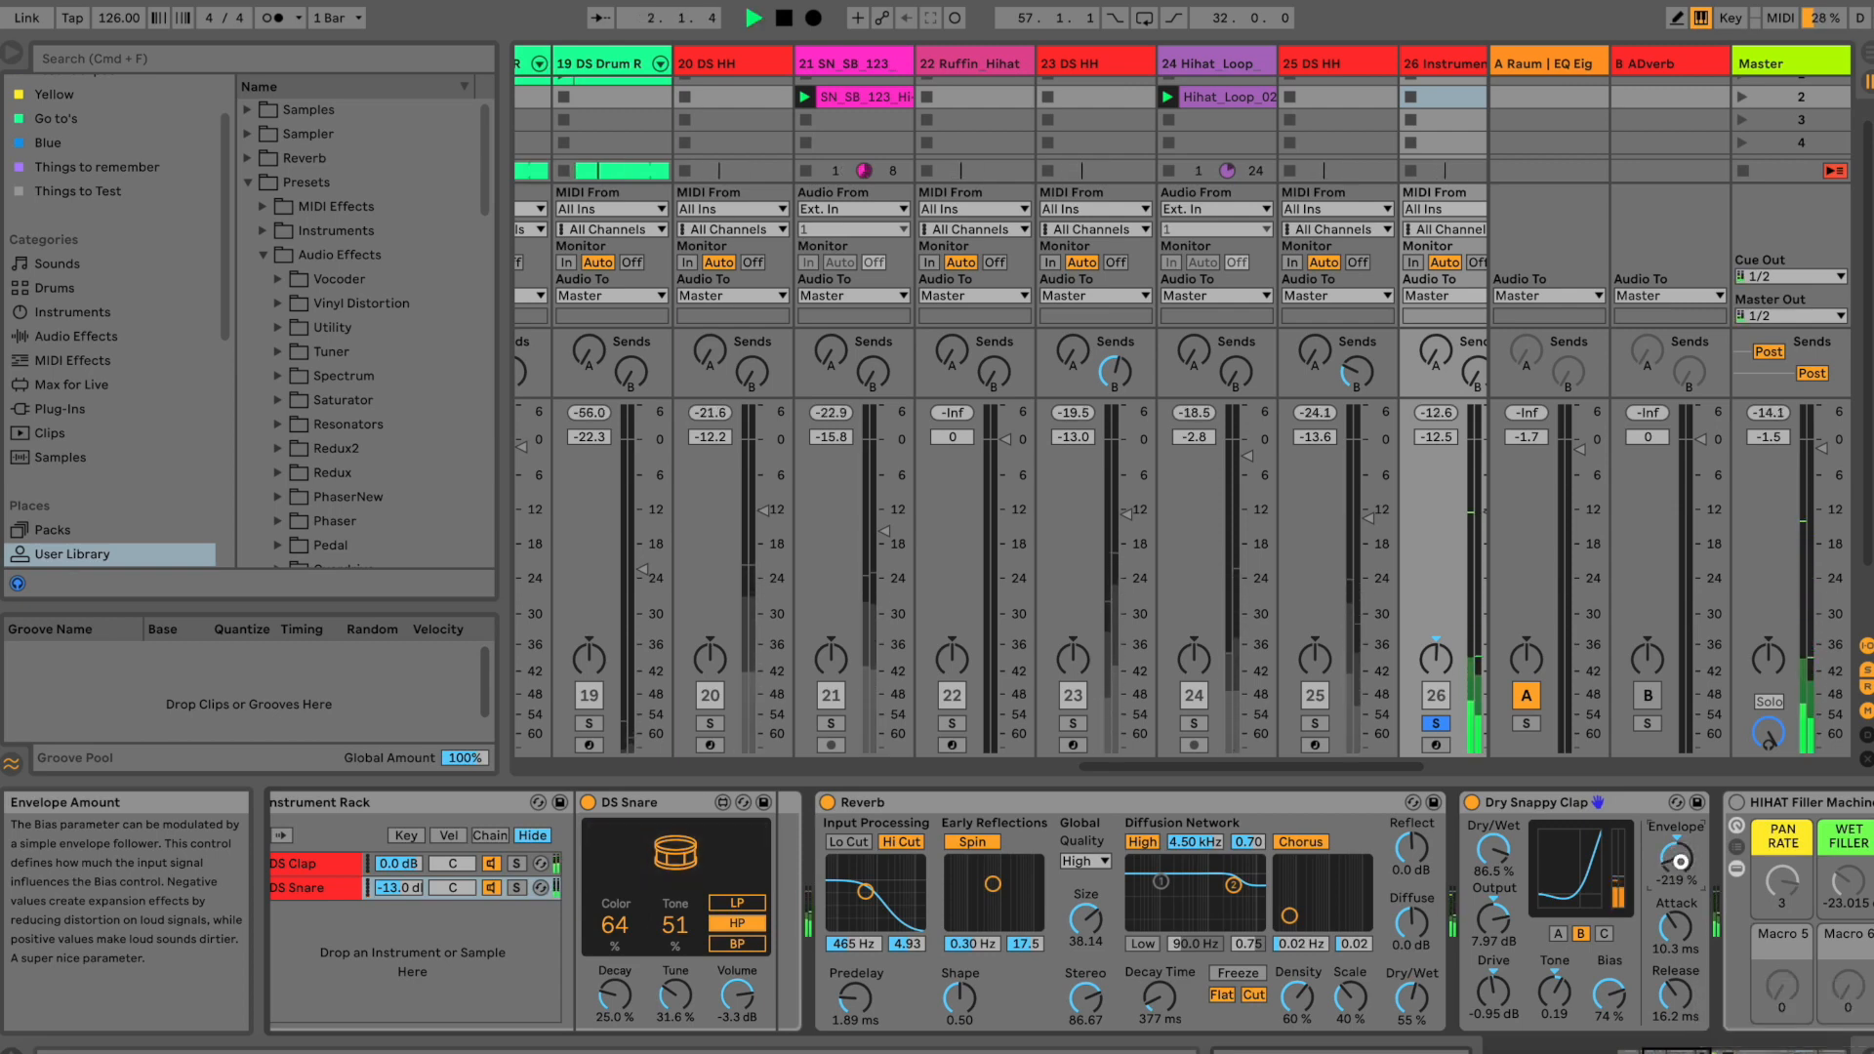
mouse_move(1679, 861)
left_mouse_down()
mouse_move(1679, 896)
mouse_move(1680, 801)
mouse_move(1680, 902)
mouse_move(1679, 866)
left_mouse_up()
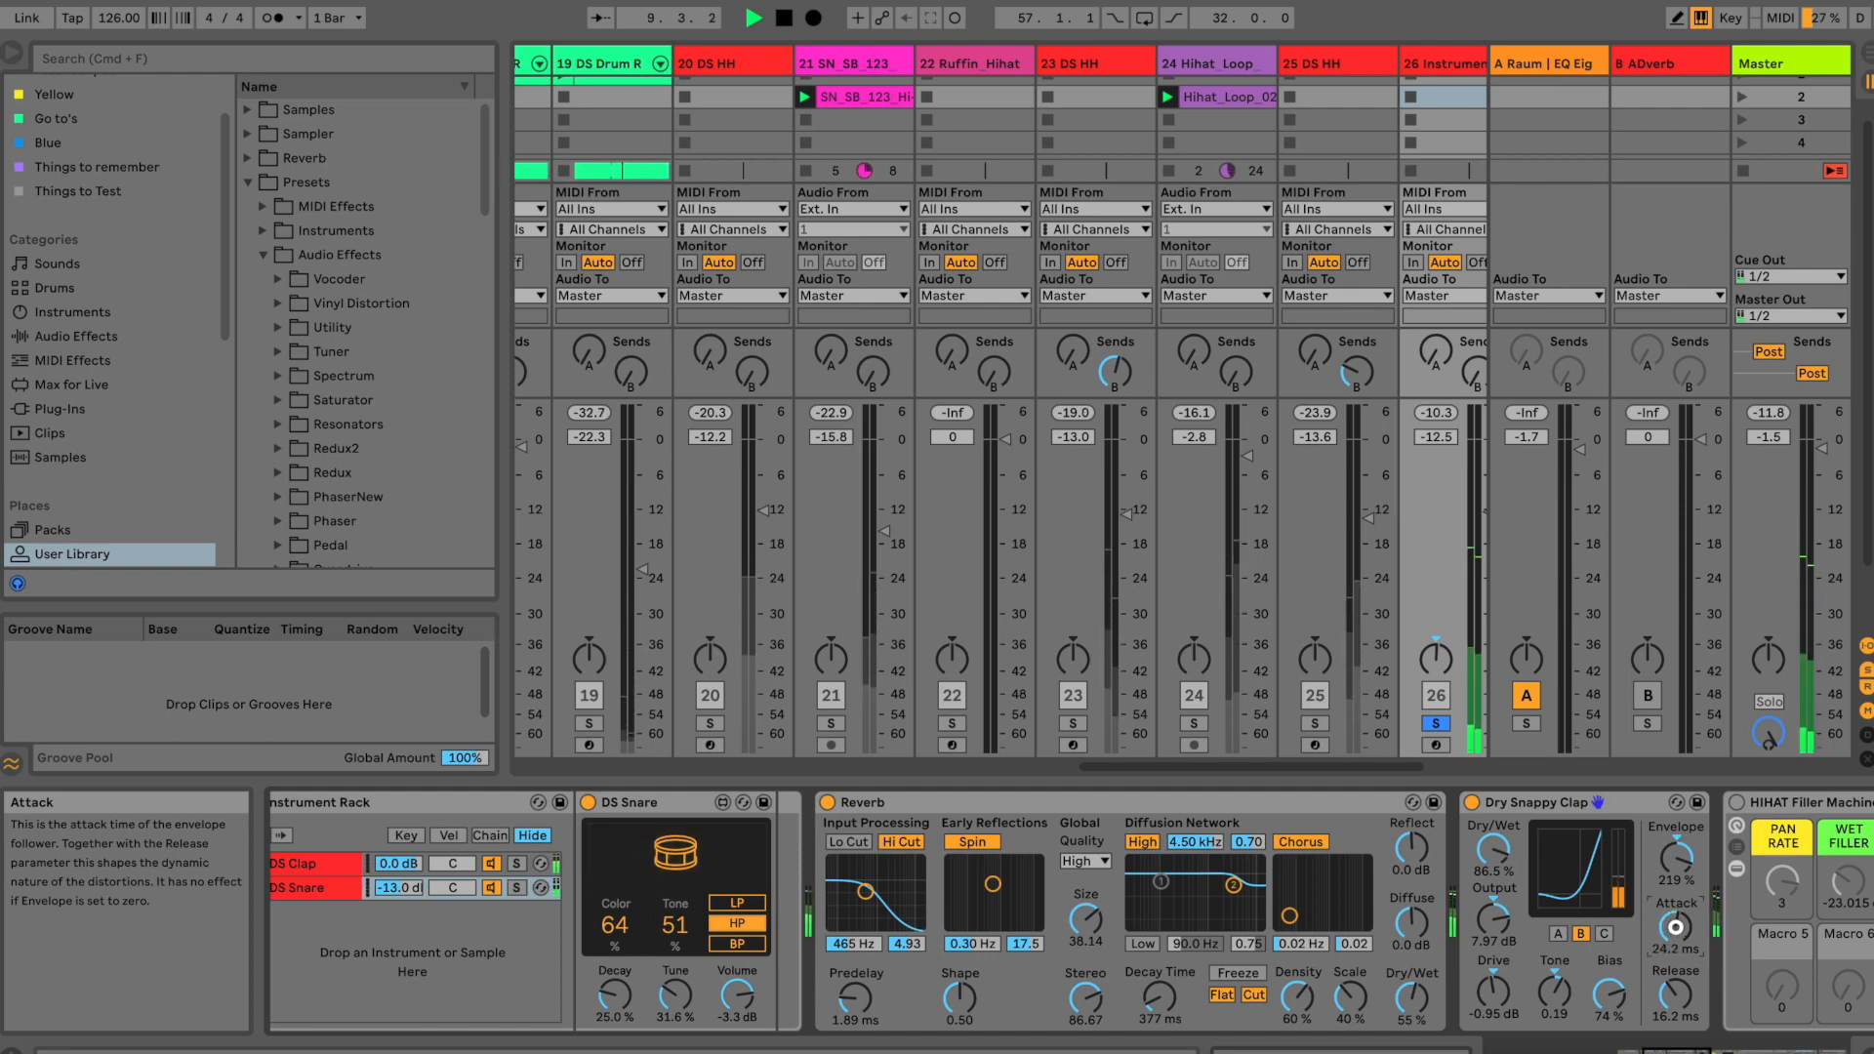
Step: Set Dry Snappy Clap's Attack to 65.7 ms, Release to 117 ms, Tone to 0.54, Drive to 2.62 dB and Dry/Wet to 81.7%
left_click_drag(1679, 996, 1678, 1003)
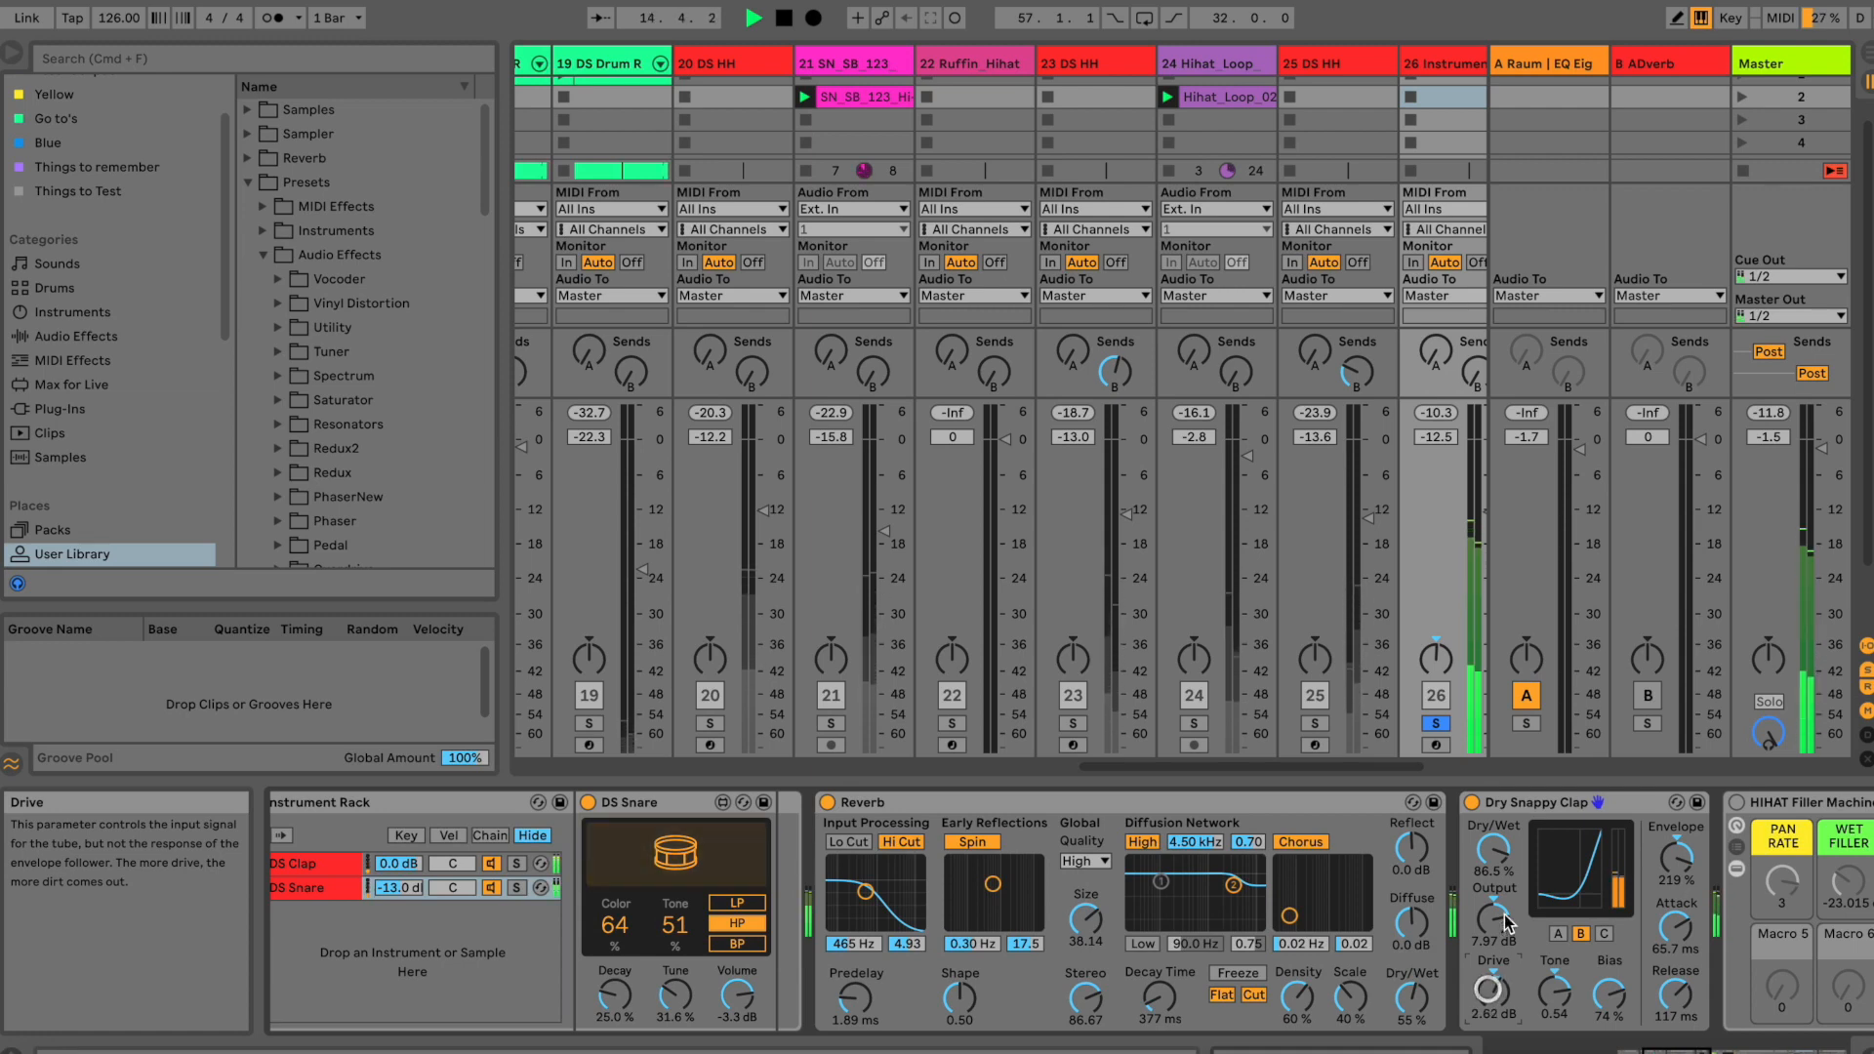
left_click_drag(1495, 851, 1501, 840)
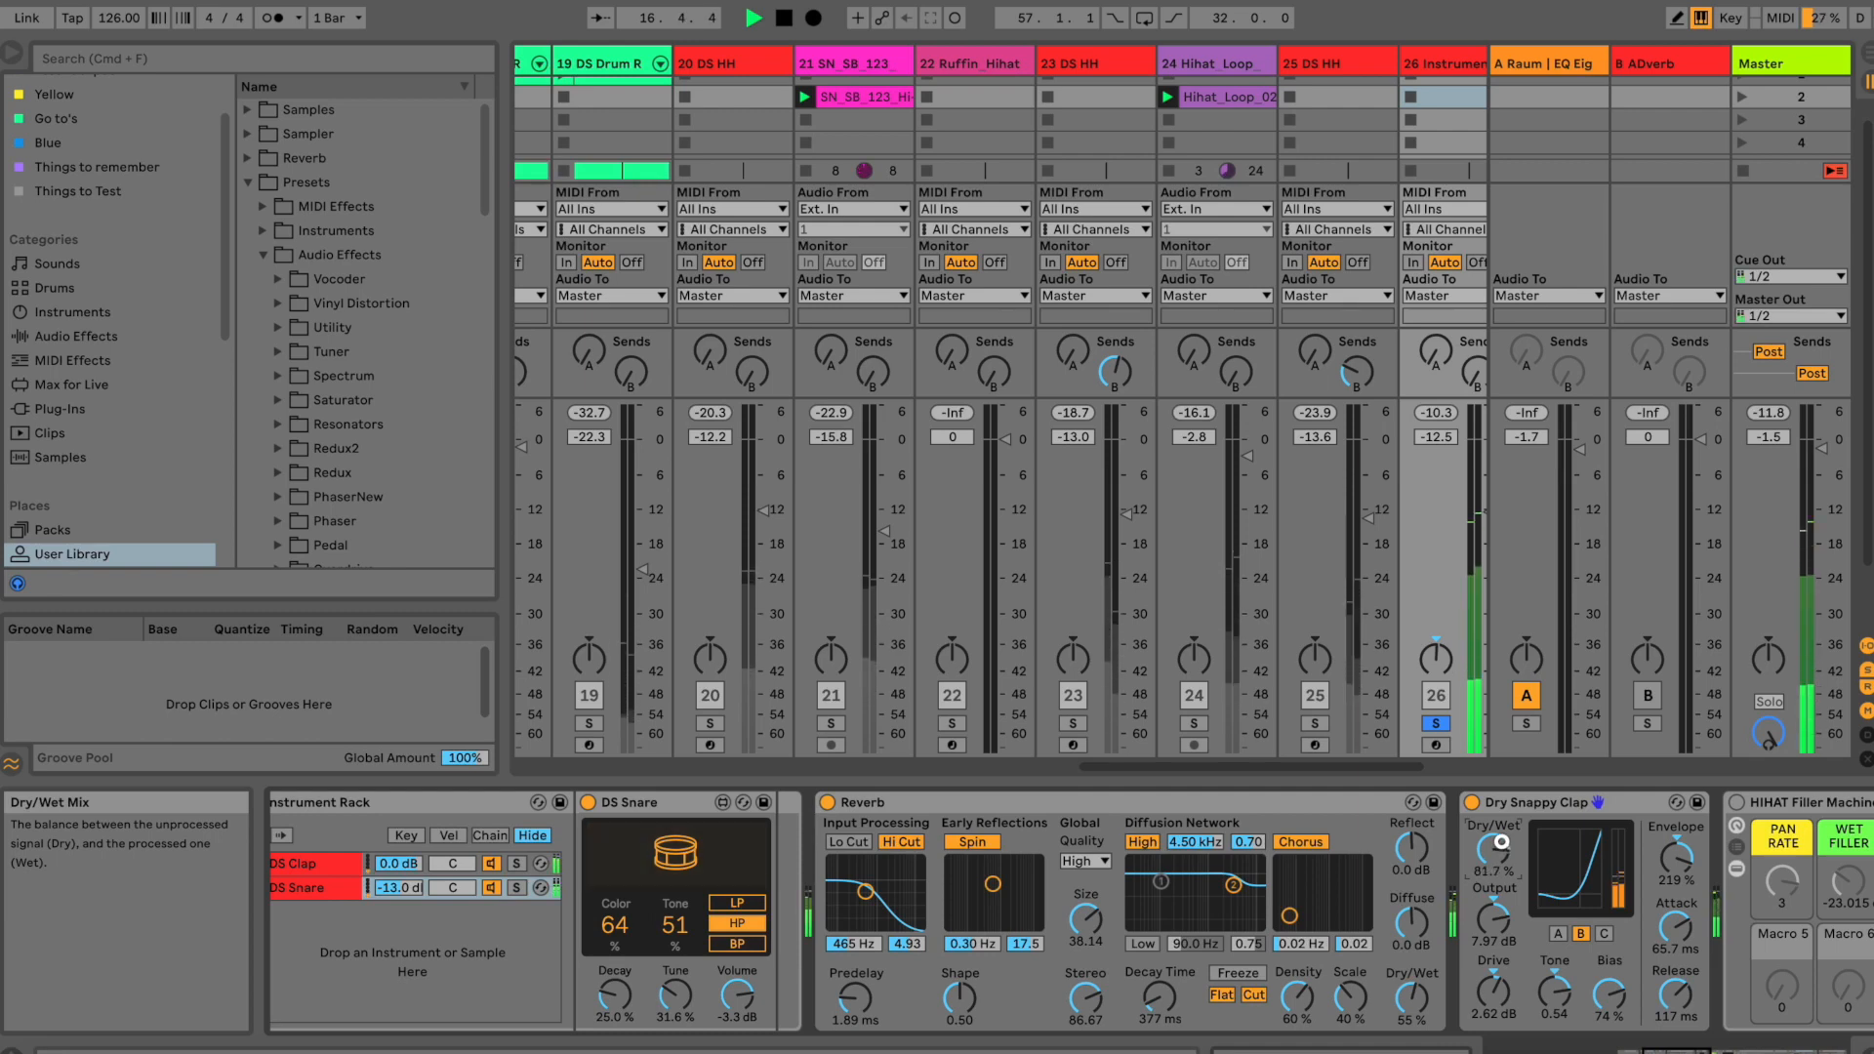
Step: Inspect the DS Clap and DS Snare chains in track 26's Instrument Rack and audition DS Snare soloed
left_click(1810, 1052)
left_click_drag(1768, 1051, 1479, 1050)
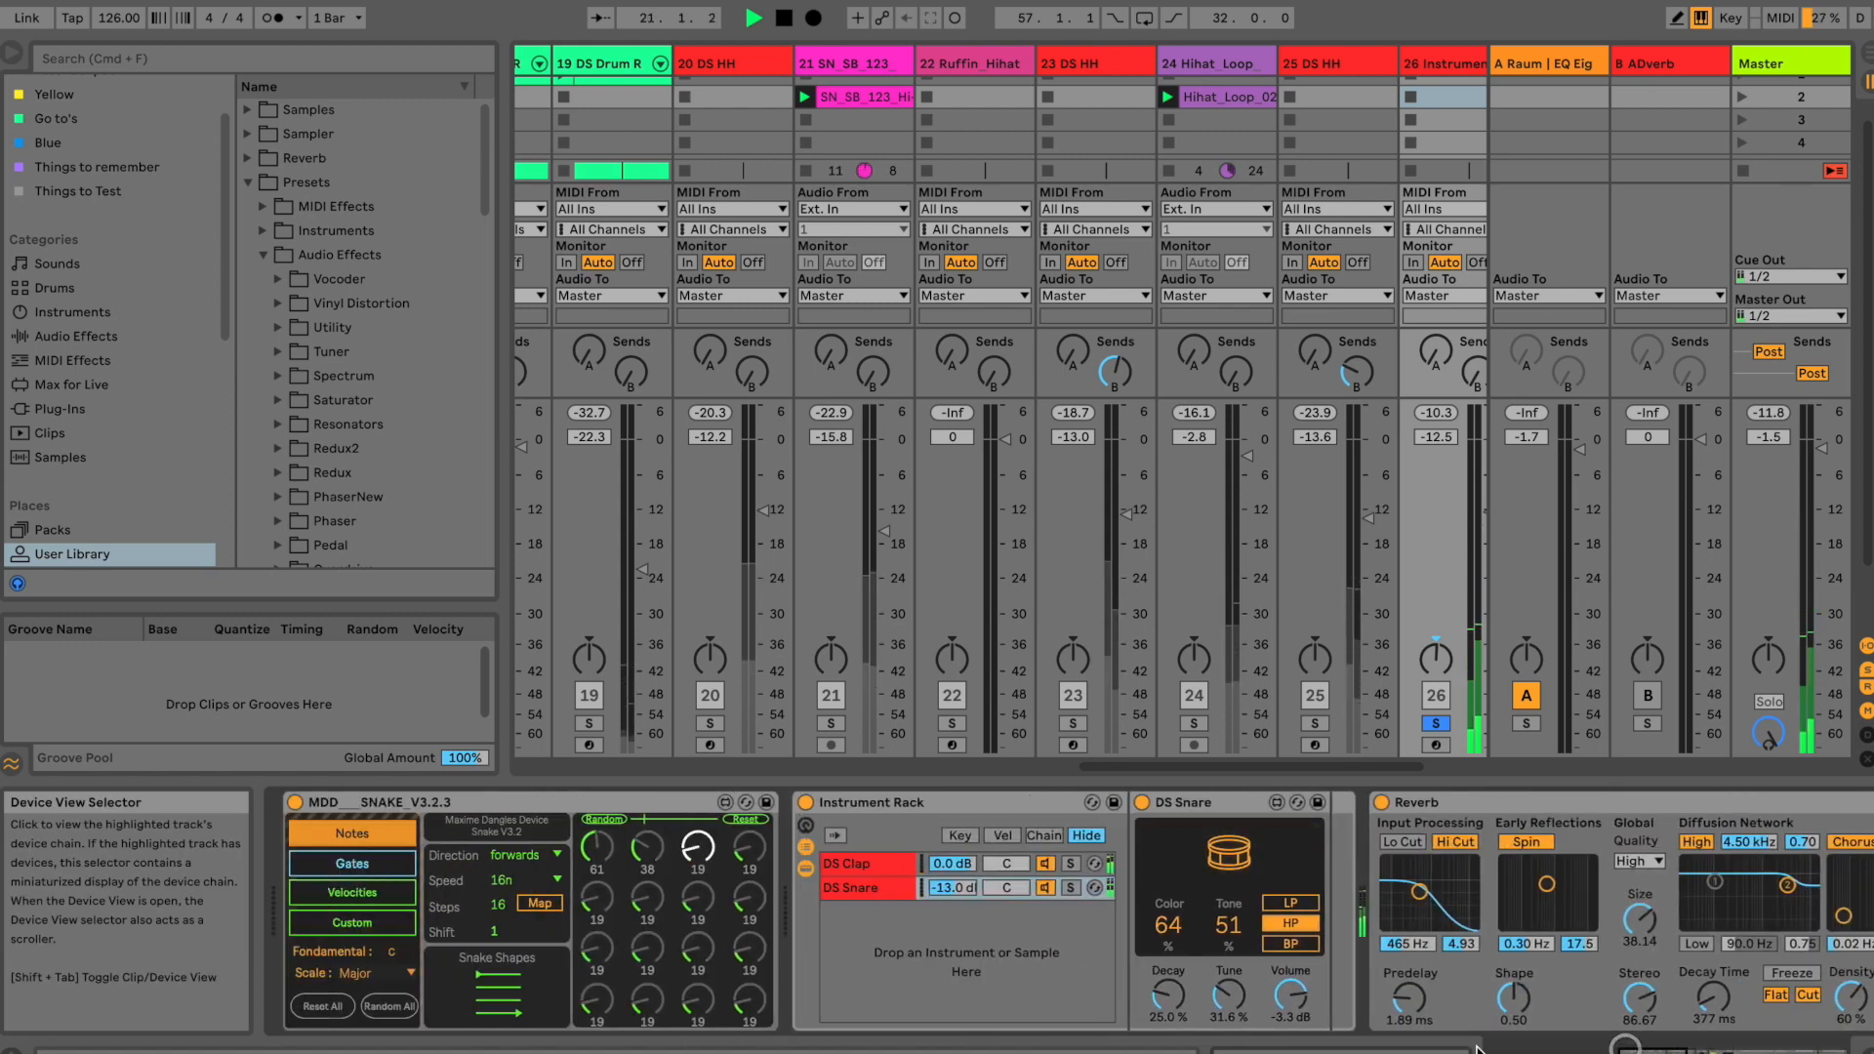
left_click(886, 865)
key("space")
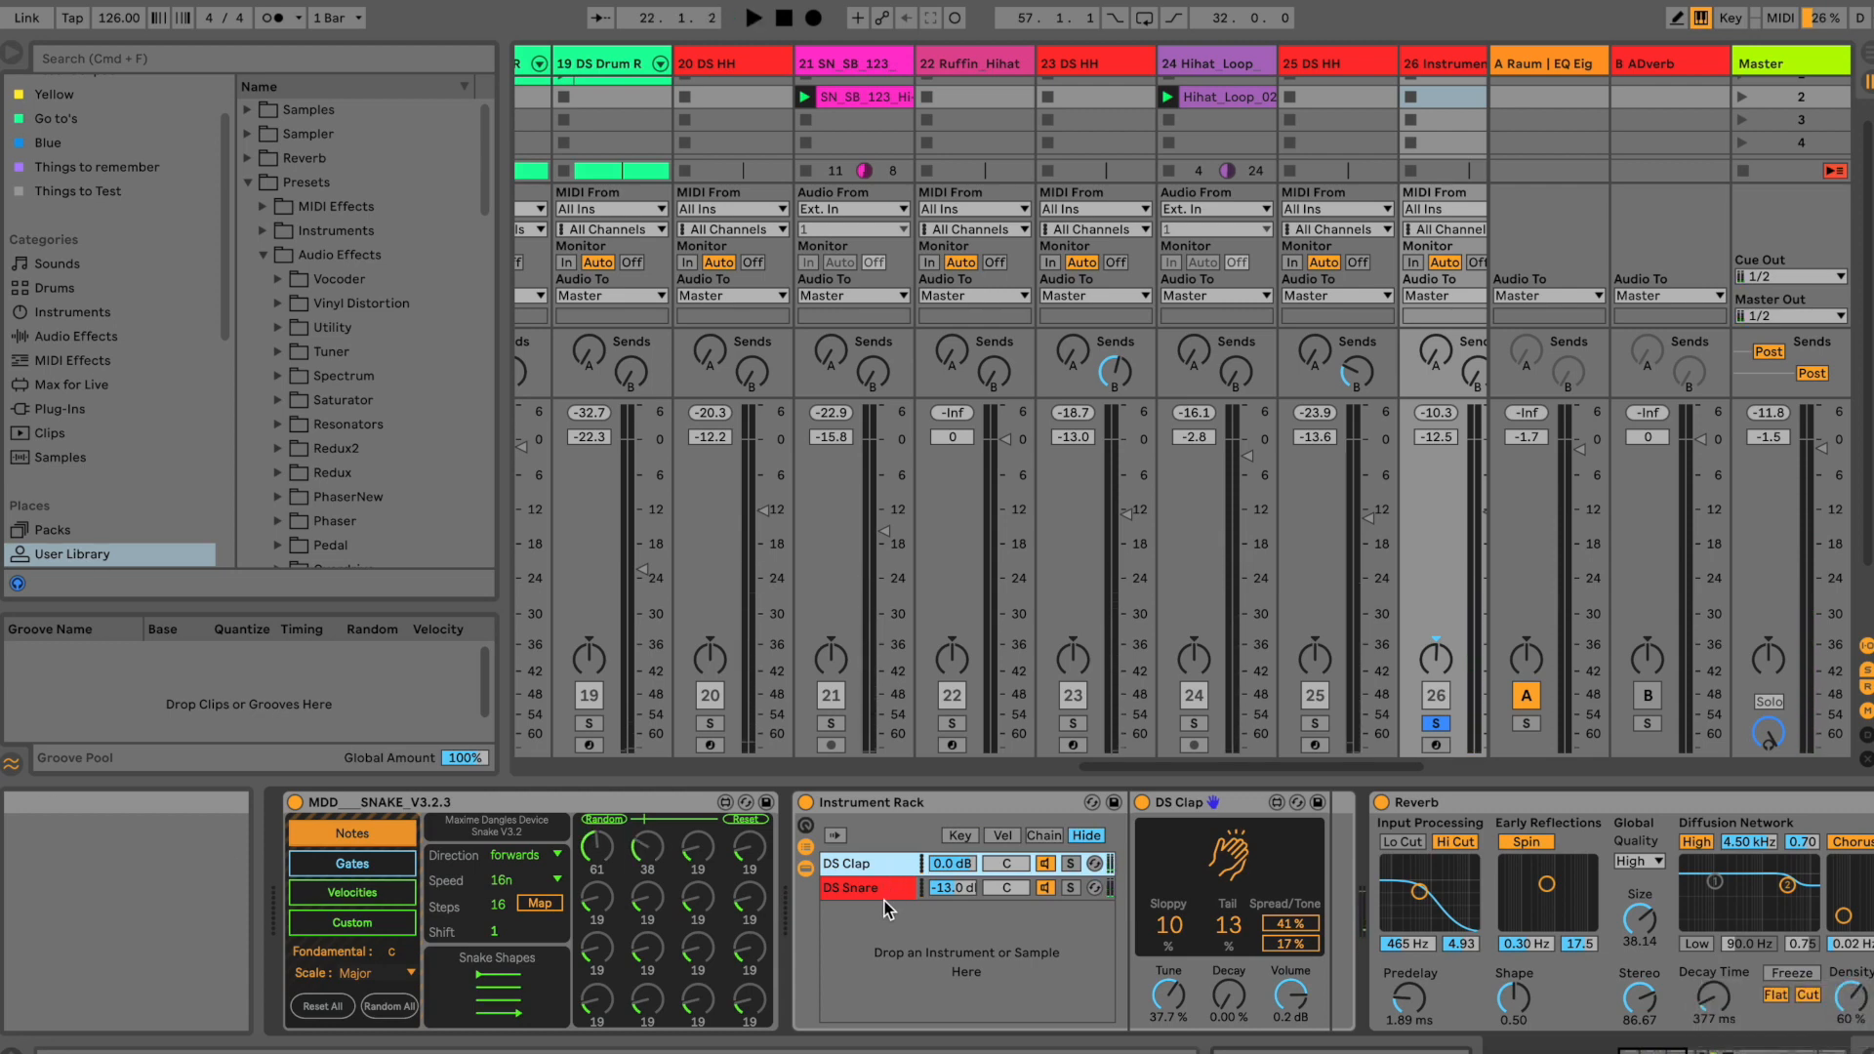
left_click(883, 899)
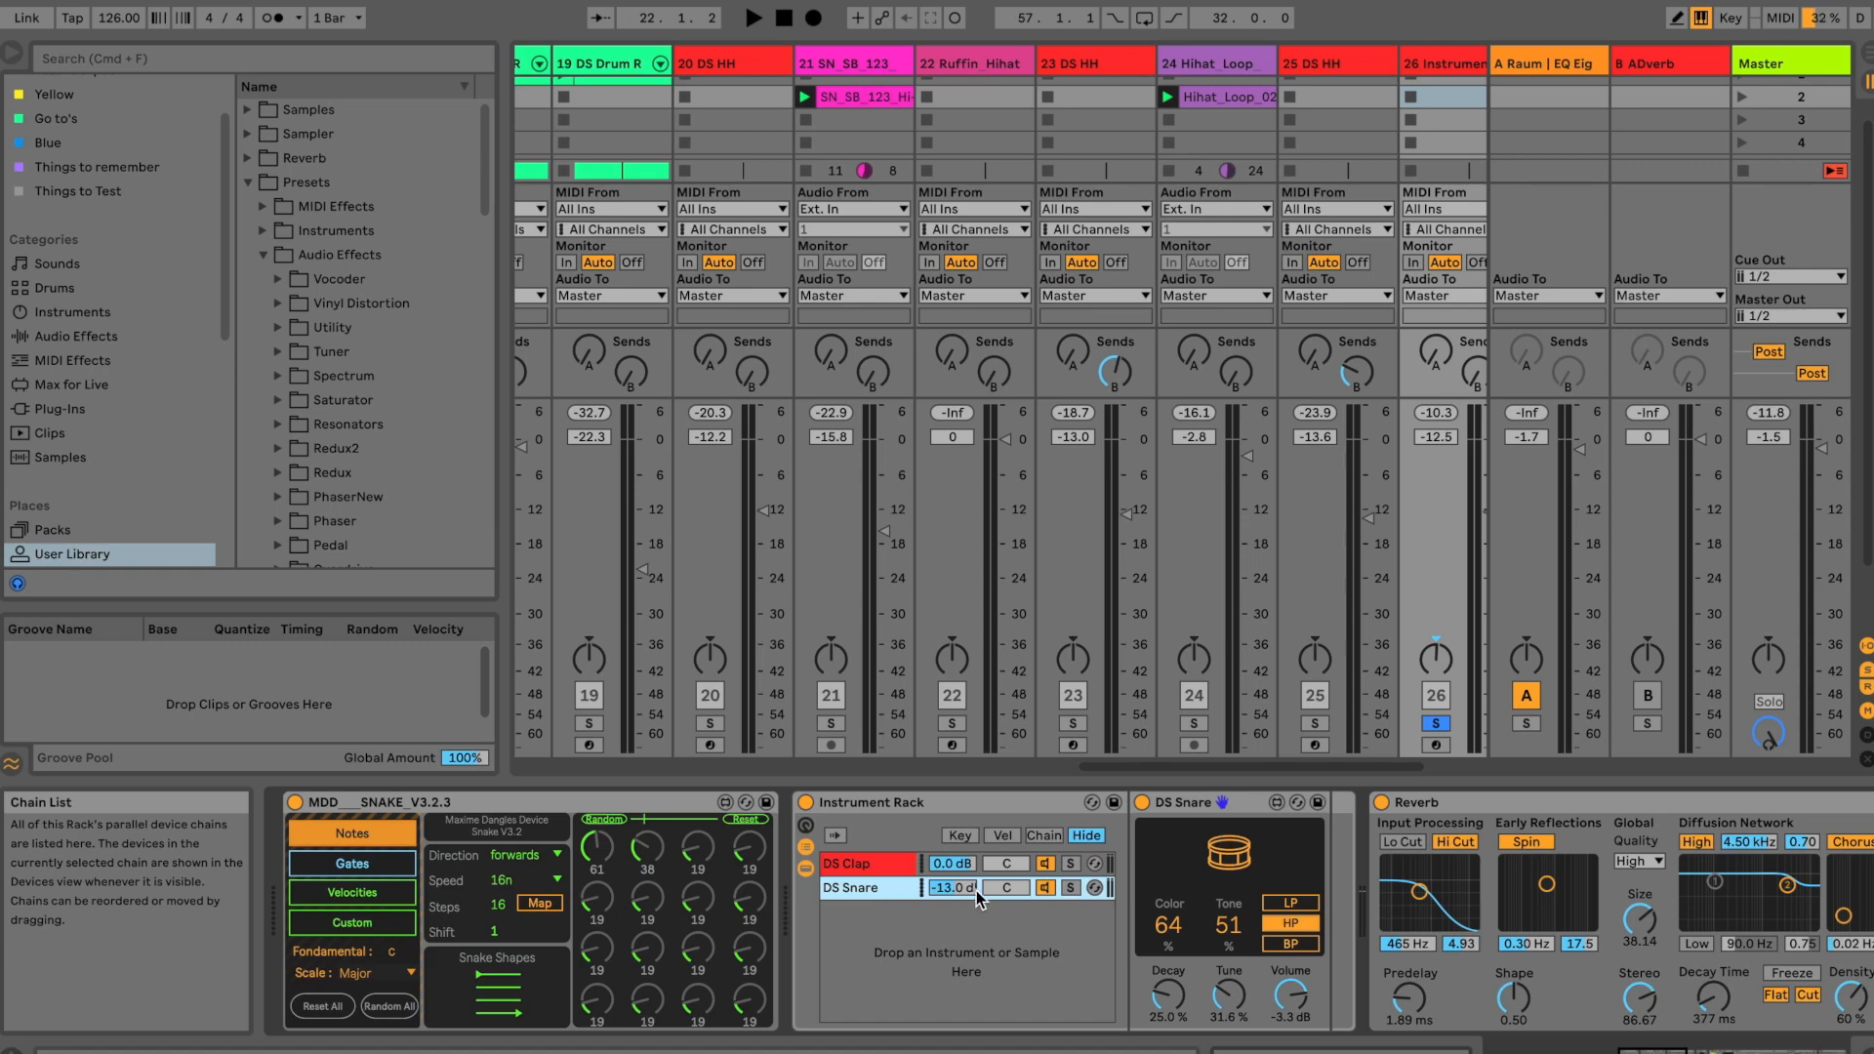
left_click(1072, 887)
key("space")
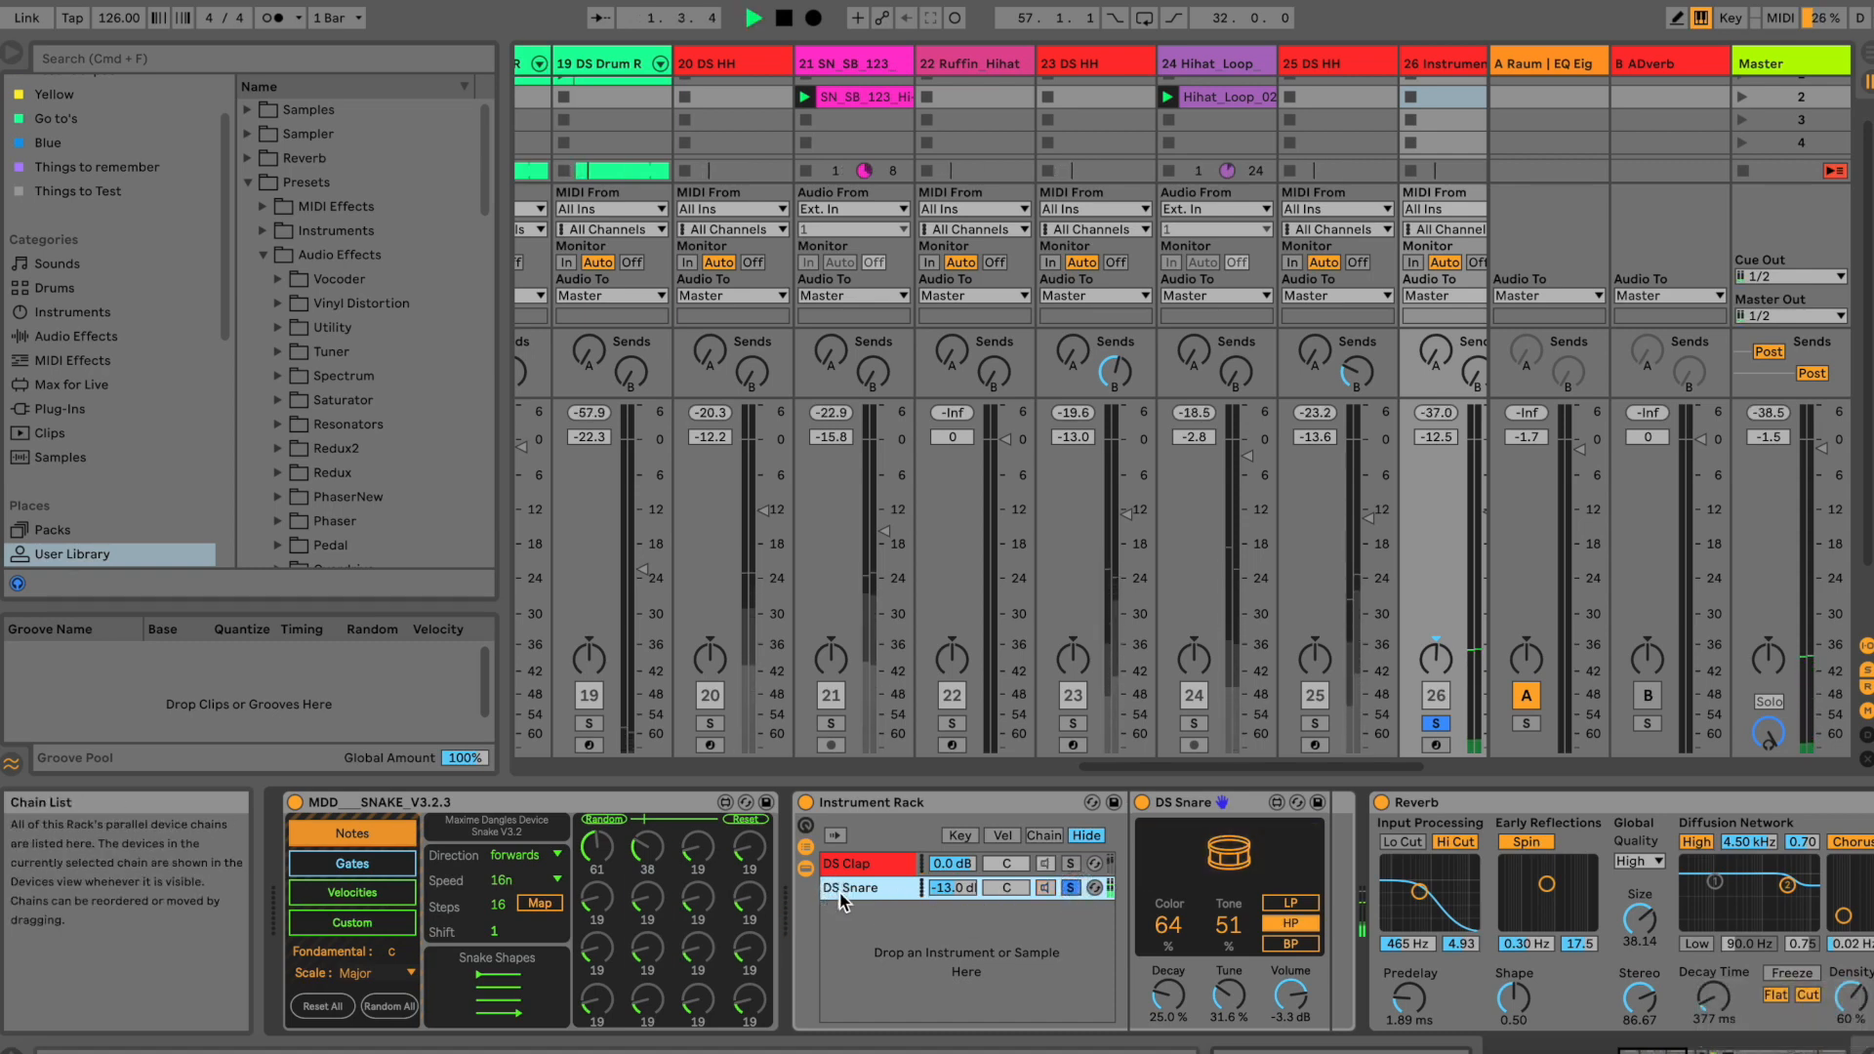
key("space")
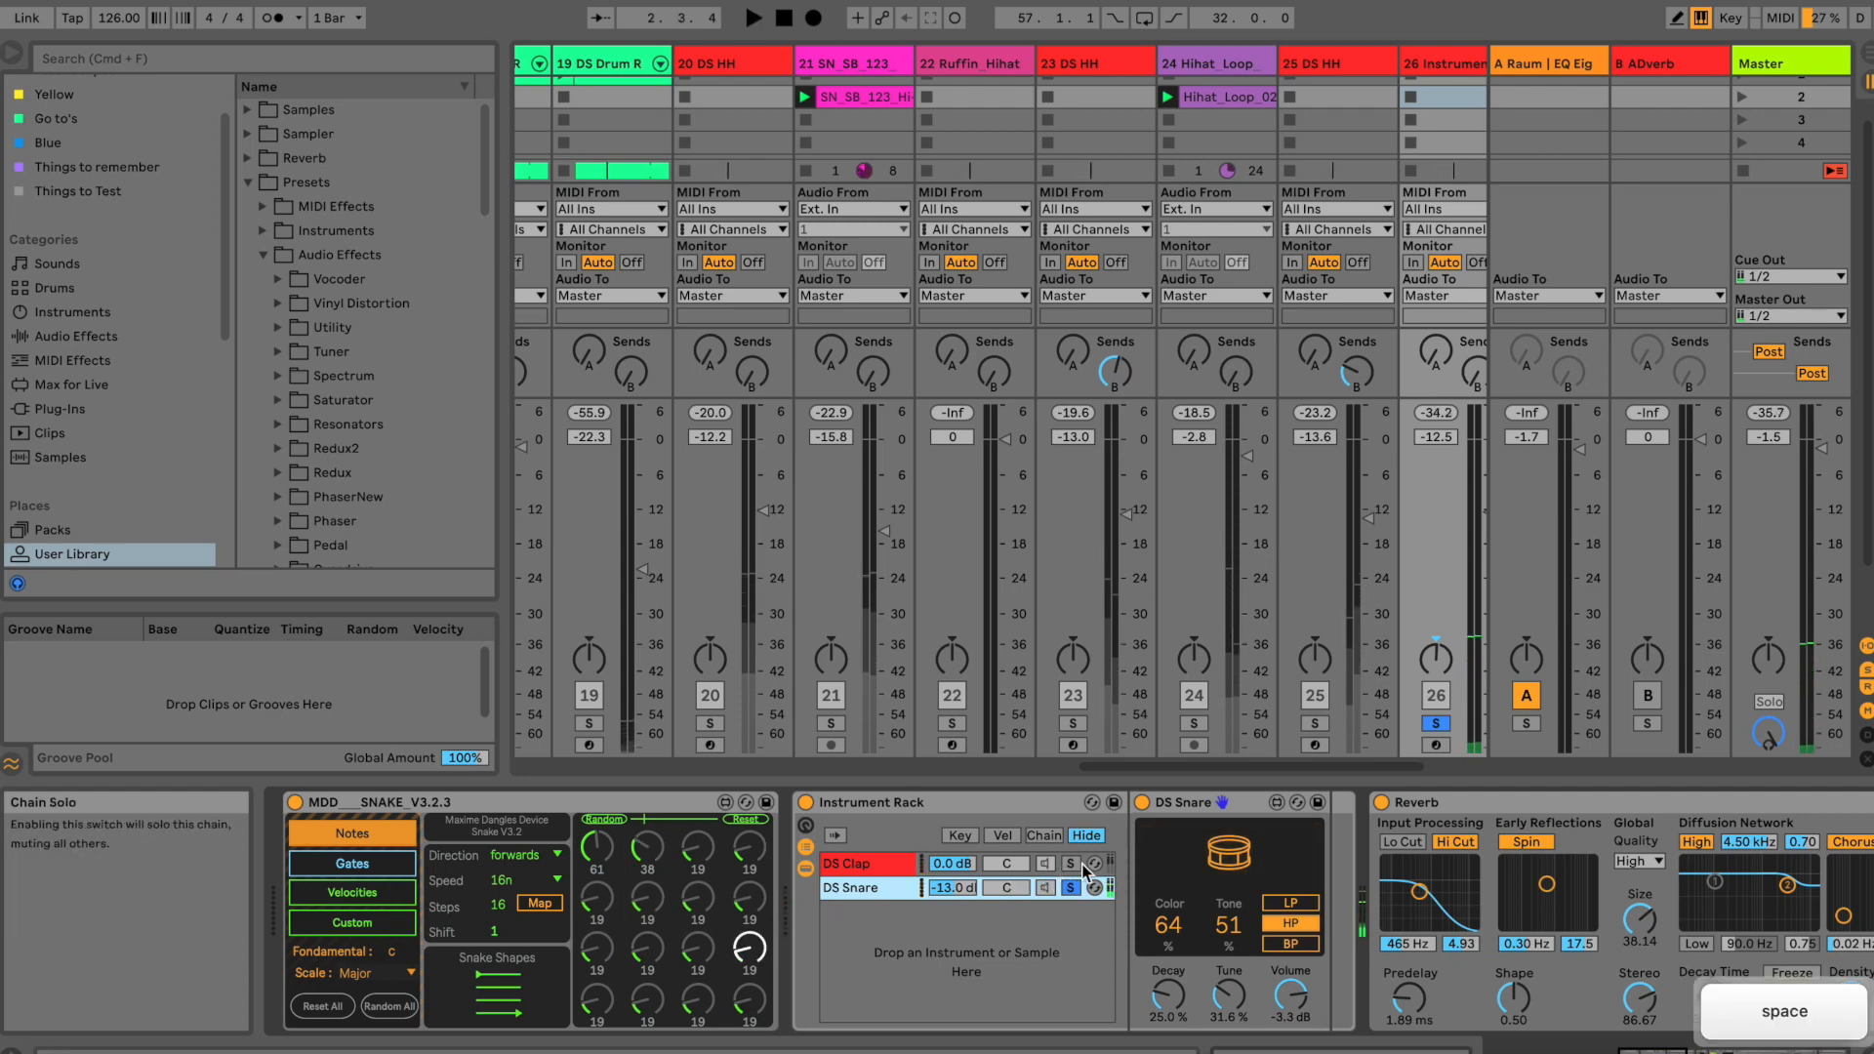
Step: Solo the DS Clap chain instead and audition it
left_click(1073, 864)
key("space")
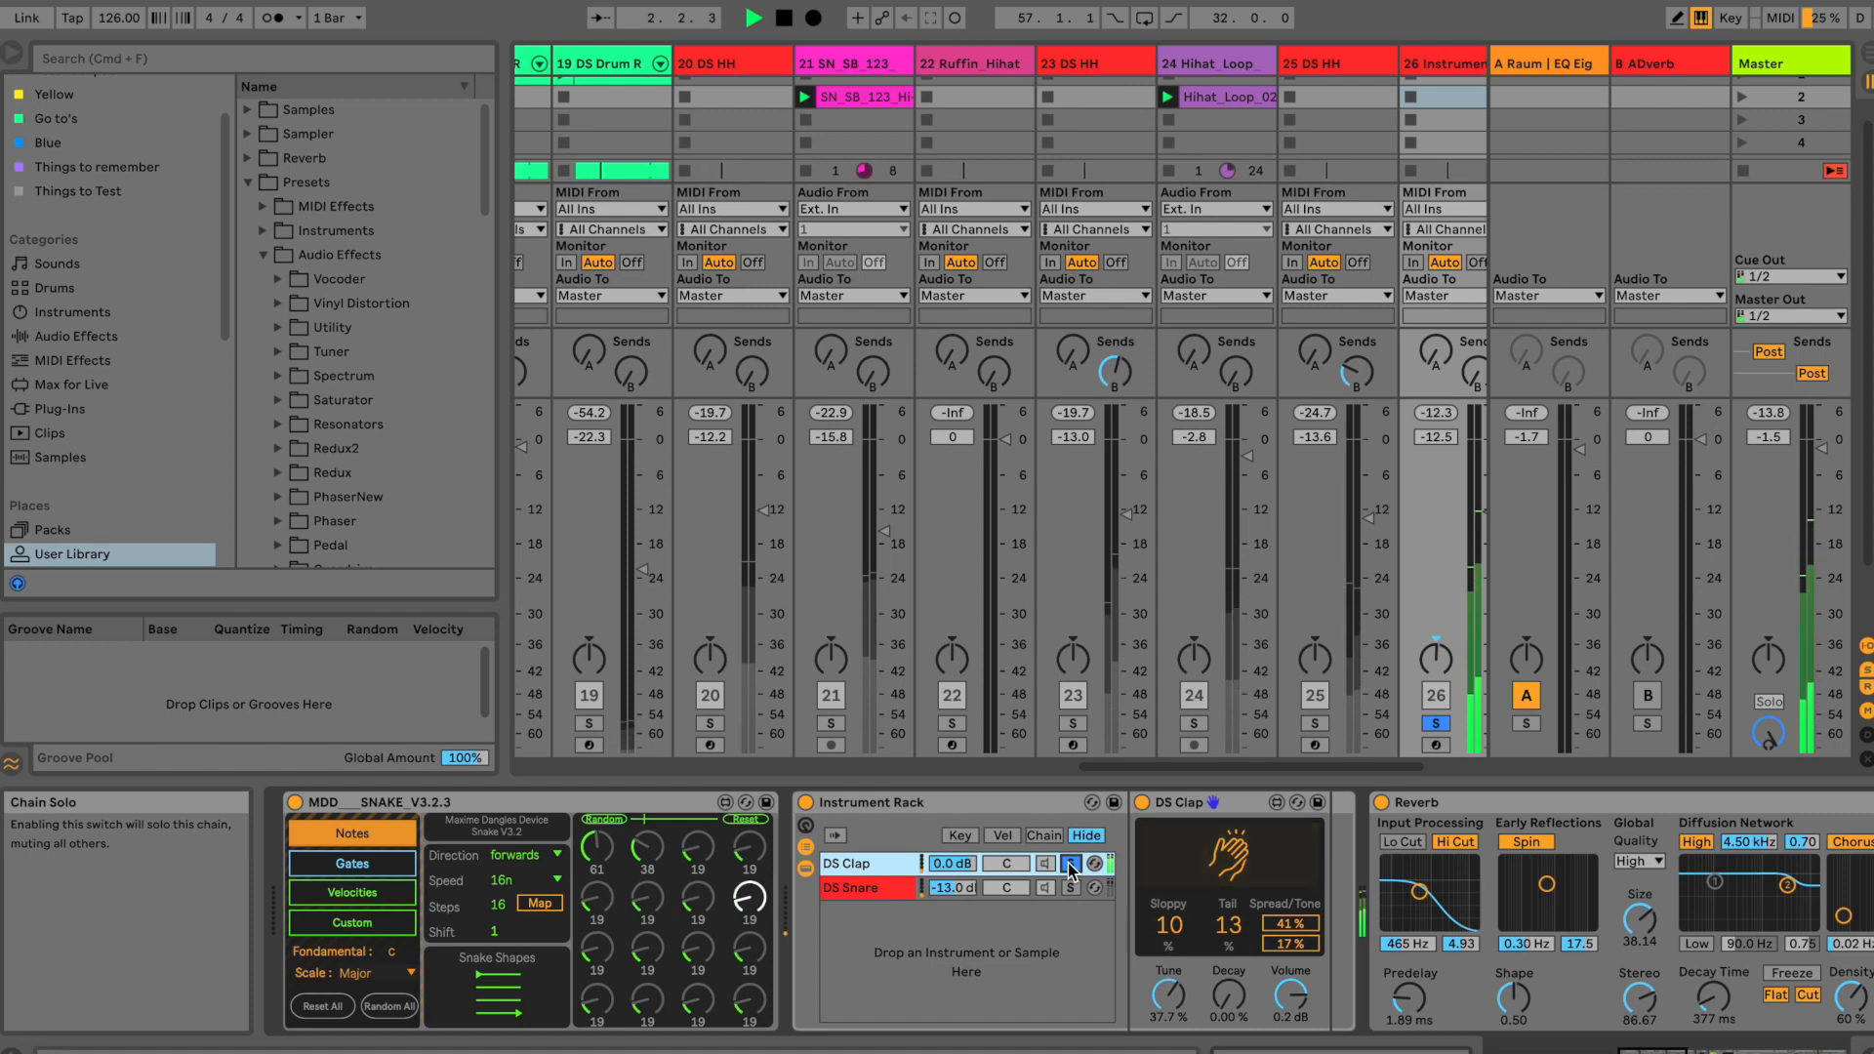
key("space")
key("space")
Step: Try the DS Snare chain at -16.8 dB, settle it at -12.7 dB, and compare each level with the chain muted
mouse_move(946, 890)
left_mouse_down()
mouse_move(946, 869)
mouse_move(948, 890)
left_mouse_up()
left_click(1049, 888)
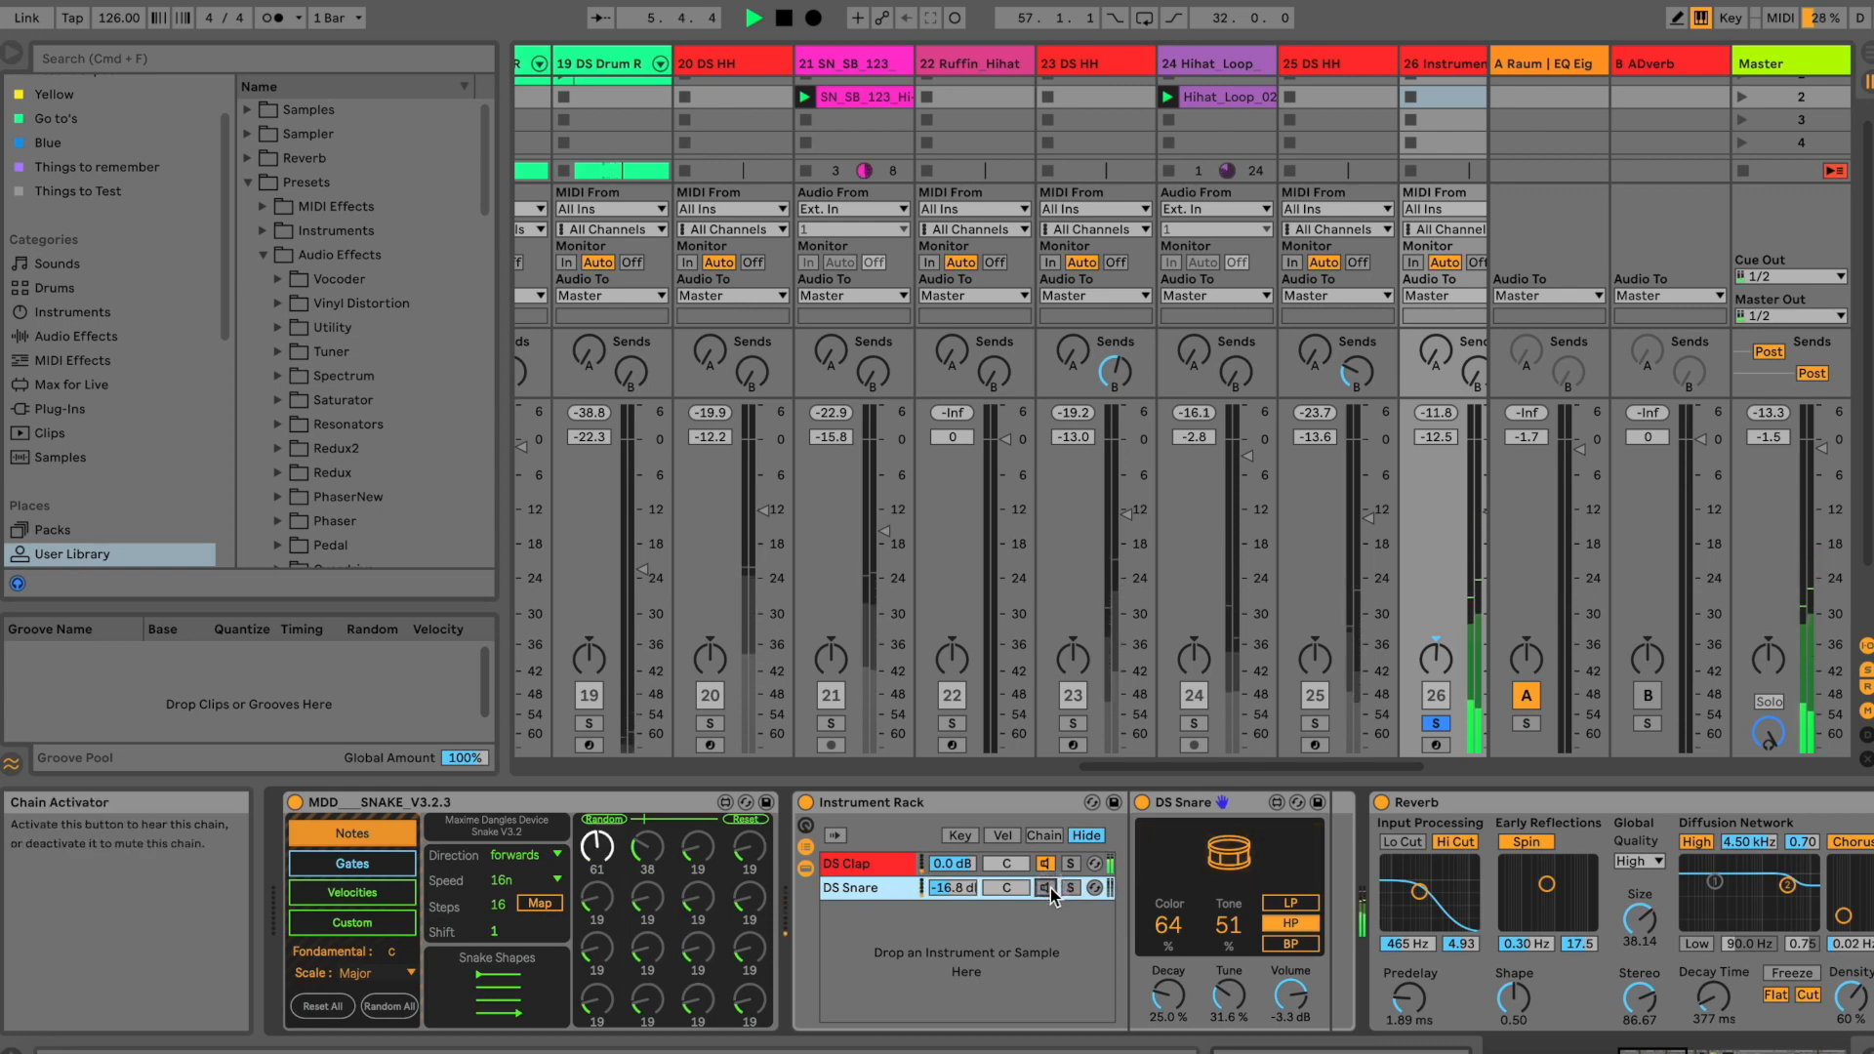
left_click(1047, 888)
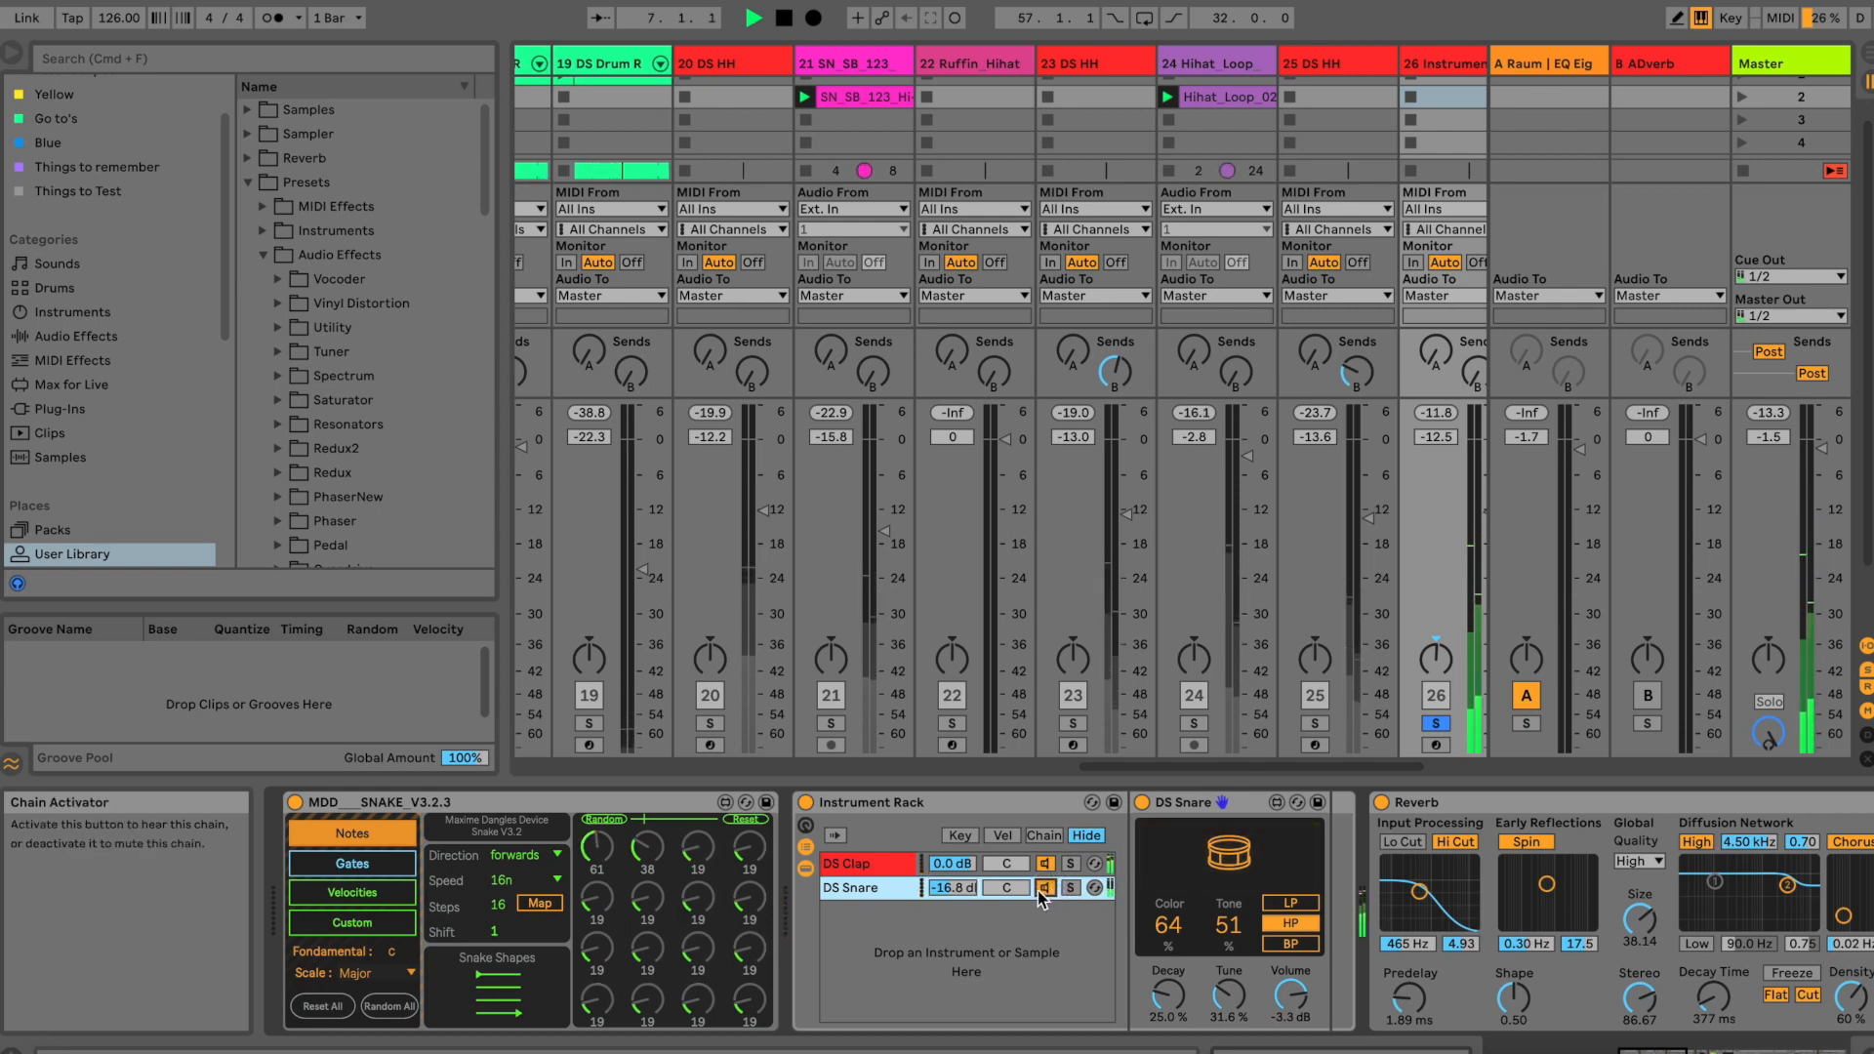
left_click_drag(972, 891, 972, 883)
left_click(1044, 888)
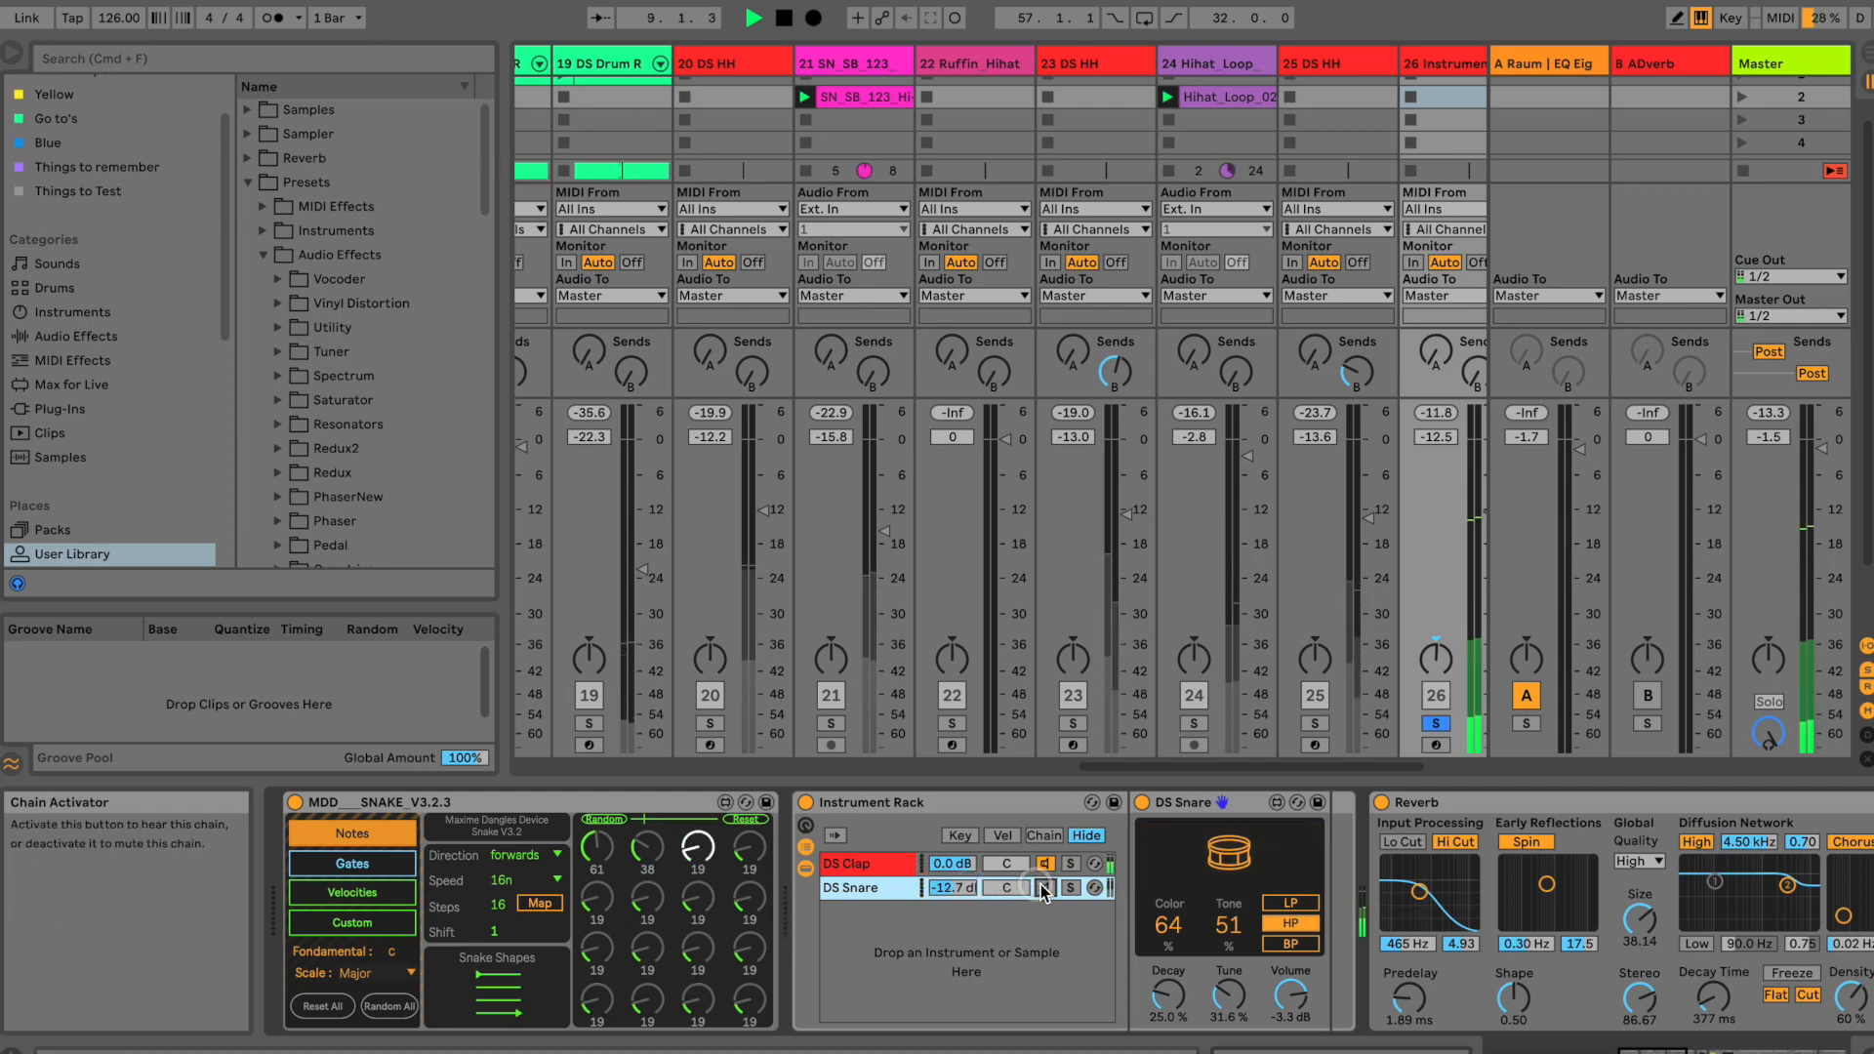
left_click(1043, 888)
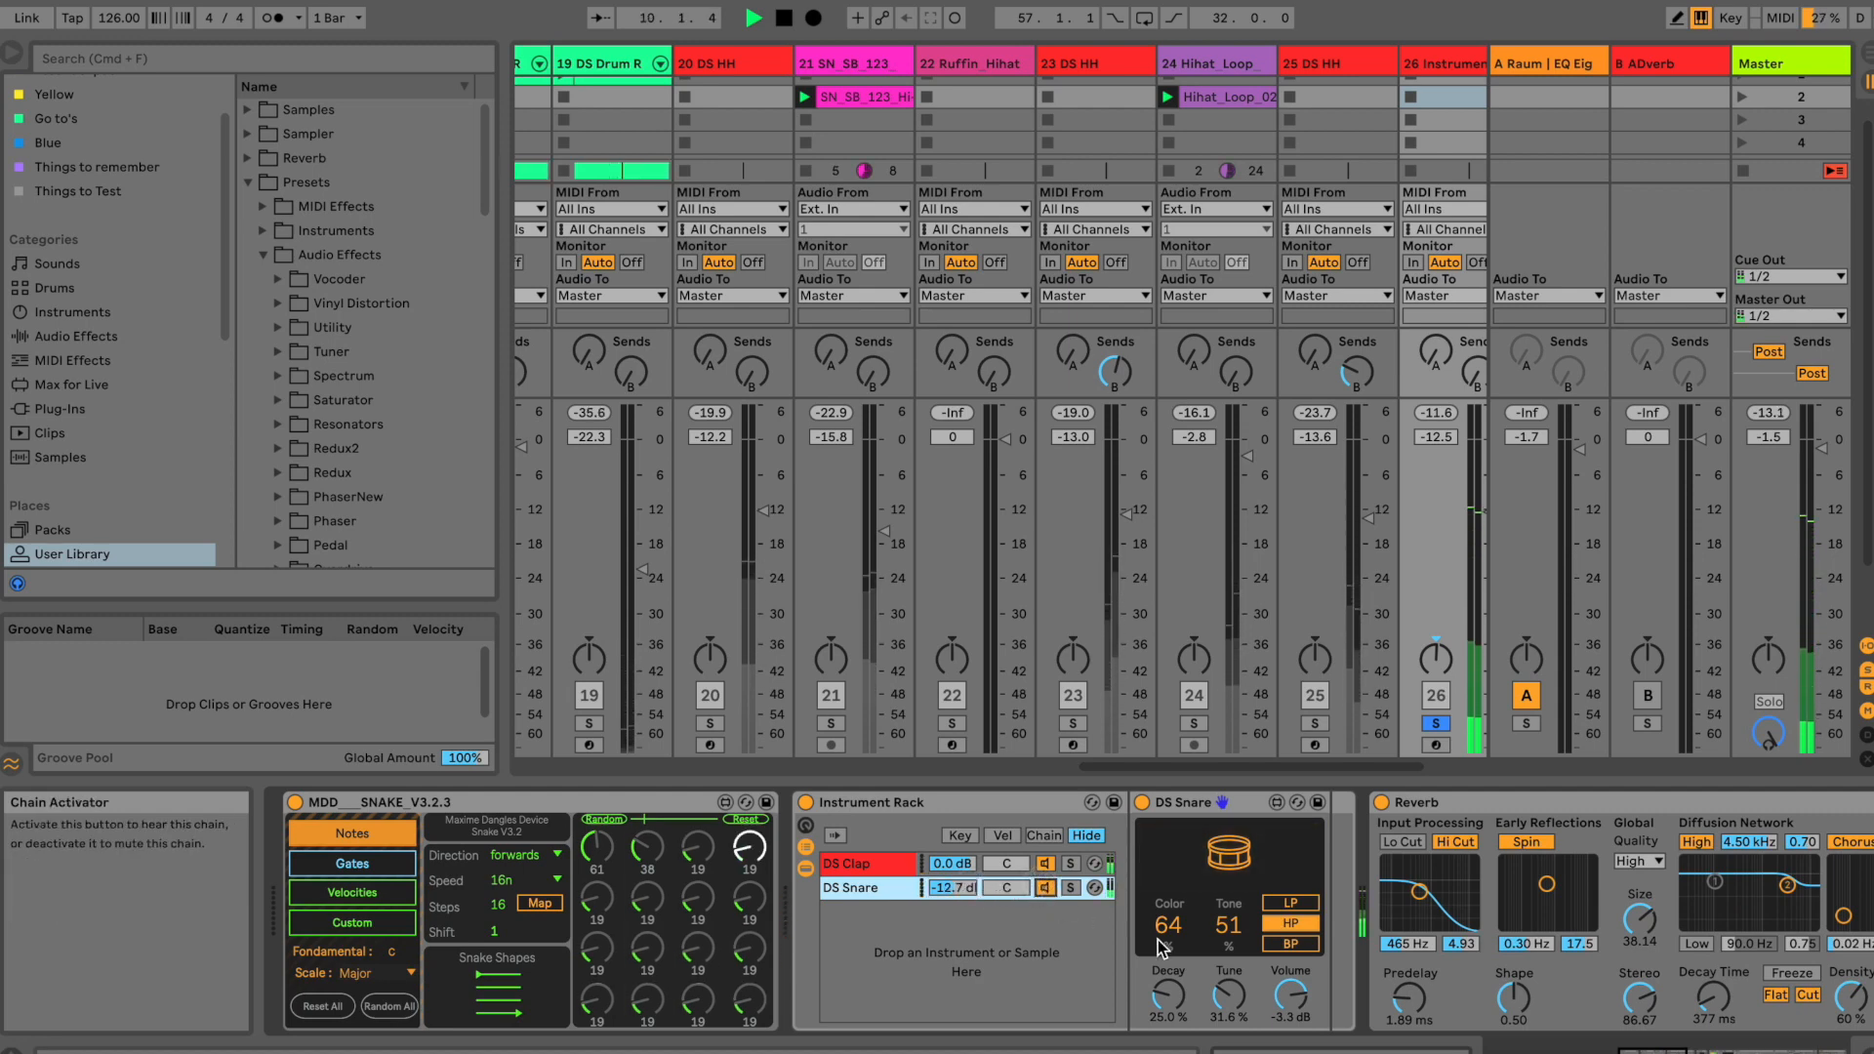
Step: Set DS Snare's Color to 75% and Tune to 30.0%, and compare the layer with its chain muted and active
left_click_drag(1227, 994, 1231, 1037)
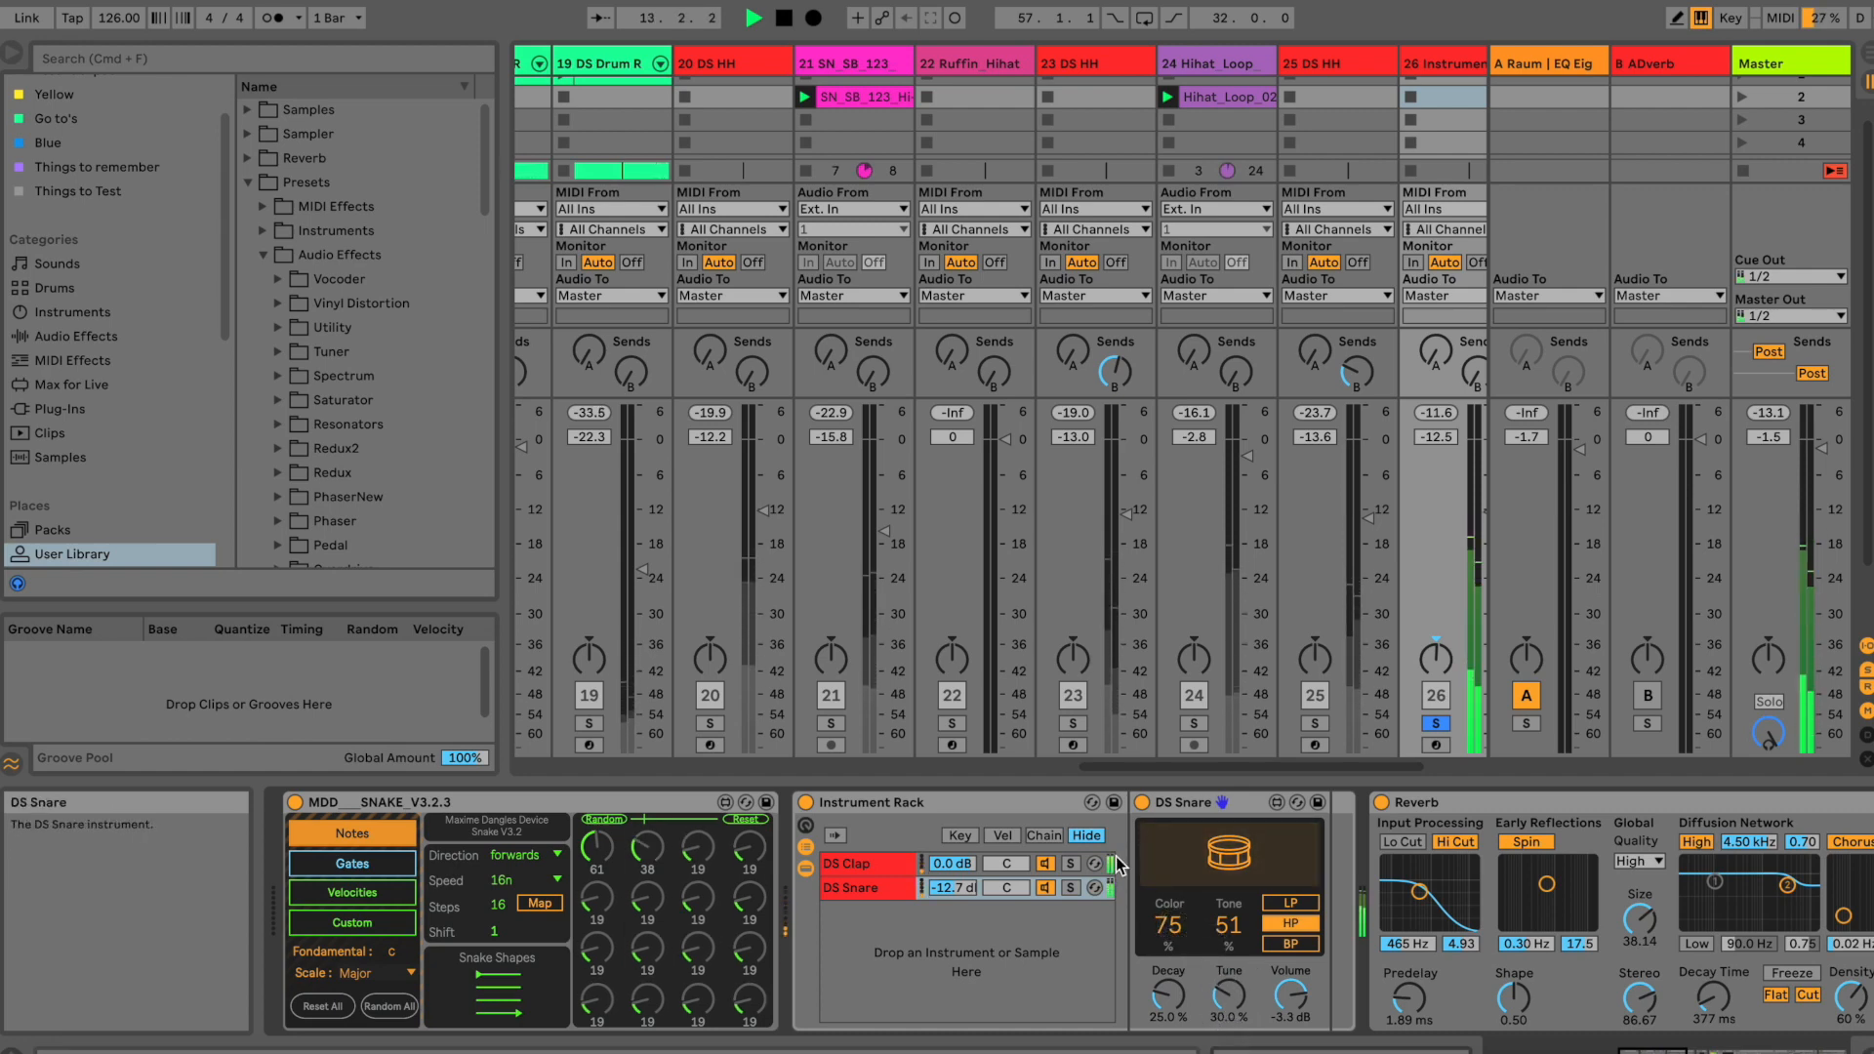
left_click(1046, 888)
left_click(1046, 889)
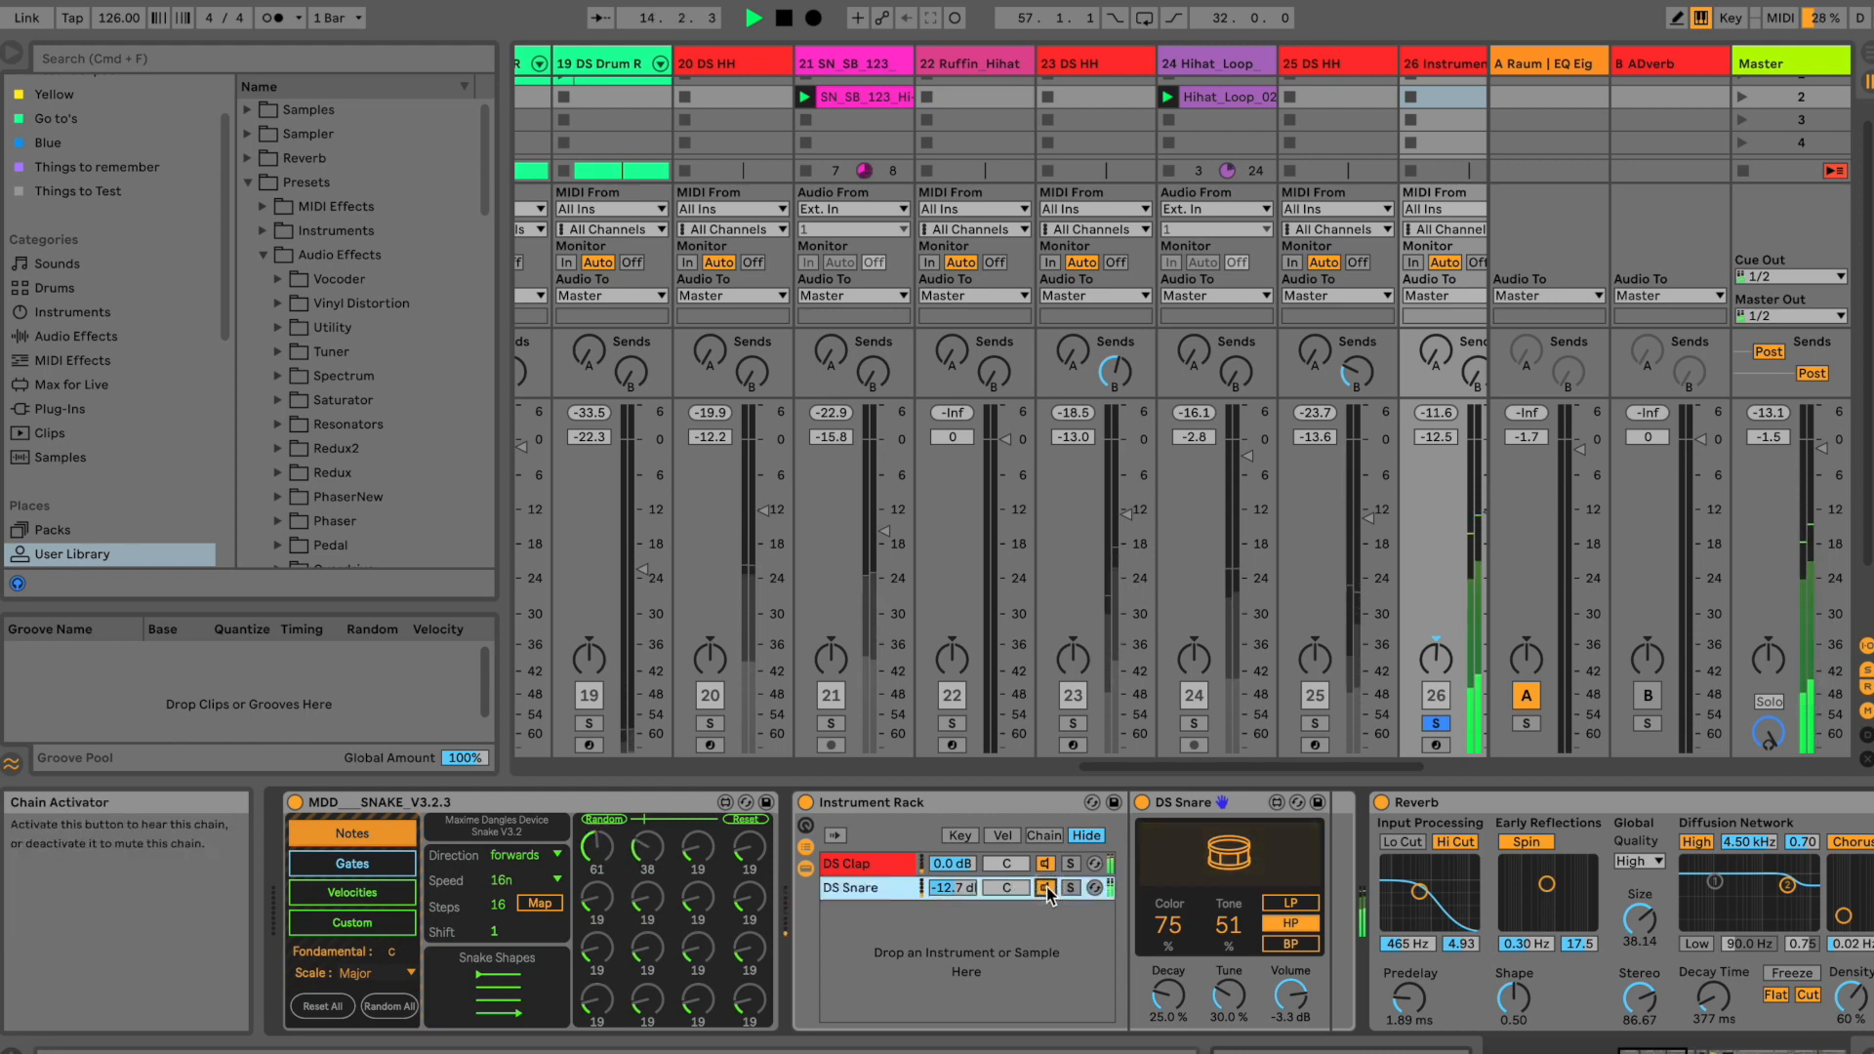
left_click(1046, 888)
left_click(1046, 886)
key("space")
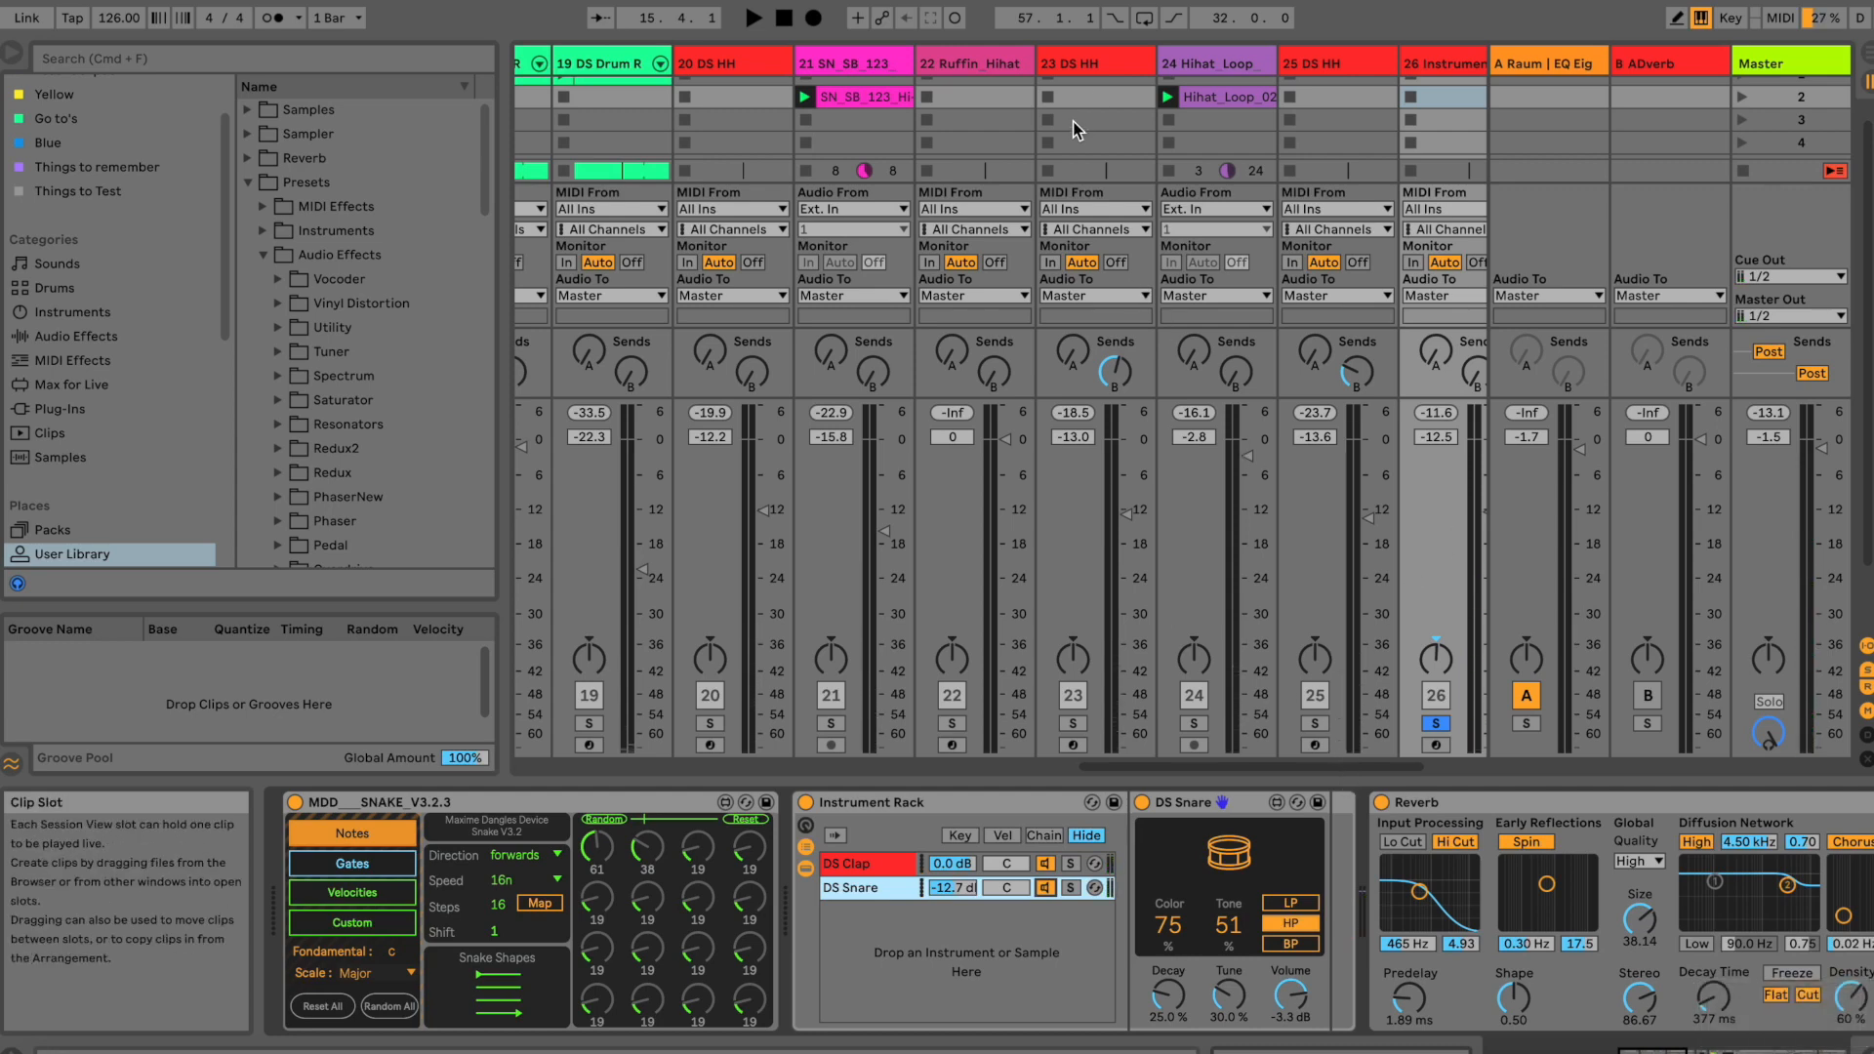
Step: Select track 23, start playback with track 21 soloed, and add tracks 20, 23 and 24 to the solo
left_click(1100, 74)
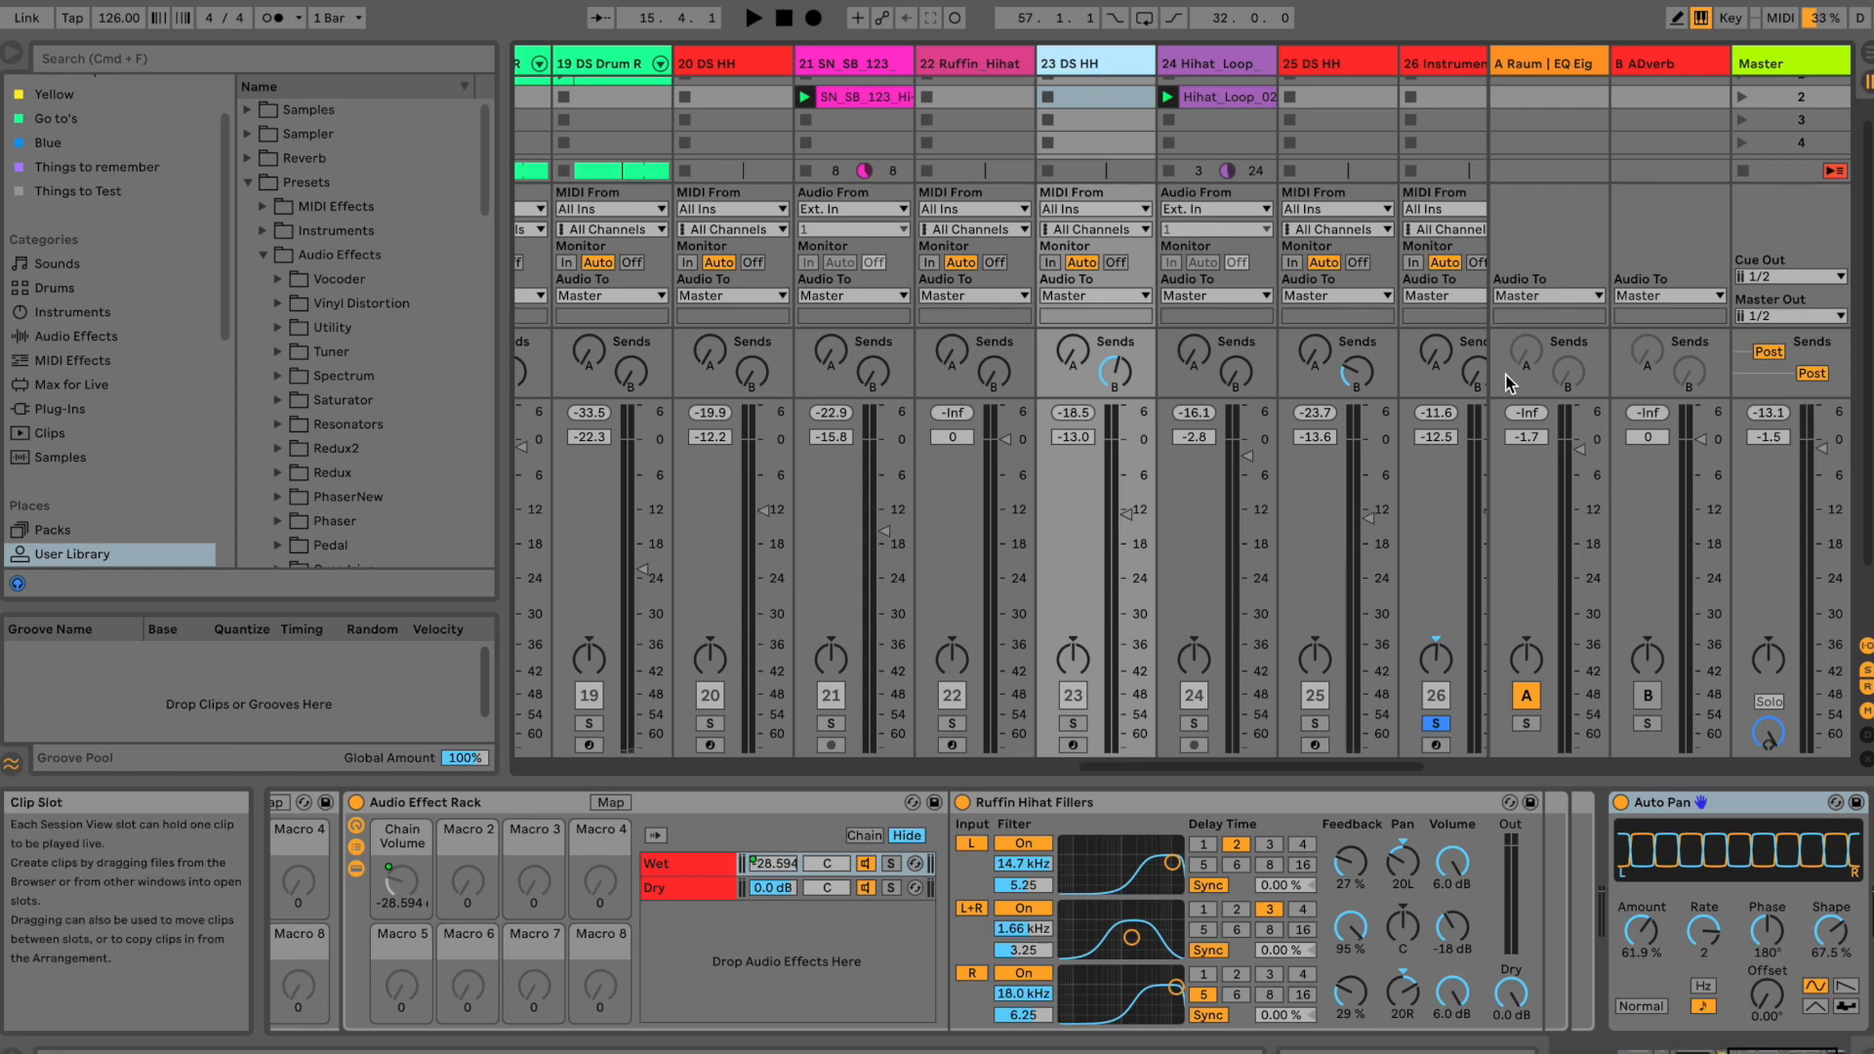
left_click(831, 723)
key("space")
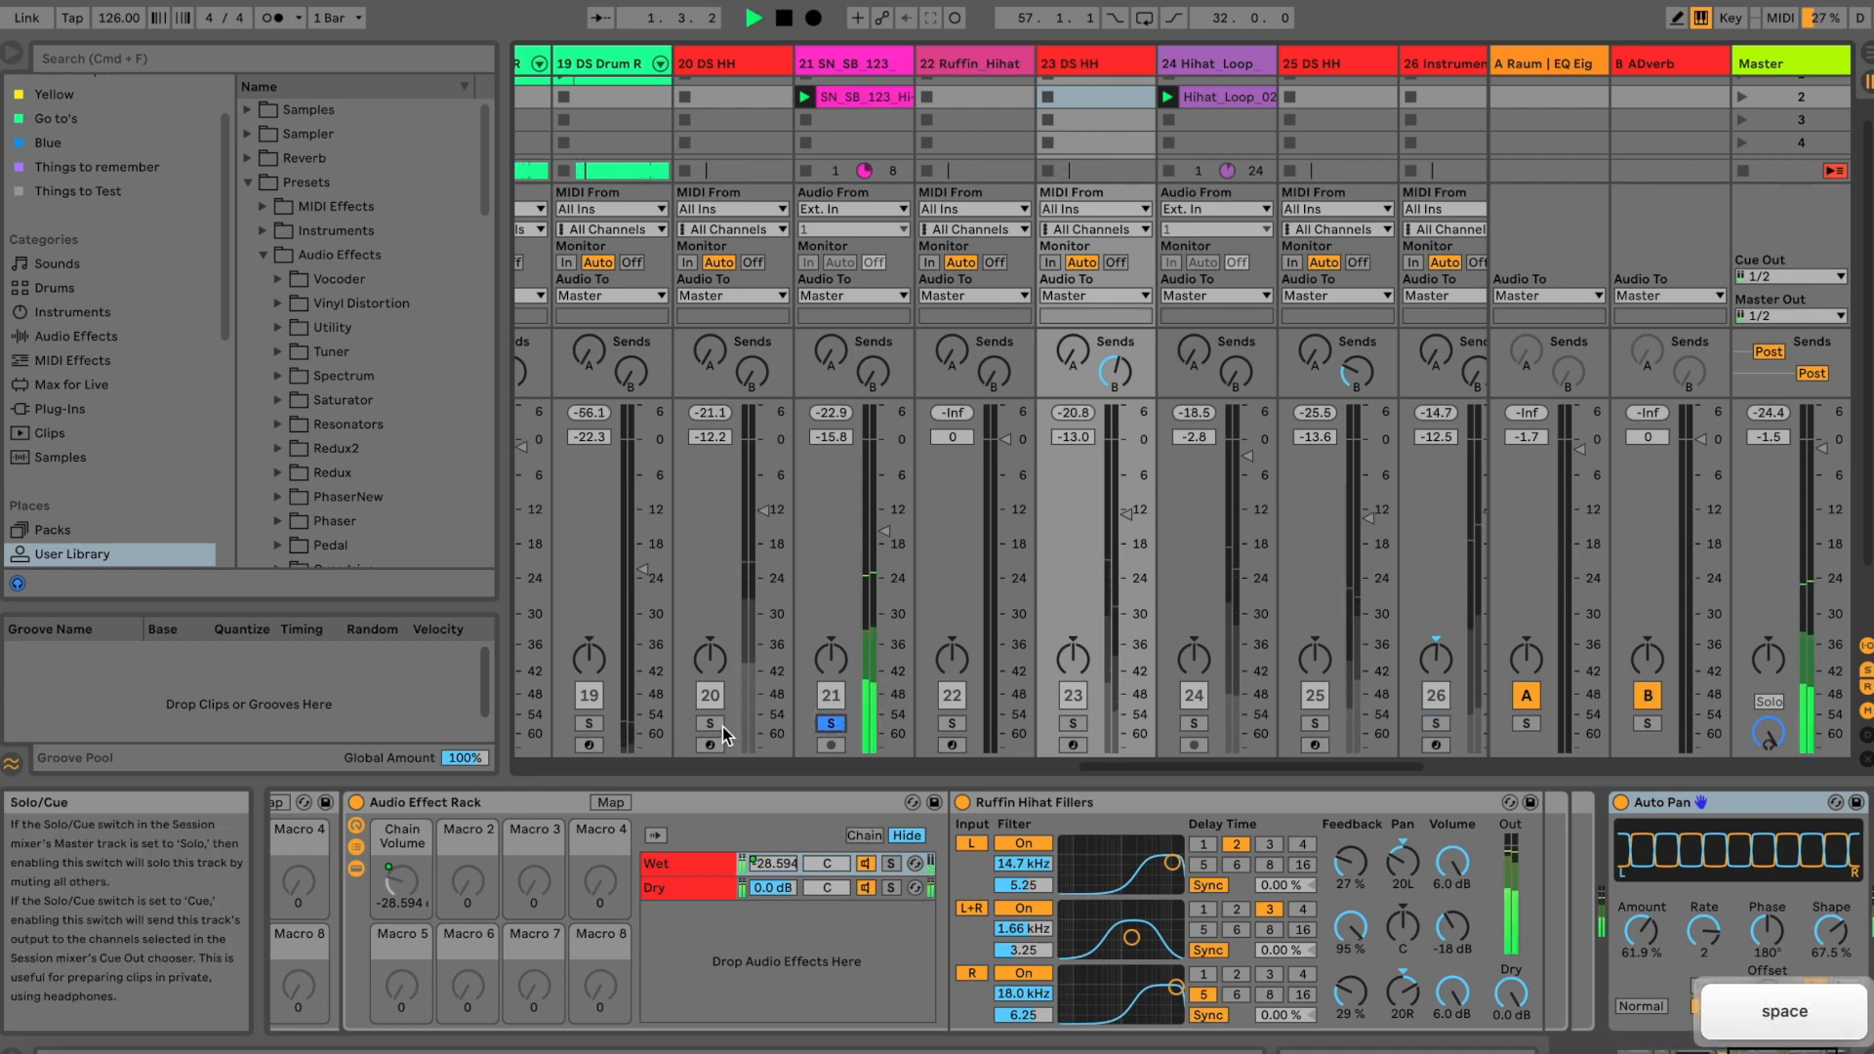
left_click(710, 723, "super")
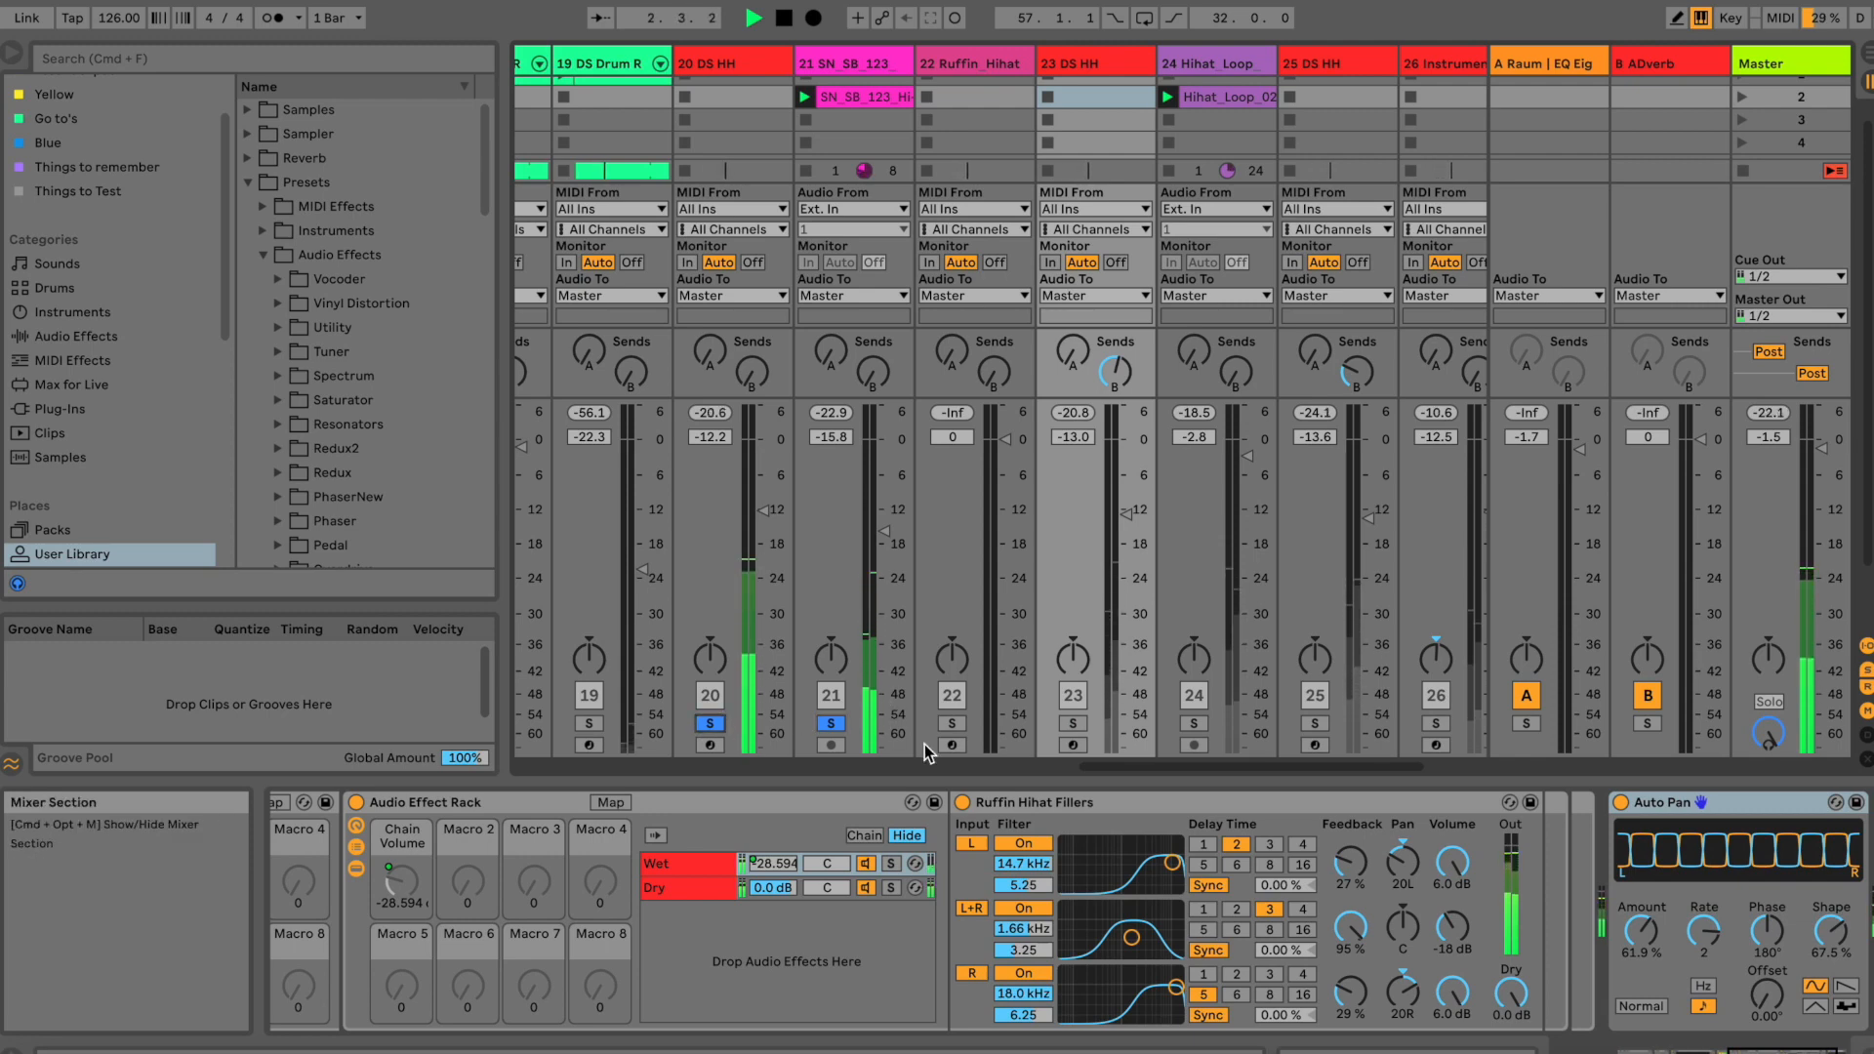
left_click(1072, 723, "super")
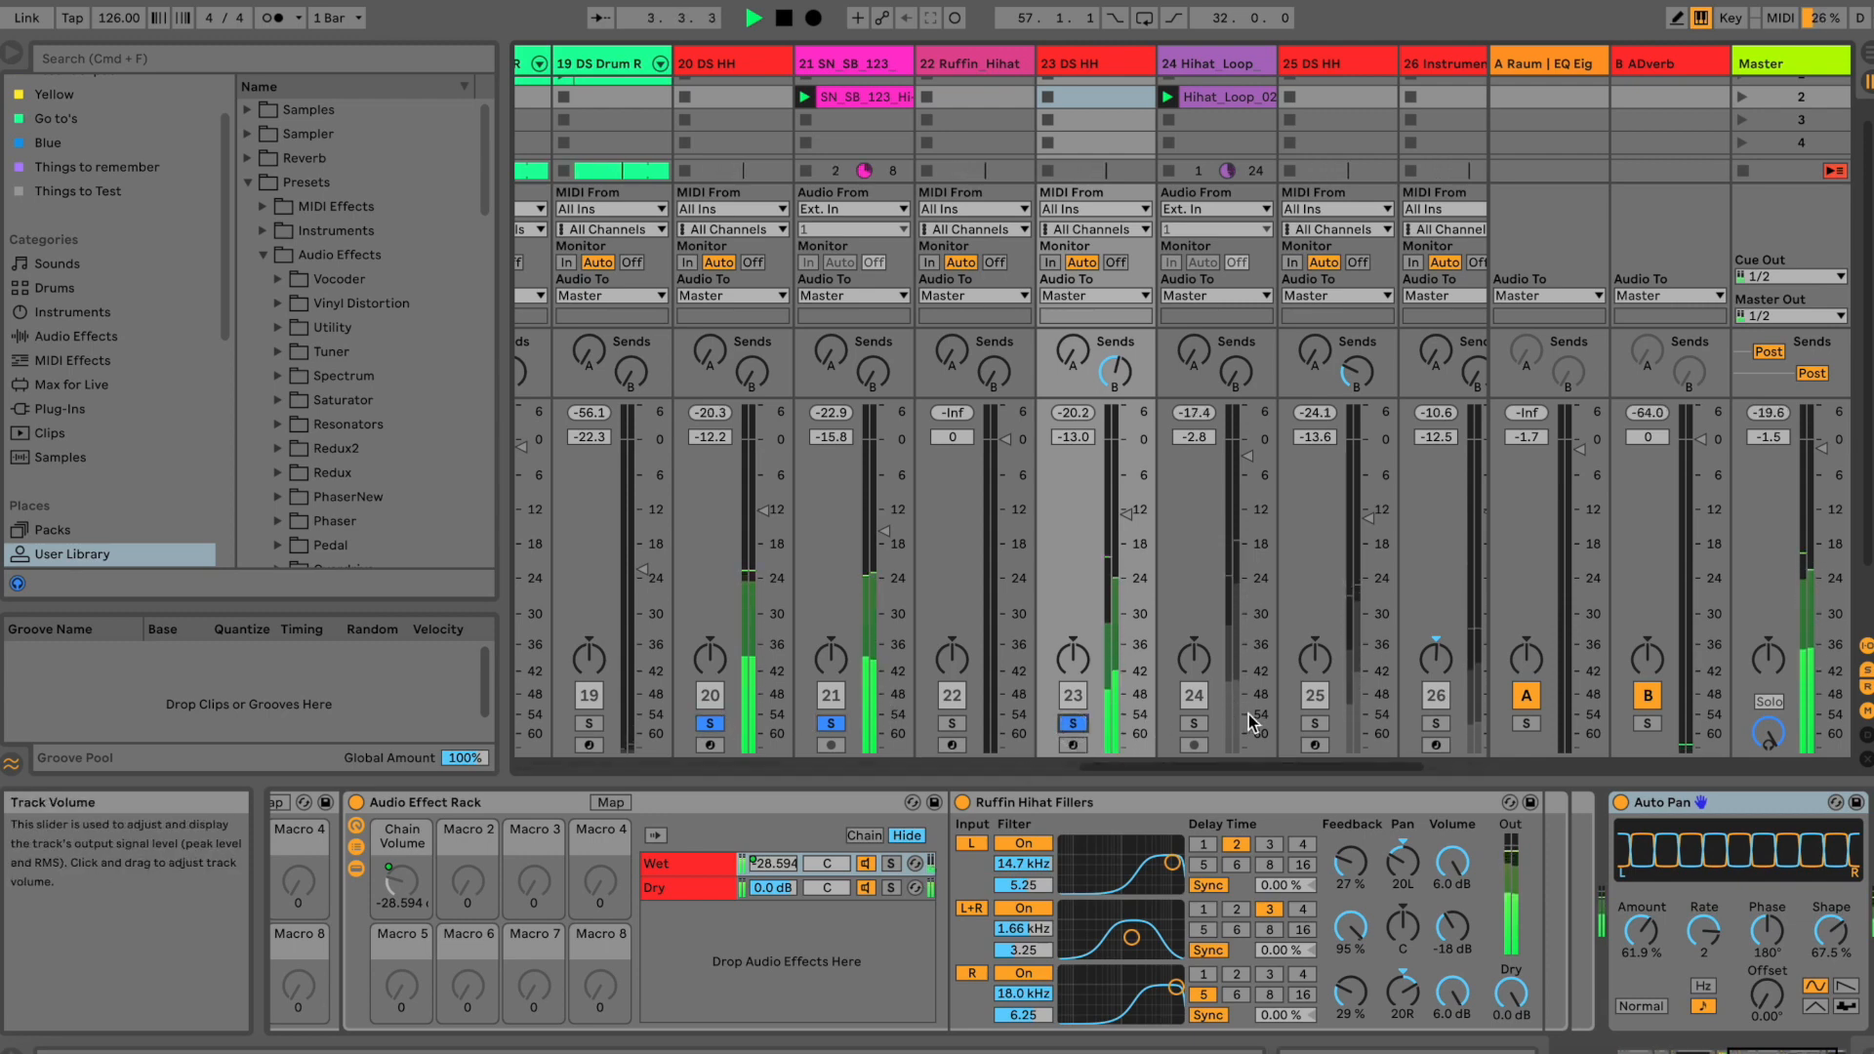
left_click(1194, 724, "super")
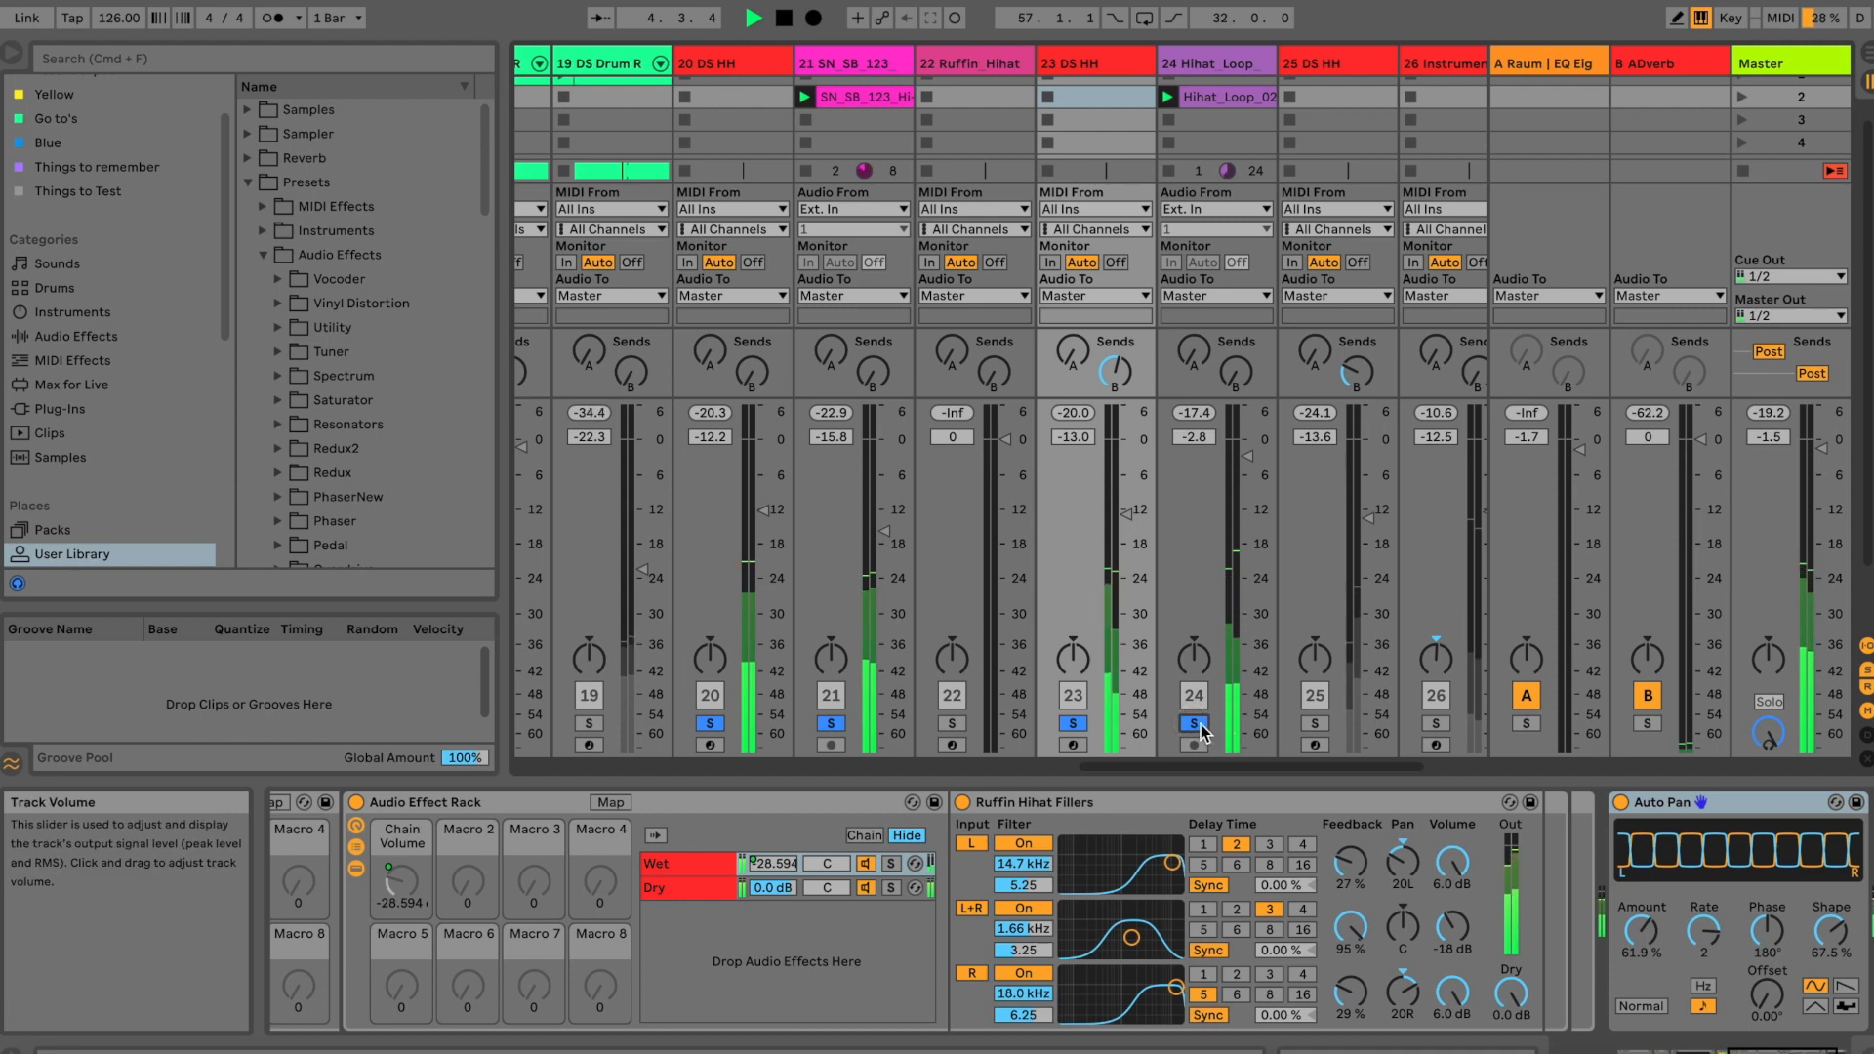
Step: Take track 24 out of the solo, add track 25, and briefly audition track 26 with the soloed hi-hat tracks
left_click(1197, 724, "super")
left_click(1313, 723, "super")
left_click_drag(1300, 768, 1325, 770)
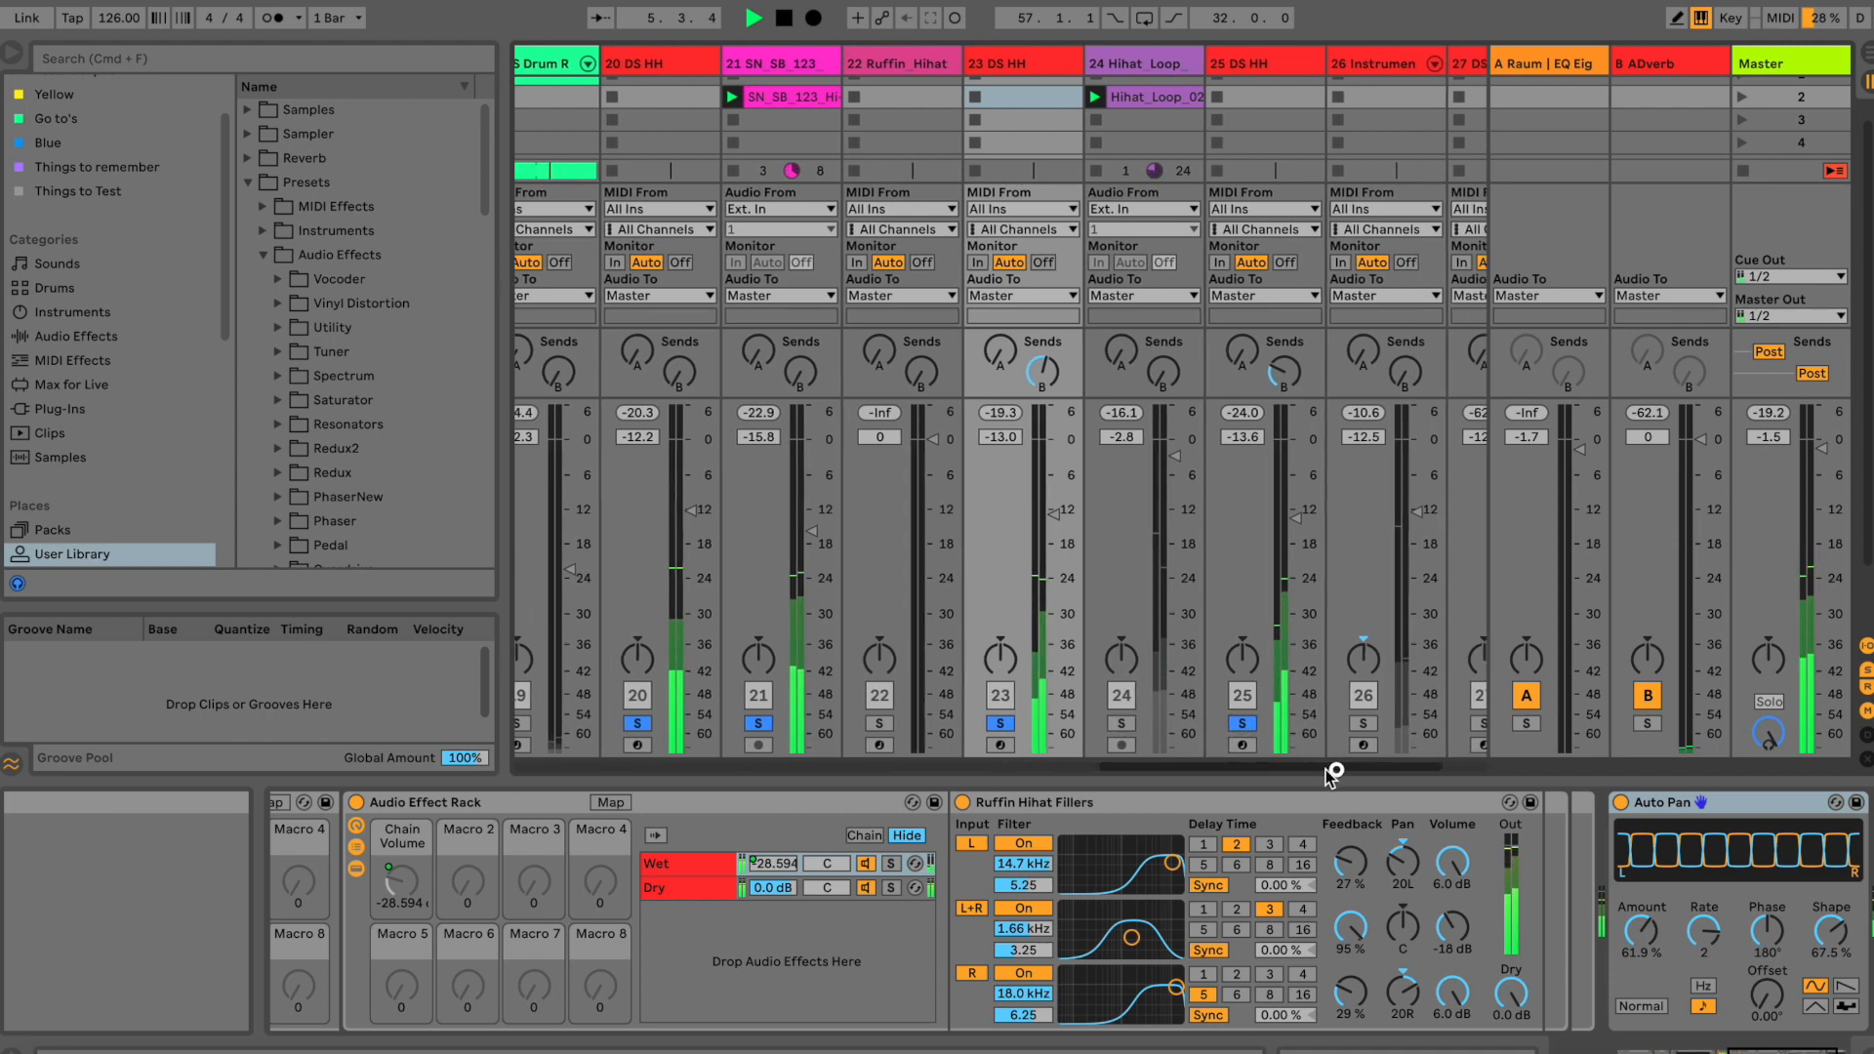
left_click(1257, 723, "super")
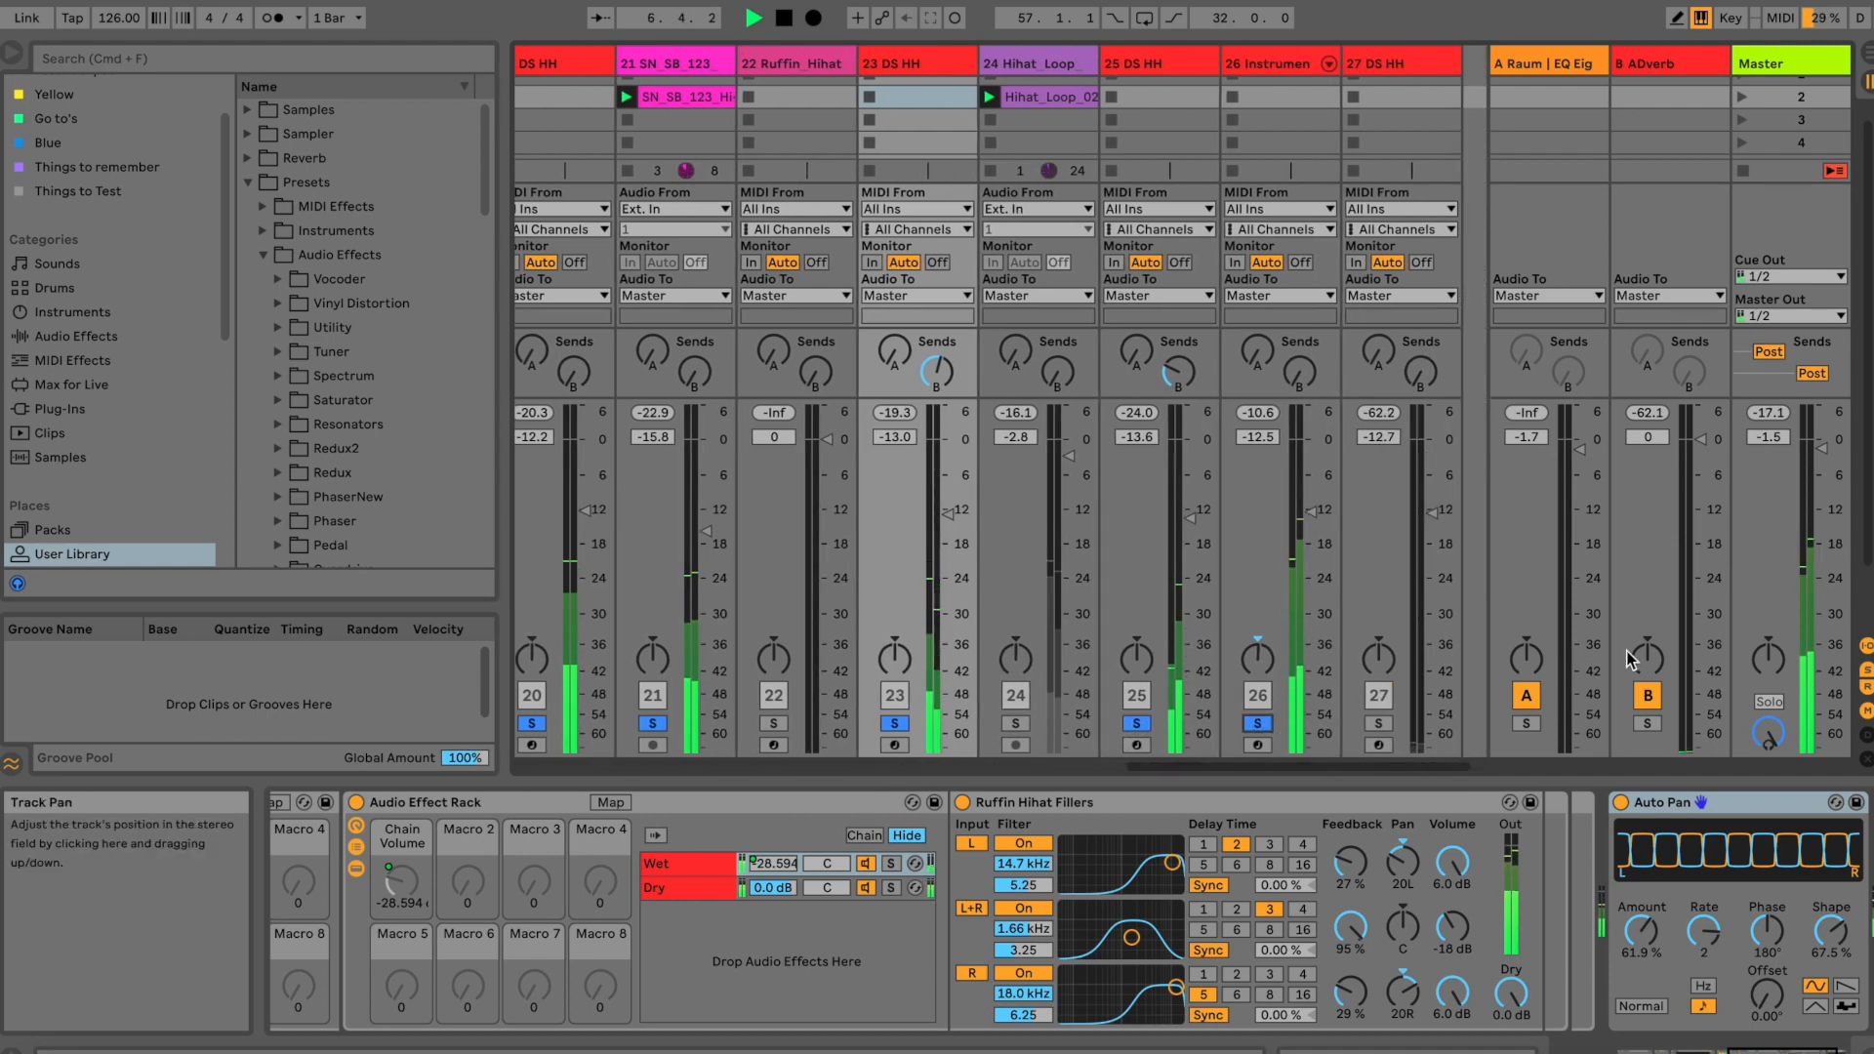
left_click(1257, 723, "super")
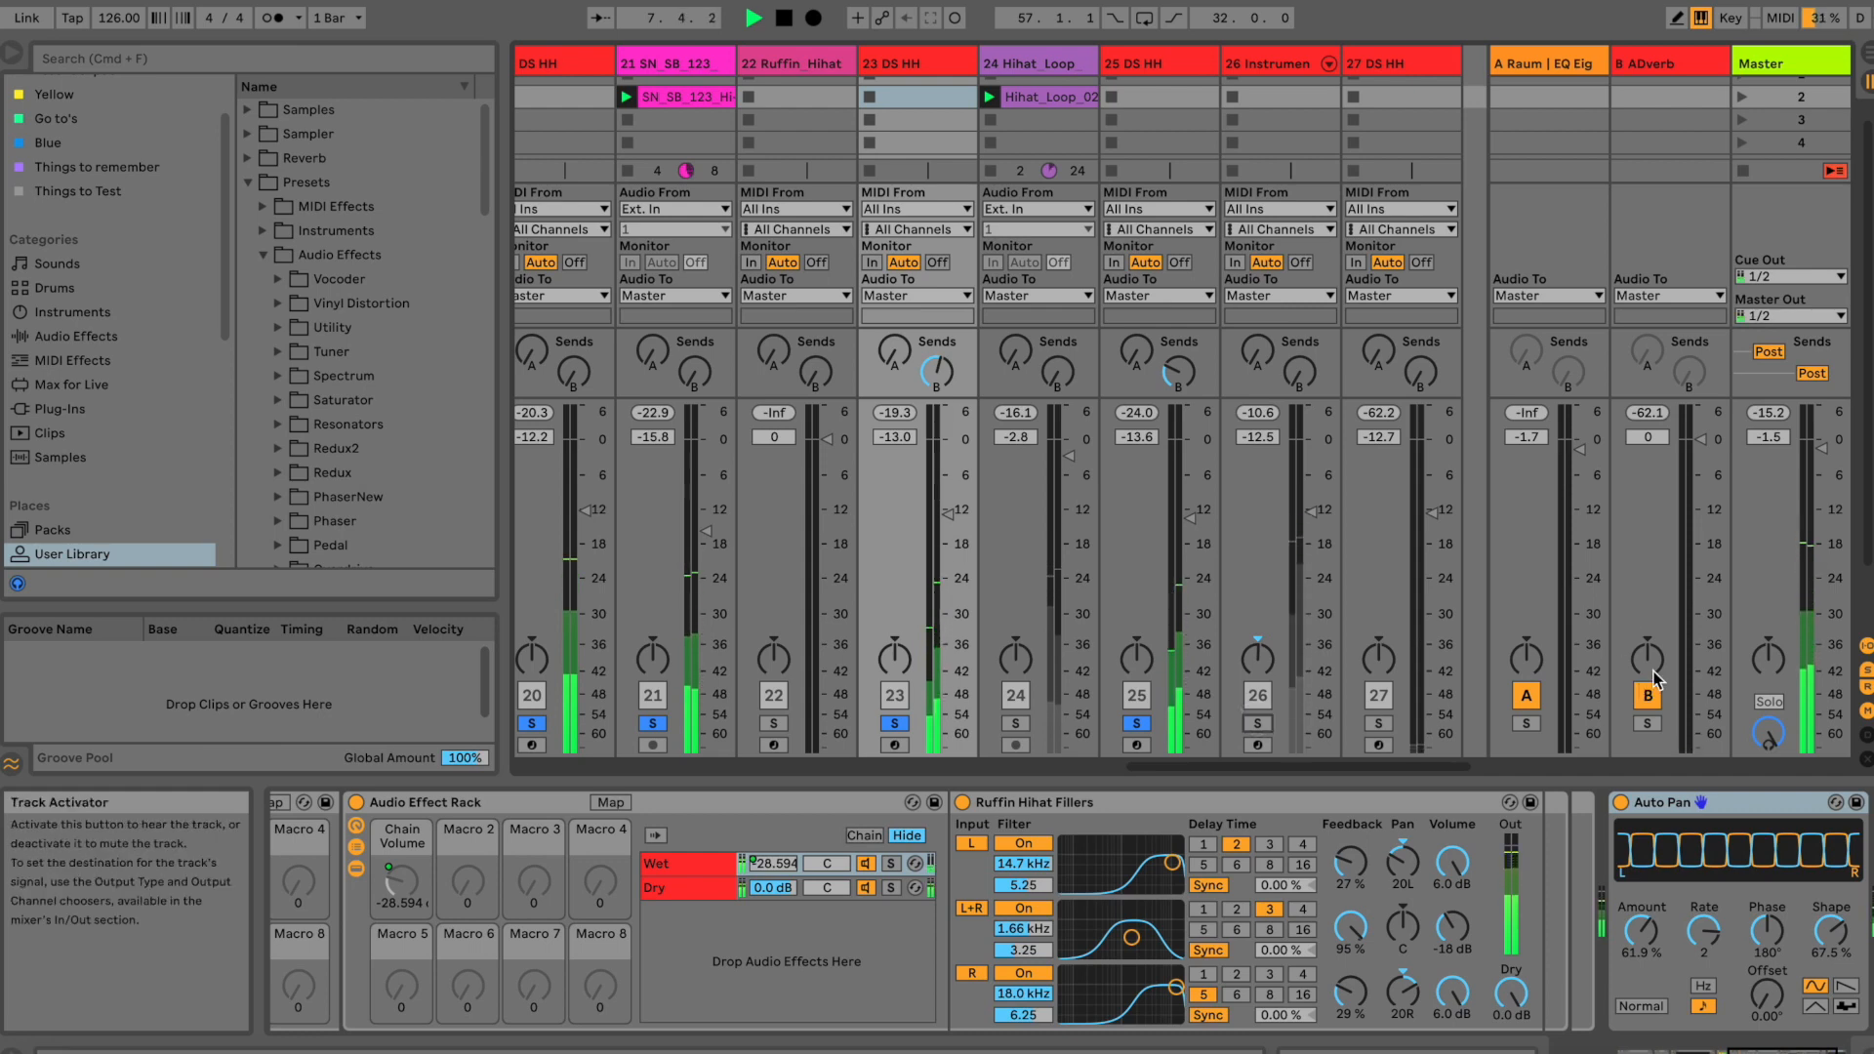
Step: Compare the soloed hi-hats with the B ADverb return muted and active, and clear all solos to hear the full mix
left_click(1648, 696)
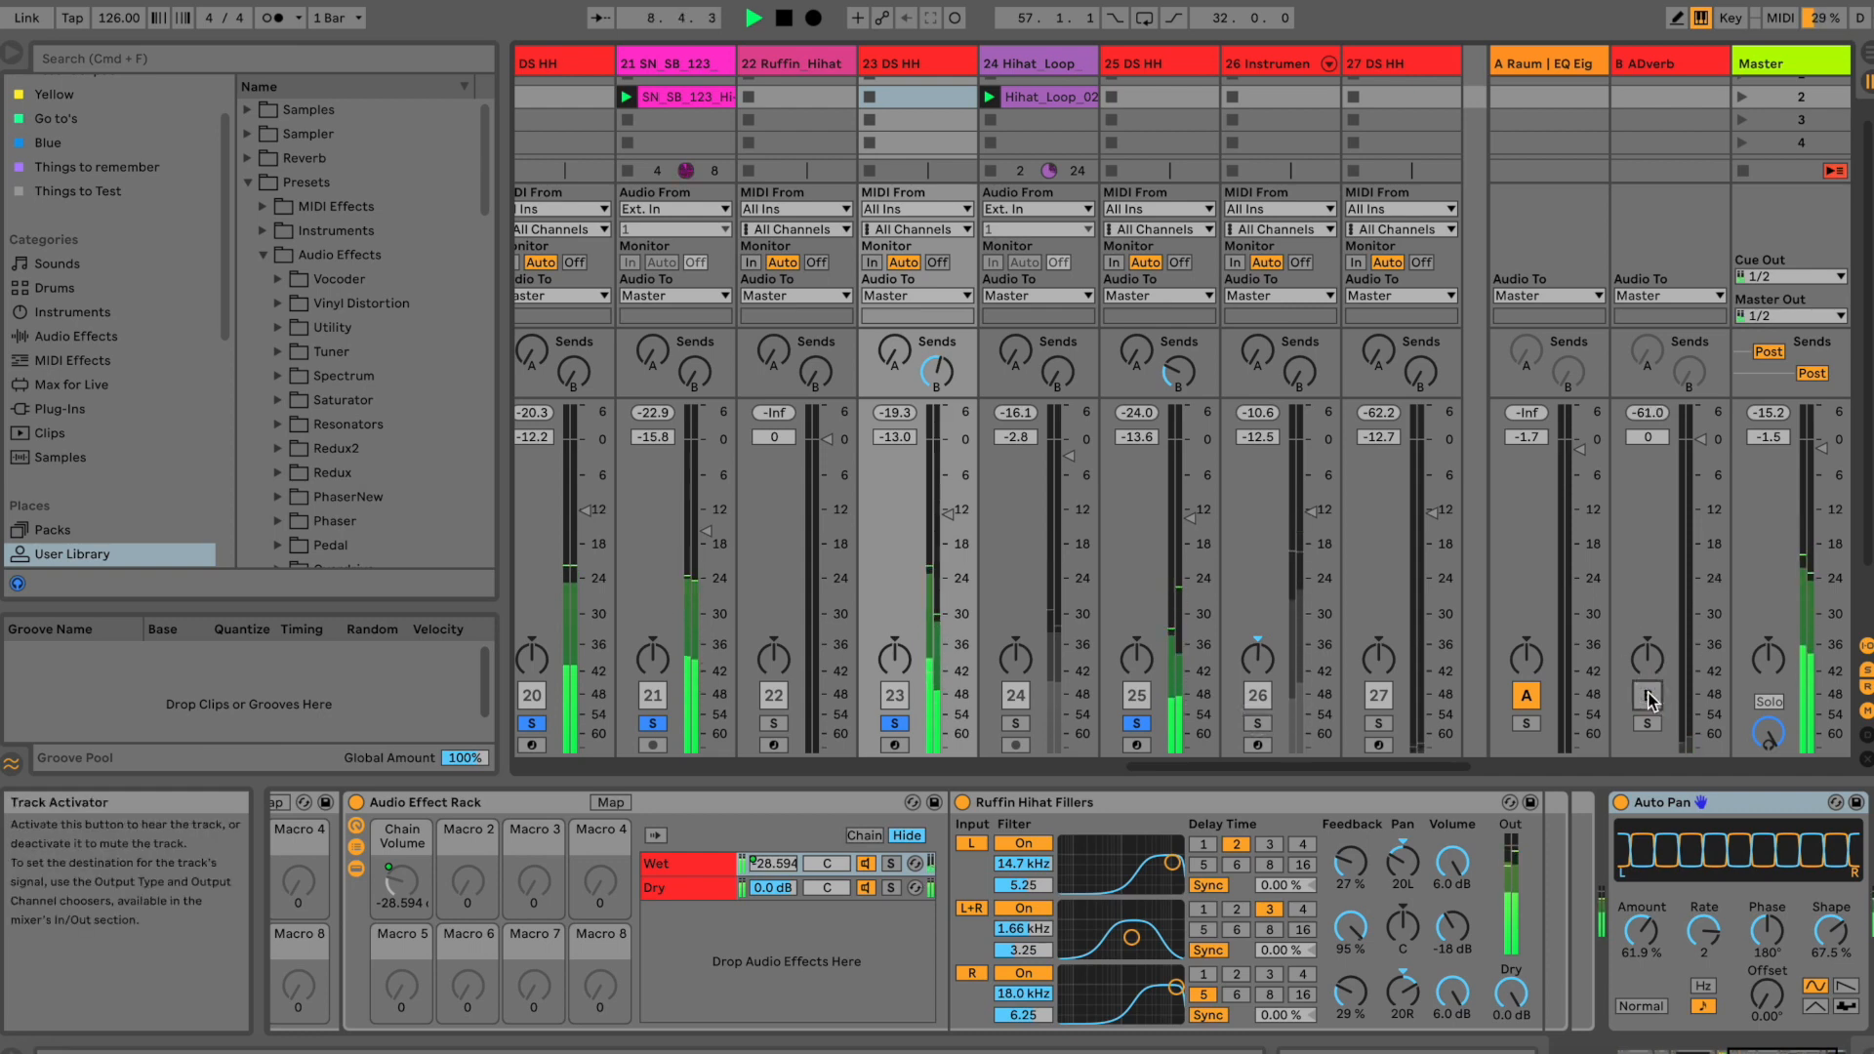
left_click(1648, 696)
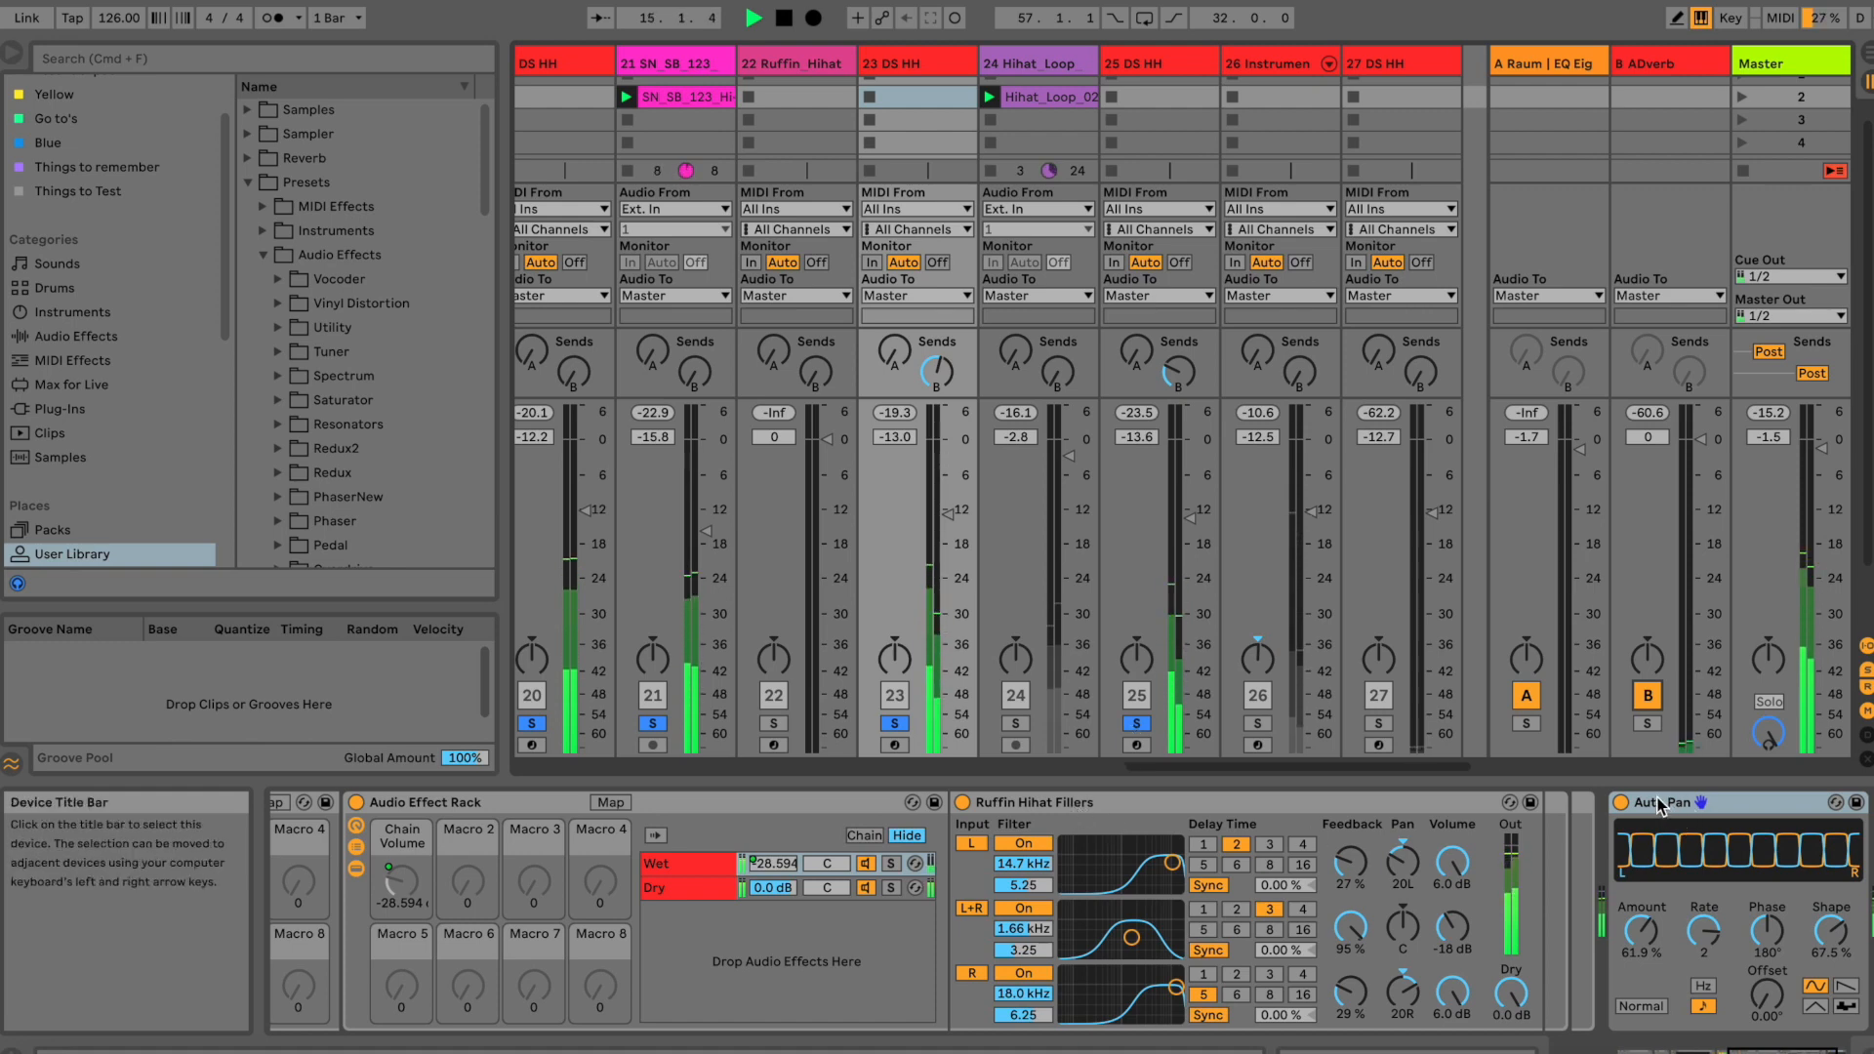
left_click(1138, 723)
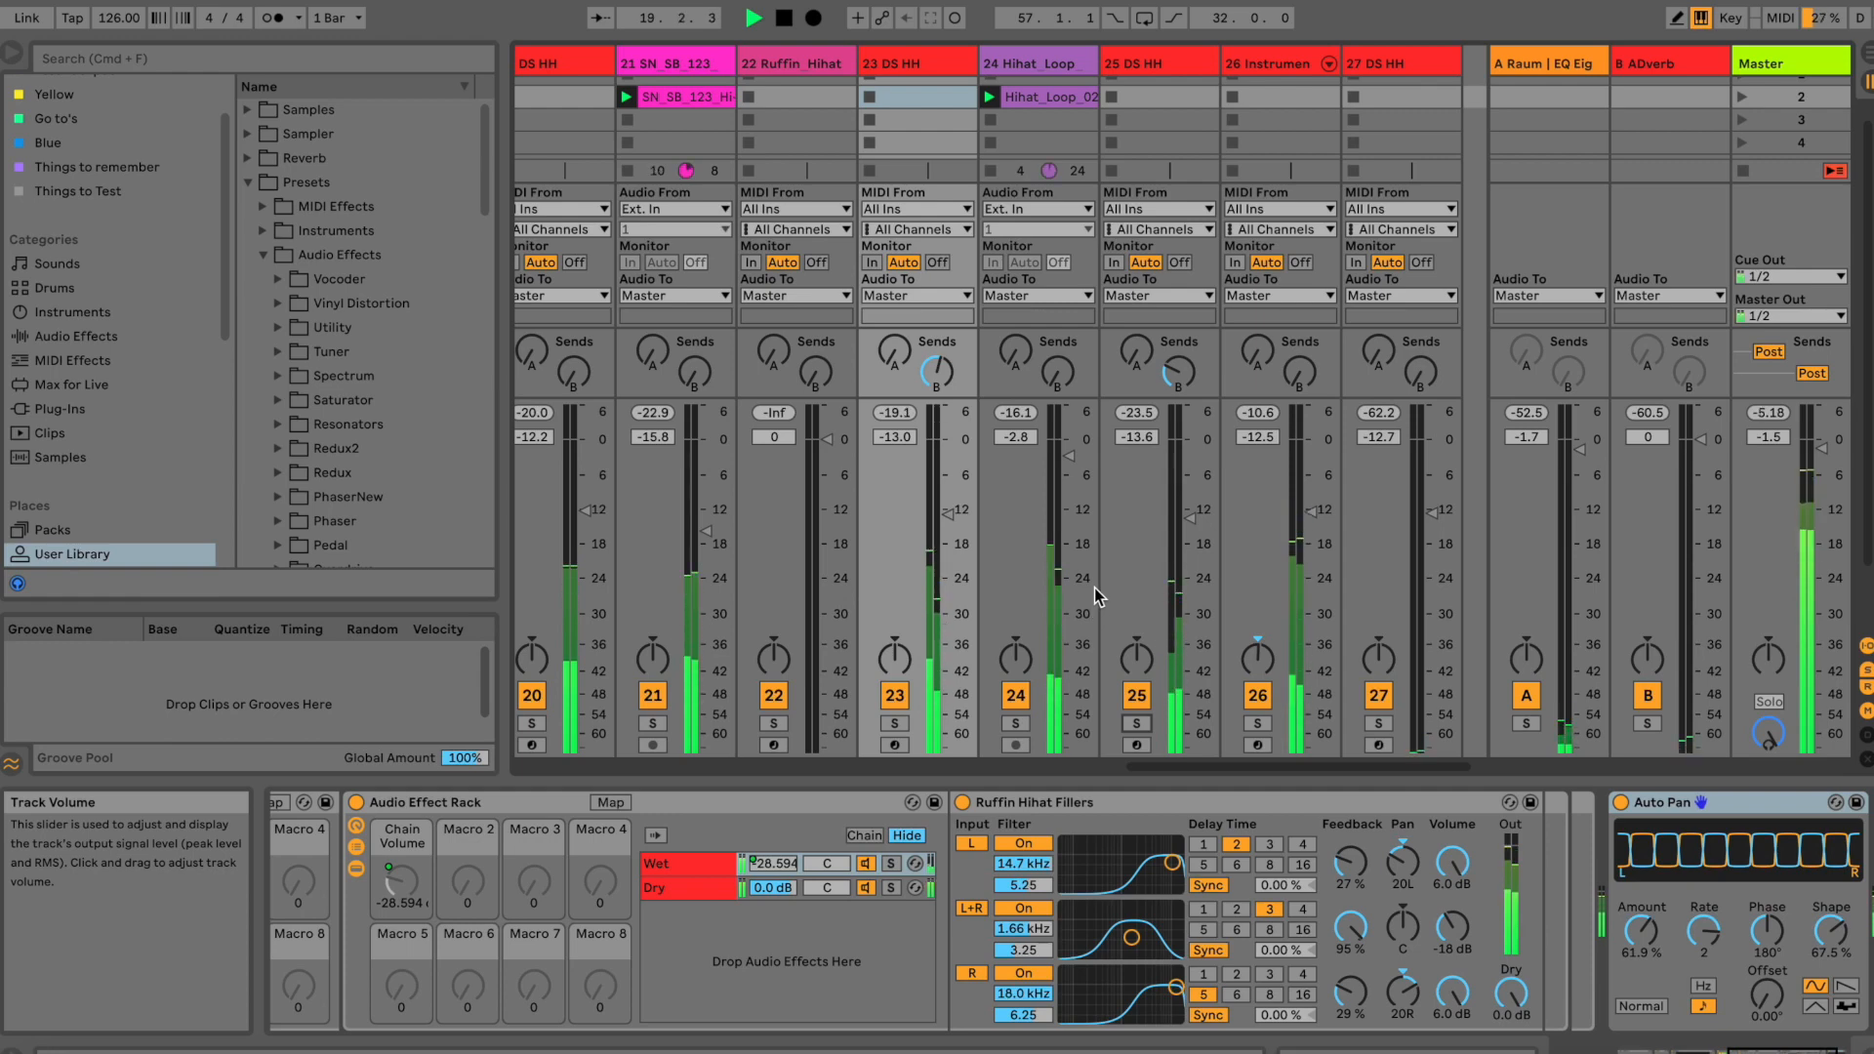
Step: Show the devices of tracks 20 and 22 in turn and look through the mixer's tracks during playback
left_click(566, 63)
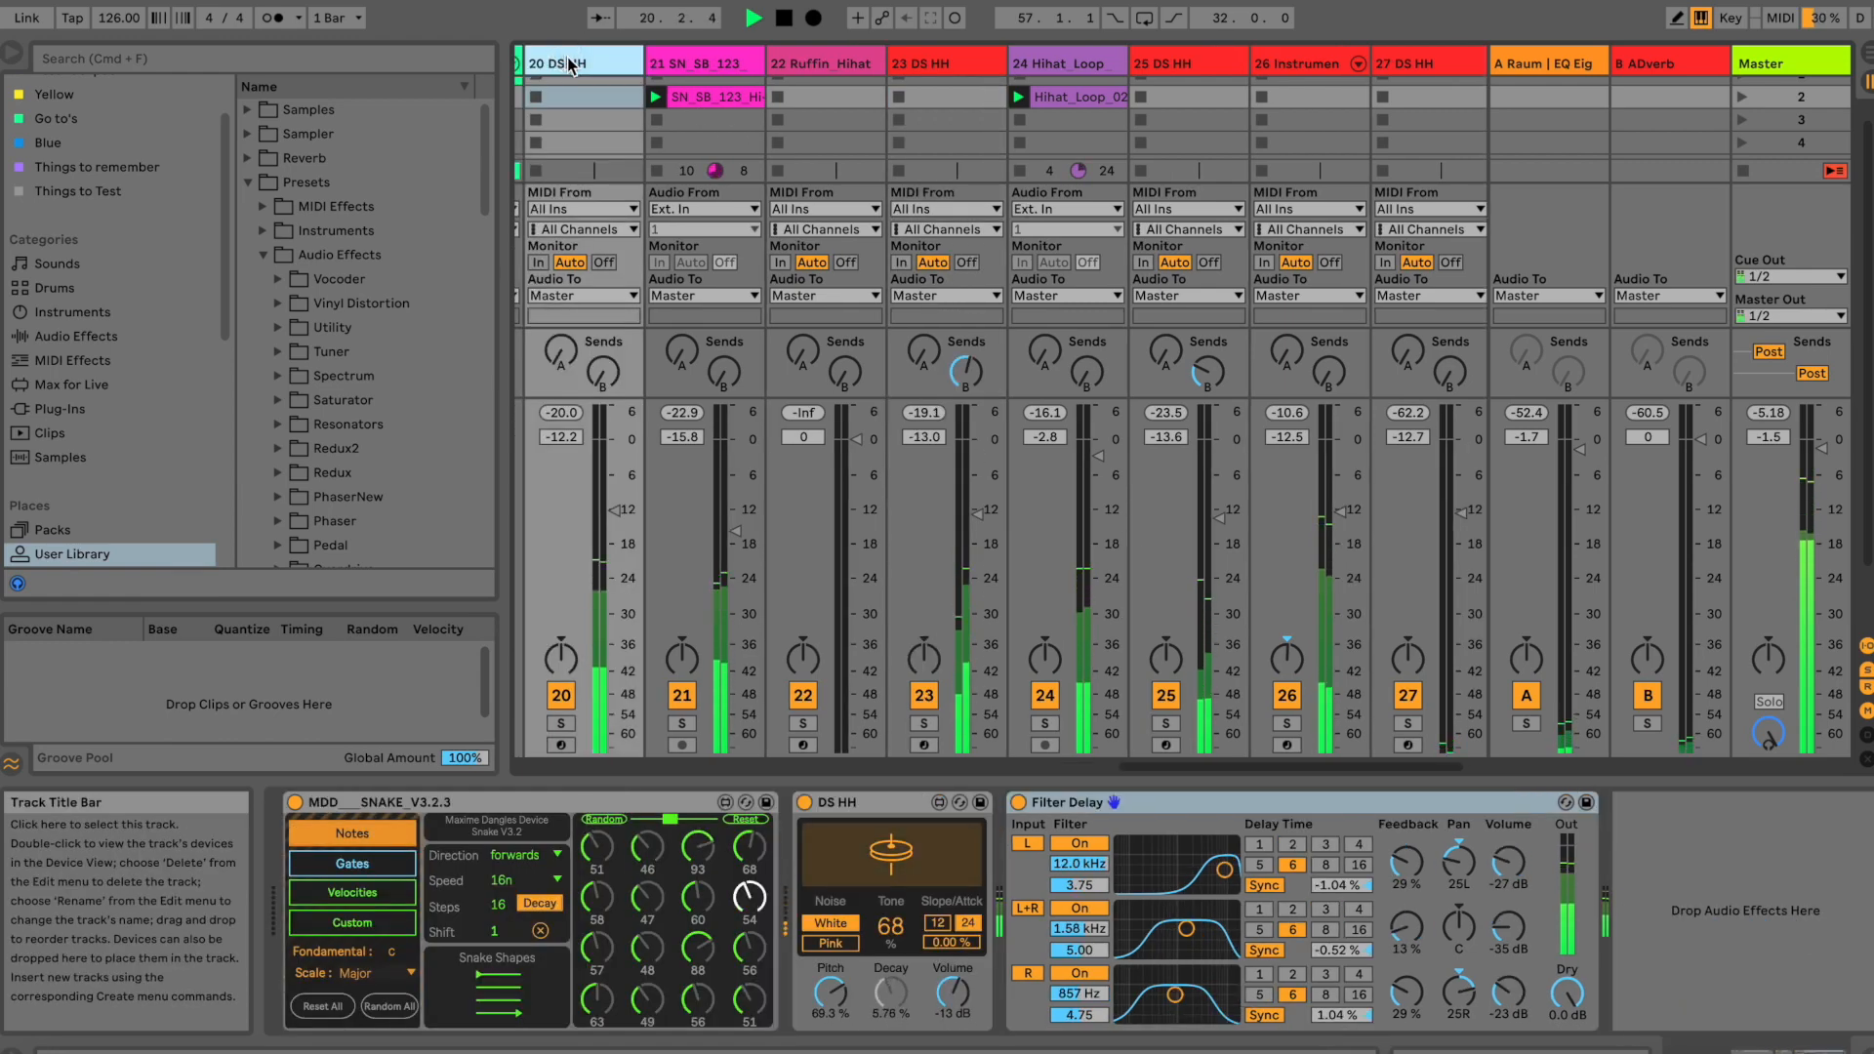
left_click(792, 62)
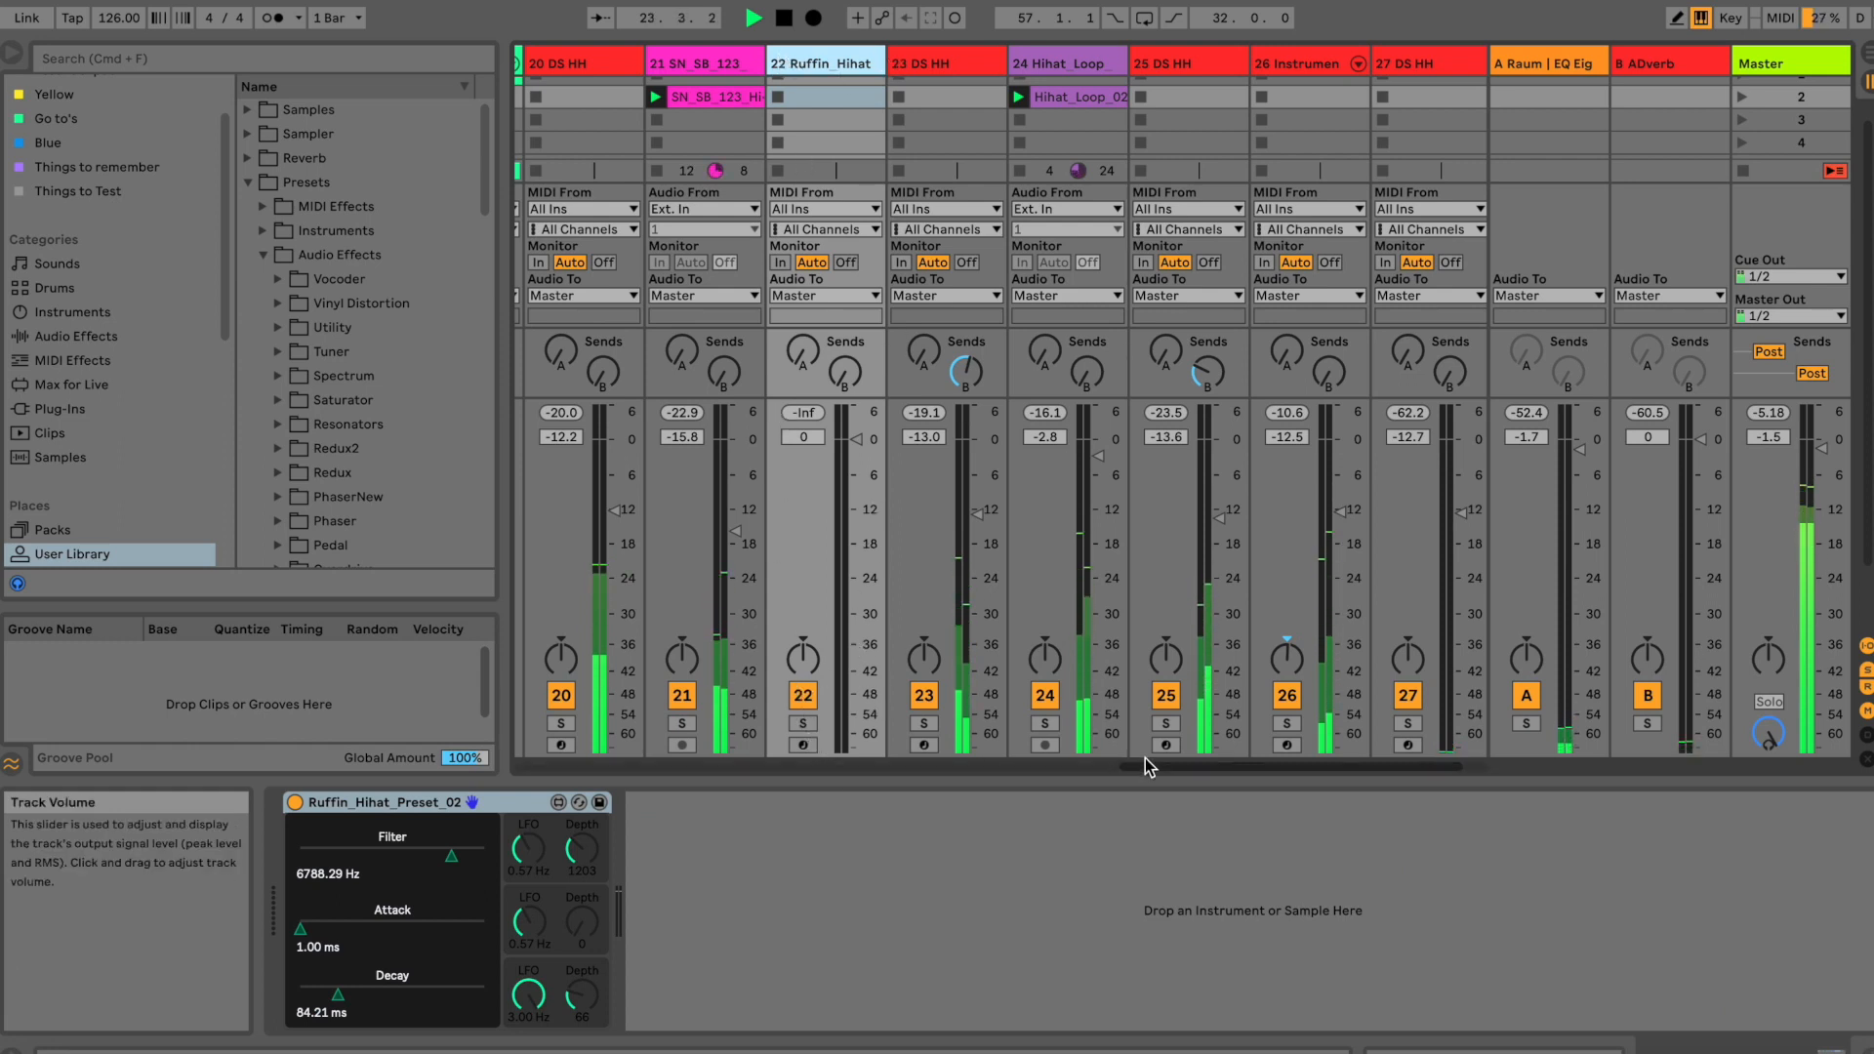
left_click_drag(1167, 764, 635, 768)
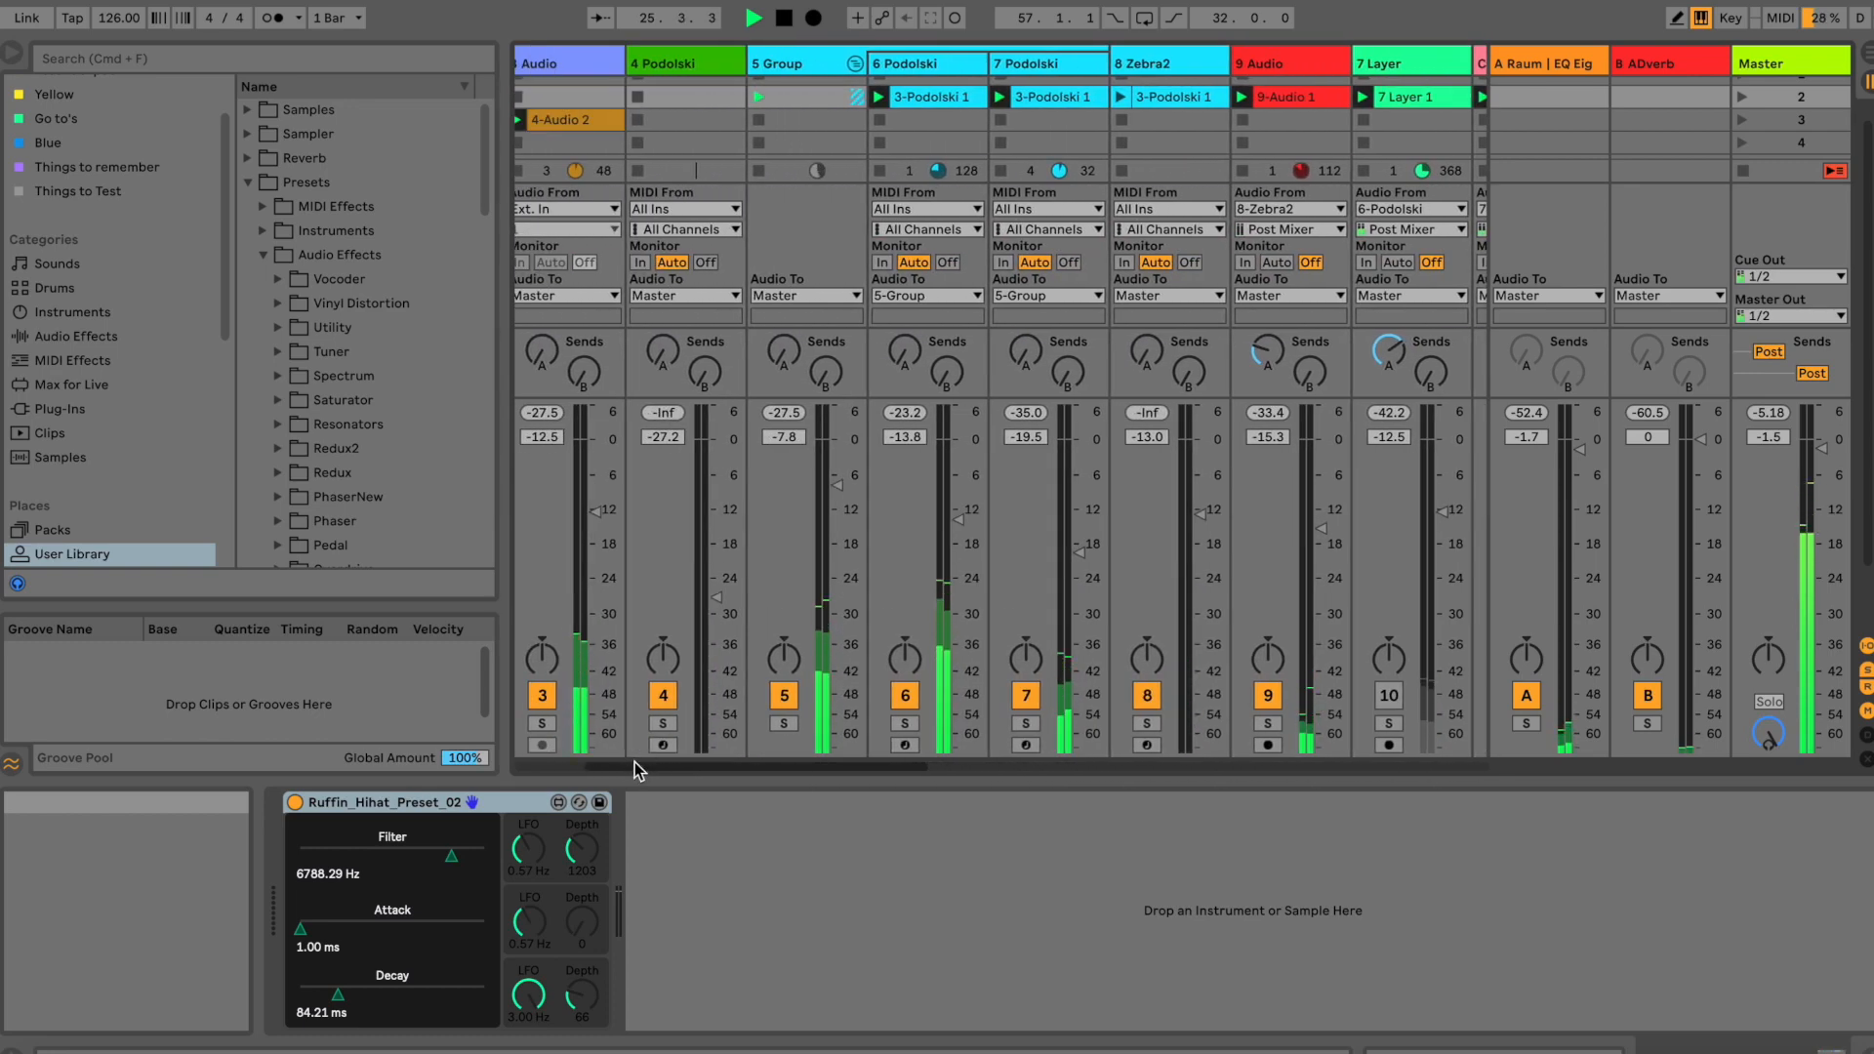
left_click_drag(908, 775, 1513, 757)
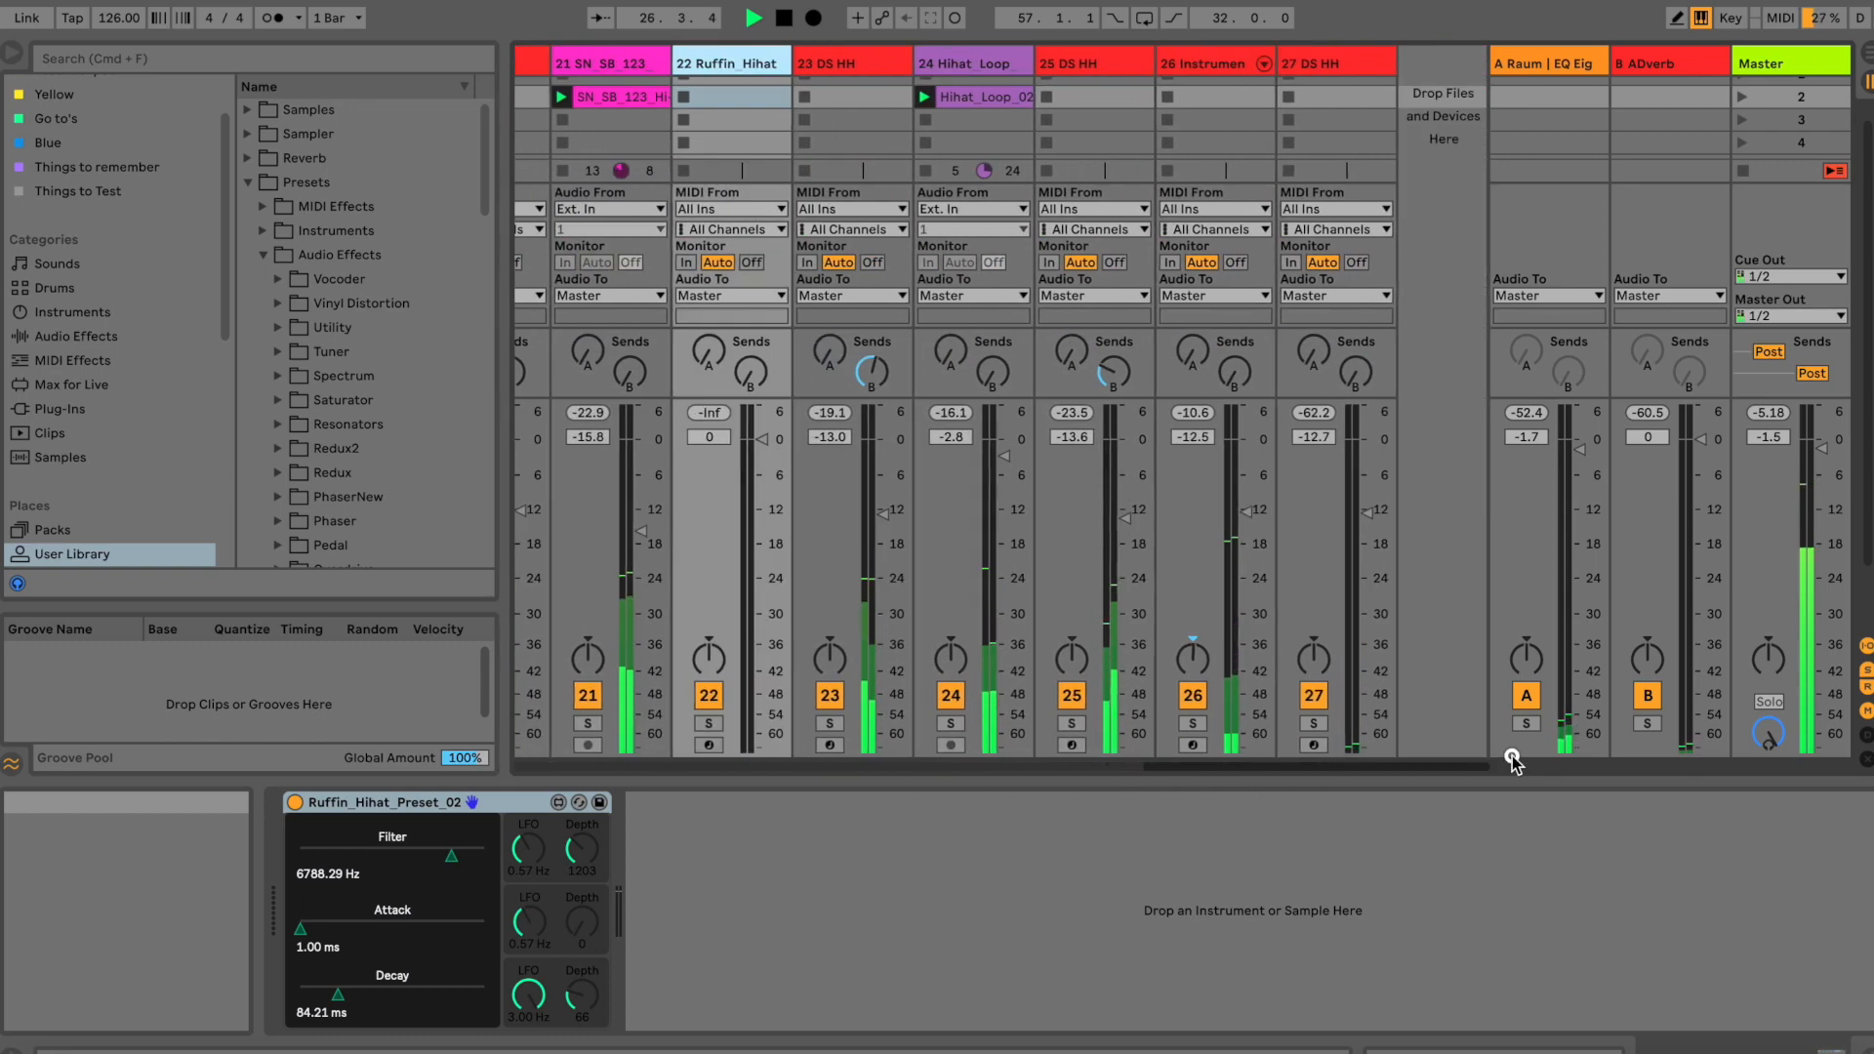
Step: Set track 21's volume to -12.7 dB while comparing it soloed and in the mix with its Filter Delay off and on
left_click(615, 62)
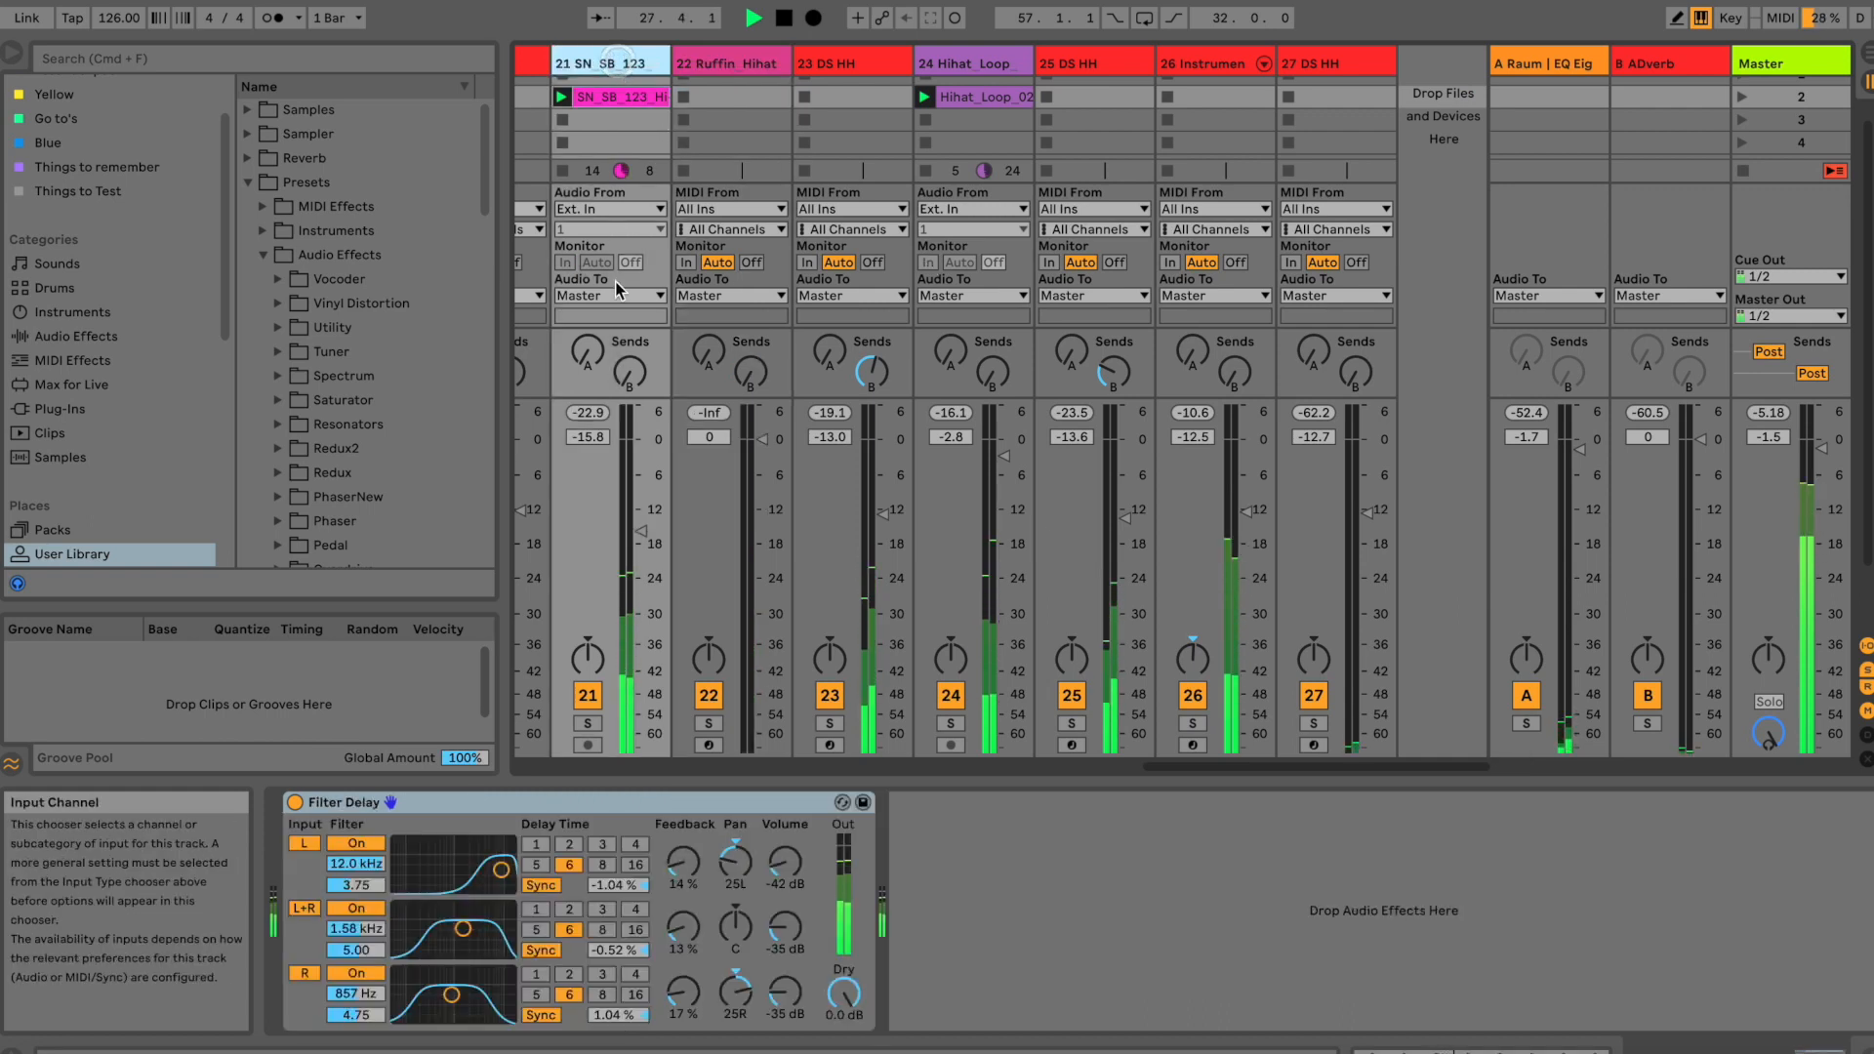
left_click_drag(642, 532, 636, 523)
left_click(587, 723)
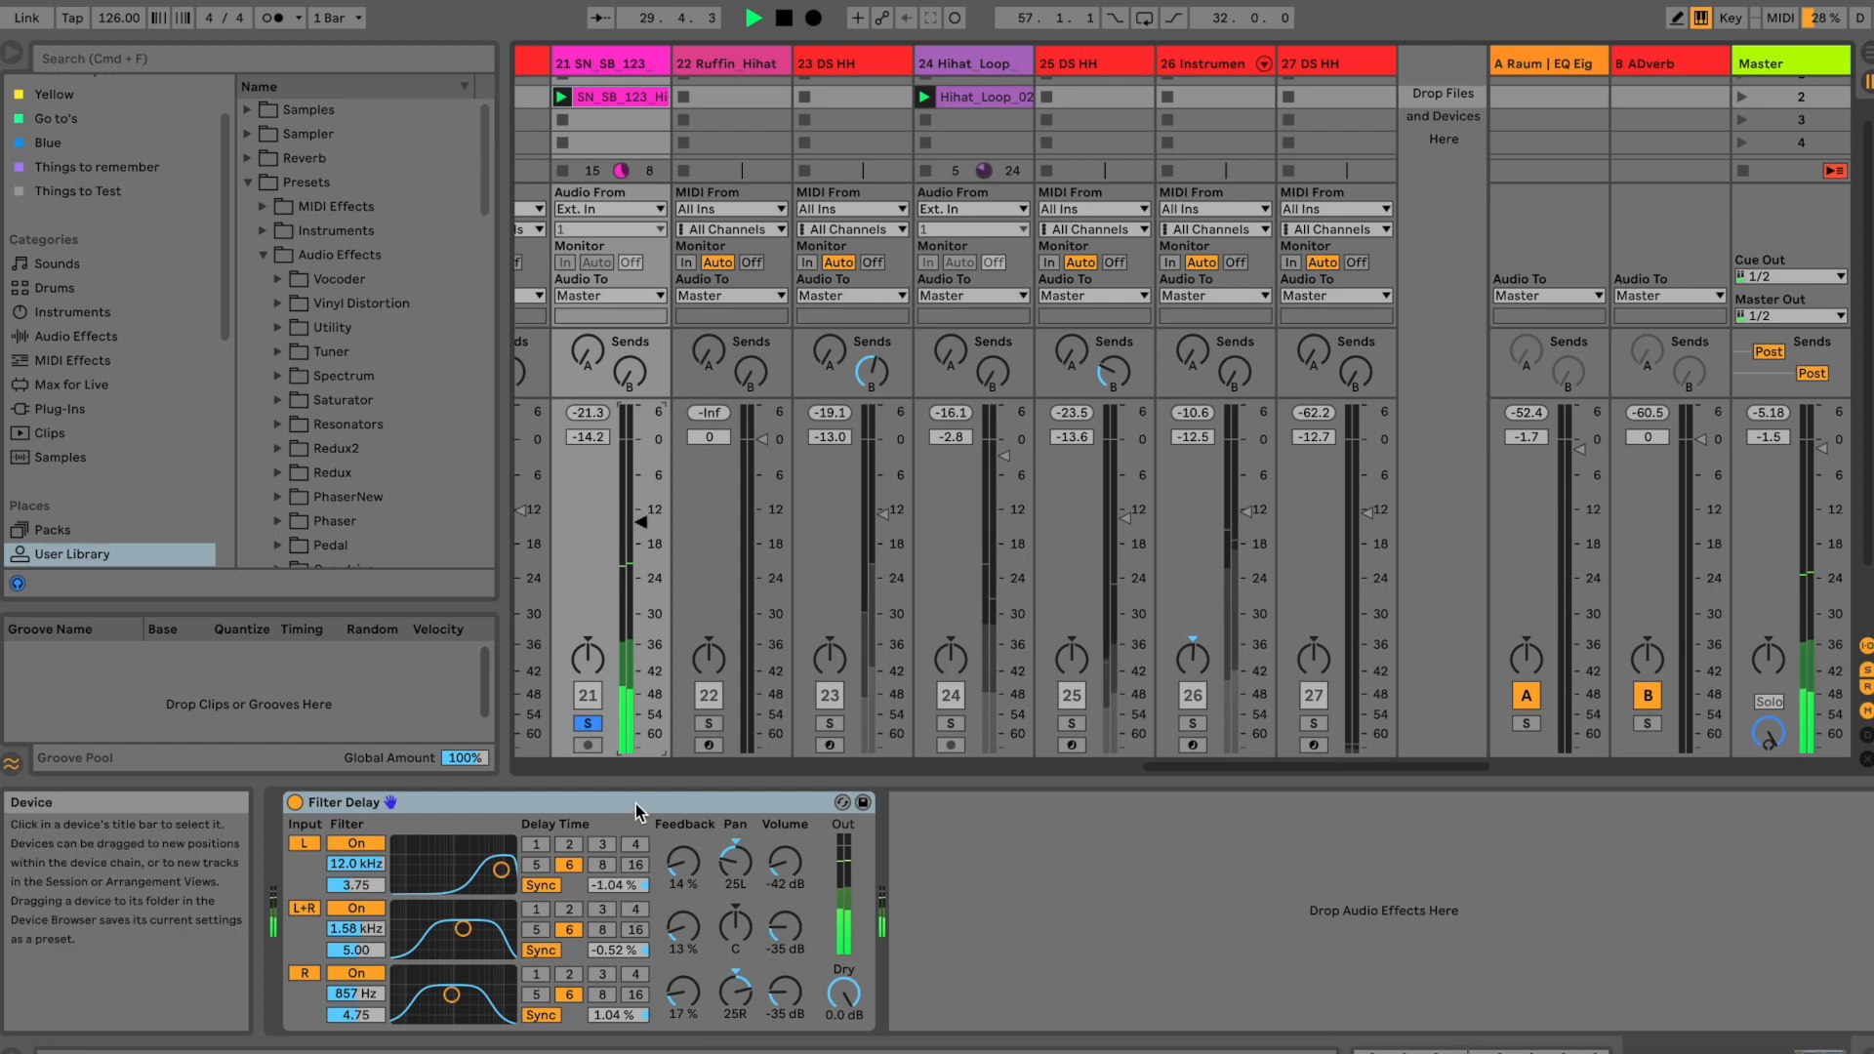
left_click(296, 809)
left_click(588, 723)
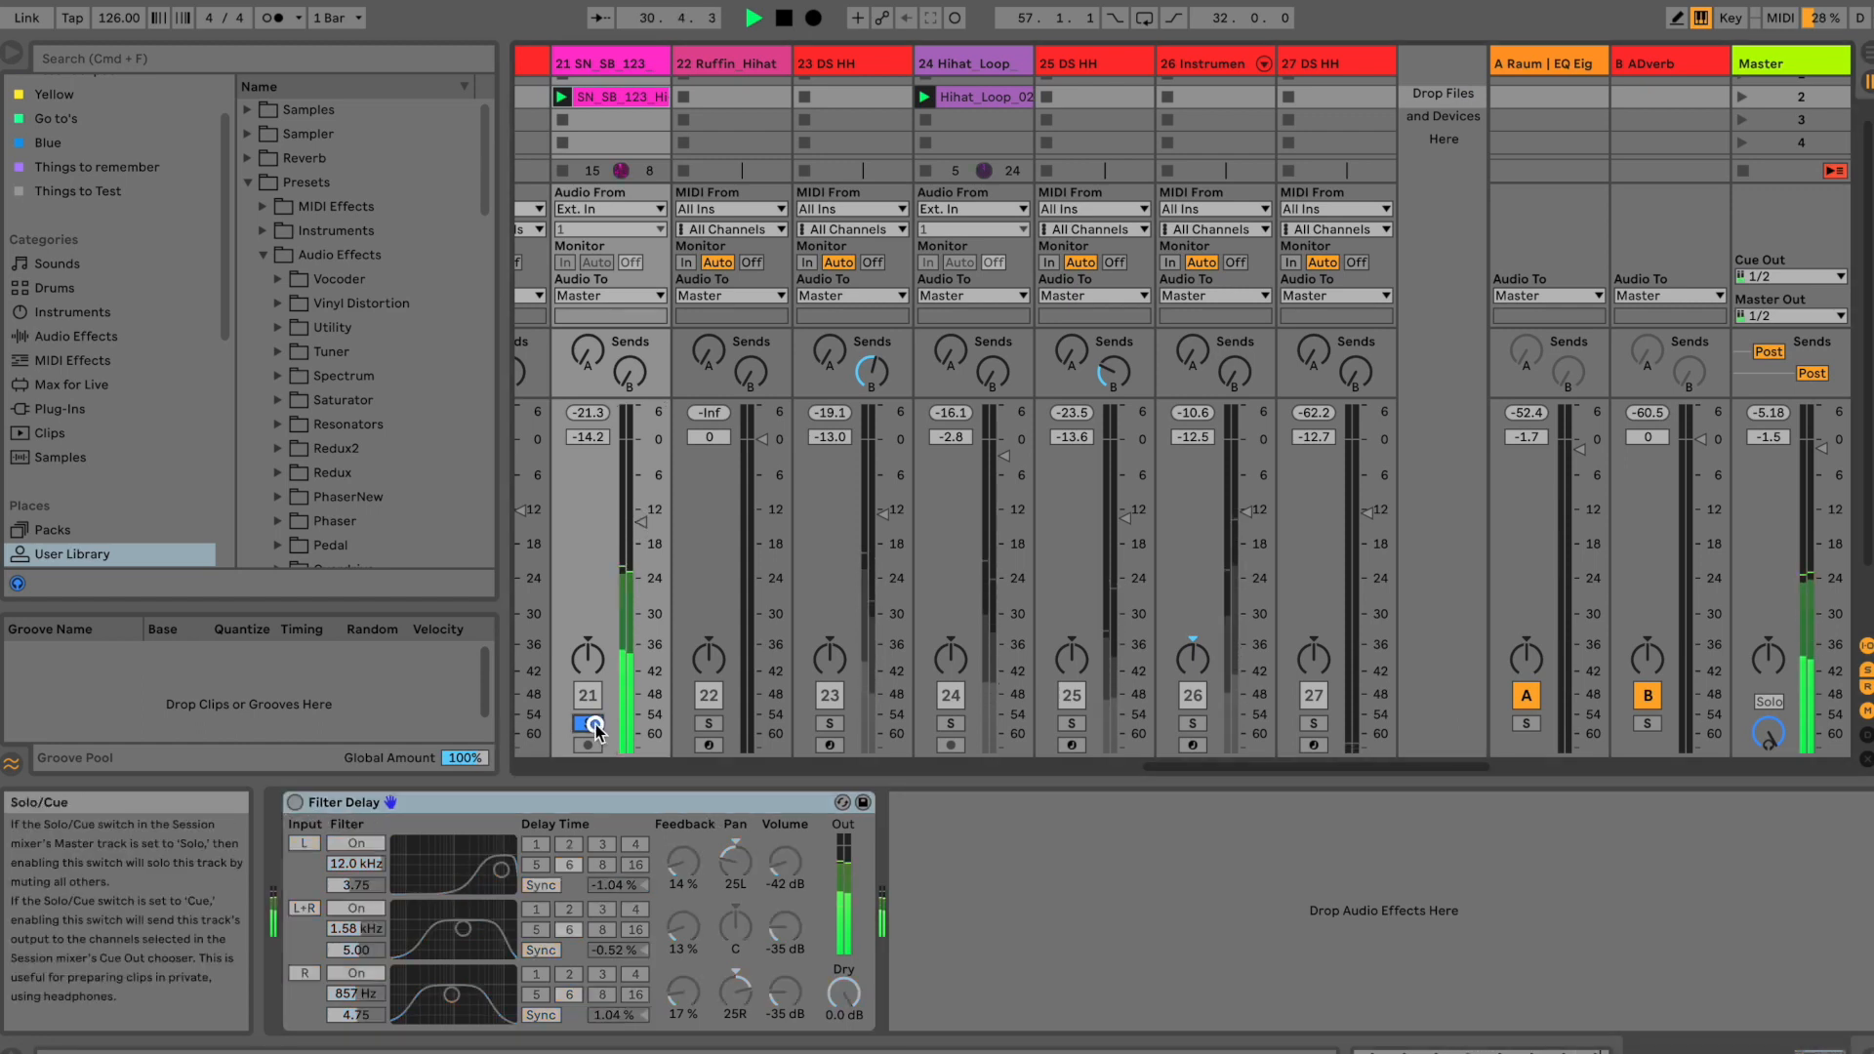
left_click_drag(627, 528, 635, 519)
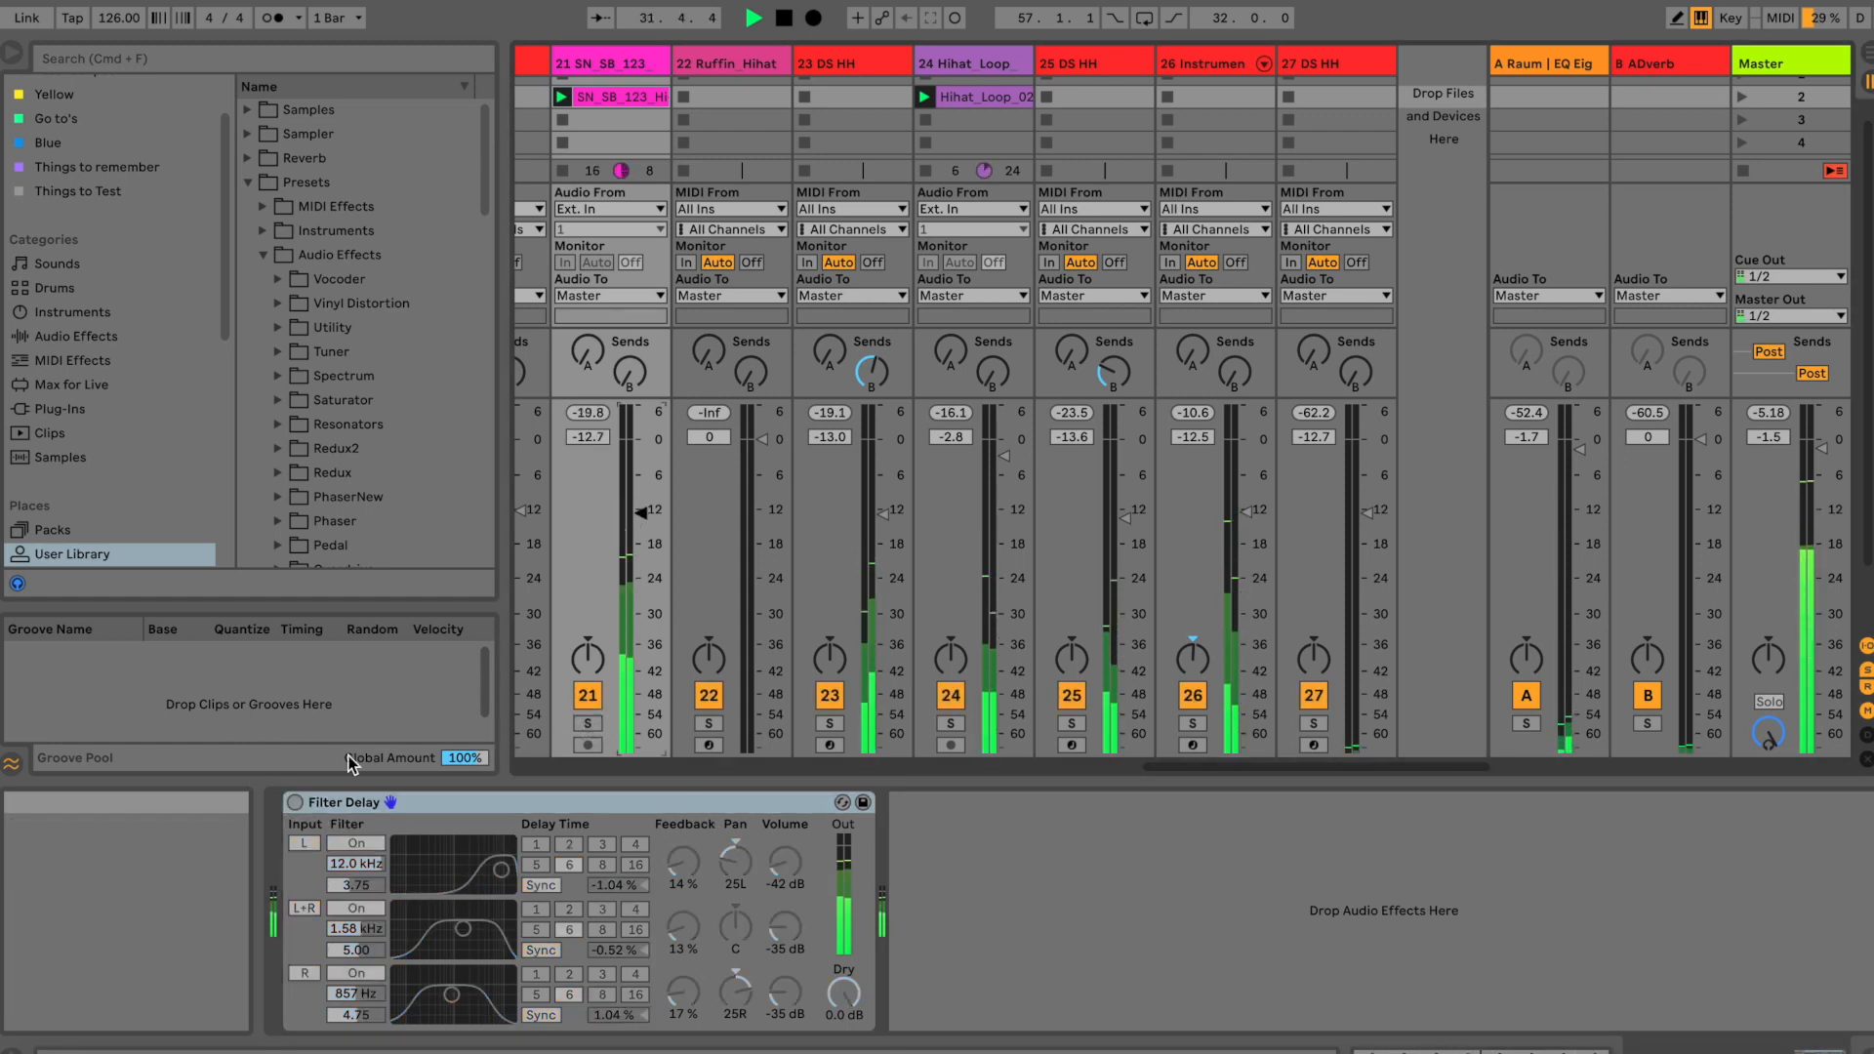
left_click(295, 802)
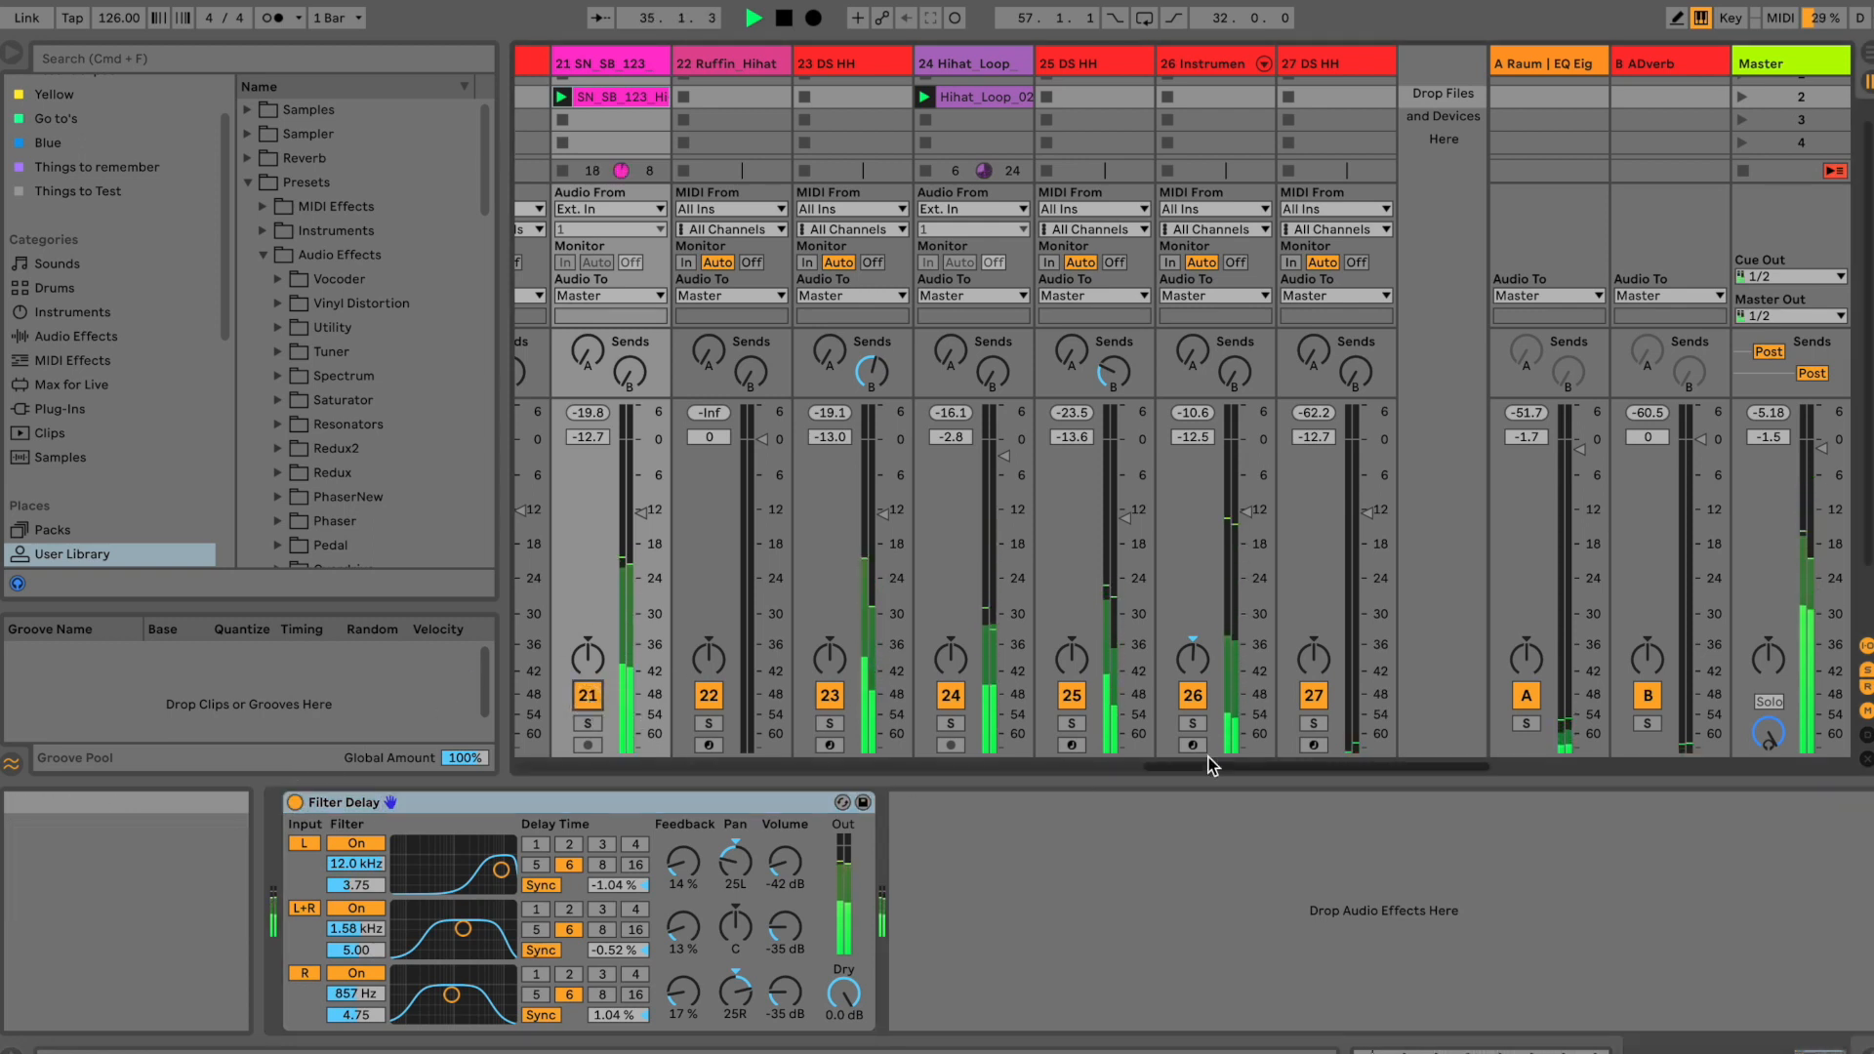
Step: Compare the full mix with the track 5 Group muted and active, leaving the group active
left_click_drag(1226, 766, 631, 757)
left_click(937, 696)
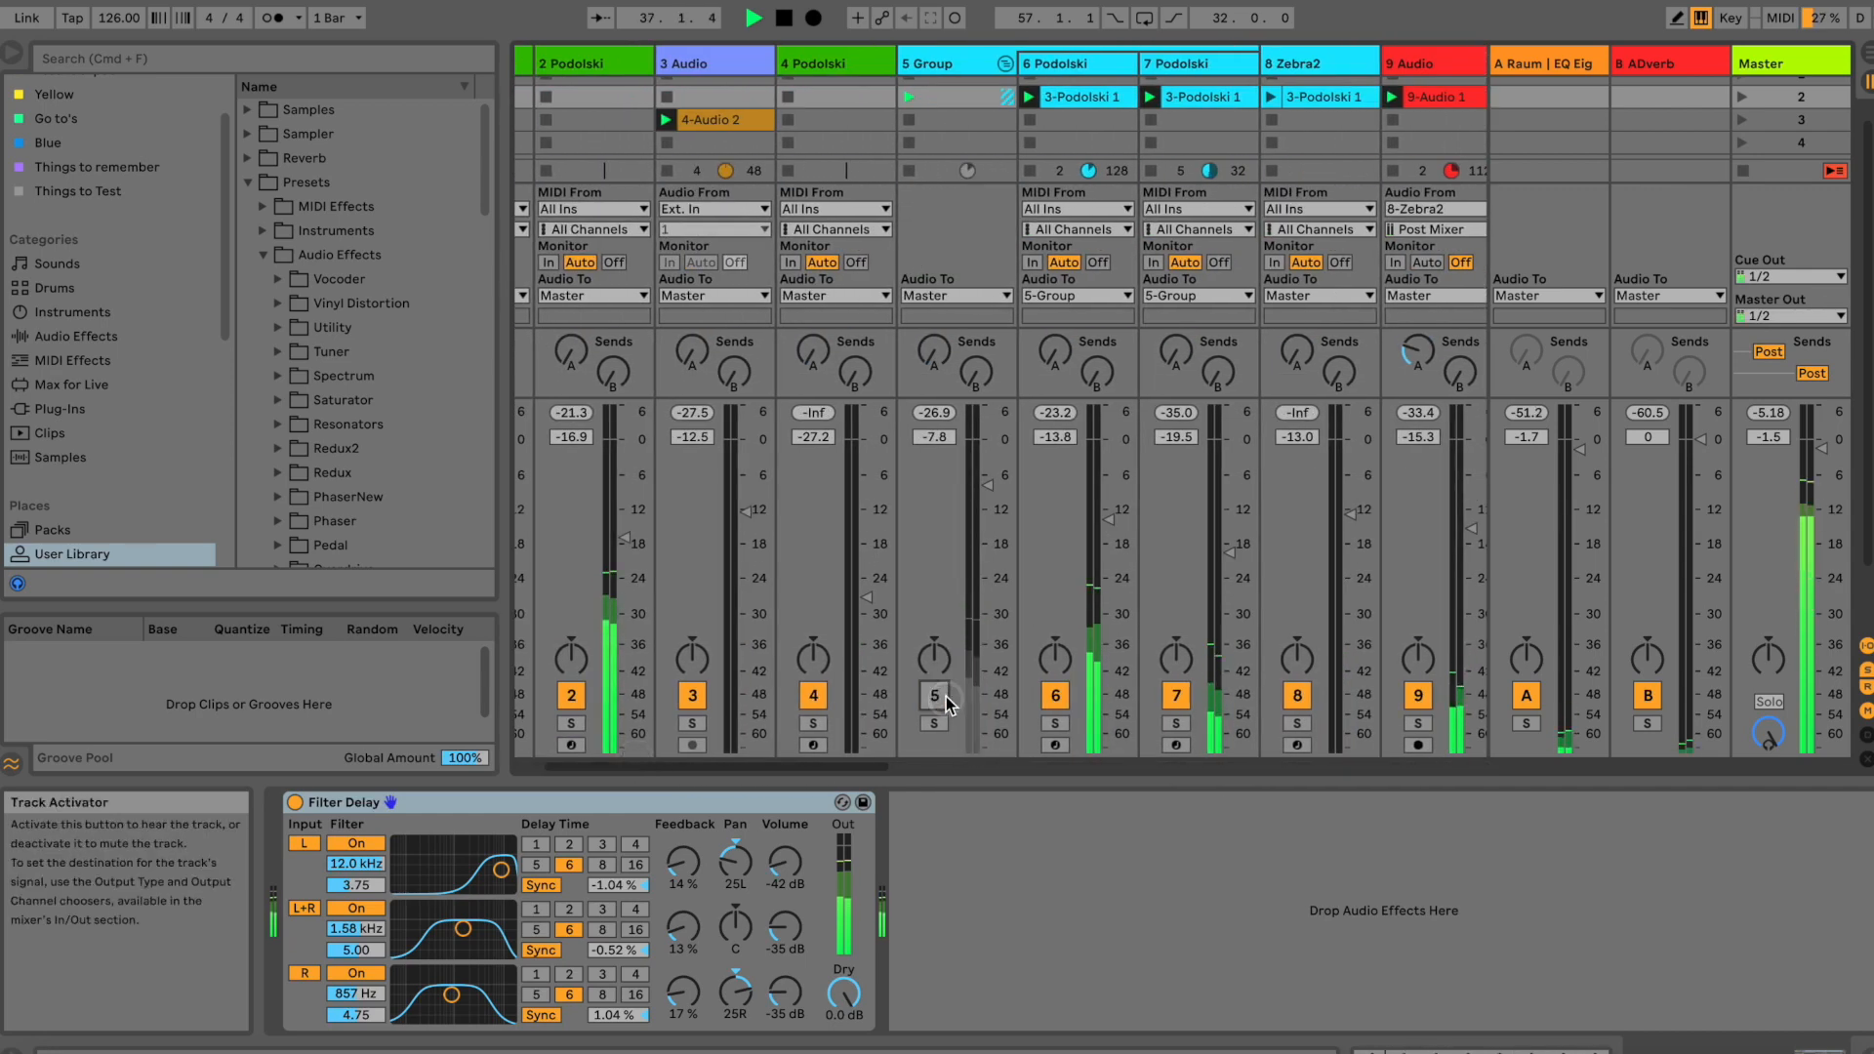
left_click(944, 696)
left_click(944, 695)
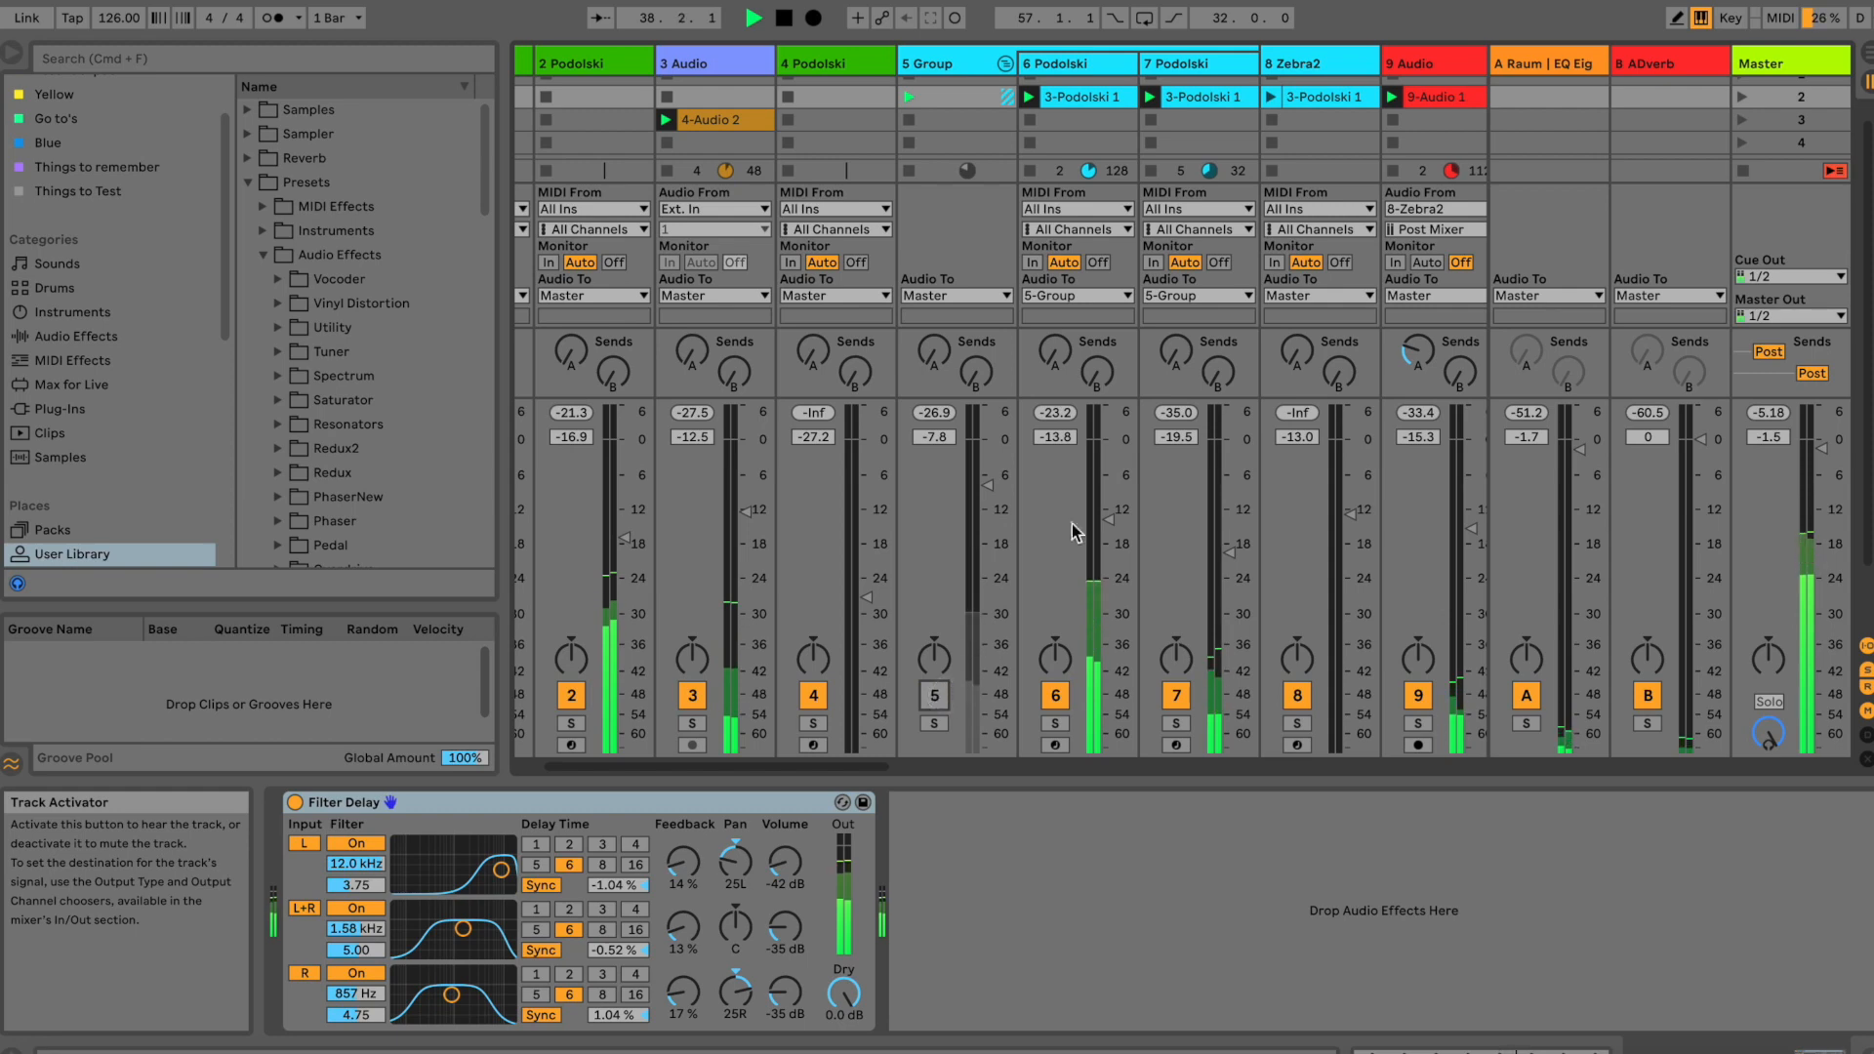
key("XF86AudioRaiseVolume")
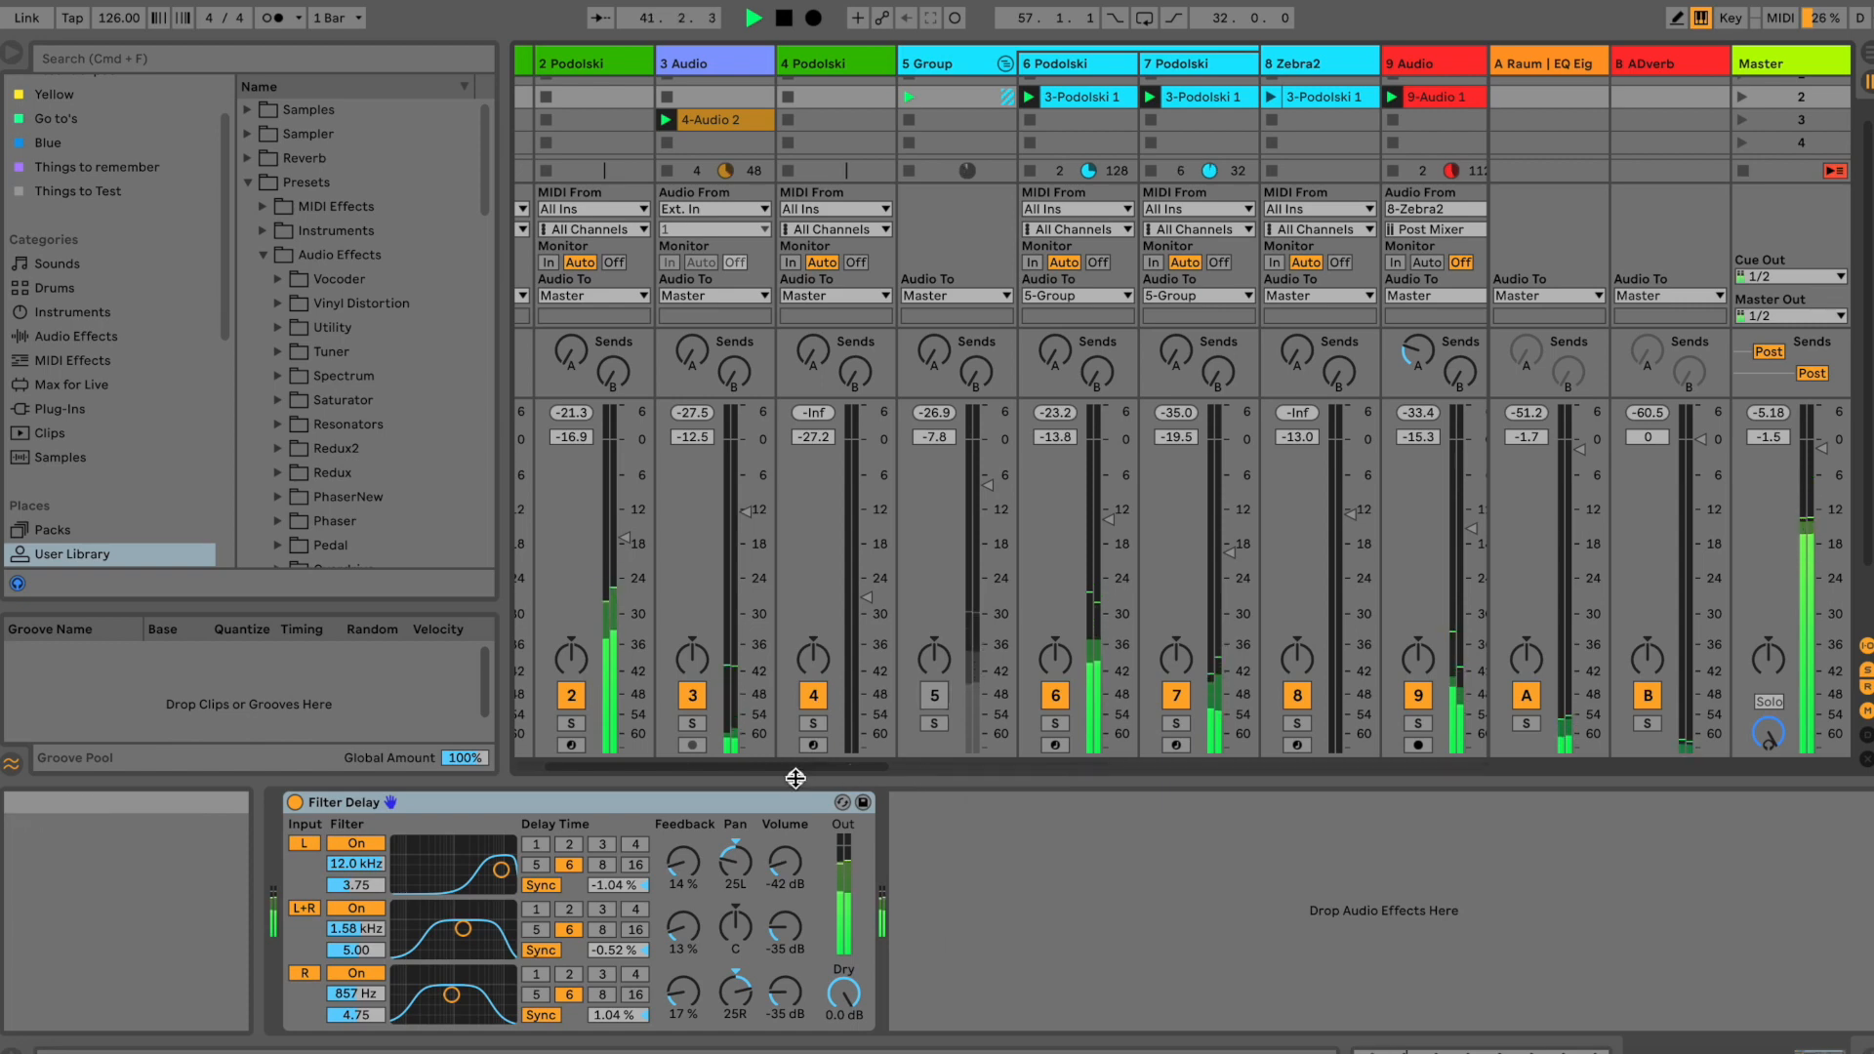
scroll(667, 762, "left", 3)
mouse_move(656, 757)
left_mouse_down()
mouse_move(825, 779)
mouse_move(1122, 754)
mouse_move(660, 754)
left_mouse_up()
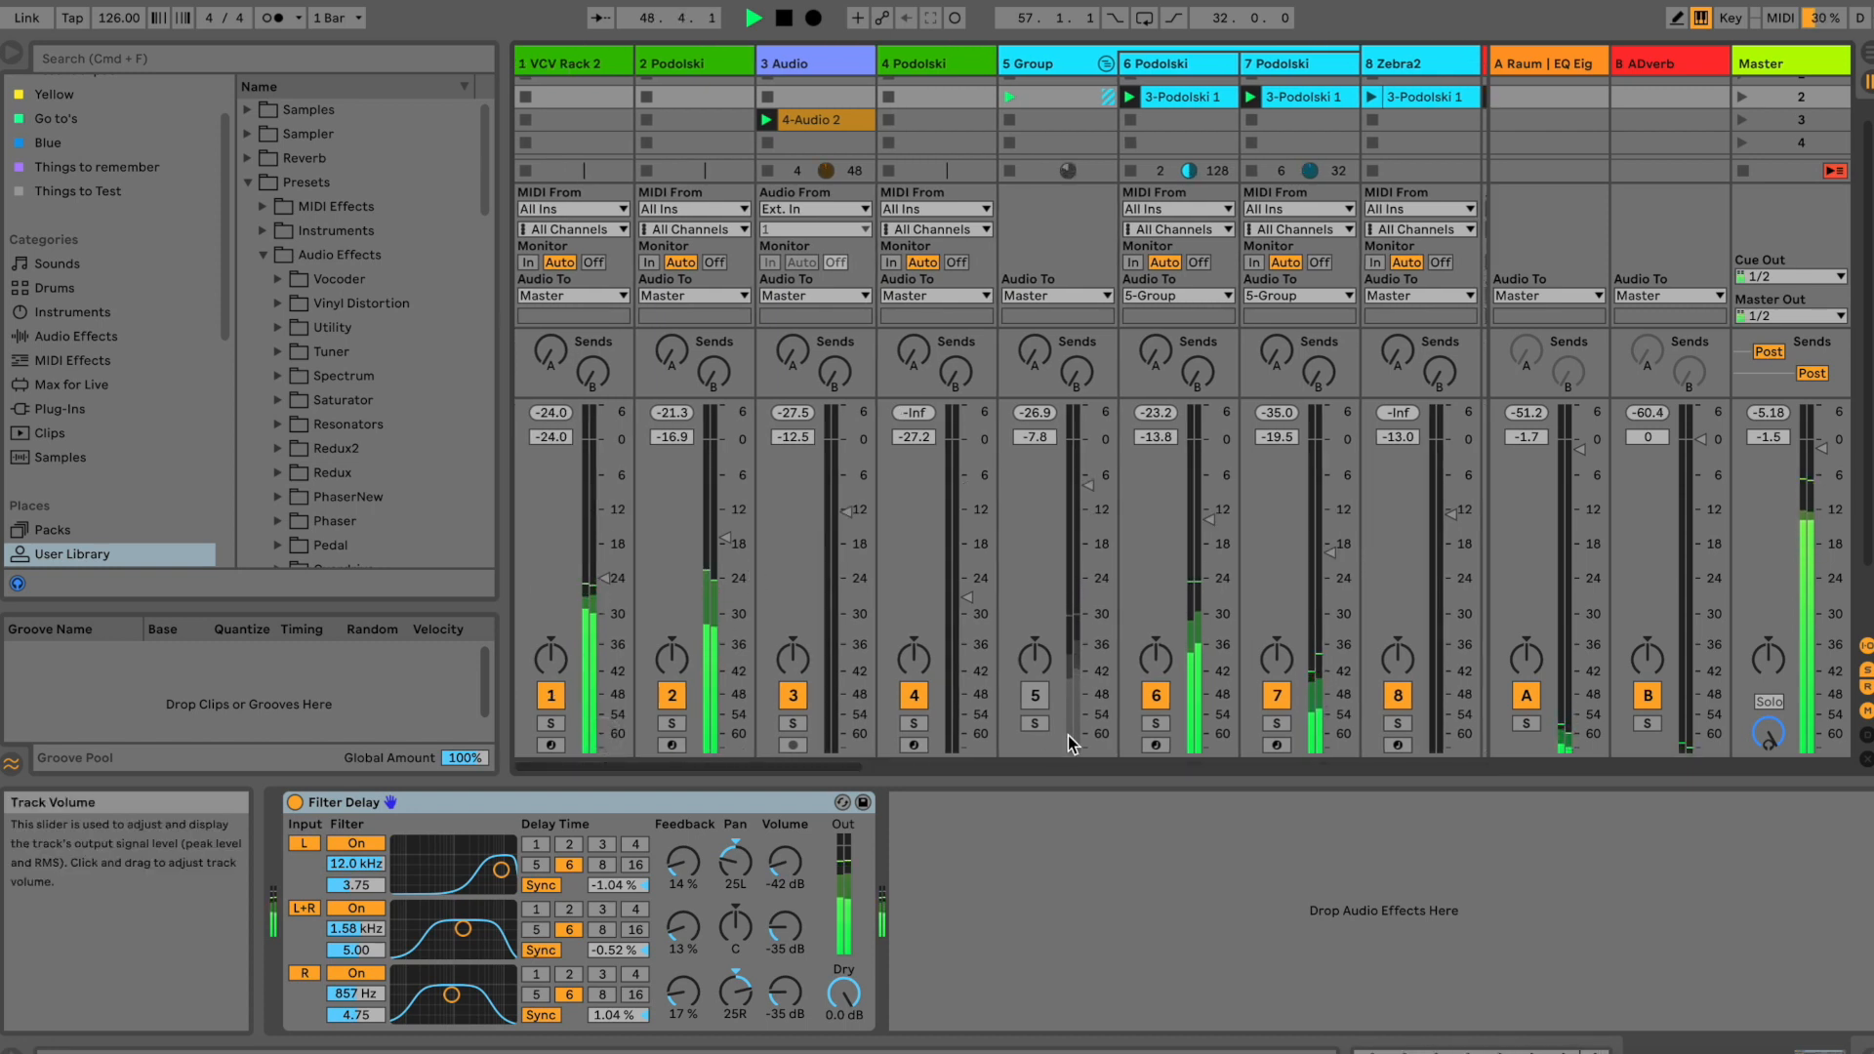
left_click(1022, 690)
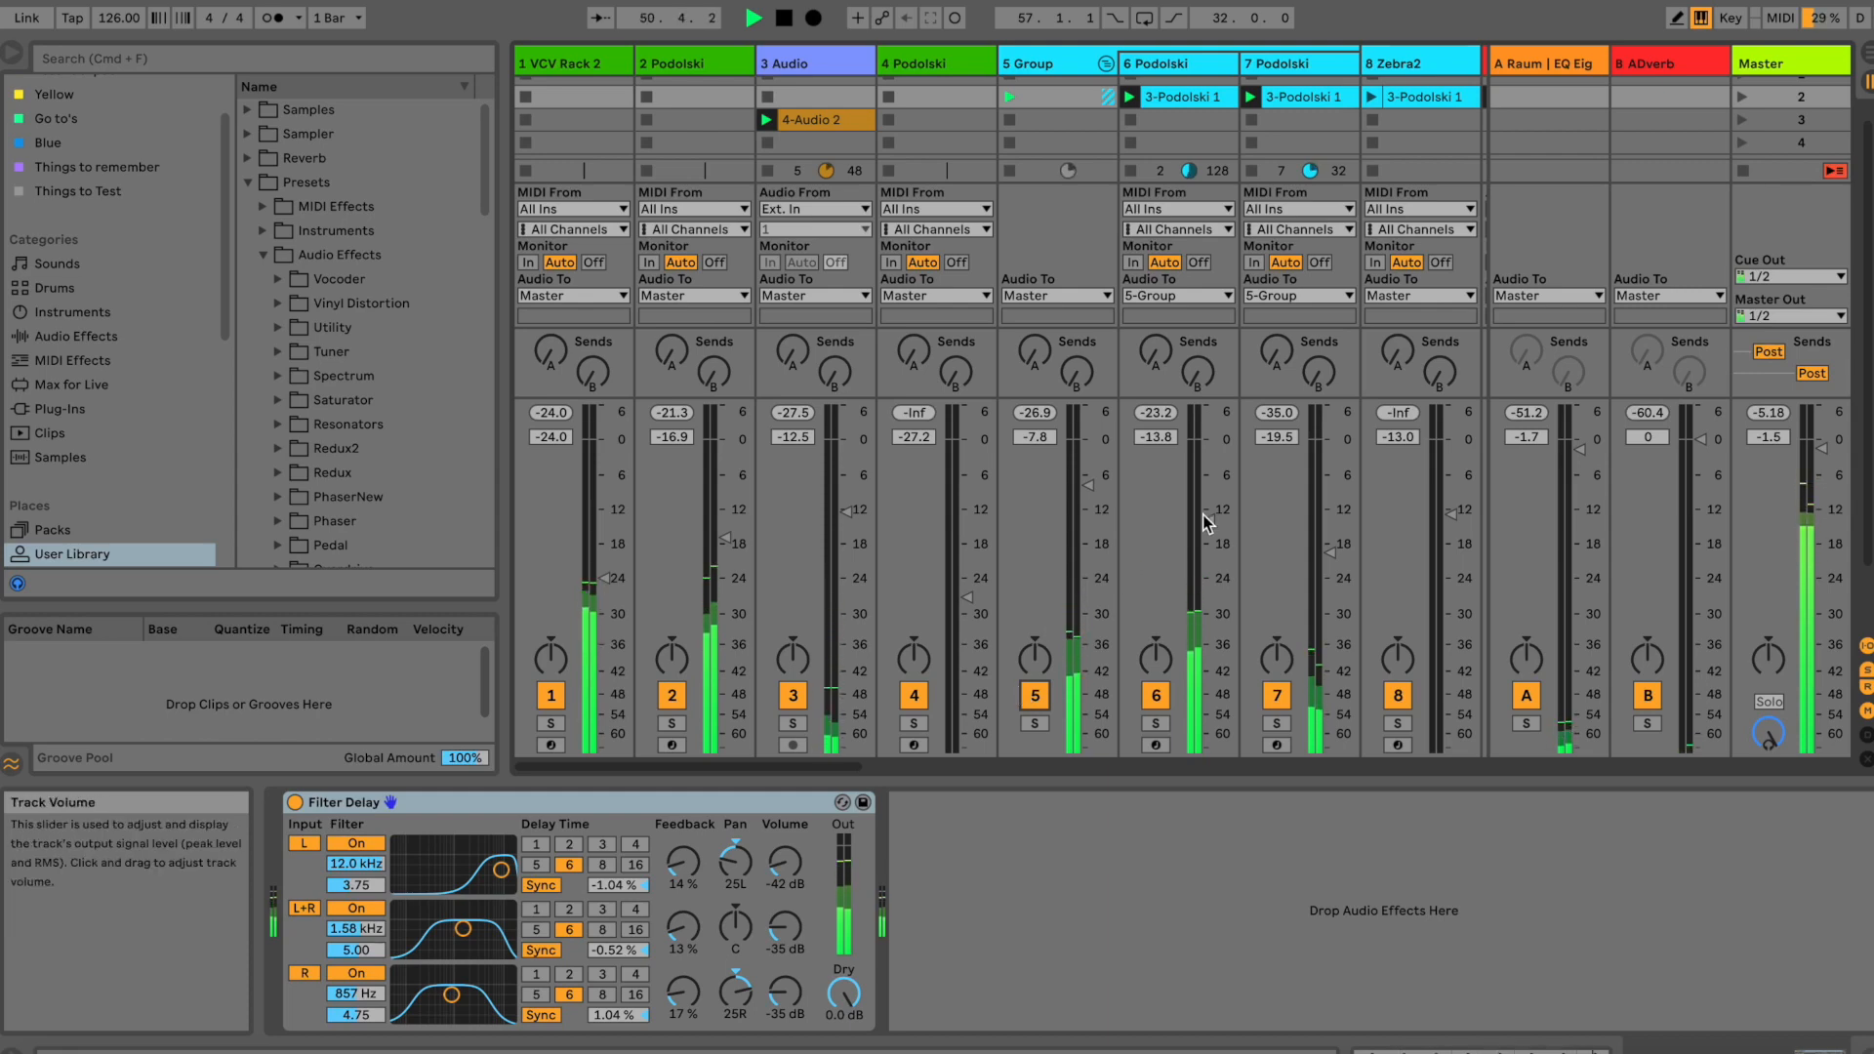
Step: Lower the track 6 Podolski volume to -16.2 dB, stop playback and return to the hi-hat tracks
left_click_drag(1207, 522, 1220, 537)
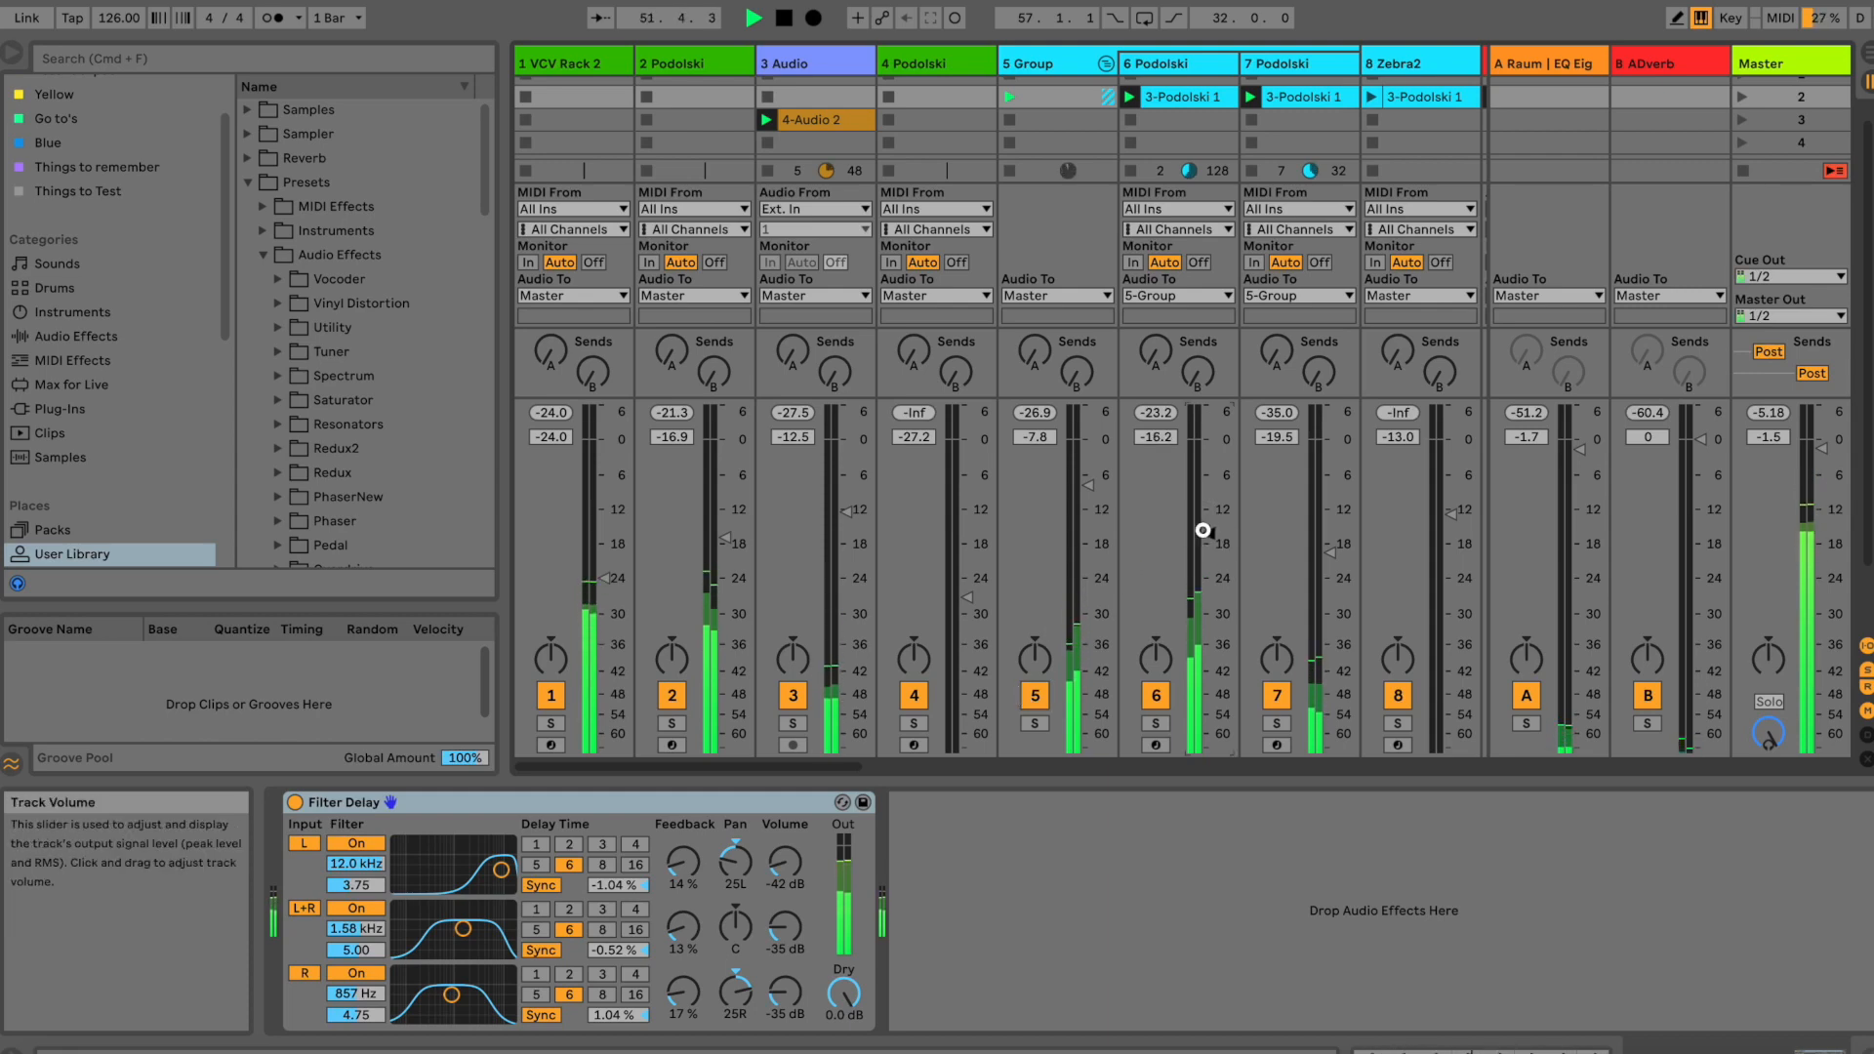
key("space")
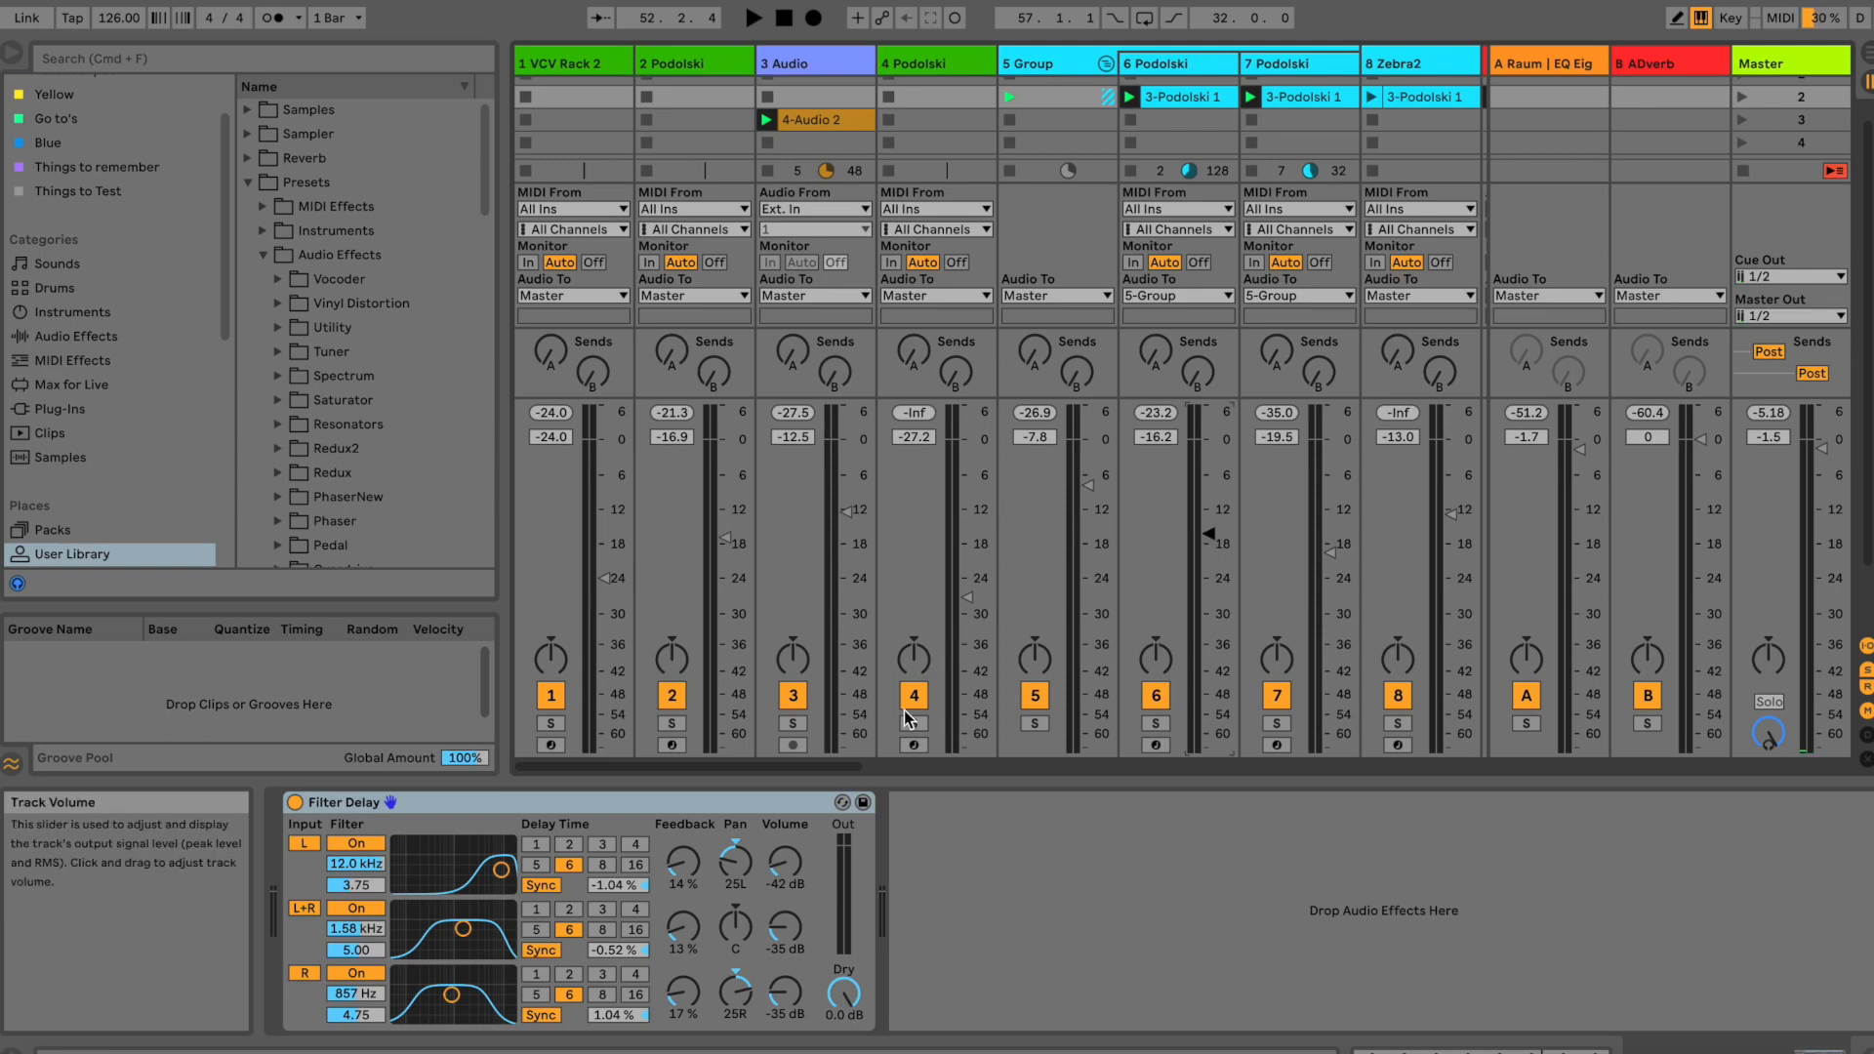
left_click_drag(831, 766, 1334, 778)
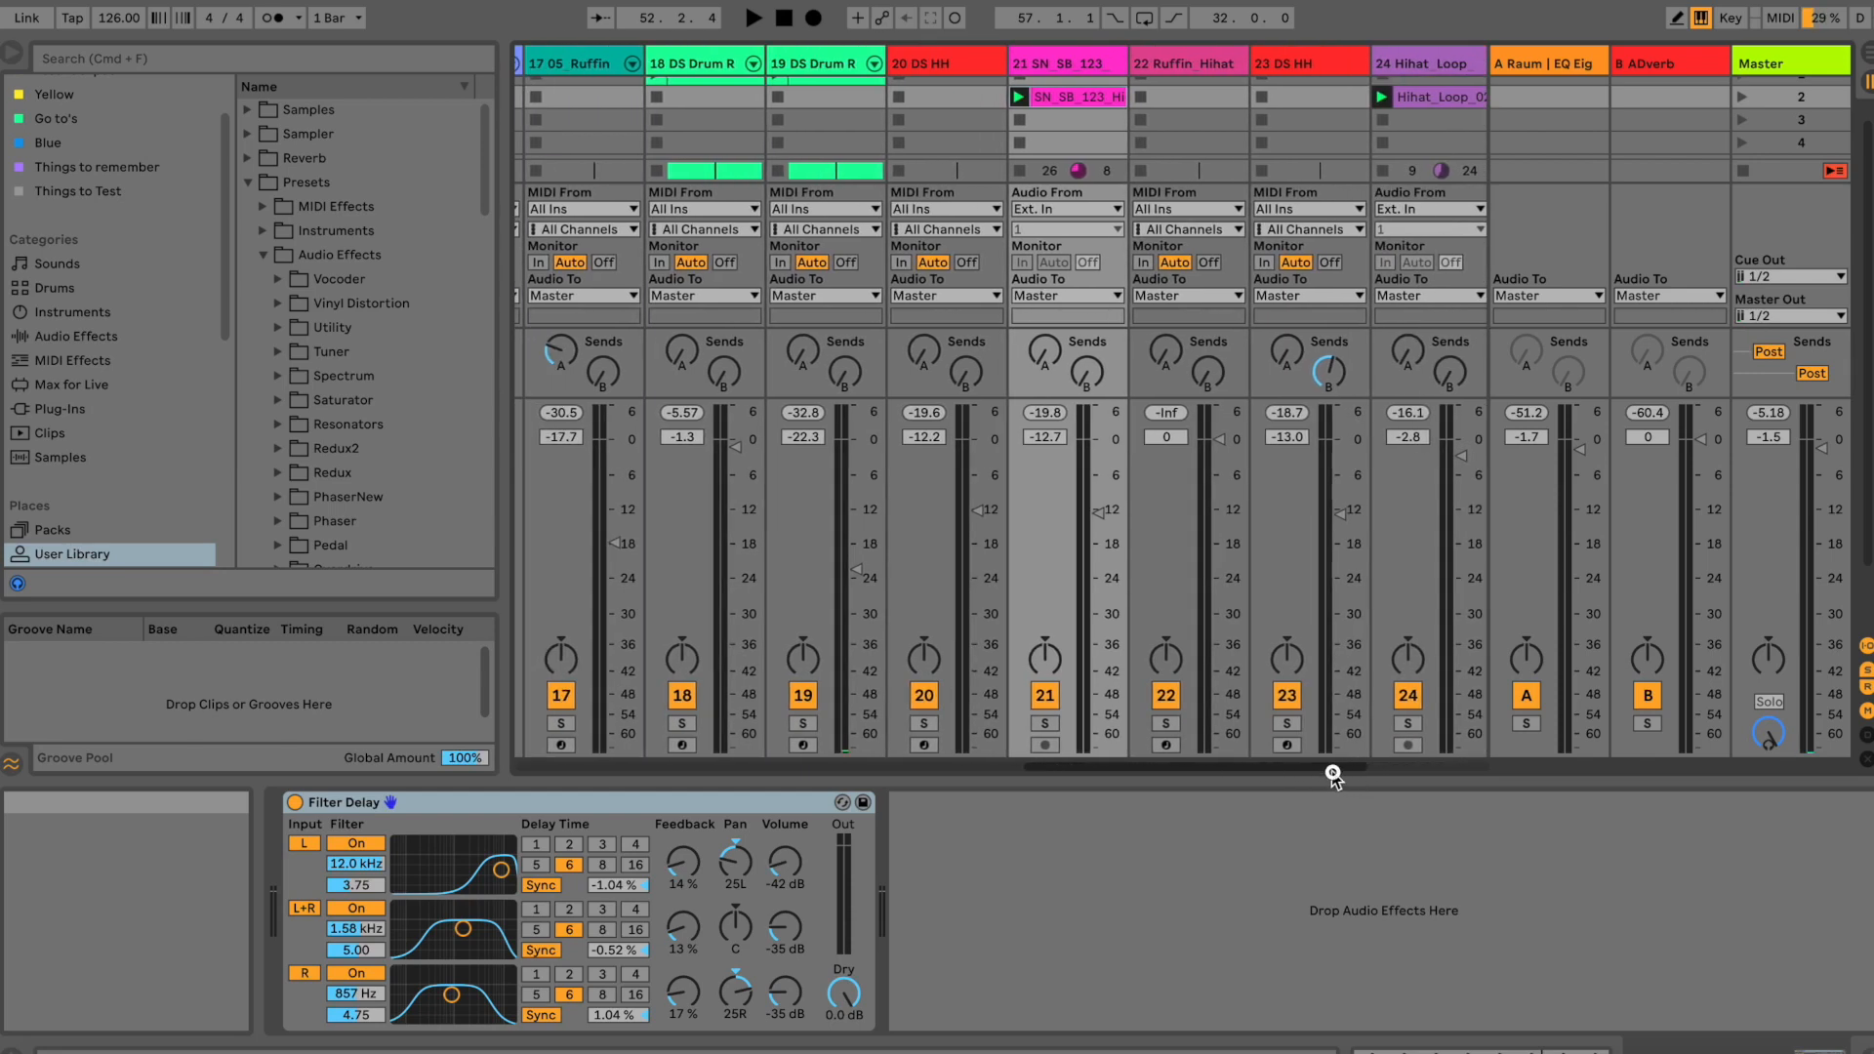